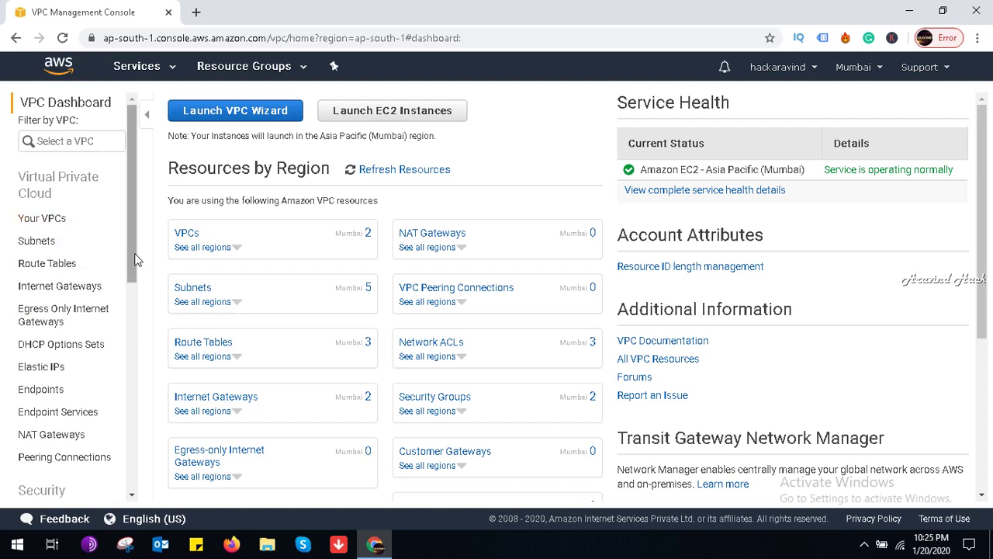
Step: Go to Security Groups in the VPC navigation and start a new security group
{"action": "left_click_drag", "start_coordinate": [135, 259], "coordinate": [134, 333]}
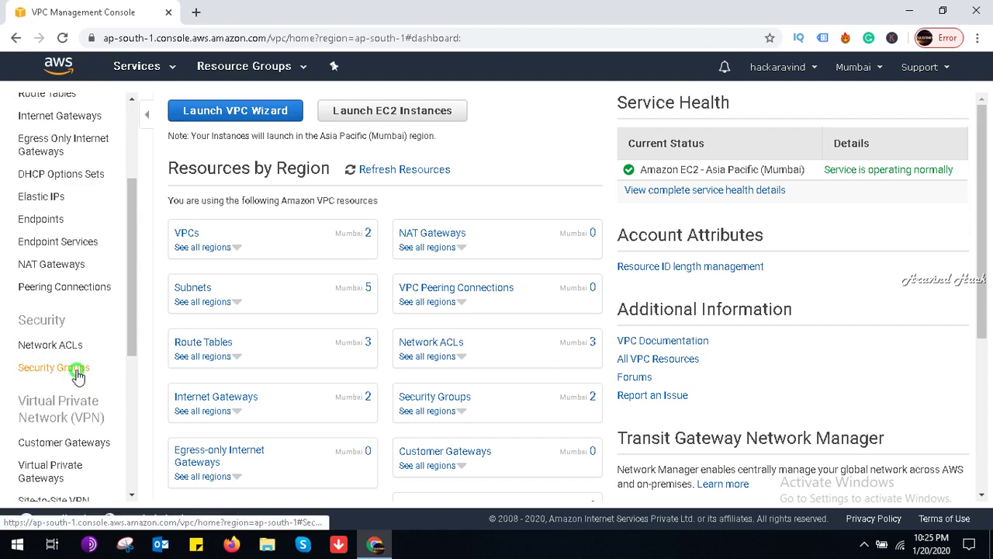
{"action": "left_click", "coordinate": [78, 372]}
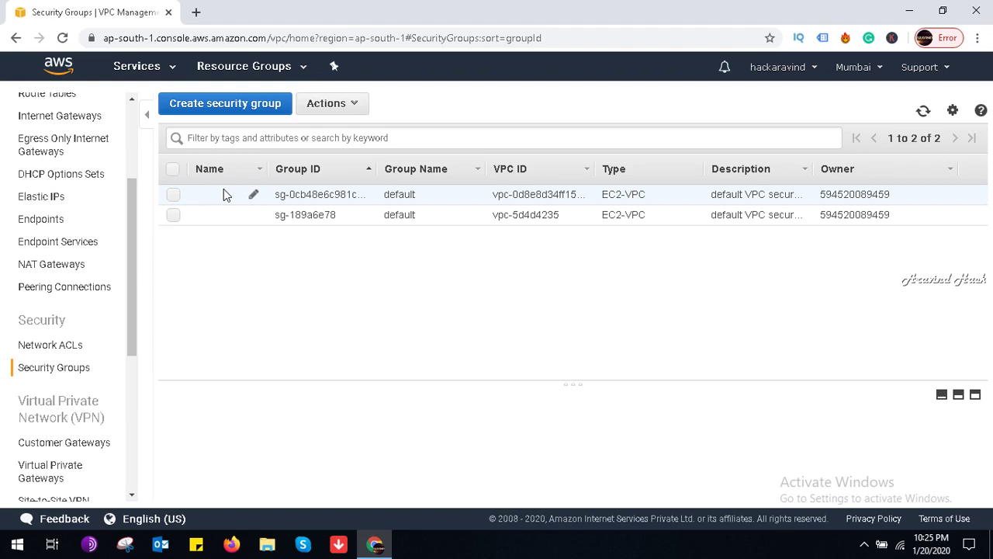
{"action": "left_click", "coordinate": [219, 113]}
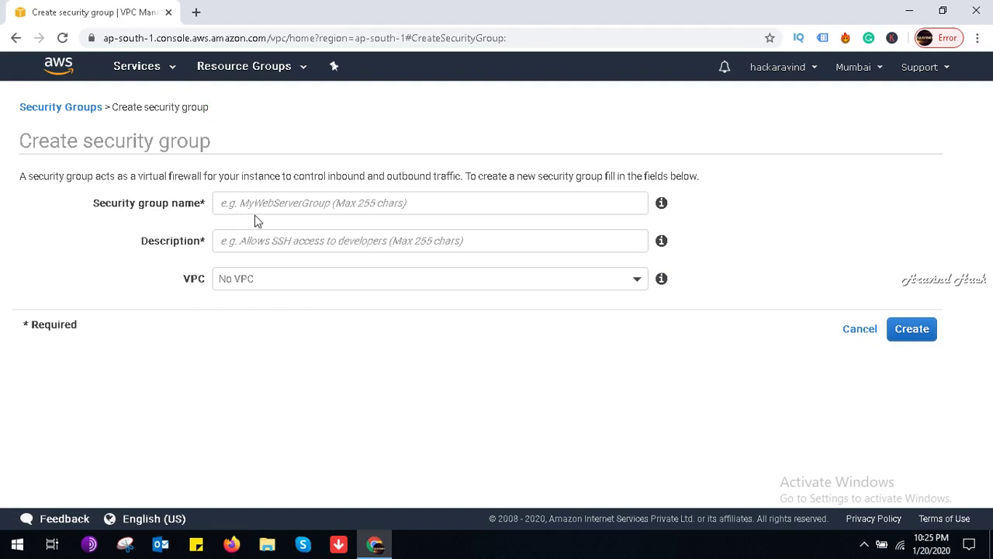
Step: Name the group firewallforstreamingserver and describe it as 'firewall rules for streaming server'
{"action": "left_click", "coordinate": [256, 203]}
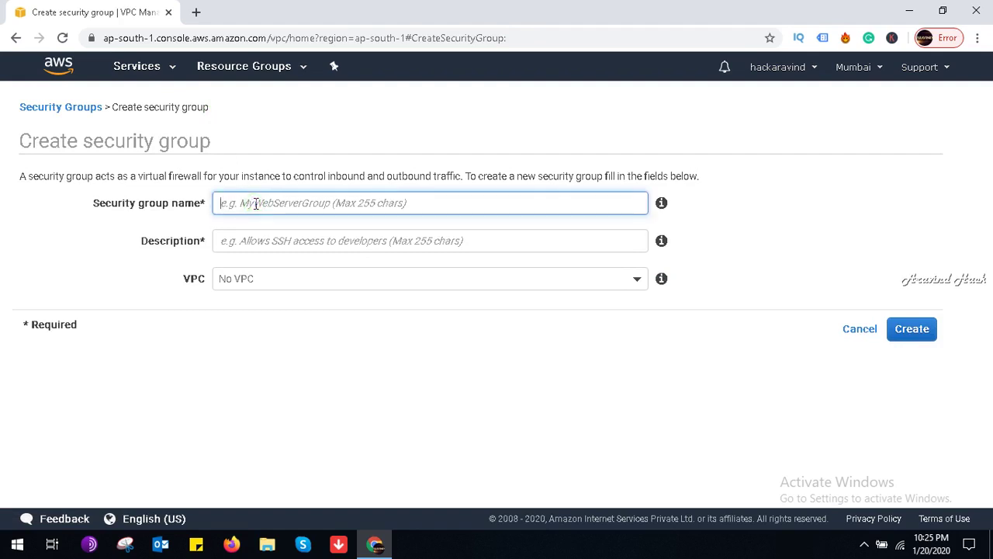
{"action": "type", "text": "sec"}
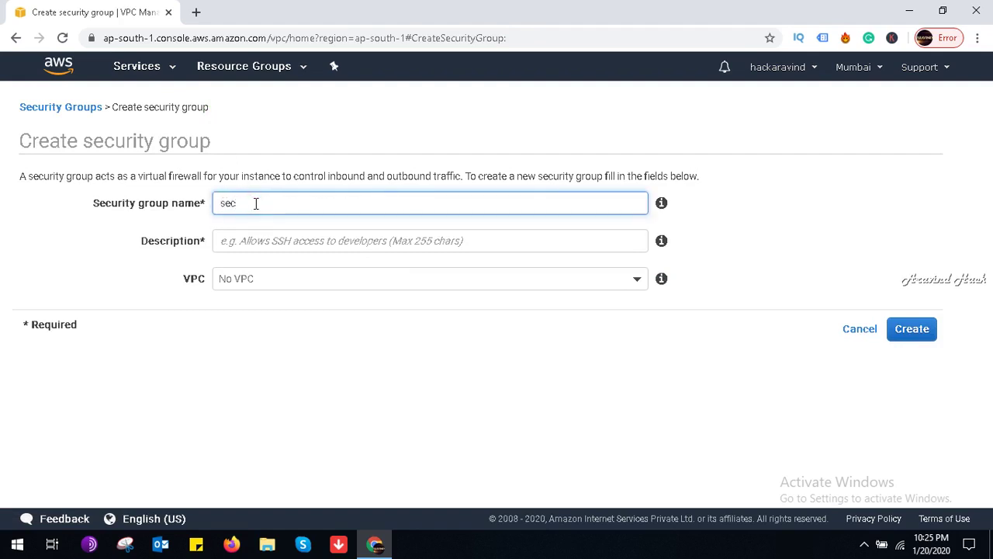
{"action": "key", "text": "BackSpace"}
{"action": "key", "text": "BackSpace"}
{"action": "key", "text": "BackSpace"}
{"action": "type", "text": "firewallforste"}
{"action": "key", "text": "BackSpace"}
{"action": "type", "text": "reamingserver"}
{"action": "key", "text": "Tab"}
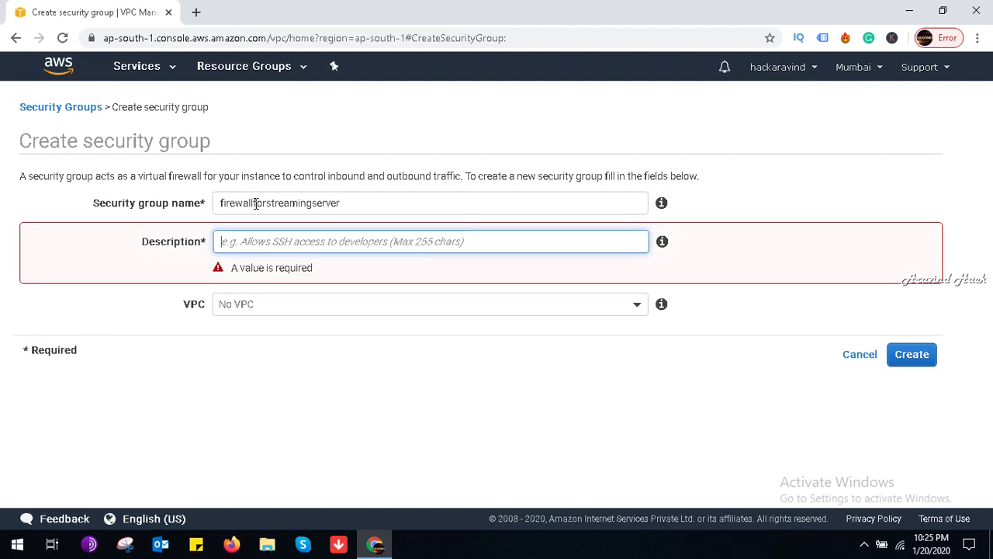
{"action": "type", "text": "cr"}
{"action": "key", "text": "BackSpace"}
{"action": "key", "text": "BackSpace"}
{"action": "type", "text": "c"}
{"action": "key", "text": "BackSpace"}
{"action": "type", "text": "f"}
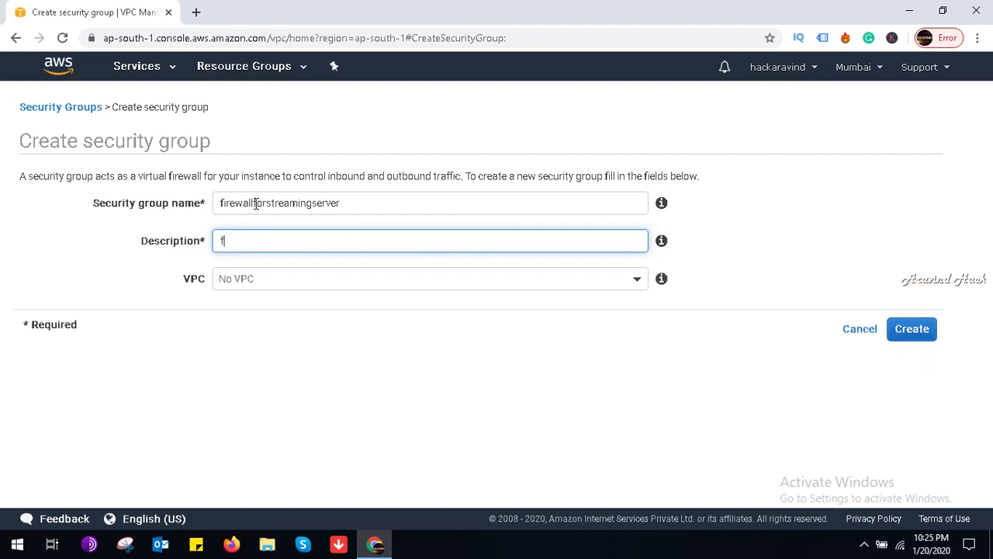
{"action": "type", "text": "irewall rules fo"}
{"action": "type", "text": "r st"}
{"action": "type", "text": "reami"}
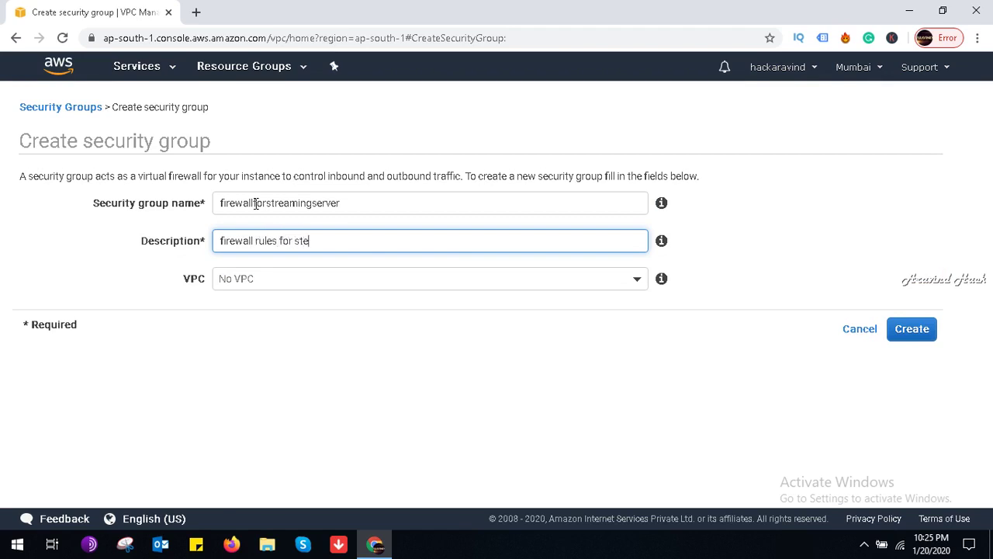
{"action": "type", "text": "ng sr"}
{"action": "key", "text": "BackSpace"}
{"action": "type", "text": "erver"}
{"action": "key", "text": "Tab"}
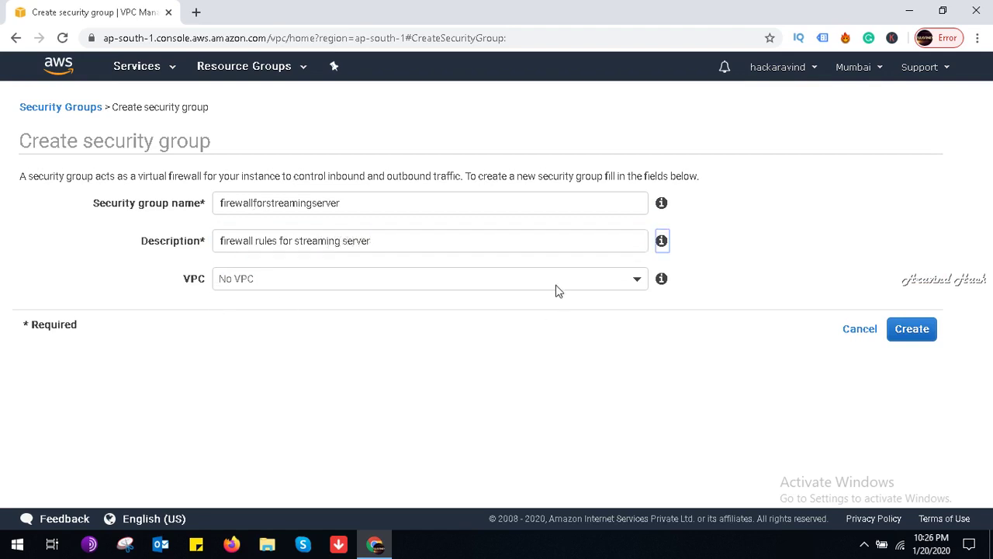
Step: Put the group in the steramingserver VPC, create it, and close the confirmation
{"action": "left_click", "coordinate": [646, 287]}
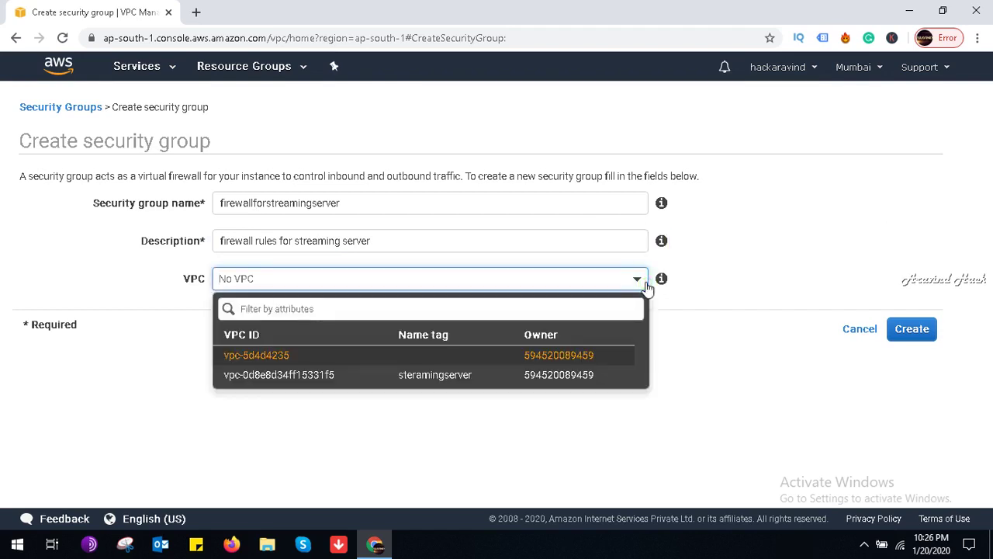
{"action": "left_click", "coordinate": [492, 375]}
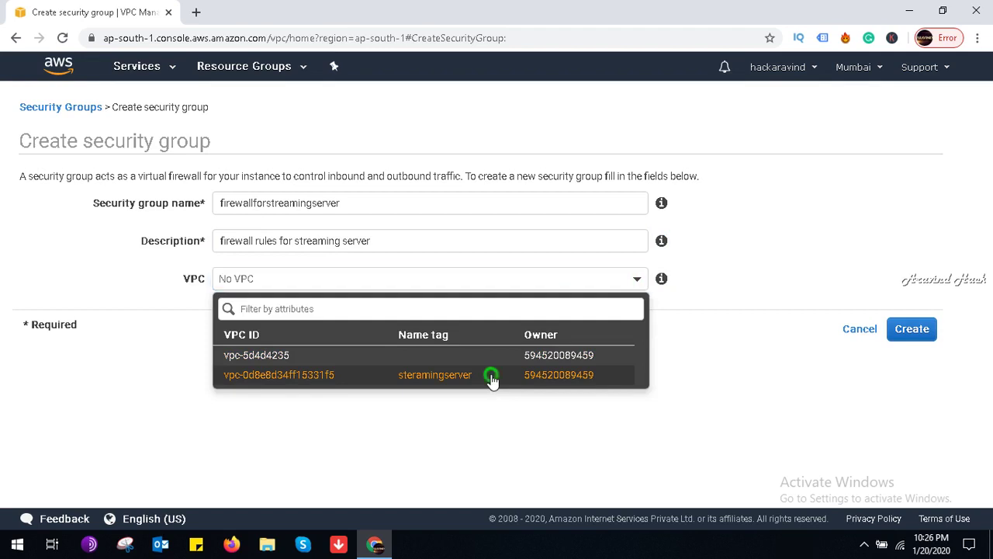
{"action": "left_click", "coordinate": [912, 329]}
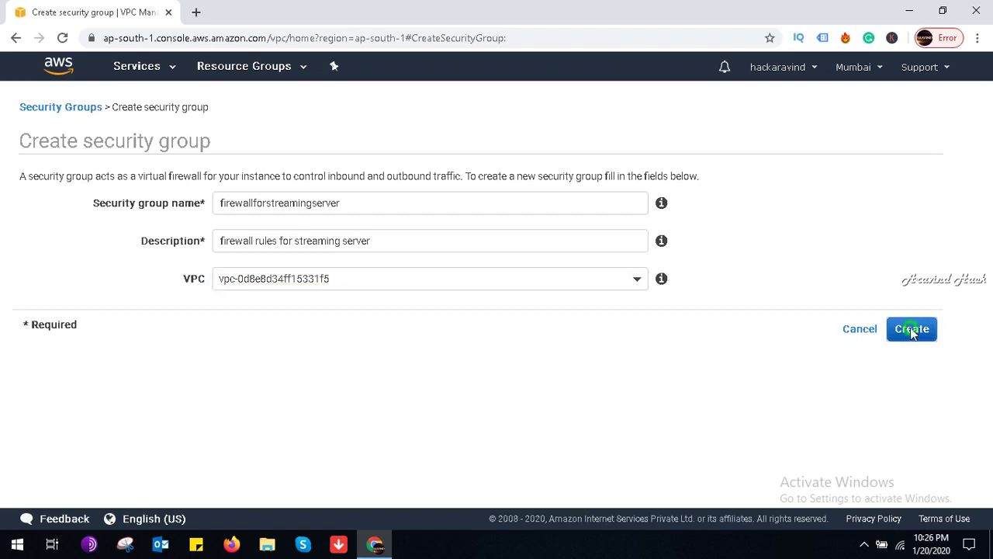
{"action": "left_click", "coordinate": [679, 273]}
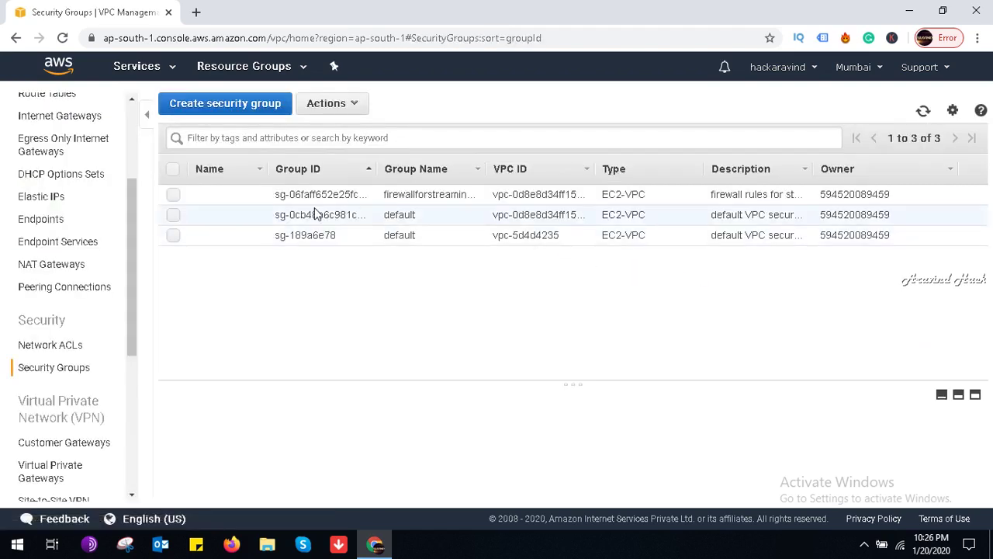
Step: Select firewallforstreamingserver, check its empty Inbound Rules tab, and open the inbound rule editor
{"action": "left_click", "coordinate": [174, 194]}
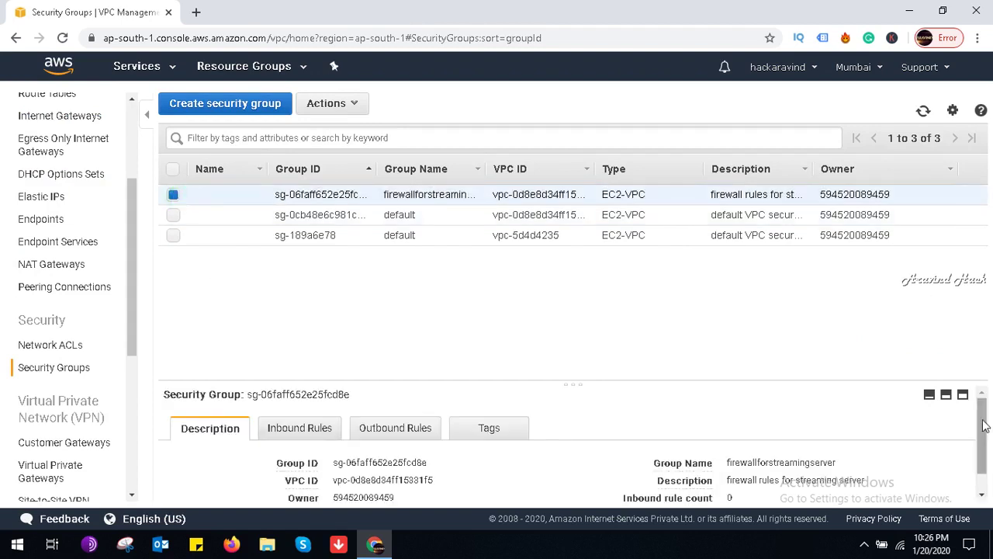
{"action": "left_click_drag", "start_coordinate": [984, 424], "coordinate": [984, 465]}
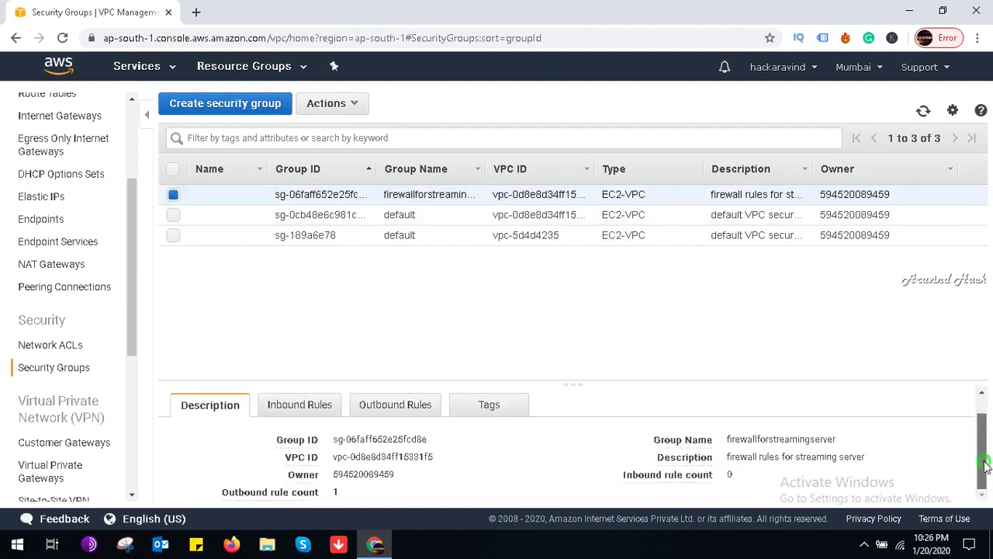
{"action": "left_click", "coordinate": [291, 413]}
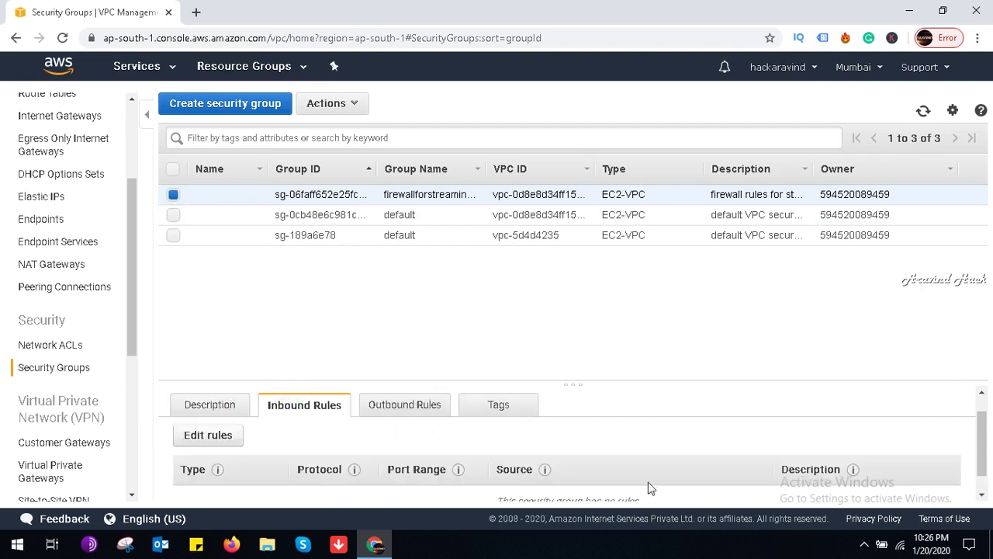
{"action": "right_click", "coordinate": [983, 468]}
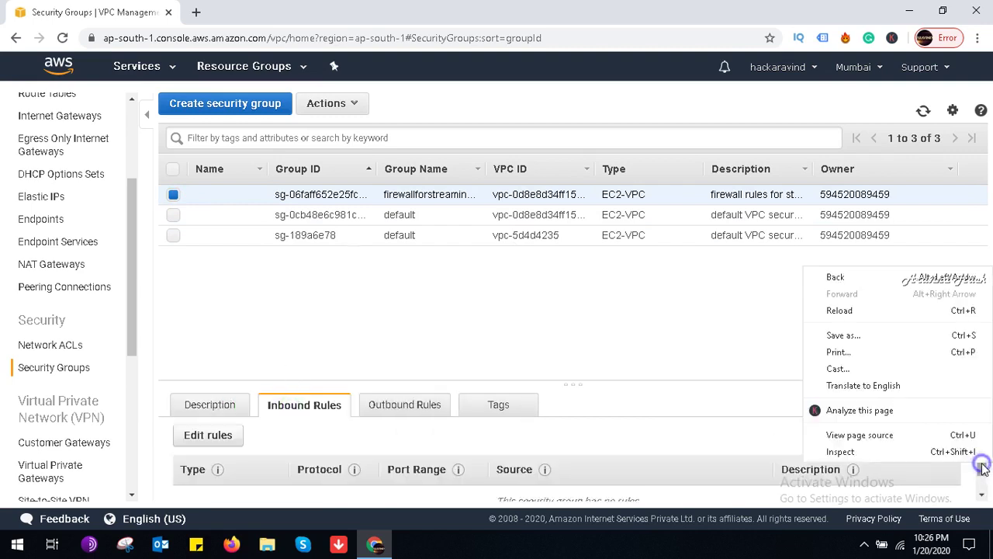
{"action": "left_click", "coordinate": [986, 481]}
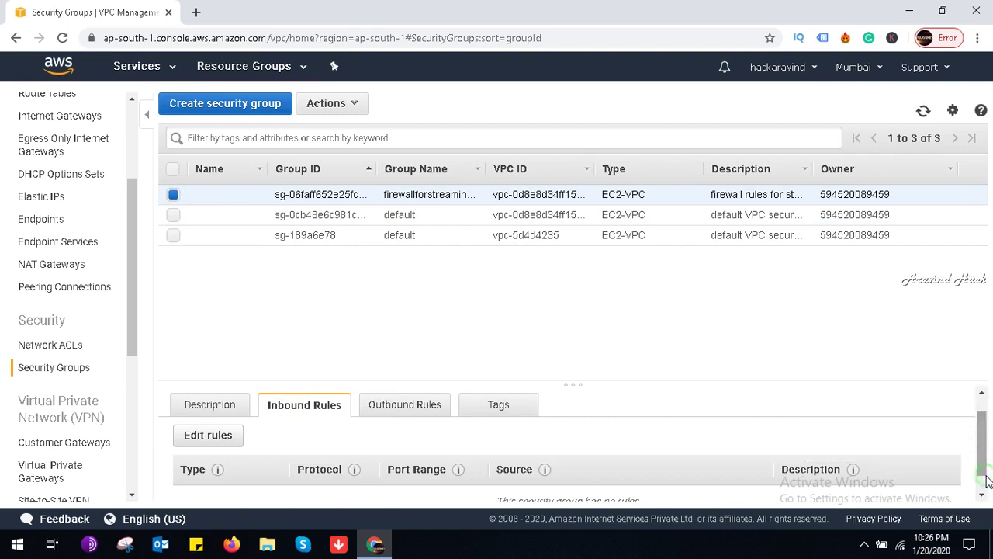
{"action": "left_click_drag", "start_coordinate": [984, 461], "coordinate": [983, 485]}
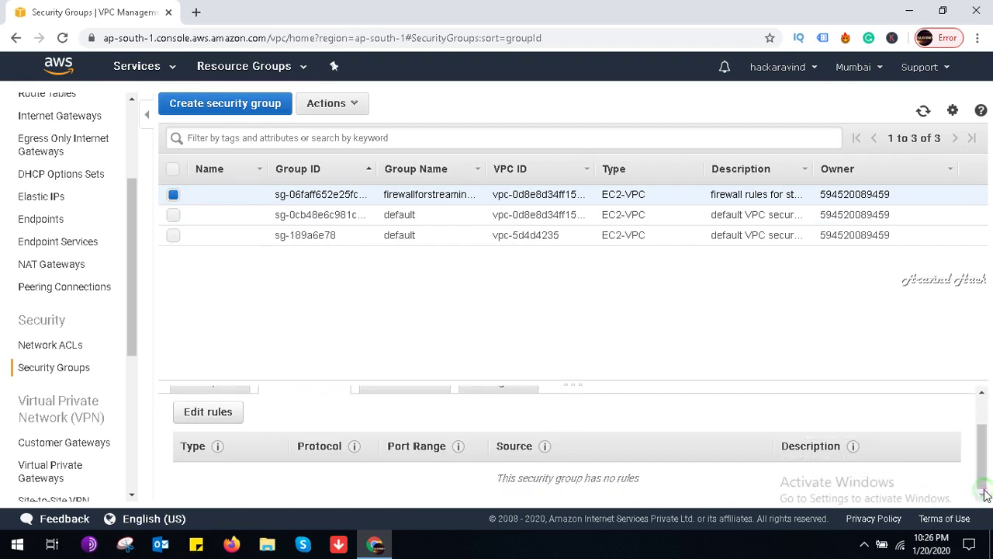
{"action": "left_click", "coordinate": [210, 412]}
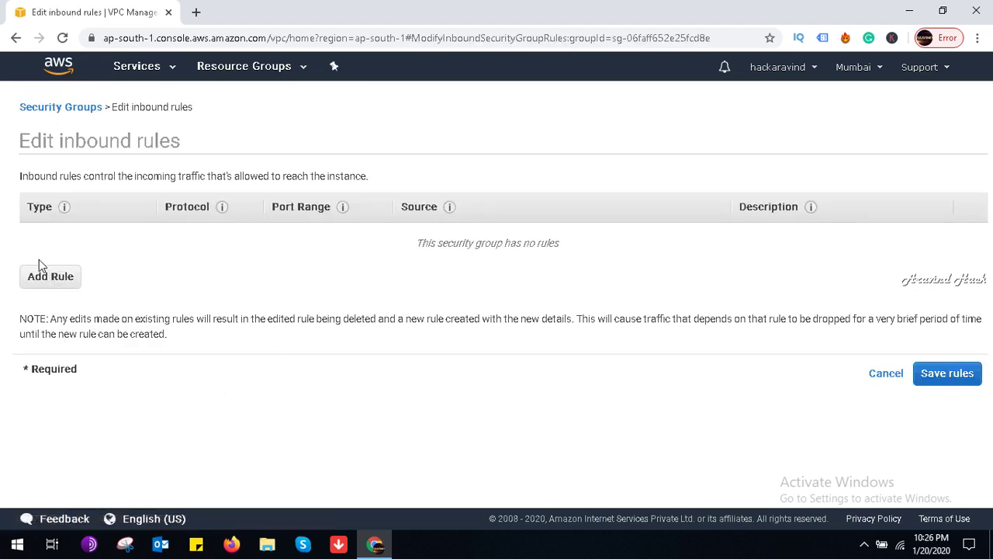
Step: Add an HTTP inbound rule from anywhere described 'allow http traffic'
{"action": "left_click", "coordinate": [55, 287]}
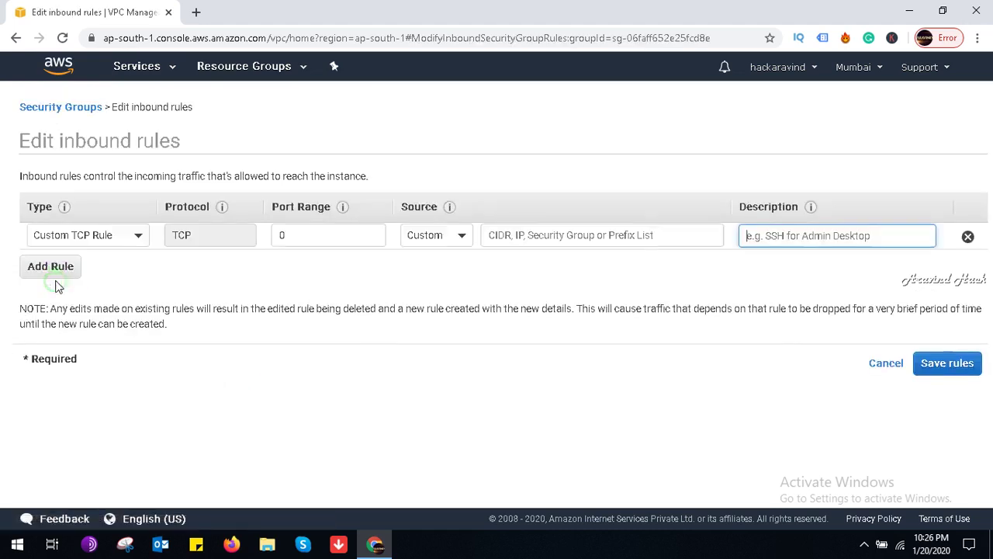
{"action": "left_click", "coordinate": [109, 233]}
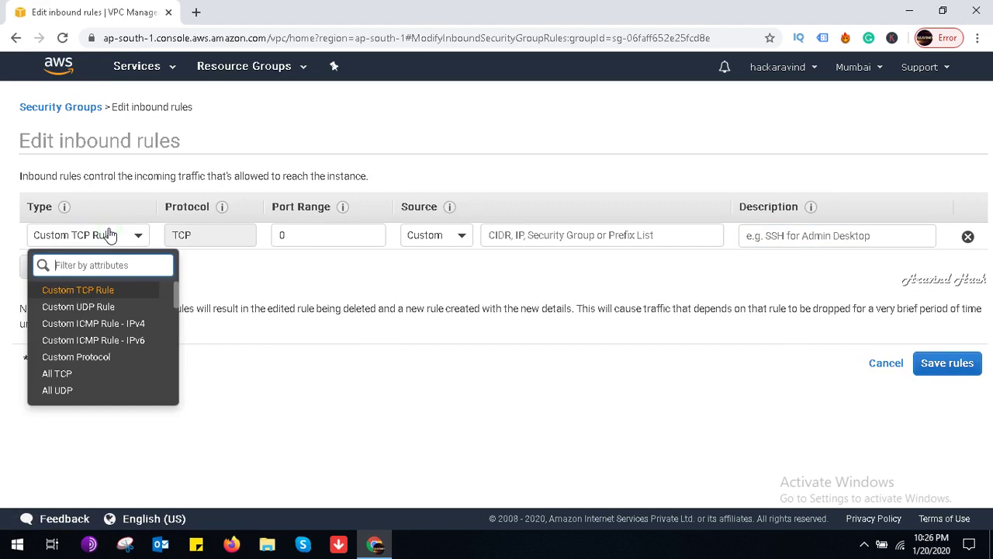
{"action": "left_click", "coordinate": [175, 298]}
{"action": "left_click_drag", "start_coordinate": [174, 297], "coordinate": [173, 334]}
{"action": "left_click", "coordinate": [87, 343]}
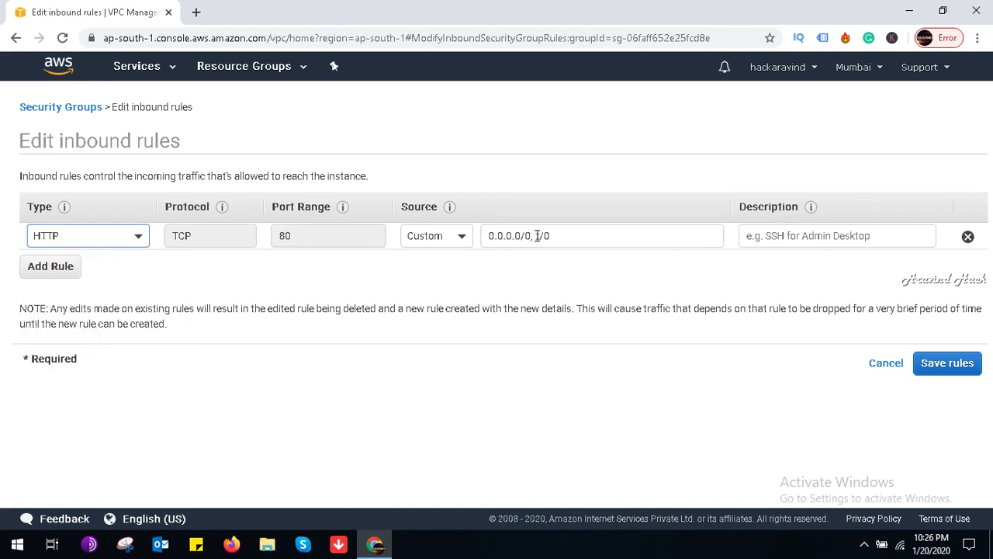
{"action": "left_click", "coordinate": [793, 225]}
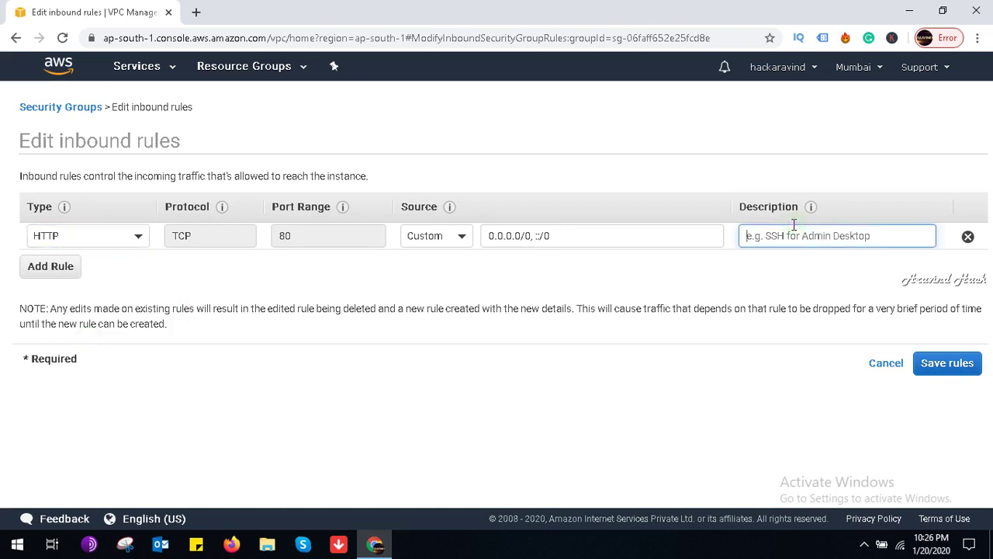
{"action": "type", "text": "allow h"}
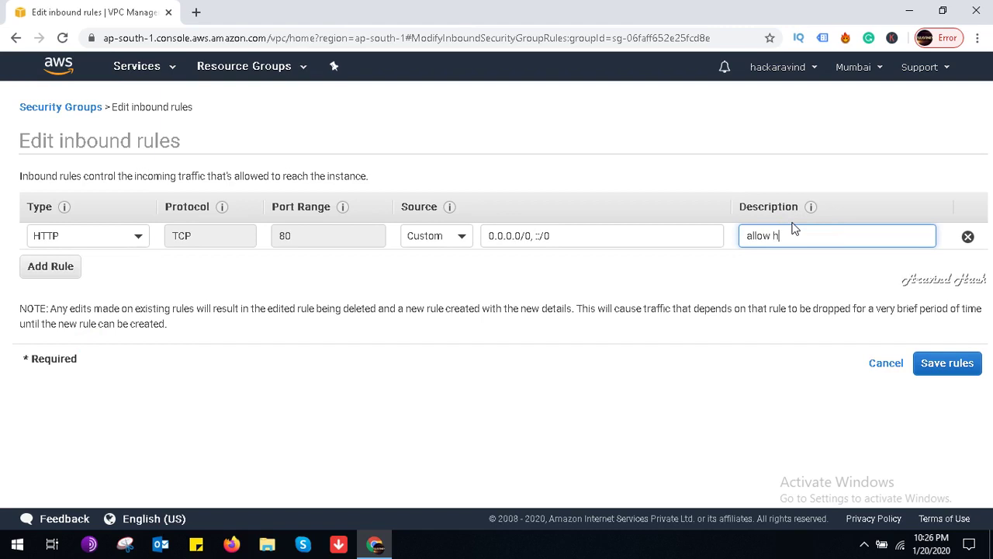
{"action": "type", "text": "ttp traffic"}
Step: Add an HTTPS rule described 'allow http ssl traffic' and save the inbound rules
{"action": "left_click", "coordinate": [72, 266]}
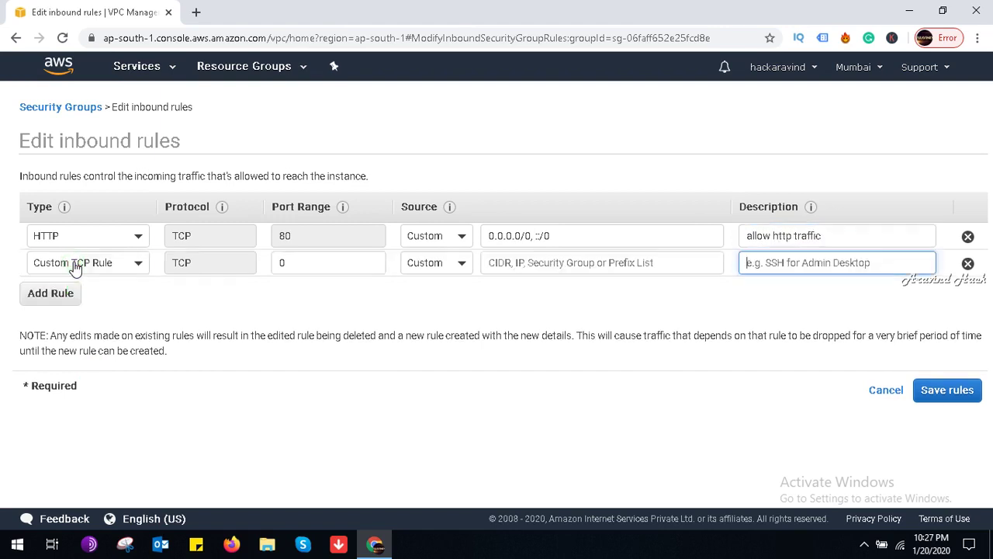
{"action": "left_click", "coordinate": [114, 267]}
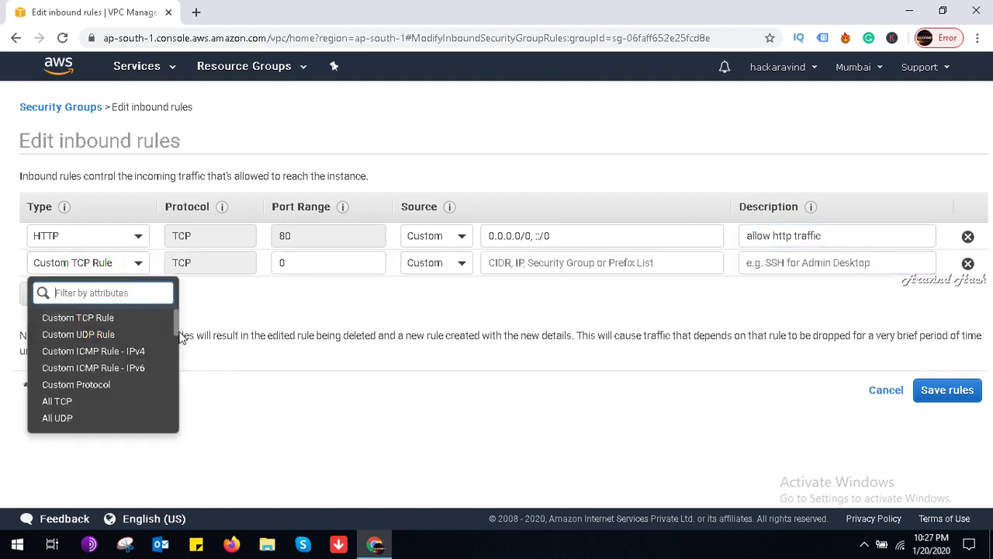
{"action": "left_click_drag", "start_coordinate": [175, 322], "coordinate": [179, 369]}
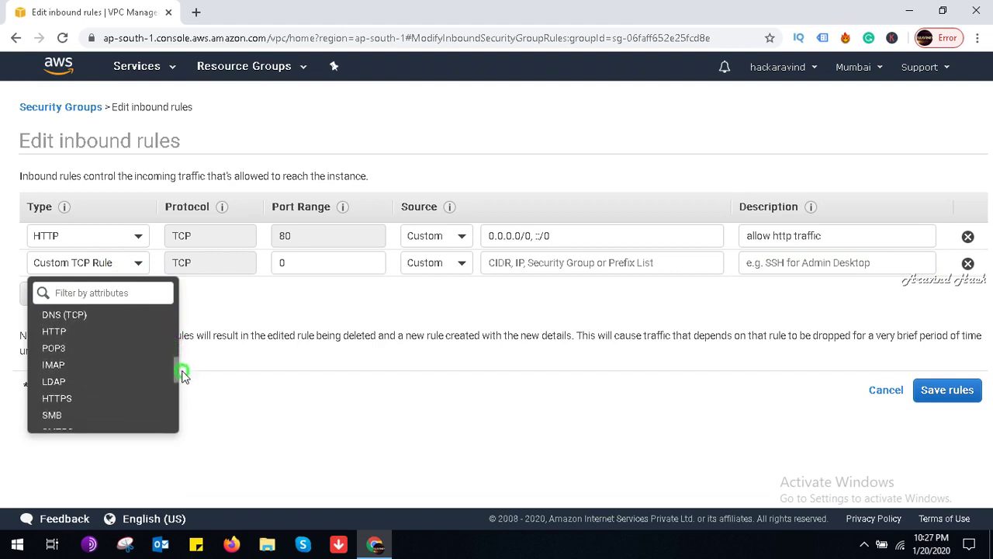
{"action": "left_click", "coordinate": [66, 398]}
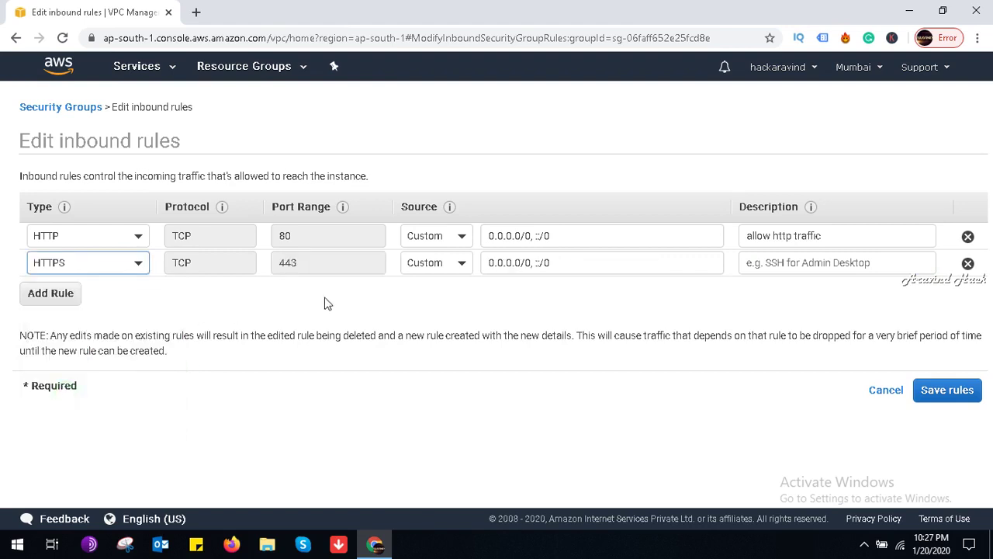
{"action": "left_click", "coordinate": [792, 261]}
{"action": "type", "text": "allow ht"}
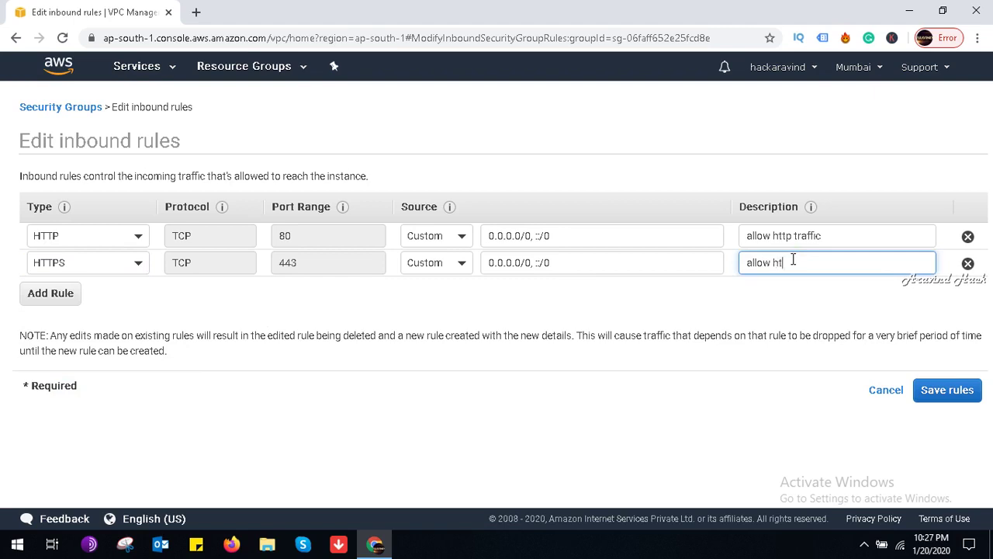
{"action": "type", "text": "tp ssl traffic"}
{"action": "left_click", "coordinate": [945, 399]}
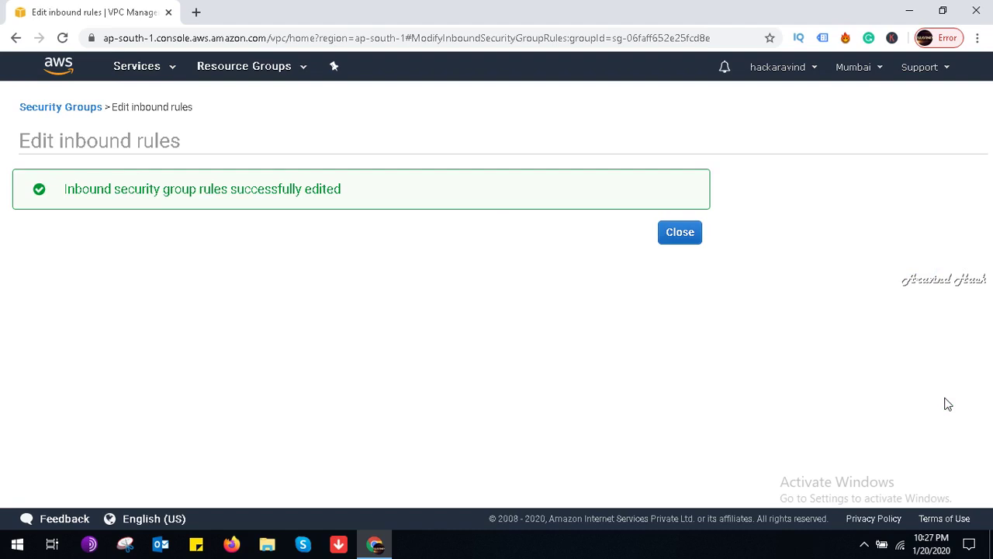
Step: Review firewallforstreamingserver's saved HTTP 80 and HTTPS 443 inbound rules in the group list
{"action": "left_click", "coordinate": [688, 241]}
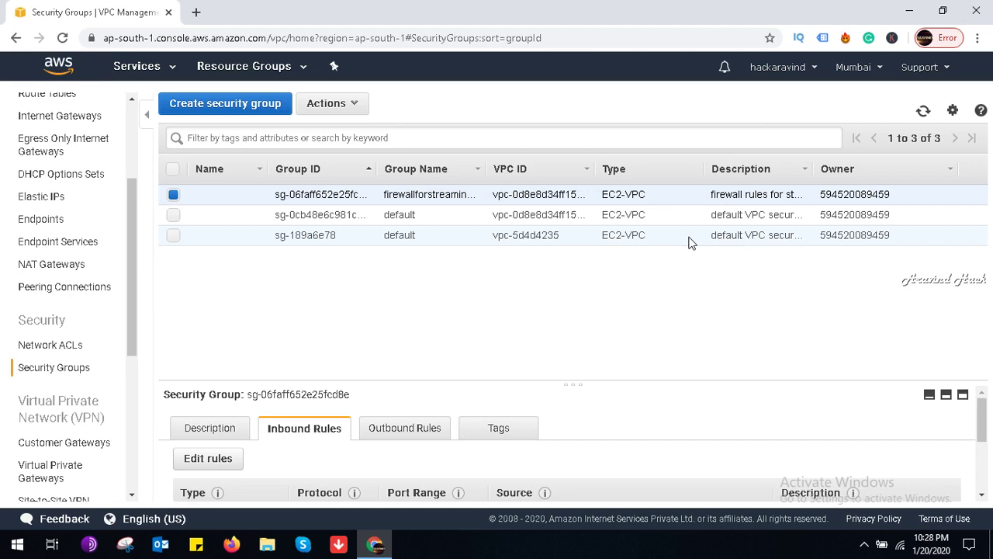
{"action": "left_click", "coordinate": [466, 195]}
{"action": "left_click", "coordinate": [464, 198]}
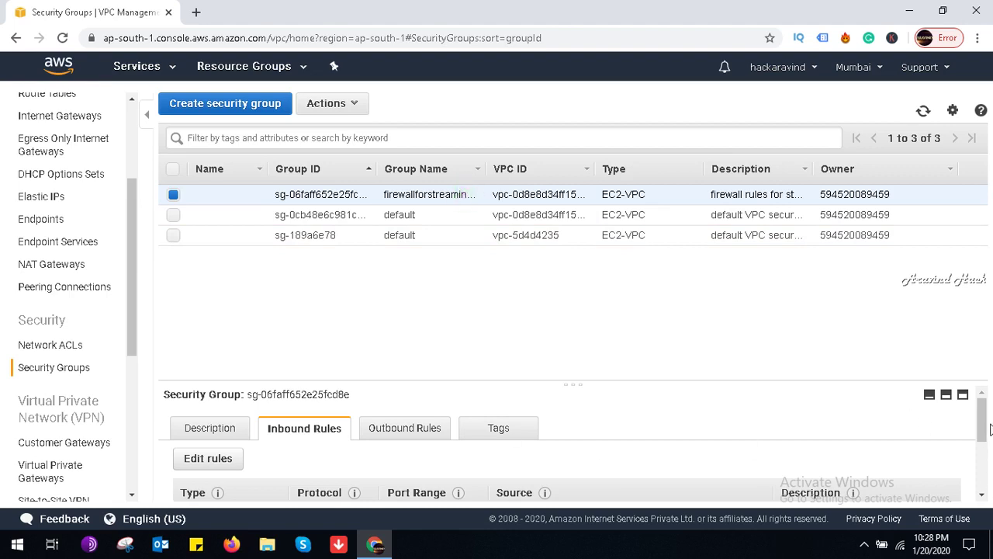
{"action": "left_click_drag", "start_coordinate": [986, 429], "coordinate": [986, 481]}
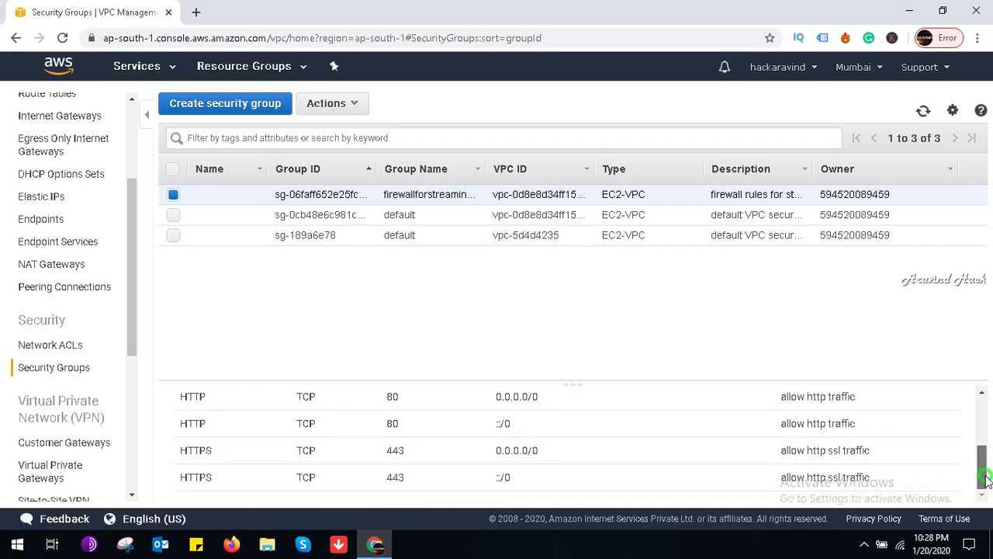
{"action": "left_click_drag", "start_coordinate": [986, 481], "coordinate": [986, 435]}
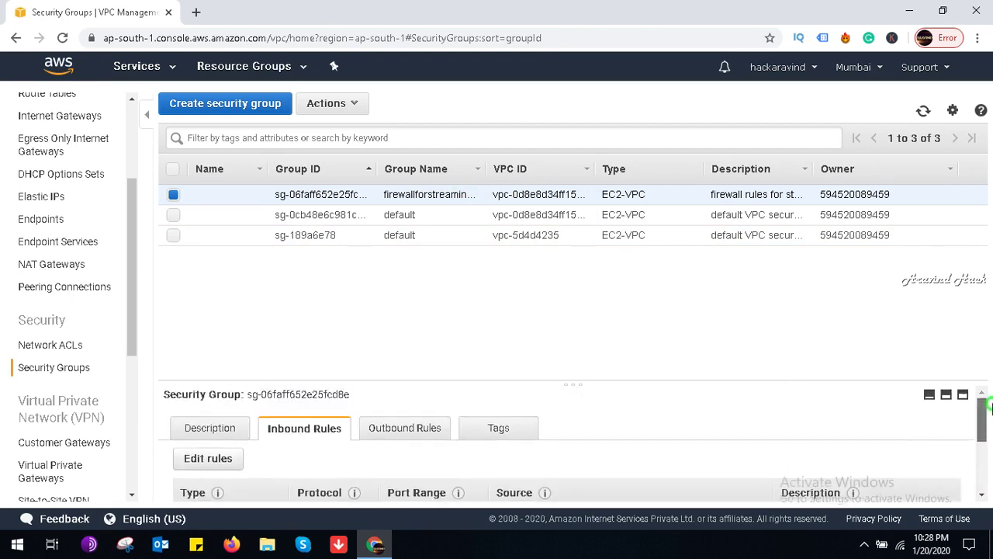
Step: Re-save the group's outbound rule allowing all traffic to 0.0.0.0/0 and close the confirmation
{"action": "left_click", "coordinate": [428, 427]}
{"action": "left_click_drag", "start_coordinate": [986, 440], "coordinate": [986, 463]}
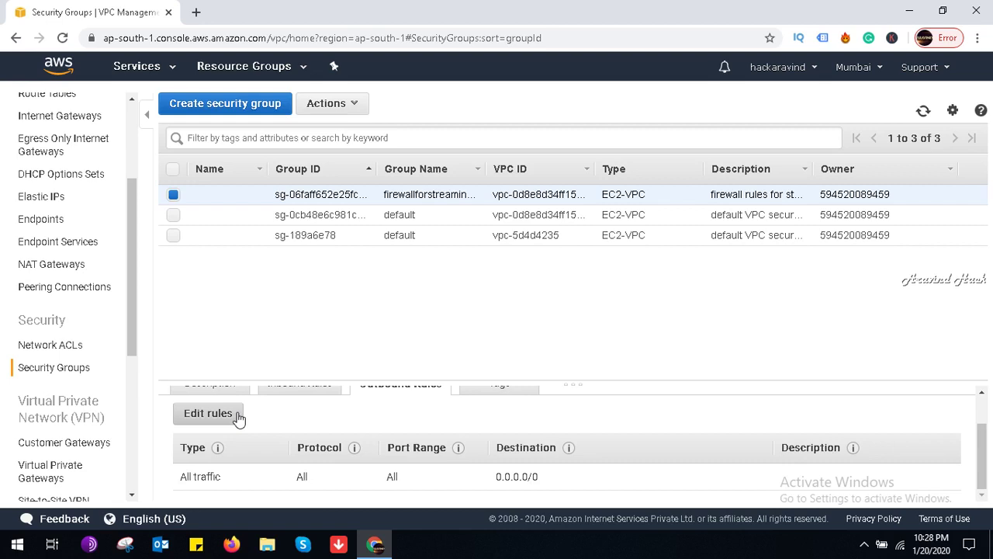
{"action": "left_click", "coordinate": [208, 413]}
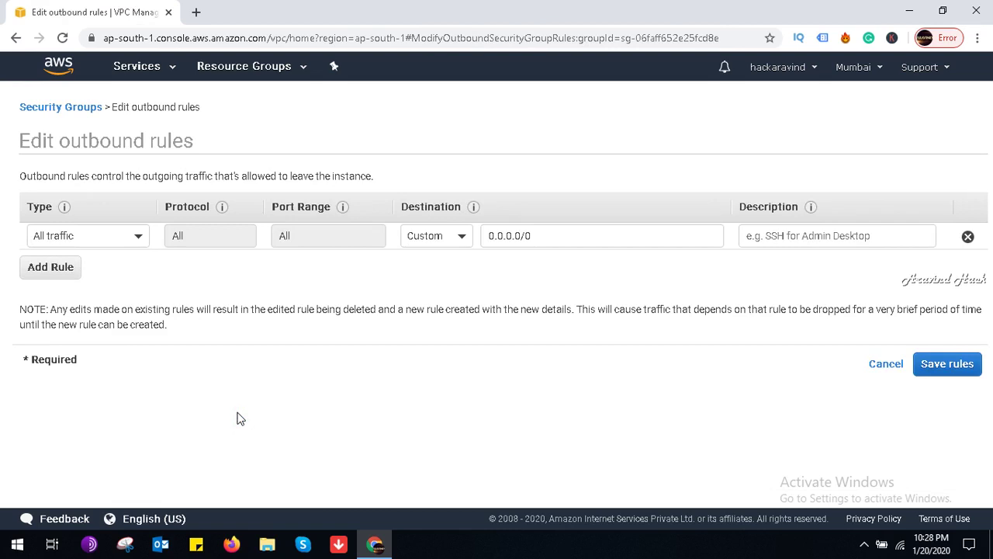
{"action": "left_click", "coordinate": [939, 370]}
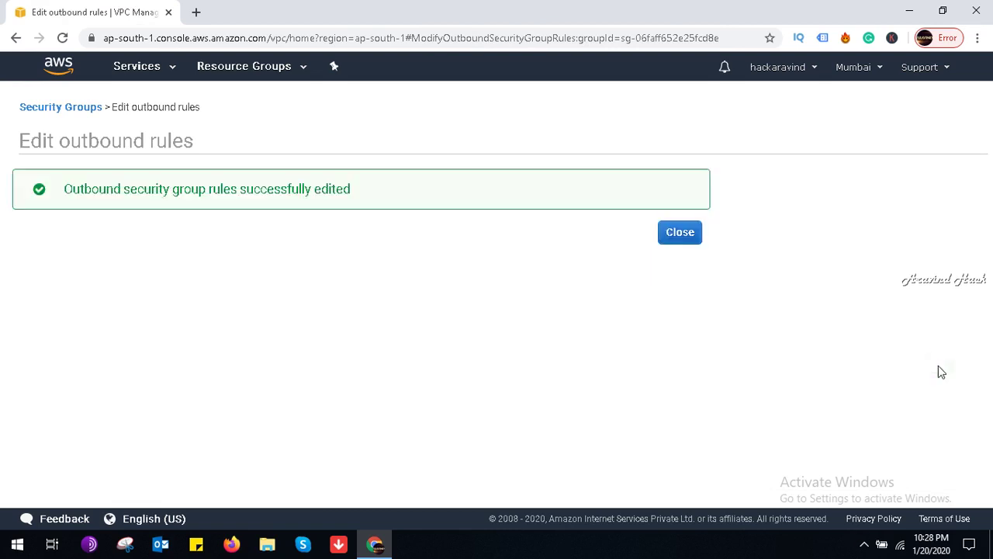
{"action": "left_click", "coordinate": [676, 237]}
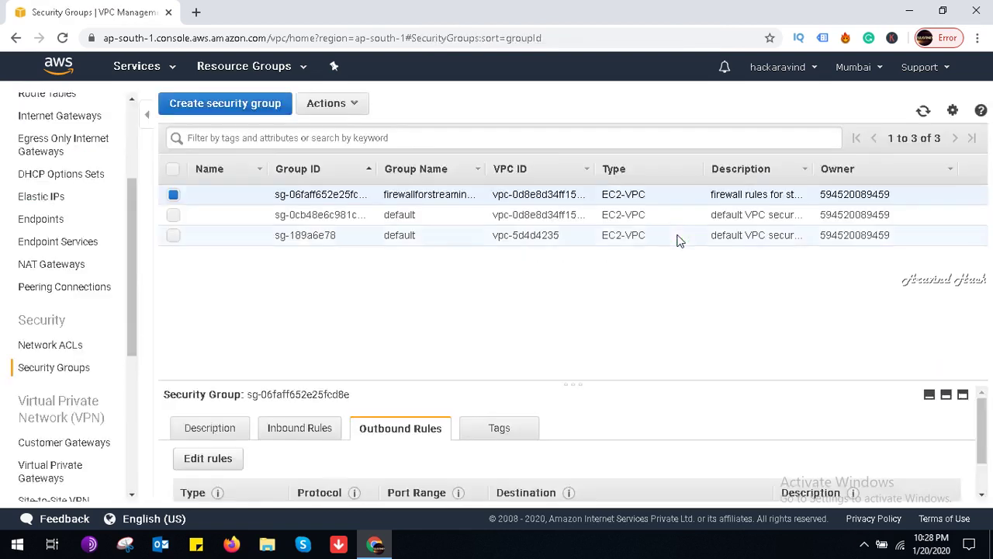
Step: Create group forfirewallforstreamingserver, described firewallruleforstremingserver, in VPC vpc-0d8e8d34ff15331f5
{"action": "left_click", "coordinate": [236, 114]}
{"action": "left_click", "coordinate": [264, 211]}
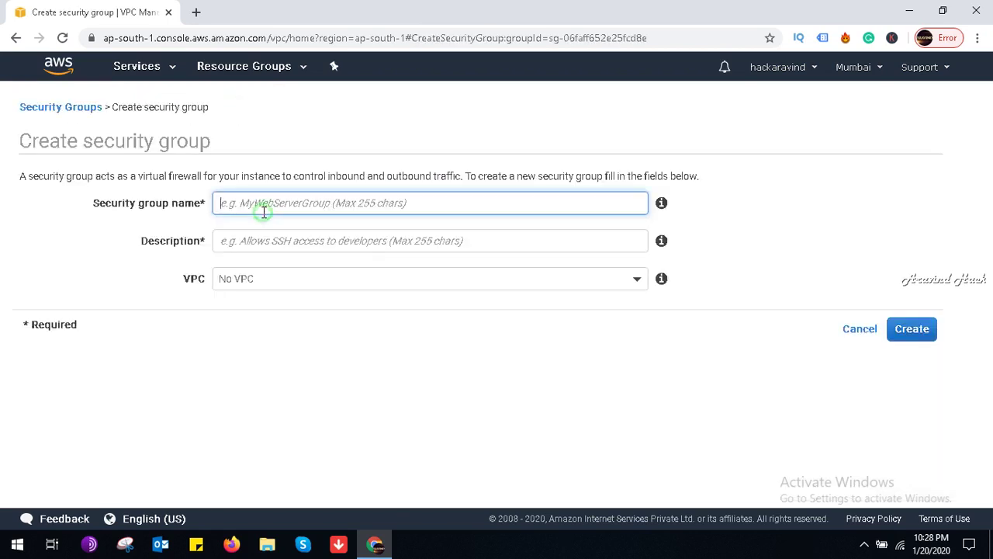
{"action": "type", "text": "fo"}
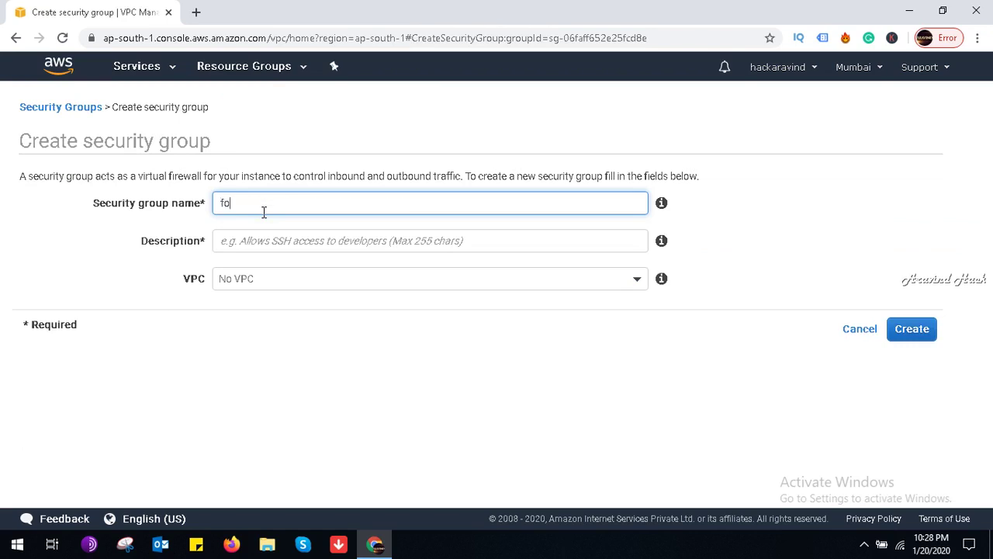
{"action": "type", "text": "rfirewallforstreamingserver"}
{"action": "key", "text": "Tab"}
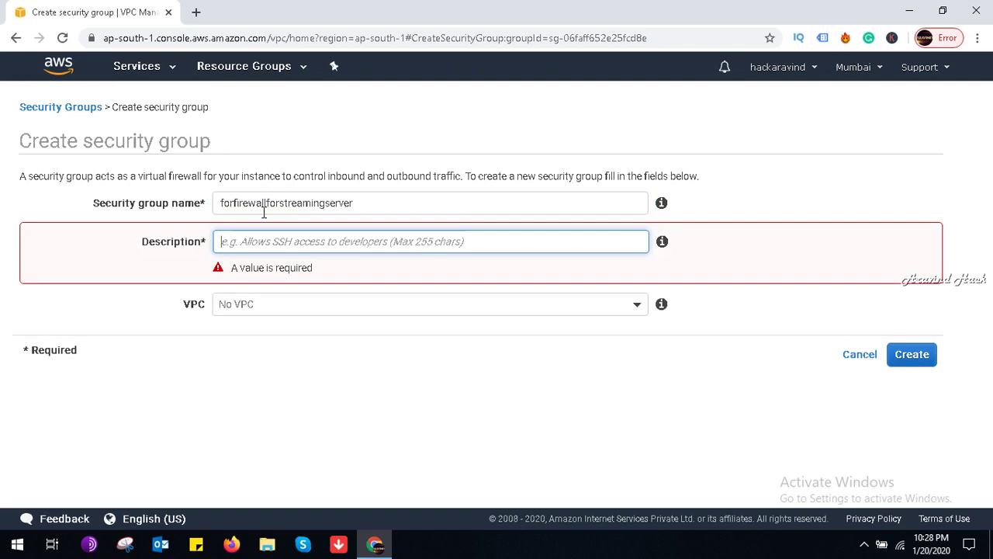
{"action": "type", "text": "firewallr"}
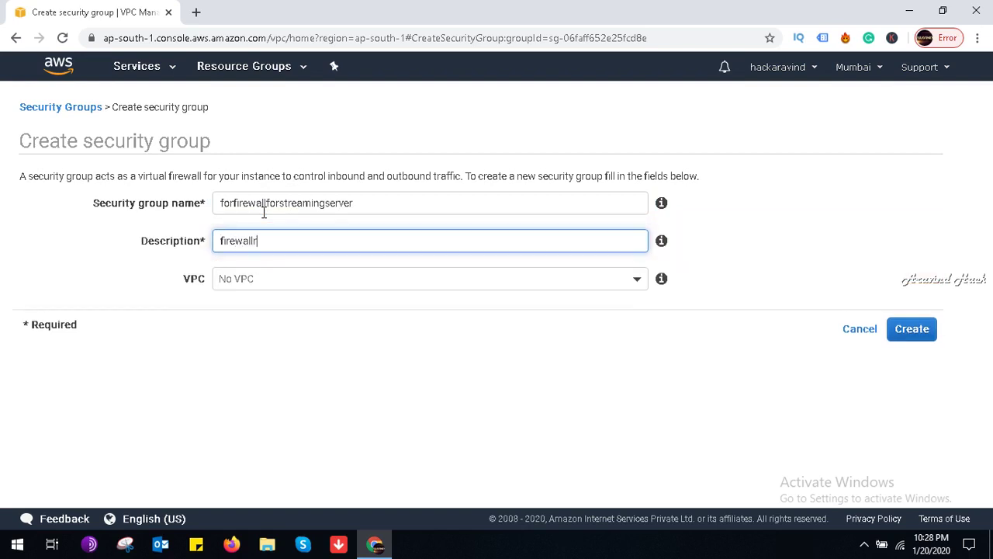
{"action": "type", "text": "uleforstremingserver"}
{"action": "left_click", "coordinate": [607, 289]}
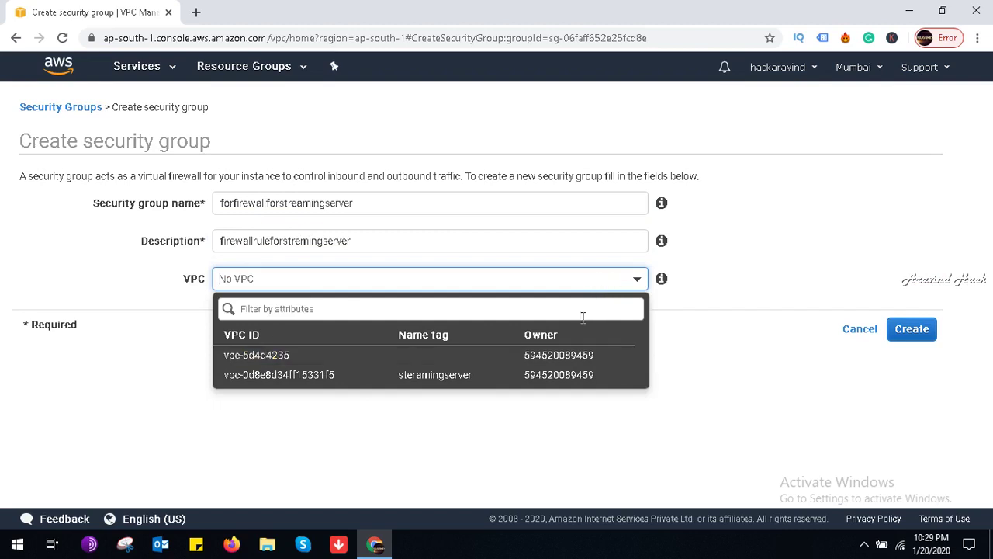
{"action": "left_click", "coordinate": [542, 375]}
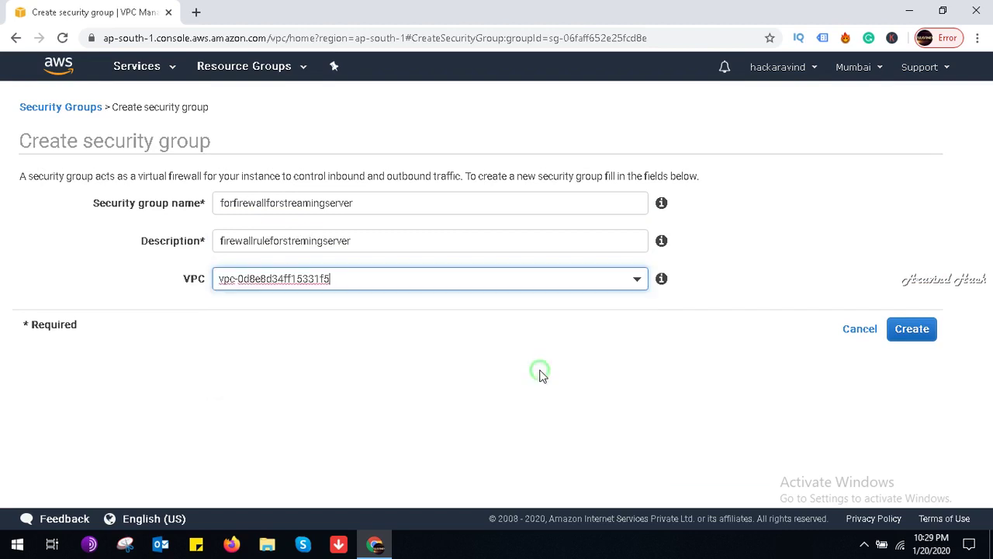
{"action": "left_click", "coordinate": [911, 331]}
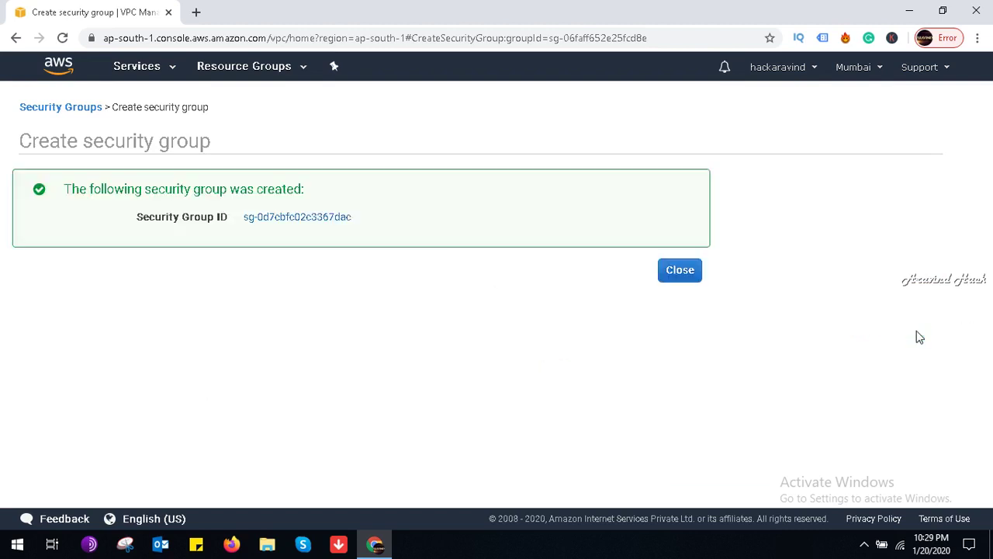
Step: Select the new group sg-0d7cbfc02c3367dac and open its empty inbound rules editor
{"action": "left_click", "coordinate": [679, 271]}
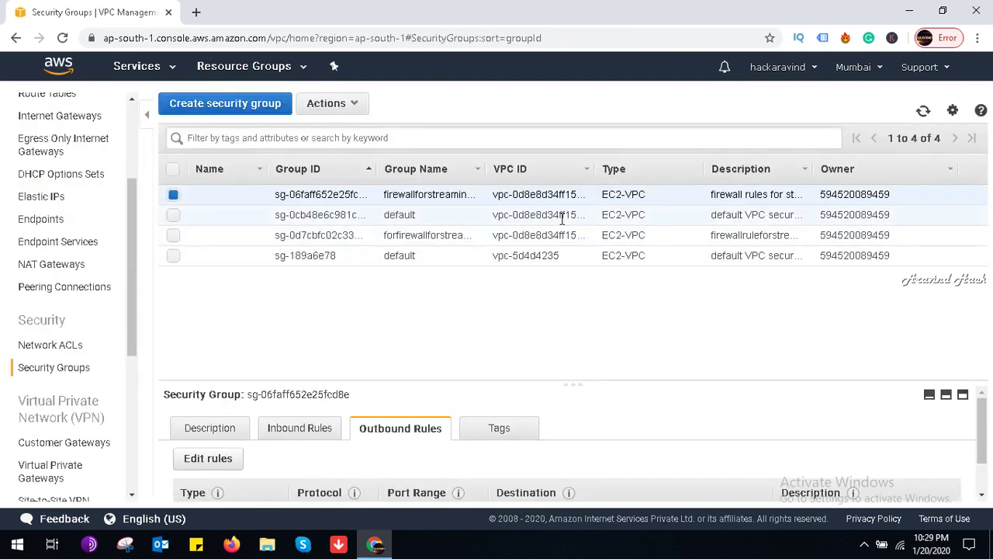
{"action": "left_click", "coordinate": [563, 220]}
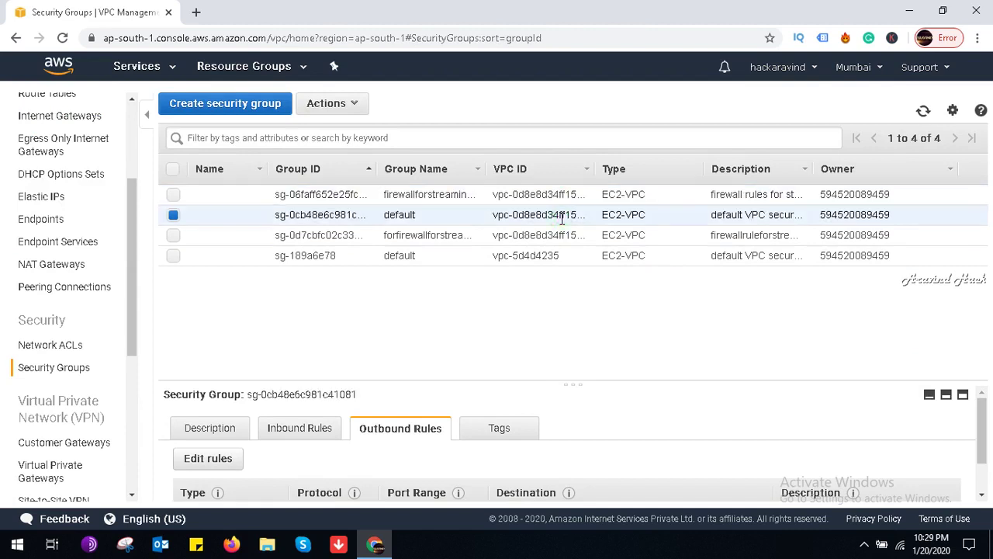
{"action": "left_click", "coordinate": [516, 195]}
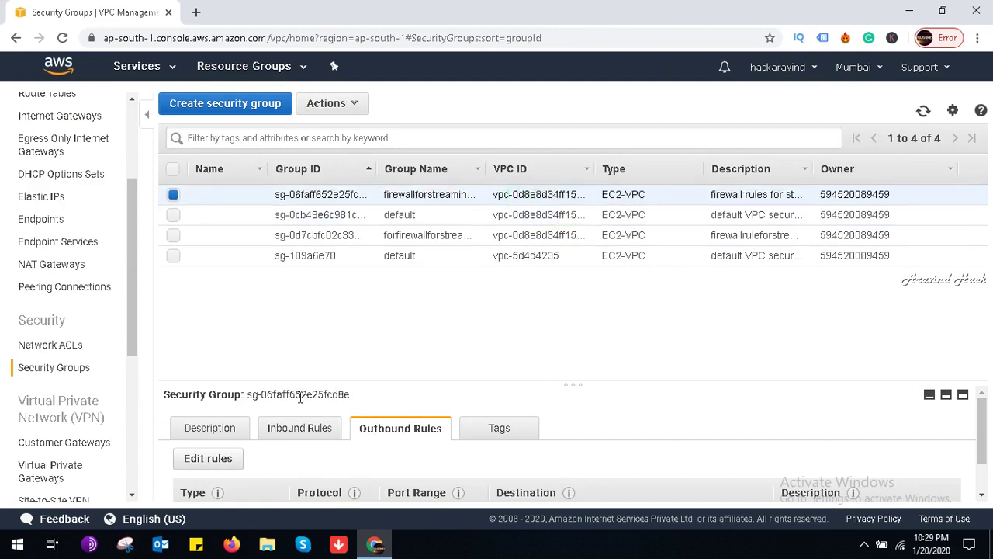
{"action": "left_click", "coordinate": [296, 431]}
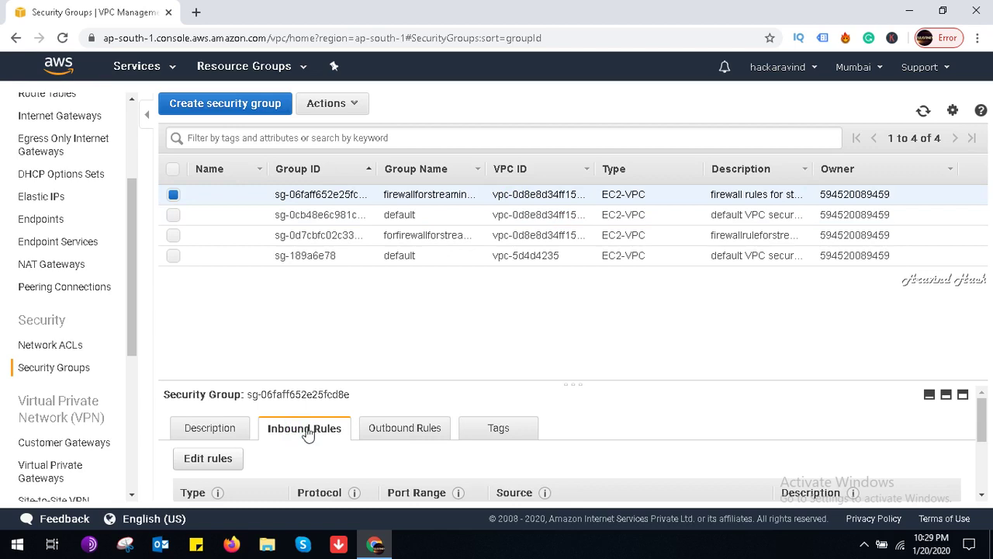
{"action": "left_click_drag", "start_coordinate": [982, 429], "coordinate": [970, 396]}
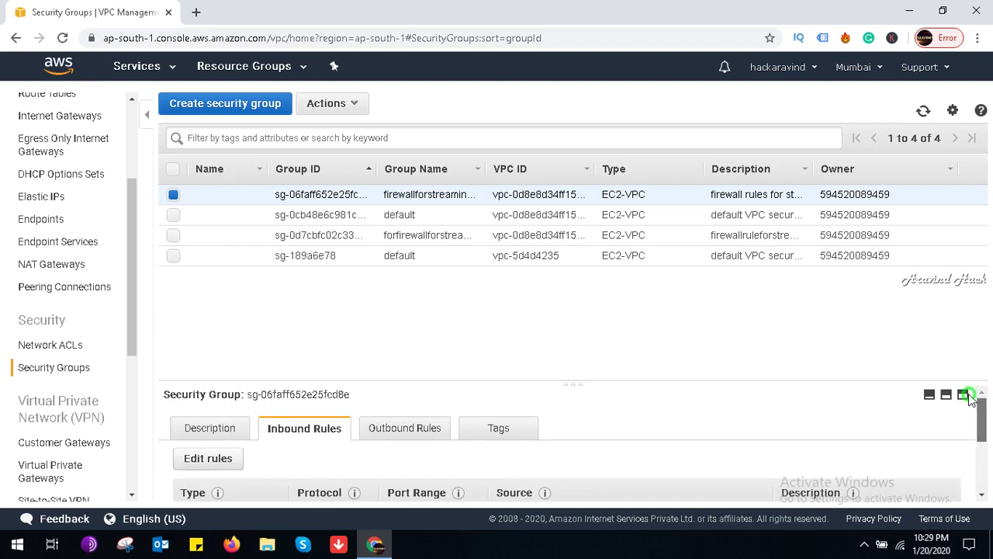
{"action": "left_click", "coordinate": [301, 235]}
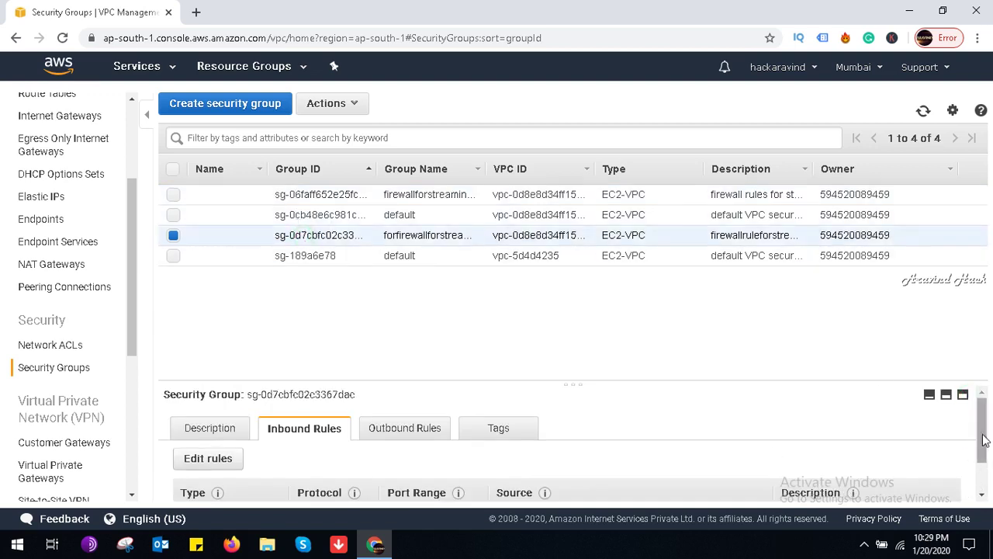
{"action": "left_click_drag", "start_coordinate": [981, 451], "coordinate": [987, 489]}
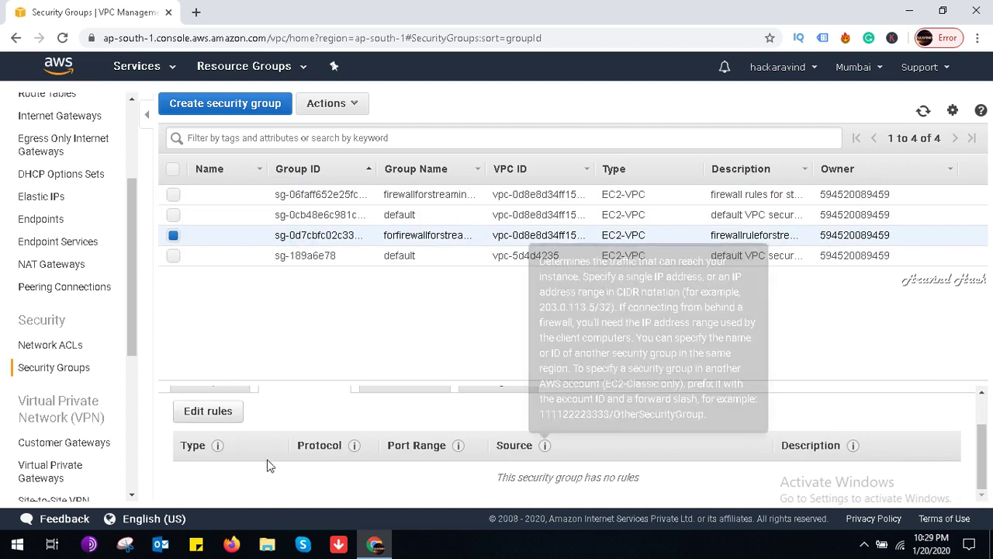
{"action": "left_click", "coordinate": [209, 412]}
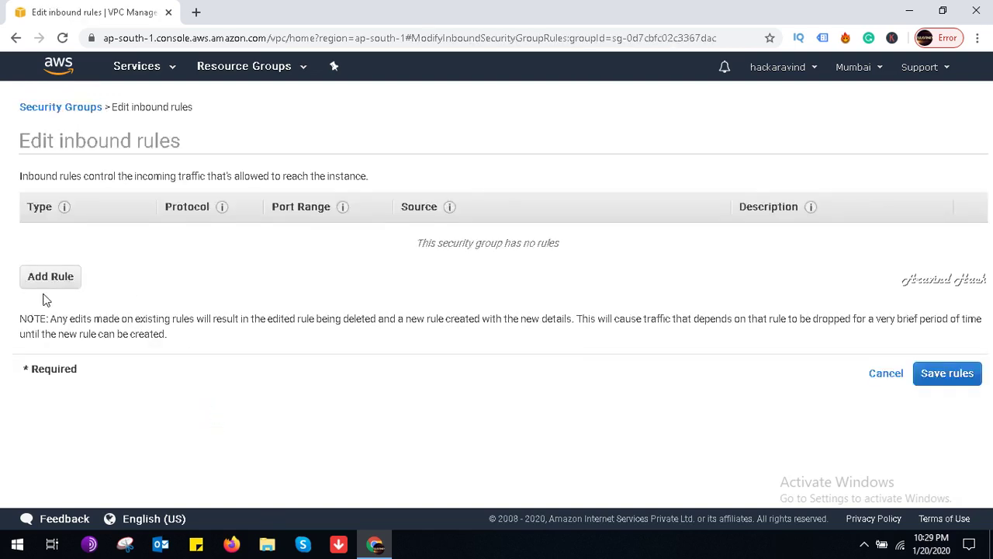
Step: Add a Custom TCP inbound rule with port range 1024-65355
{"action": "left_click", "coordinate": [49, 283]}
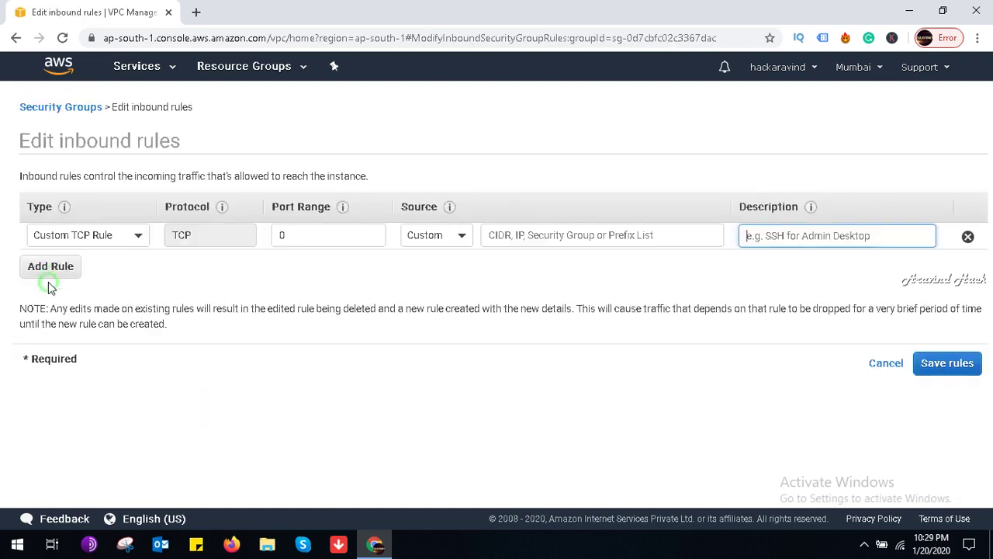
{"action": "left_click", "coordinate": [125, 234]}
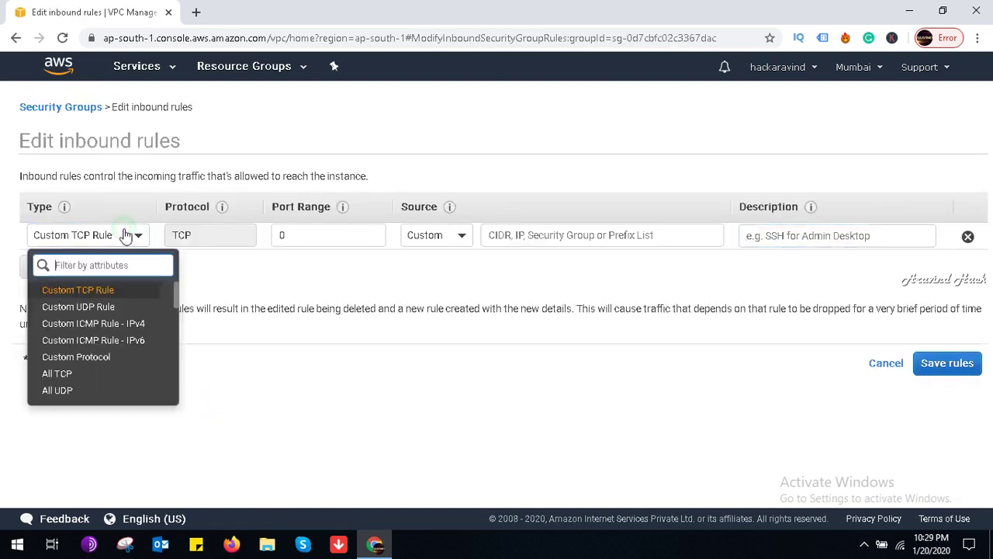
{"action": "left_click", "coordinate": [122, 288]}
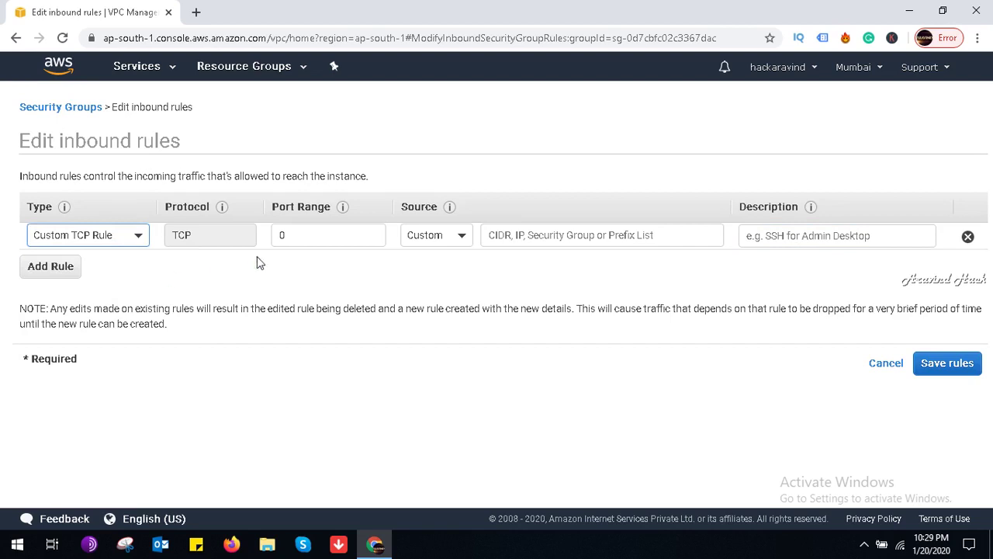
{"action": "left_click", "coordinate": [137, 237]}
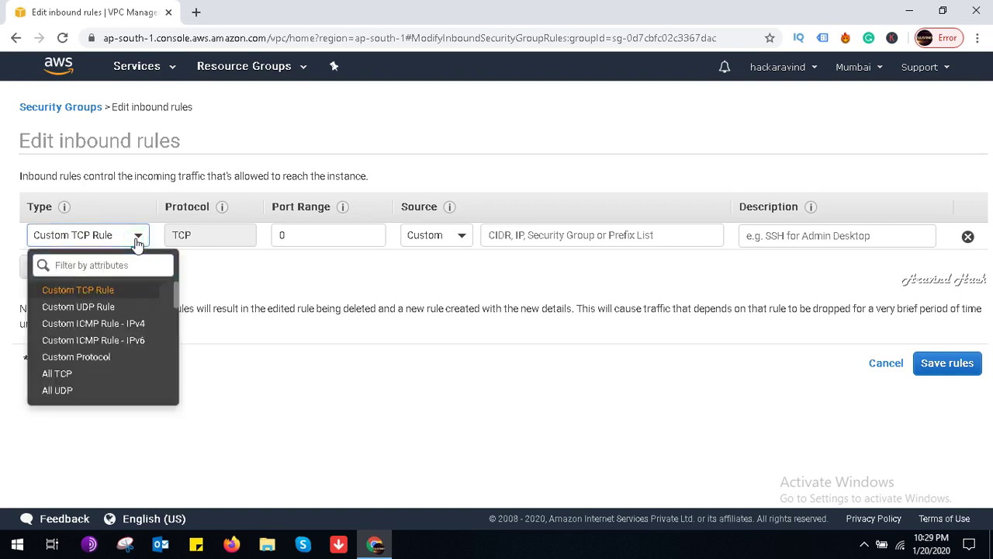
{"action": "left_click", "coordinate": [127, 288]}
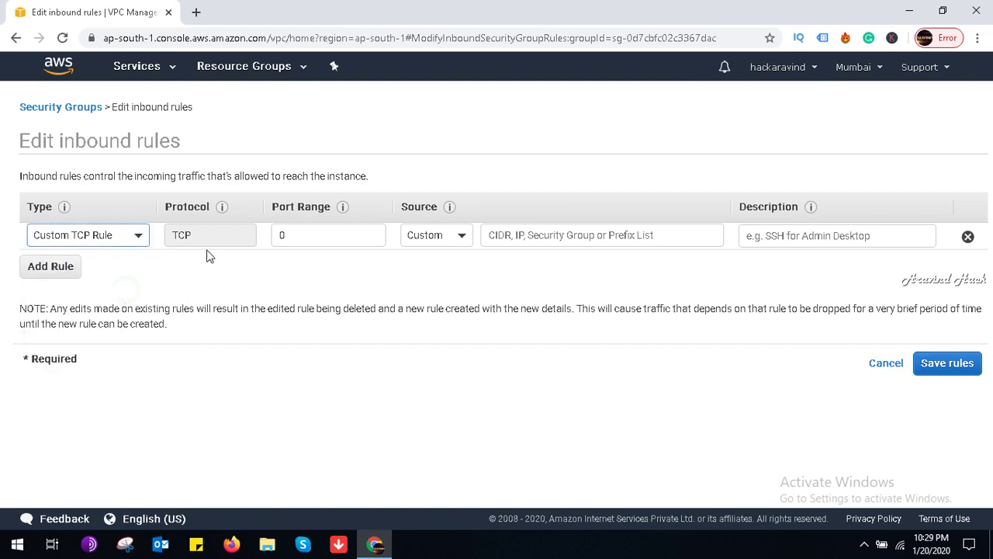
{"action": "left_click", "coordinate": [225, 238]}
{"action": "left_click", "coordinate": [308, 228]}
{"action": "key", "text": "BackSpace"}
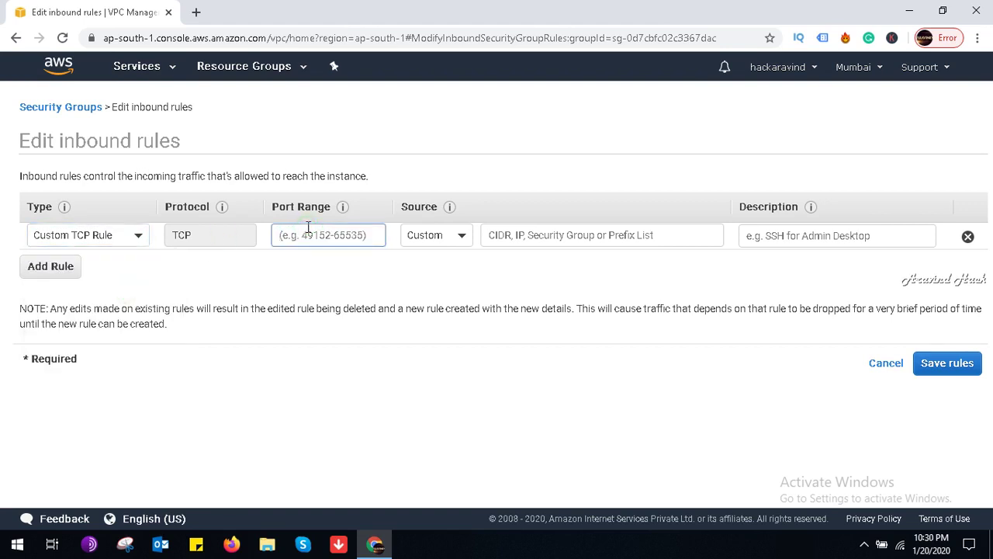
{"action": "type", "text": "1024-"}
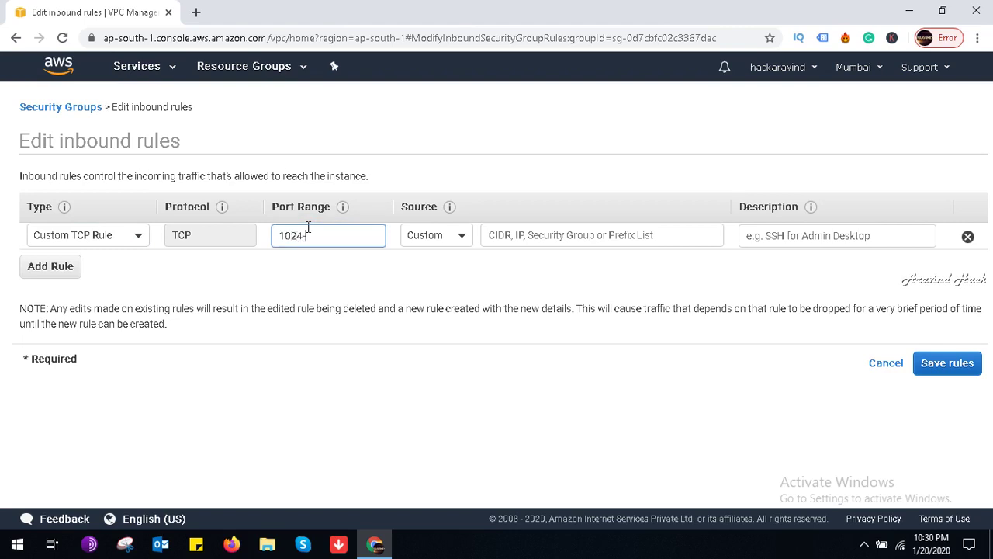
{"action": "type", "text": "55355"}
Step: Set the source to sg-06faff652e25fcd8e, describe it firewallforstremingserver, and save the rules
{"action": "left_click", "coordinate": [442, 243]}
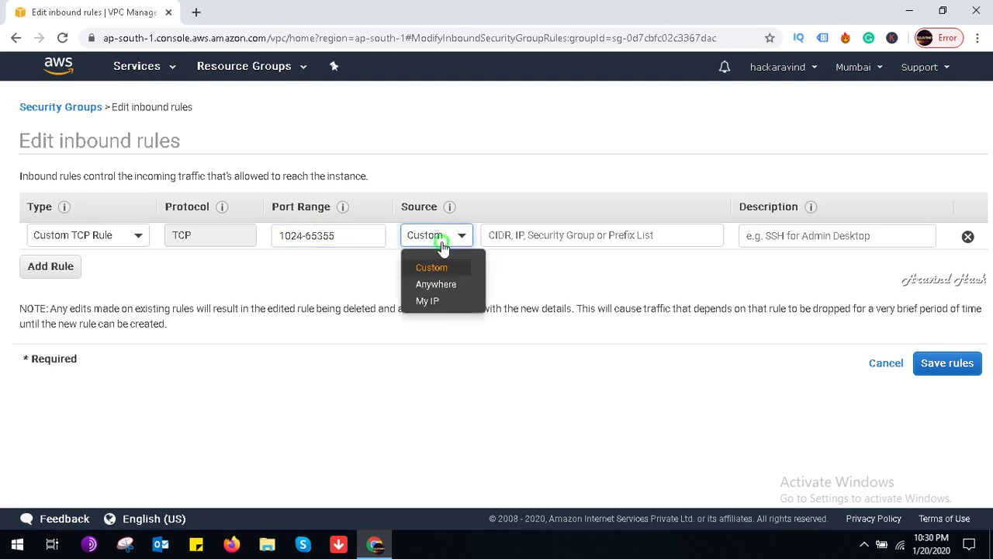
{"action": "left_click", "coordinate": [540, 227]}
{"action": "type", "text": "sg"}
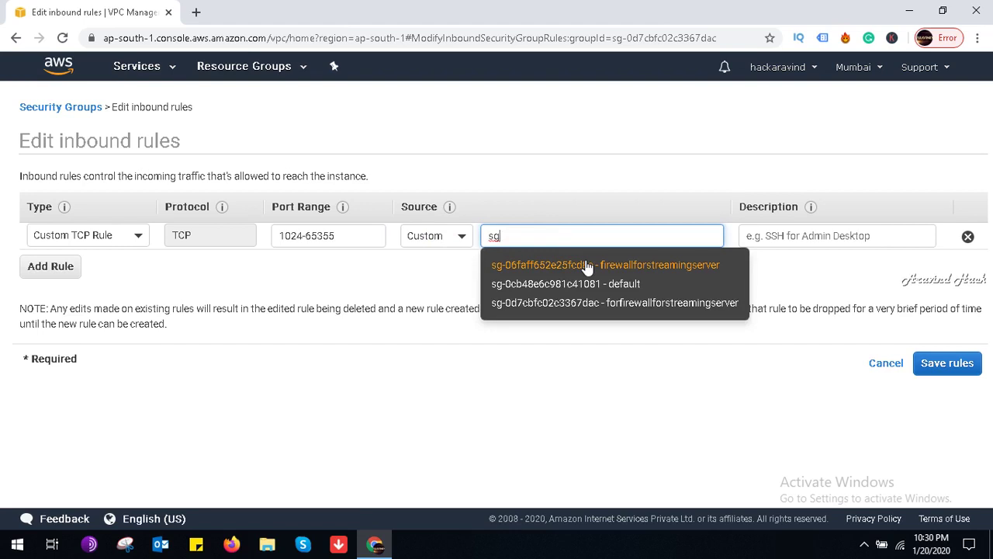
{"action": "left_click", "coordinate": [667, 265]}
{"action": "left_click", "coordinate": [783, 236]}
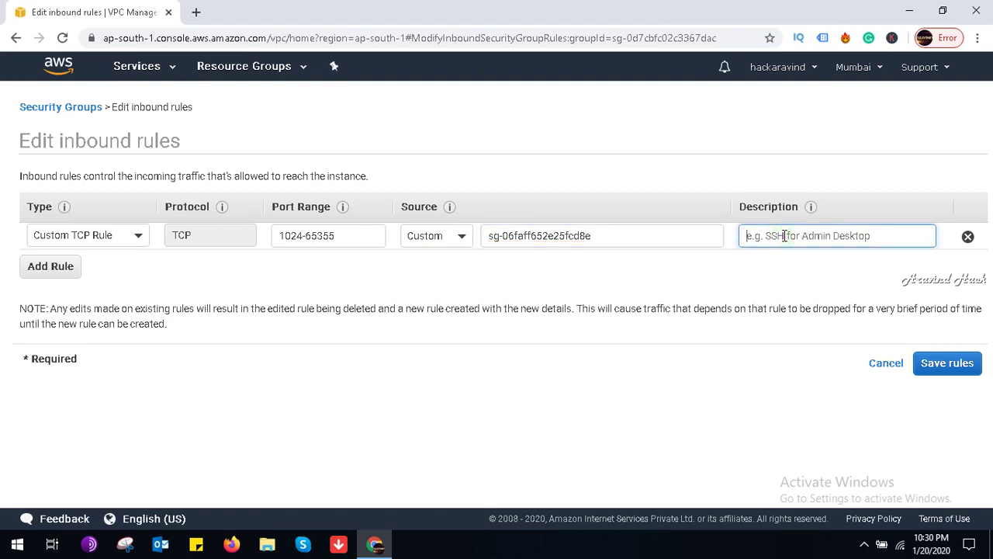
{"action": "type", "text": "fireall"}
{"action": "key", "text": "BackSpace"}
{"action": "key", "text": "BackSpace"}
{"action": "type", "text": "wlallfo"}
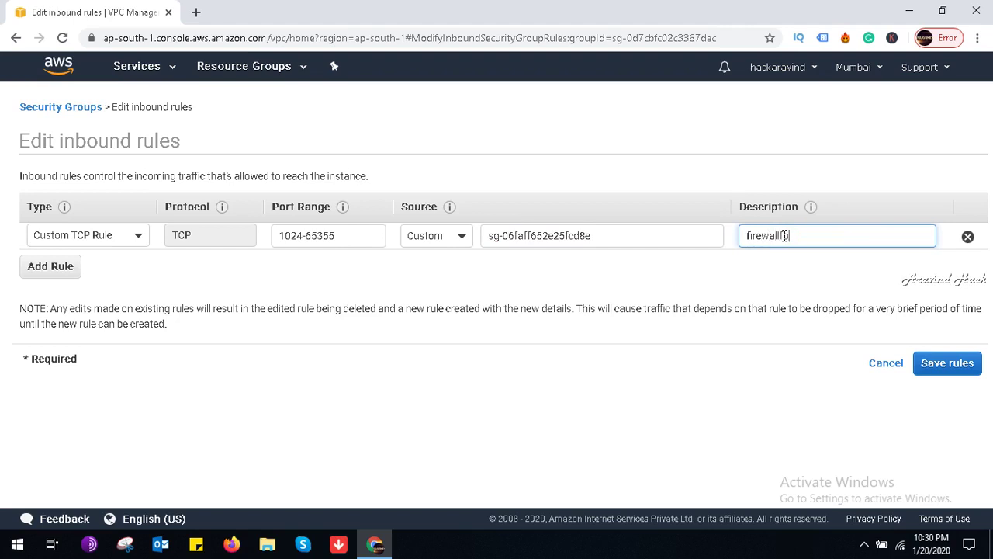
{"action": "type", "text": "rstremingserver"}
{"action": "left_click", "coordinate": [952, 370]}
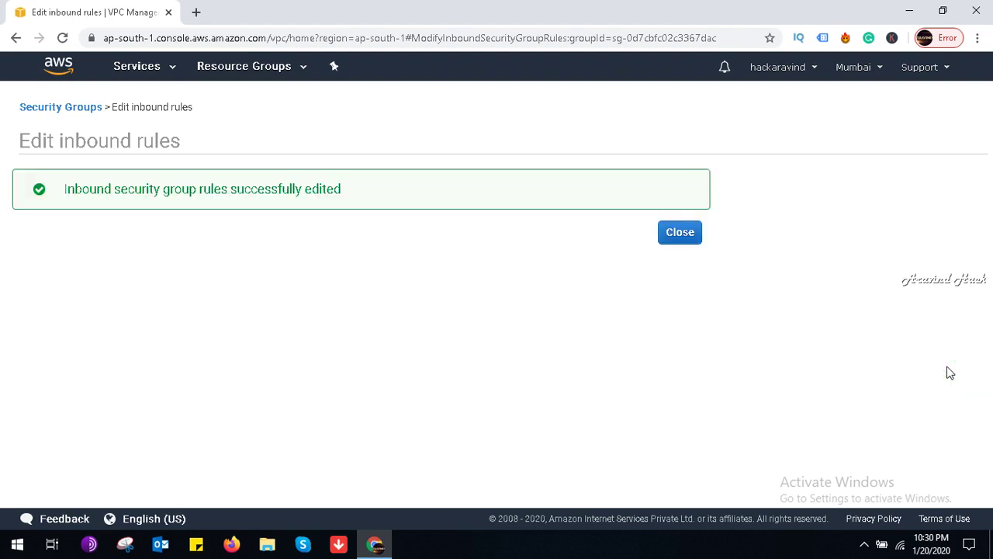
Step: Close the confirmation and go to the Subnets list
{"action": "left_click", "coordinate": [684, 237]}
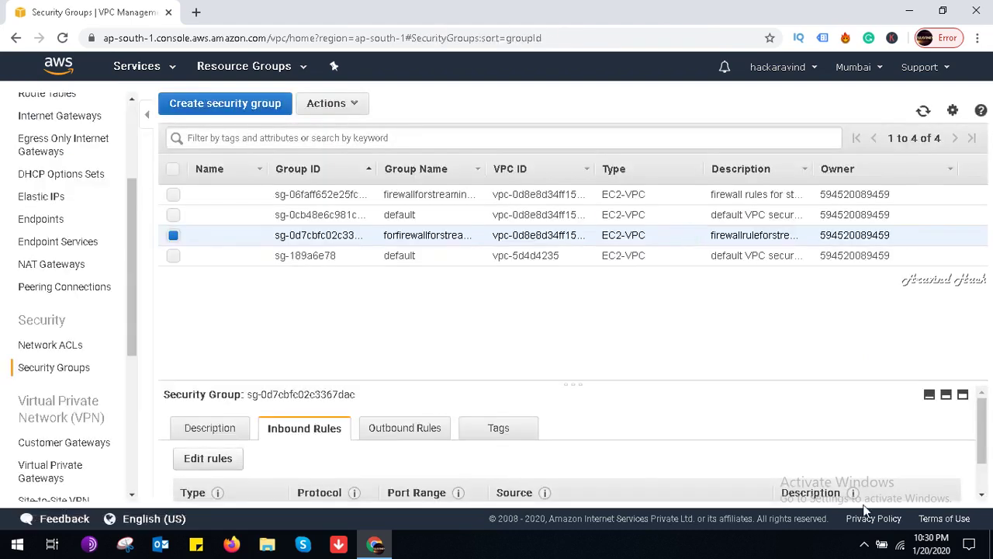
{"action": "left_click", "coordinate": [862, 545]}
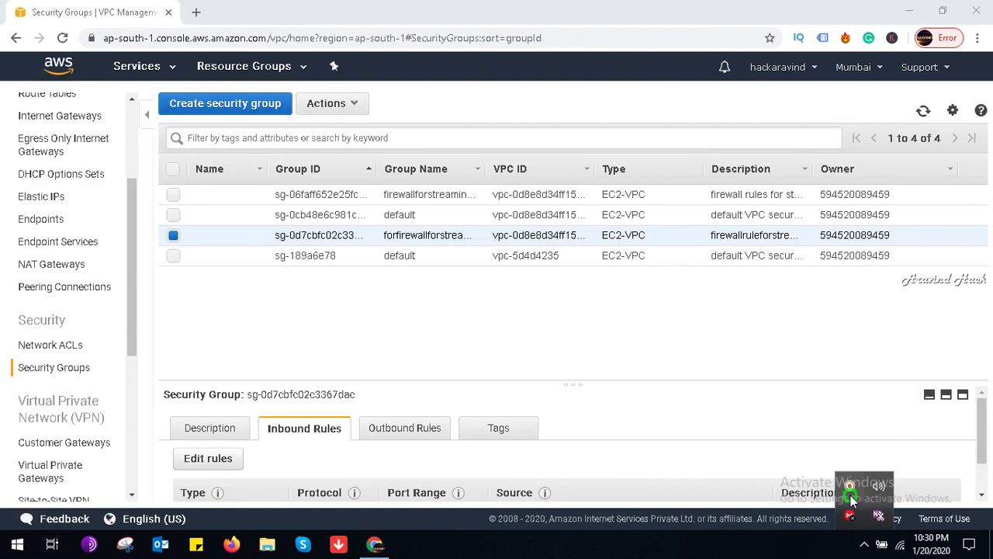
{"action": "left_click", "coordinate": [500, 348]}
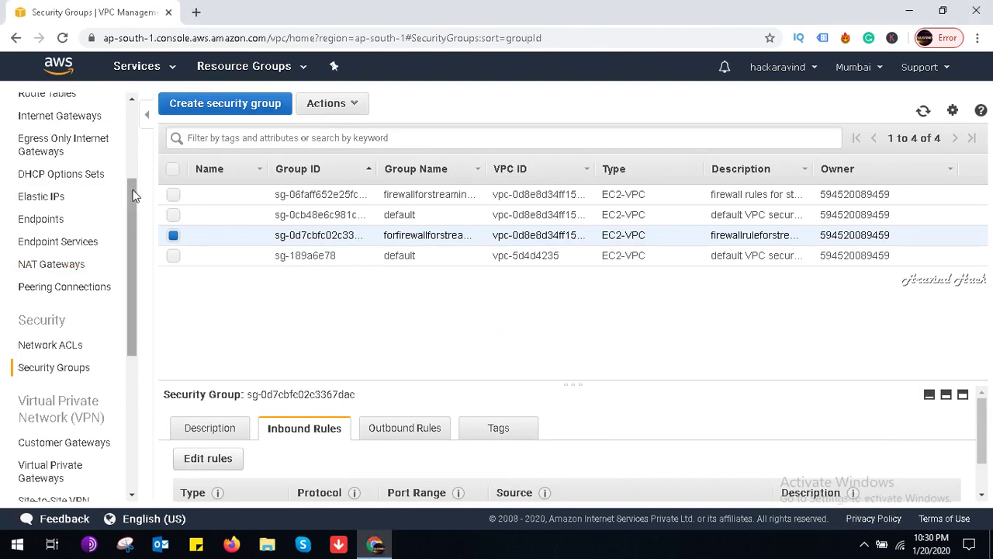
{"action": "left_click", "coordinate": [130, 155]}
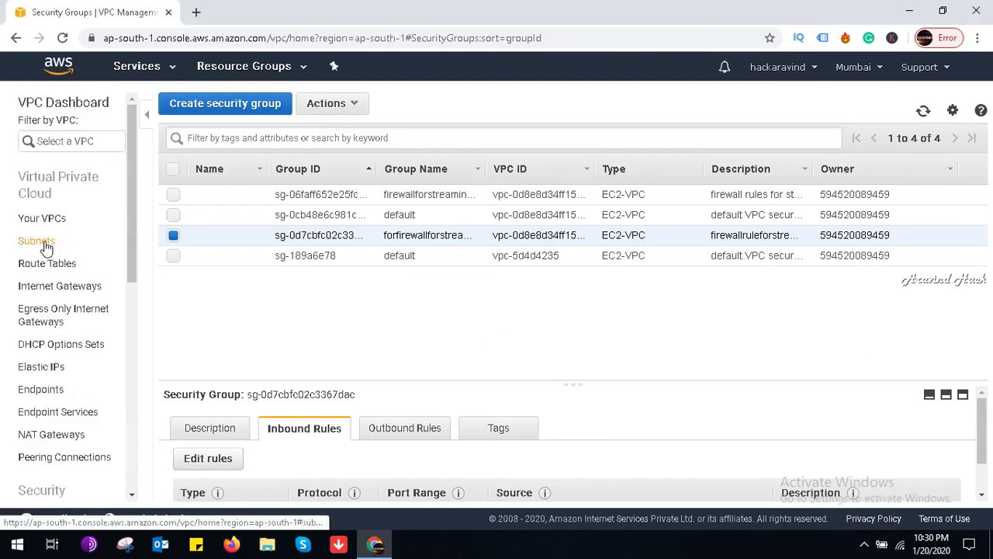
{"action": "left_click", "coordinate": [42, 242]}
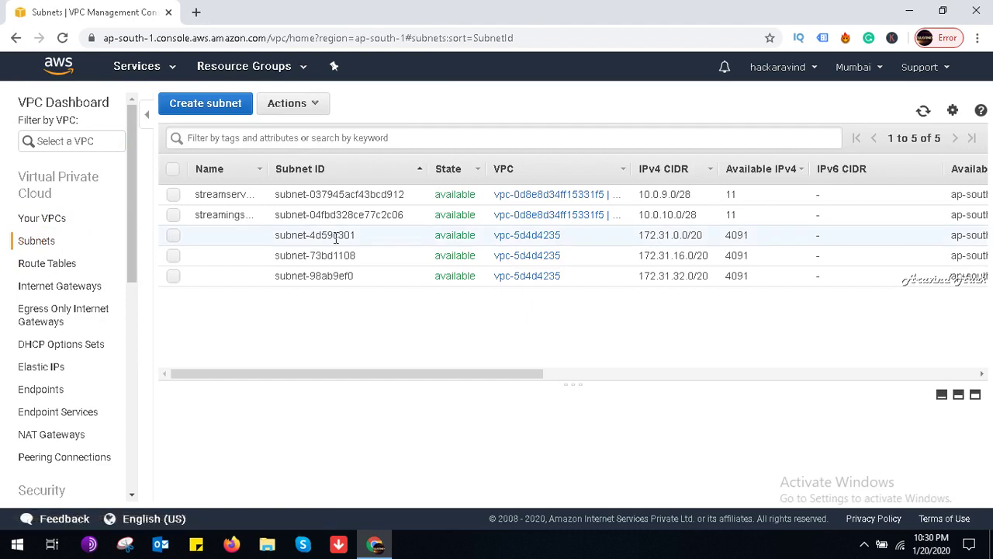
Step: Select the second streaming subnet and view its associated network ACL
{"action": "left_click", "coordinate": [406, 203]}
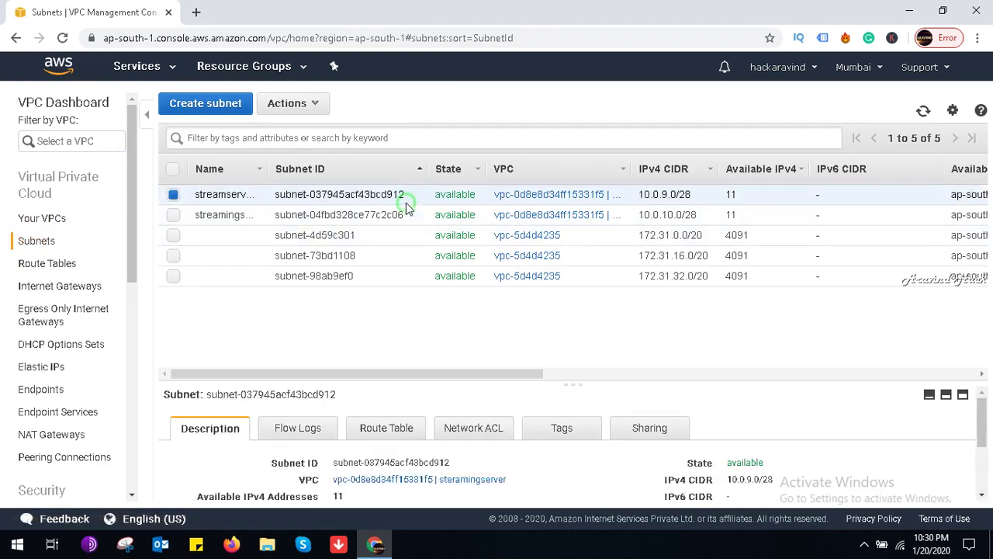
{"action": "mouse_move", "coordinate": [979, 425]}
{"action": "left_mouse_down"}
{"action": "mouse_move", "coordinate": [979, 460]}
{"action": "mouse_move", "coordinate": [989, 423]}
{"action": "left_mouse_up"}
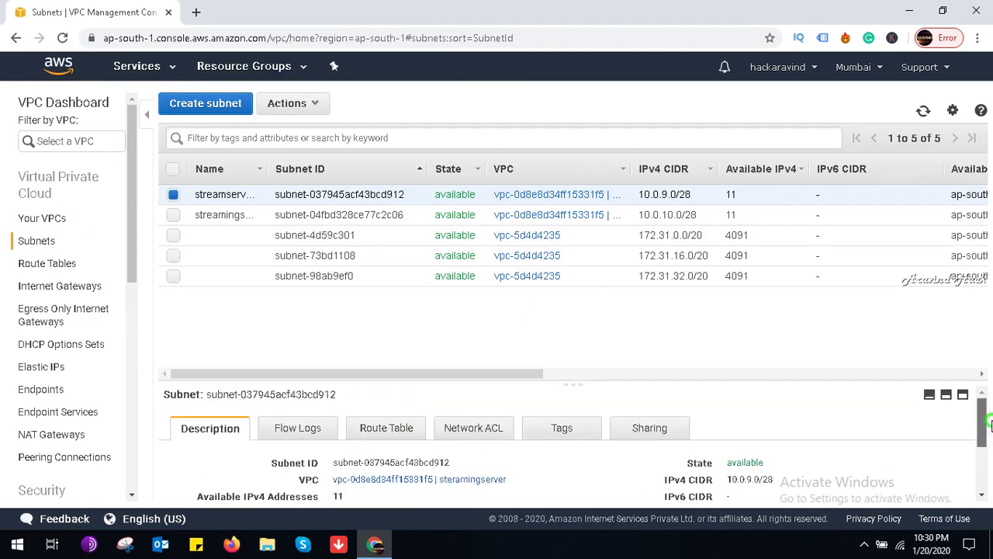
{"action": "scroll", "coordinate": [980, 434], "scroll_direction": "down", "scroll_amount": 1}
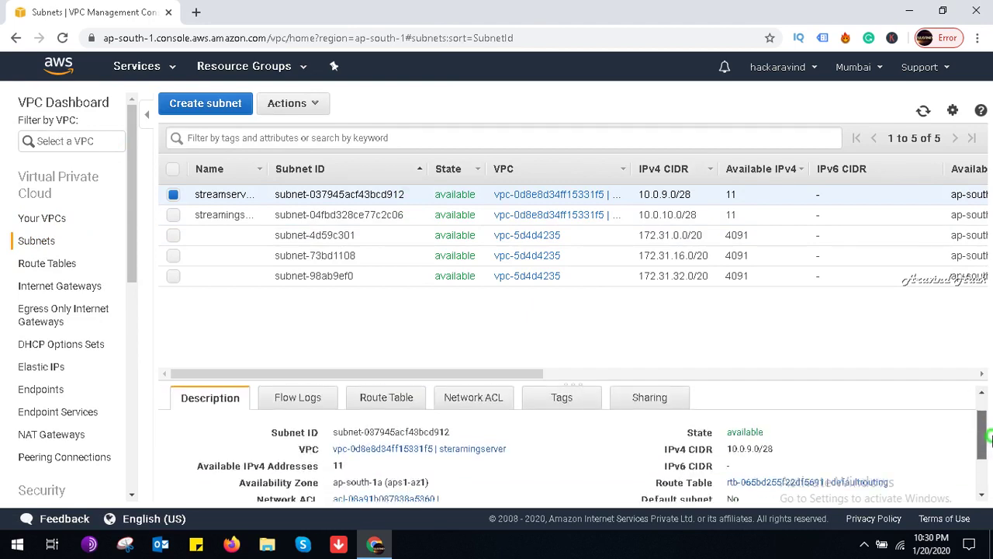
{"action": "left_click", "coordinate": [315, 219]}
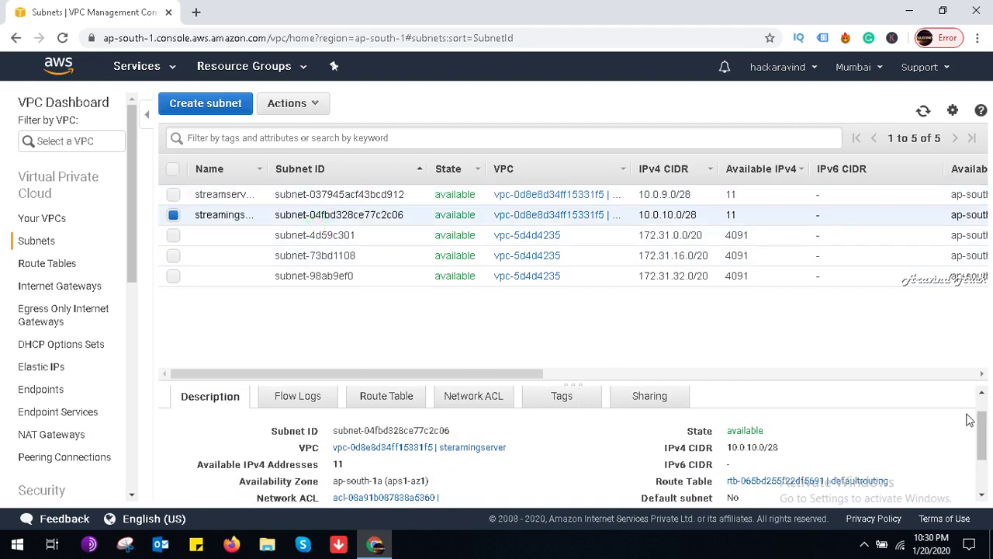
{"action": "mouse_move", "coordinate": [978, 423]}
{"action": "left_mouse_down"}
{"action": "mouse_move", "coordinate": [988, 454]}
{"action": "mouse_move", "coordinate": [982, 413]}
{"action": "left_mouse_up"}
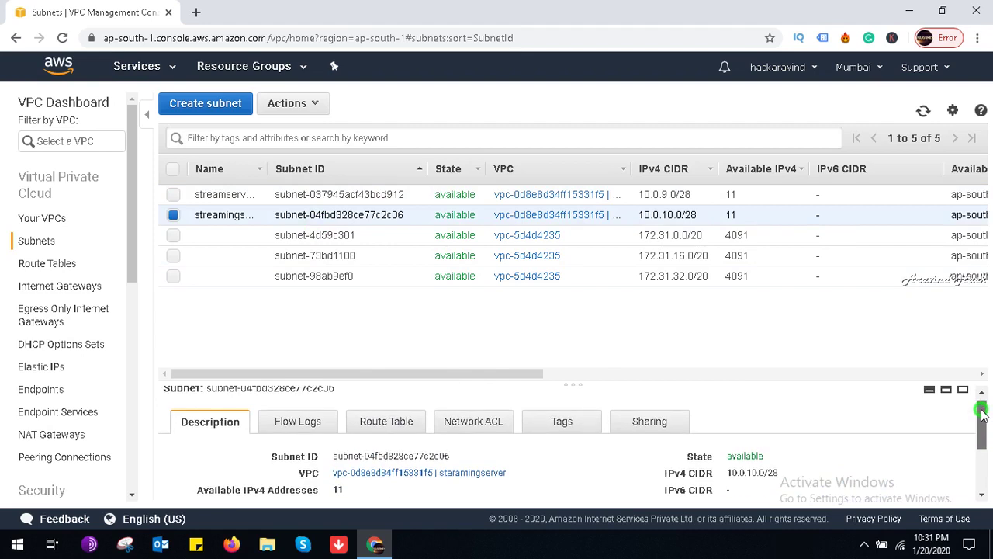
{"action": "left_click", "coordinate": [473, 422]}
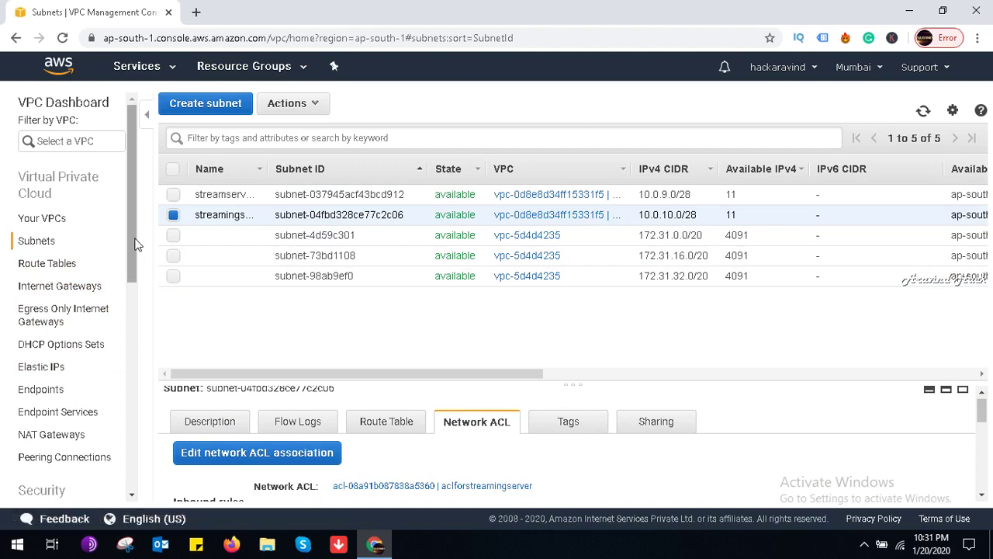
{"action": "left_click", "coordinate": [858, 541]}
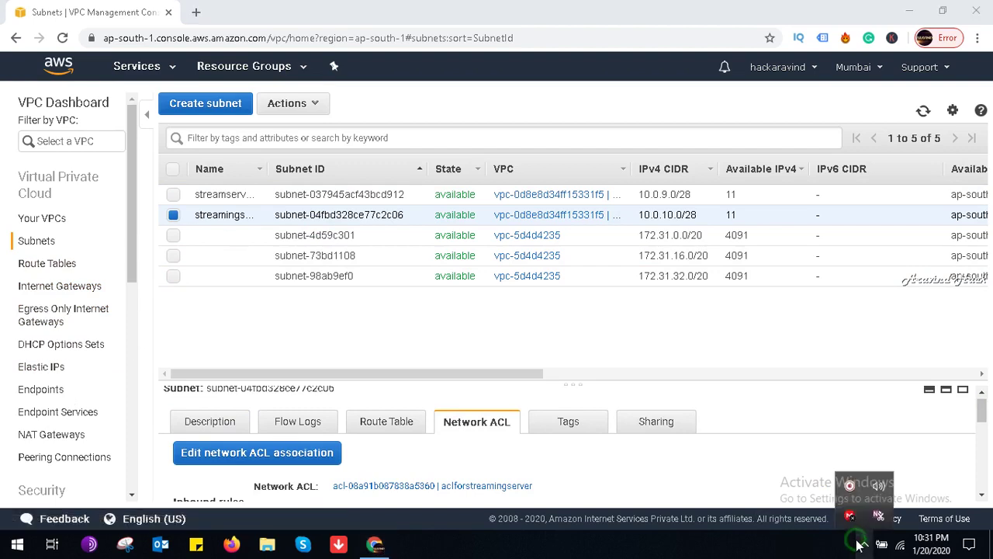
{"action": "left_click", "coordinate": [849, 486]}
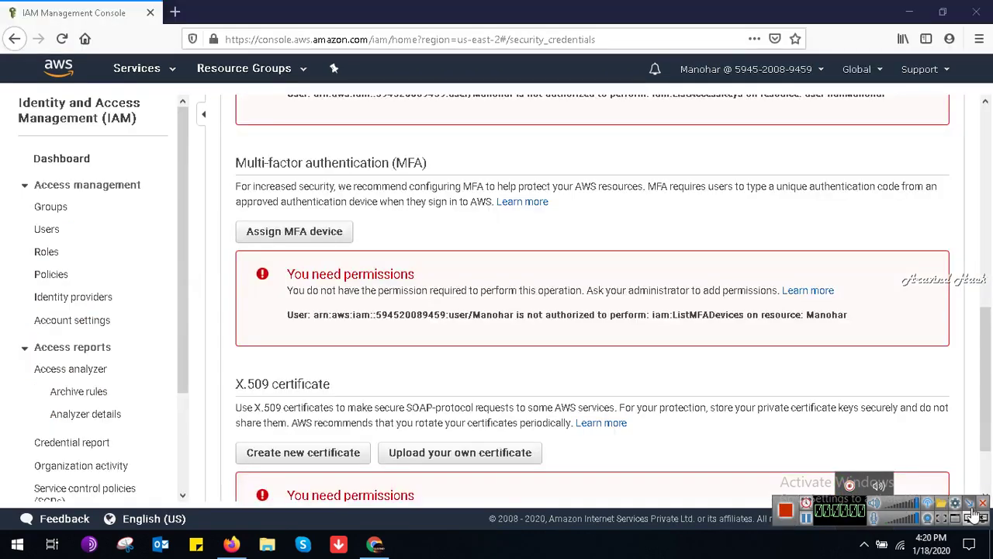
Step: Close the open dialog, return to the IAM dashboard and open My Security Credentials
{"action": "left_click", "coordinate": [971, 509]}
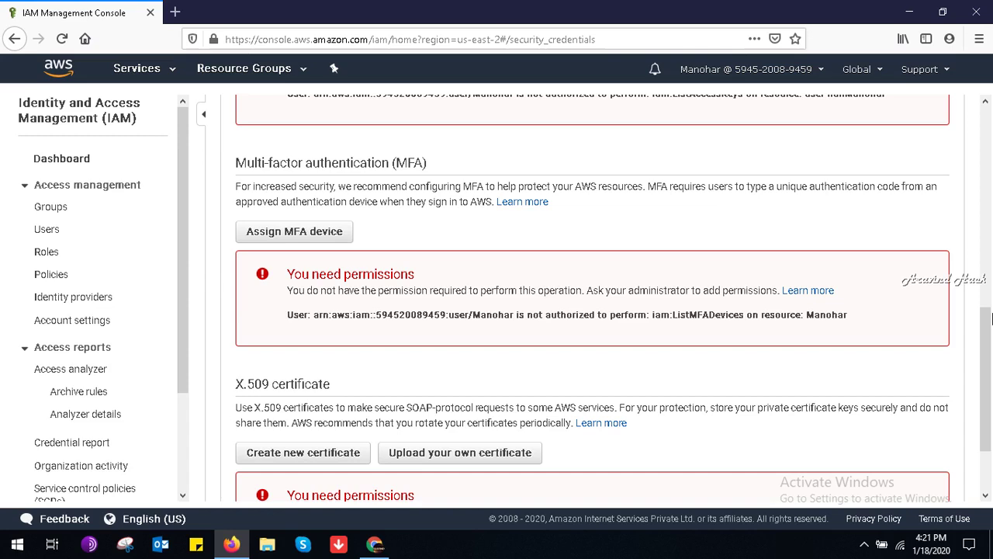
{"action": "left_click", "coordinate": [986, 217]}
{"action": "scroll", "coordinate": [987, 221], "scroll_direction": "up", "scroll_amount": 3}
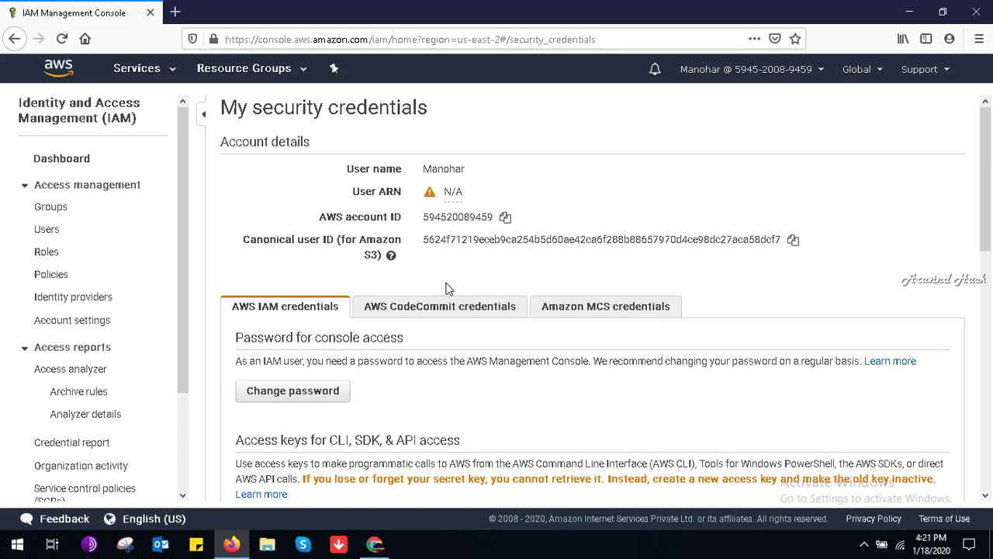
{"action": "left_click", "coordinate": [70, 160]}
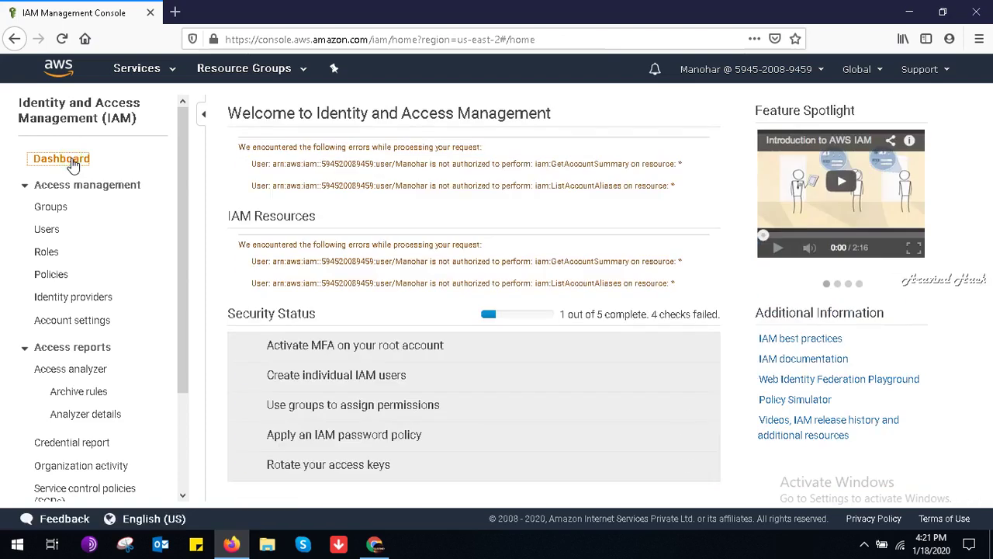
{"action": "left_click", "coordinate": [799, 71]}
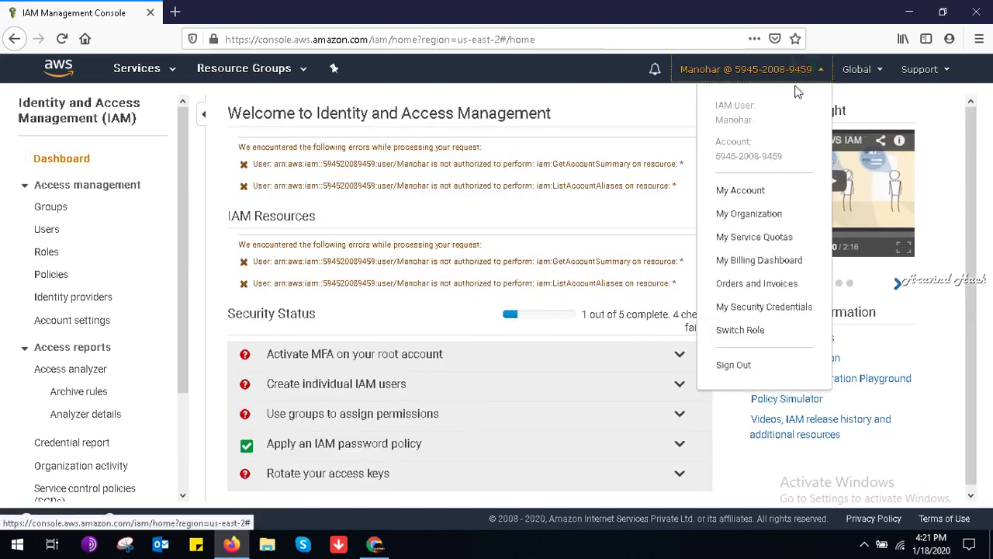
{"action": "left_click", "coordinate": [743, 307]}
Step: Try assigning a virtual MFA device to the IAM user
{"action": "scroll", "coordinate": [743, 310], "scroll_direction": "down", "scroll_amount": 3}
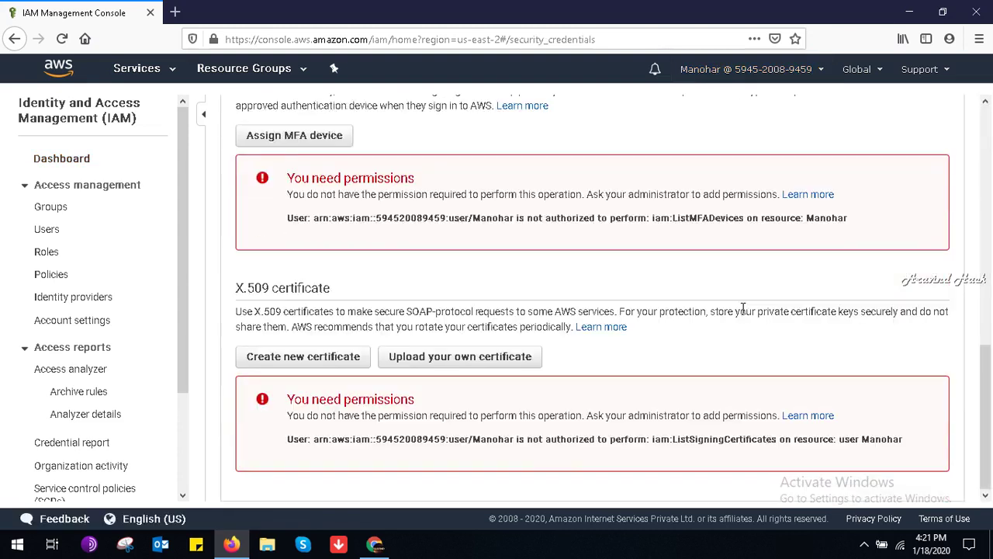
{"action": "left_click", "coordinate": [286, 138]}
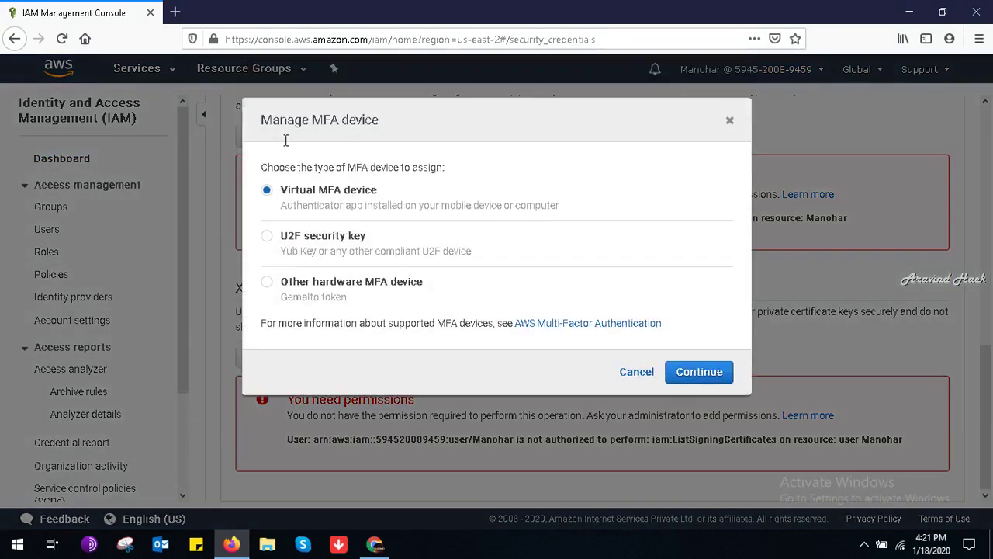
{"action": "left_click", "coordinate": [700, 377]}
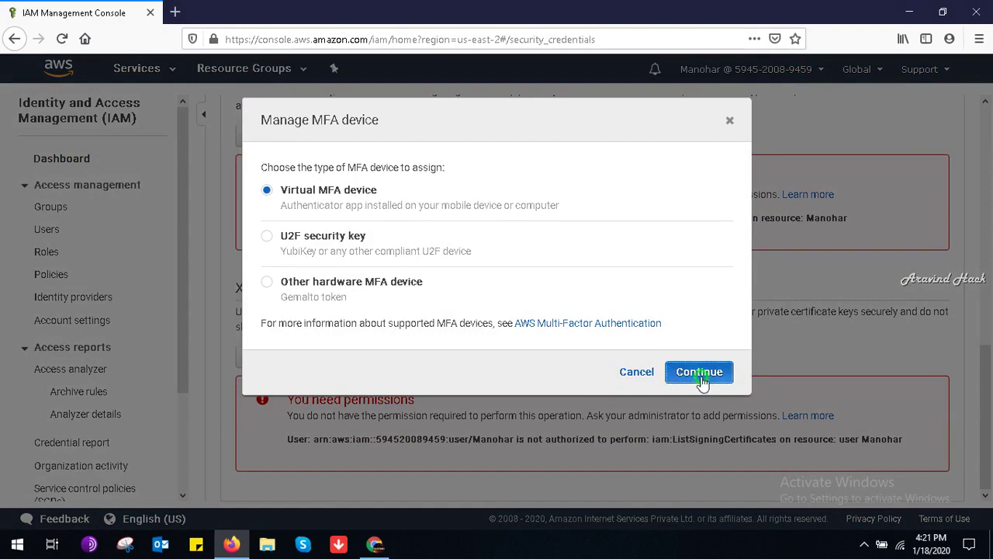
{"action": "left_click", "coordinate": [694, 347]}
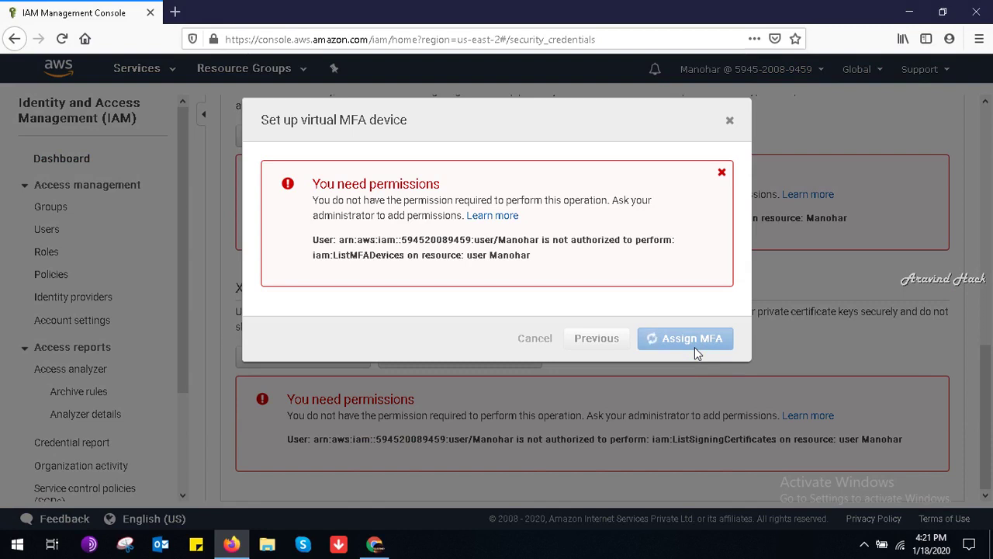
Step: Reload the credentials page, retry the virtual MFA assignment, then switch to the other browser window
{"action": "left_click", "coordinate": [729, 123]}
{"action": "left_click", "coordinate": [63, 32]}
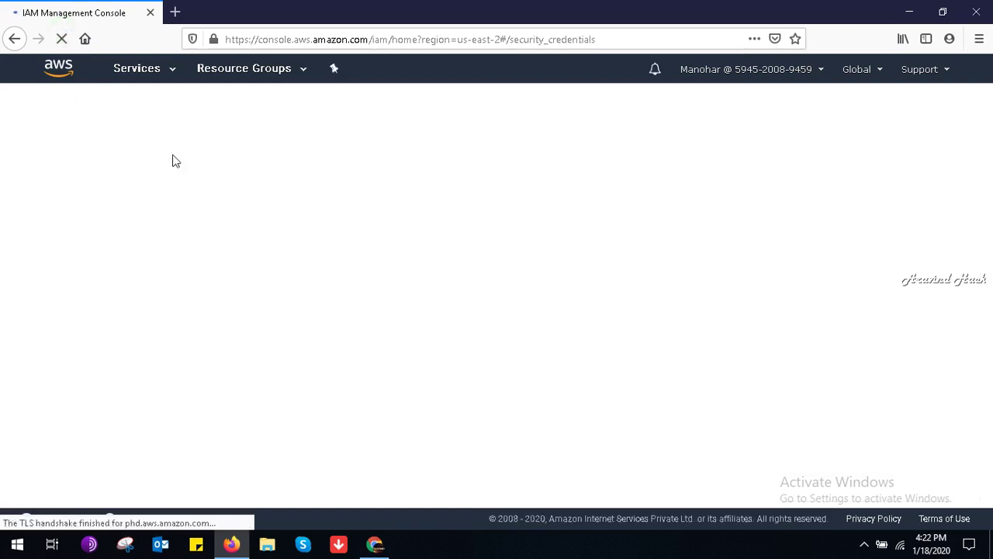
{"action": "scroll", "coordinate": [360, 187], "scroll_direction": "down", "scroll_amount": 5}
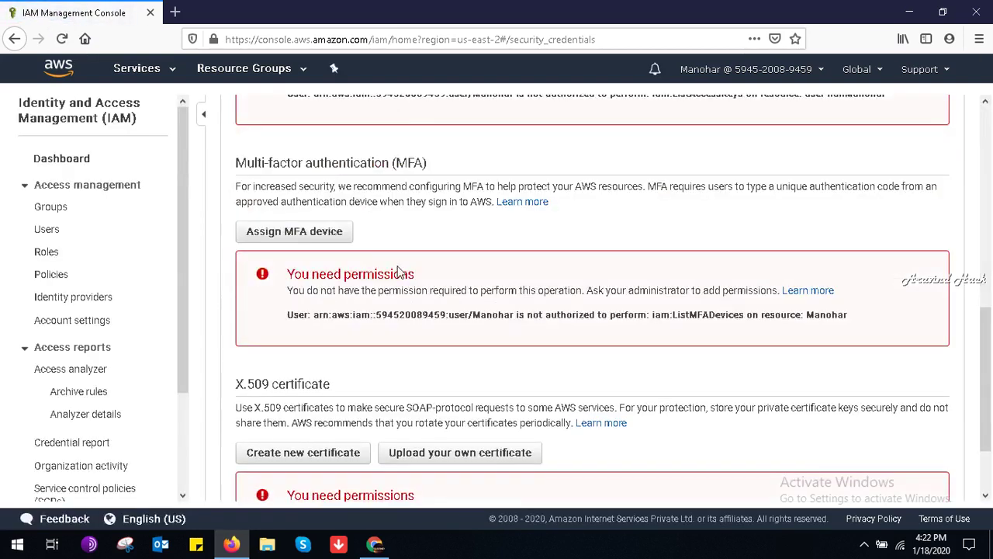
{"action": "left_click", "coordinate": [332, 241]}
{"action": "left_click", "coordinate": [698, 373]}
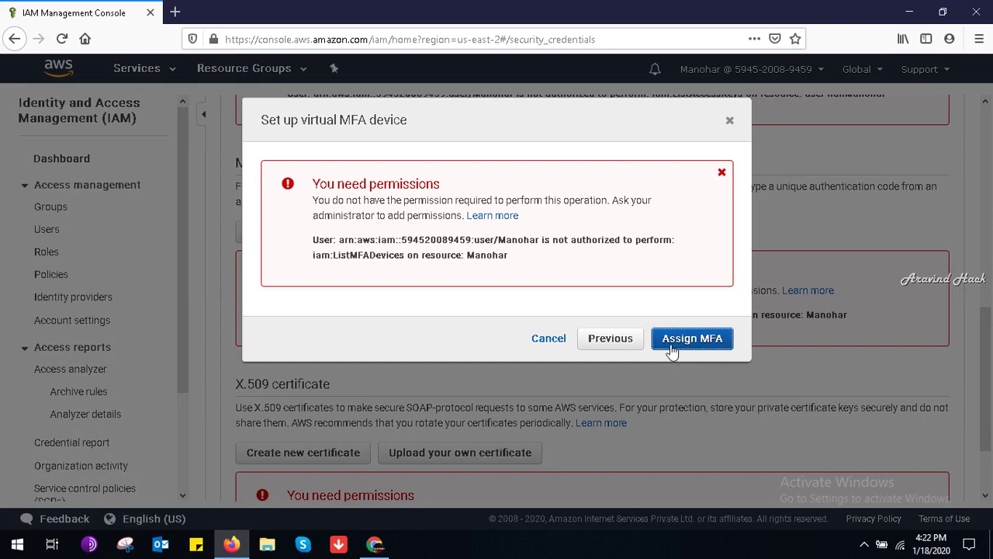
{"action": "left_click", "coordinate": [674, 343]}
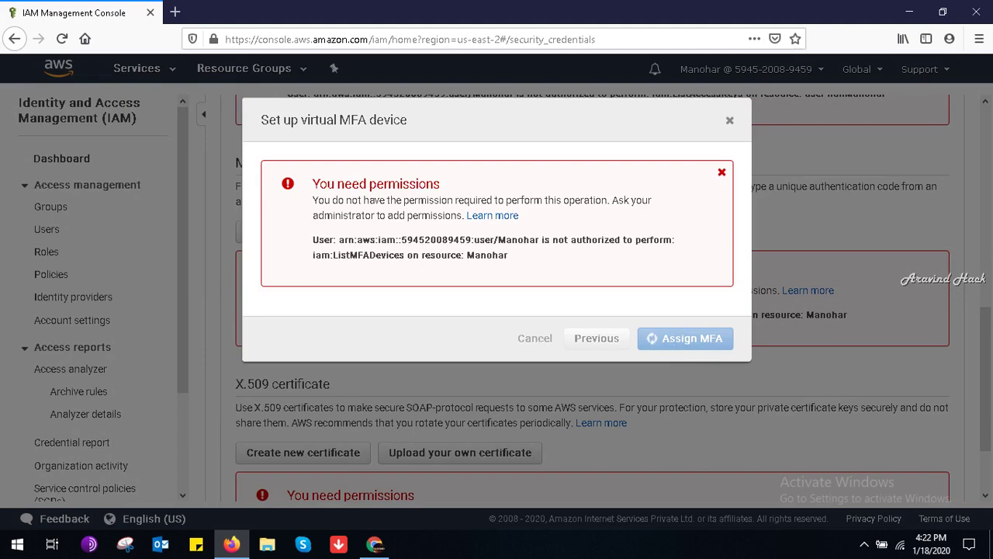
{"action": "left_click", "coordinate": [374, 544]}
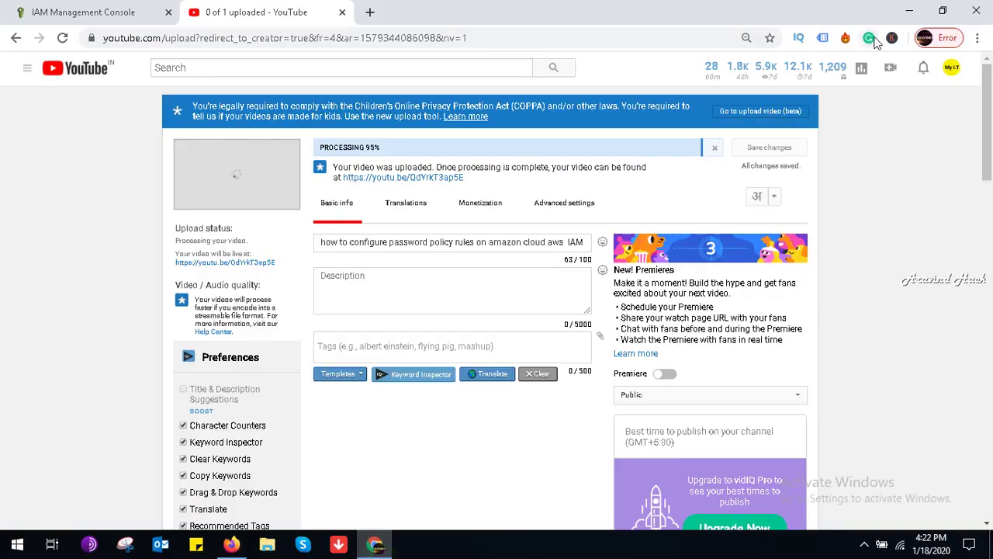
Step: In the administrator's IAM console tab, open My Security Credentials, reload it, then open Users
{"action": "left_click", "coordinate": [101, 9]}
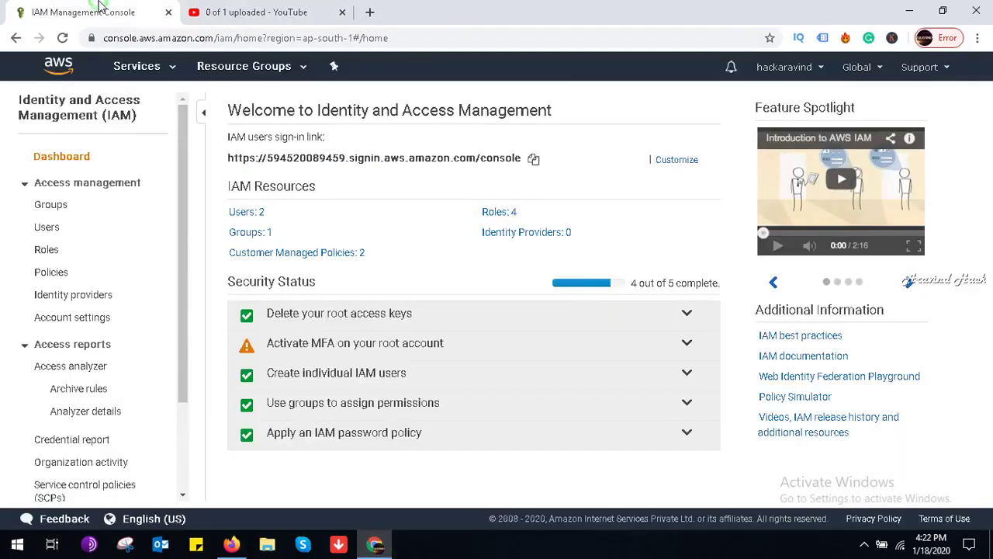
{"action": "left_click", "coordinate": [811, 67]}
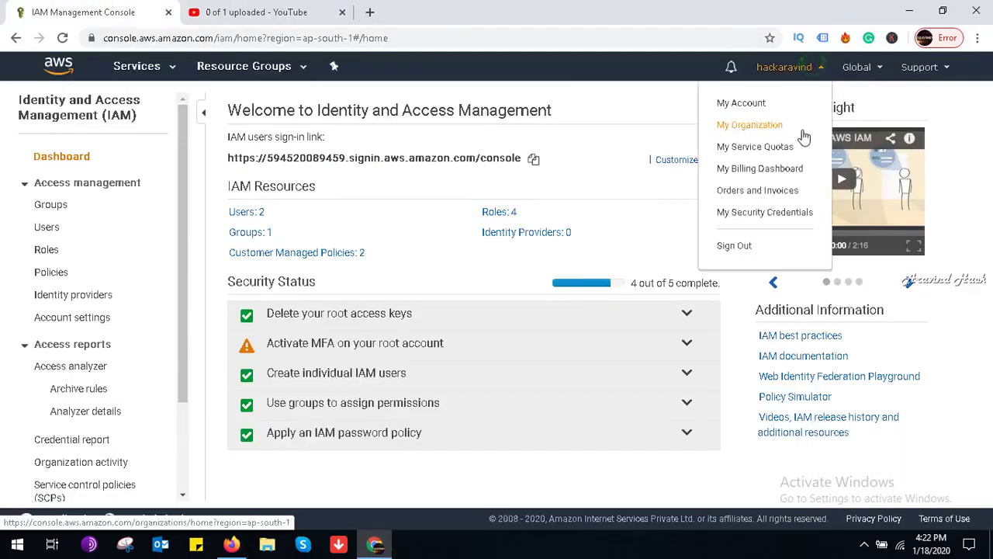
{"action": "left_click", "coordinate": [761, 212]}
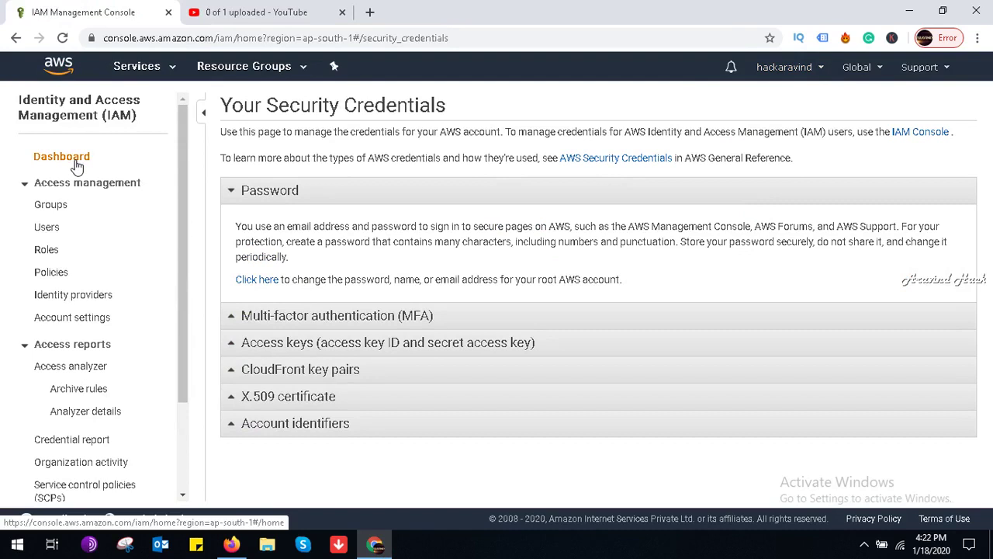
{"action": "left_click", "coordinate": [800, 66]}
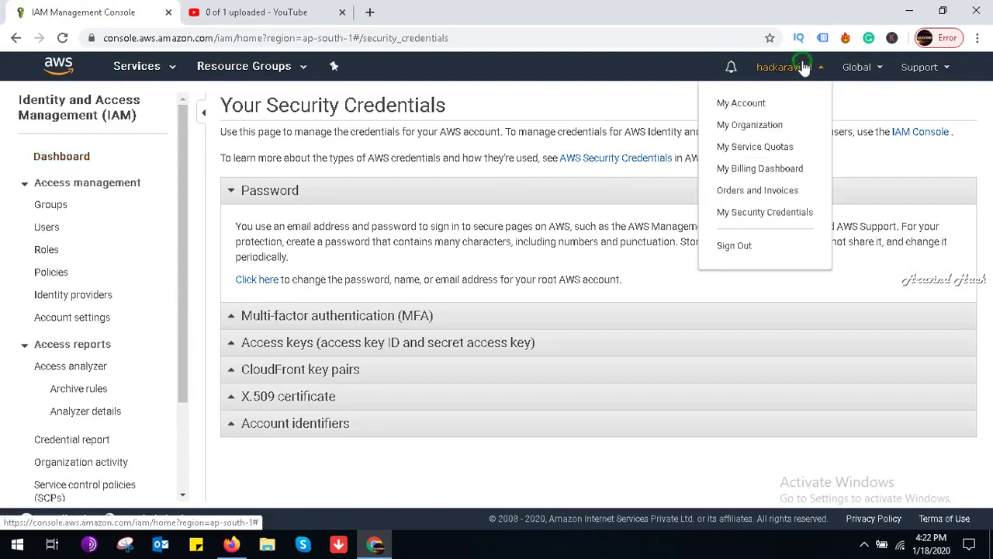
{"action": "left_click", "coordinate": [767, 220]}
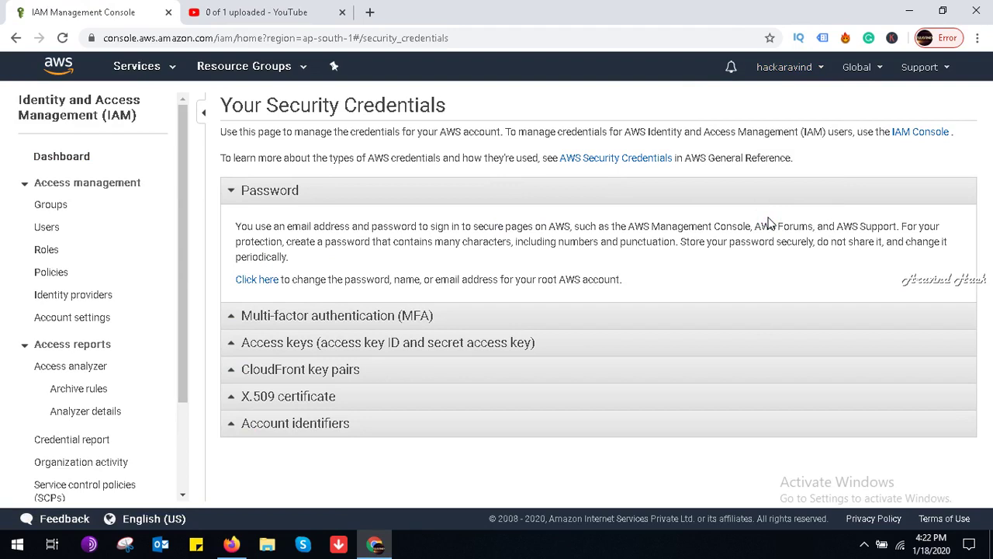
{"action": "left_click", "coordinate": [811, 68]}
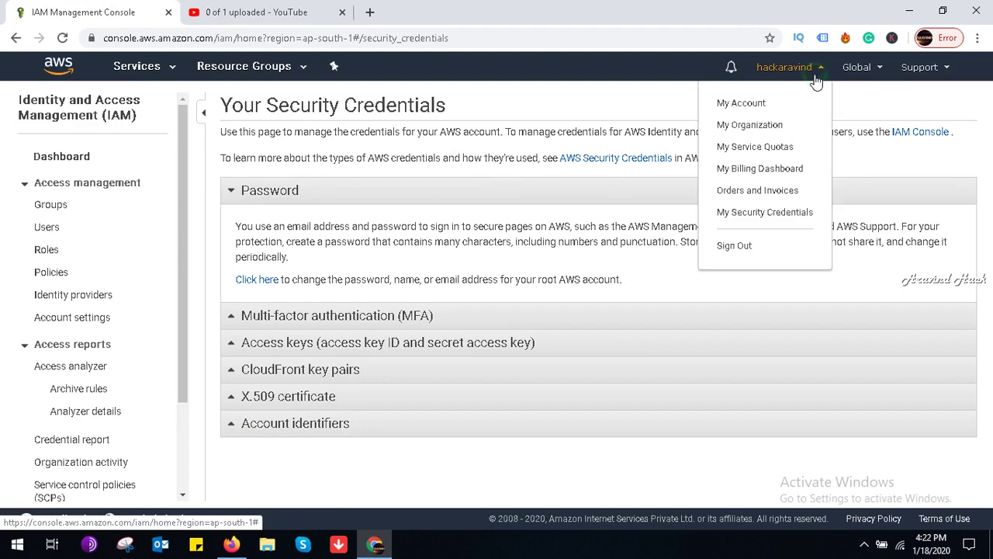
{"action": "left_click", "coordinate": [753, 215]}
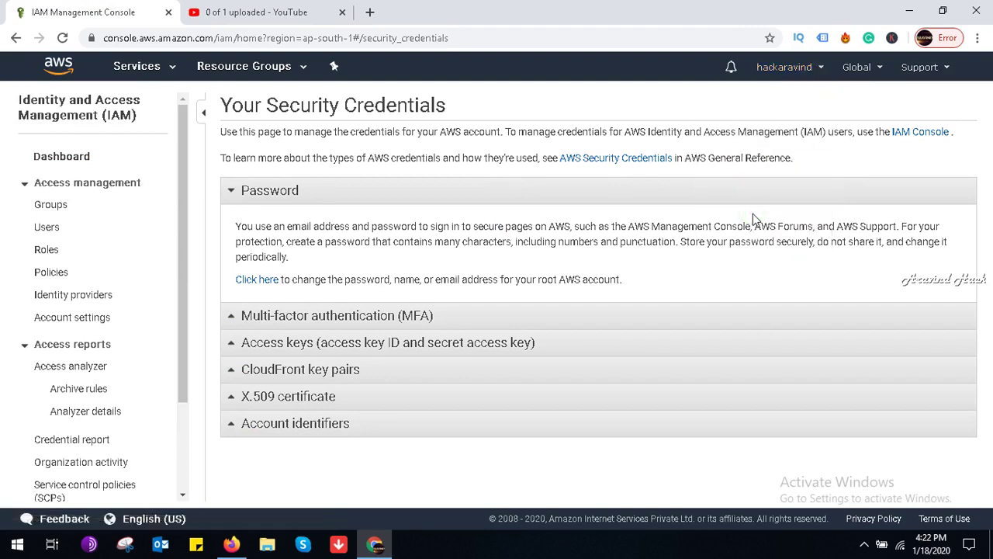
{"action": "left_click", "coordinate": [63, 39]}
{"action": "left_click", "coordinate": [49, 226]}
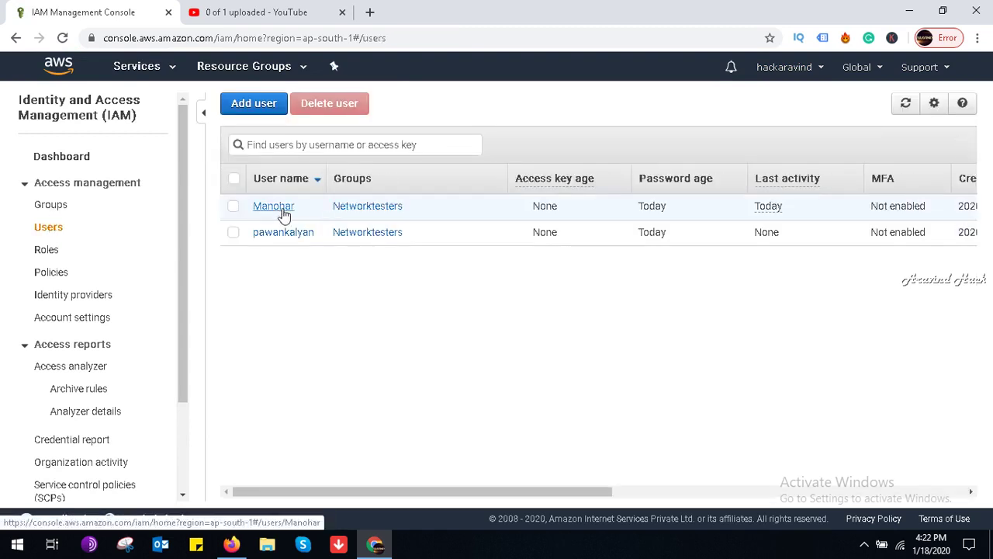
Step: Open the first user's security credentials and start a virtual MFA device setup
{"action": "left_click", "coordinate": [282, 208]}
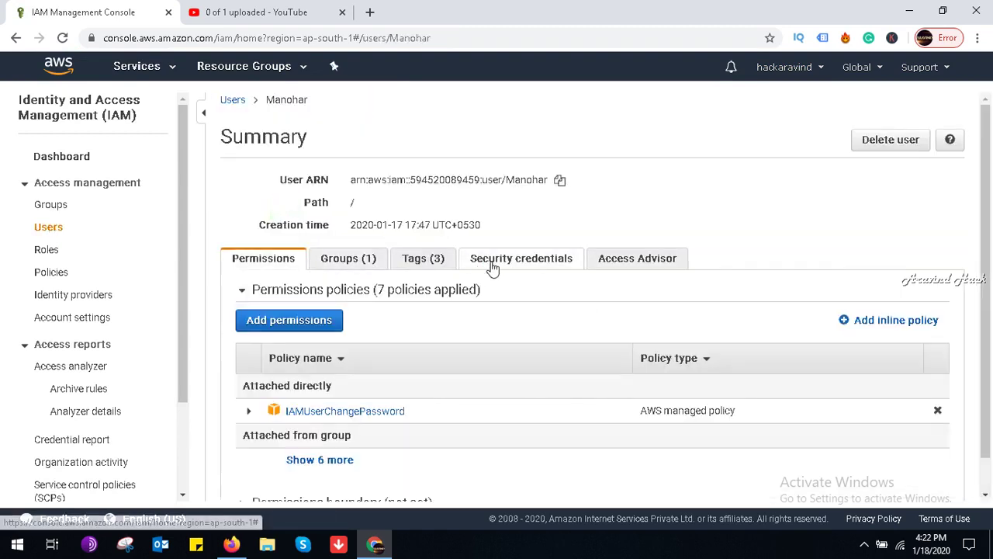
{"action": "left_click", "coordinate": [491, 264]}
{"action": "left_click", "coordinate": [524, 379]}
{"action": "left_click", "coordinate": [701, 370]}
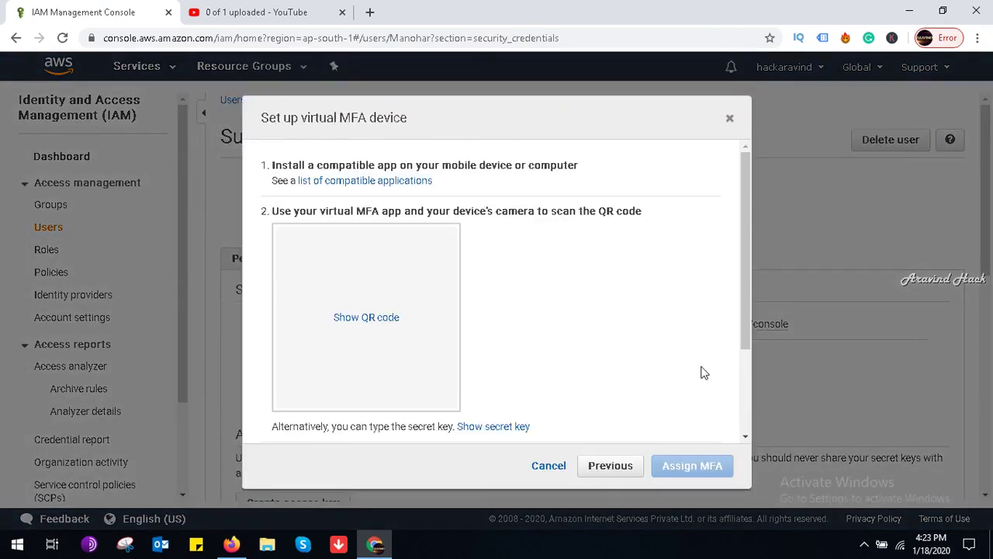
{"action": "left_click_drag", "start_coordinate": [744, 320], "coordinate": [758, 457]}
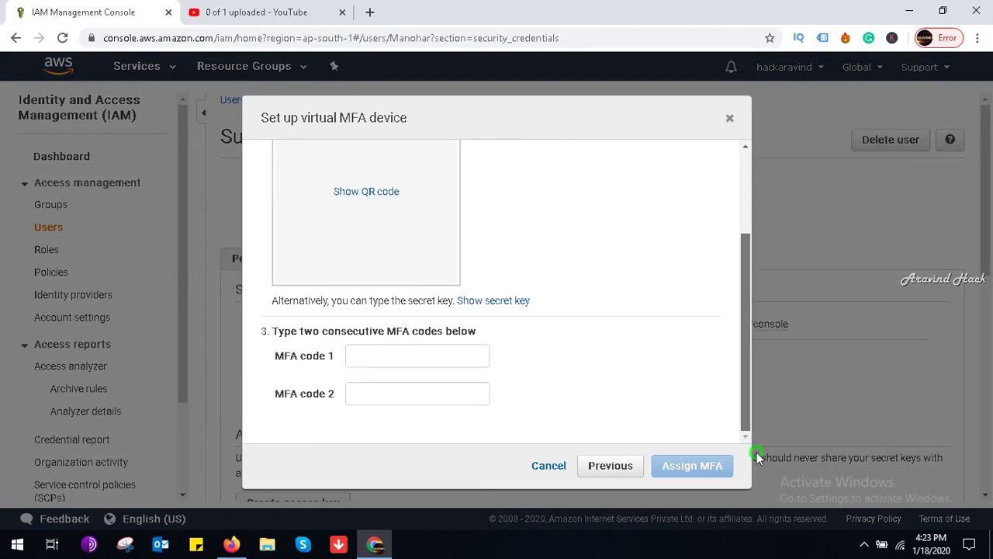
Step: Enter the two MFA codes and submit the device assignment
{"action": "left_click", "coordinate": [411, 353]}
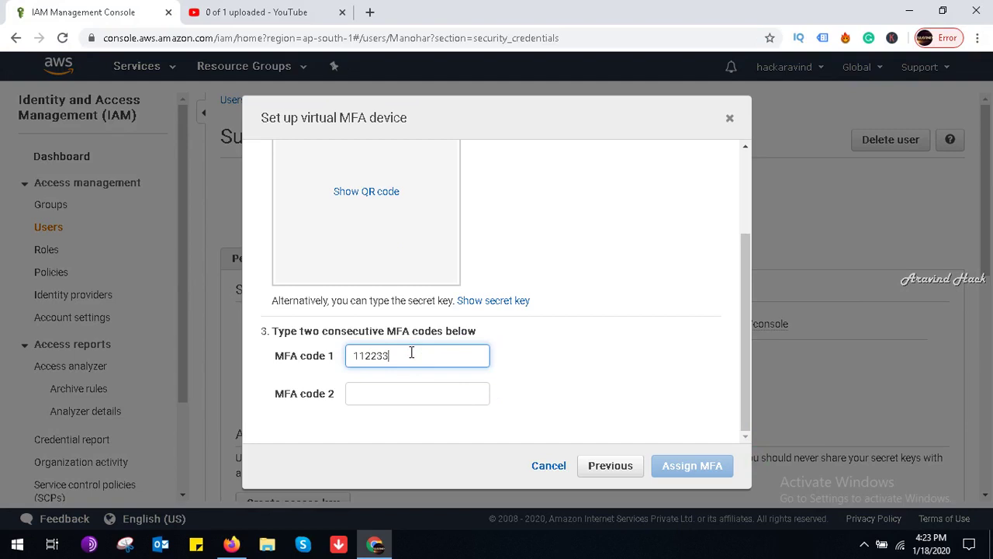
{"action": "key", "text": "Tab"}
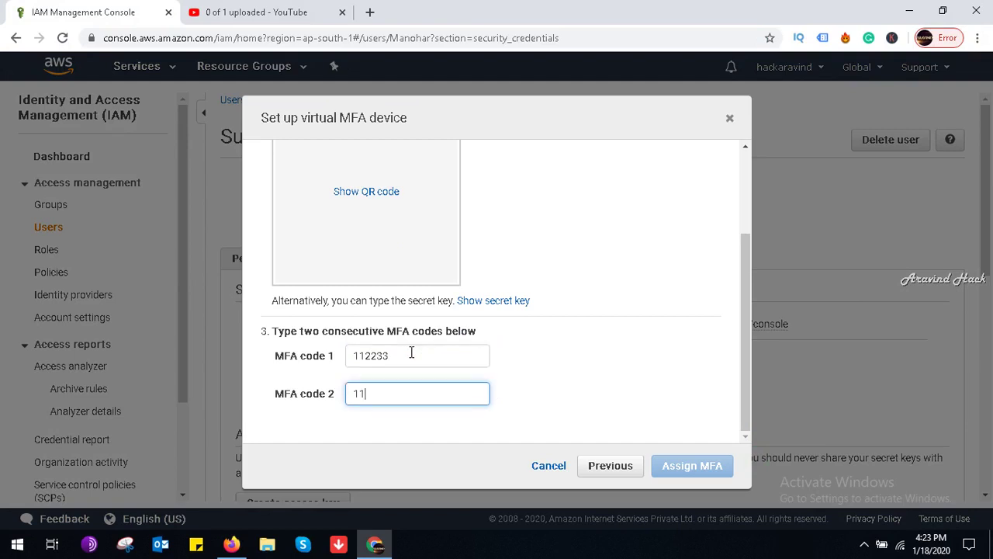
{"action": "left_click", "coordinate": [693, 468]}
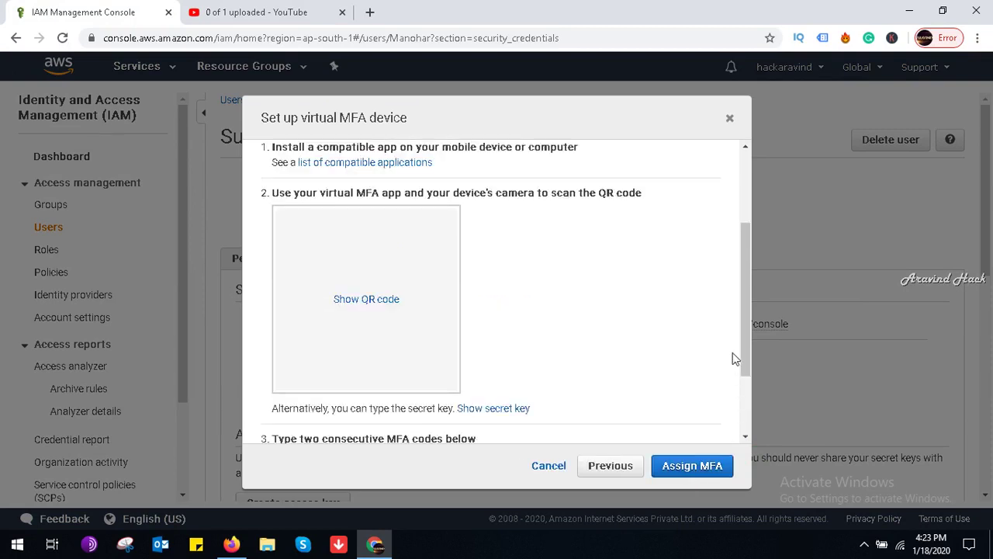
Step: Reveal the QR code and secret key, resubmit the assignment, and minimize the browser
{"action": "left_click", "coordinate": [385, 299]}
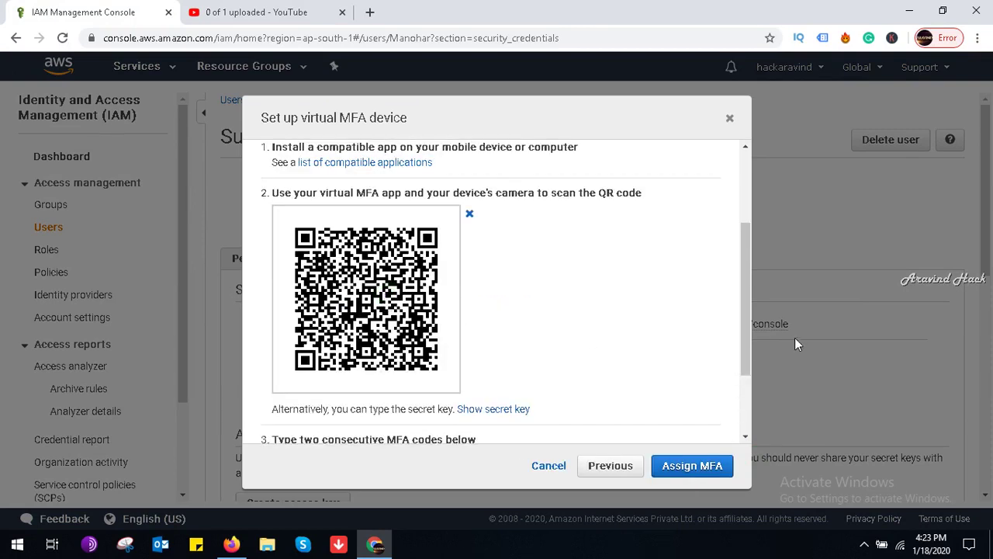
{"action": "left_click_drag", "start_coordinate": [744, 304], "coordinate": [745, 358]}
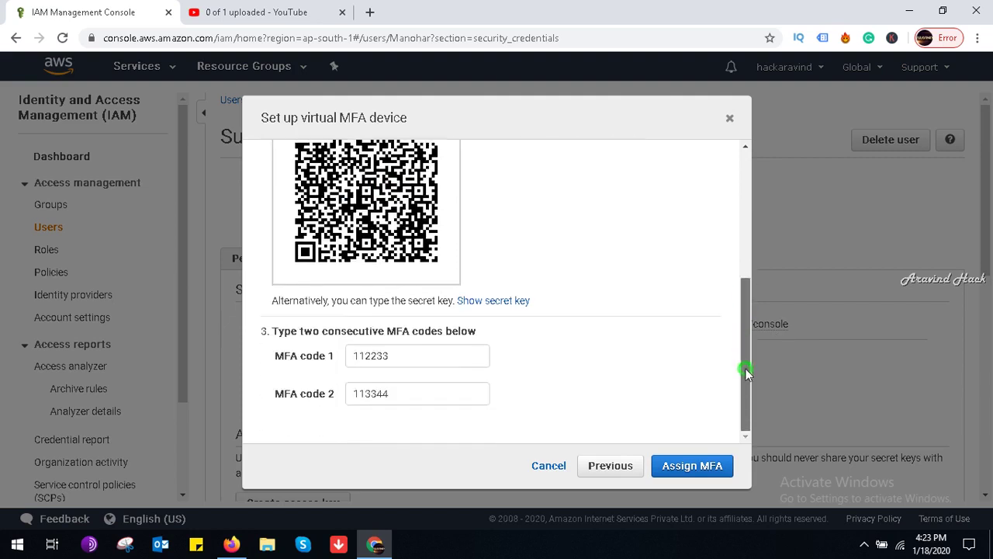
{"action": "left_click", "coordinate": [503, 300]}
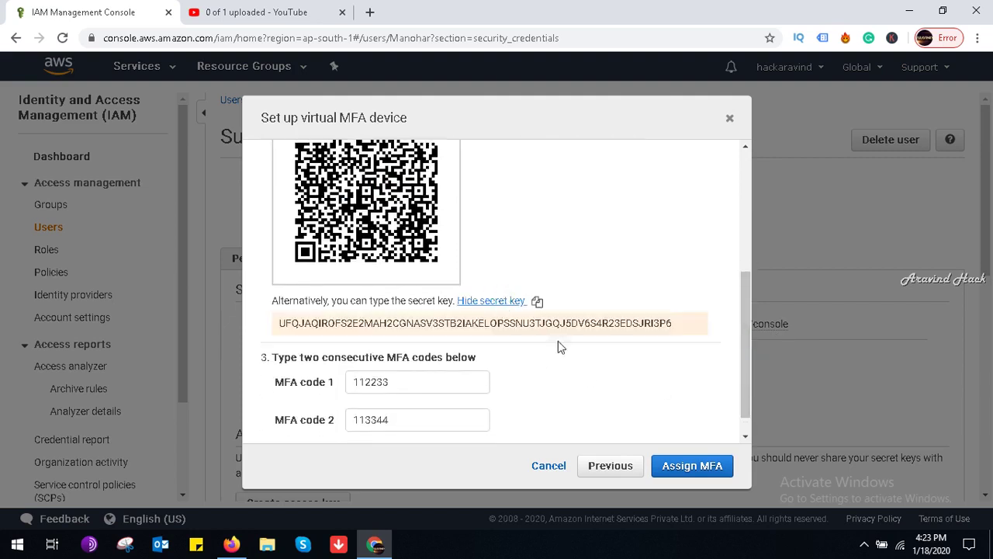
{"action": "left_click", "coordinate": [699, 469]}
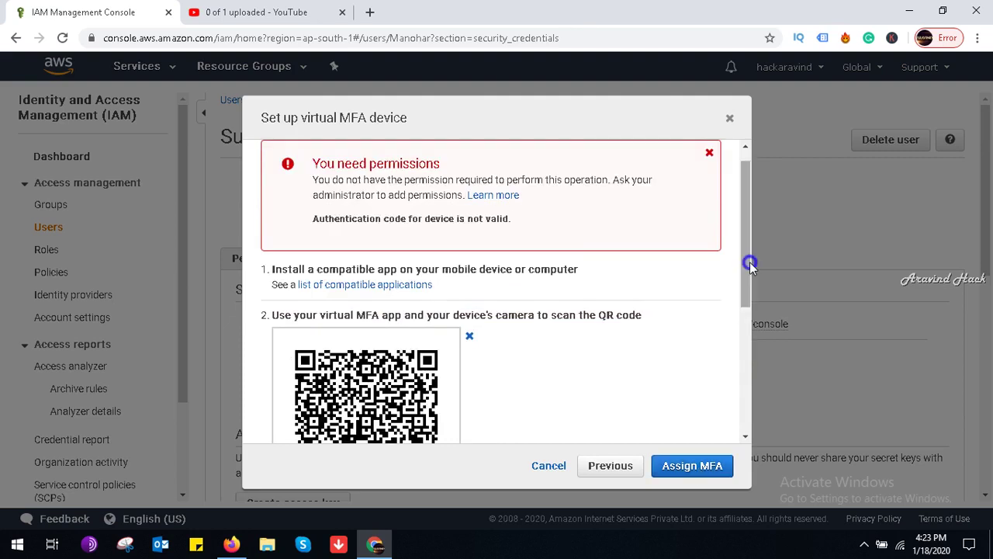
{"action": "right_click", "coordinate": [731, 341]}
{"action": "left_click", "coordinate": [904, 7]}
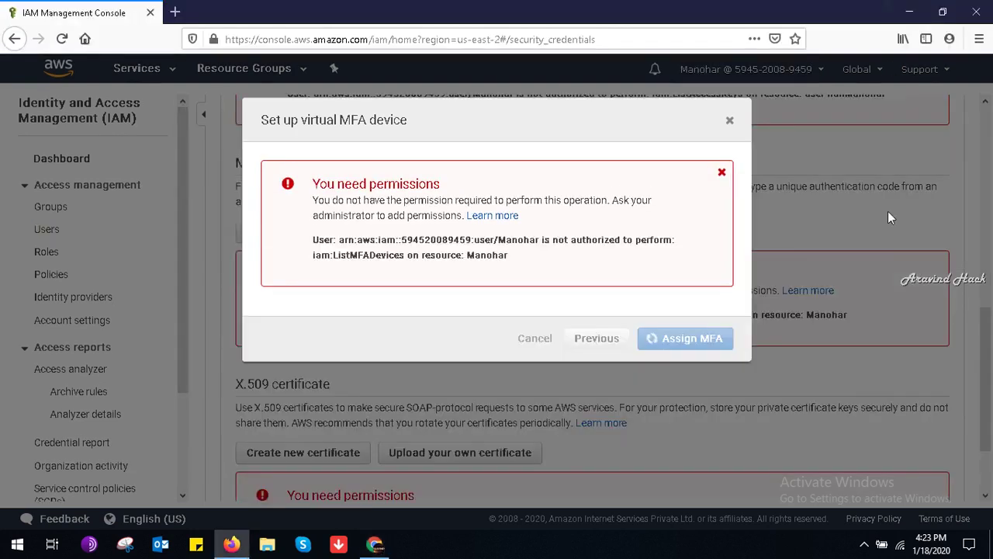
Step: Close the screen recorder controls from the tray and restore Chrome showing the AWS console
{"action": "left_click", "coordinate": [864, 541]}
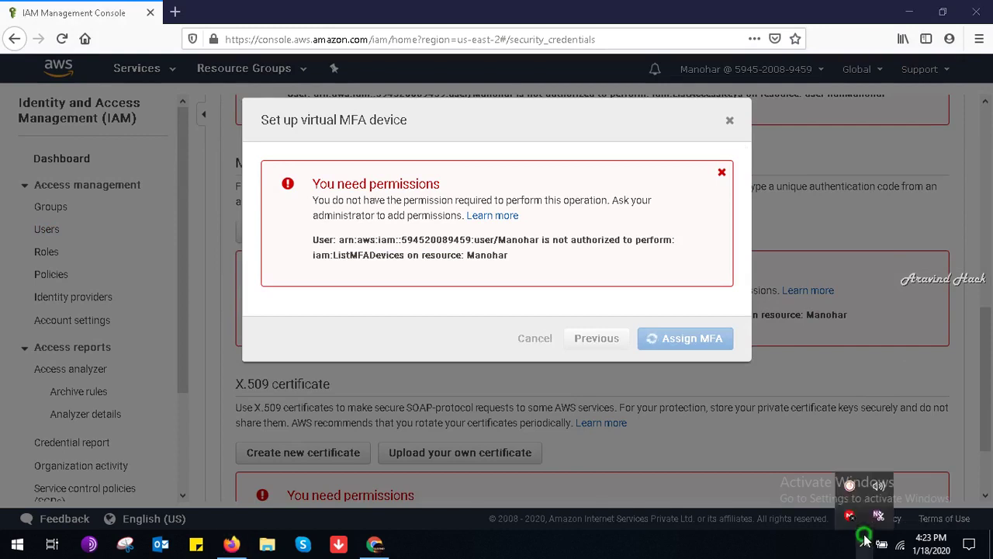
{"action": "left_click", "coordinate": [849, 486]}
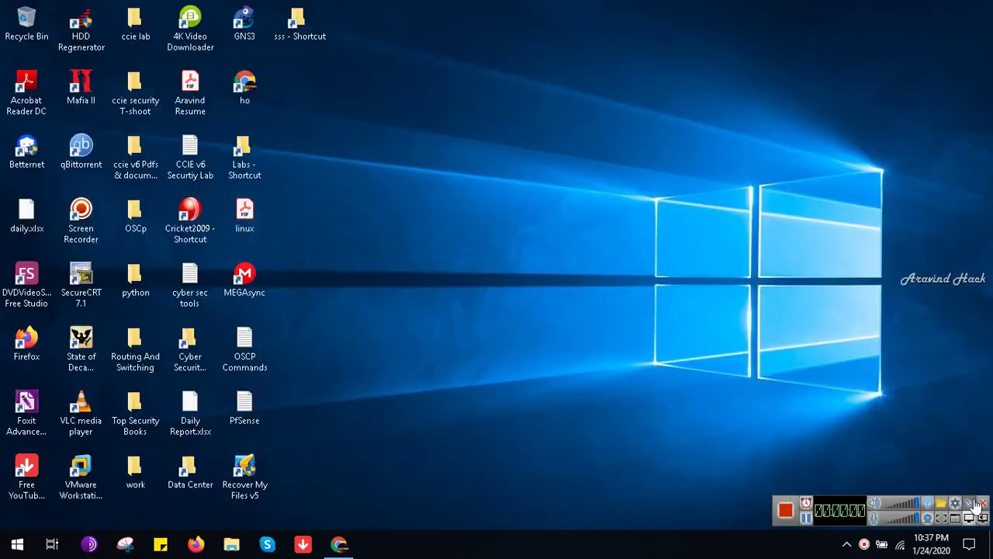
{"action": "left_click", "coordinate": [969, 502]}
{"action": "left_click", "coordinate": [339, 540]}
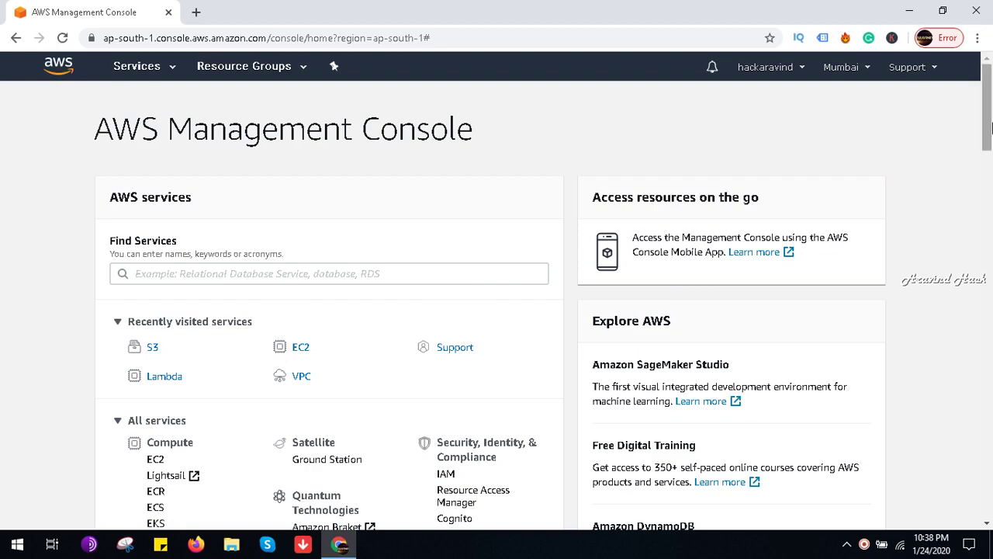
Step: Open the EC2 service from the console home and go to its Instances list
{"action": "left_click_drag", "start_coordinate": [987, 128], "coordinate": [982, 85]}
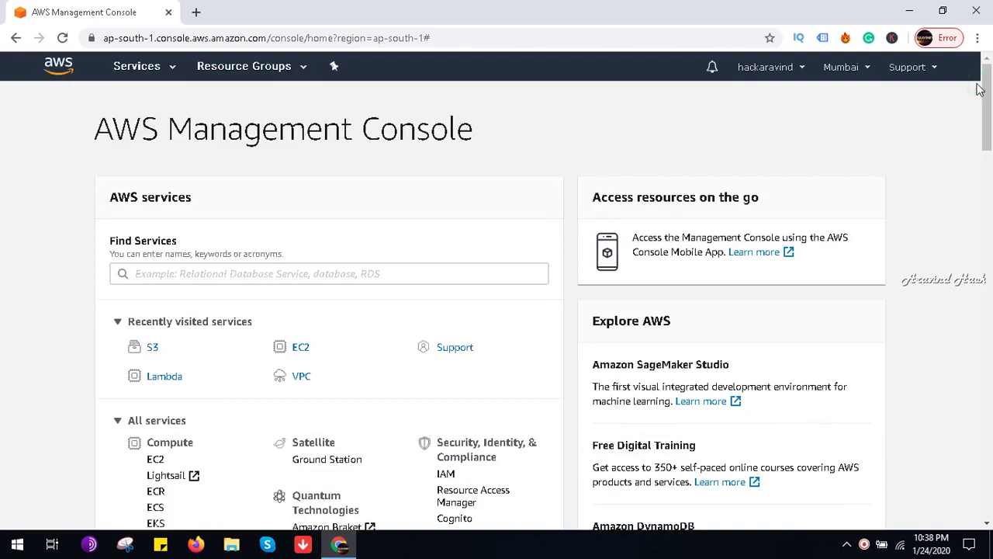
{"action": "left_click", "coordinate": [301, 348]}
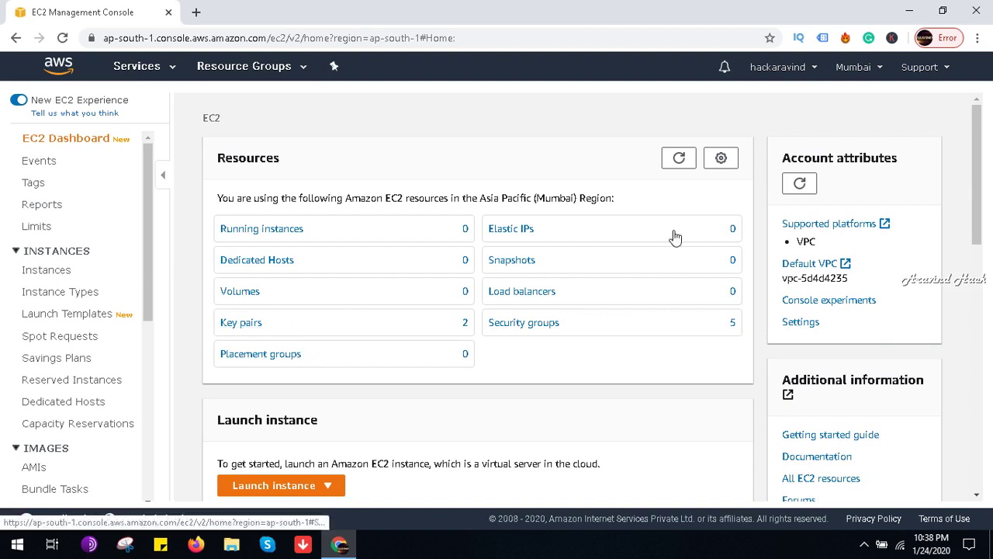
{"action": "left_click_drag", "start_coordinate": [982, 202], "coordinate": [979, 206]}
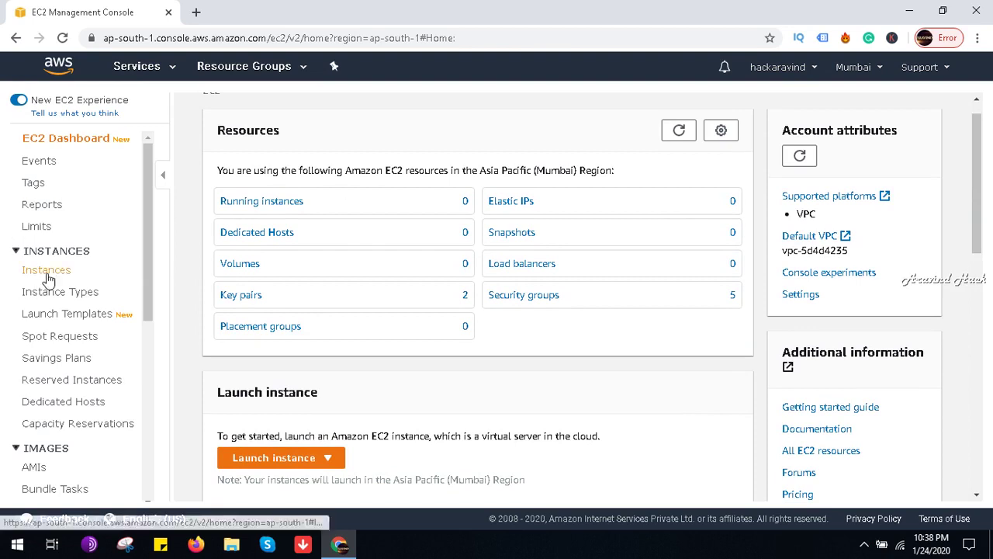
{"action": "left_click", "coordinate": [46, 273]}
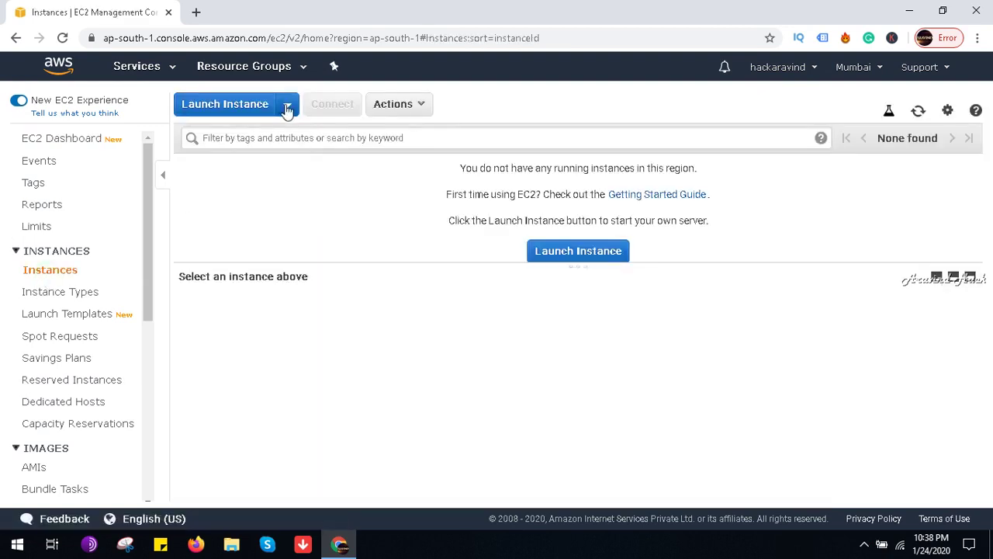
Step: Start a new instance from the Windows Server 2019 Base AMI on t2.micro
{"action": "left_click", "coordinate": [564, 256]}
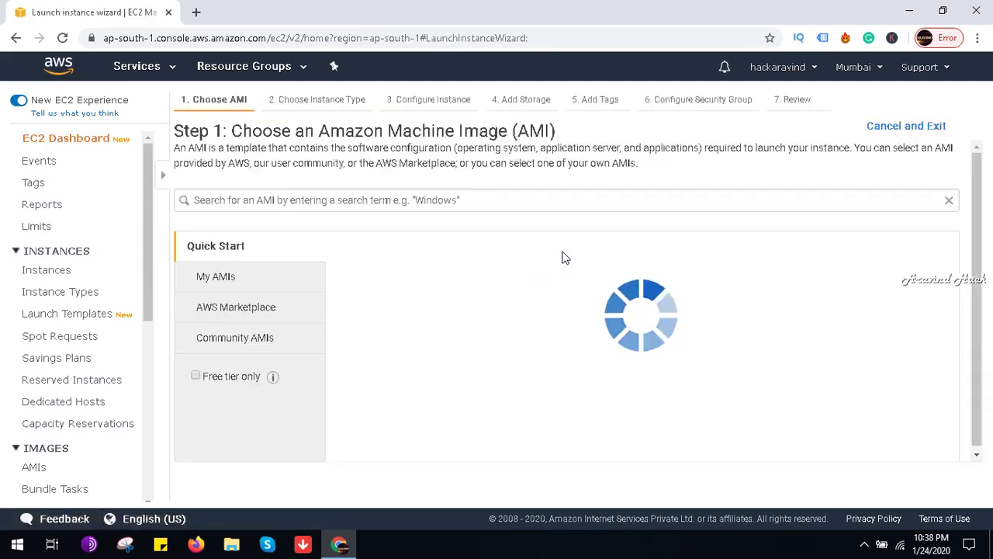
{"action": "left_click_drag", "start_coordinate": [976, 165], "coordinate": [978, 198]}
{"action": "mouse_move", "coordinate": [981, 217]}
{"action": "left_mouse_down"}
{"action": "mouse_move", "coordinate": [986, 242]}
{"action": "mouse_move", "coordinate": [984, 230]}
{"action": "left_mouse_up"}
{"action": "left_click", "coordinate": [899, 183]}
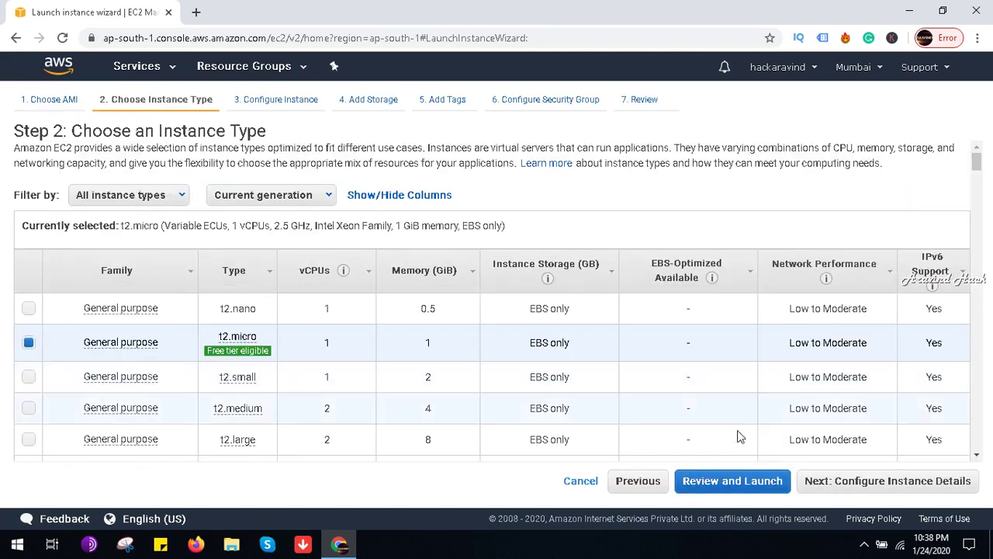
{"action": "left_click", "coordinate": [818, 489]}
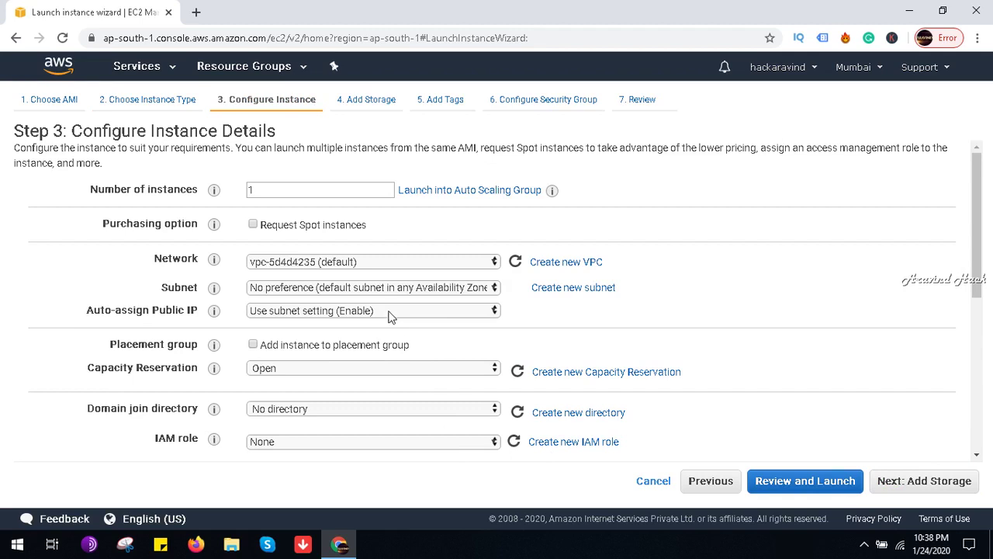
Step: Set the subnet to subnet-4d59c301 in ap-south-1b and enable auto-assign public IP
{"action": "left_click", "coordinate": [380, 406]}
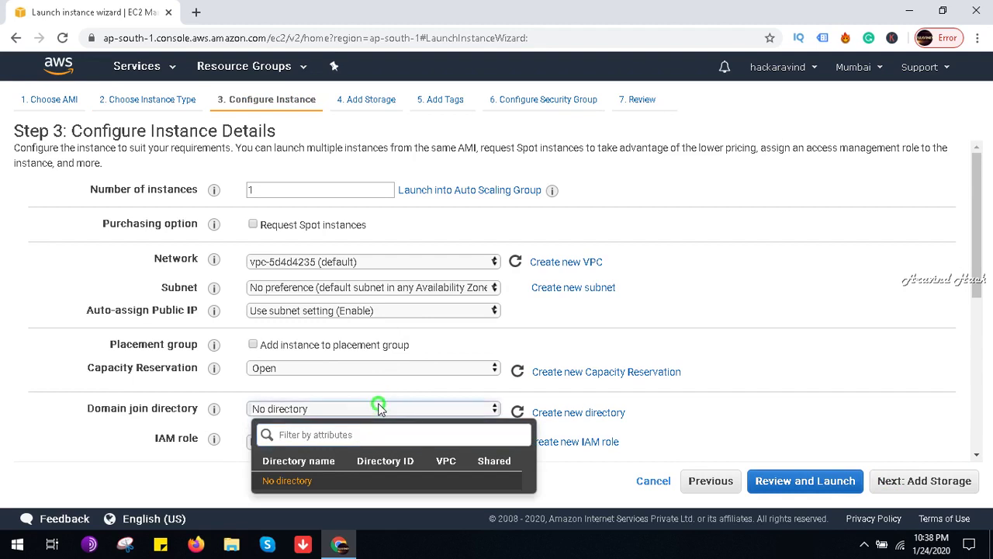
{"action": "left_click", "coordinate": [443, 309]}
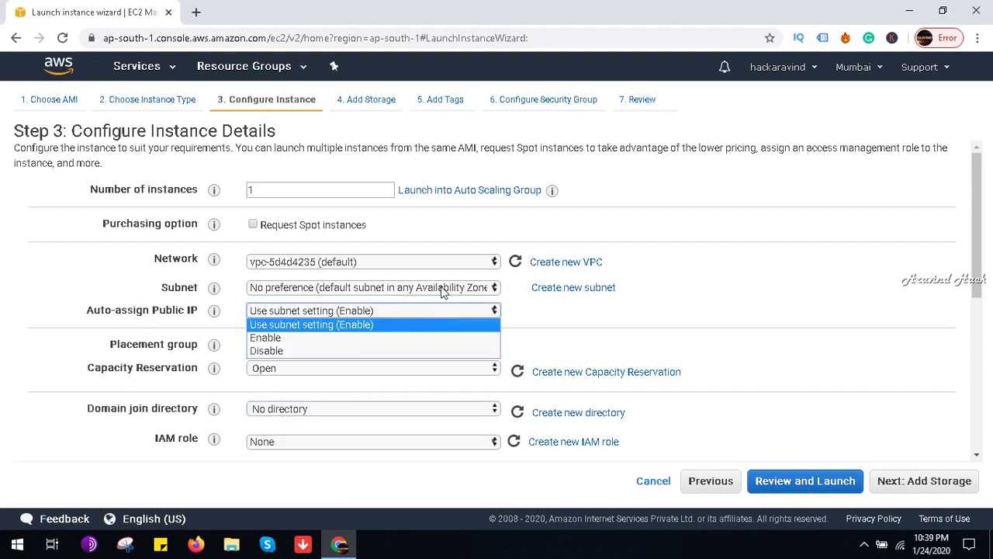
{"action": "left_click", "coordinate": [442, 287]}
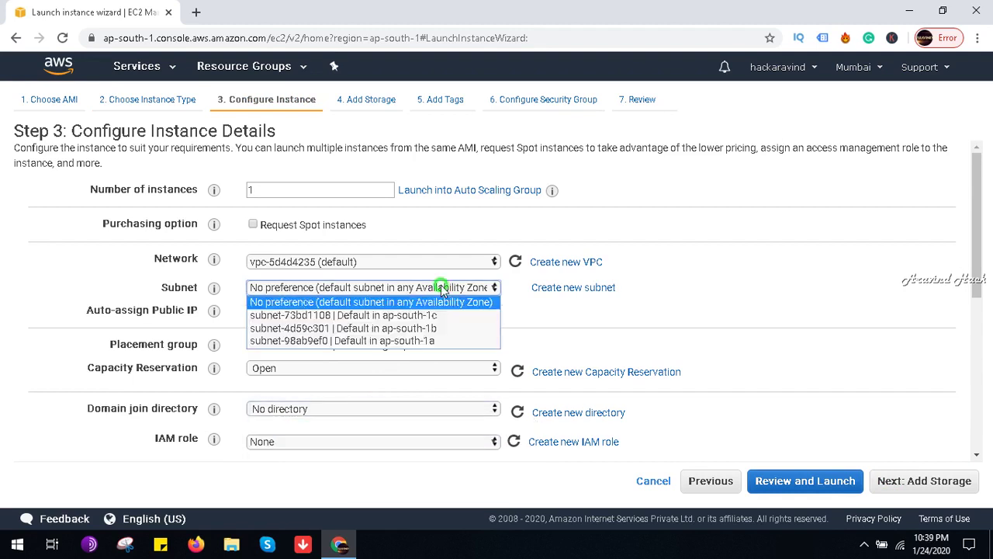
{"action": "left_click", "coordinate": [434, 328]}
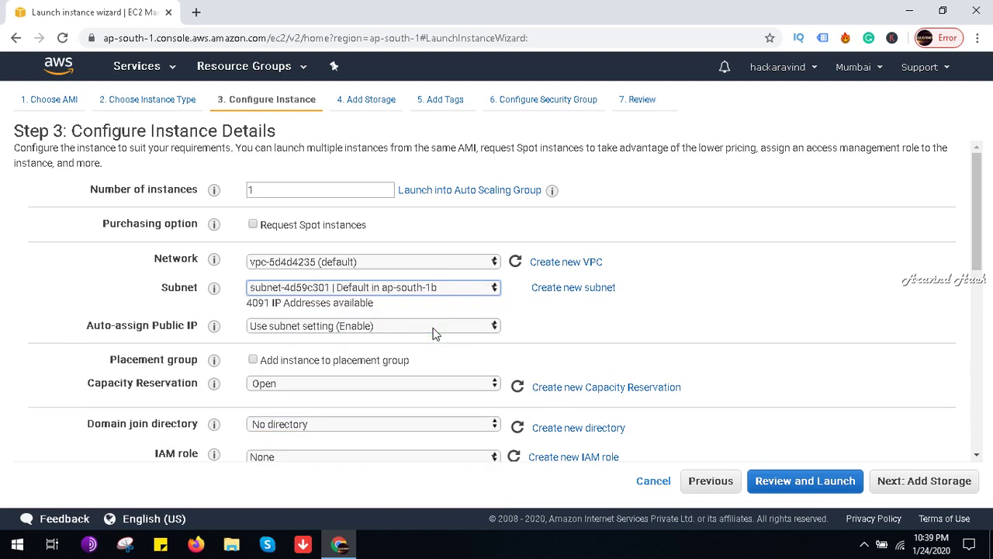
{"action": "left_click", "coordinate": [435, 329]}
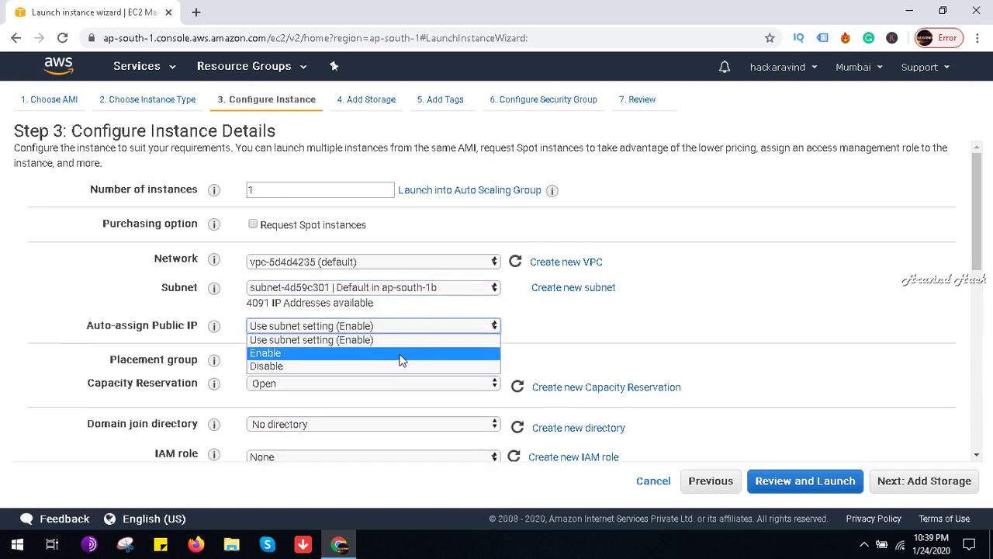
{"action": "left_click", "coordinate": [401, 354]}
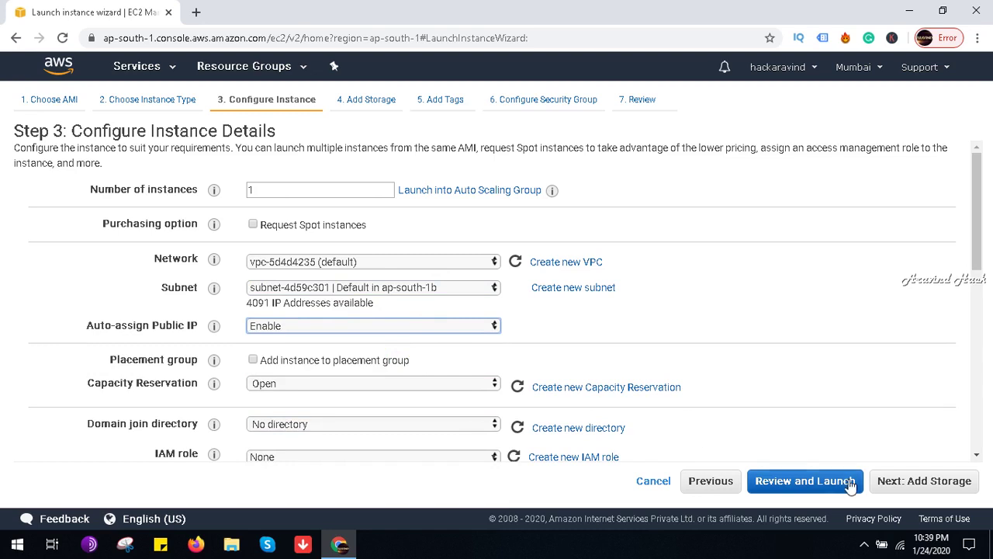
Step: Step through storage, tags and security groups to Review, then launch to reach key pair selection
{"action": "left_click", "coordinate": [913, 484]}
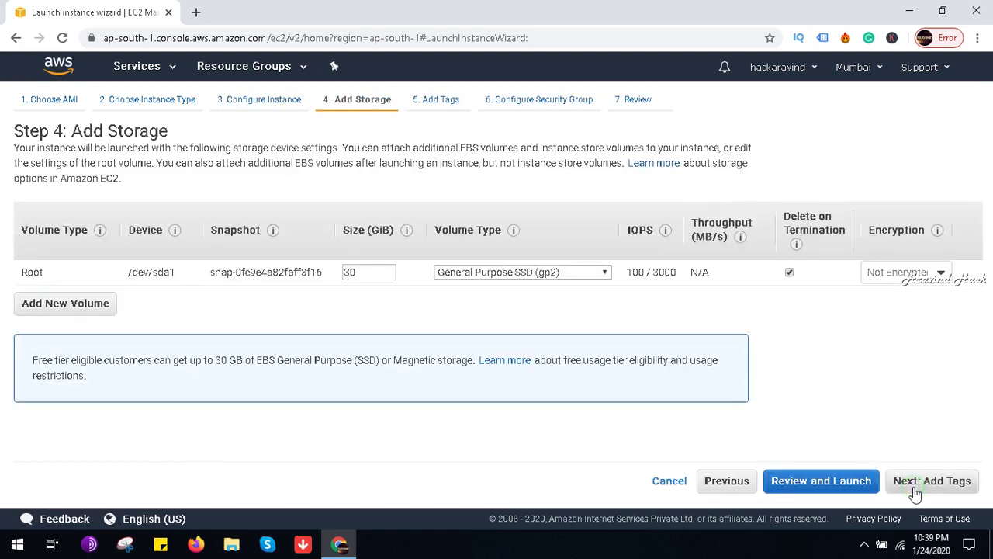
{"action": "left_click", "coordinate": [900, 489]}
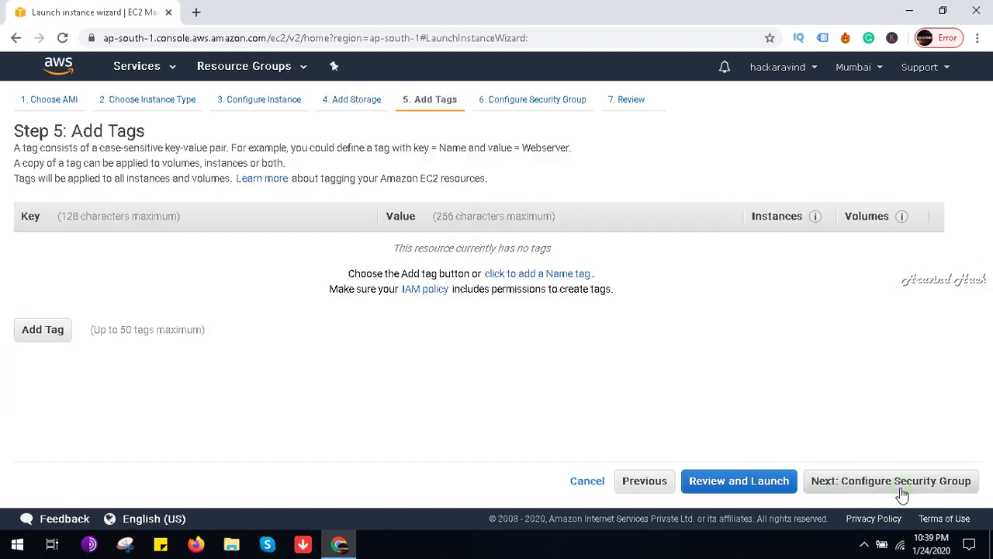
{"action": "left_click", "coordinate": [902, 482]}
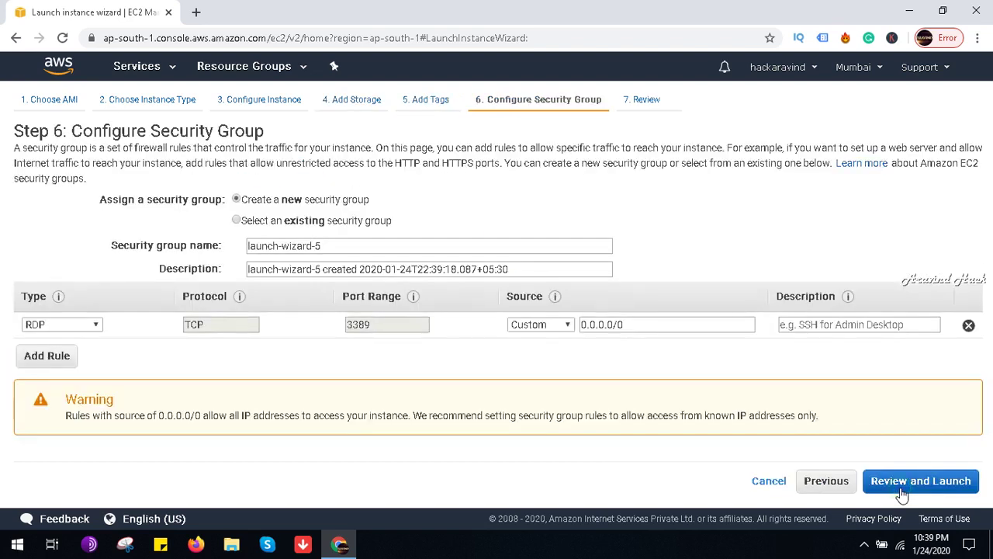
{"action": "left_click", "coordinate": [902, 489]}
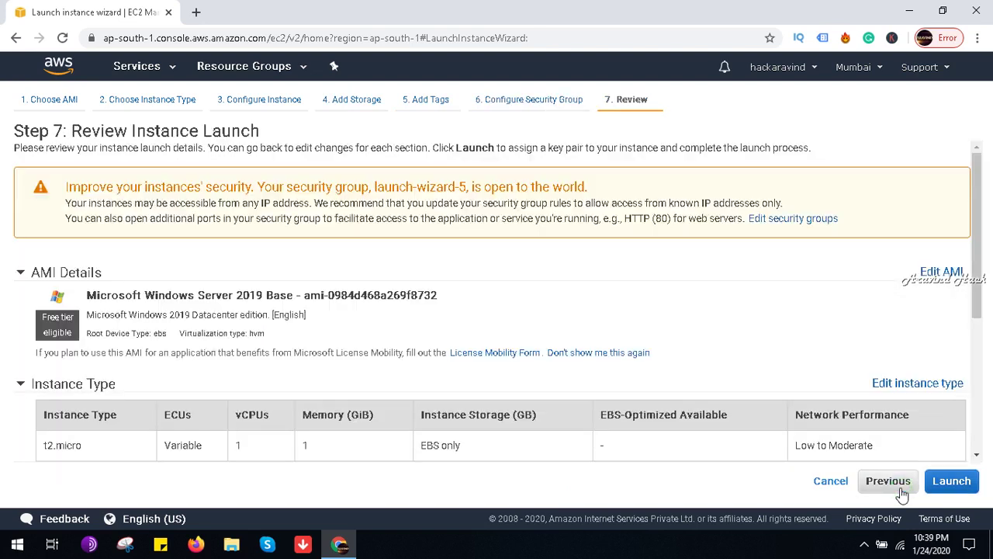
{"action": "left_click", "coordinate": [951, 484]}
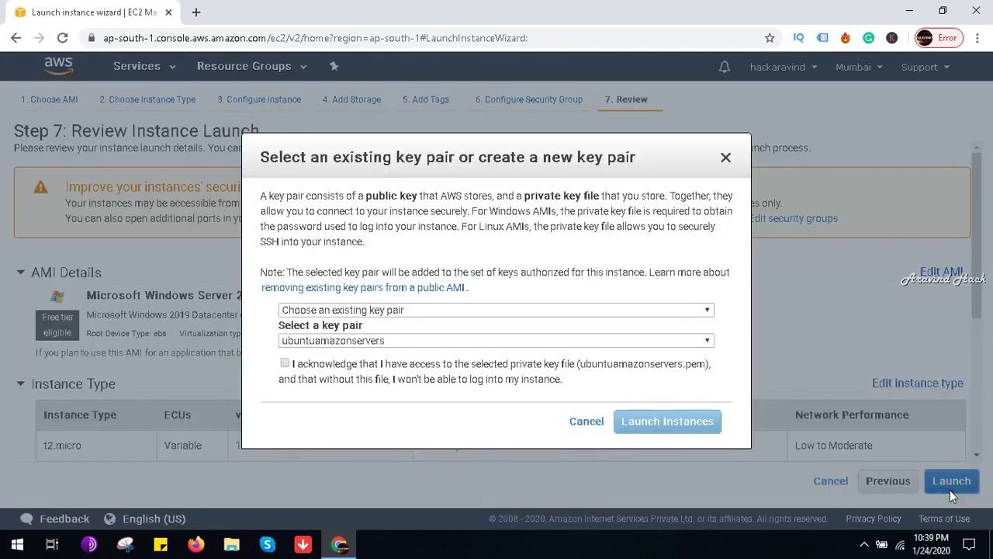
Step: Create key pair server2019, save server2019.pem to the Desktop, and launch the instance
{"action": "left_click", "coordinate": [643, 312]}
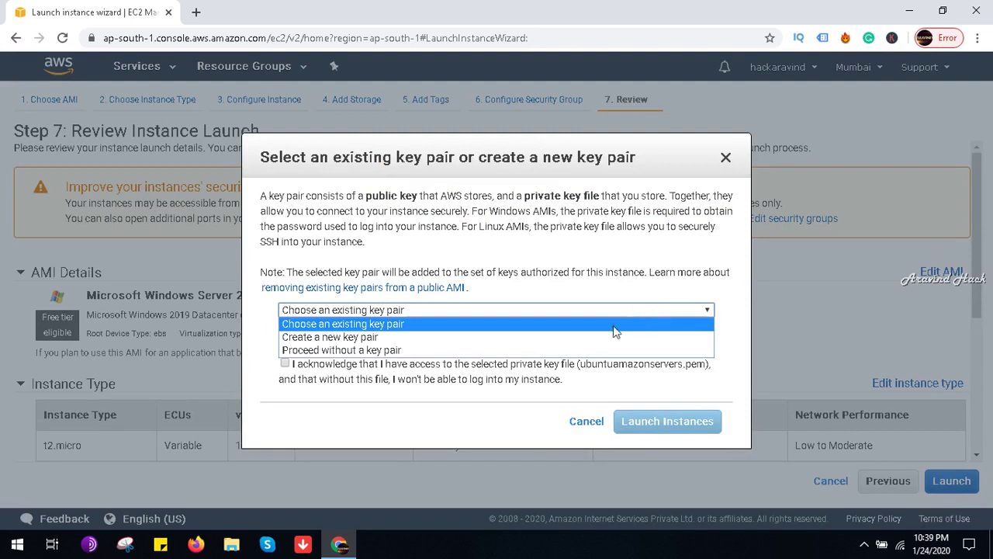
{"action": "left_click", "coordinate": [596, 337]}
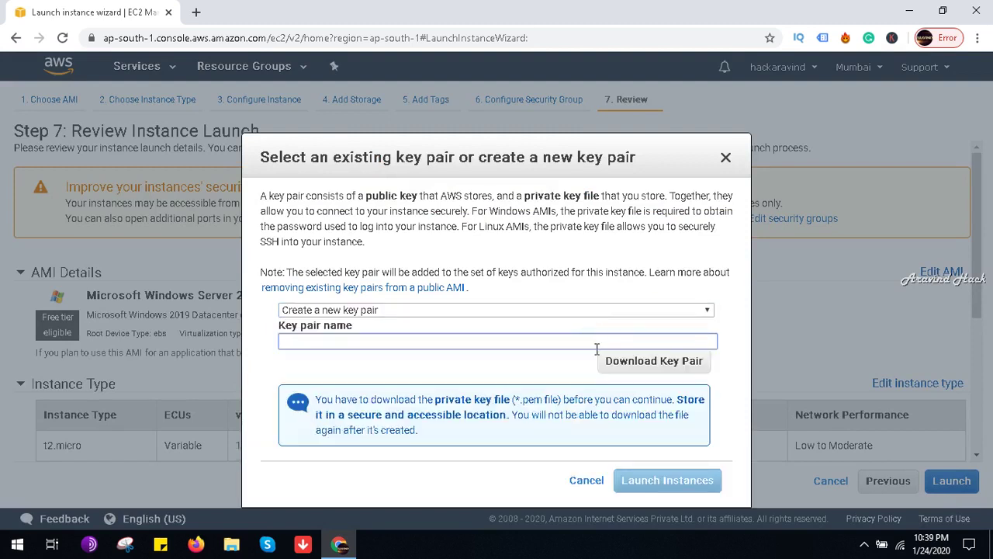
{"action": "left_click", "coordinate": [592, 344]}
{"action": "left_click", "coordinate": [642, 368]}
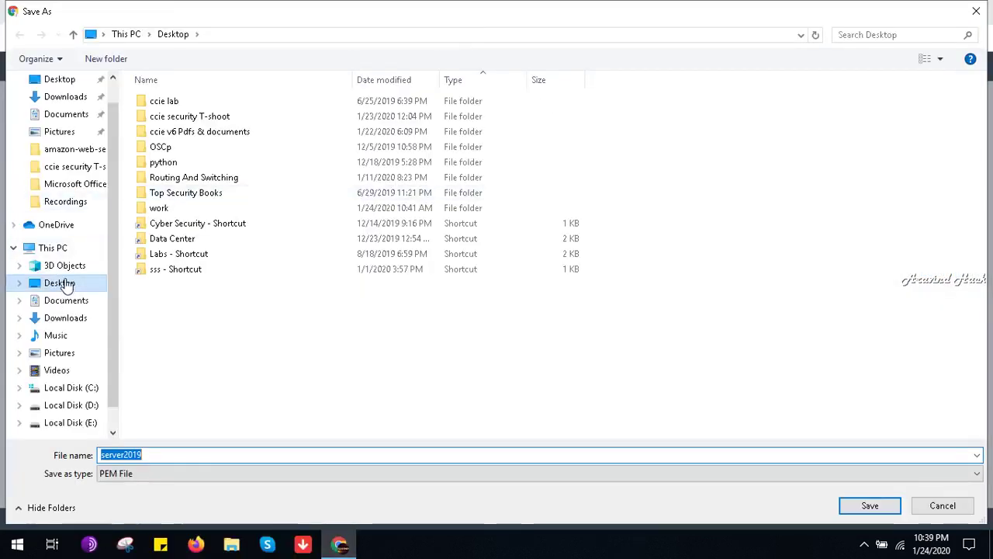
{"action": "left_click", "coordinate": [65, 282]}
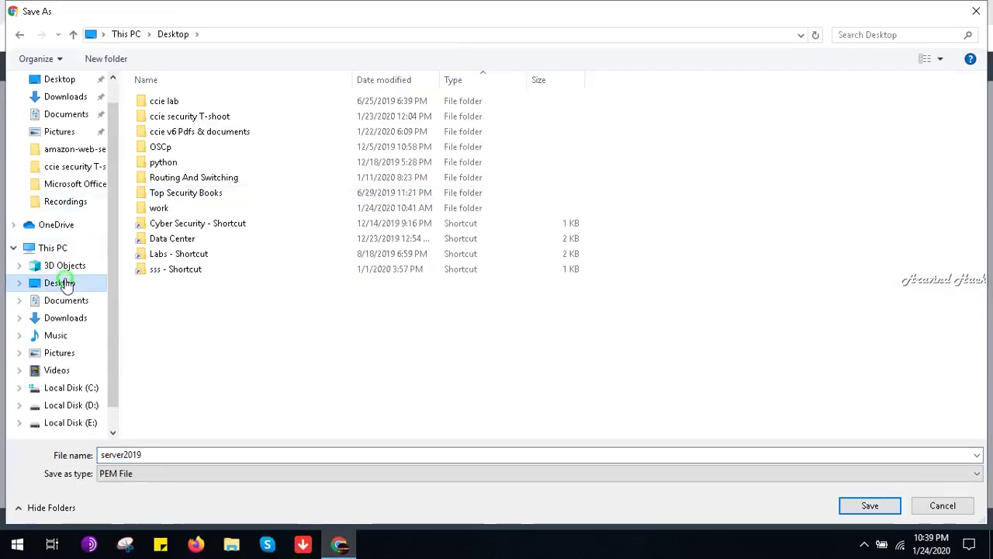
{"action": "left_click", "coordinate": [877, 502]}
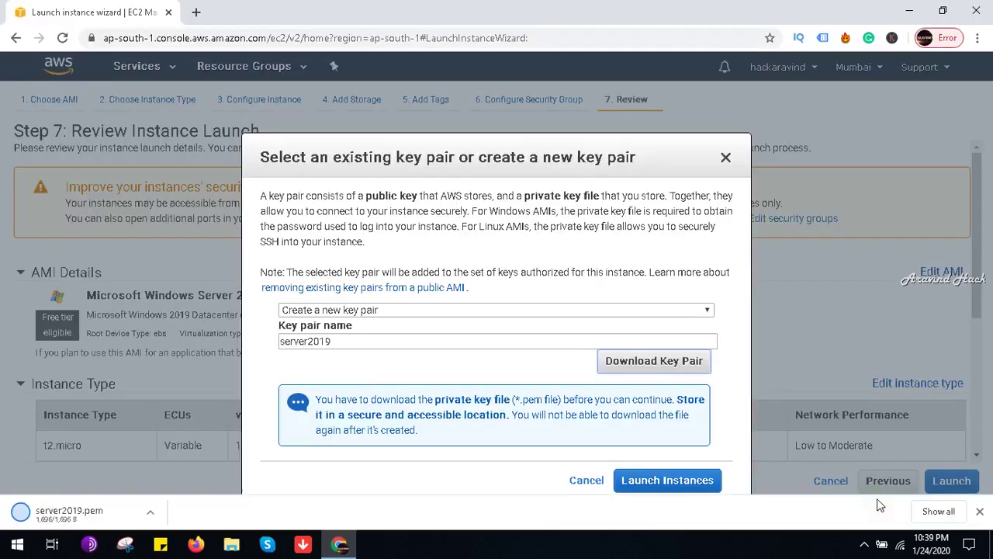
{"action": "left_click", "coordinate": [685, 489]}
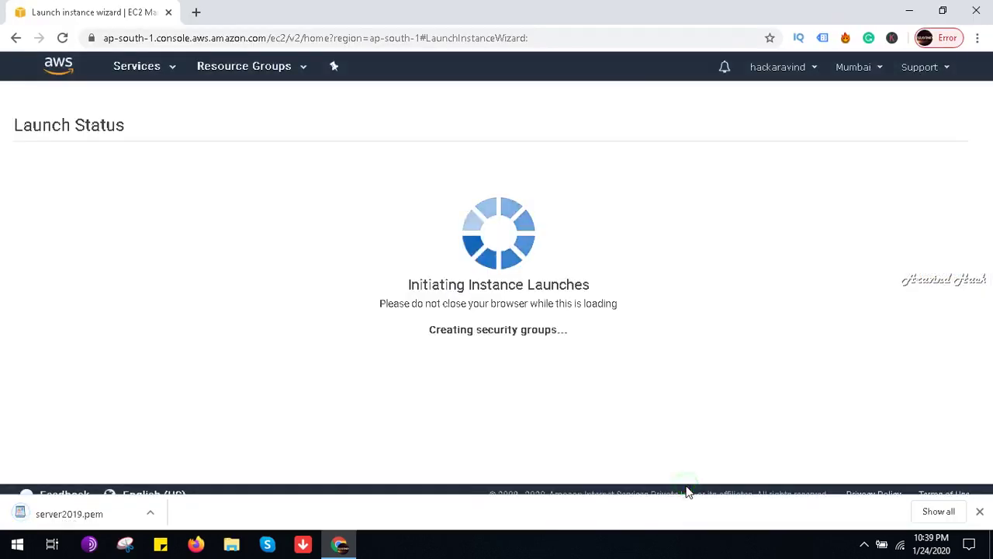
Step: Dismiss the downloads bar and view the new pending t2.micro instance in the instances list
{"action": "left_click", "coordinate": [979, 513]}
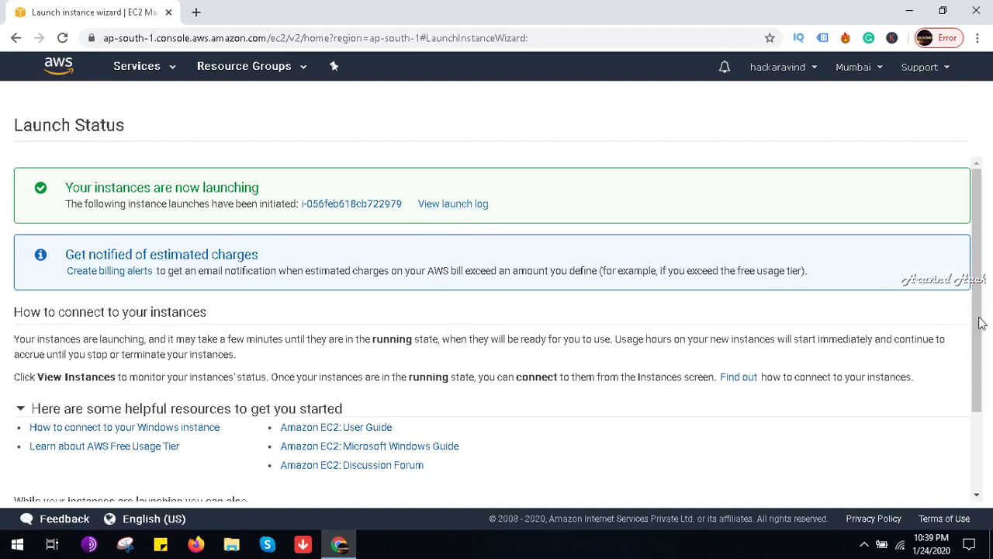
{"action": "left_click_drag", "start_coordinate": [982, 313], "coordinate": [981, 422]}
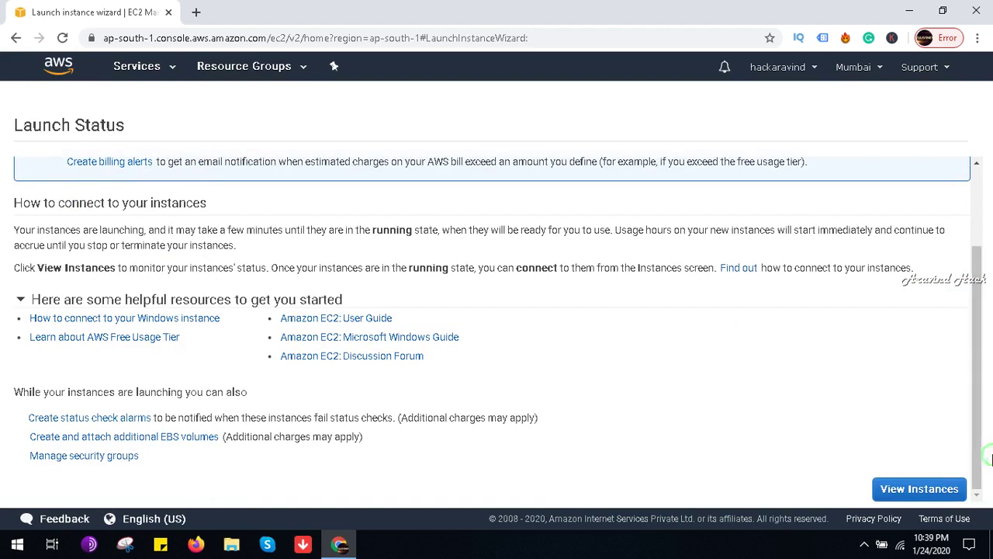
{"action": "left_click", "coordinate": [909, 489]}
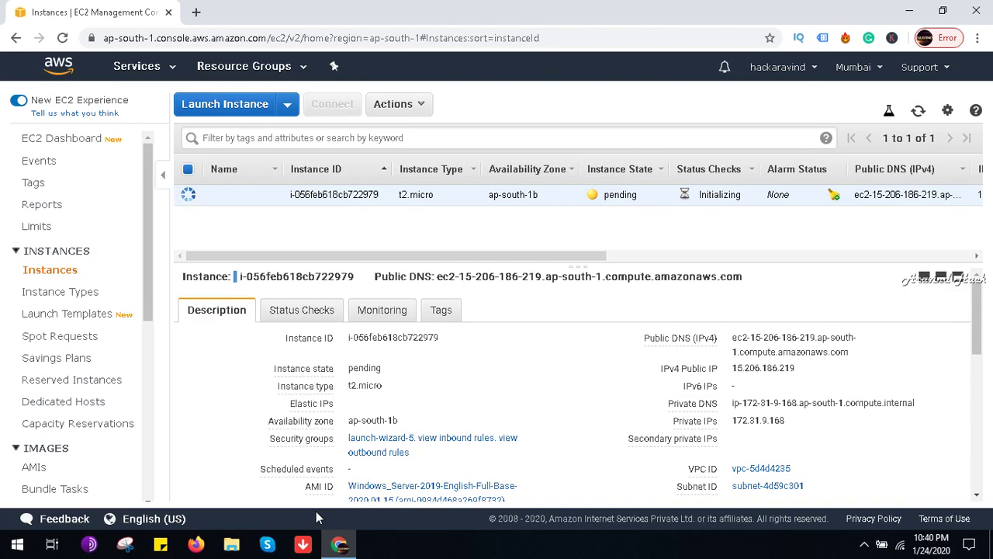
{"action": "left_click_drag", "start_coordinate": [147, 276], "coordinate": [142, 350]}
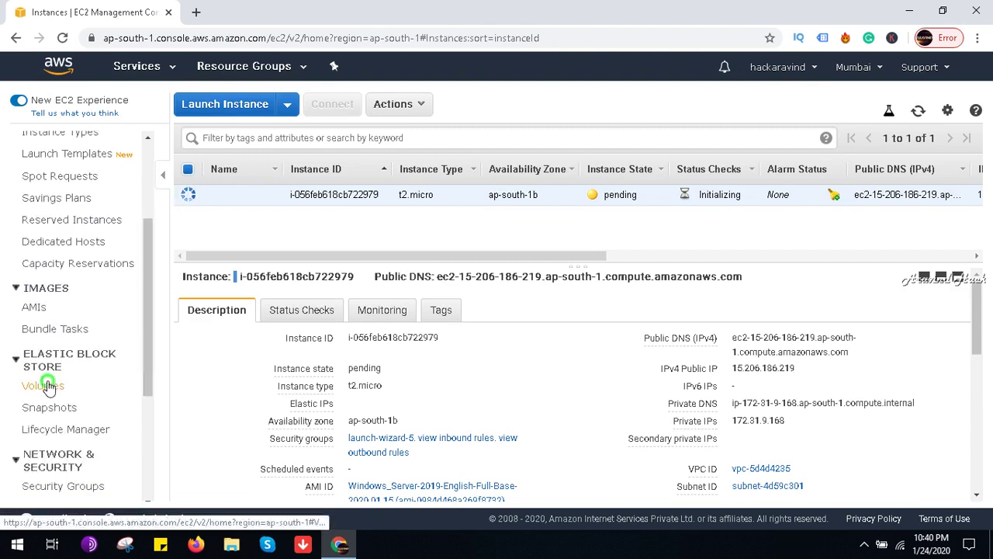
Step: Start a new General Purpose SSD (gp2) volume in availability zone ap-south-1b
{"action": "left_click", "coordinate": [47, 385]}
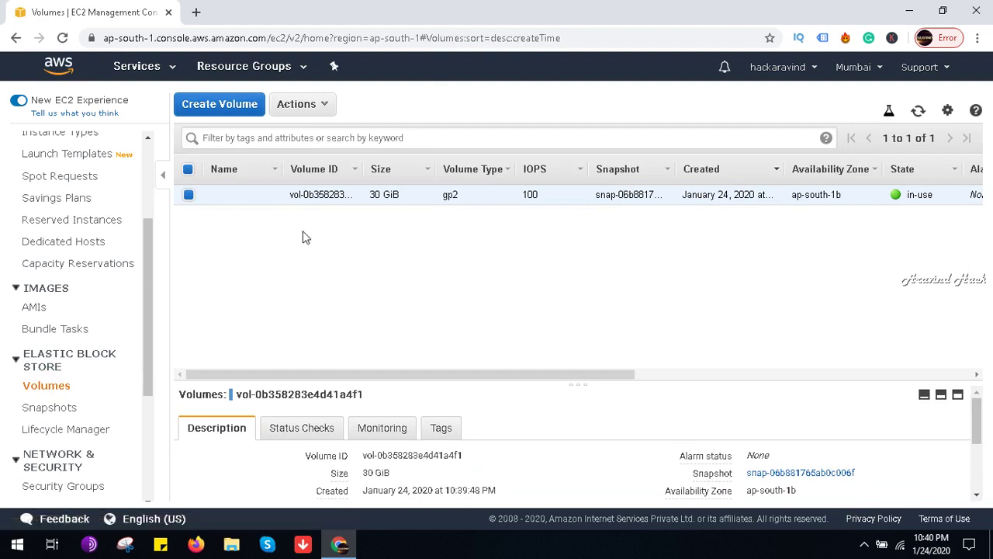
{"action": "left_click", "coordinate": [237, 111]}
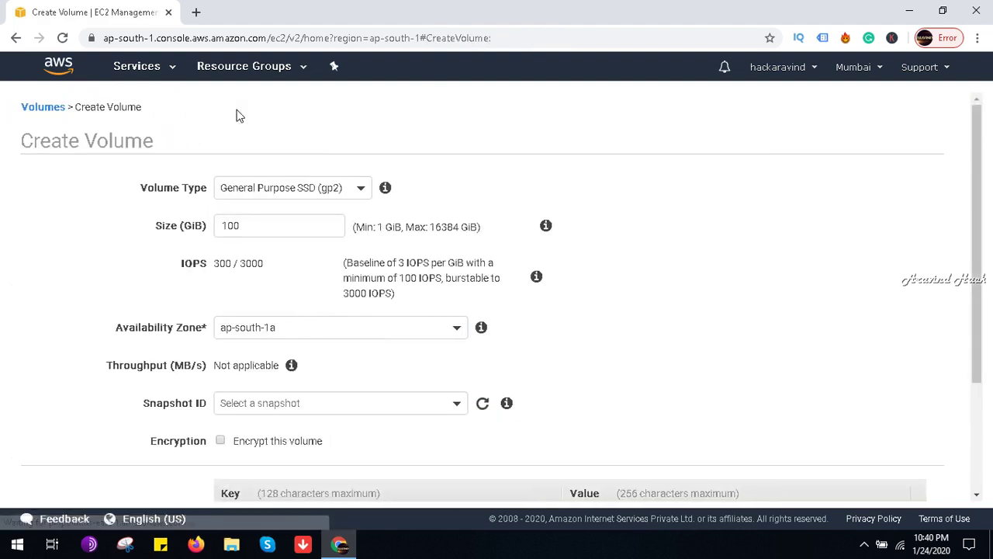
{"action": "left_click", "coordinate": [325, 193]}
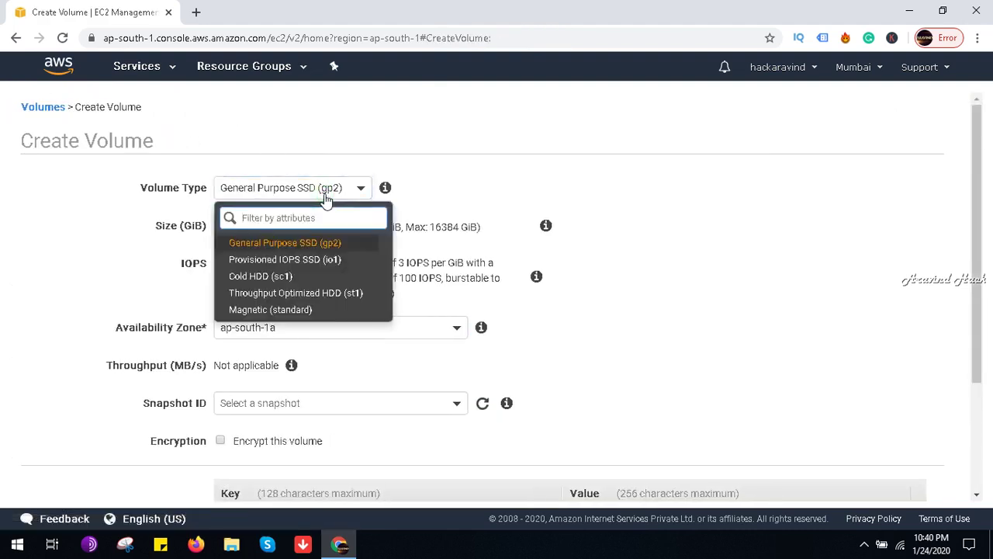
{"action": "left_click", "coordinate": [310, 243]}
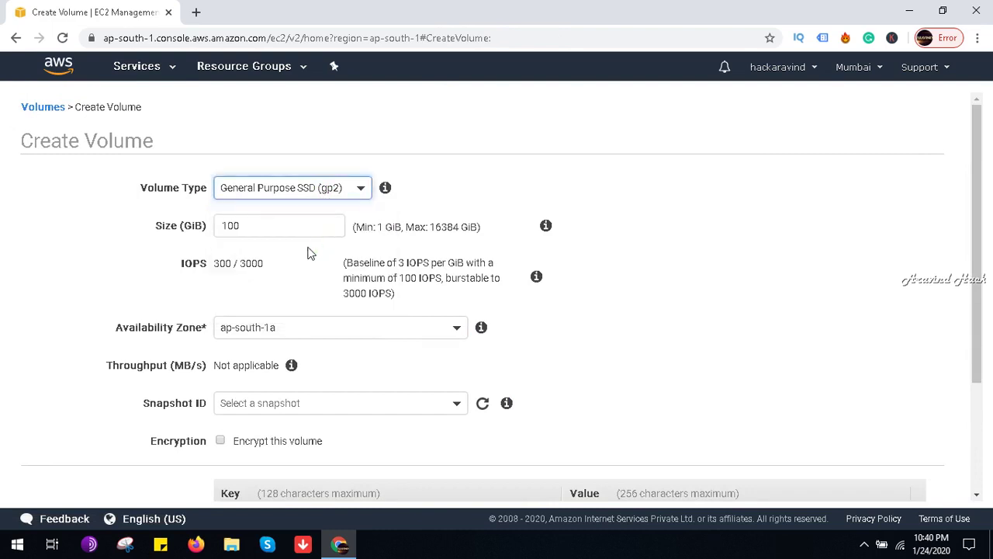
{"action": "left_click", "coordinate": [258, 340]}
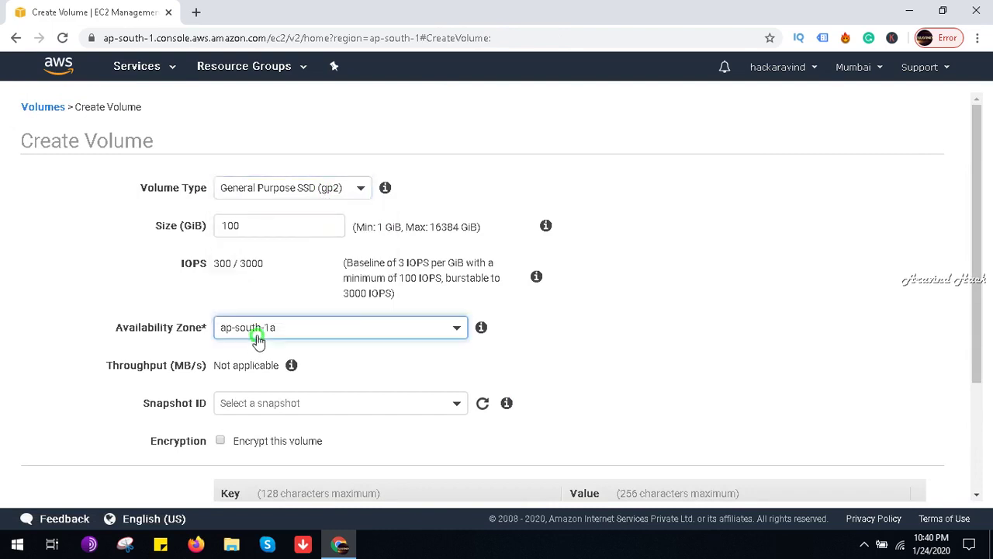
{"action": "left_click", "coordinate": [272, 400]}
{"action": "left_click_drag", "start_coordinate": [975, 318], "coordinate": [986, 419]}
Step: Tag the volume windows server = server 2019 EBS Volume, create it and close the confirmation
{"action": "left_click", "coordinate": [256, 439]}
{"action": "left_click", "coordinate": [262, 397]}
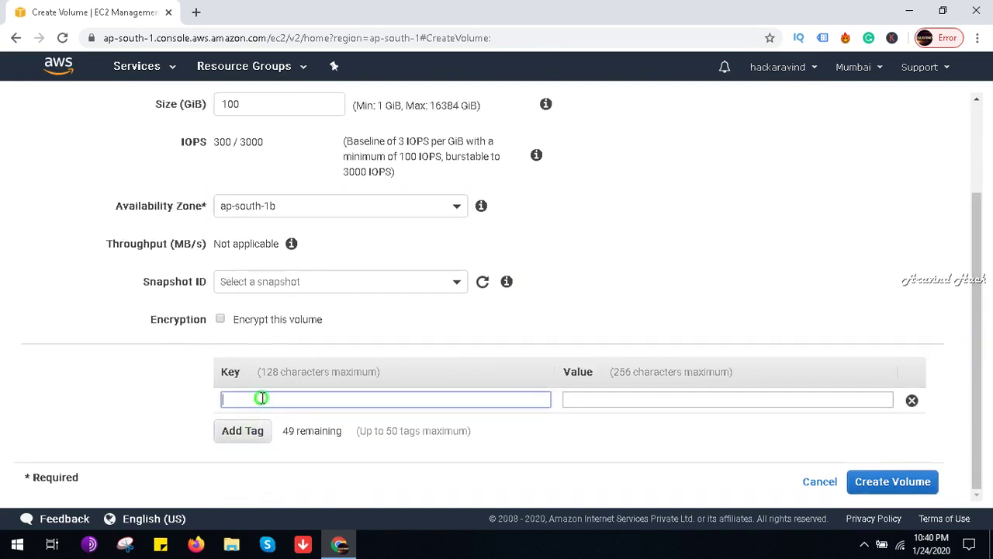
{"action": "type", "text": "windows"}
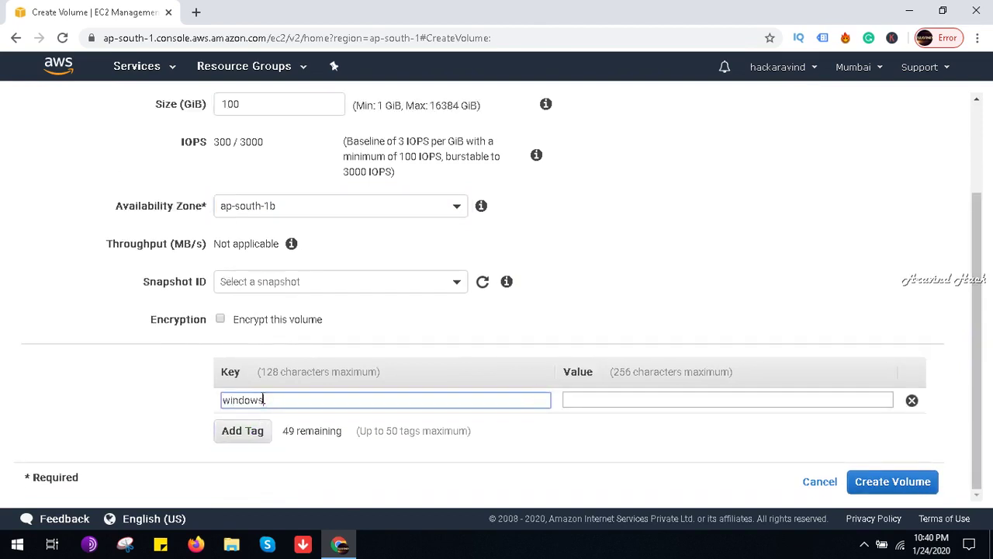
{"action": "type", "text": " server"}
{"action": "key", "text": "Tab"}
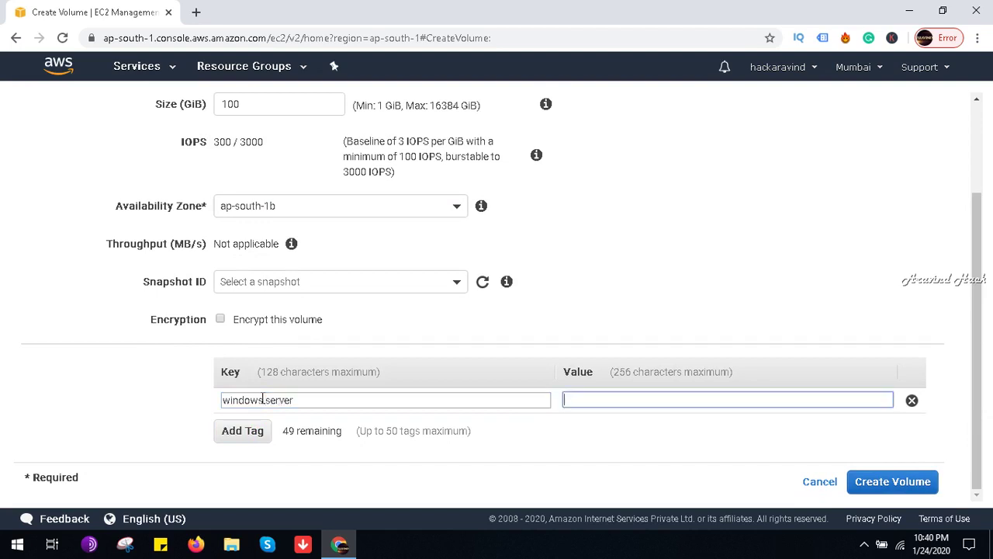
{"action": "type", "text": "ser"}
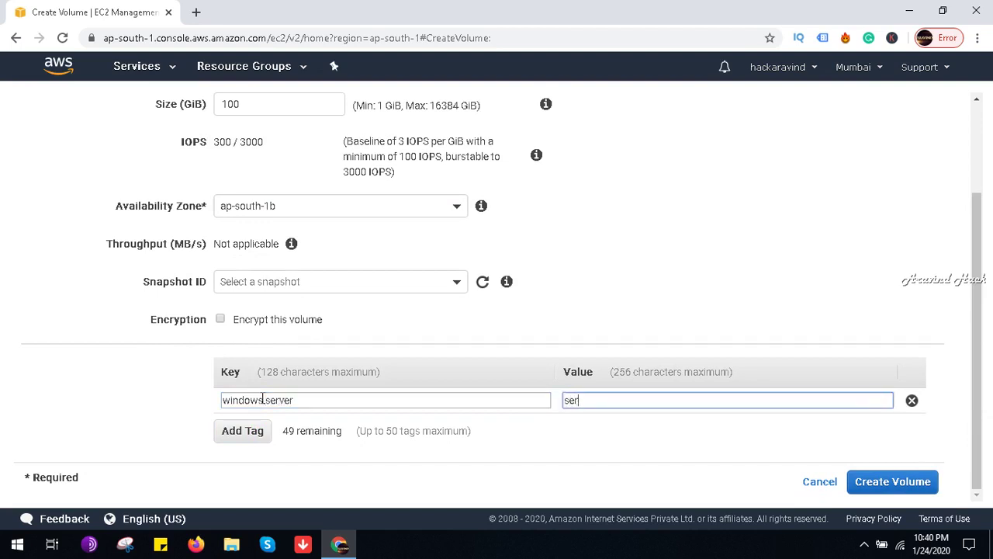
{"action": "type", "text": "ver 2"}
{"action": "type", "text": "19"}
{"action": "type", "text": " EN"}
{"action": "type", "text": "BS"}
{"action": "type", "text": "olume"}
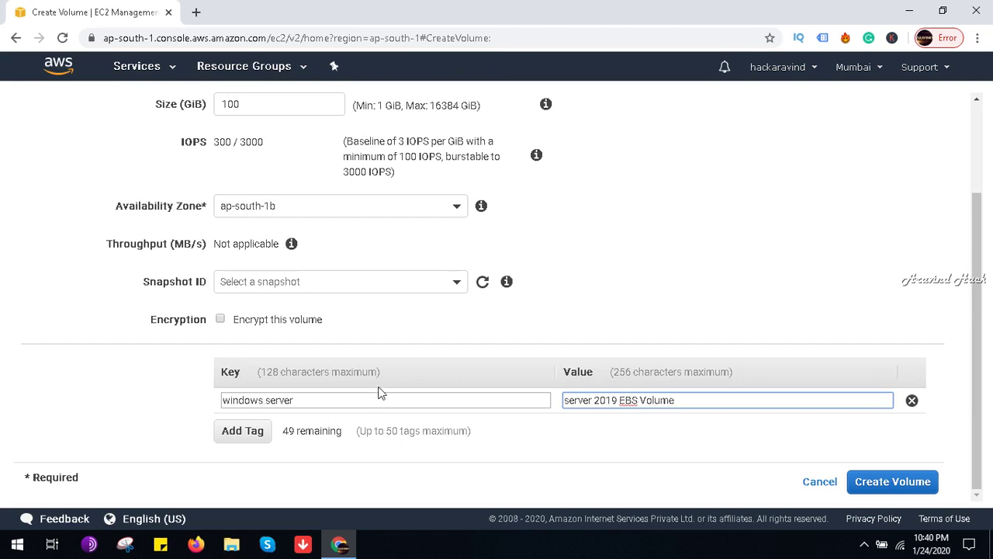
{"action": "left_click", "coordinate": [887, 487]}
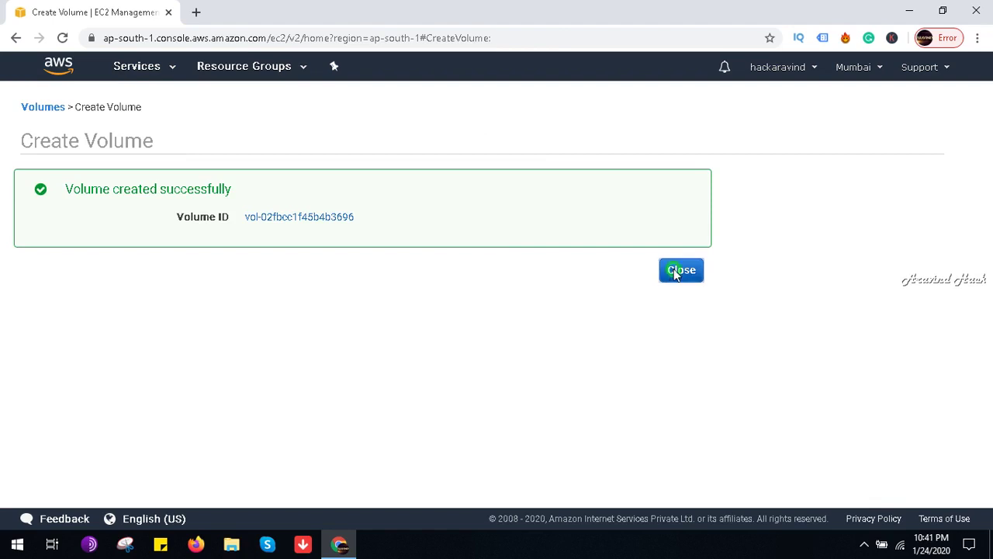
{"action": "left_click", "coordinate": [677, 270]}
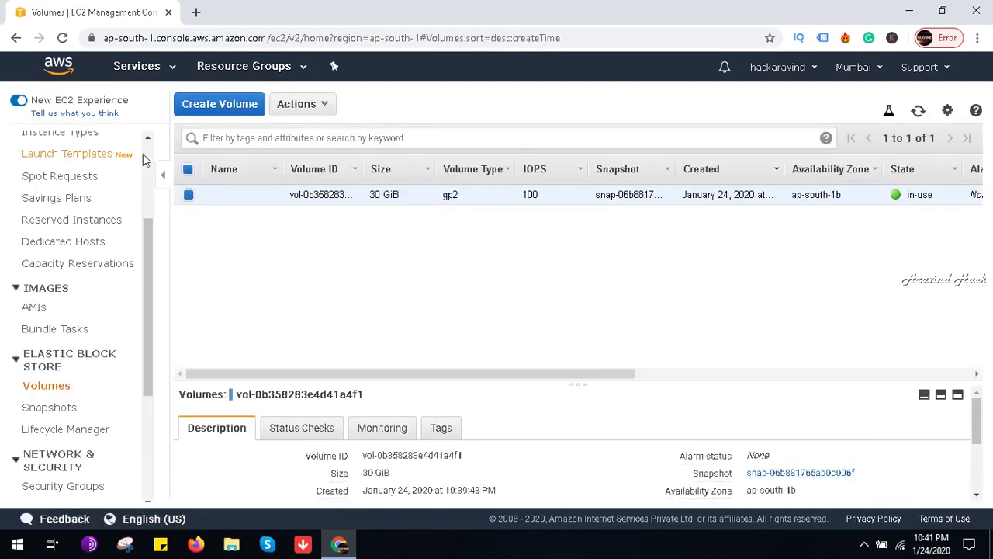
Step: Try Get Windows Password on the instance, dismiss the not-yet-available notice, then use the system tray
{"action": "scroll", "coordinate": [148, 157], "scroll_direction": "up", "scroll_amount": 3}
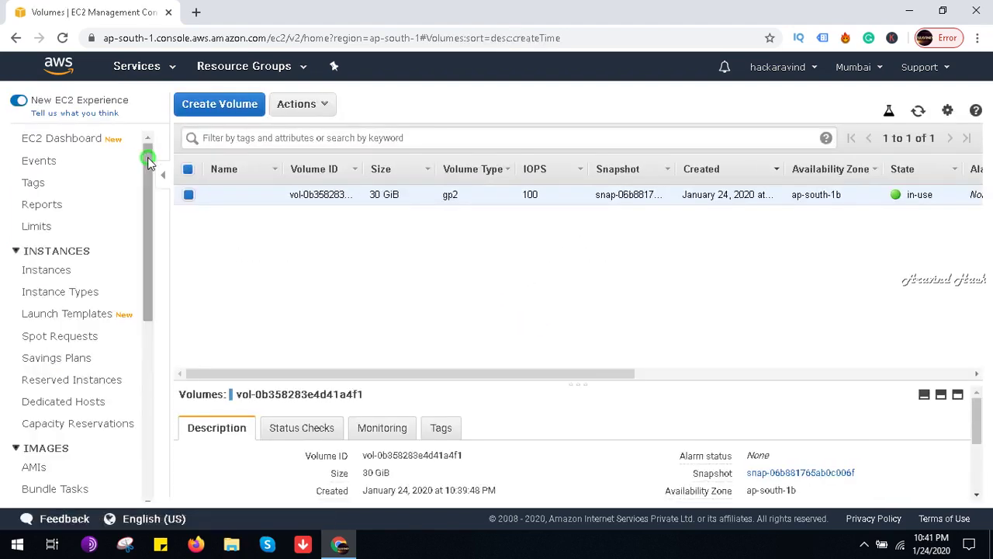
{"action": "left_click", "coordinate": [68, 276]}
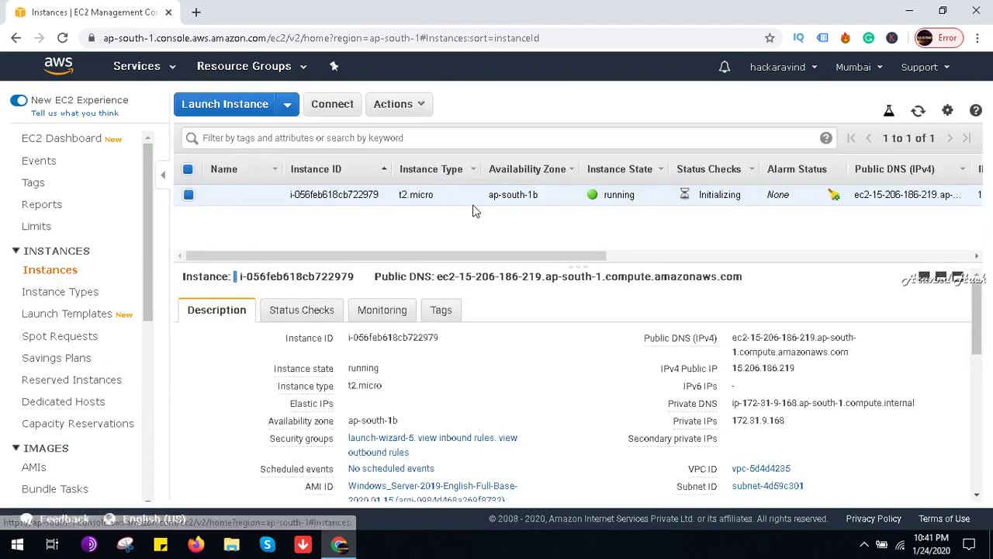
{"action": "left_click", "coordinate": [412, 108]}
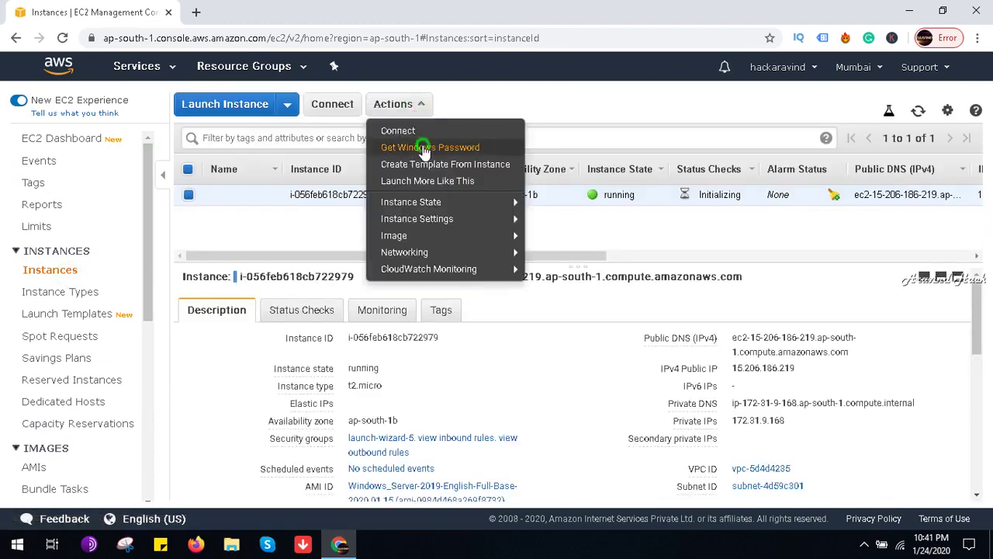
{"action": "left_click", "coordinate": [424, 149]}
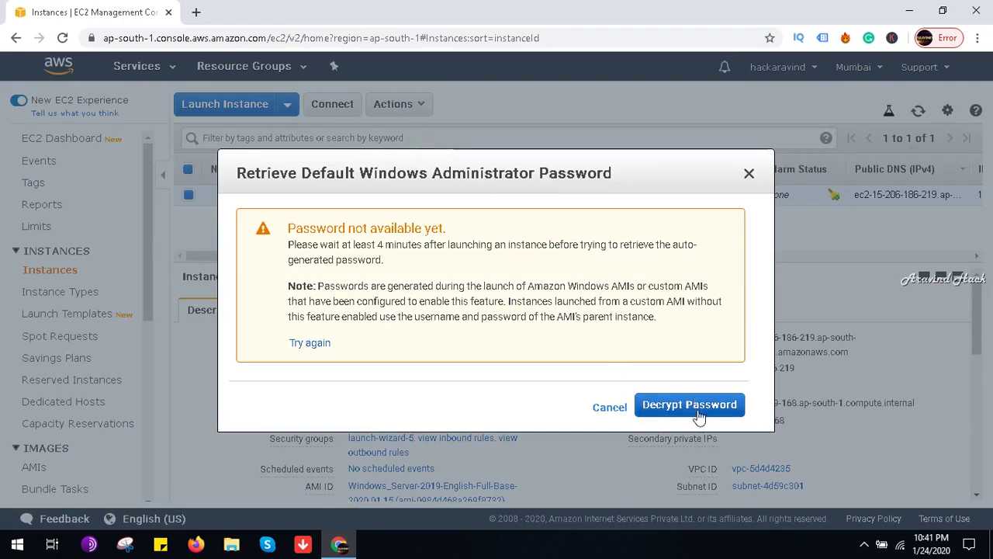
{"action": "left_click", "coordinate": [610, 408]}
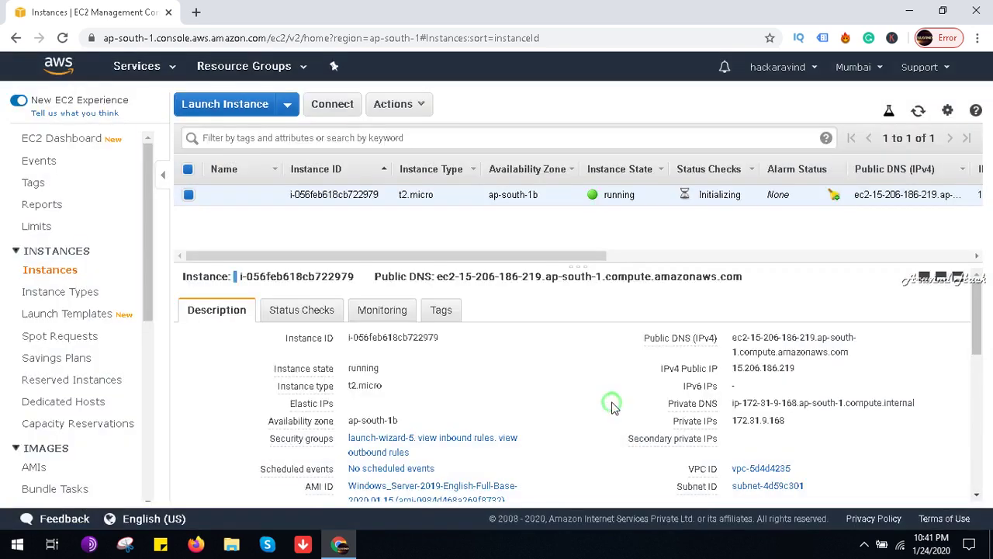
{"action": "left_click", "coordinate": [865, 547]}
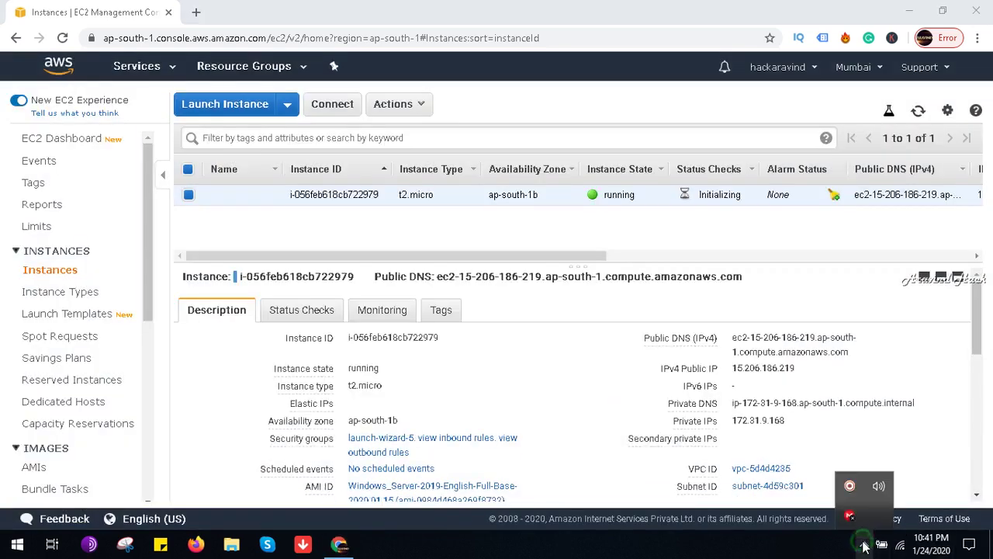
{"action": "left_click", "coordinate": [852, 486]}
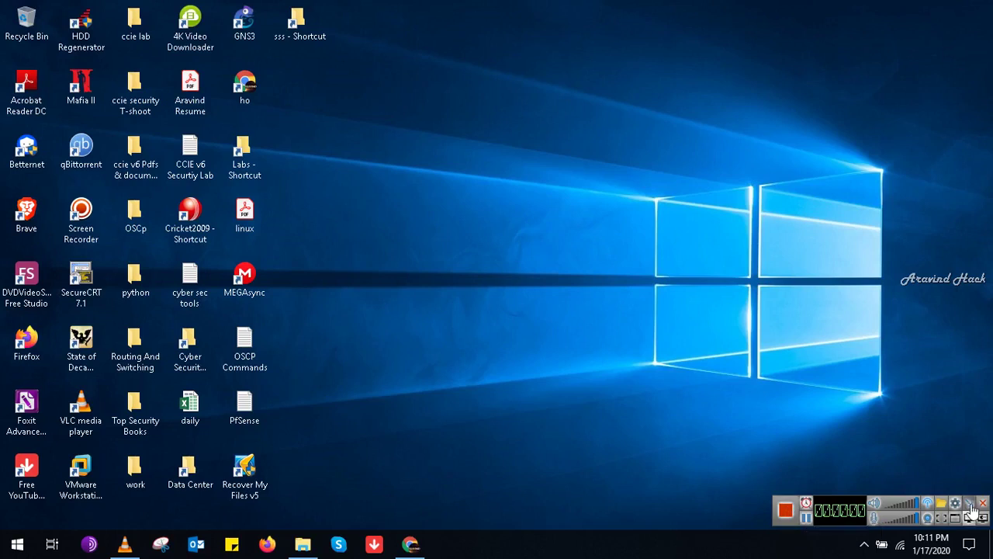
Step: Restore the browser's IAM console, go to Policies and begin creating a new policy
{"action": "left_click", "coordinate": [971, 503]}
{"action": "left_click", "coordinate": [410, 544]}
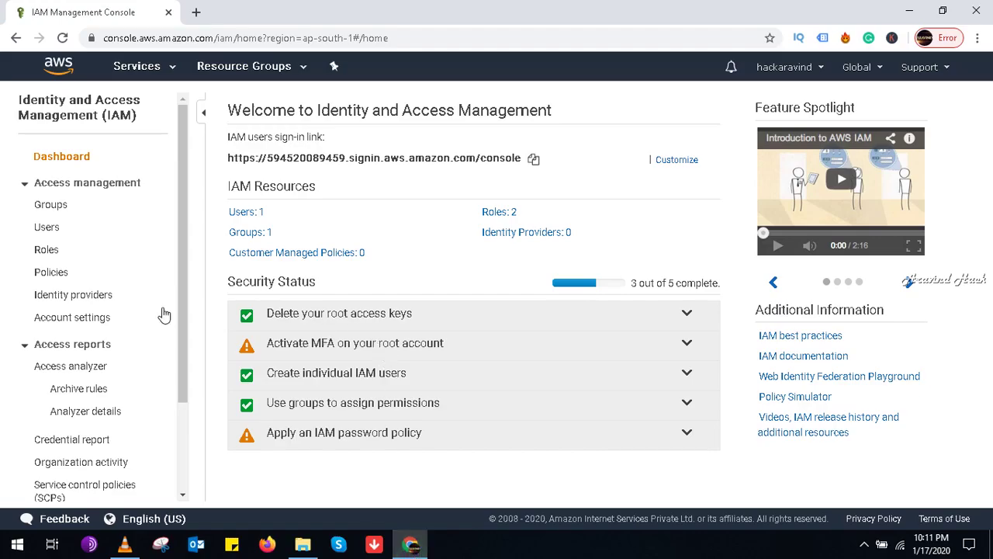
{"action": "left_click", "coordinate": [54, 273]}
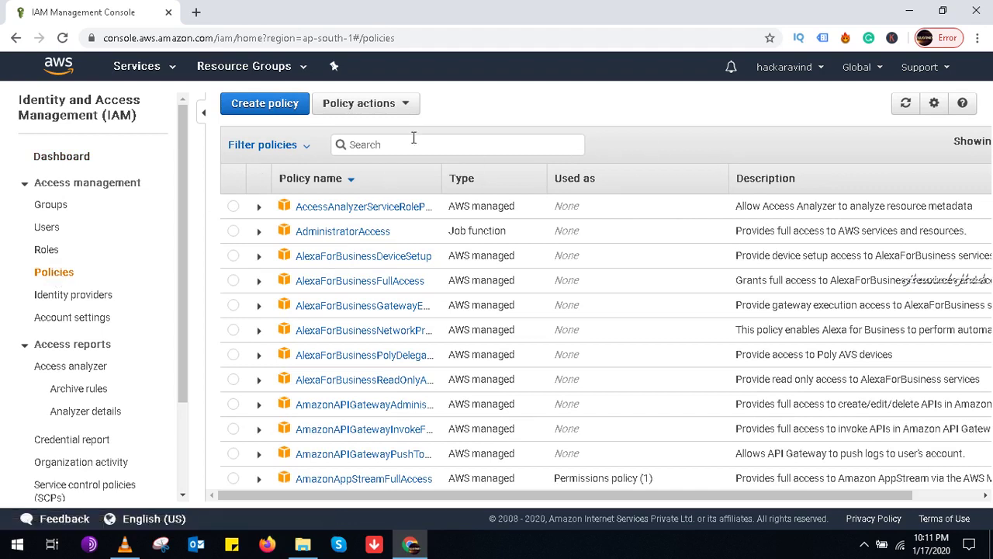
{"action": "left_click", "coordinate": [292, 105]}
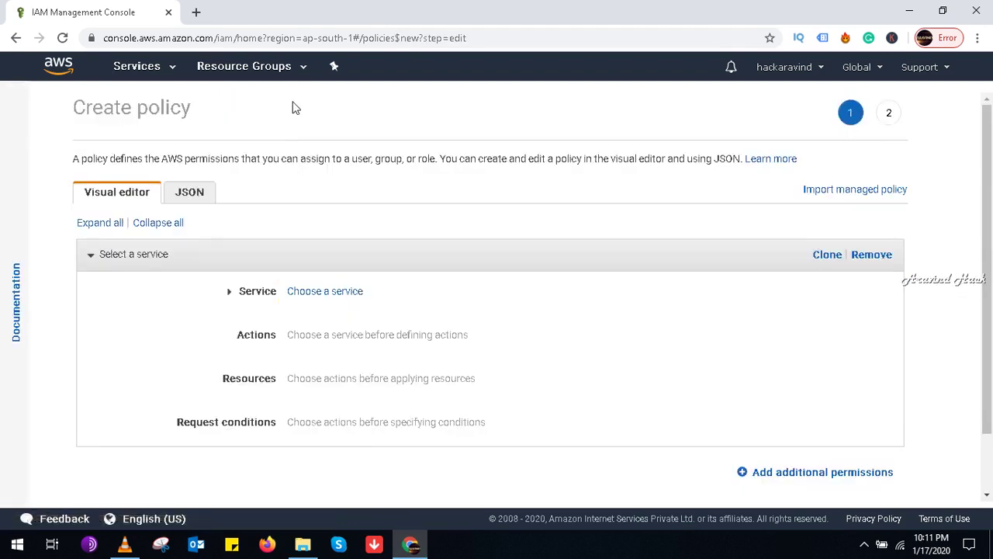
Step: Show all AWS services and search the page for 'cudd' to locate Cloud Directory
{"action": "left_click", "coordinate": [323, 298]}
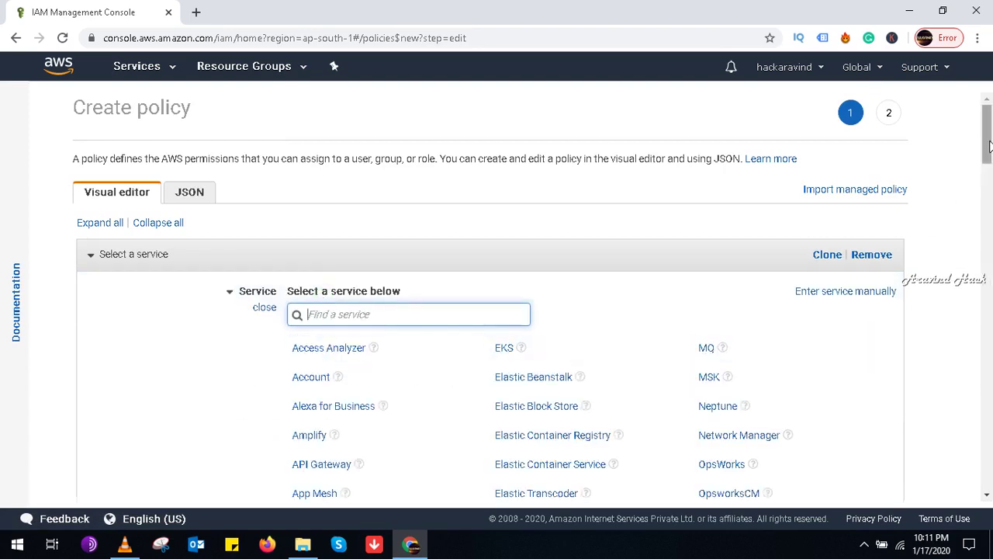
{"action": "left_click_drag", "start_coordinate": [989, 146], "coordinate": [990, 311]}
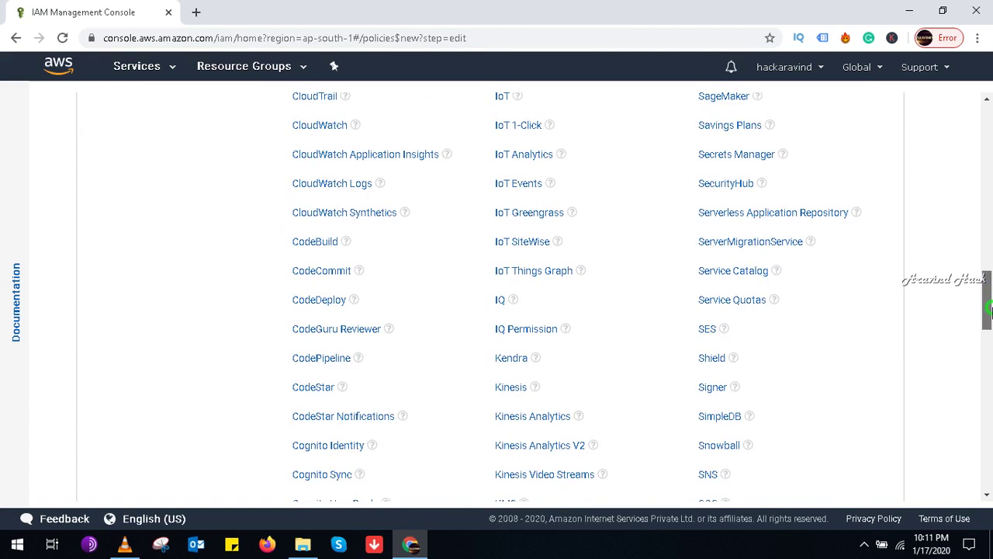
{"action": "key", "text": "ctrl+f"}
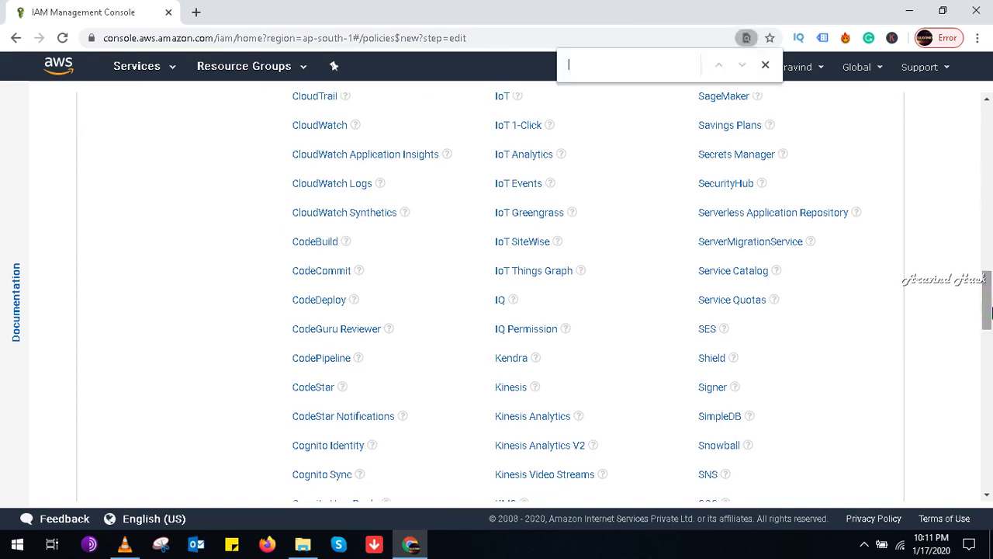
{"action": "type", "text": "clo"}
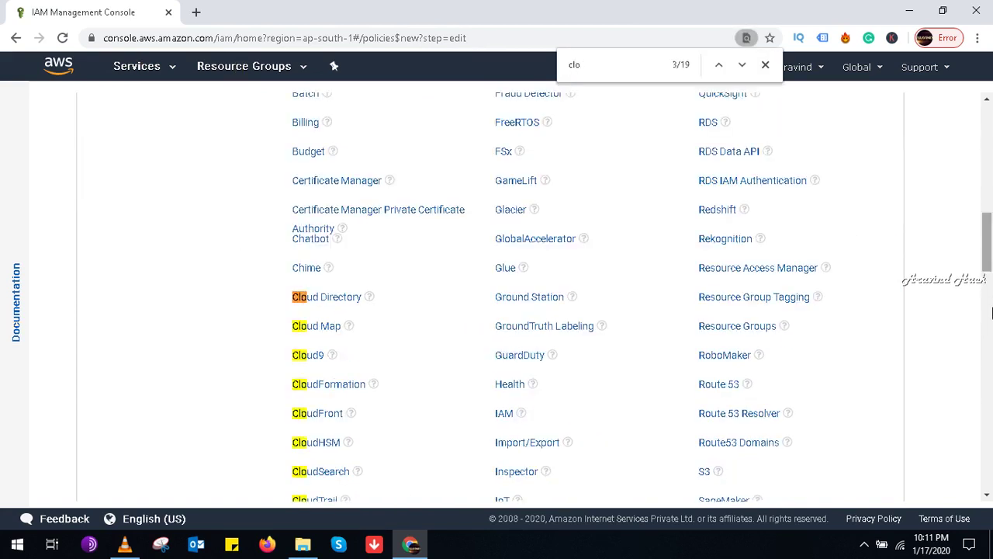
{"action": "type", "text": "udd"}
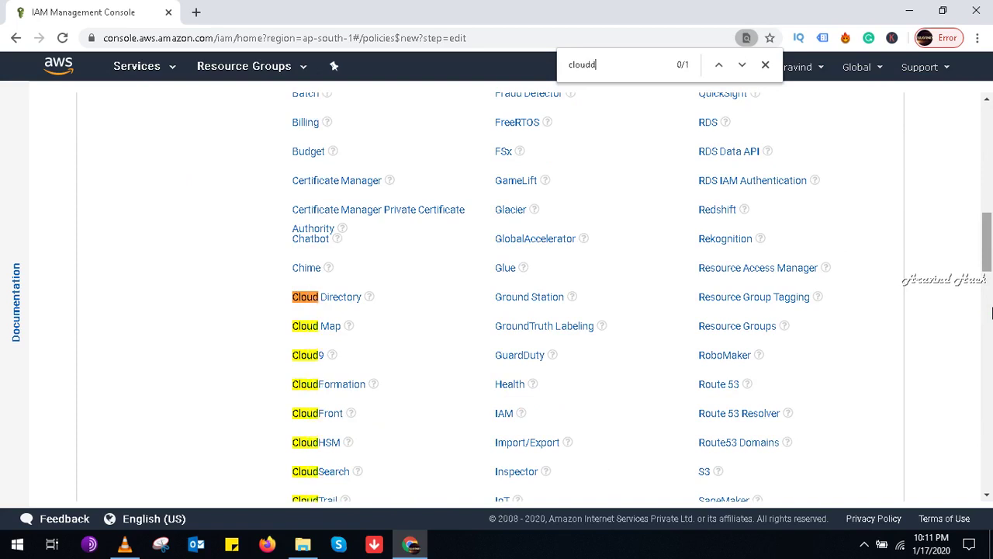
Step: Pick Cloud Directory, allow ListDirectories and expand the List and Read access levels
{"action": "left_click", "coordinate": [356, 301]}
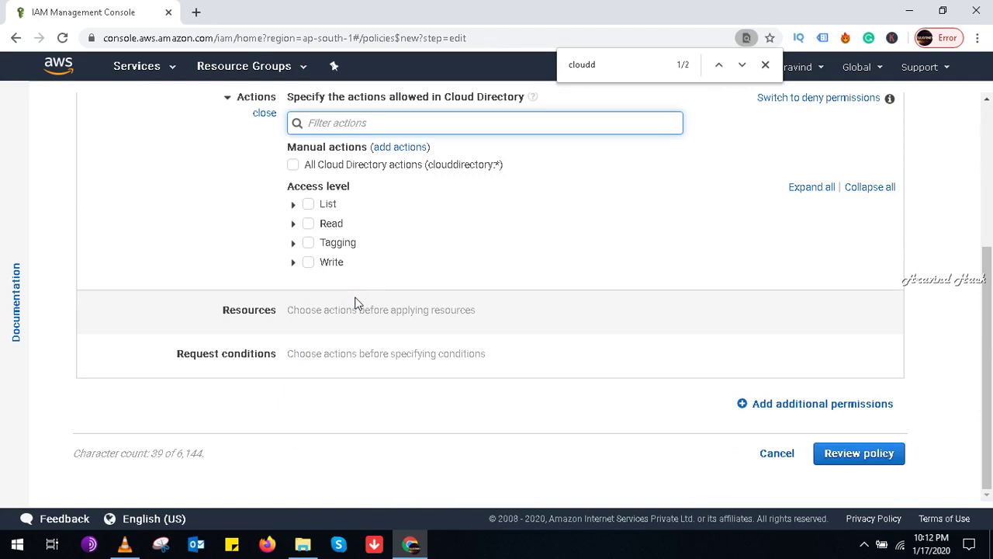
{"action": "left_click", "coordinate": [292, 205]}
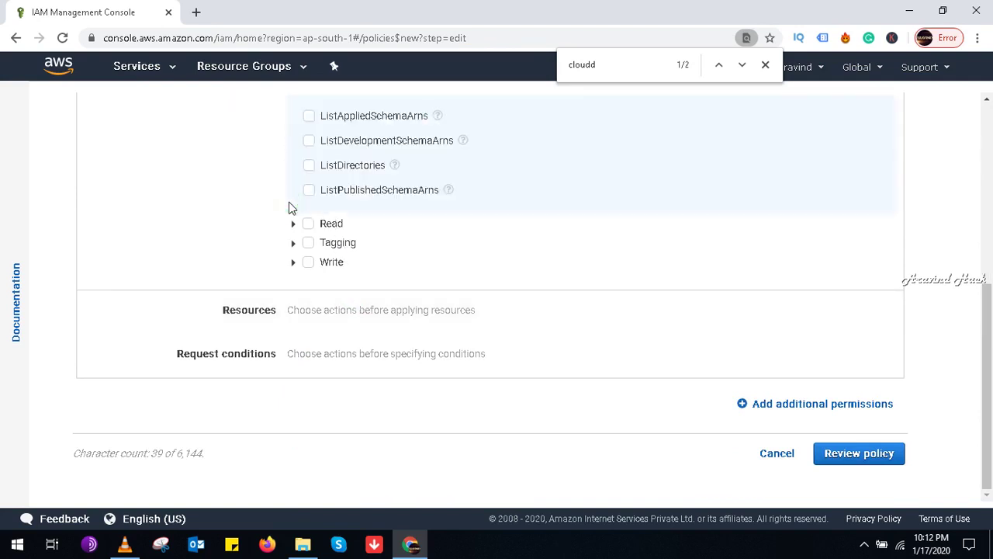
{"action": "left_click", "coordinate": [308, 166]}
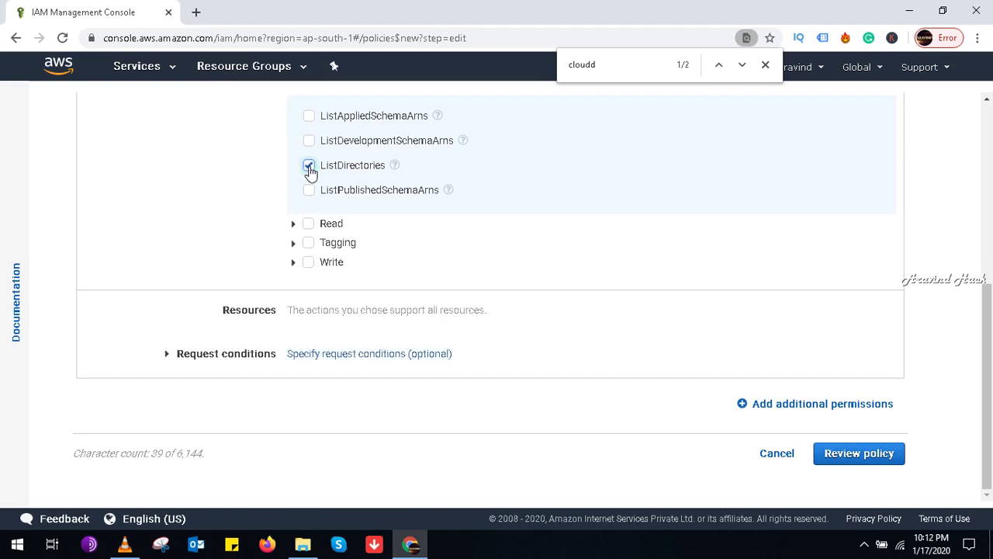
{"action": "left_click", "coordinate": [293, 224]}
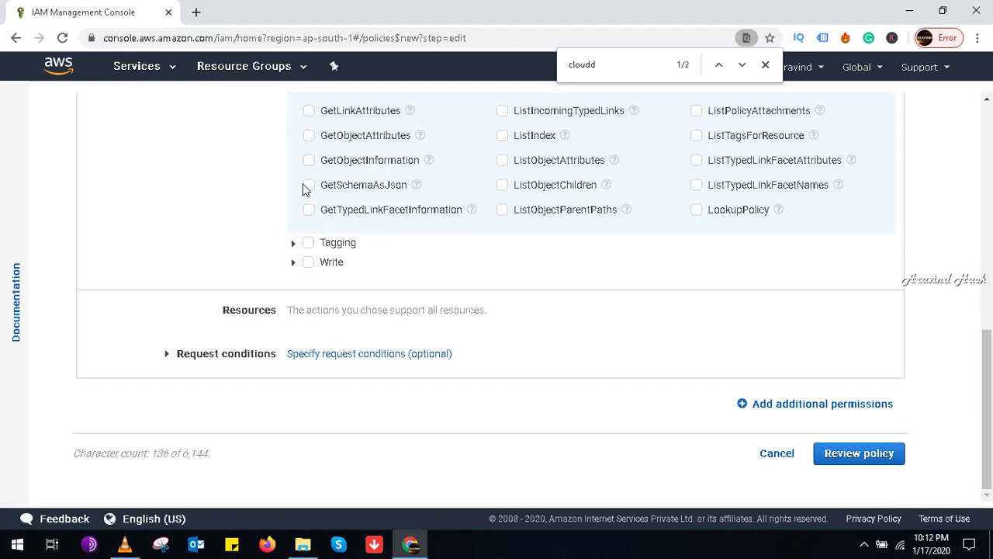
Step: Allow the ListIndex, ListObjectAttributes and ListObjectChildren actions
{"action": "left_click", "coordinate": [502, 137]}
{"action": "left_click", "coordinate": [502, 139]}
{"action": "left_click", "coordinate": [502, 139]}
{"action": "left_click", "coordinate": [502, 141]}
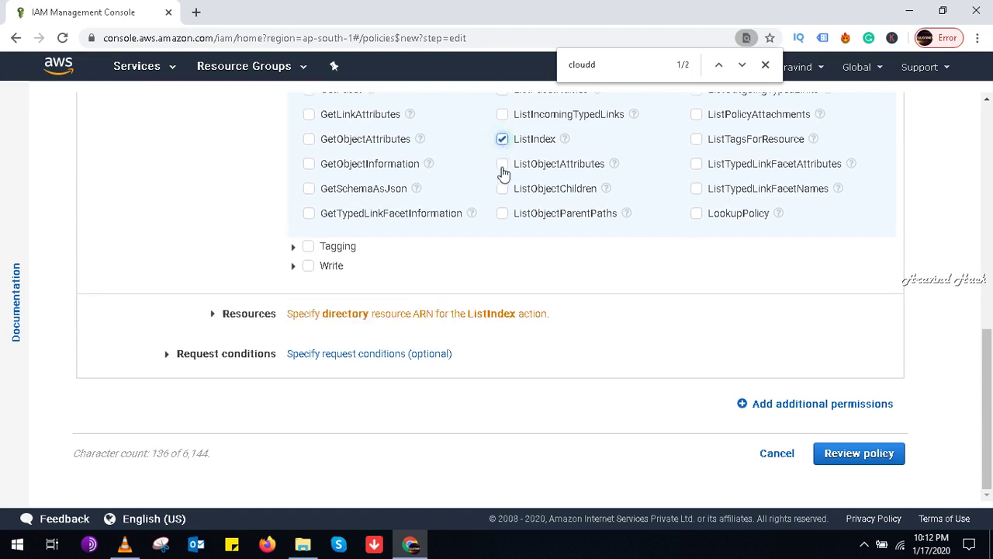
{"action": "left_click", "coordinate": [502, 164]}
{"action": "left_click", "coordinate": [502, 189]}
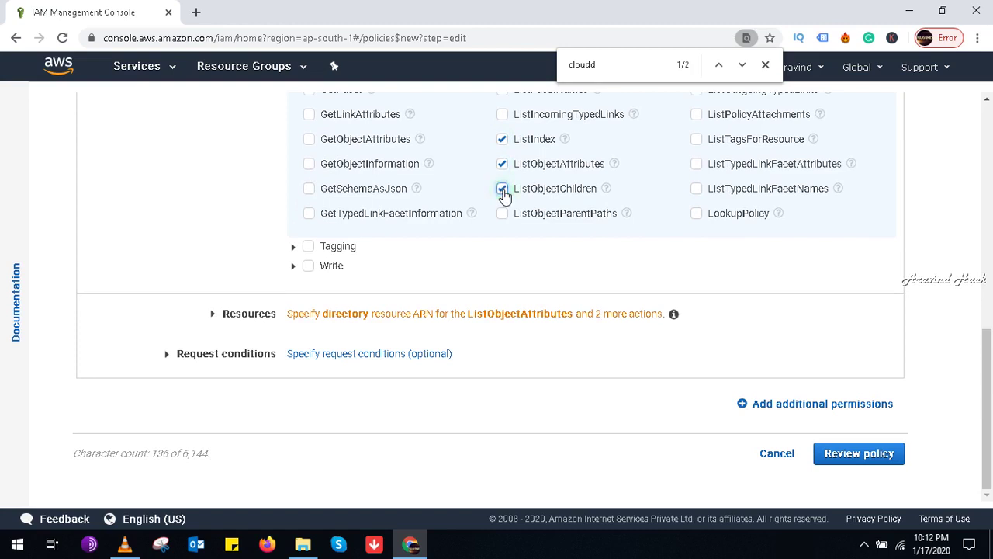
Step: Allow Write actions DeleteDirectory, DeleteFacet, DeleteObject, DeleteSchema, DeleteTypedLinkFacet, DetachFromIndex and DisableDirectory
{"action": "left_click", "coordinate": [293, 264]}
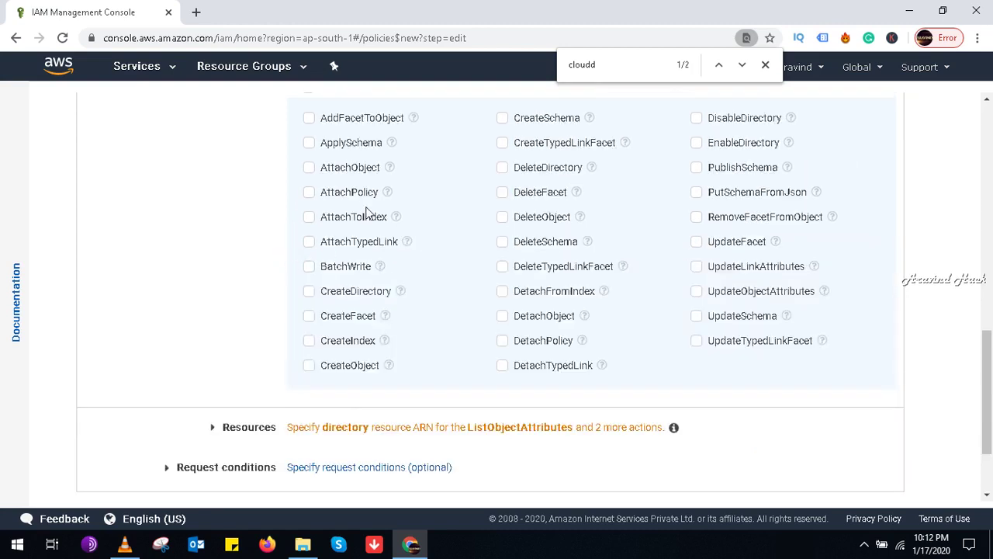
{"action": "left_click", "coordinate": [502, 168]}
{"action": "left_click", "coordinate": [504, 192]}
{"action": "left_click", "coordinate": [503, 218]}
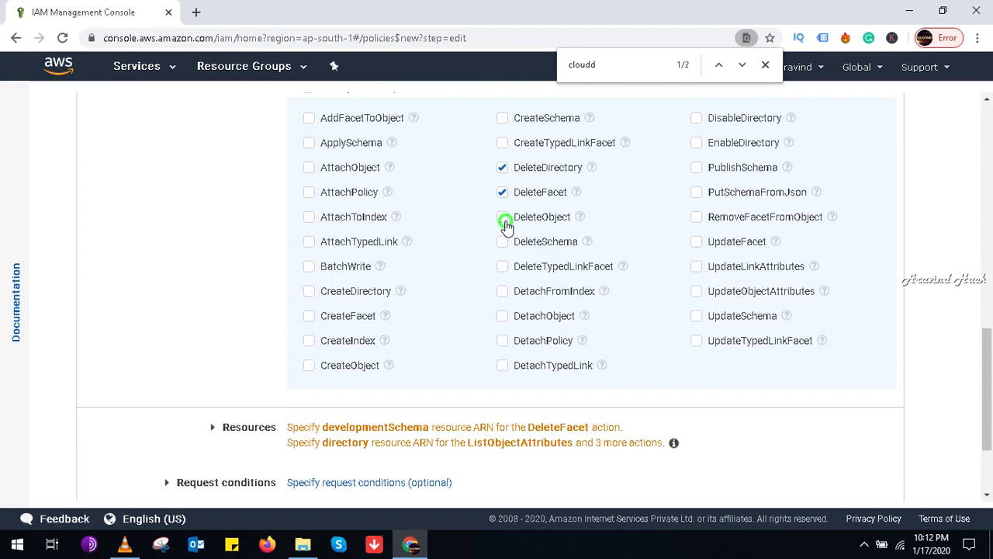
{"action": "left_click", "coordinate": [502, 242]}
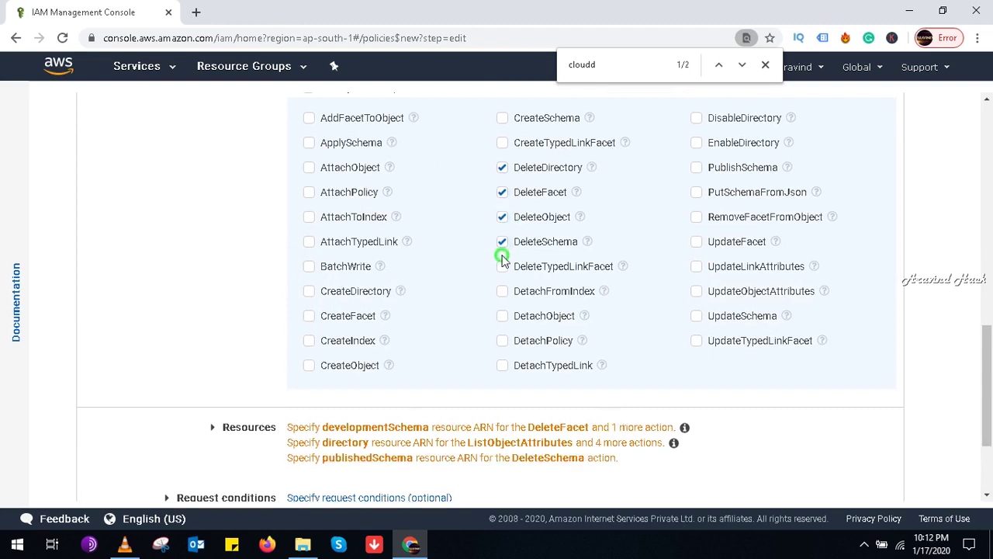
{"action": "left_click", "coordinate": [502, 266]}
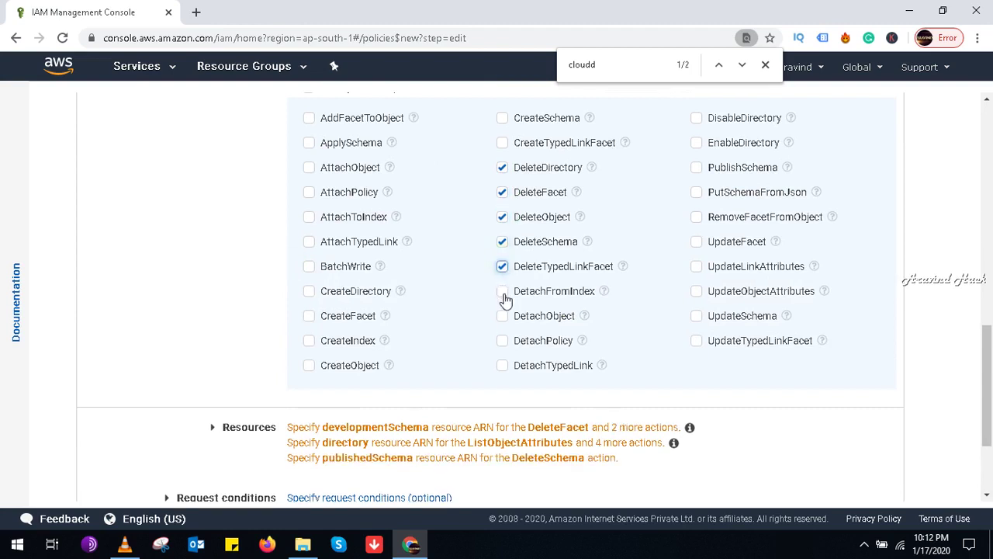
{"action": "left_click", "coordinate": [503, 292]}
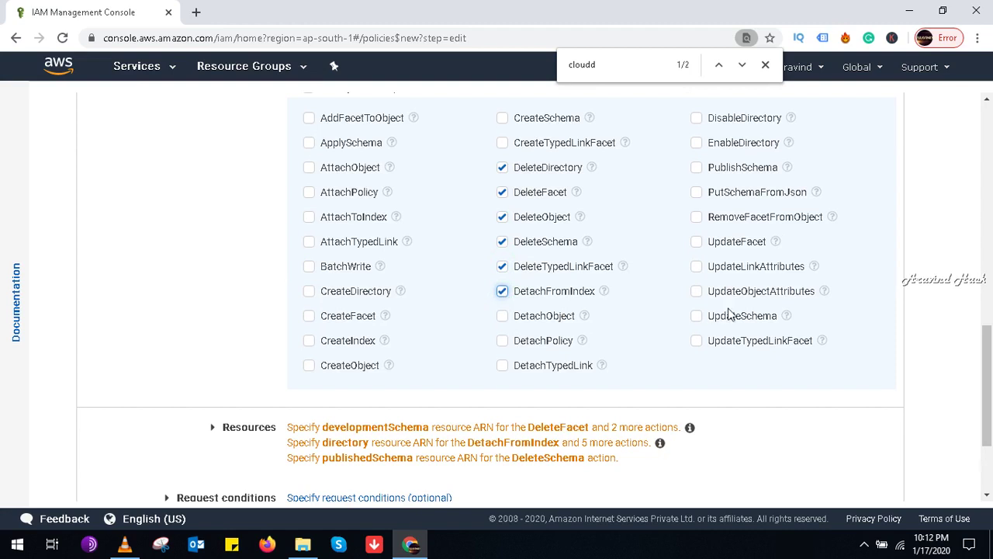
{"action": "left_click", "coordinate": [698, 121]}
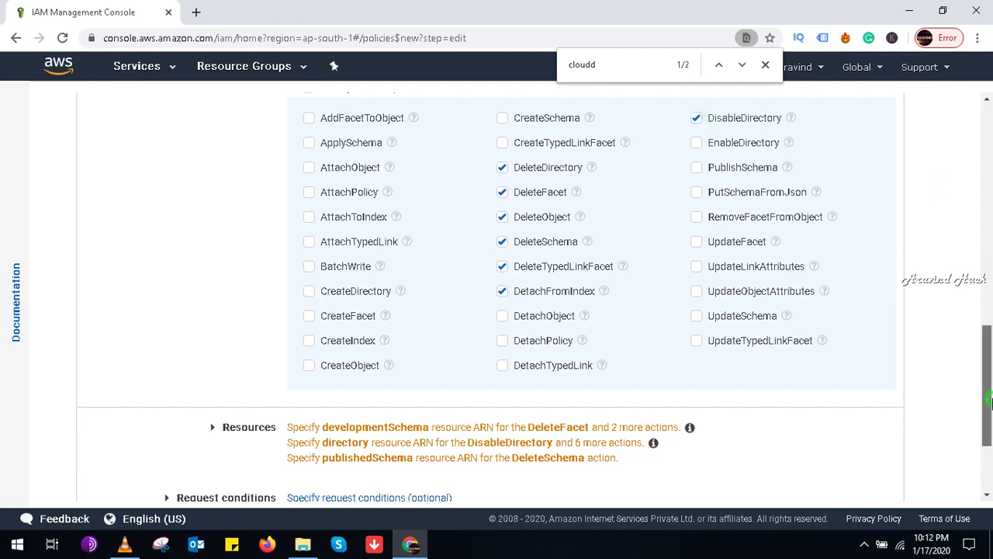
{"action": "scroll", "coordinate": [990, 399], "scroll_direction": "down", "scroll_amount": 3}
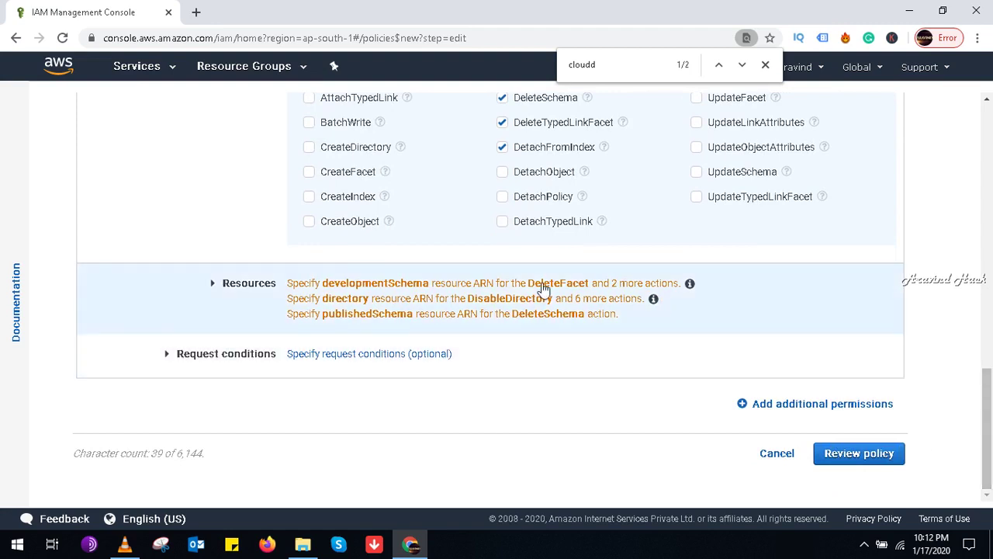
Step: Expand Request conditions, attempt Review policy and scroll through the missing-resource error
{"action": "left_click", "coordinate": [380, 355]}
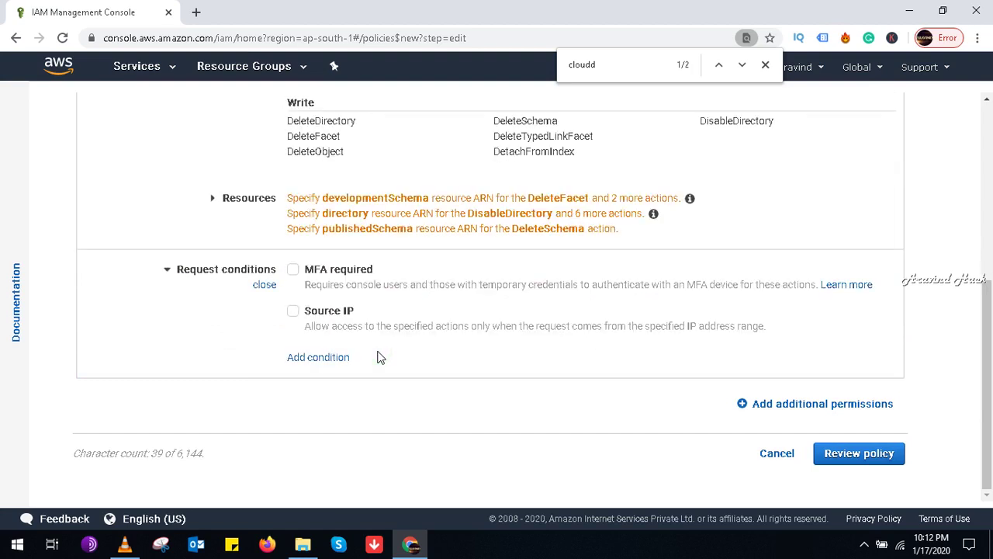
{"action": "left_click", "coordinate": [852, 453]}
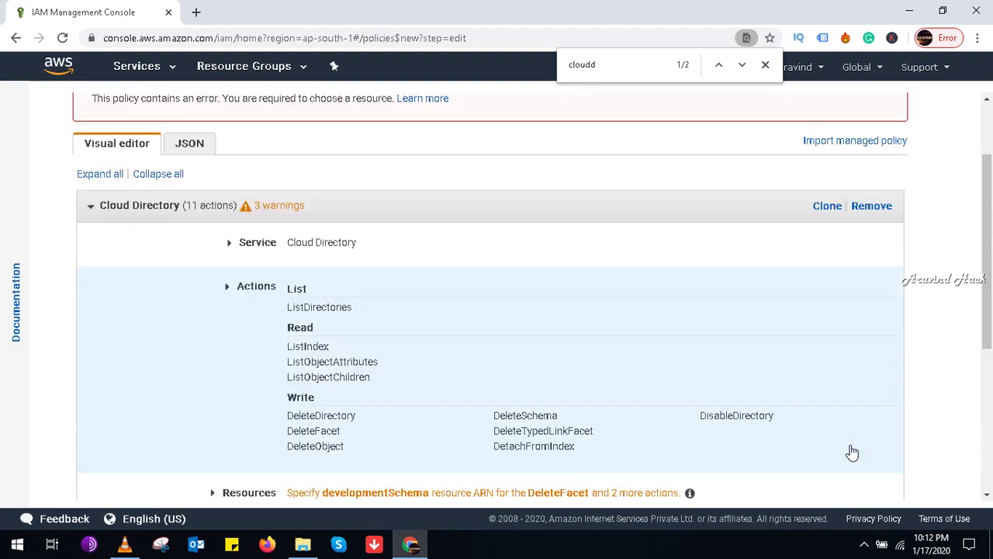
{"action": "left_click_drag", "start_coordinate": [991, 293], "coordinate": [991, 420]}
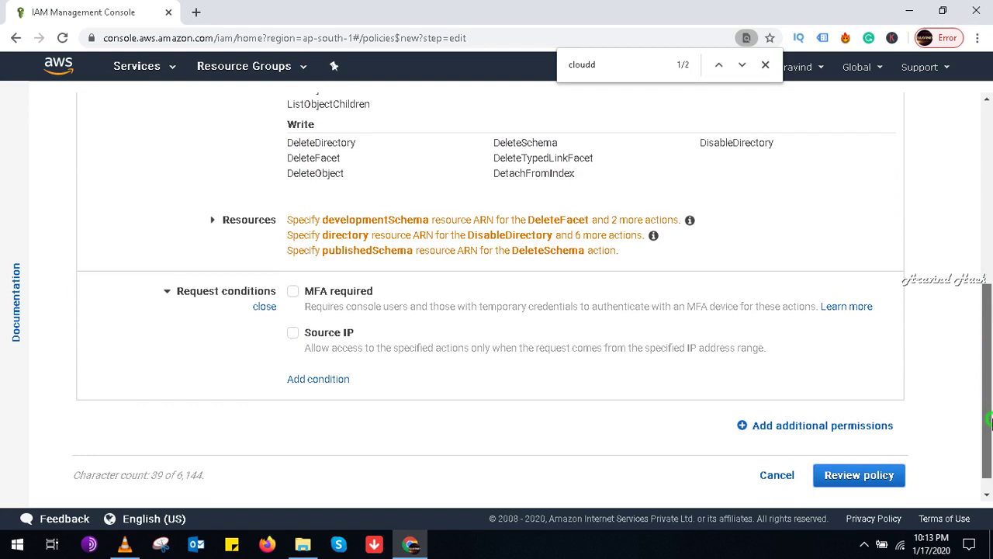
{"action": "left_click_drag", "start_coordinate": [991, 421], "coordinate": [978, 336]}
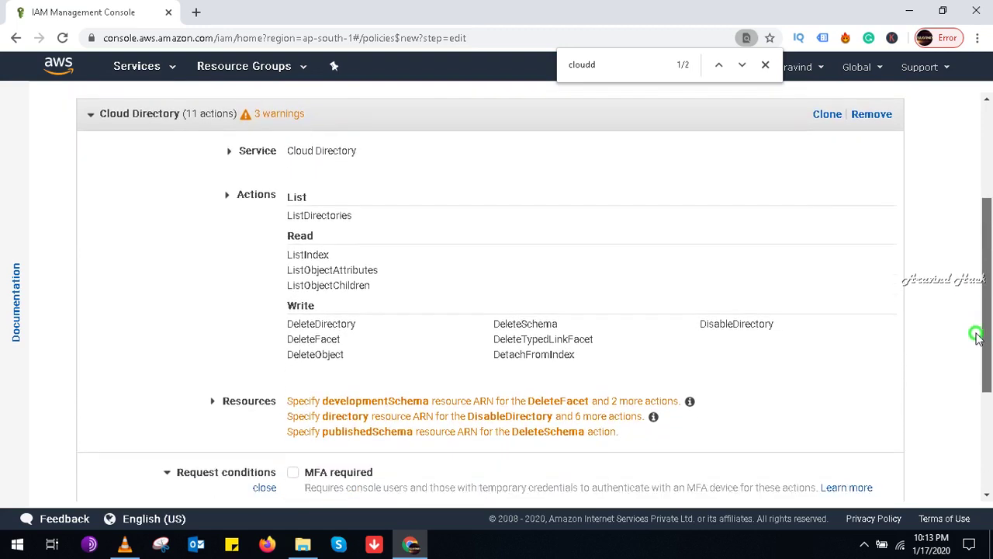
{"action": "left_click_drag", "start_coordinate": [978, 336], "coordinate": [765, 496]}
Step: Cancel the Cloud Directory draft, start a fresh policy and scroll its service list
{"action": "left_click", "coordinate": [779, 454]}
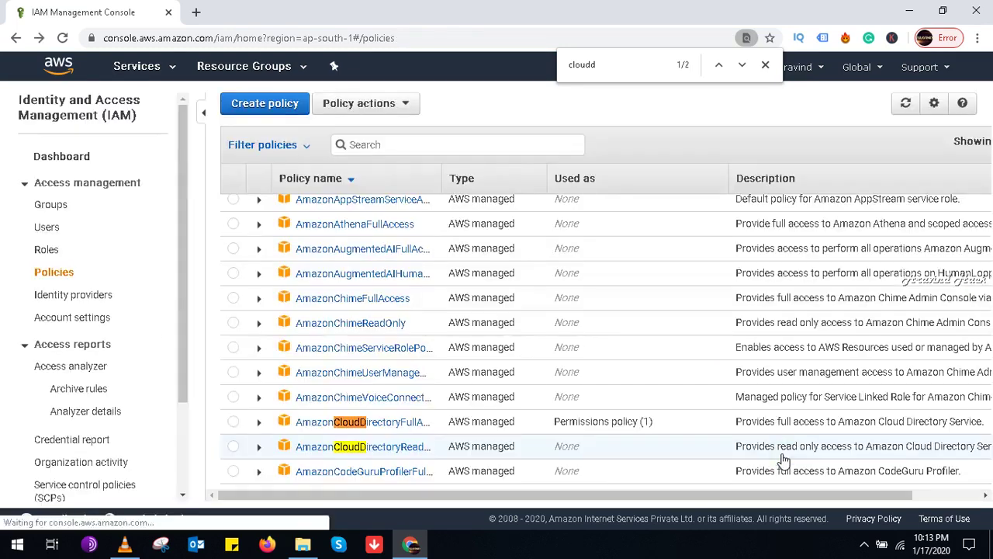
{"action": "left_click", "coordinate": [265, 104]}
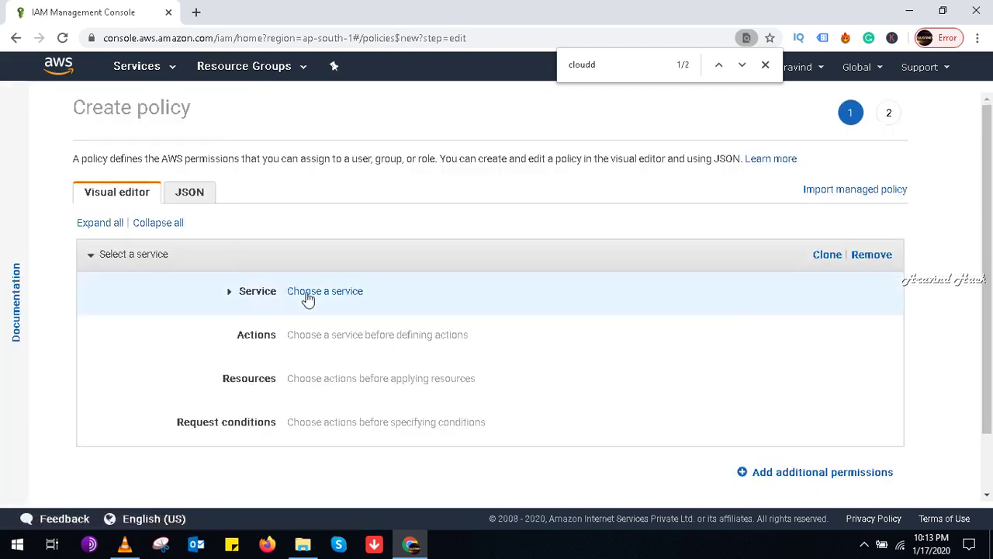
{"action": "left_click", "coordinate": [308, 294]}
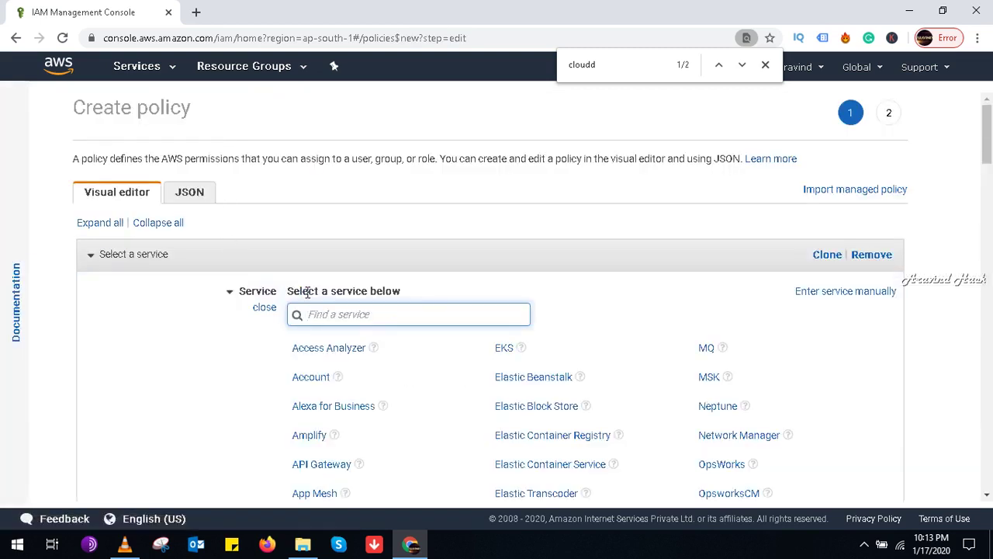
{"action": "left_click", "coordinate": [986, 147]}
{"action": "left_click_drag", "start_coordinate": [986, 147], "coordinate": [990, 273]}
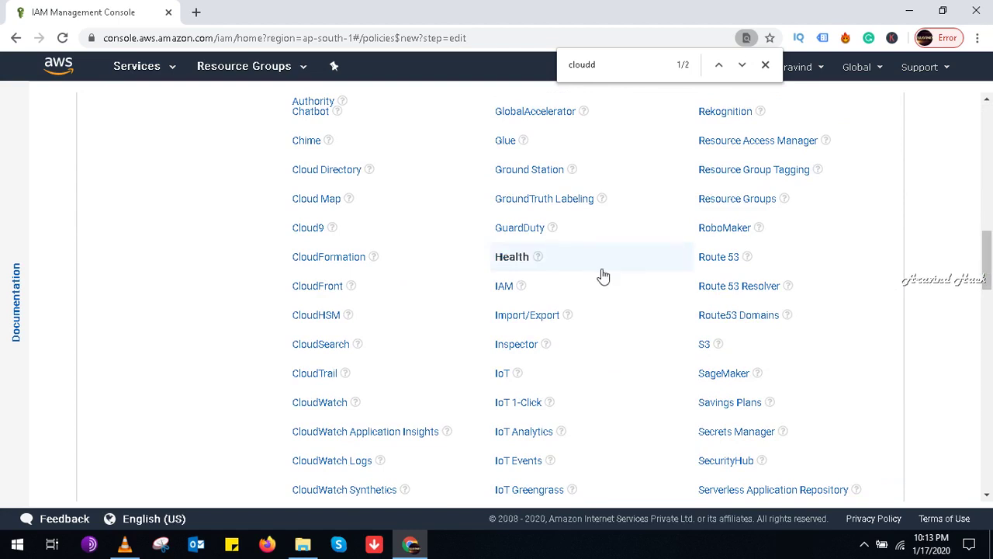
Step: Choose IAM as the service and expand its List and Read action groups
{"action": "left_click", "coordinate": [504, 295]}
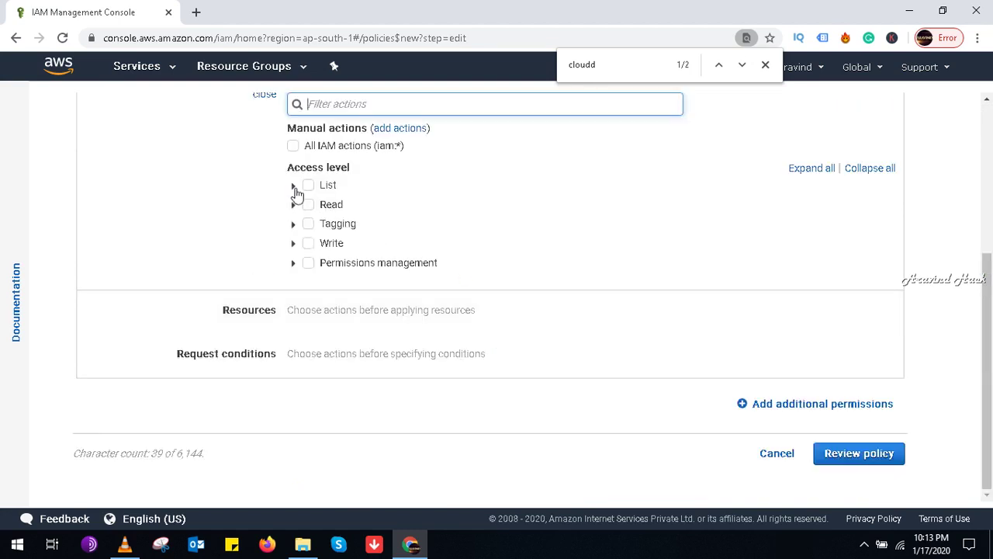
{"action": "left_click", "coordinate": [294, 187]}
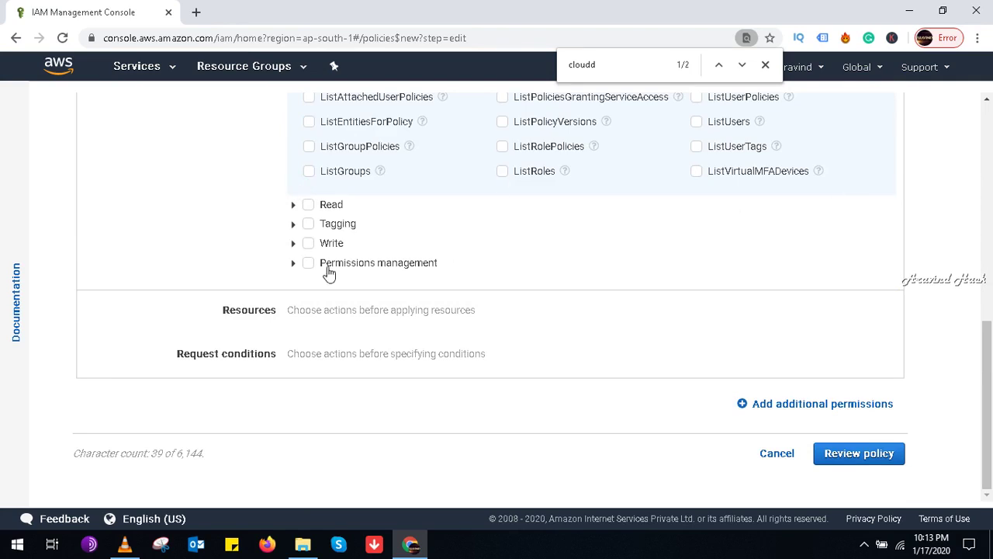
{"action": "left_click", "coordinate": [293, 204]}
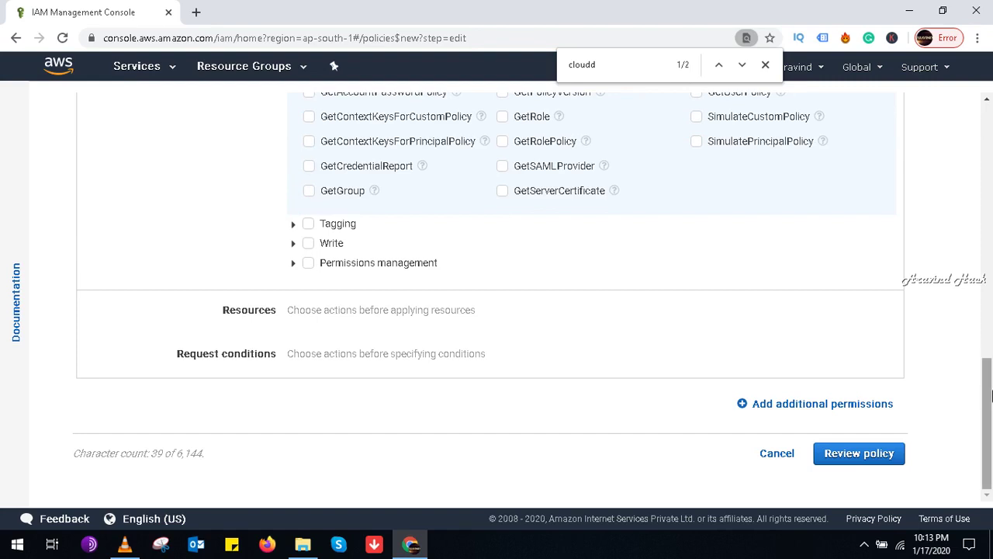
{"action": "left_click_drag", "start_coordinate": [988, 389], "coordinate": [973, 175]}
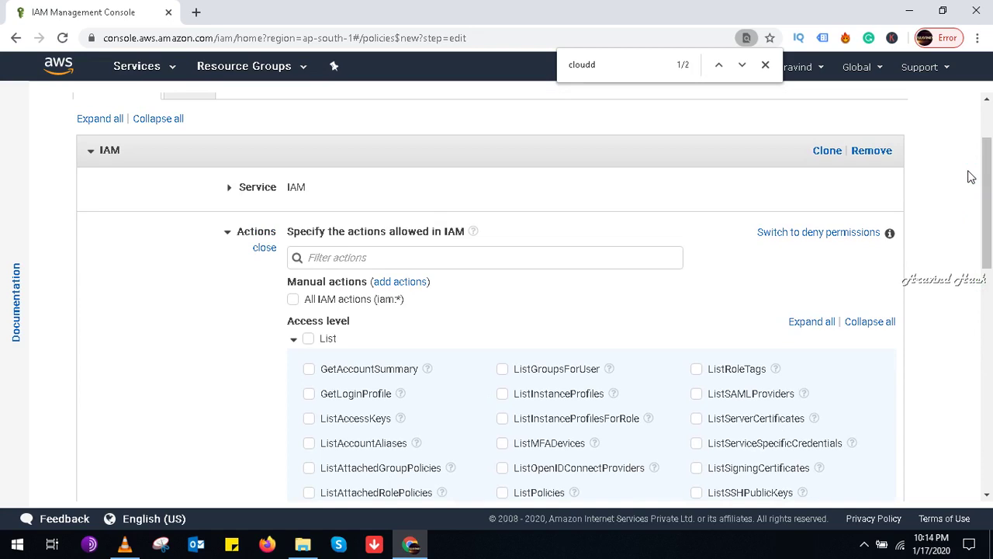
{"action": "left_click", "coordinate": [401, 284]}
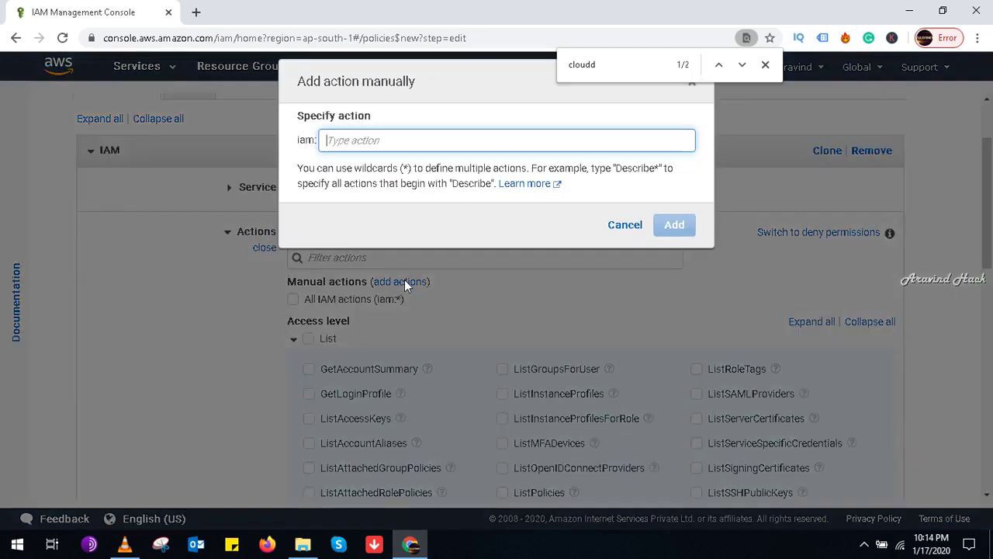
{"action": "type", "text": "deny"}
{"action": "key", "text": "BackSpace"}
{"action": "key", "text": "BackSpace"}
{"action": "key", "text": "BackSpace"}
{"action": "key", "text": "BackSpace"}
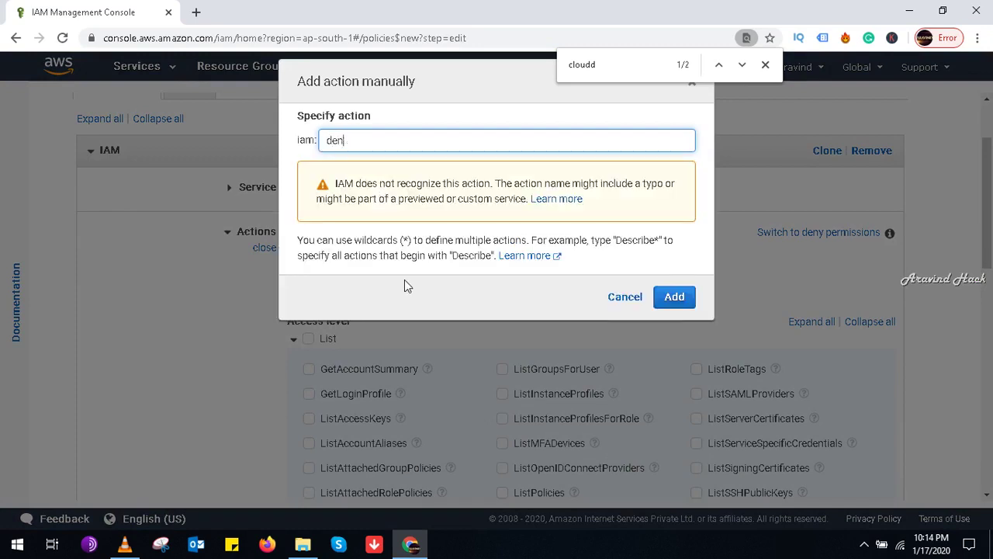
{"action": "type", "text": "allow"}
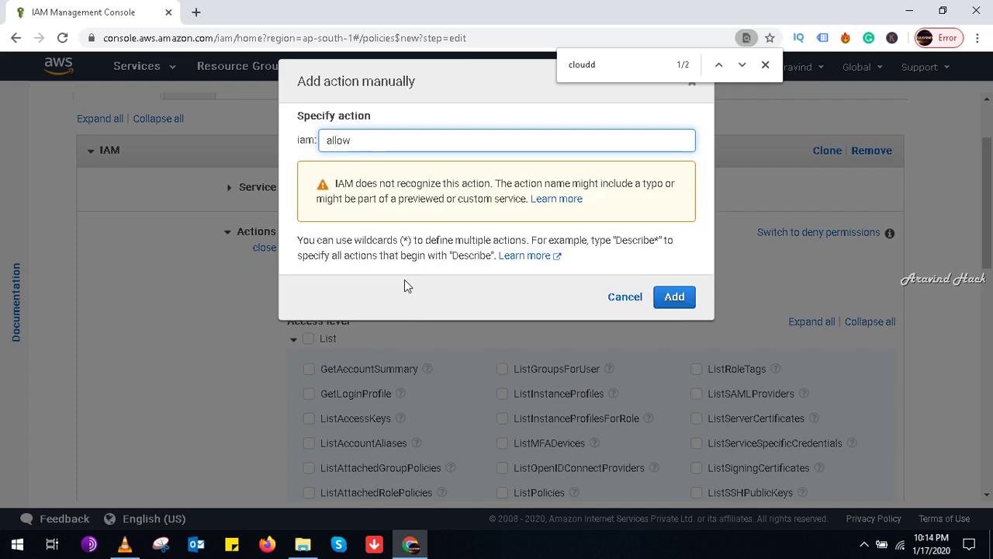
{"action": "key", "text": "BackSpace"}
{"action": "key", "text": "BackSpace"}
{"action": "key", "text": "BackSpace"}
{"action": "key", "text": "BackSpace"}
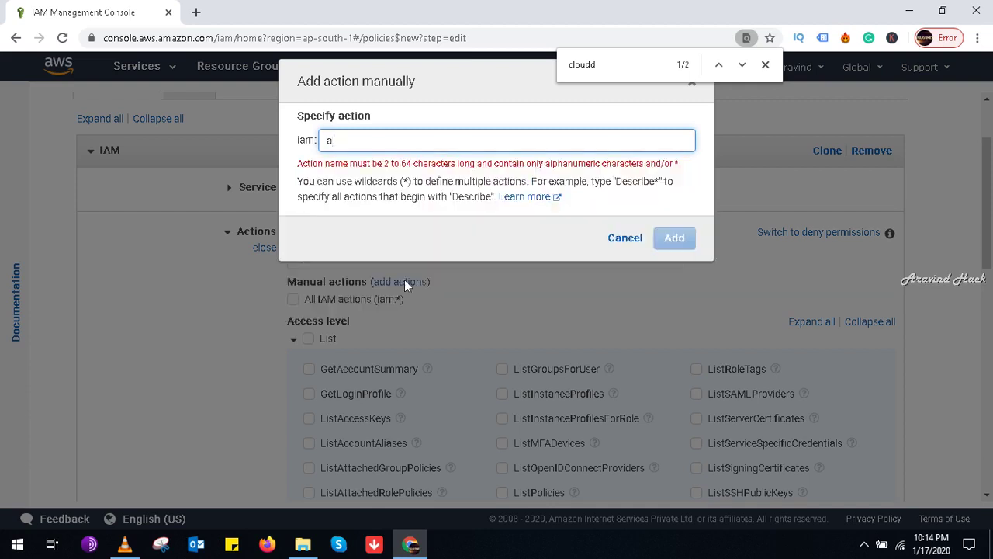
{"action": "key", "text": "BackSpace"}
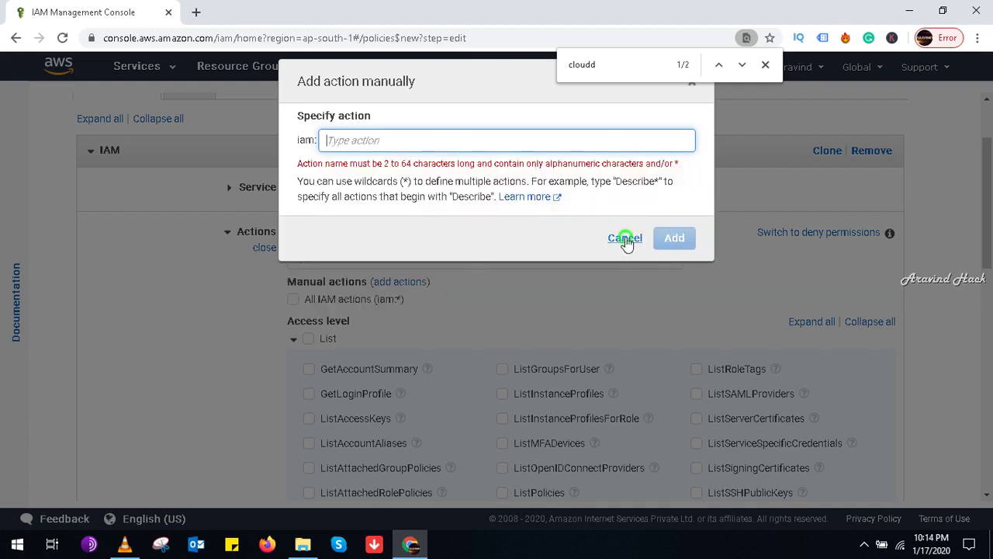
{"action": "left_click", "coordinate": [624, 237]}
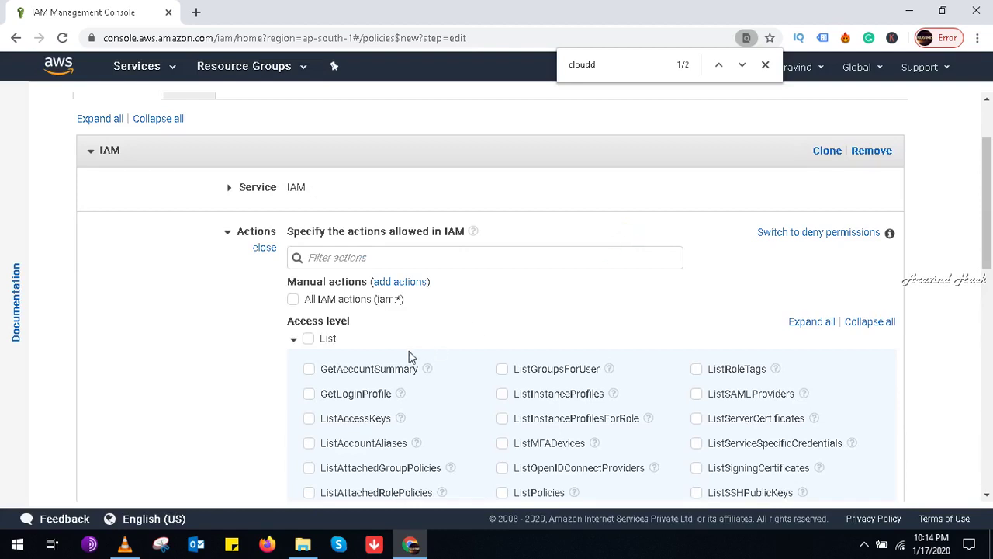
{"action": "left_click_drag", "start_coordinate": [989, 190], "coordinate": [990, 241]}
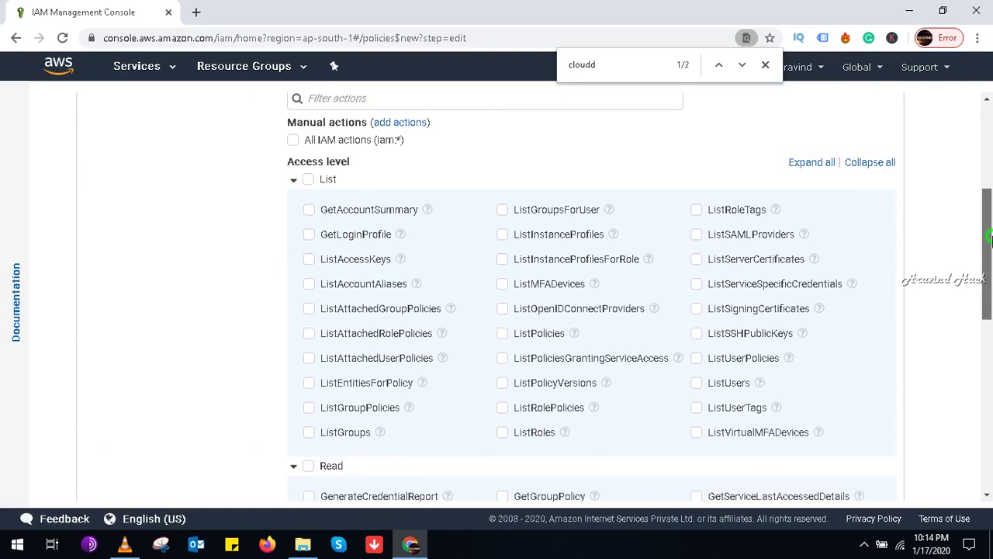
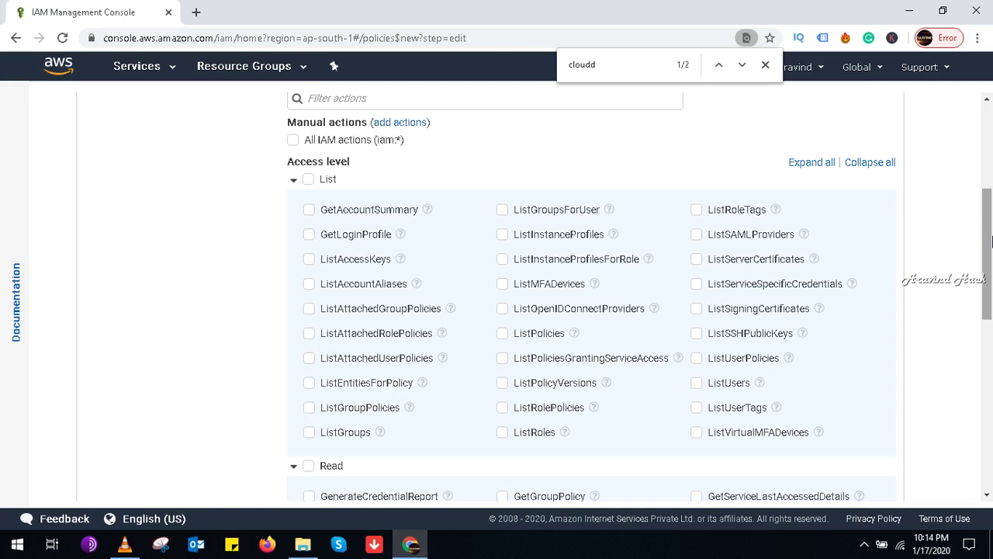
Step: Check and then uncheck ListMFADevices under List, locating it with a page search for 'mfa'
{"action": "left_click_drag", "start_coordinate": [990, 242], "coordinate": [990, 256]}
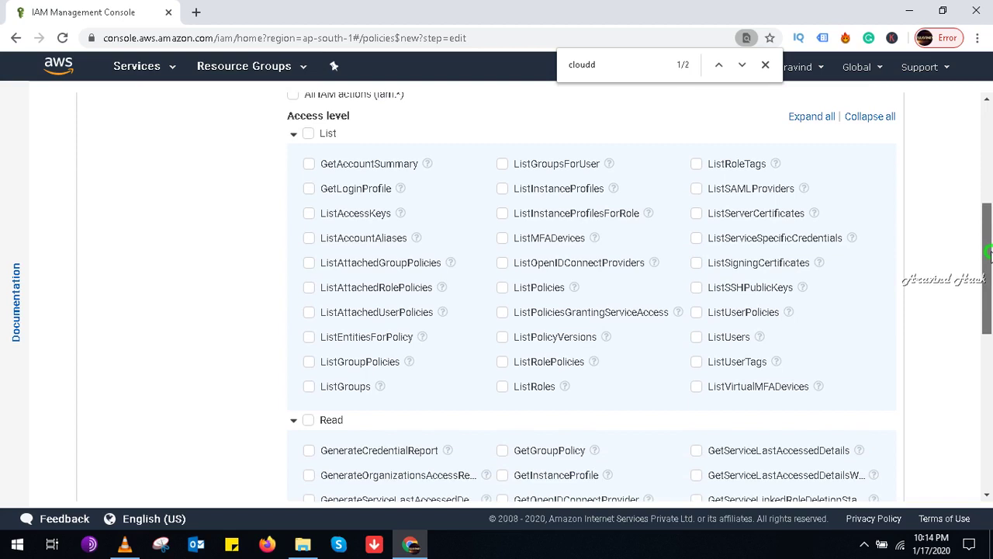
{"action": "left_click_drag", "start_coordinate": [990, 256], "coordinate": [991, 264]}
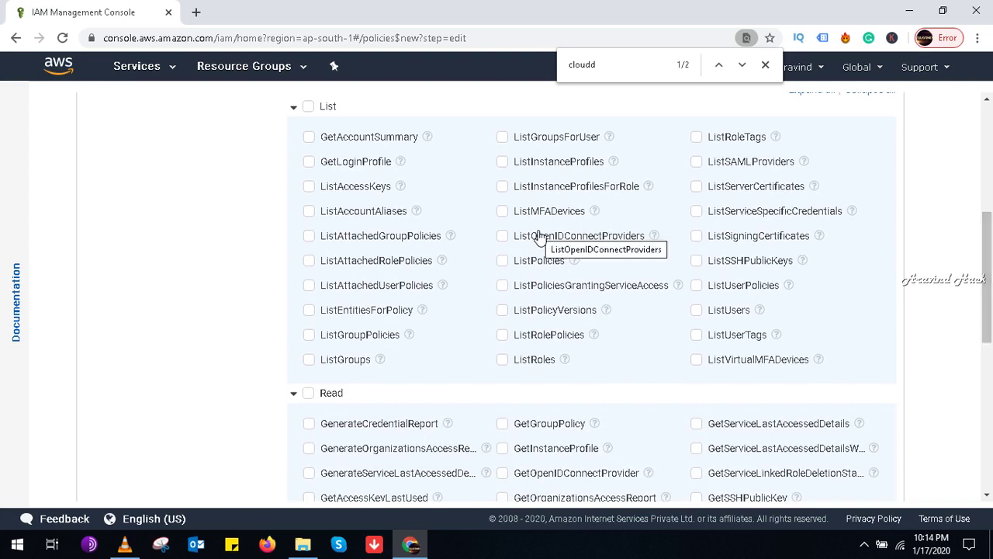
{"action": "left_click", "coordinate": [502, 212]}
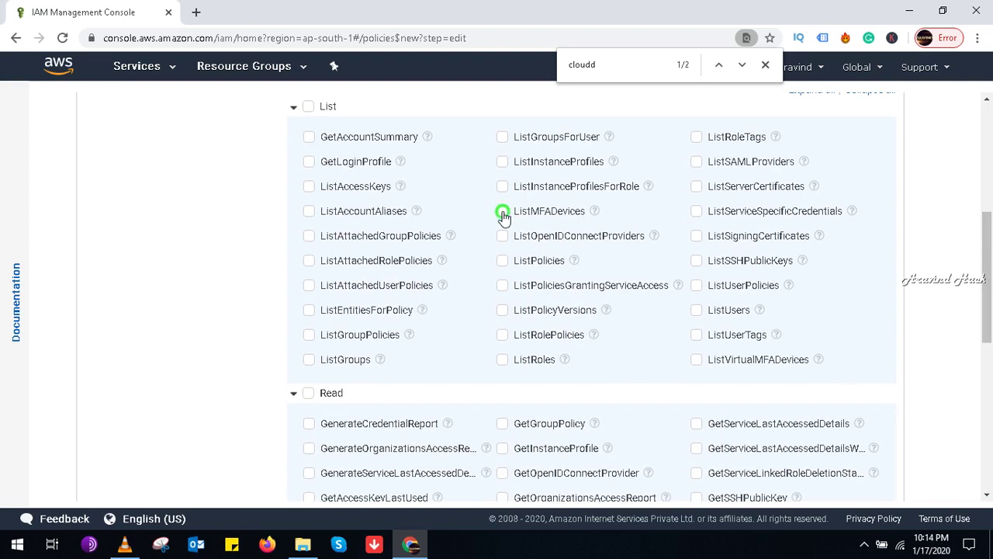
{"action": "left_click_drag", "start_coordinate": [991, 280], "coordinate": [988, 320]}
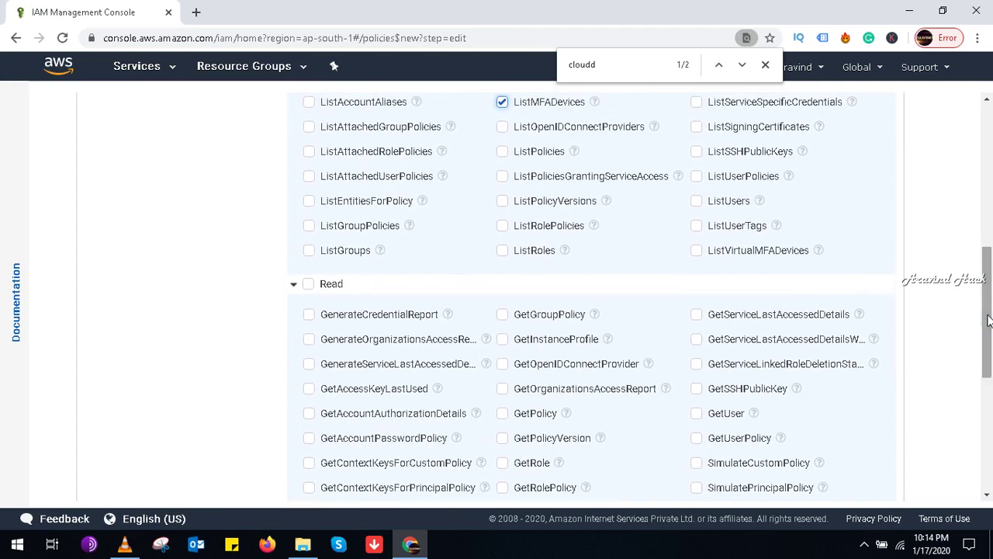
{"action": "key", "text": "ctrl+f"}
{"action": "type", "text": "mfa"}
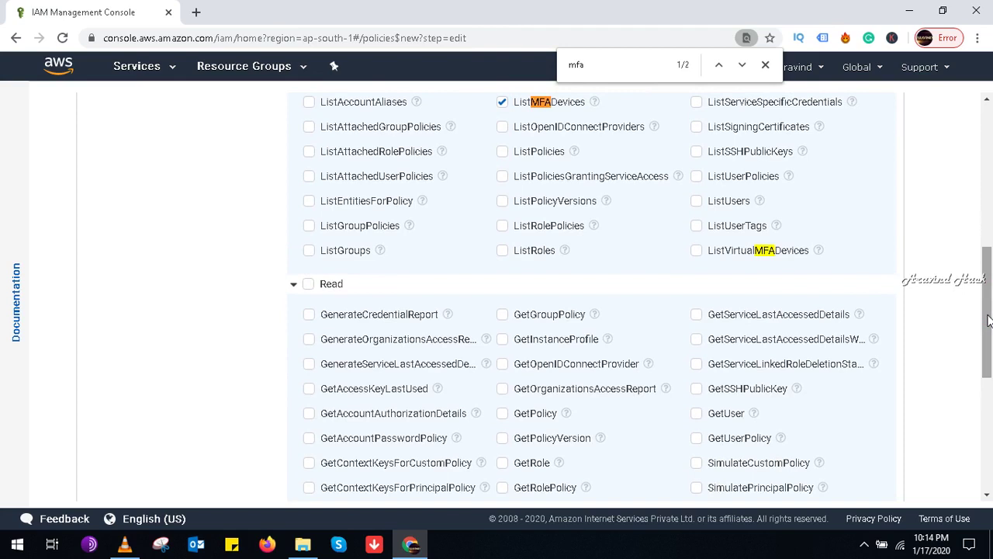
{"action": "left_click_drag", "start_coordinate": [988, 320], "coordinate": [984, 262]}
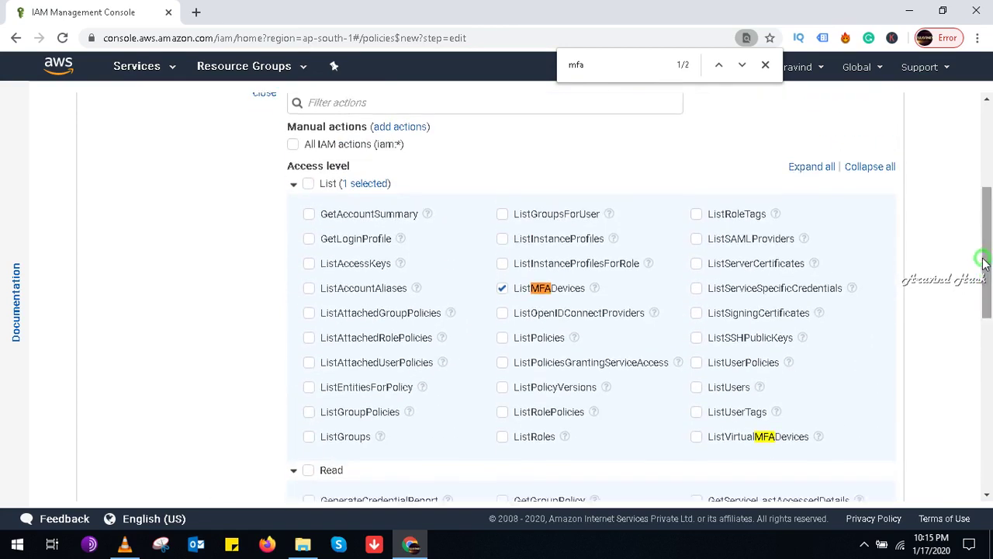
{"action": "left_click", "coordinate": [502, 289]}
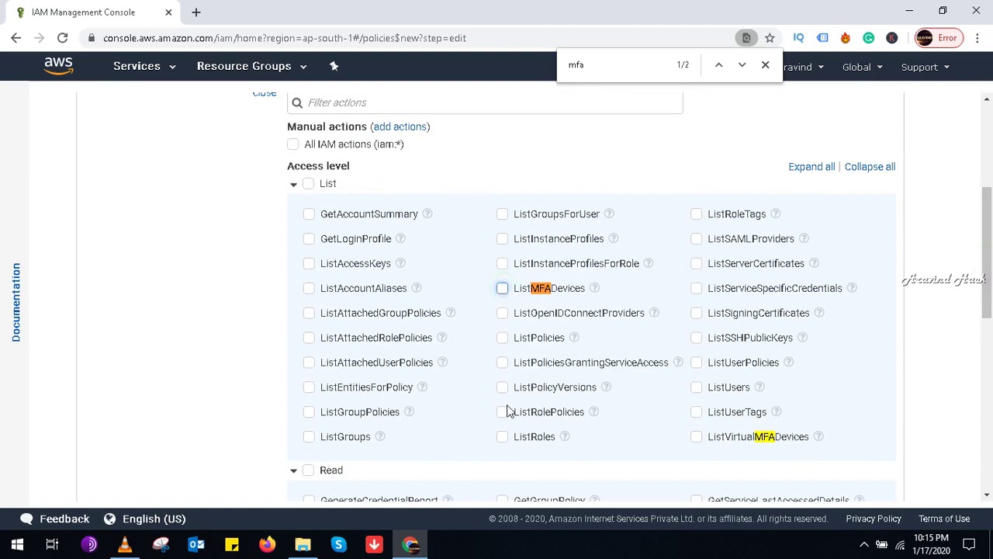
Step: Allow the ListUsers action under List, searching the page for 'users'
{"action": "left_click", "coordinate": [698, 388]}
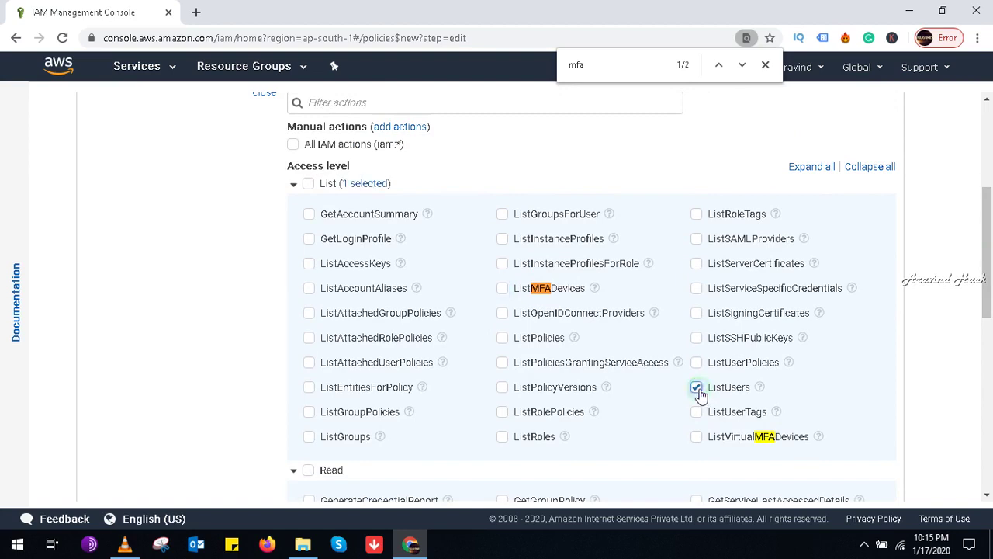
{"action": "double_click", "coordinate": [595, 67]}
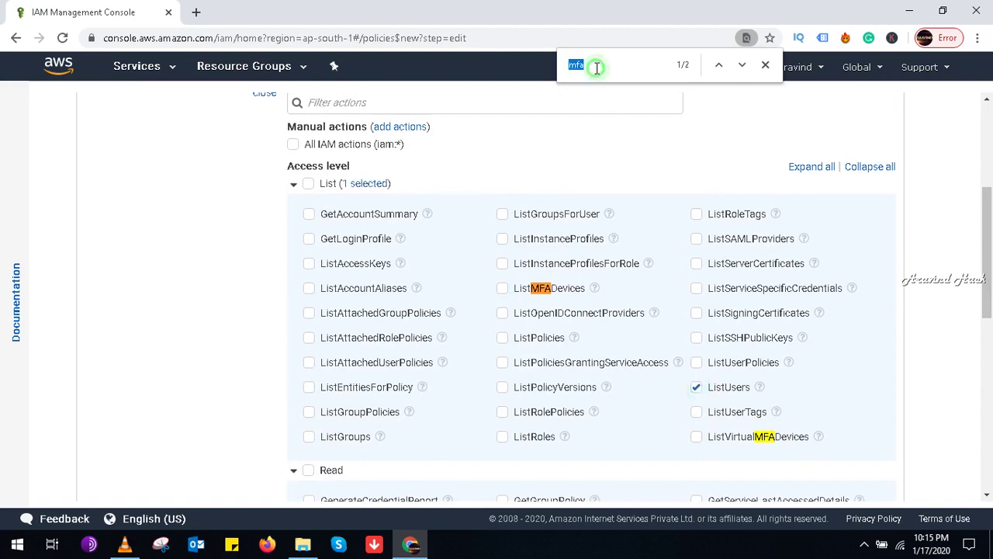
{"action": "key", "text": "BackSpace"}
{"action": "type", "text": "users"}
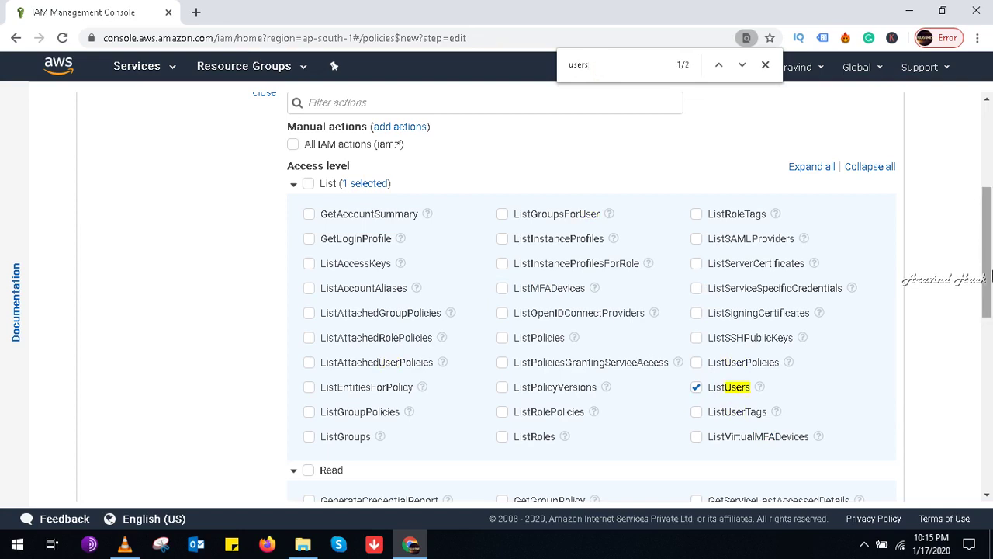
{"action": "left_click_drag", "start_coordinate": [990, 275], "coordinate": [990, 378]}
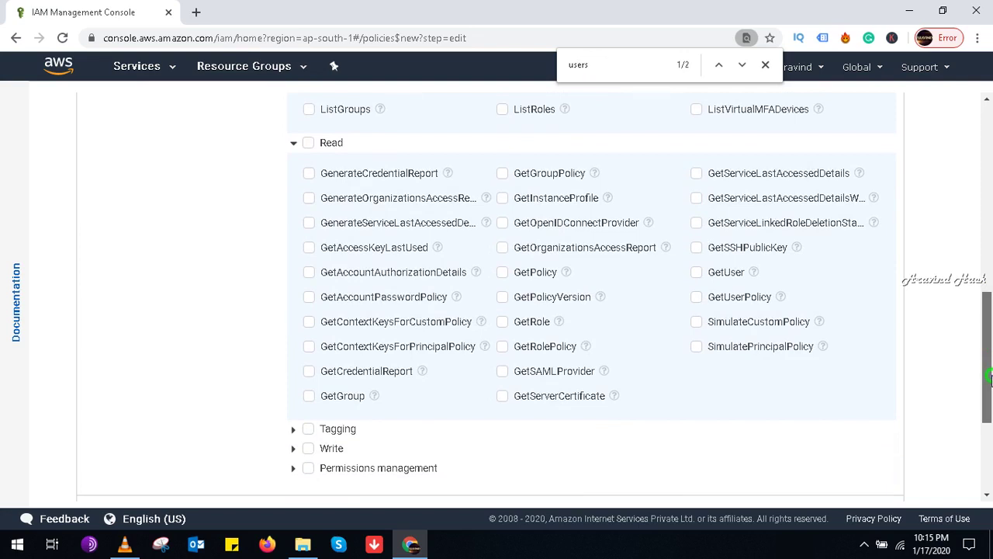
{"action": "scroll", "coordinate": [990, 378], "scroll_direction": "down", "scroll_amount": 1}
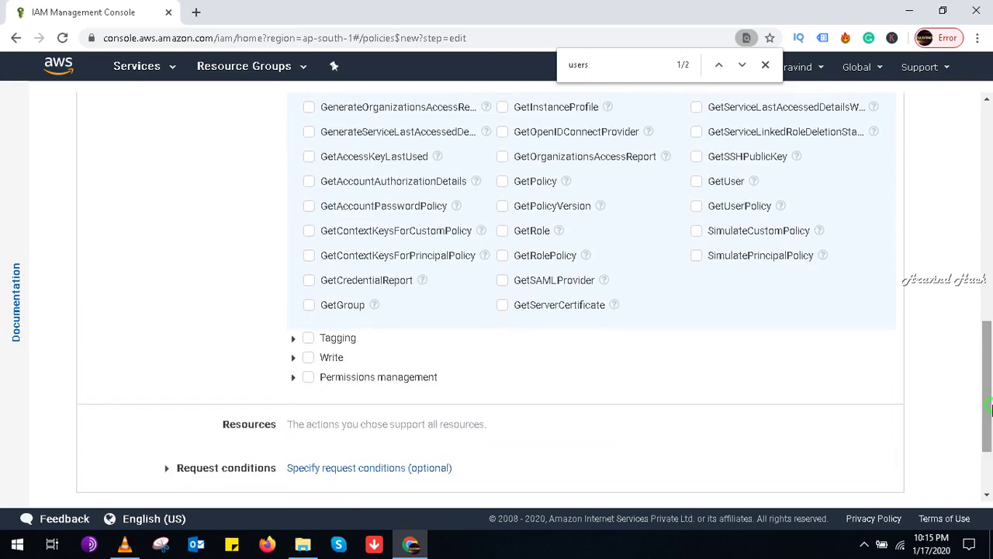
Step: Allow TagRole under Tagging and expand the Write access level
{"action": "left_click", "coordinate": [293, 341]}
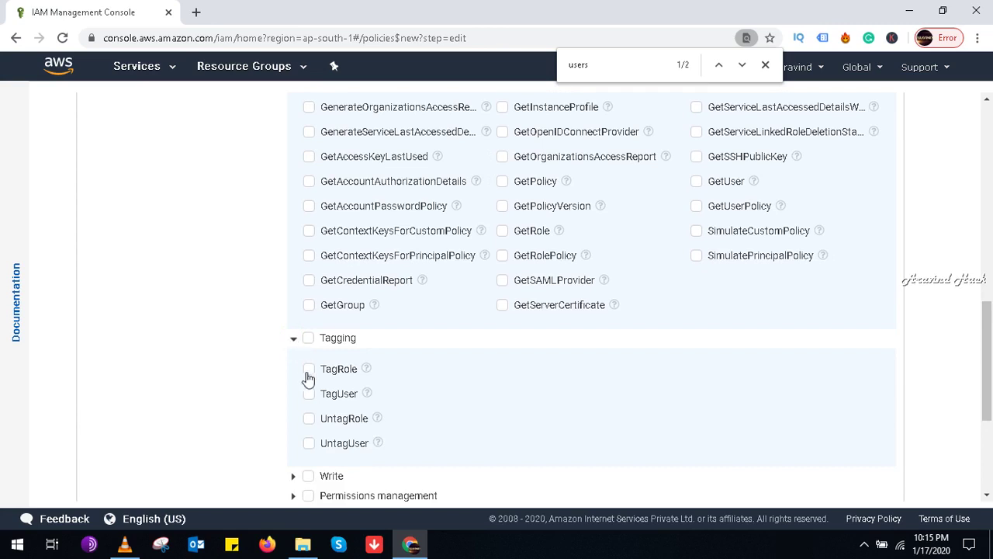
{"action": "left_click", "coordinate": [308, 369]}
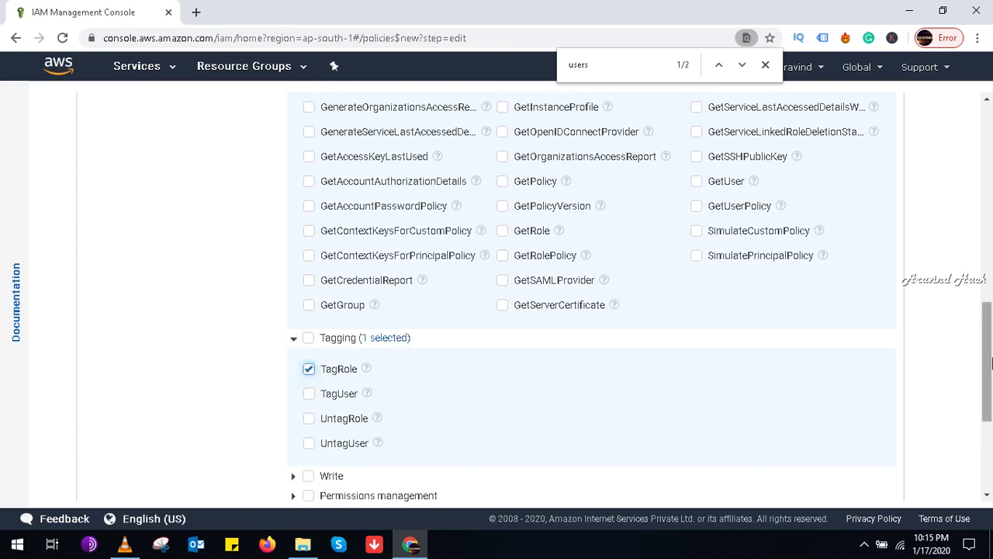
{"action": "scroll", "coordinate": [280, 200], "scroll_direction": "down", "scroll_amount": 3}
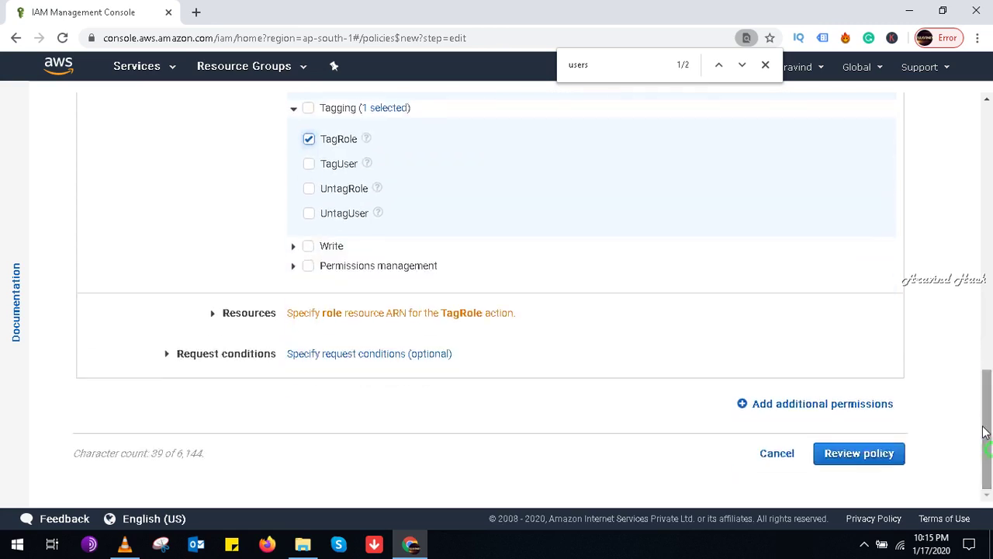
{"action": "left_click", "coordinate": [293, 246]}
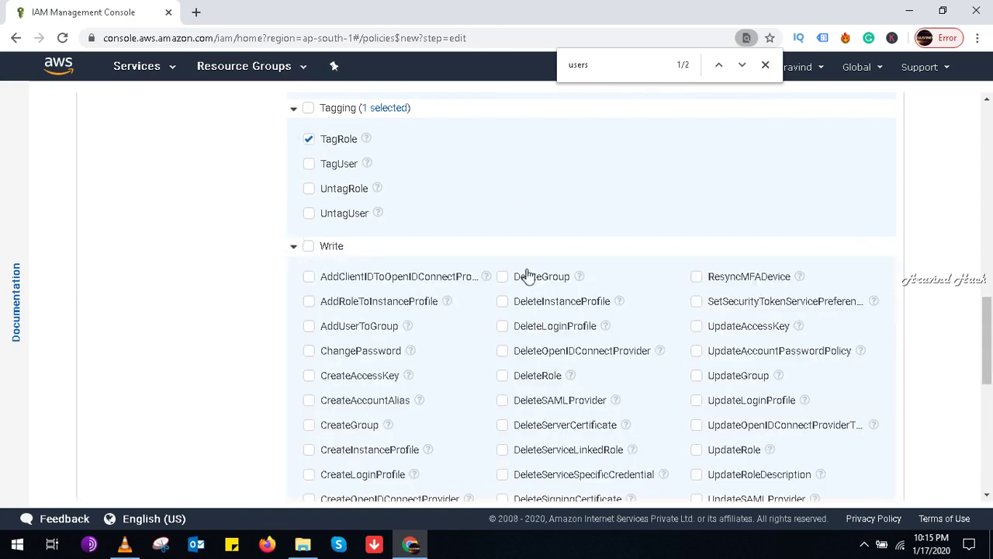
{"action": "left_click", "coordinate": [740, 64]}
{"action": "left_click", "coordinate": [741, 65]}
{"action": "left_click", "coordinate": [741, 66]}
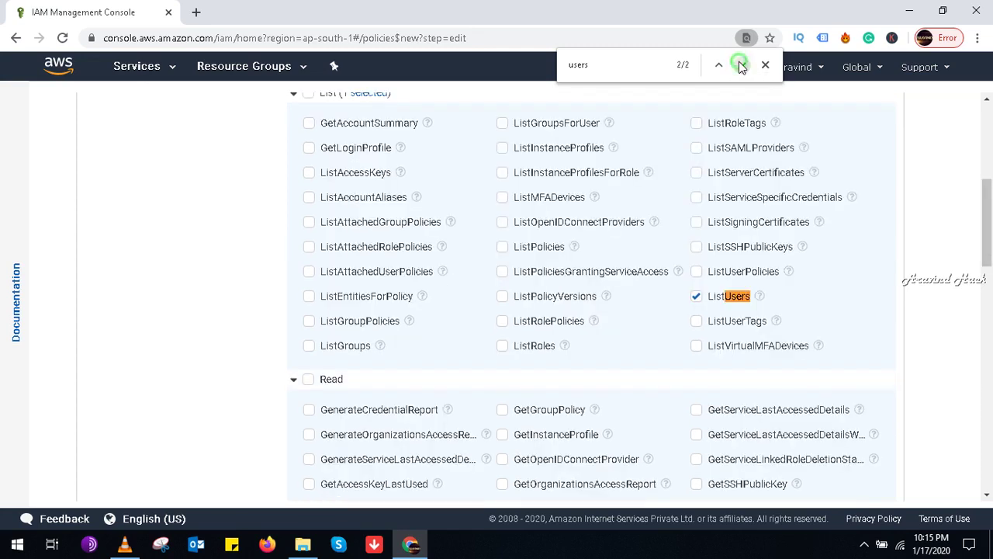
{"action": "left_click_drag", "start_coordinate": [991, 213], "coordinate": [989, 436]}
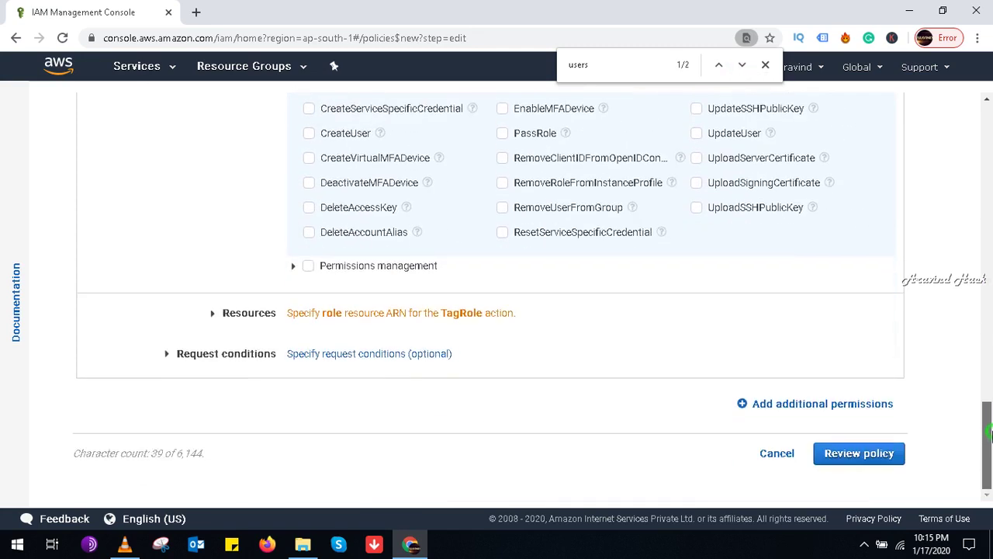
Step: Allow DeletePolicyVersion, DeleteRolePermissionsBoundary, DeleteRolePolicy, DeleteUserPermissionsBoundary and DeleteUserPolicy under Permissions management
{"action": "left_click", "coordinate": [293, 266]}
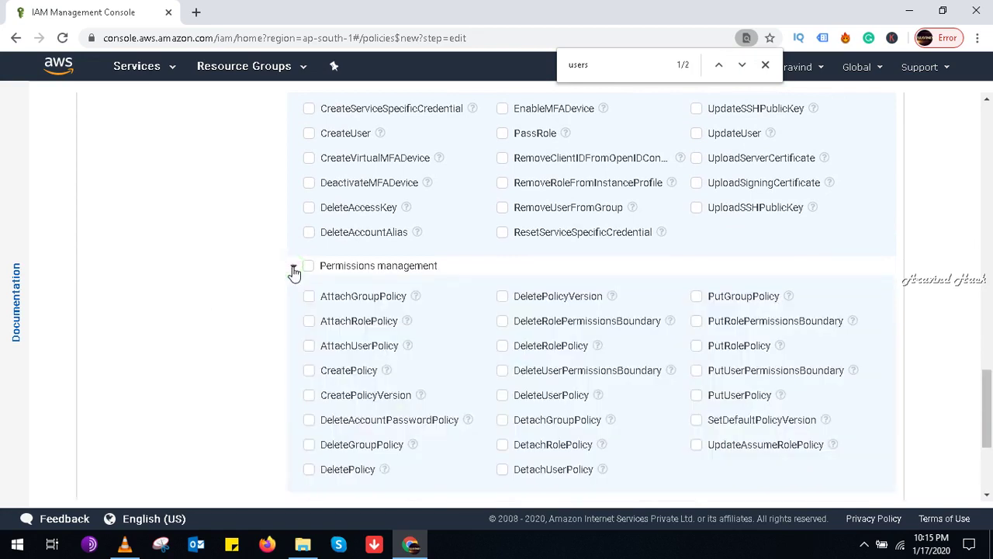
{"action": "left_click", "coordinate": [501, 297]}
{"action": "left_click", "coordinate": [504, 322]}
{"action": "left_click", "coordinate": [504, 347]}
{"action": "left_click", "coordinate": [504, 372]}
{"action": "left_click", "coordinate": [502, 399]}
{"action": "scroll", "coordinate": [892, 411], "scroll_direction": "up", "scroll_amount": 5}
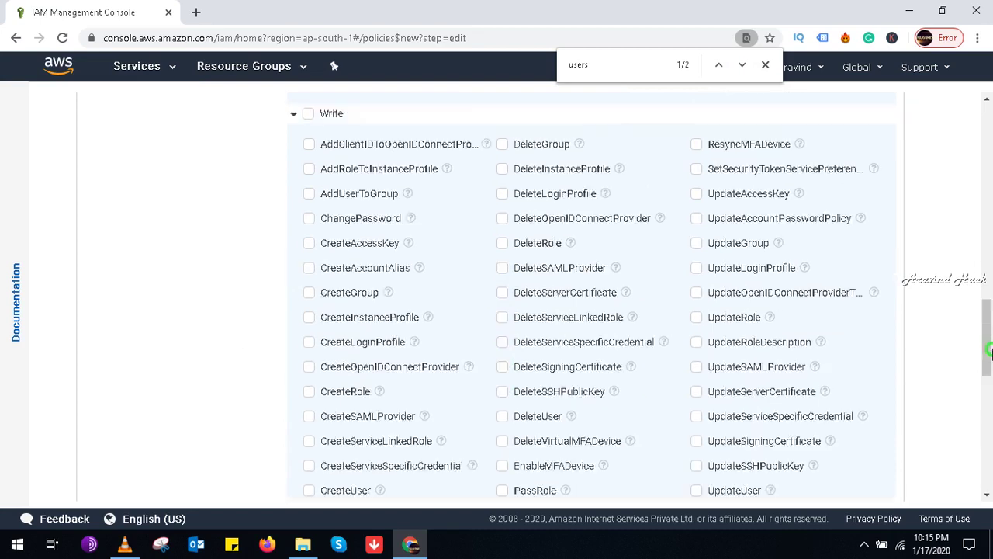
{"action": "left_click_drag", "start_coordinate": [990, 354], "coordinate": [990, 467]}
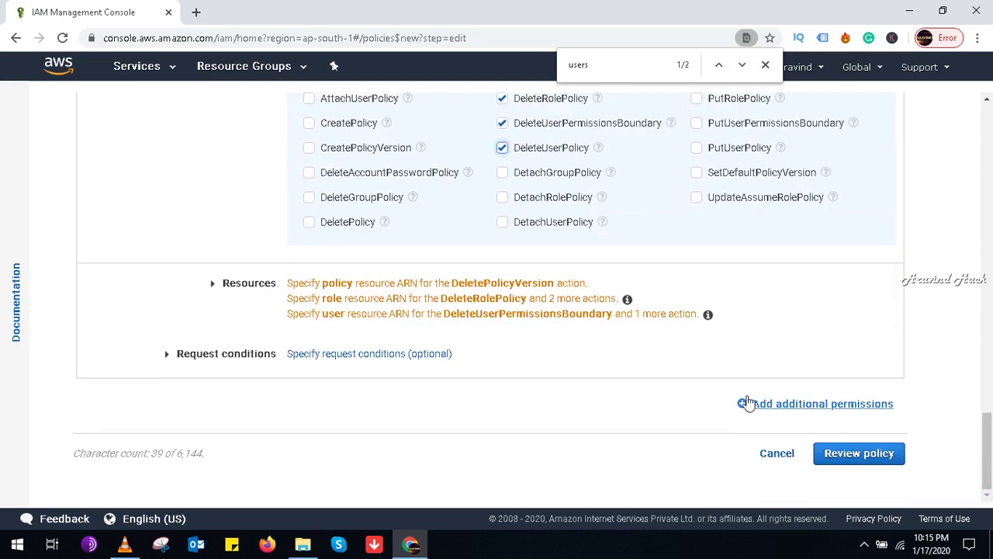
Step: Add a Source IP request condition of 102.32.32.33 and submit the policy for review
{"action": "left_click", "coordinate": [324, 355]}
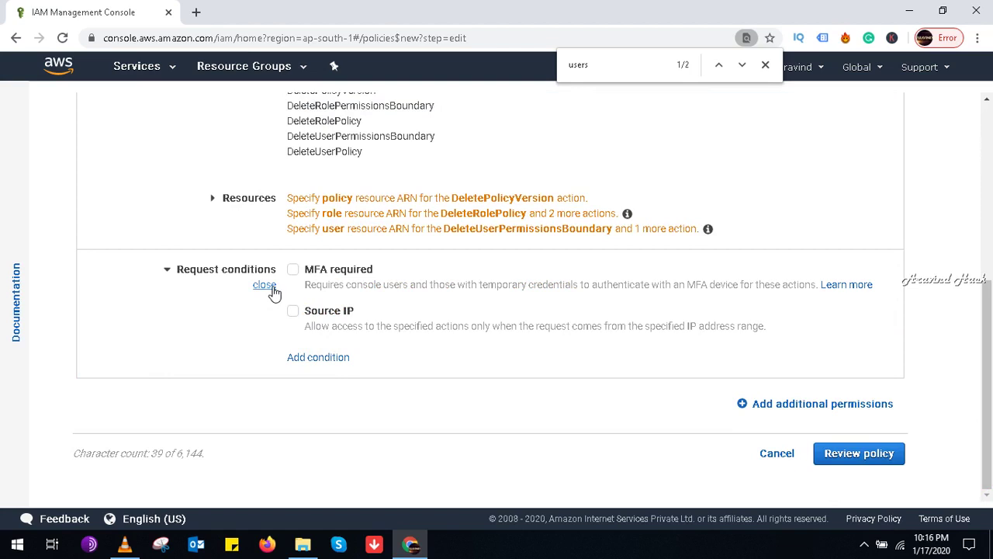
{"action": "left_click", "coordinate": [292, 310]}
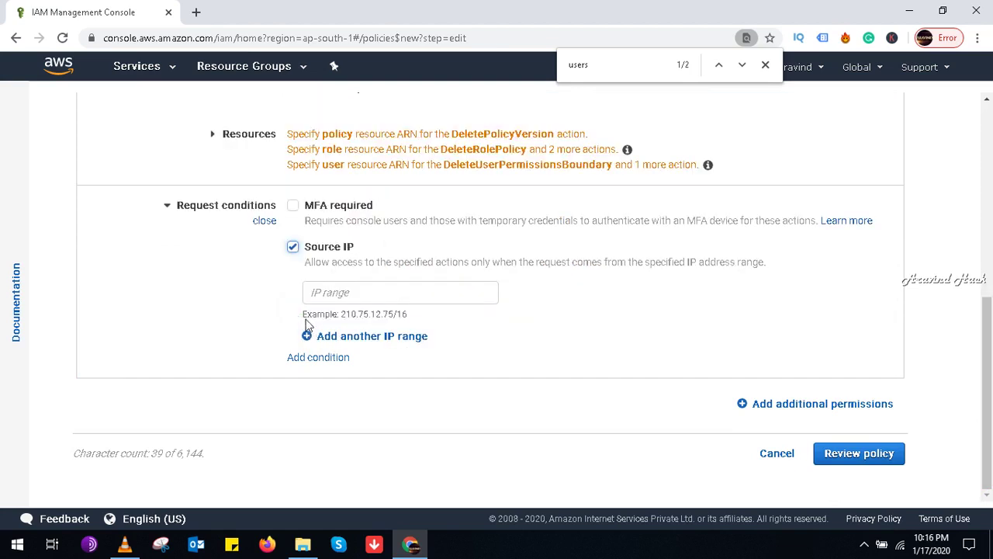
{"action": "left_click", "coordinate": [308, 291]}
{"action": "type", "text": "10."}
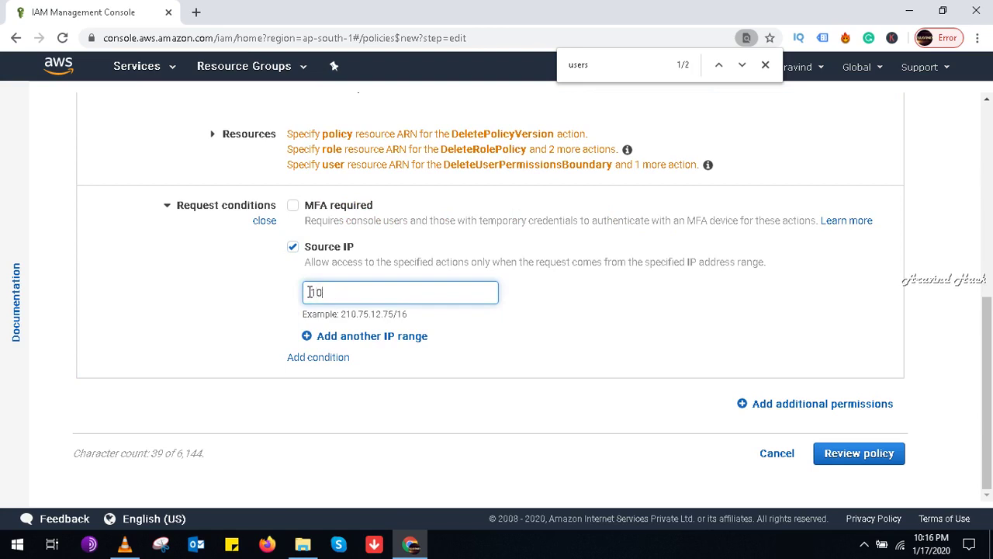
{"action": "type", "text": ".32.32.33"}
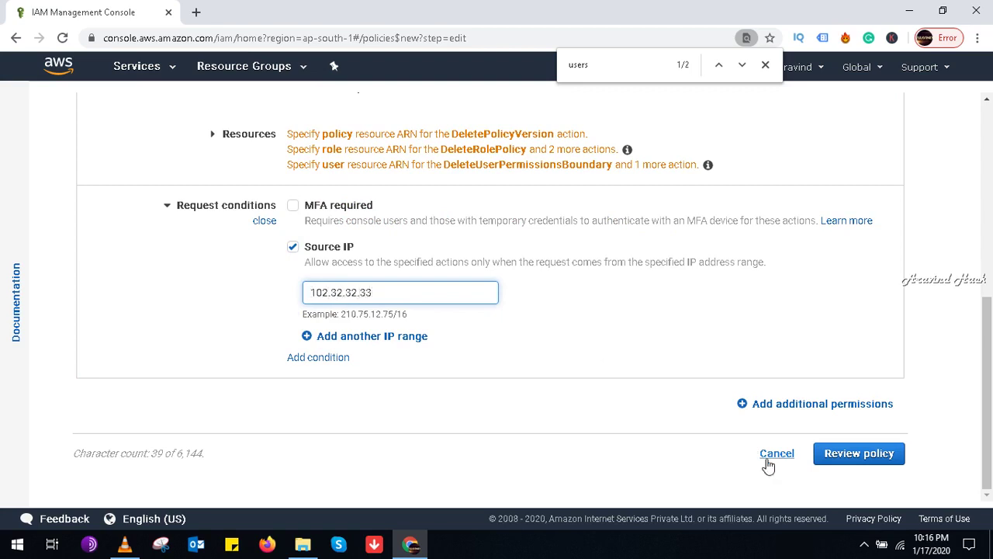
{"action": "left_click", "coordinate": [840, 458]}
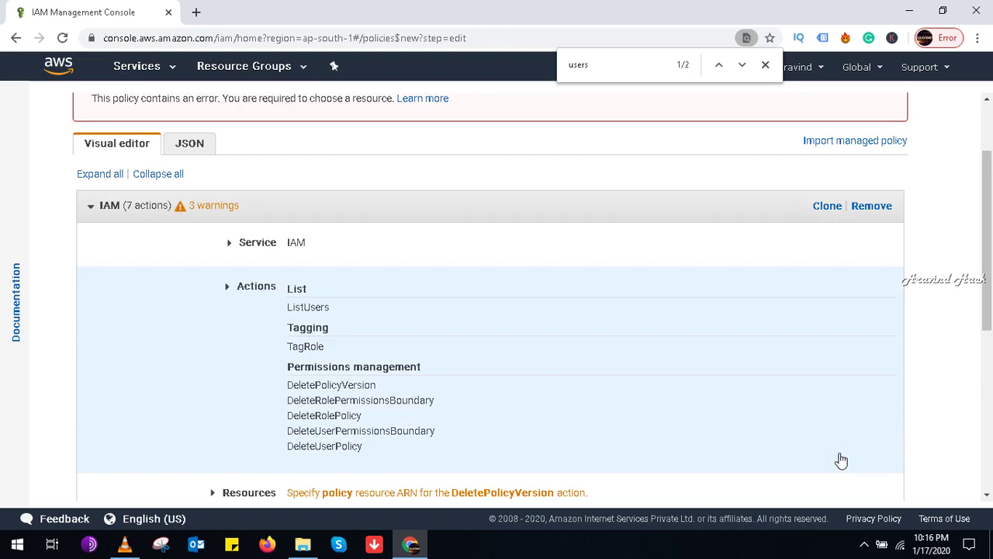
Step: Look over the IAM permission block's 7 actions and warnings, then collapse it
{"action": "left_click_drag", "start_coordinate": [989, 272], "coordinate": [989, 353]}
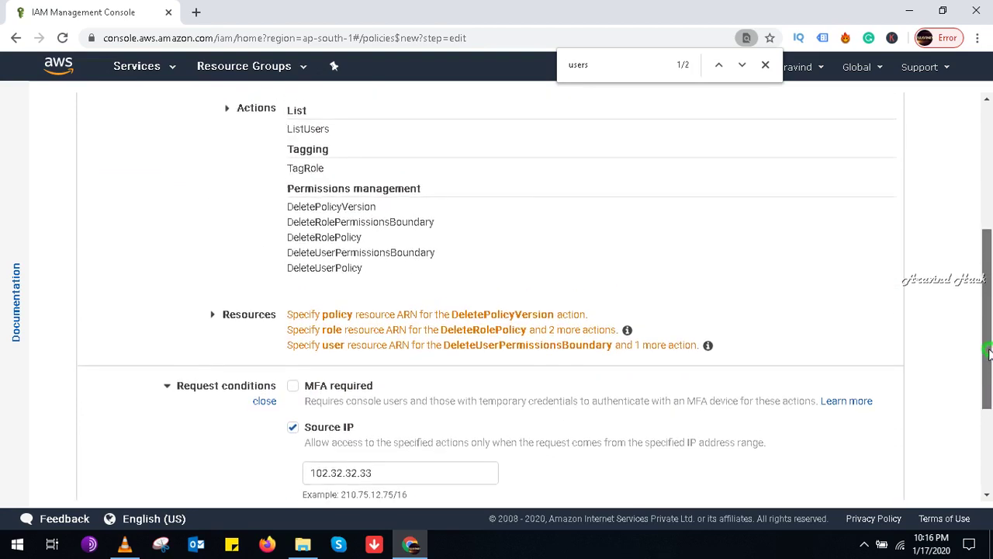
{"action": "left_click_drag", "start_coordinate": [989, 353], "coordinate": [986, 287]}
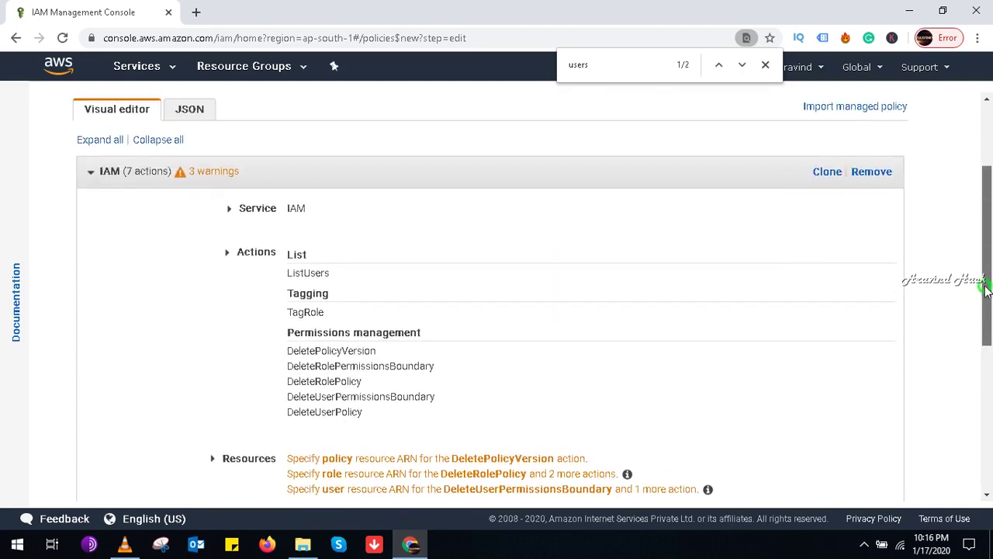
{"action": "left_click_drag", "start_coordinate": [986, 287], "coordinate": [988, 332]}
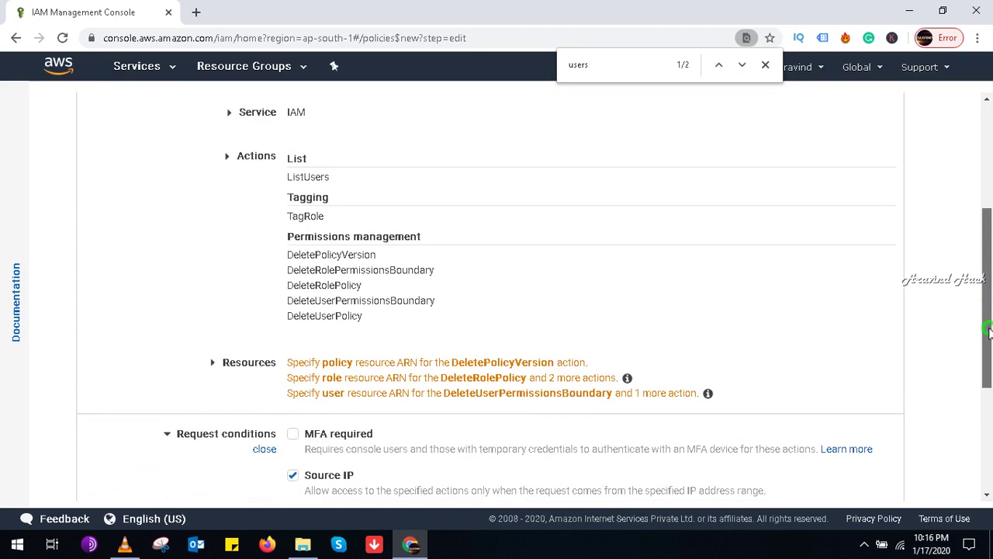
{"action": "left_click_drag", "start_coordinate": [988, 331], "coordinate": [988, 351]}
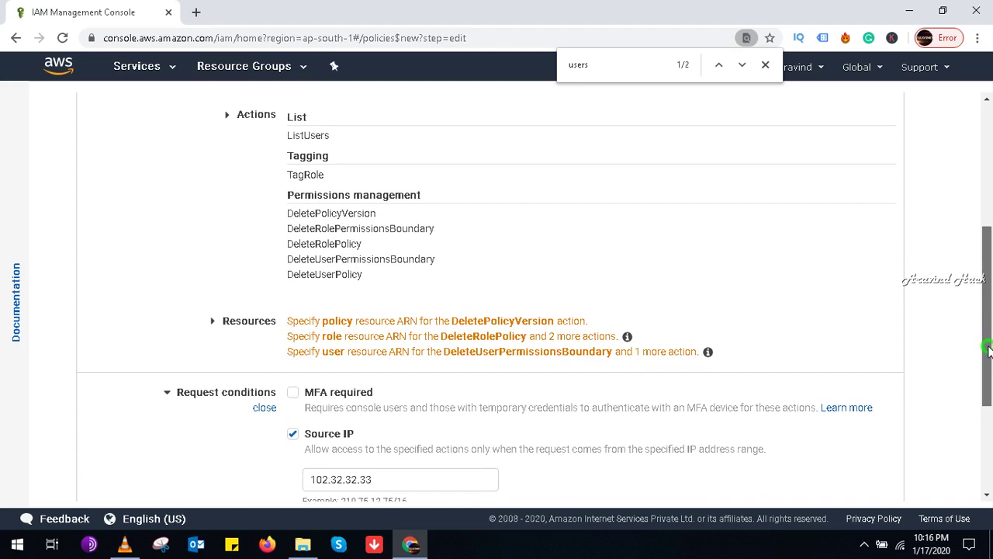
{"action": "left_click_drag", "start_coordinate": [988, 351], "coordinate": [990, 419]}
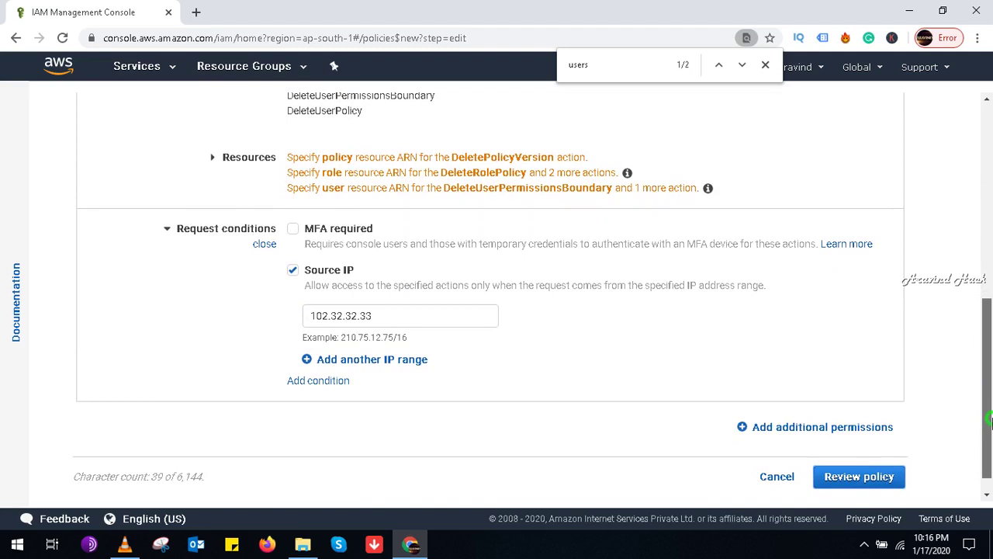
{"action": "left_click_drag", "start_coordinate": [990, 419], "coordinate": [960, 251]}
{"action": "left_click", "coordinate": [222, 253]}
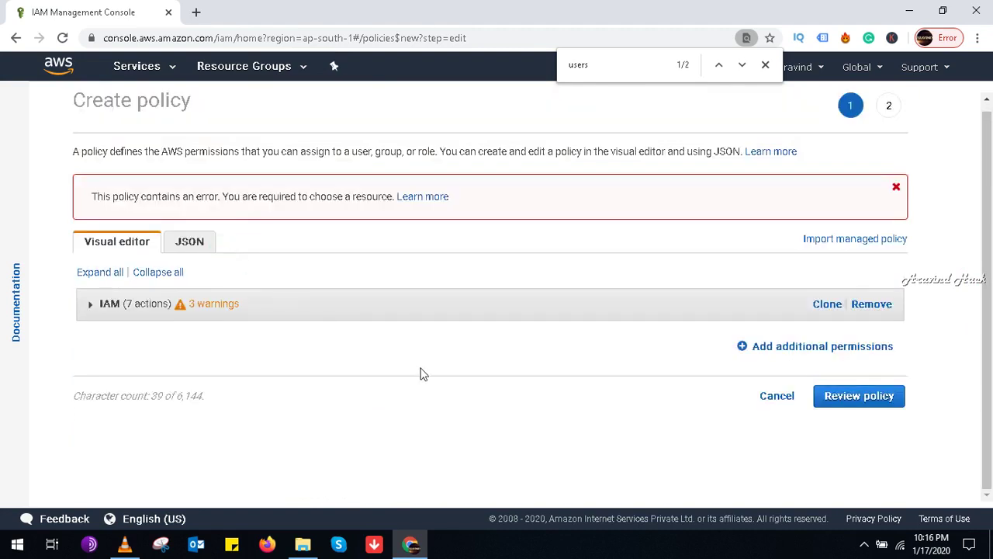
Step: Check the policy's JSON view, then expand the permission block and re-choose IAM as its service
{"action": "left_click", "coordinate": [198, 246]}
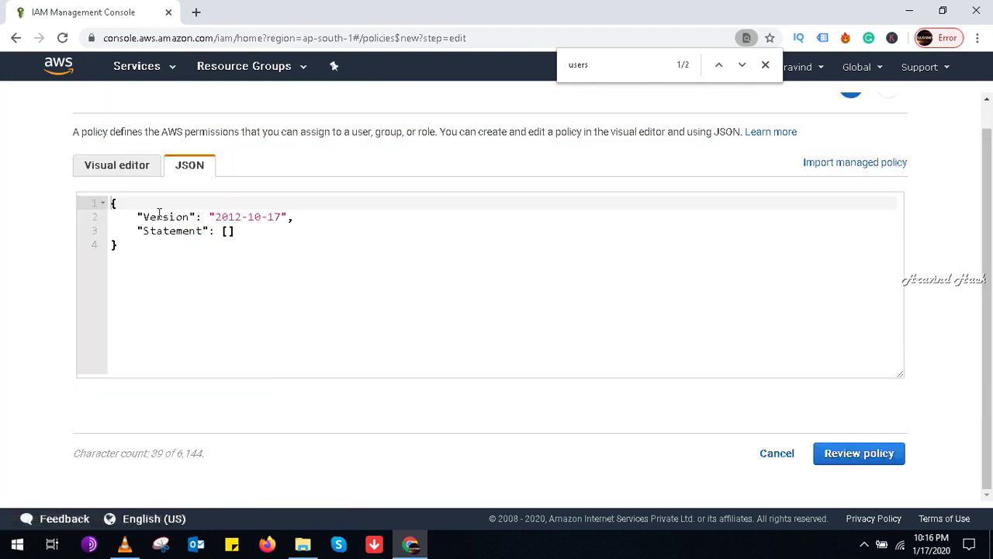
{"action": "left_click", "coordinate": [117, 166]}
{"action": "left_click", "coordinate": [95, 249]}
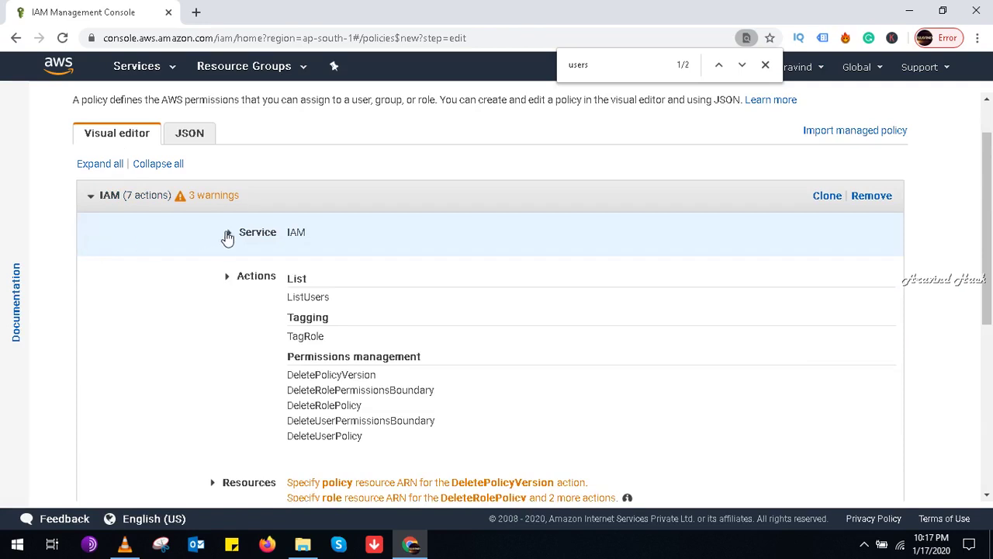
{"action": "left_click", "coordinate": [229, 234]}
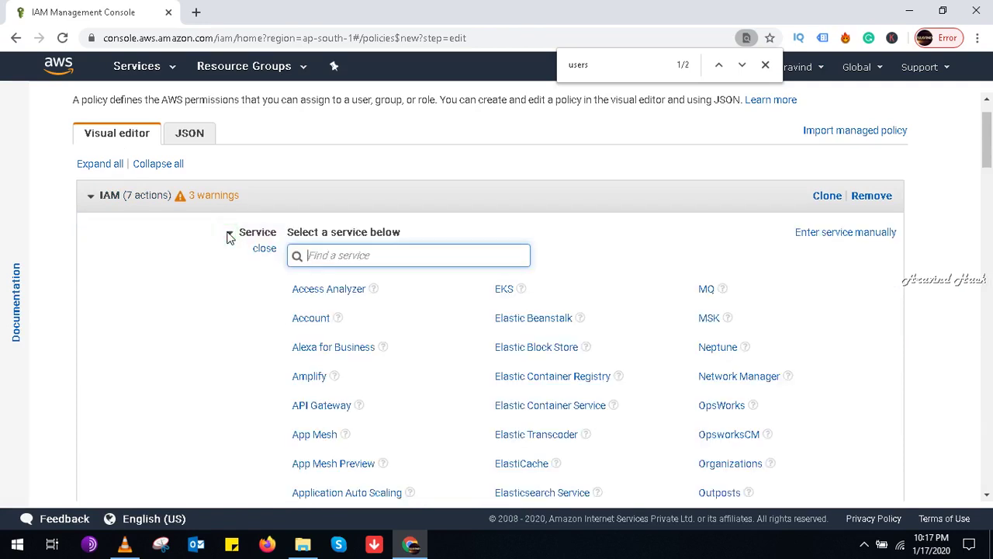
{"action": "left_click", "coordinate": [348, 251]}
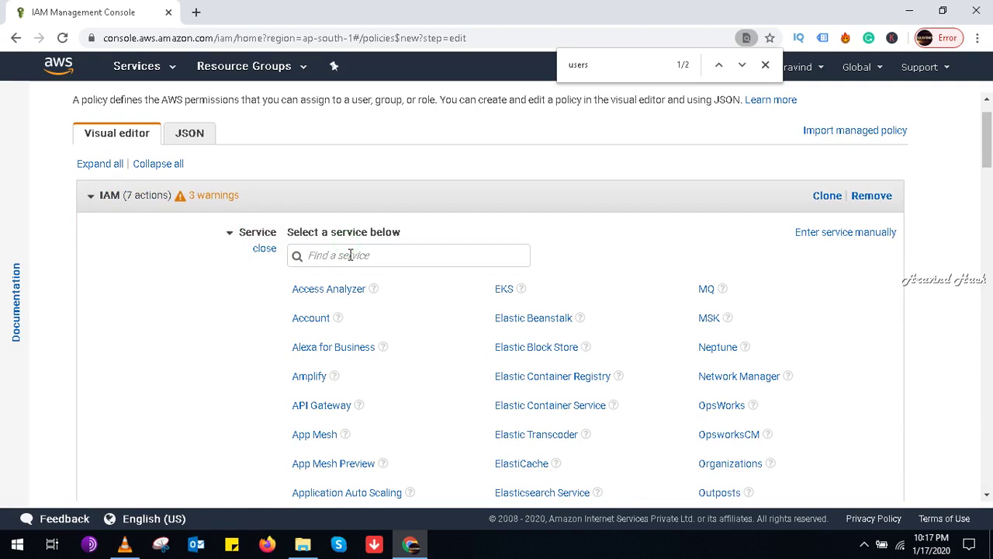
{"action": "type", "text": "iam"}
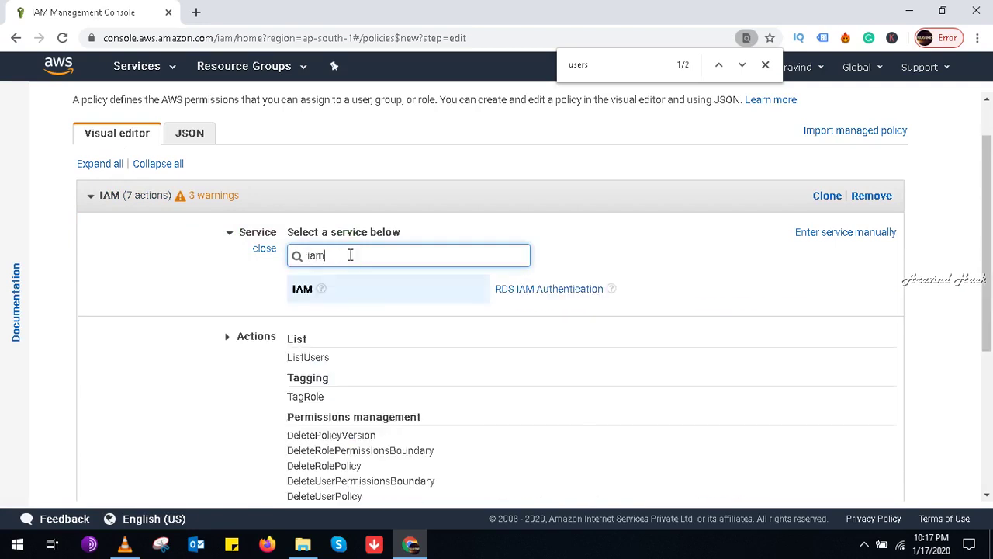
{"action": "left_click", "coordinate": [302, 293]}
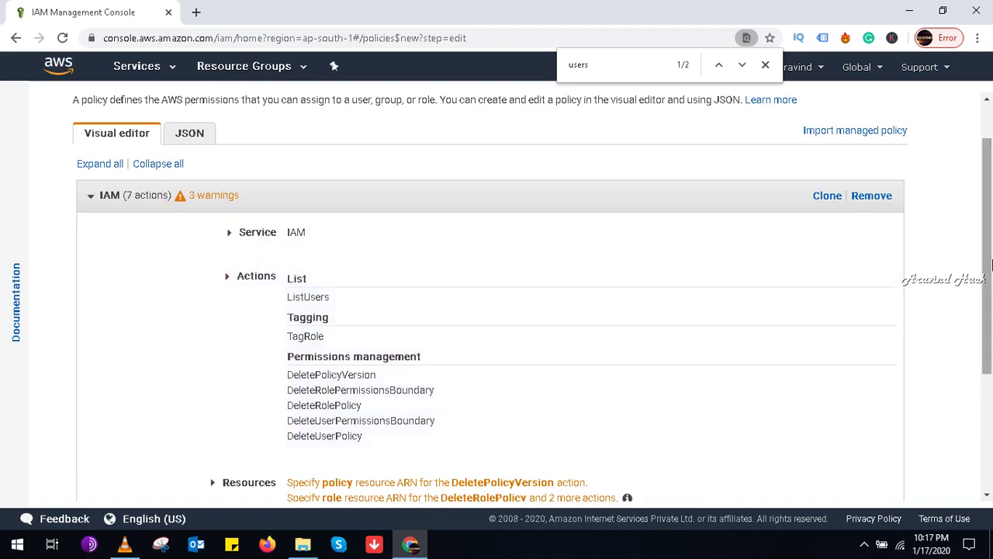
Step: Try continuing to the policy review, checking the listed actions and source IP condition
{"action": "scroll", "coordinate": [990, 309], "scroll_direction": "down", "scroll_amount": 1}
{"action": "scroll", "coordinate": [990, 308], "scroll_direction": "down", "scroll_amount": 2}
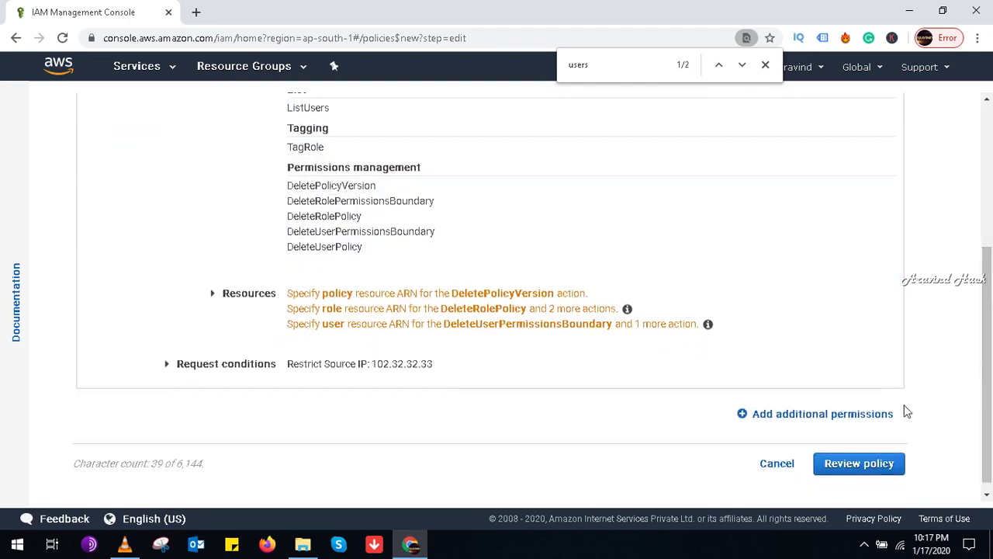
{"action": "left_click", "coordinate": [871, 466]}
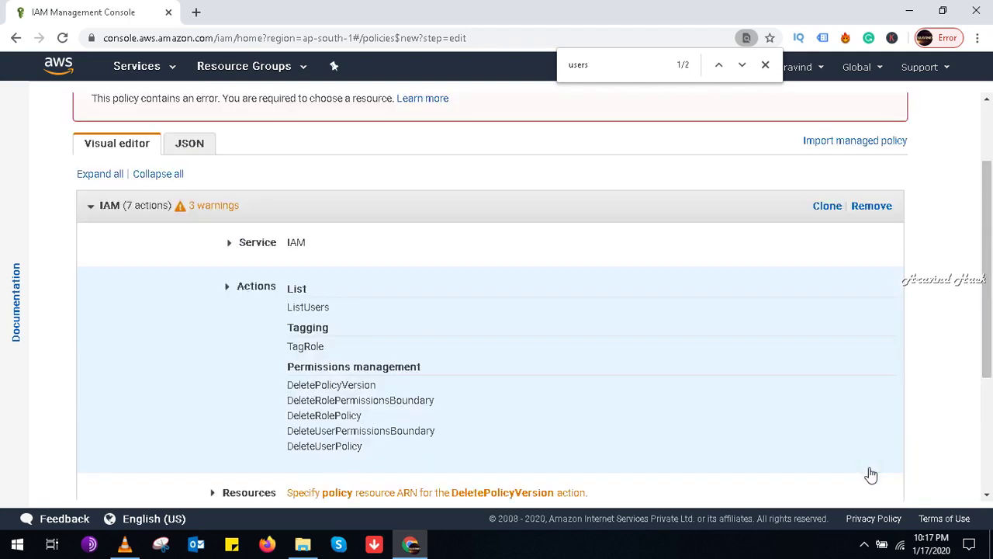
{"action": "scroll", "coordinate": [990, 310], "scroll_direction": "down", "scroll_amount": 2}
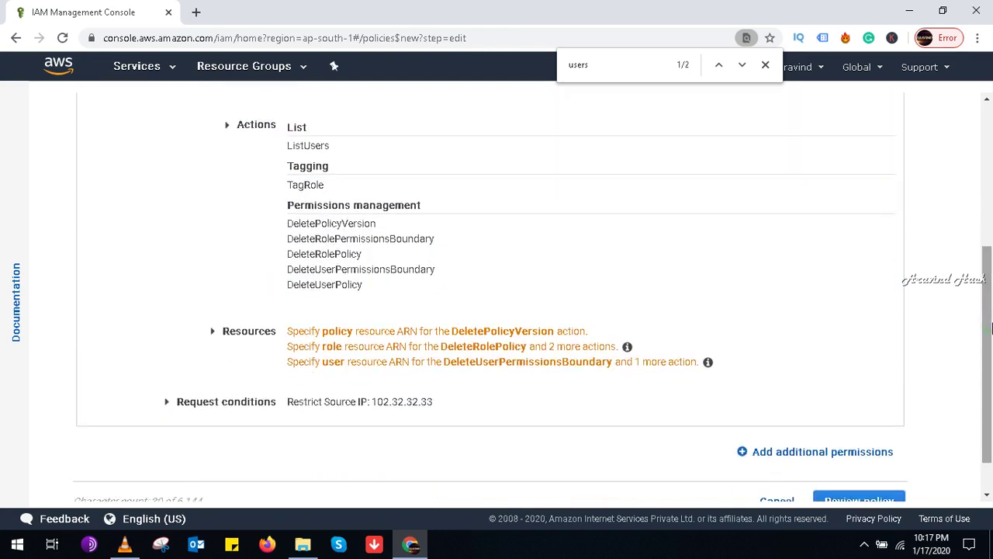
{"action": "scroll", "coordinate": [990, 326], "scroll_direction": "up", "scroll_amount": 2}
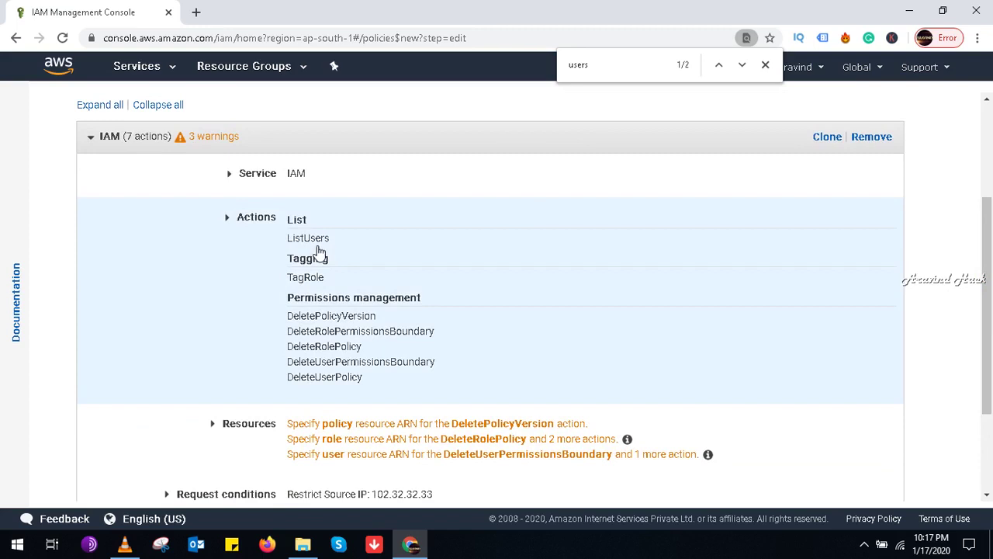
Step: Clear all IAM actions and allow only ListAccessKeys under the List access level
{"action": "left_click", "coordinate": [225, 217]}
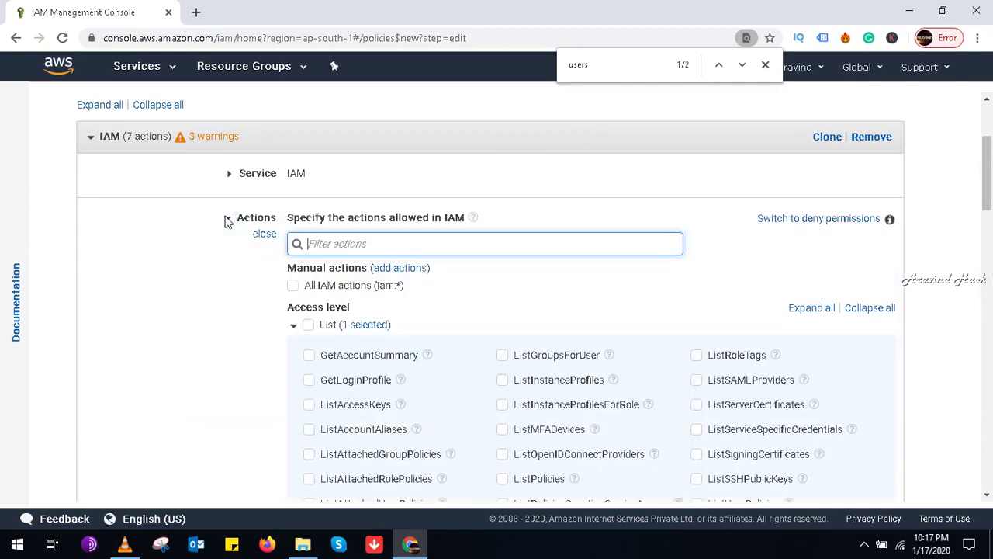
{"action": "left_click", "coordinate": [333, 286]}
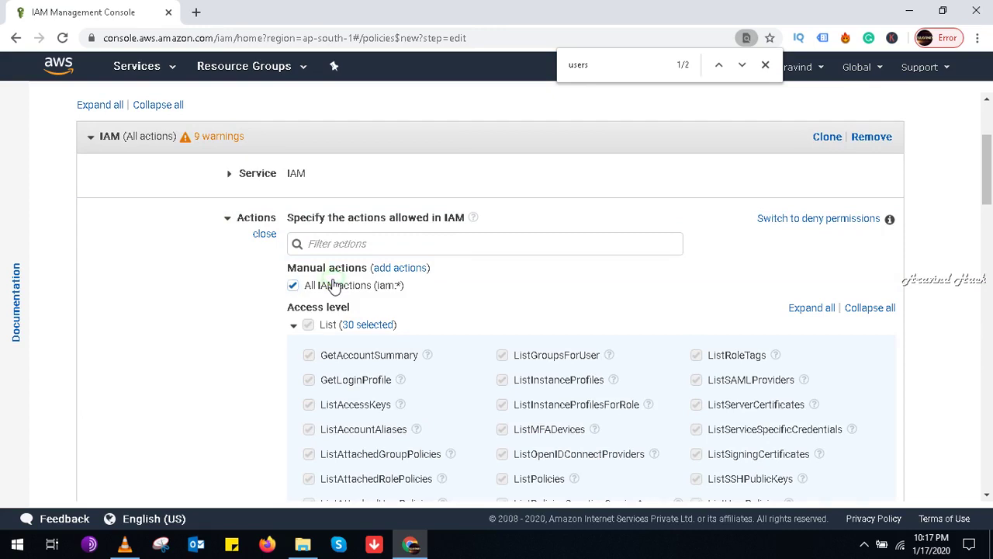
{"action": "left_click", "coordinate": [334, 286]}
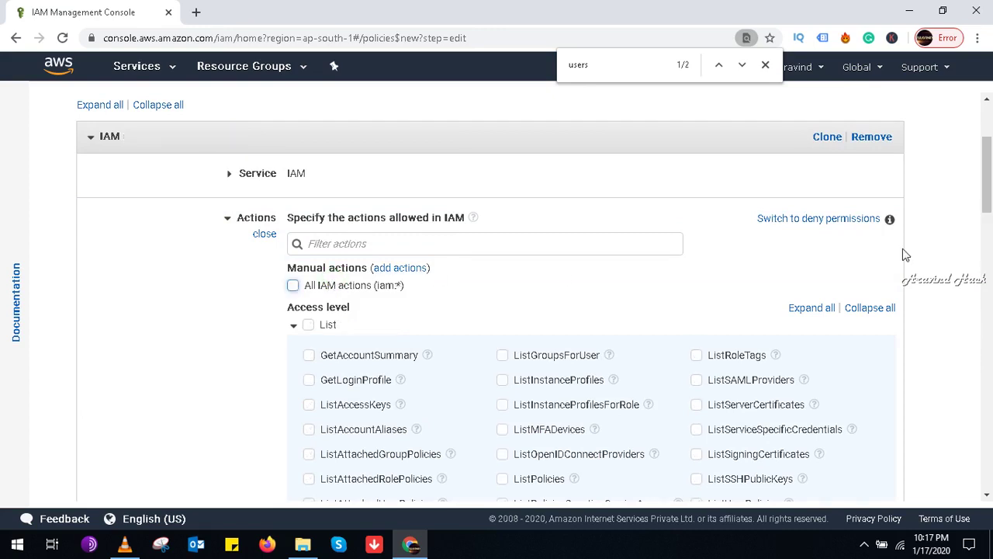
{"action": "left_click_drag", "start_coordinate": [991, 177], "coordinate": [990, 203]}
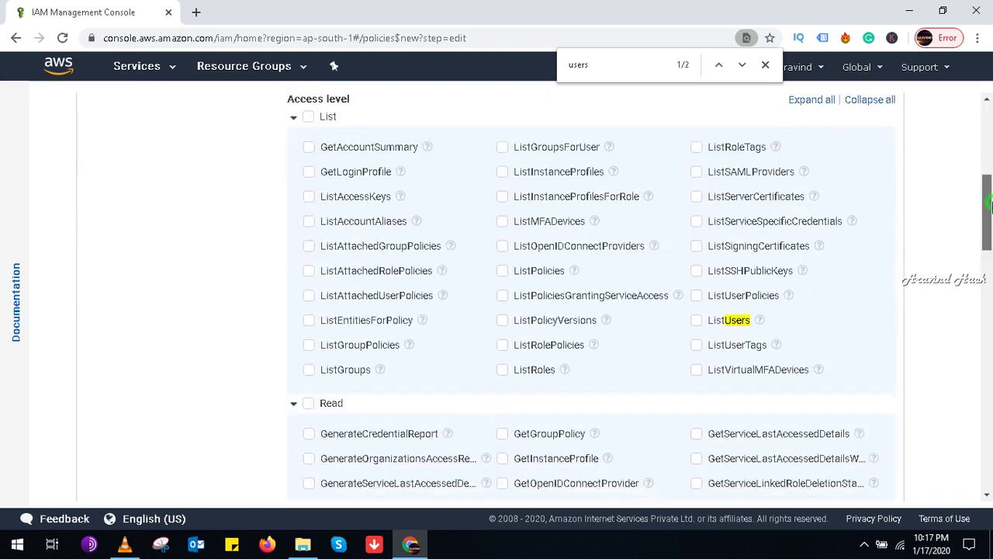
{"action": "left_click", "coordinate": [309, 197]}
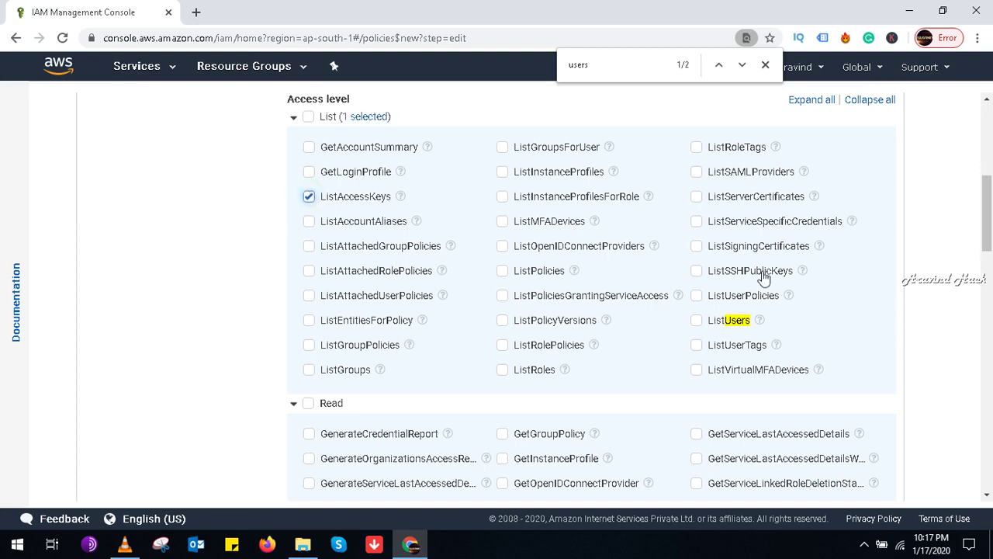
{"action": "left_click_drag", "start_coordinate": [991, 223], "coordinate": [991, 266]}
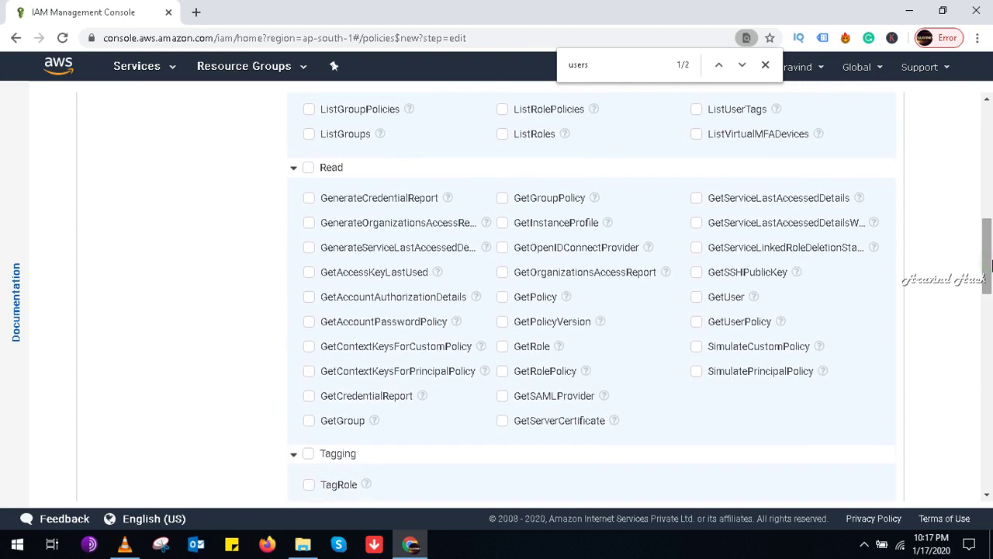
{"action": "key", "text": "ctrl+f"}
Step: Search the page for 'accesskeys' and step through matches to the Resources row for ListAccessKeys
{"action": "type", "text": "acc"}
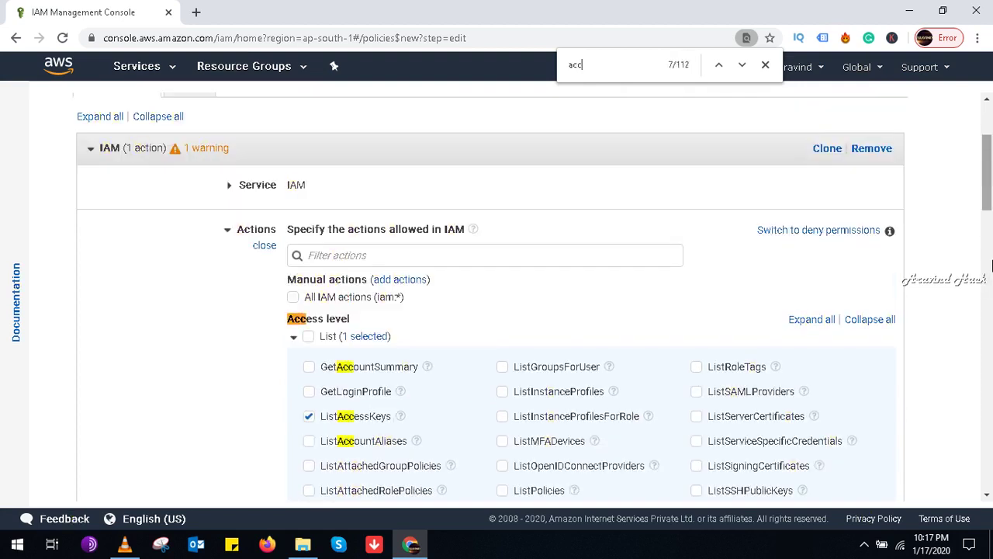
{"action": "type", "text": "esskeys"}
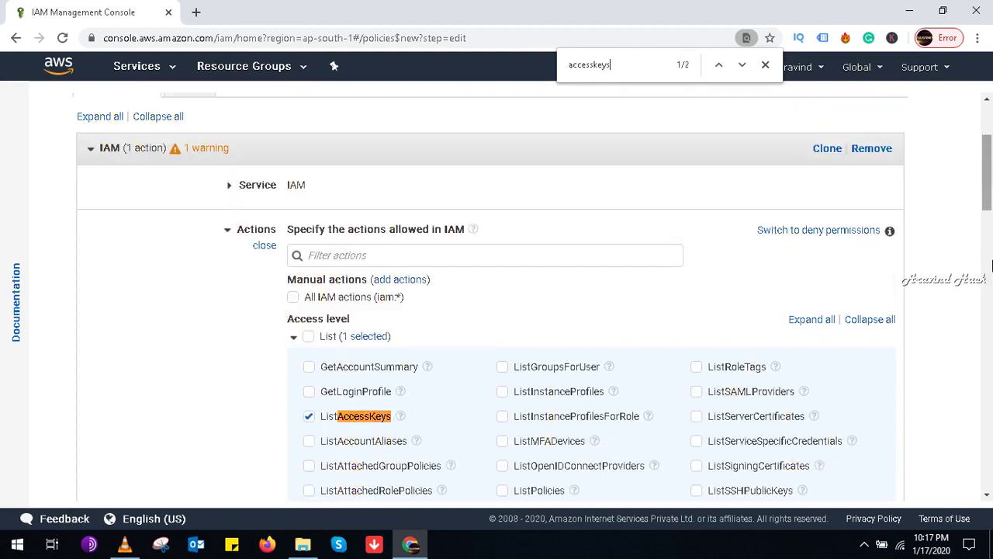
{"action": "left_click", "coordinate": [991, 260]}
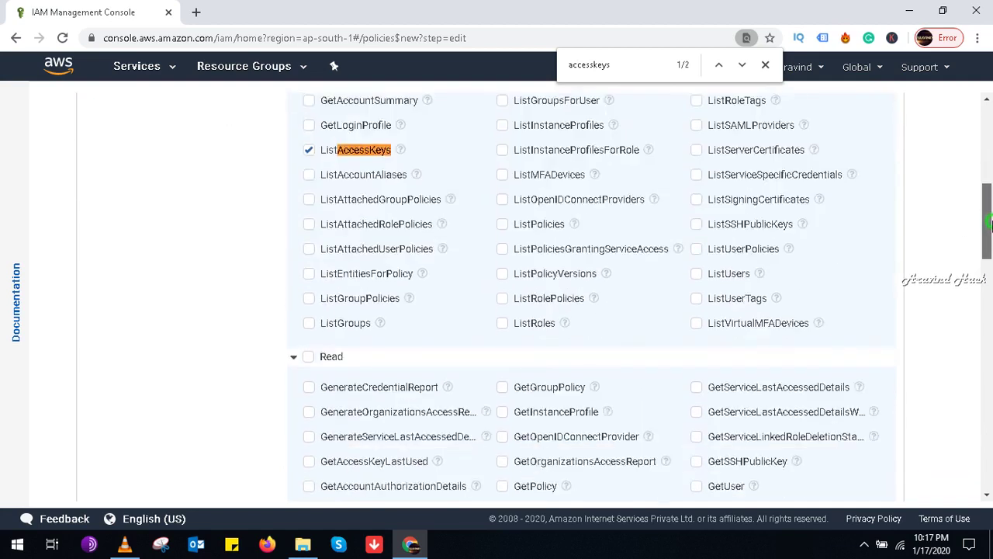
{"action": "left_click_drag", "start_coordinate": [991, 244], "coordinate": [990, 267]}
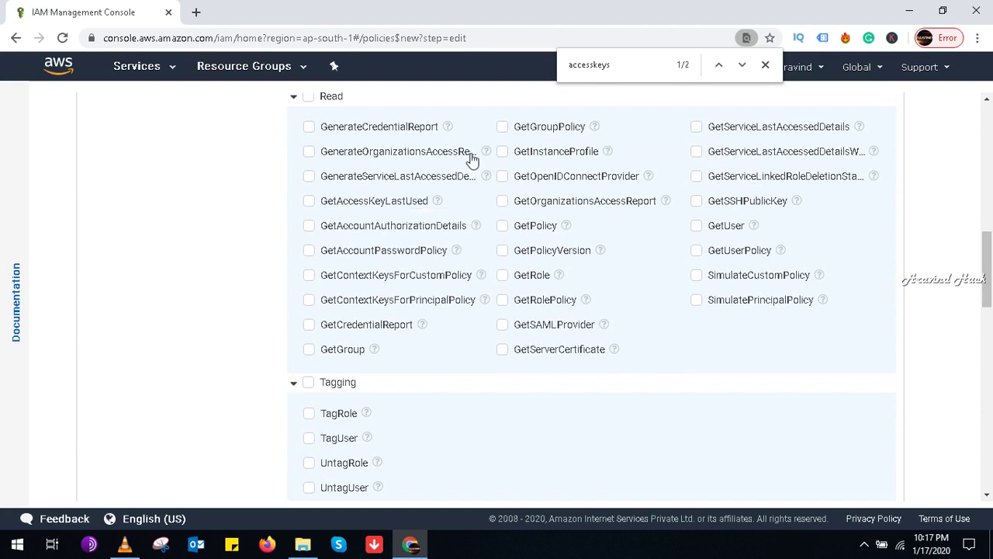
{"action": "left_click", "coordinate": [742, 67]}
{"action": "left_click", "coordinate": [742, 67]}
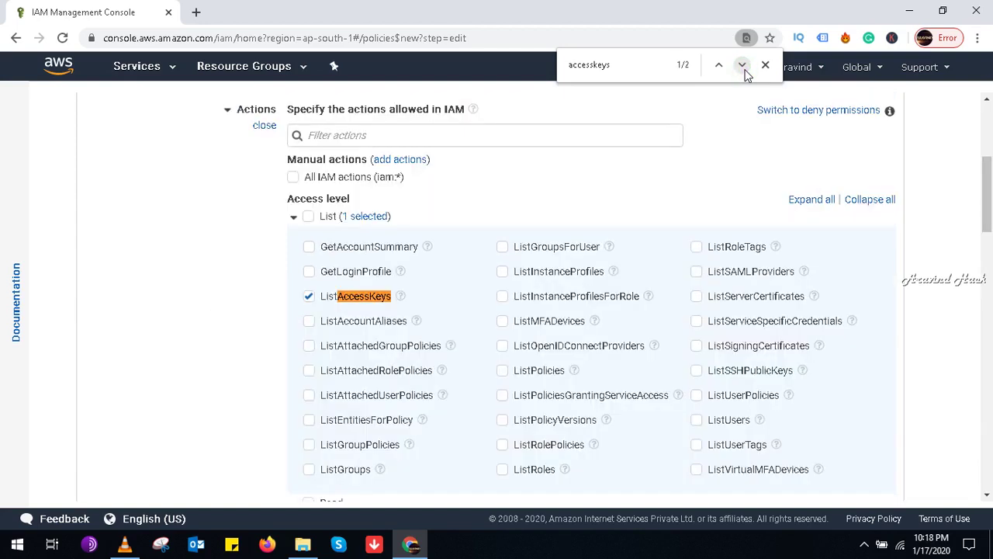
{"action": "left_click", "coordinate": [743, 67]}
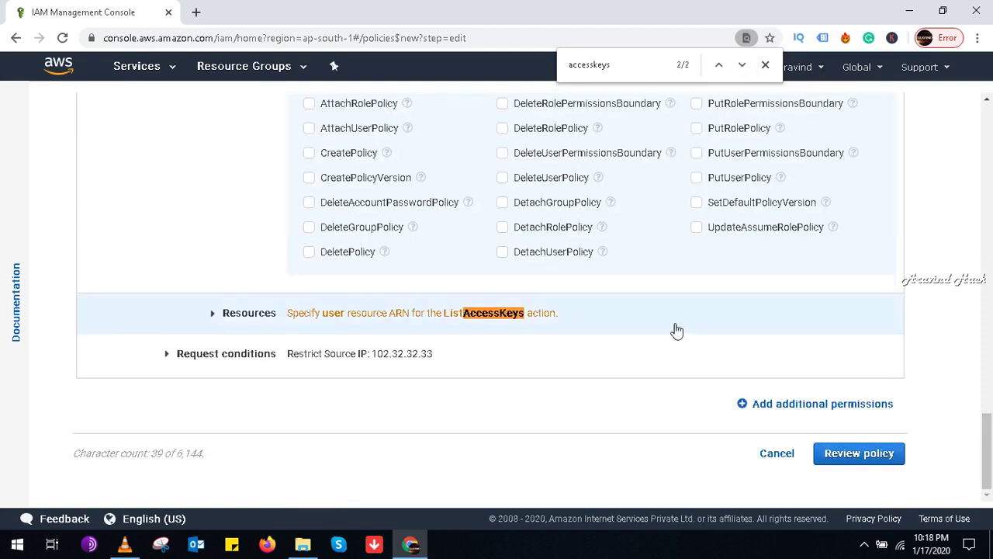
Step: Set the ListAccessKeys user resource to Any and proceed to Review policy
{"action": "mouse_move", "coordinate": [988, 454]}
{"action": "left_mouse_down"}
{"action": "mouse_move", "coordinate": [981, 171]}
{"action": "mouse_move", "coordinate": [990, 463]}
{"action": "left_mouse_up"}
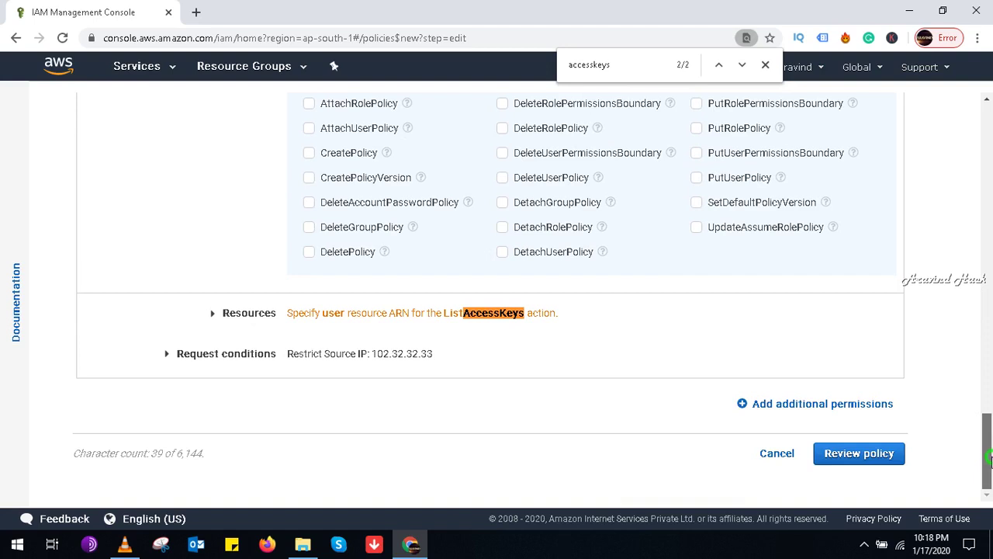
{"action": "left_click", "coordinate": [215, 313]}
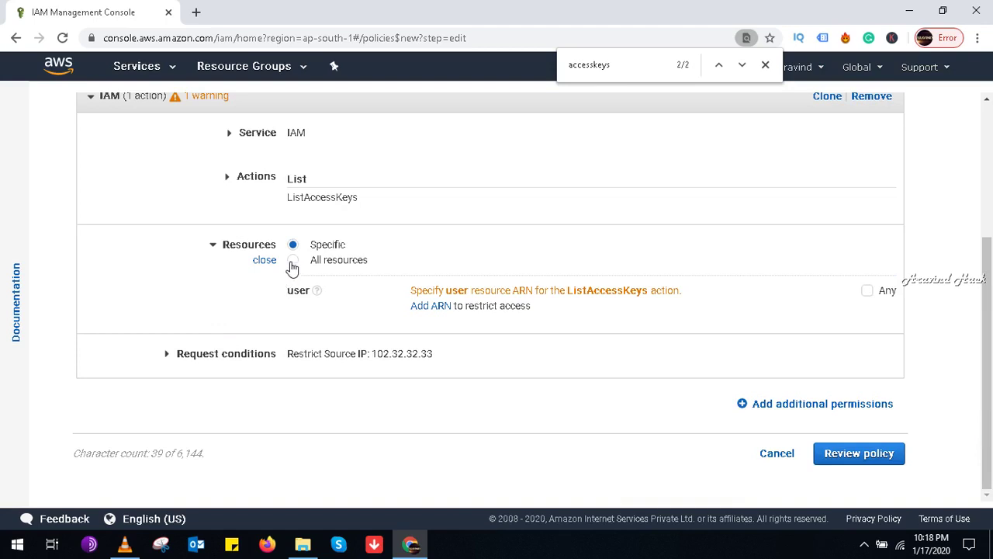
{"action": "left_click", "coordinate": [867, 292]}
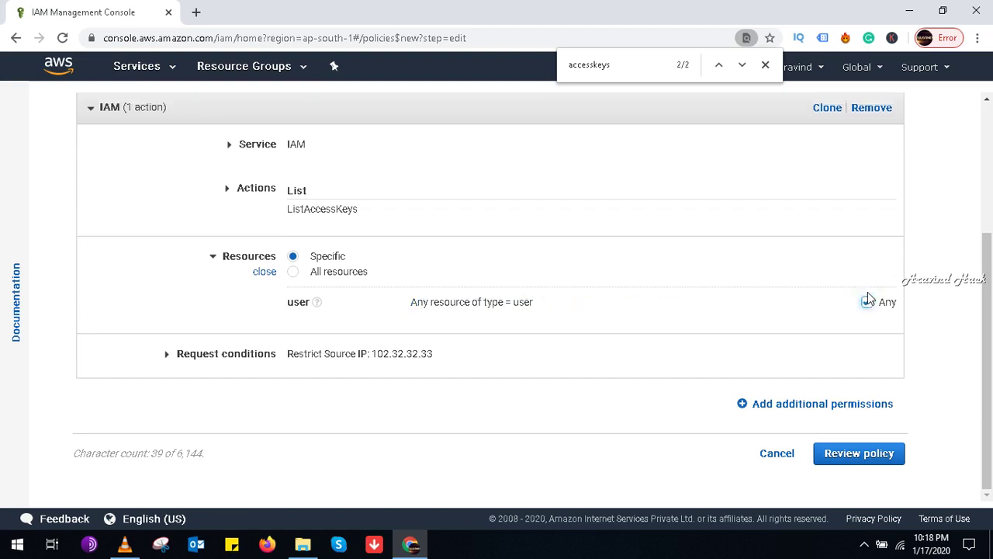
{"action": "left_click", "coordinate": [863, 453]}
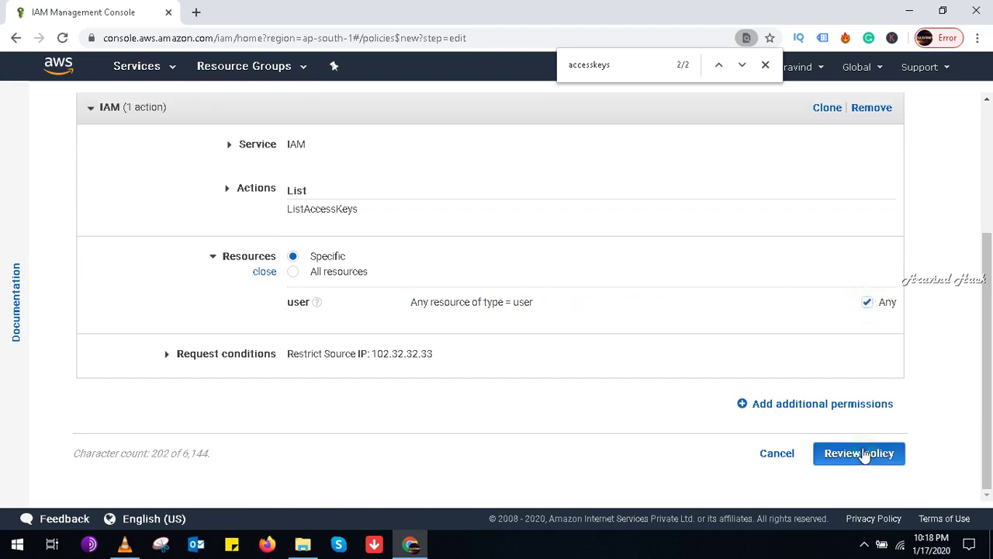
Step: Name the policy customiampoicy with description customerpolicycreateforusers and create it
{"action": "left_click", "coordinate": [365, 133]}
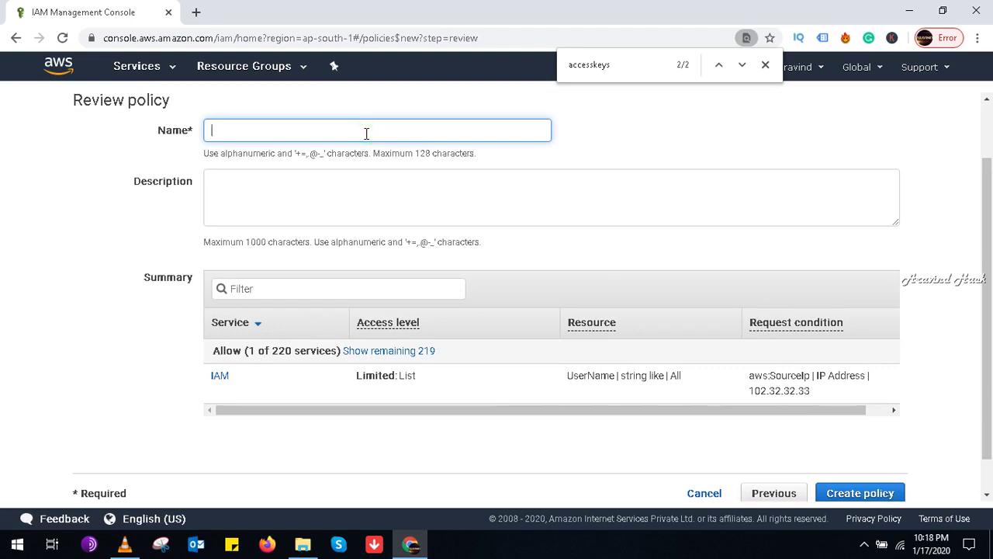
{"action": "type", "text": "iam"}
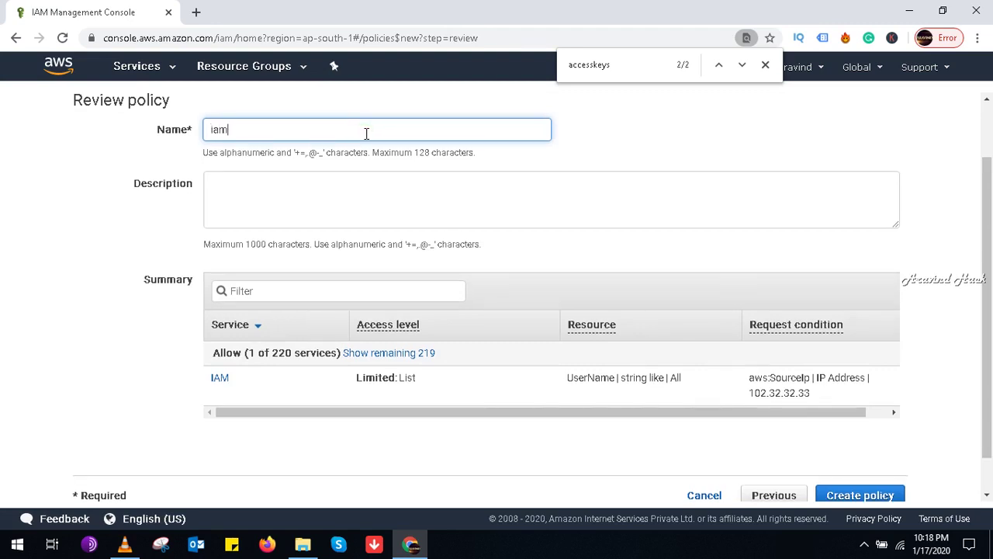
{"action": "type", "text": "cus"}
{"action": "key", "text": "ctrl+a"}
{"action": "key", "text": "BackSpace"}
{"action": "type", "text": "custom"}
{"action": "left_click", "coordinate": [364, 195]}
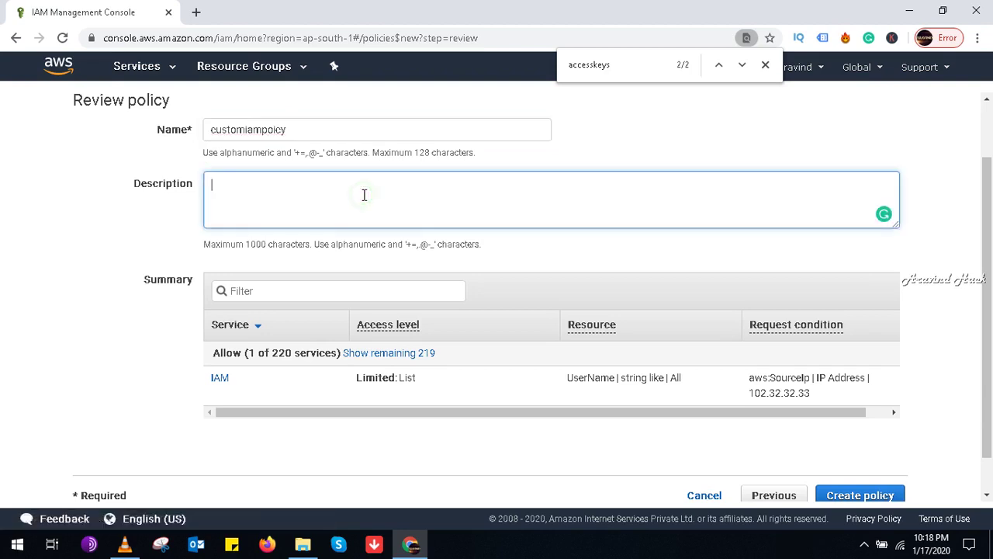
{"action": "type", "text": "customer"}
{"action": "type", "text": "customerpolicy"}
{"action": "type", "text": "create"}
{"action": "type", "text": "foru"}
{"action": "type", "text": "sers"}
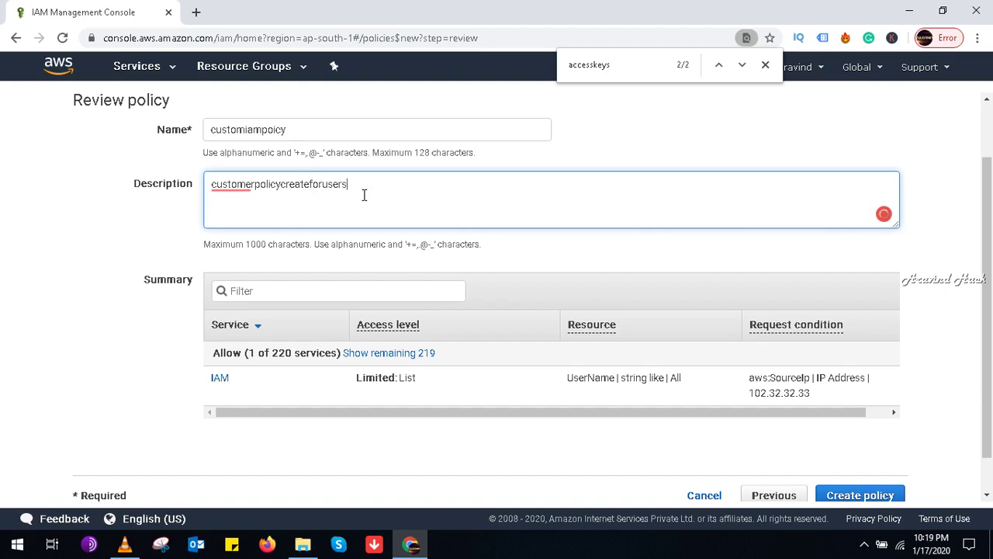
{"action": "left_click", "coordinate": [837, 493]}
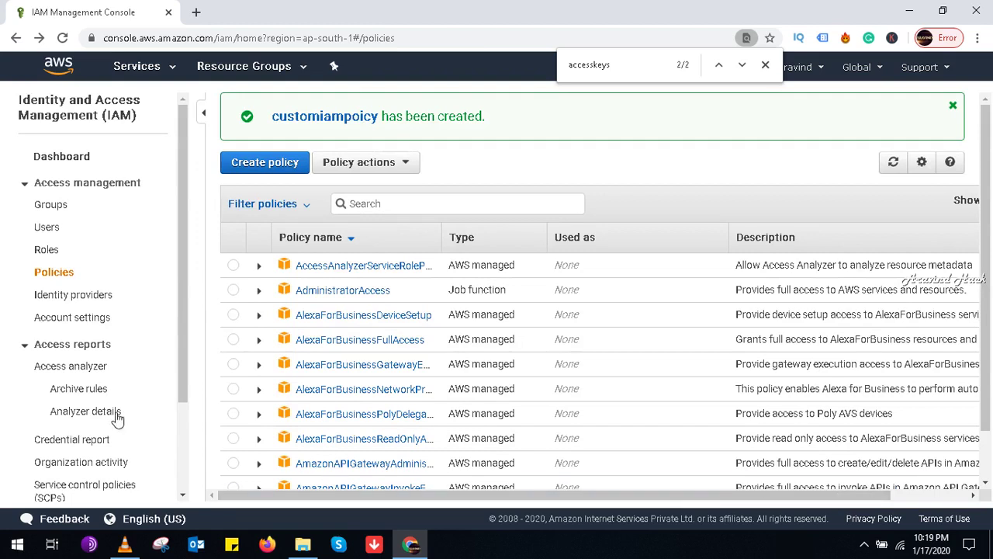
Step: Attach the customer-managed policy customiampoicy to the Networktesters group
{"action": "left_click", "coordinate": [67, 206]}
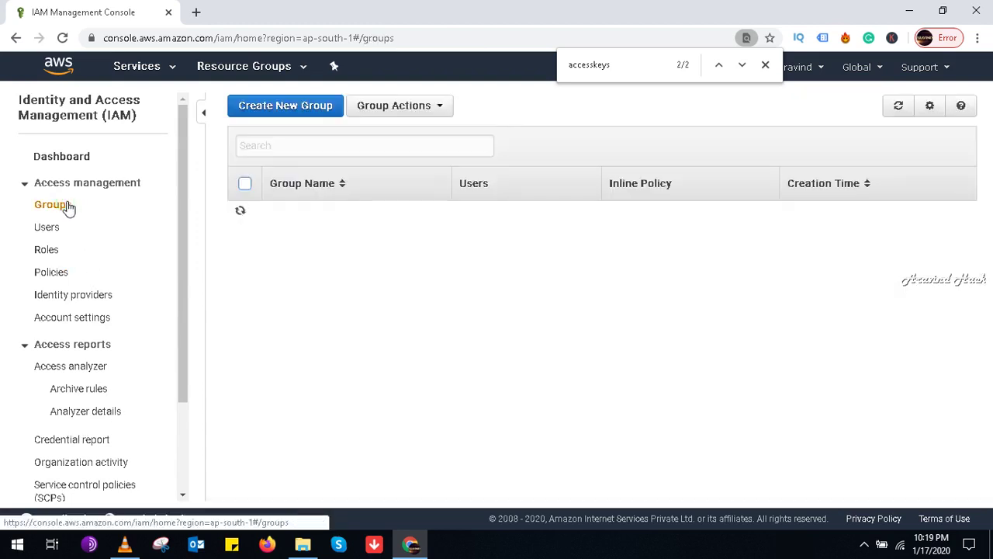
{"action": "left_click", "coordinate": [329, 221]}
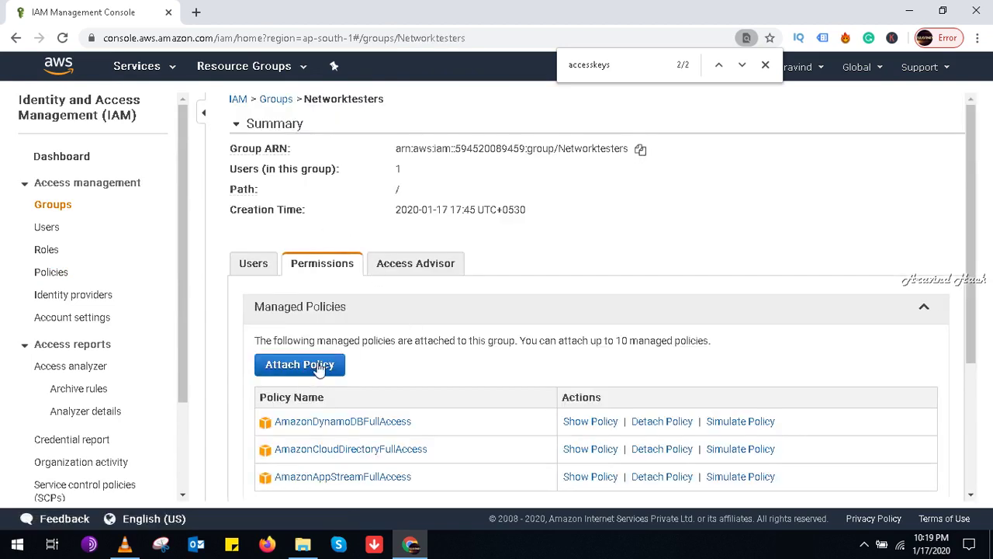
{"action": "left_click", "coordinate": [311, 371]}
{"action": "left_click", "coordinate": [311, 194]}
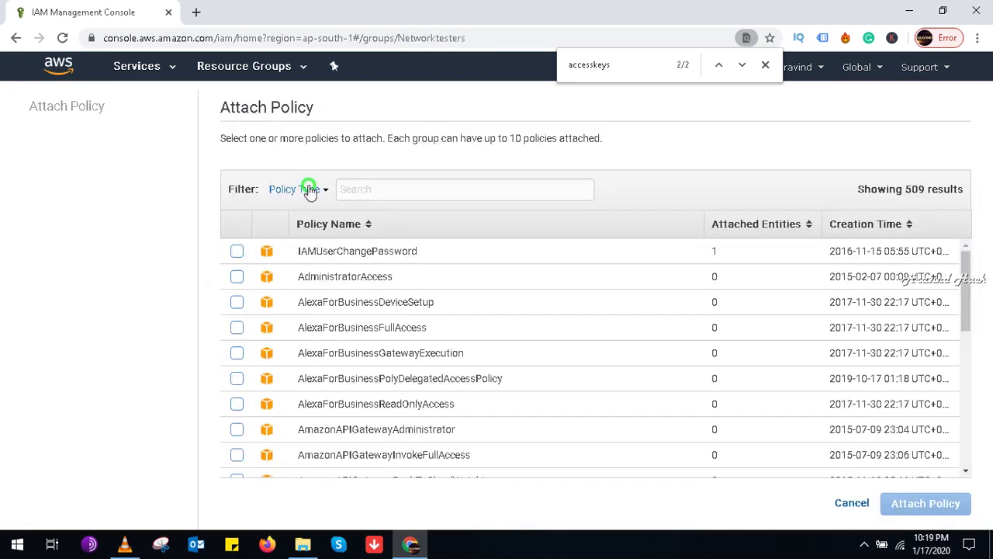
{"action": "left_click", "coordinate": [320, 286]}
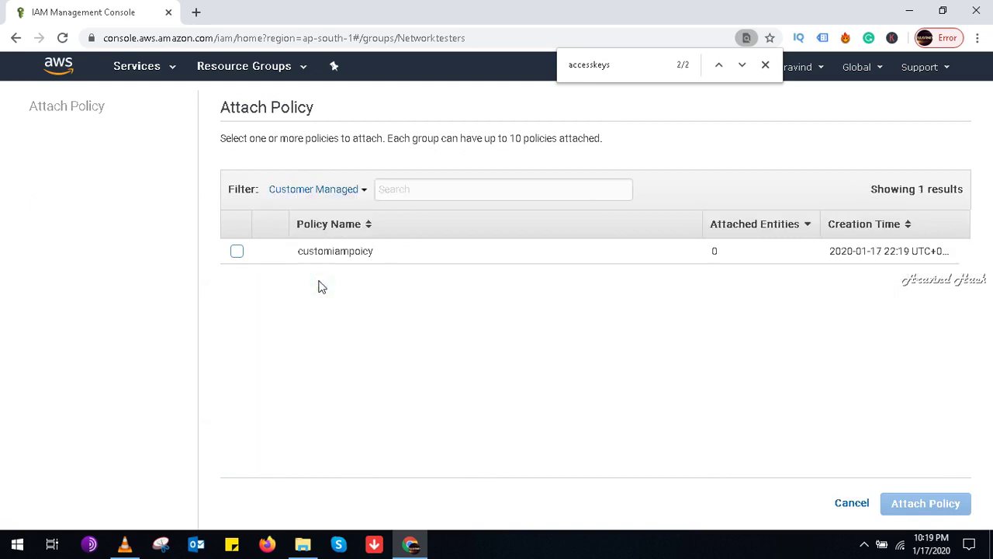
{"action": "left_click", "coordinate": [235, 252]}
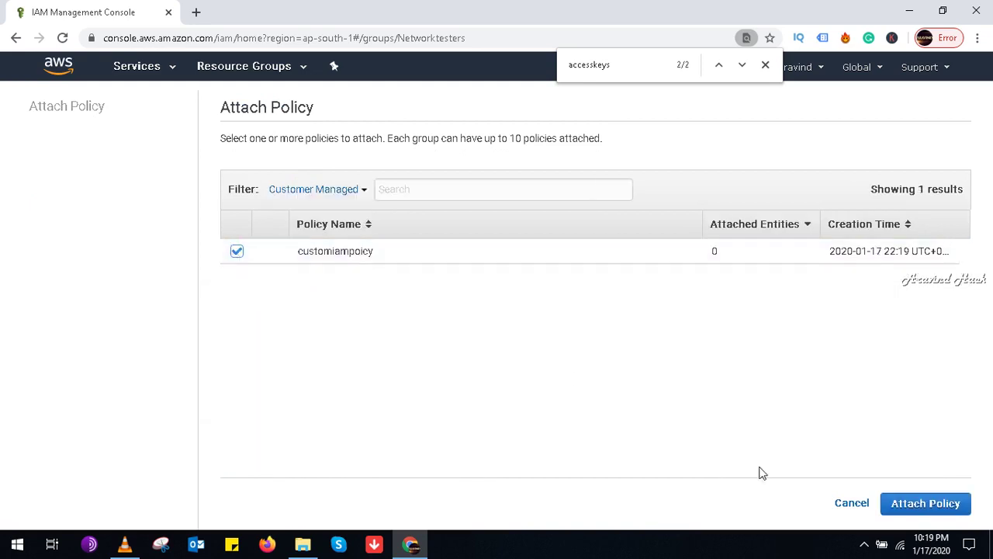
{"action": "left_click", "coordinate": [912, 502]}
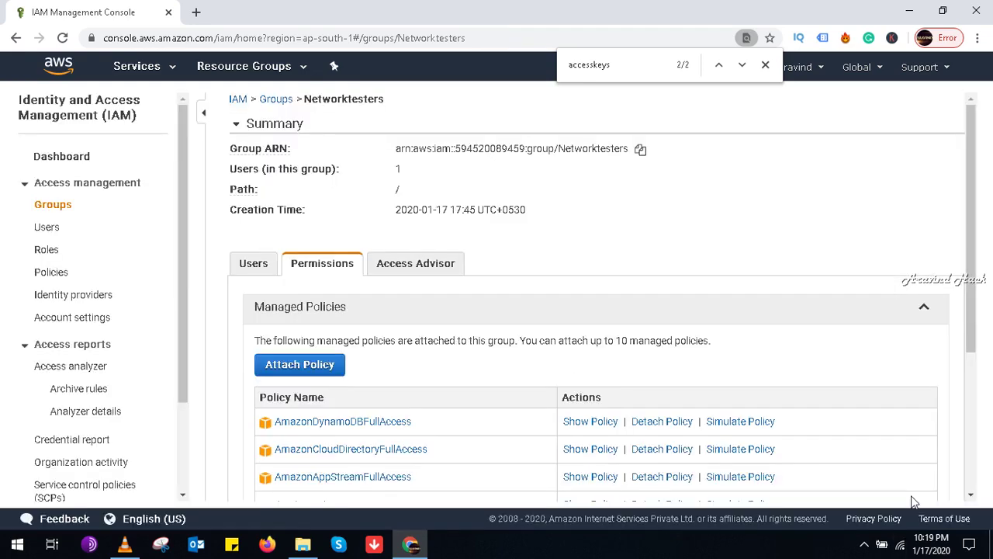
{"action": "left_click_drag", "start_coordinate": [973, 307], "coordinate": [987, 185]}
Step: Minimize Chrome to bring up the Windows desktop
{"action": "left_click", "coordinate": [910, 7]}
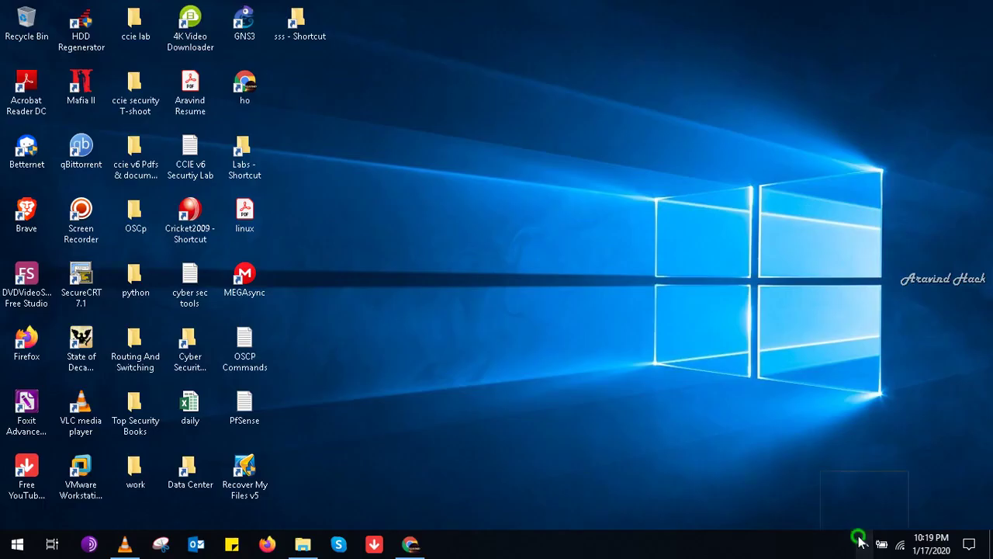
{"action": "left_click", "coordinate": [859, 541]}
{"action": "left_click", "coordinate": [832, 484]}
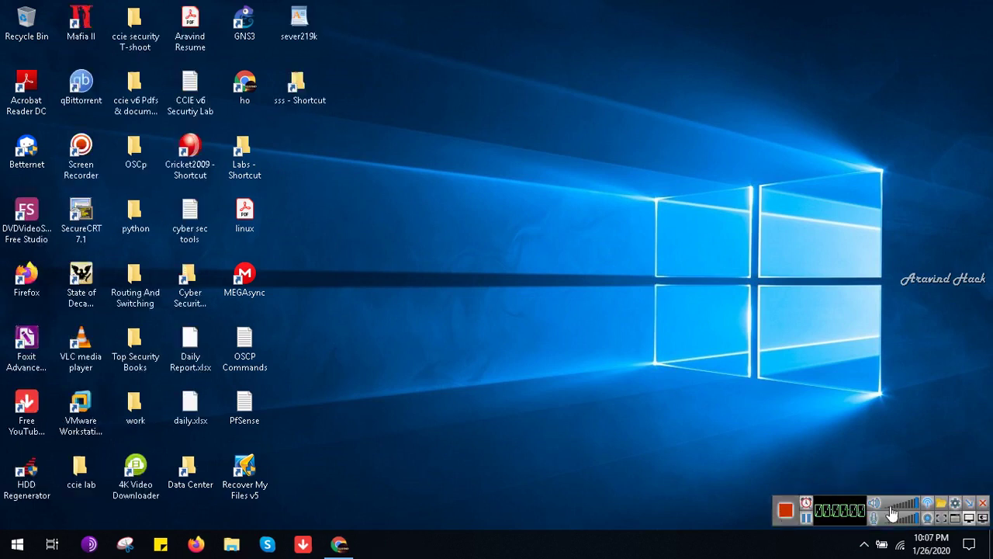
{"action": "left_click", "coordinate": [780, 510]}
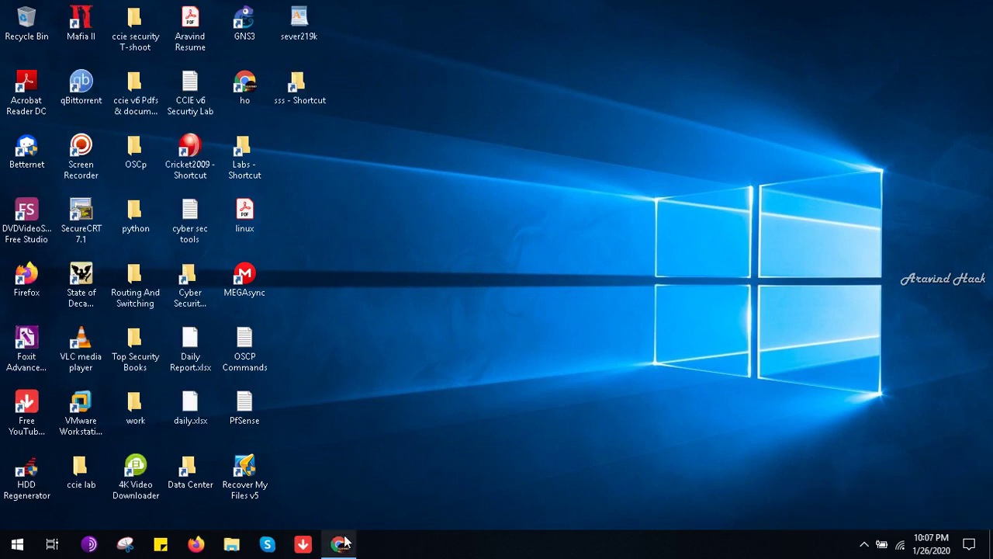
Step: Delete the custom 10.0.0.0/28 VPC from Your VPCs, then begin a new VPC
{"action": "left_click", "coordinate": [342, 543]}
{"action": "scroll", "coordinate": [261, 328], "scroll_direction": "down", "scroll_amount": 1}
{"action": "left_click", "coordinate": [151, 281]}
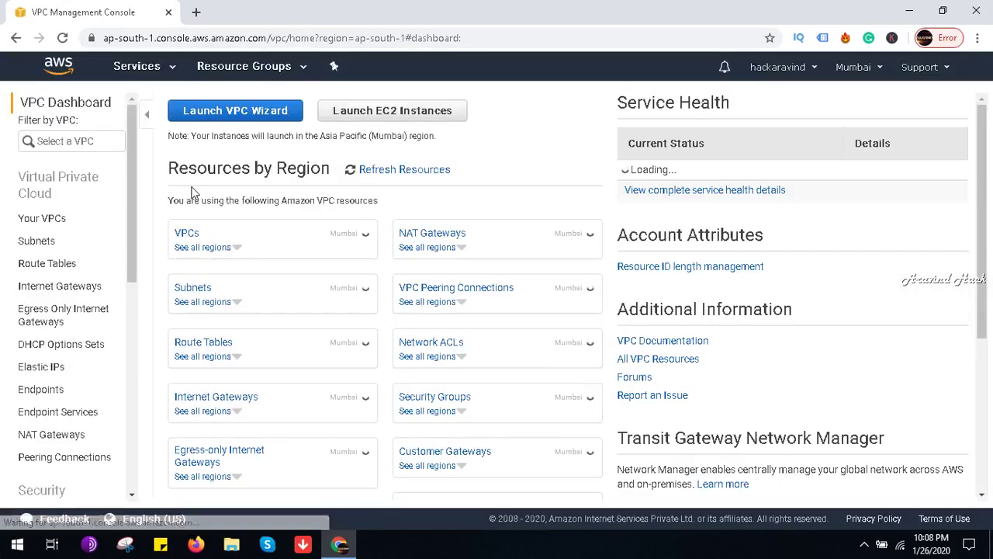
{"action": "left_click", "coordinate": [184, 234]}
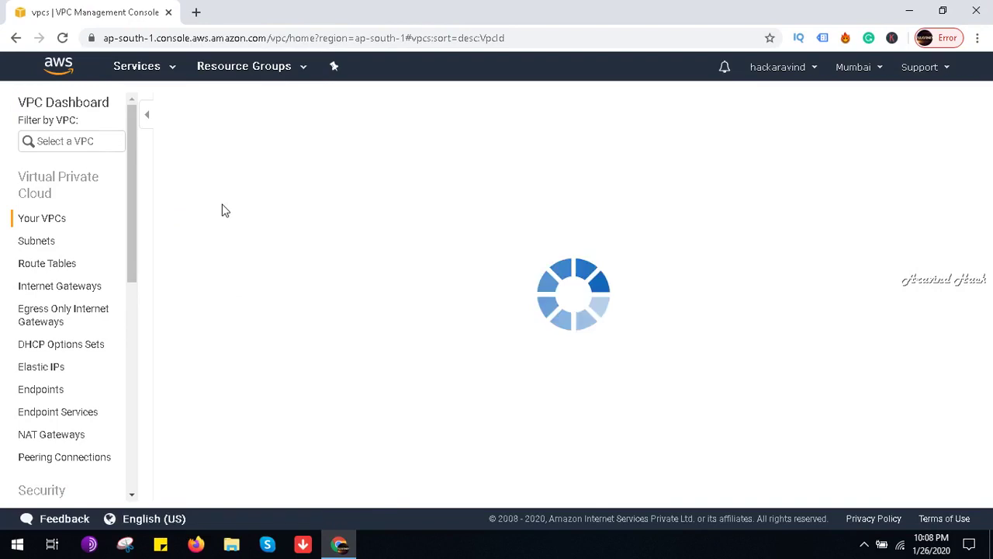
{"action": "left_click", "coordinate": [173, 216]}
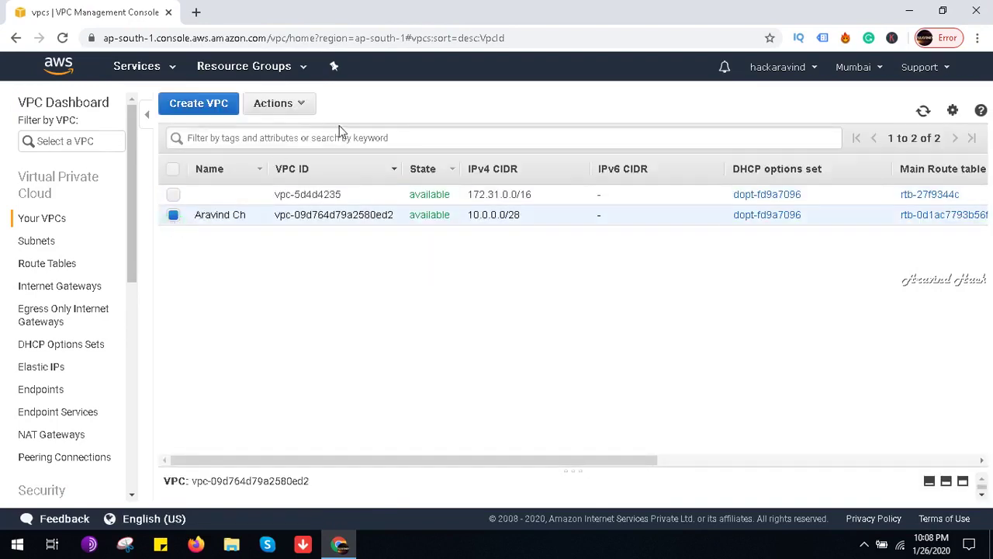
{"action": "left_click", "coordinate": [302, 107]}
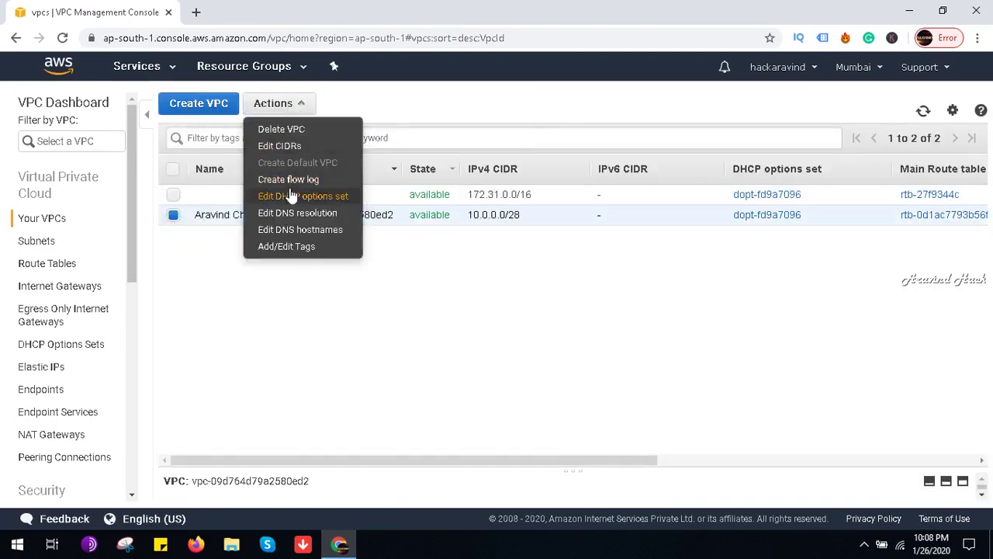
{"action": "left_click", "coordinate": [304, 129]}
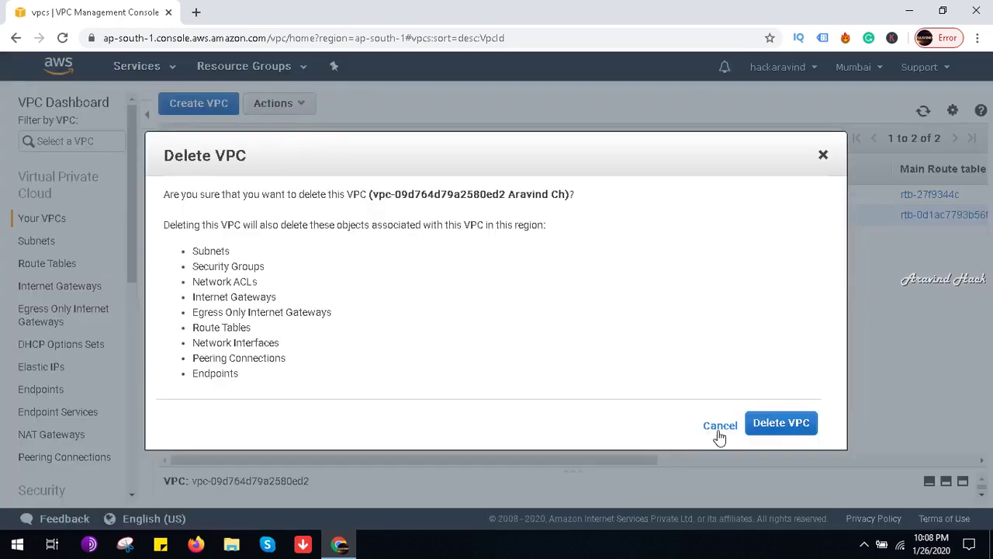
{"action": "left_click", "coordinate": [780, 422]}
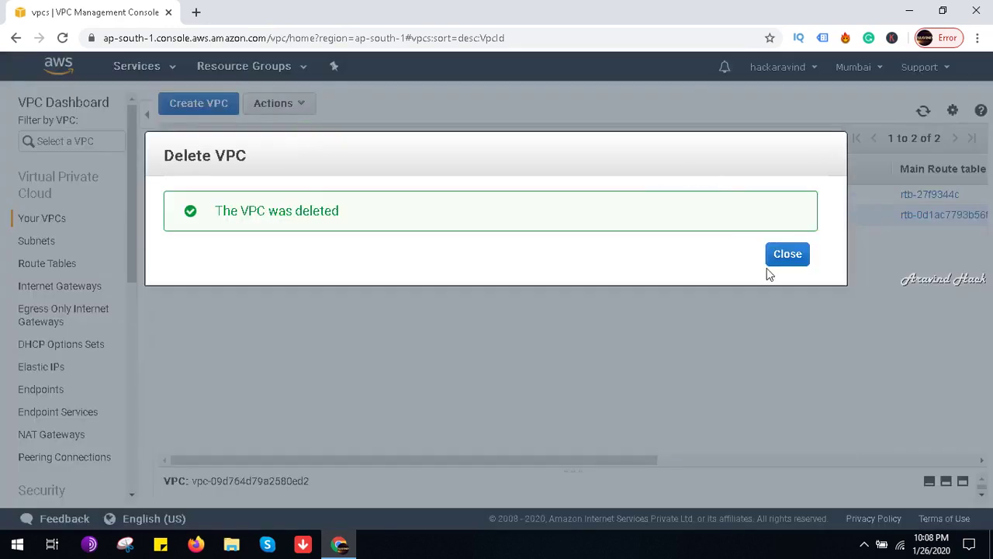
{"action": "left_click", "coordinate": [785, 256]}
{"action": "left_click", "coordinate": [203, 104]}
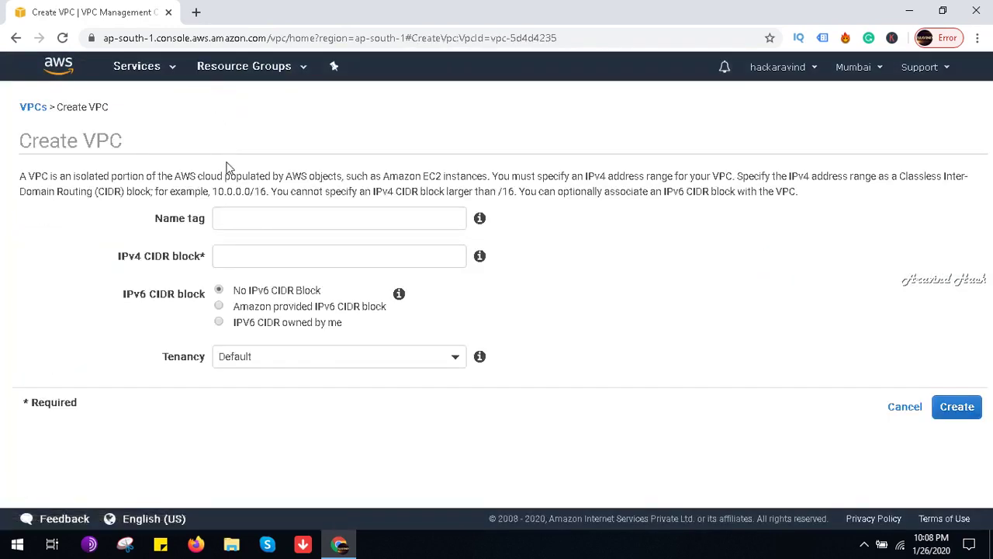
Step: Create a VPC with name tag AP and IPv4 CIDR 10.1.0.16/28, then close the confirmation
{"action": "left_click", "coordinate": [276, 216]}
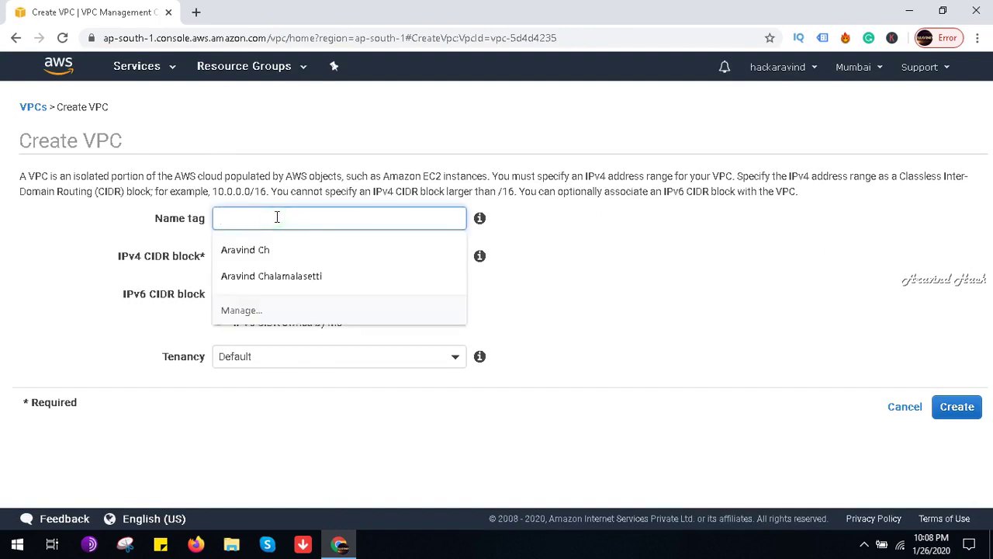
{"action": "left_click", "coordinate": [276, 223]}
{"action": "type", "text": "AP"}
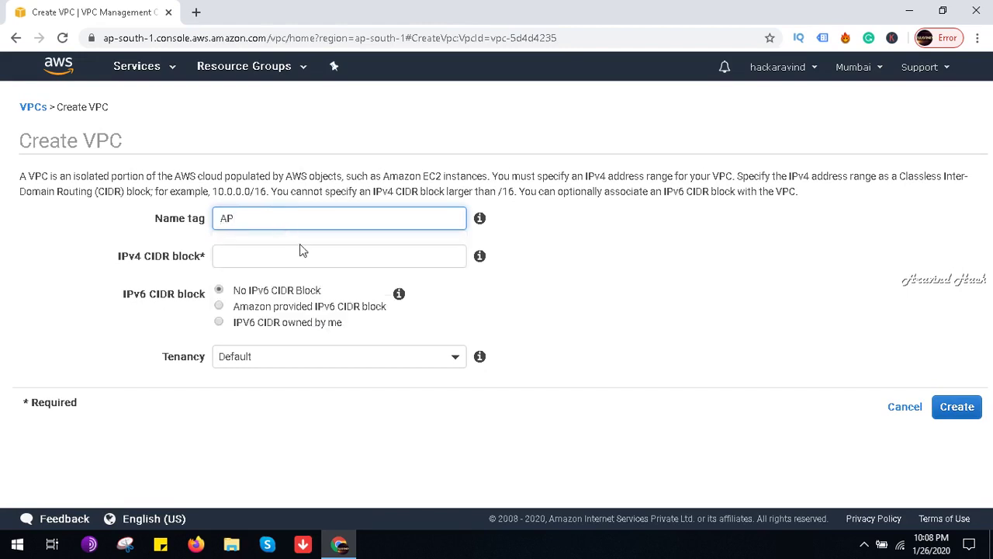
{"action": "left_click", "coordinate": [303, 261]}
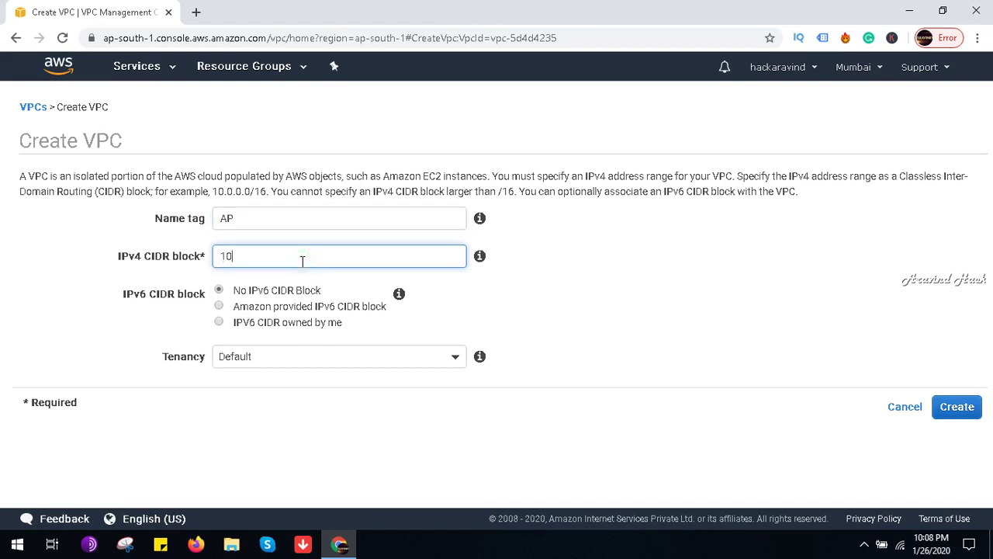
{"action": "type", "text": "10.1.0"}
{"action": "type", "text": "28"}
{"action": "left_click", "coordinate": [960, 411]}
{"action": "left_click", "coordinate": [678, 272]}
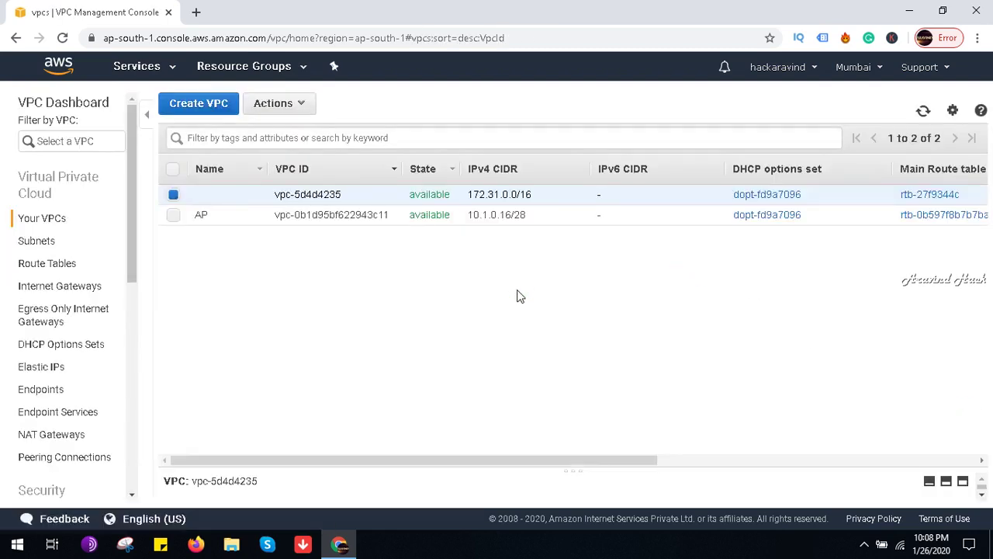
Step: Begin a new subnet named AP in the AP VPC, availability zone ap-south-1b
{"action": "left_click", "coordinate": [62, 243]}
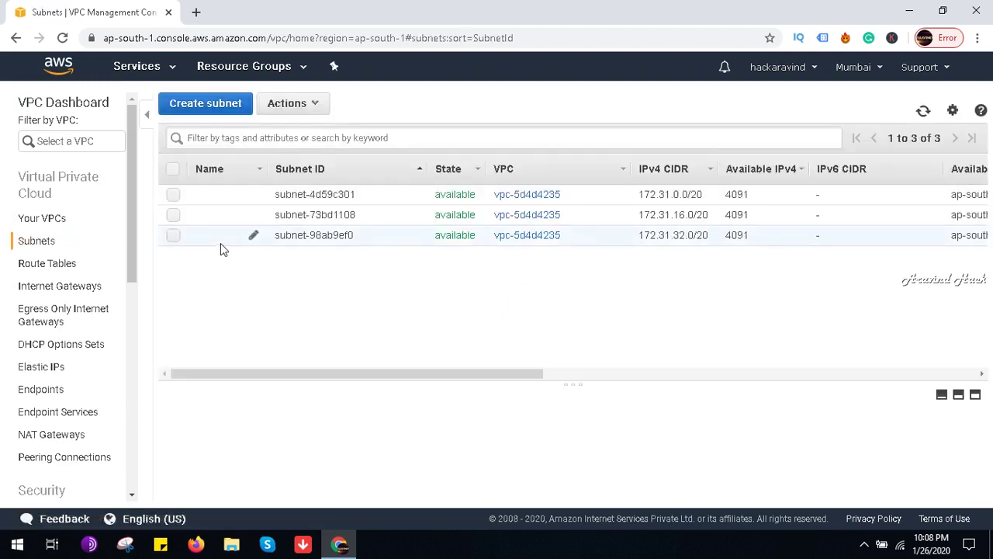
{"action": "left_click", "coordinate": [222, 121]}
{"action": "left_click", "coordinate": [235, 214]}
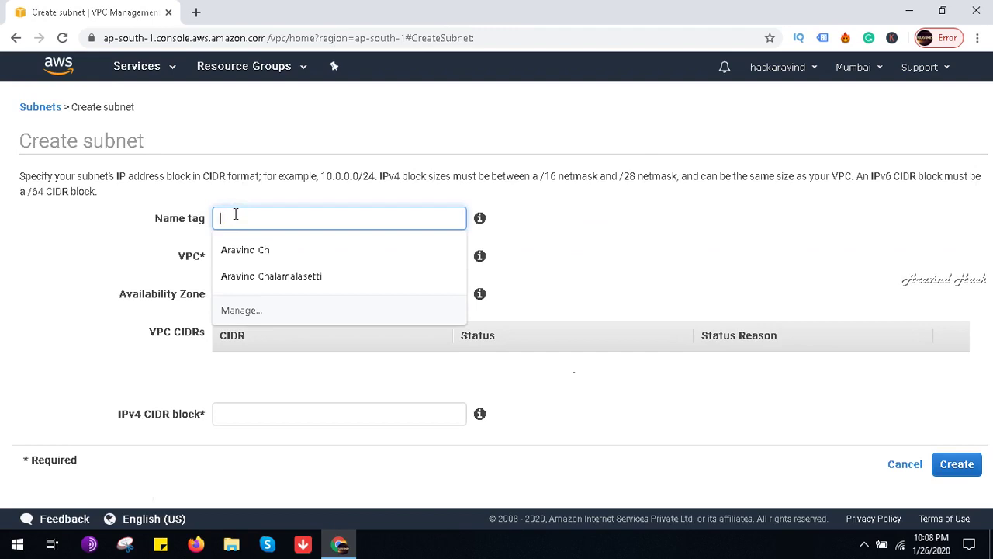
{"action": "type", "text": "A"}
{"action": "key", "text": "Escape"}
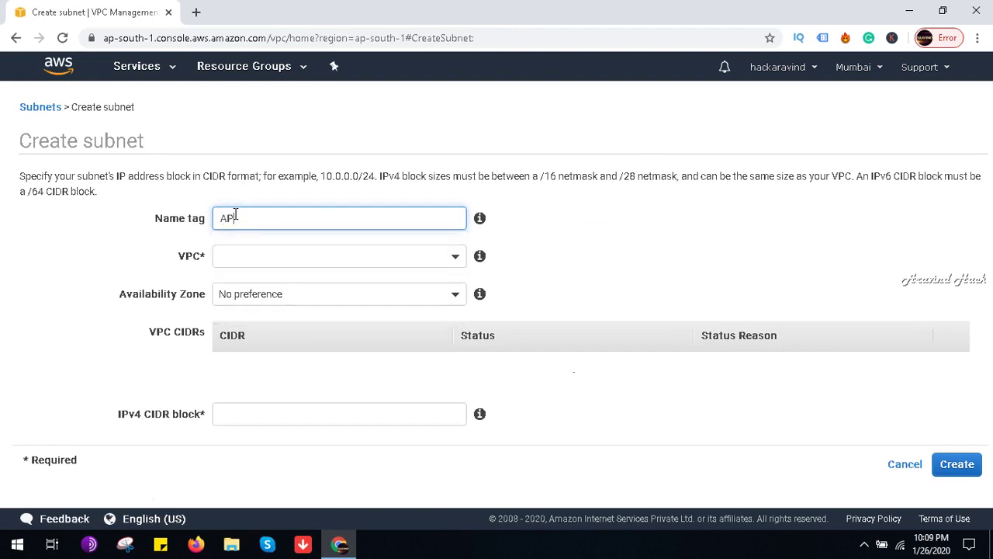
{"action": "type", "text": "P"}
{"action": "left_click", "coordinate": [370, 259]}
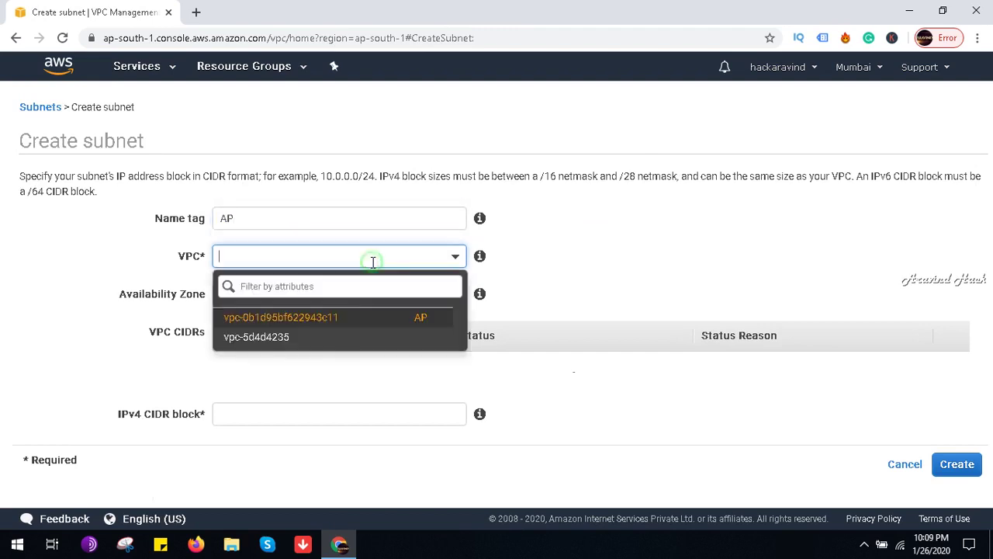
{"action": "left_click", "coordinate": [330, 324]}
{"action": "left_click", "coordinate": [334, 290]}
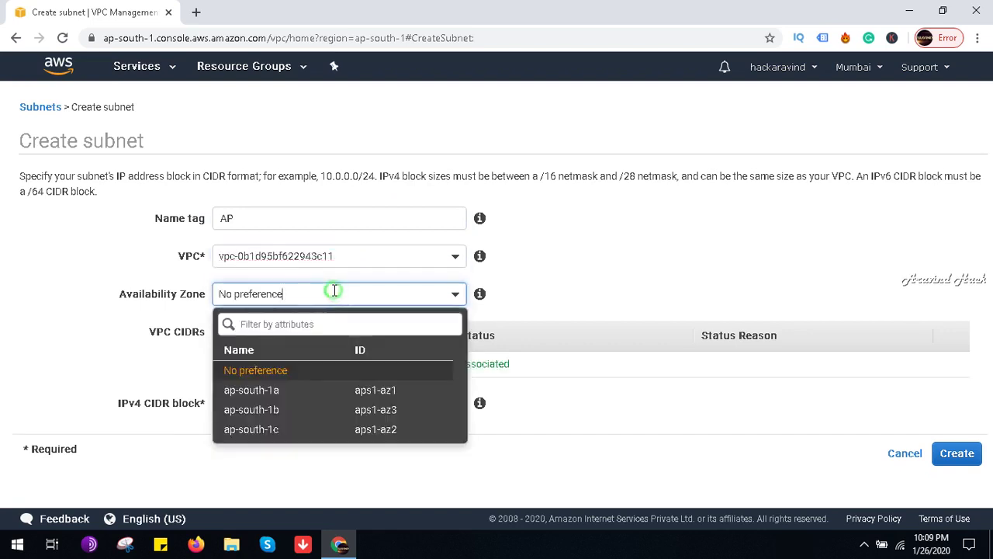
{"action": "left_click", "coordinate": [286, 411]}
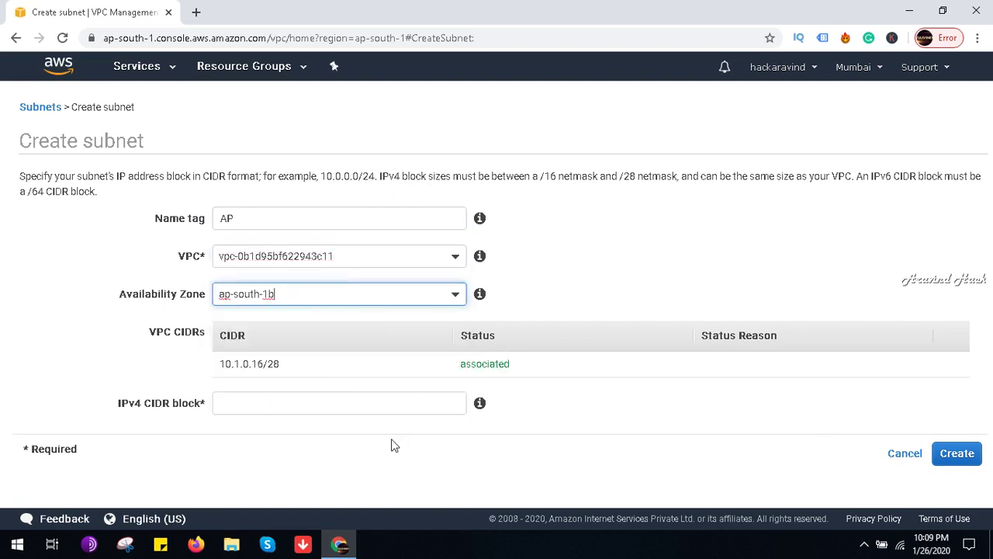
Step: Give the subnet CIDR 10.1.0.16/28, fixing the rejected 10.1.0.0/28, and create it
{"action": "left_click", "coordinate": [339, 405]}
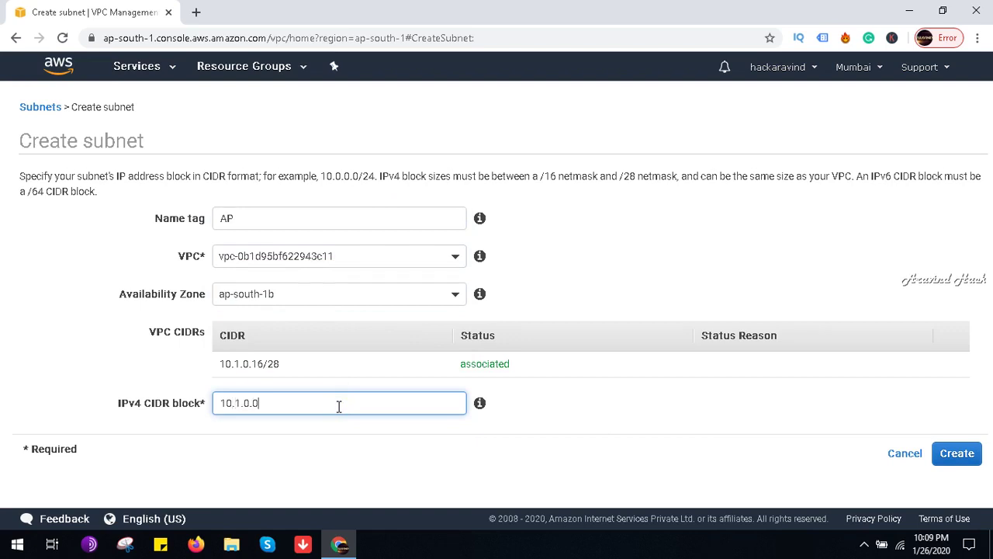
{"action": "type", "text": "10.1.0.0/28"}
{"action": "left_click", "coordinate": [969, 452]}
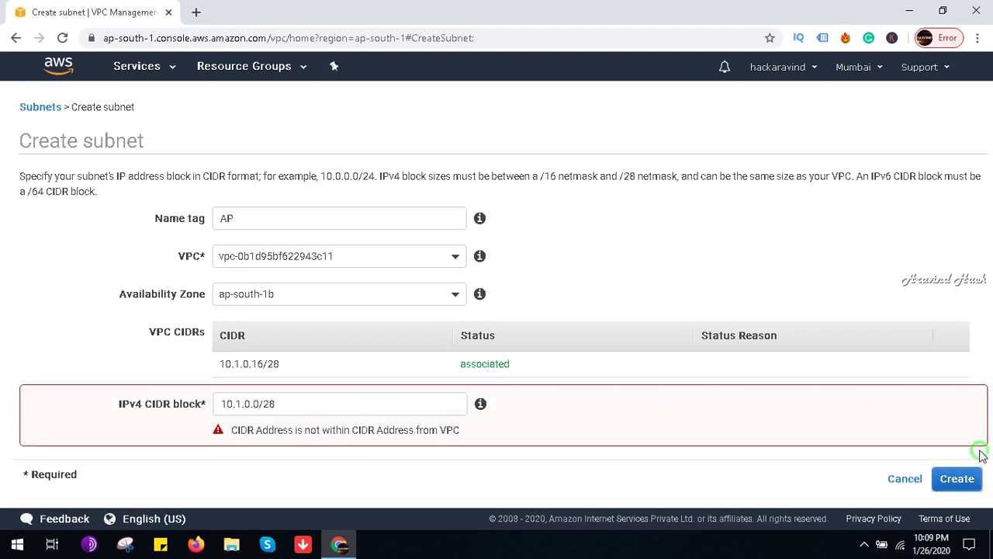
{"action": "left_click", "coordinate": [316, 412]}
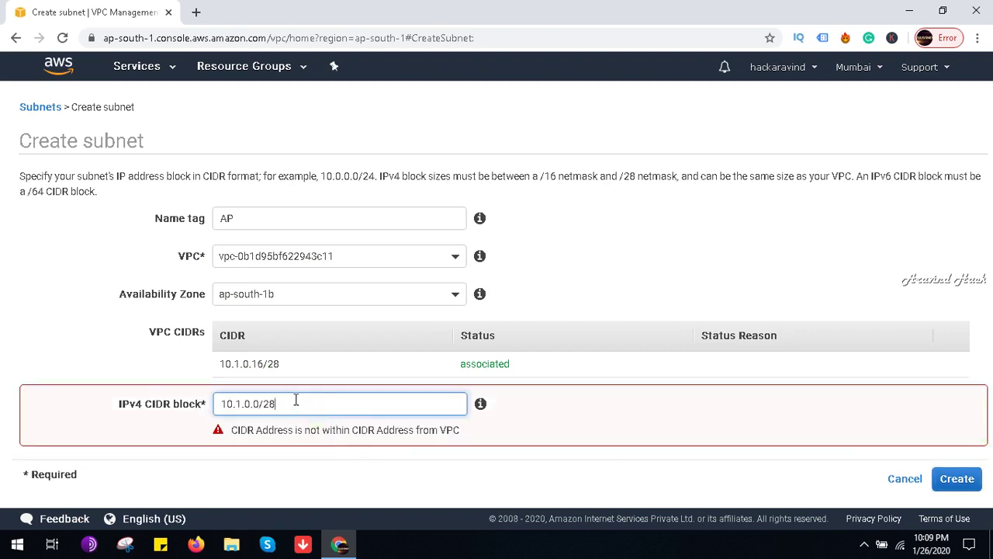
{"action": "key", "text": "BackSpace"}
{"action": "key", "text": "BackSpace"}
{"action": "key", "text": "BackSpace"}
{"action": "type", "text": "16/28"}
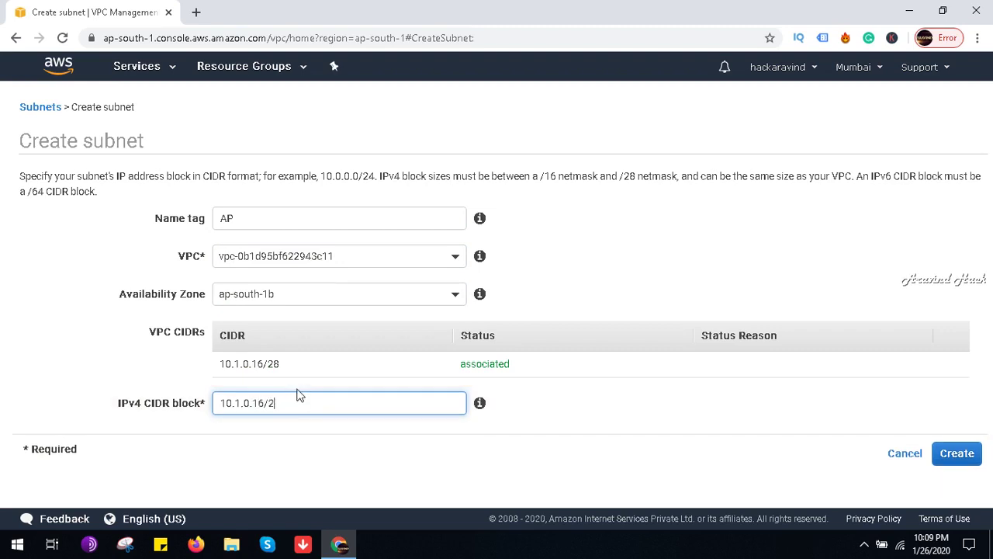
{"action": "left_click", "coordinate": [957, 451]}
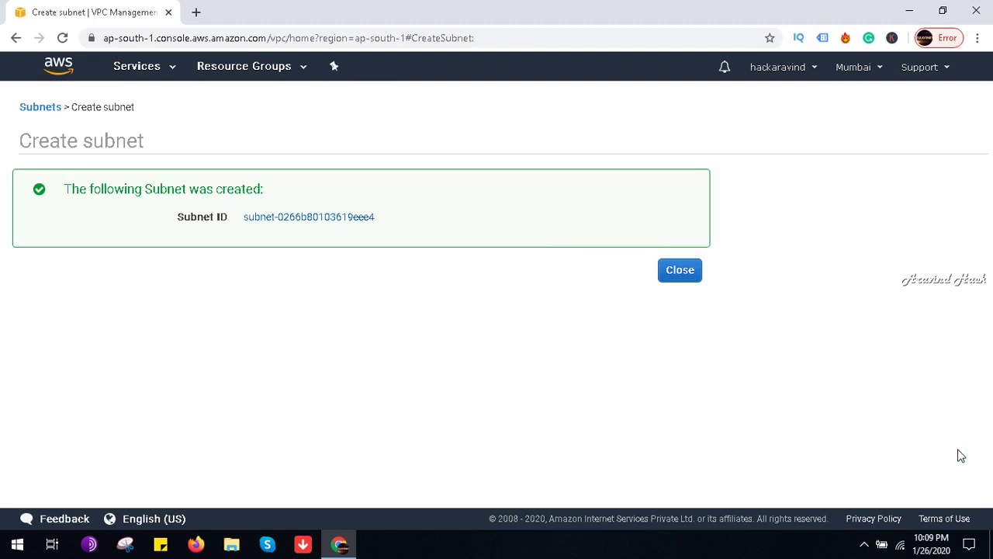
Step: Review the AP subnet's auto-assign public IPv4 setting, leave it off, and go to Your VPCs
{"action": "left_click", "coordinate": [665, 273]}
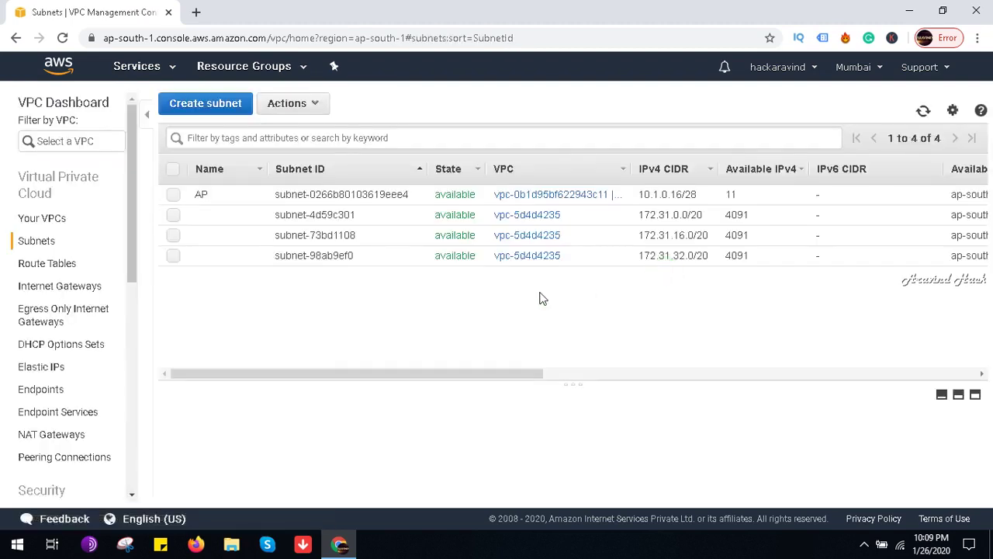
{"action": "left_click", "coordinate": [283, 107]}
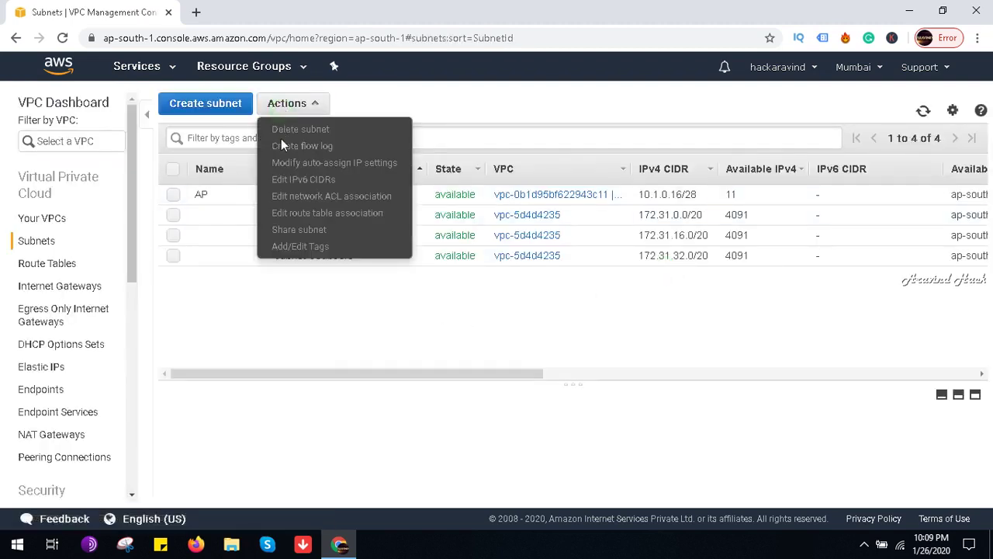
{"action": "left_click", "coordinate": [174, 194]}
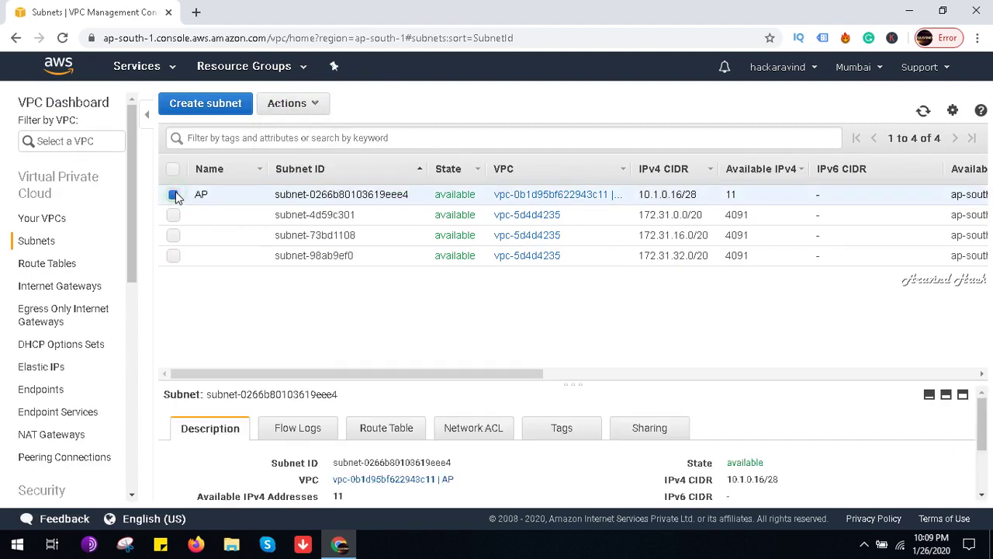
{"action": "left_click", "coordinate": [311, 107]}
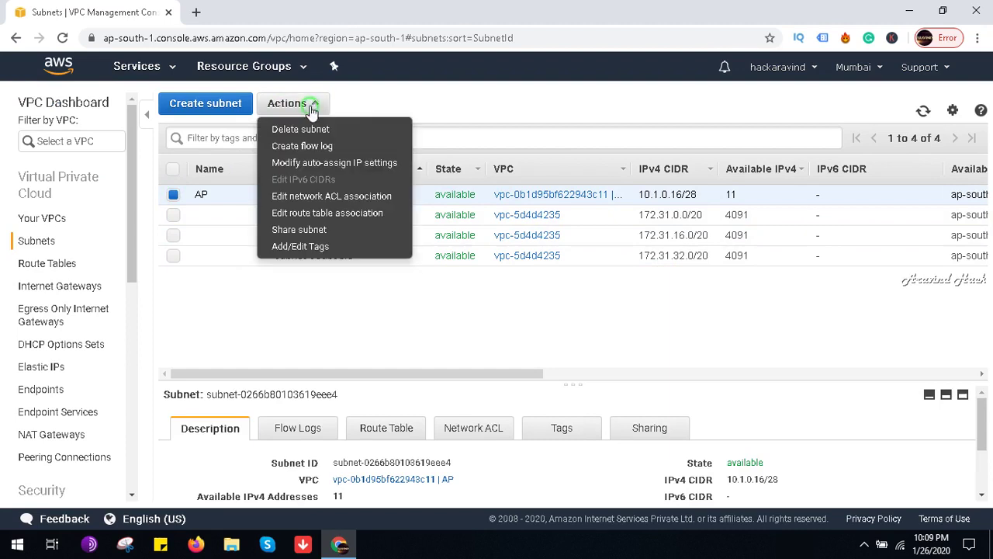
{"action": "left_click", "coordinate": [309, 163]}
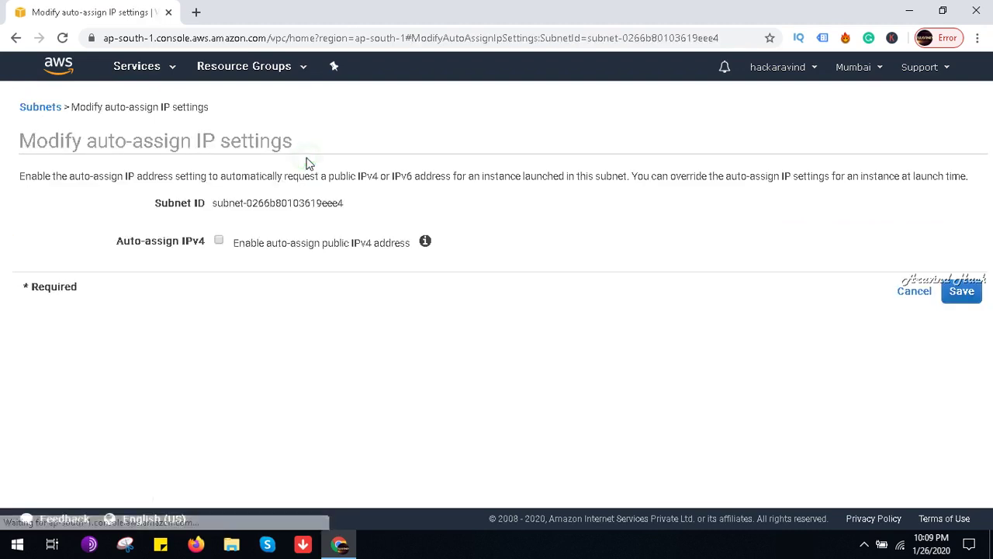
{"action": "left_click", "coordinate": [219, 243]}
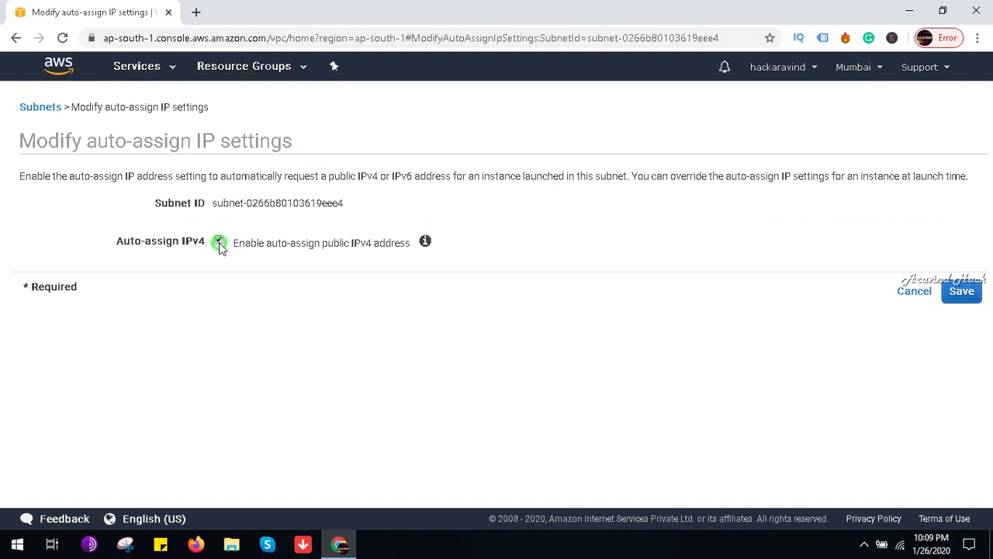
{"action": "left_click", "coordinate": [220, 243]}
{"action": "left_click", "coordinate": [16, 38]}
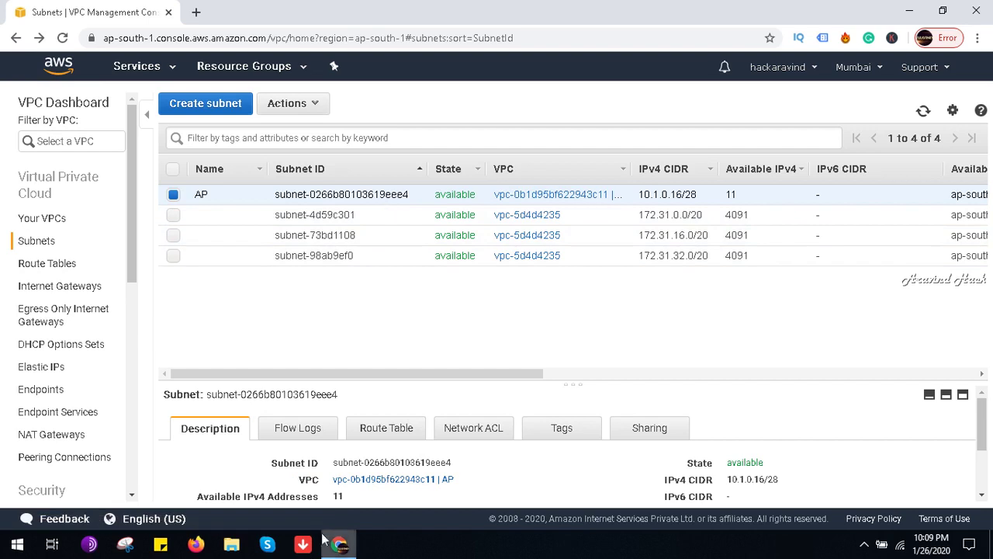
{"action": "scroll", "coordinate": [344, 491], "scroll_direction": "down", "scroll_amount": 1}
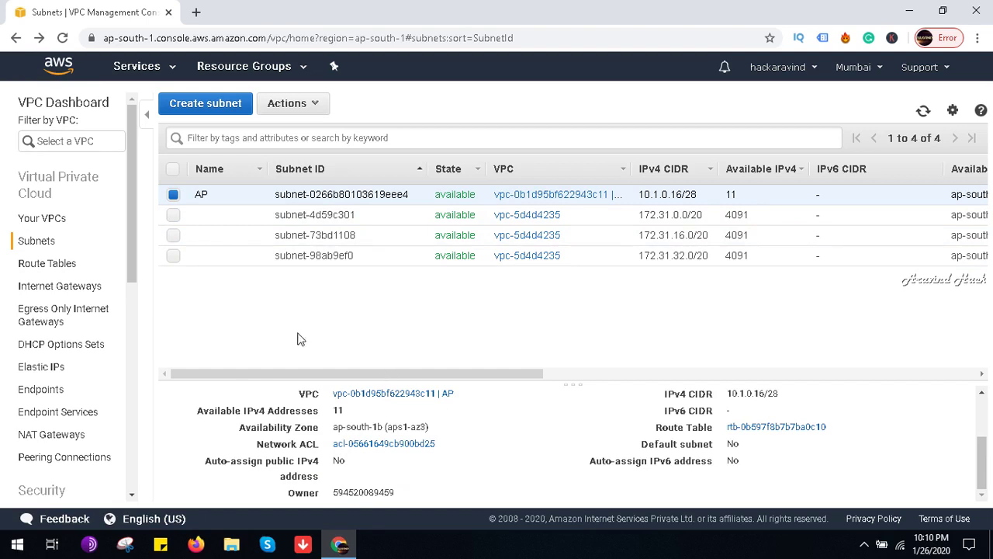
{"action": "left_click", "coordinate": [43, 218]}
Step: Create another VPC named AP with IPv4 CIDR 10.1.0.0/28, then show the subnets list
{"action": "left_click", "coordinate": [187, 99]}
{"action": "left_click", "coordinate": [226, 222]}
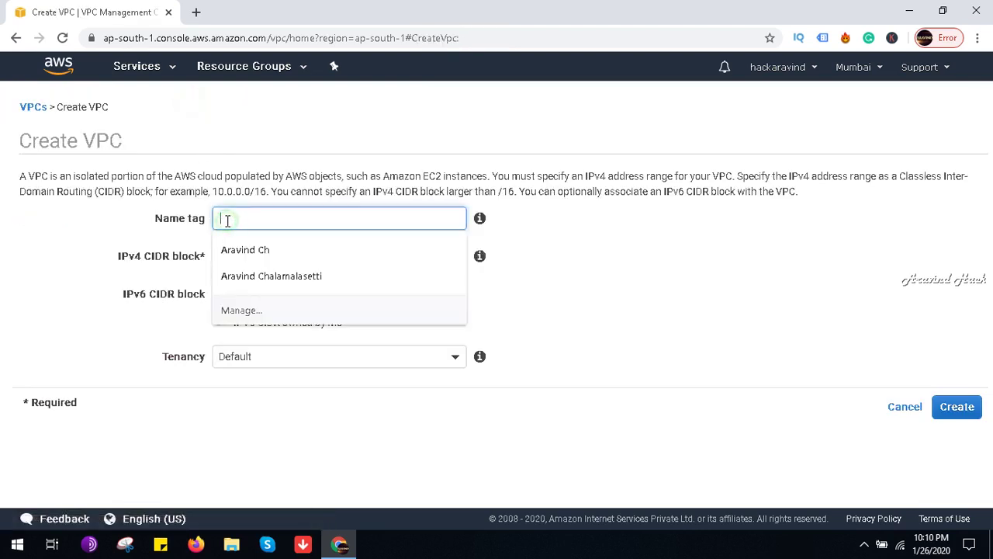
{"action": "type", "text": "AP"}
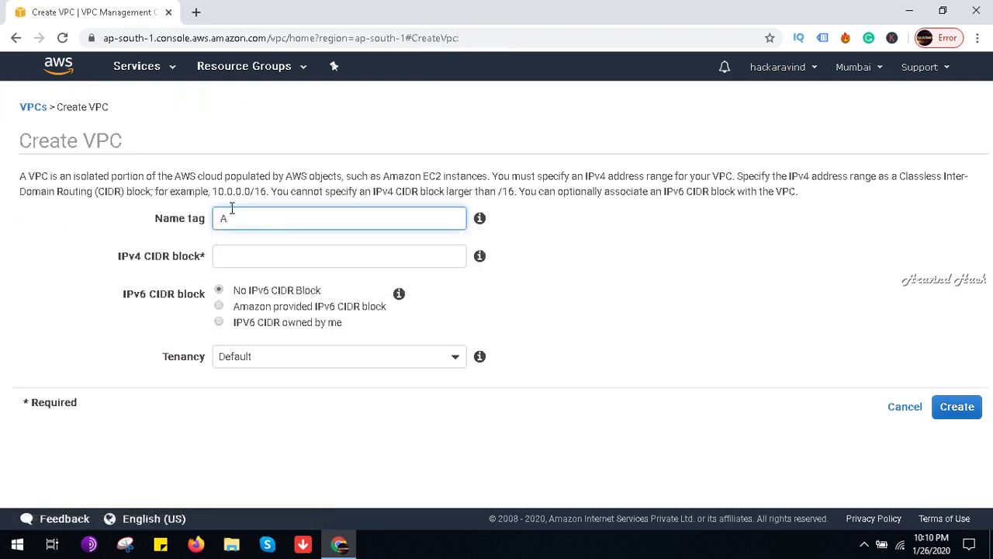
{"action": "left_click", "coordinate": [246, 252]}
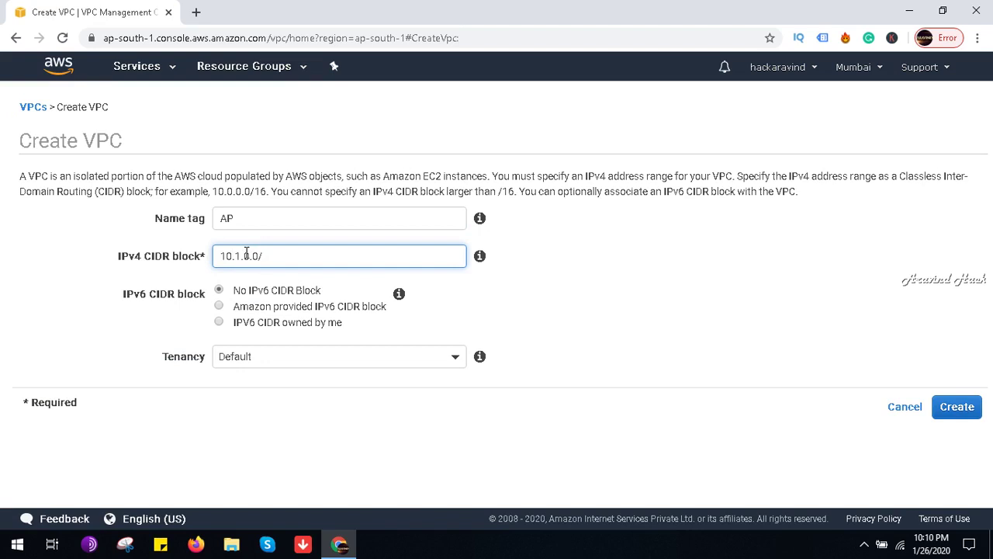
{"action": "type", "text": "10.1.0.0/28"}
{"action": "left_click", "coordinate": [956, 407]}
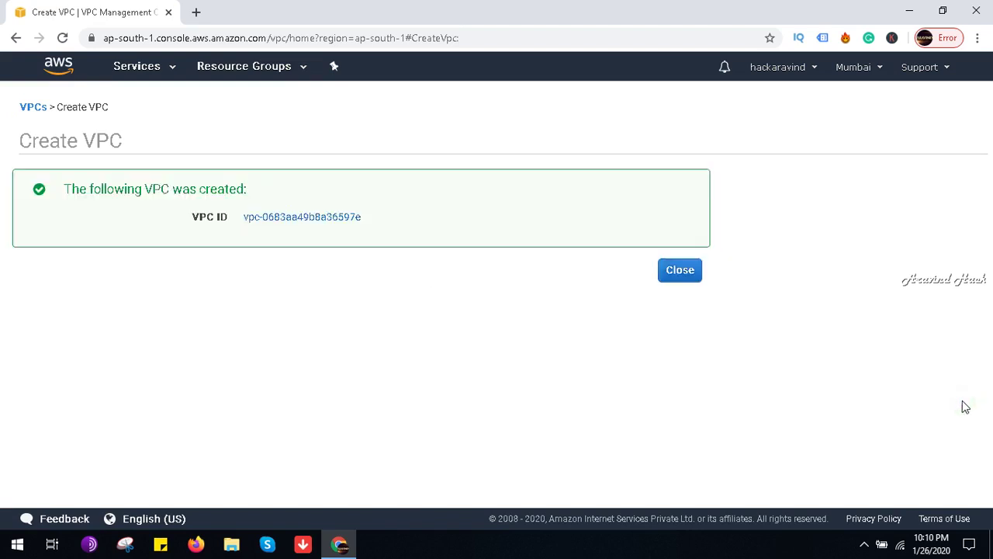
{"action": "left_click", "coordinate": [677, 272]}
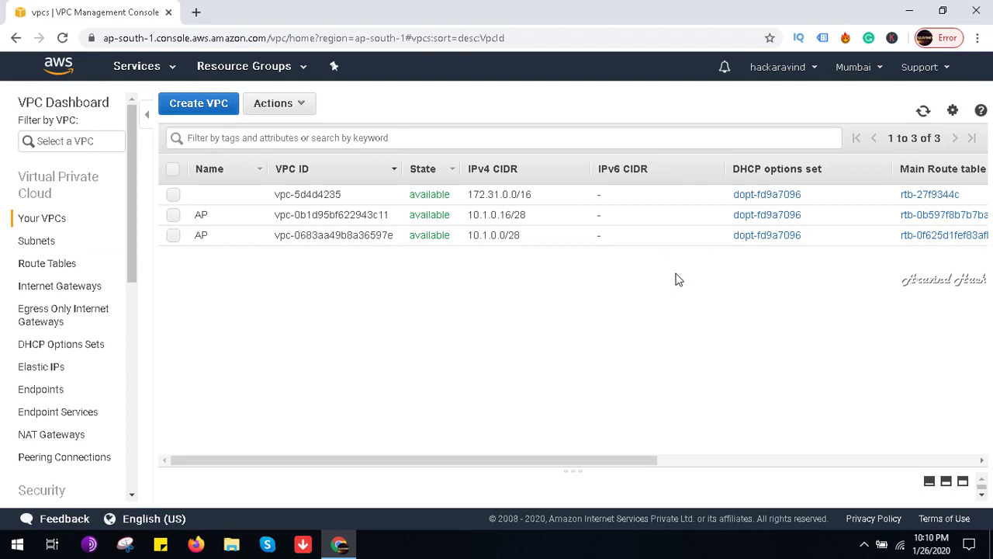
{"action": "left_click", "coordinate": [33, 240]}
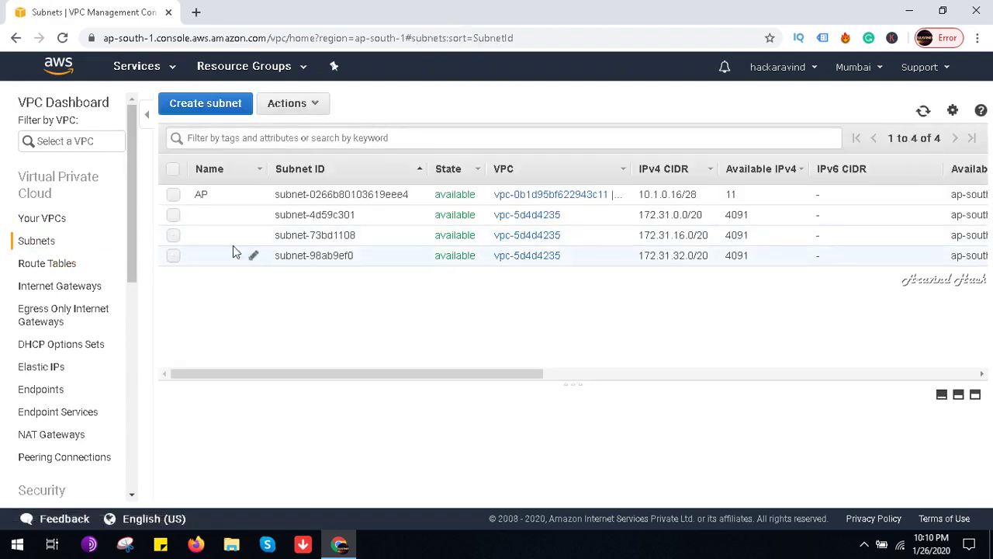
Step: Begin a new subnet named vj1 and review the available VPC choices
{"action": "left_click", "coordinate": [214, 104]}
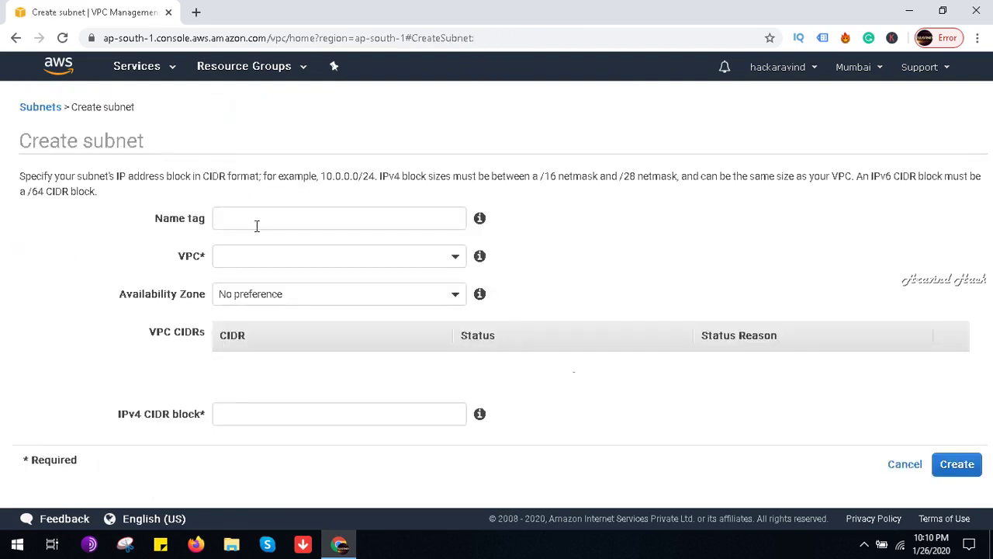
{"action": "left_click", "coordinate": [257, 221]}
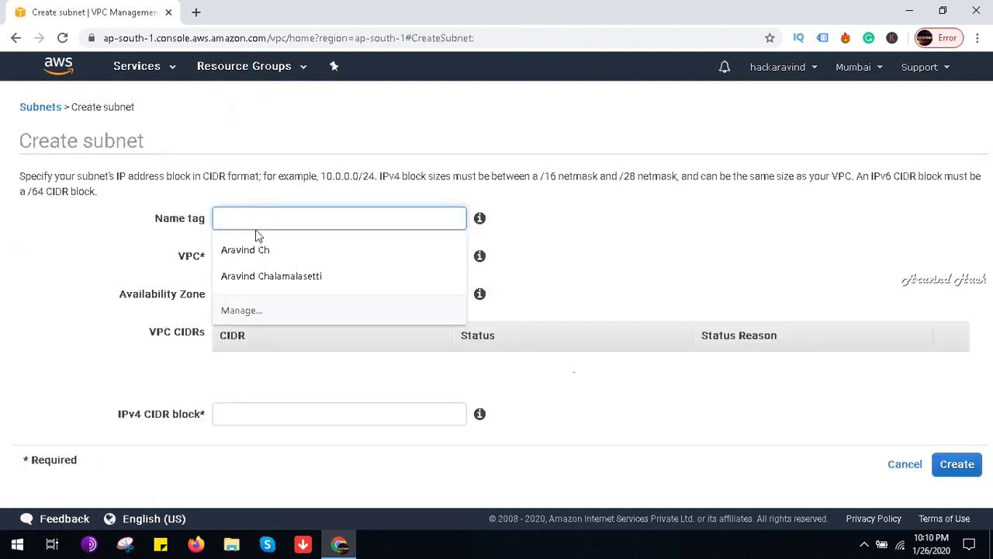
{"action": "type", "text": "V"}
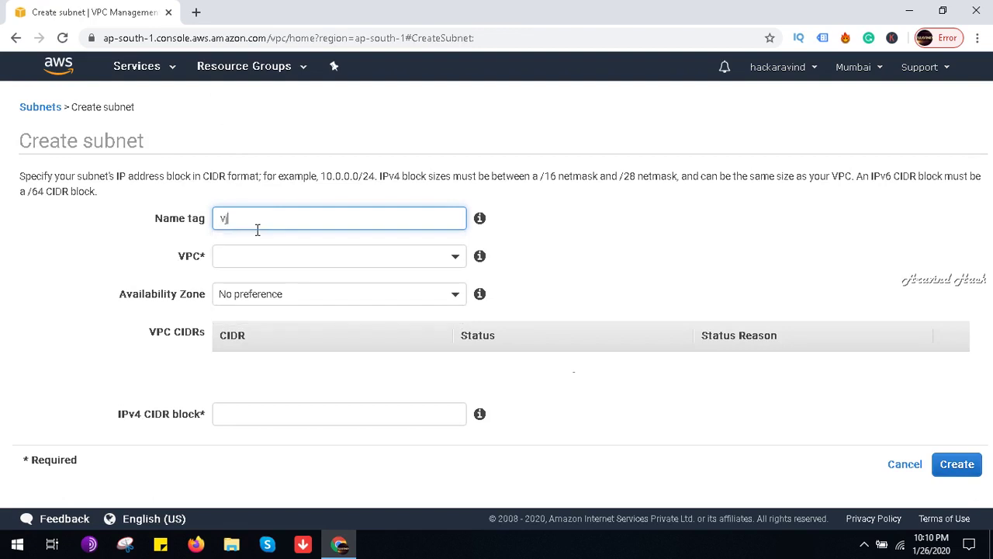
{"action": "left_click", "coordinate": [260, 254]}
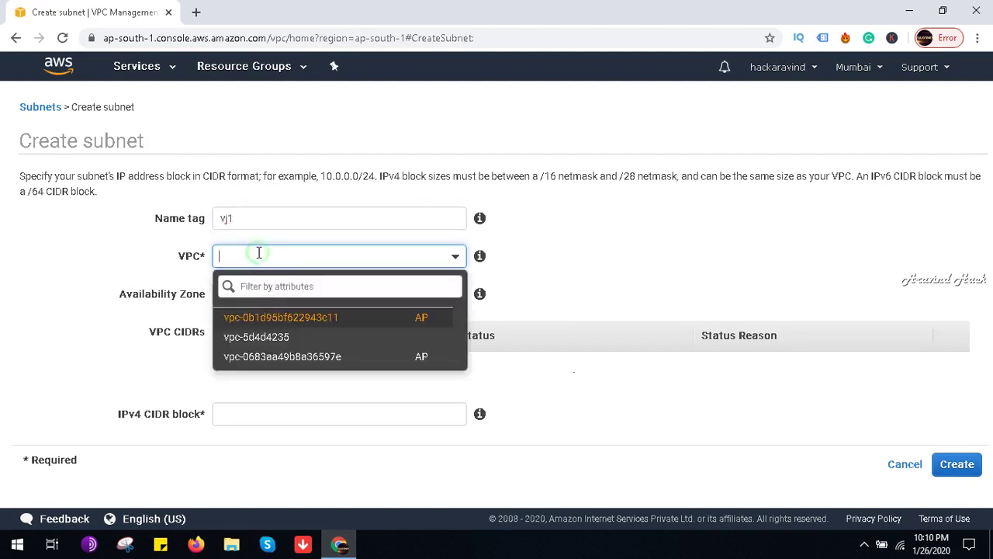
{"action": "left_click", "coordinate": [277, 318]}
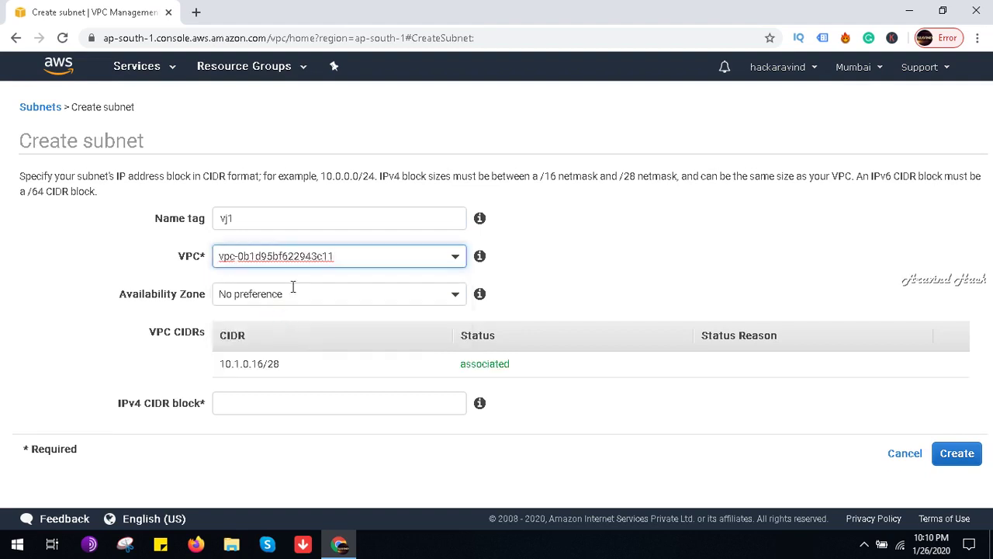
{"action": "left_click", "coordinate": [305, 255]}
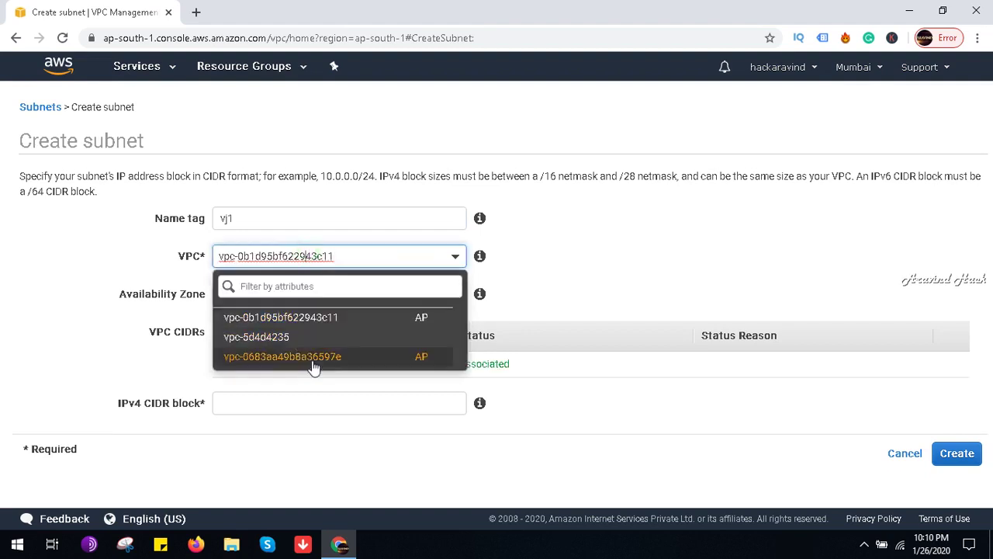
{"action": "left_click", "coordinate": [322, 318]}
{"action": "left_click", "coordinate": [293, 397]}
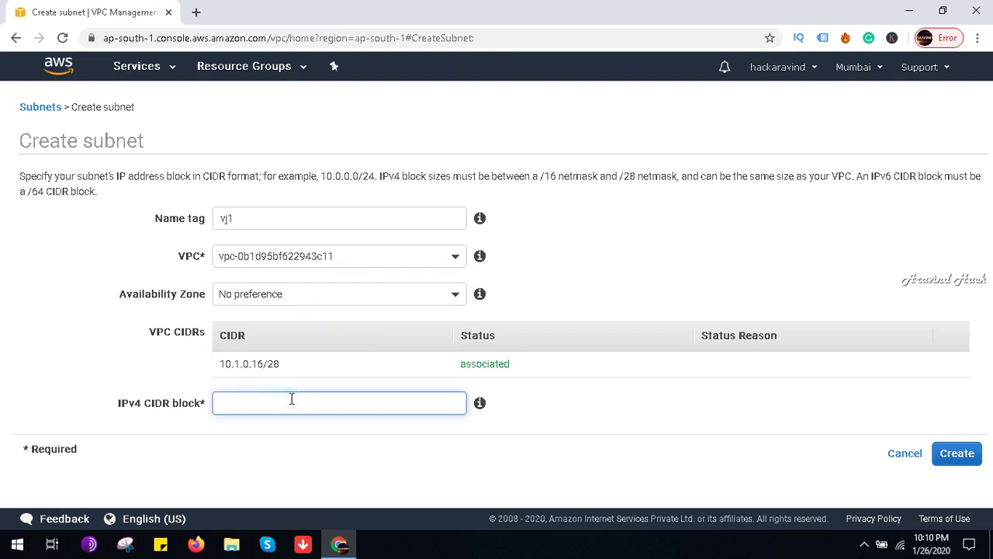
{"action": "left_click", "coordinate": [755, 364]}
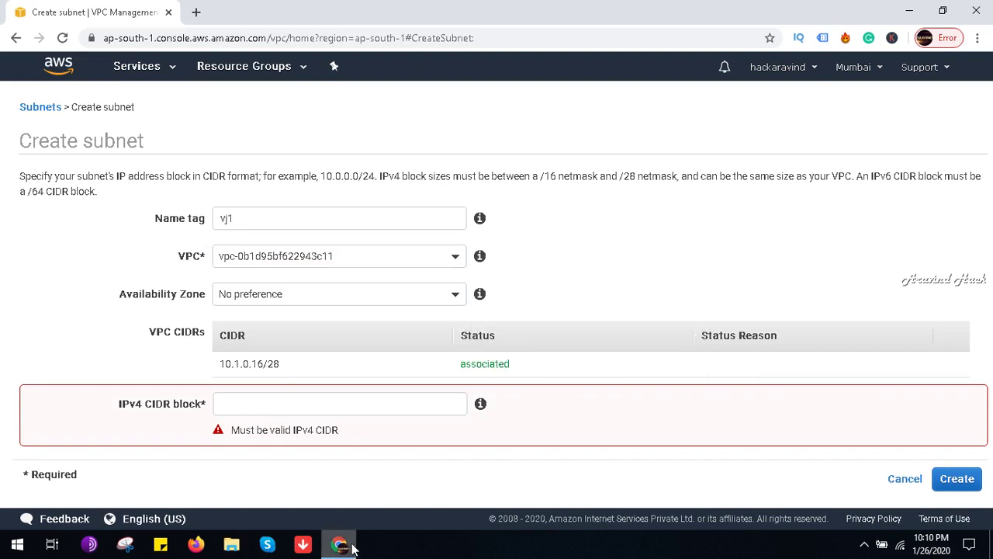
{"action": "mouse_move", "coordinate": [342, 543]}
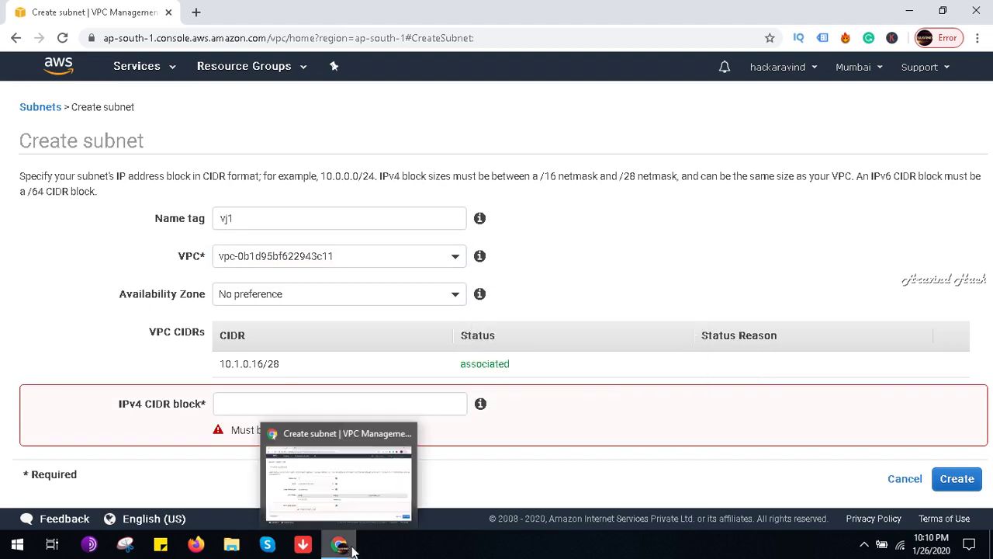
{"action": "left_click", "coordinate": [363, 257]}
{"action": "left_click", "coordinate": [11, 301]}
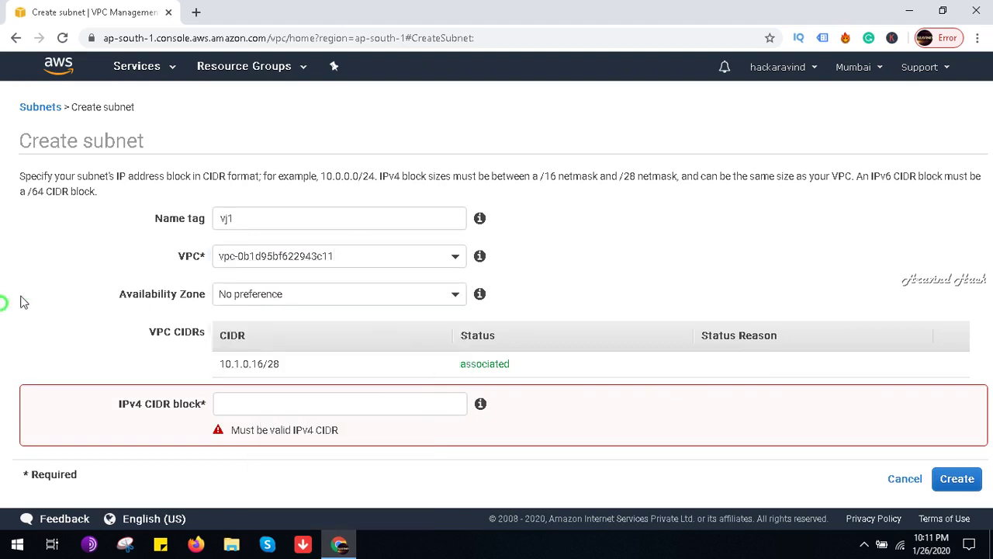
Step: Put vj1 in ap-south-1c under vpc-0683aa49b8a36597e with CIDR 10.1.0.0/28 and create it
{"action": "left_click", "coordinate": [217, 294]}
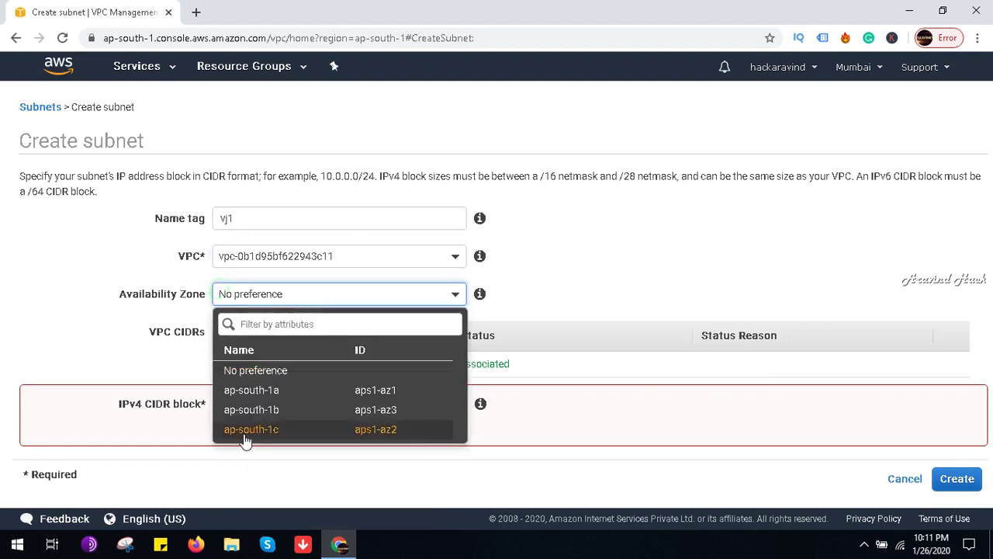
{"action": "left_click", "coordinate": [248, 429]}
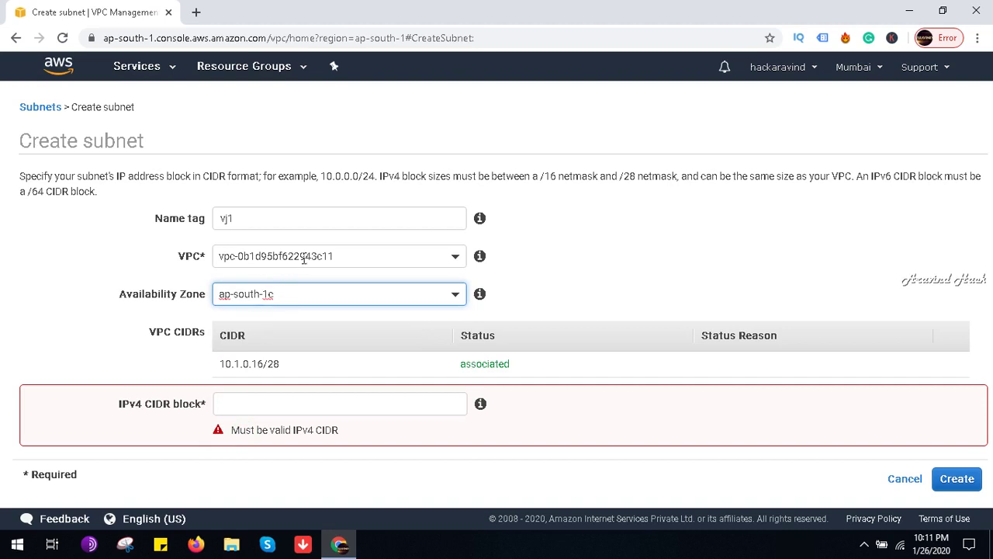
{"action": "left_click", "coordinate": [303, 256]}
{"action": "left_click", "coordinate": [287, 359]}
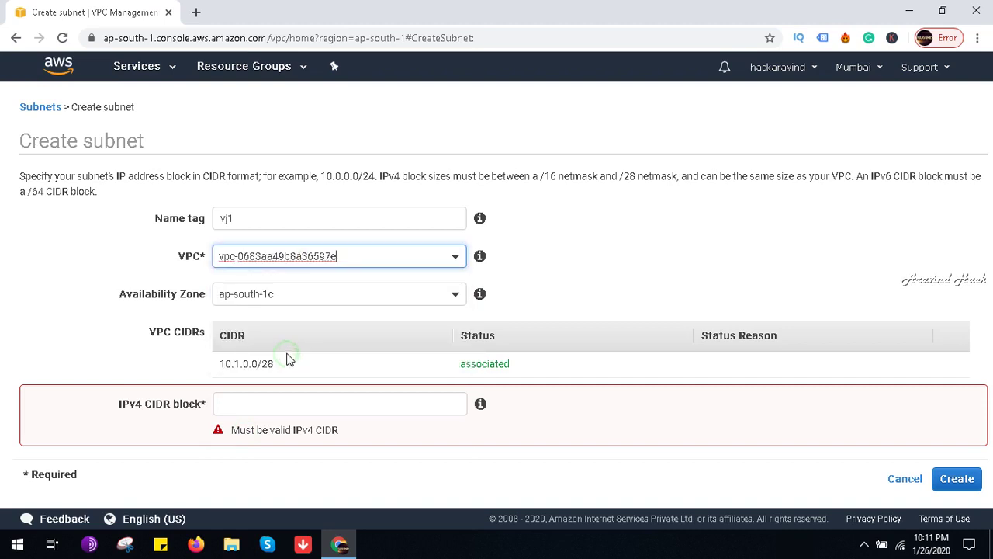
{"action": "left_click", "coordinate": [266, 404]}
{"action": "type", "text": "10.1.0.0"}
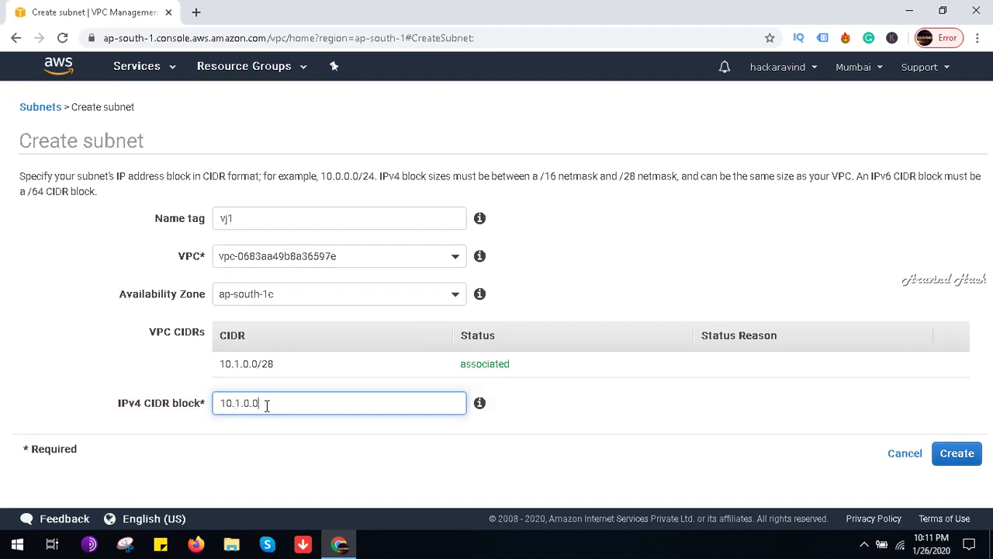
{"action": "type", "text": "/28"}
{"action": "left_click", "coordinate": [973, 454]}
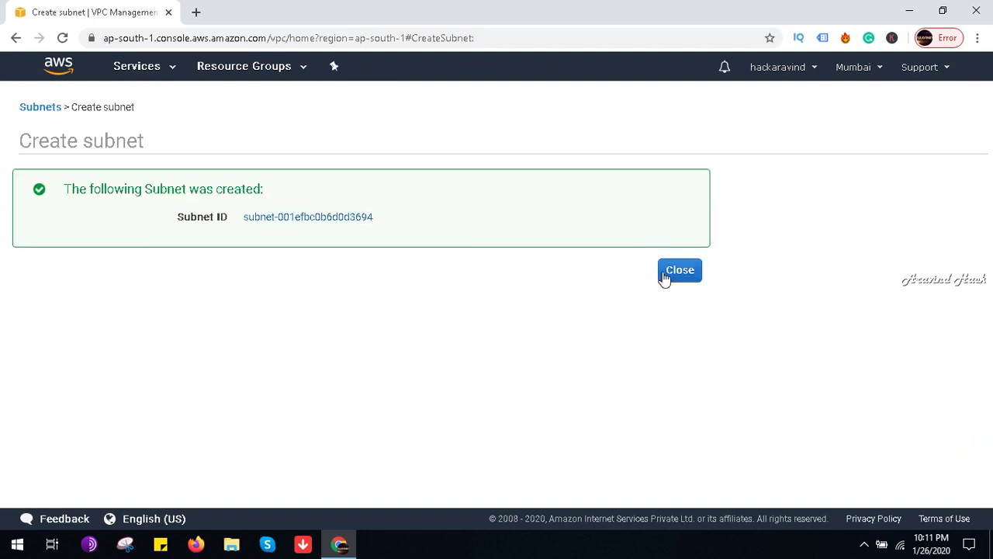
{"action": "left_click", "coordinate": [676, 270]}
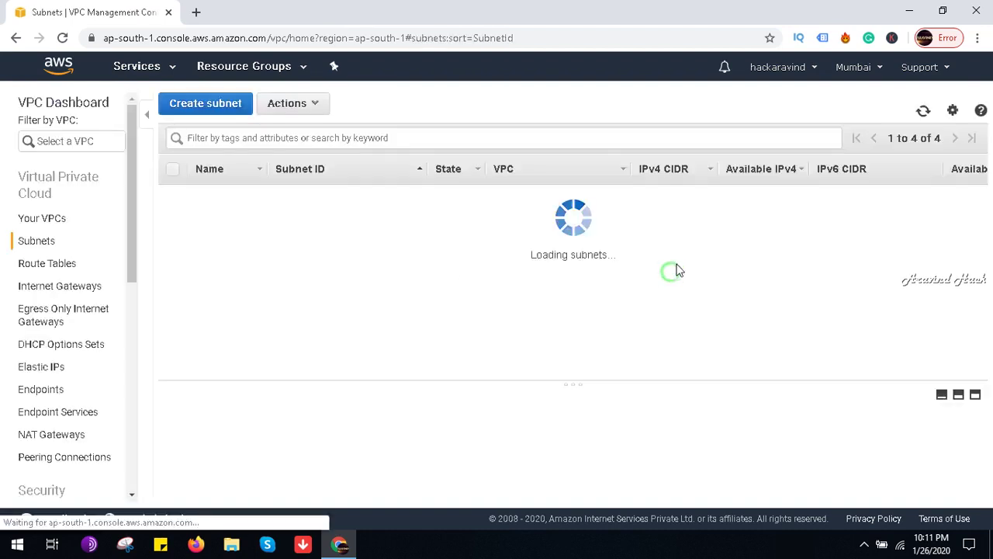
{"action": "left_click", "coordinate": [51, 73]}
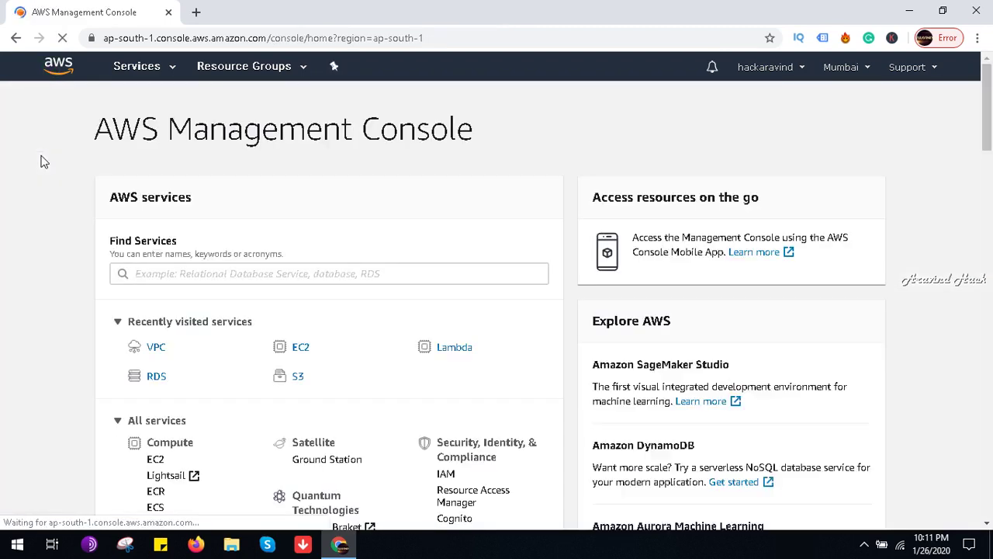
{"action": "left_click", "coordinate": [163, 377]}
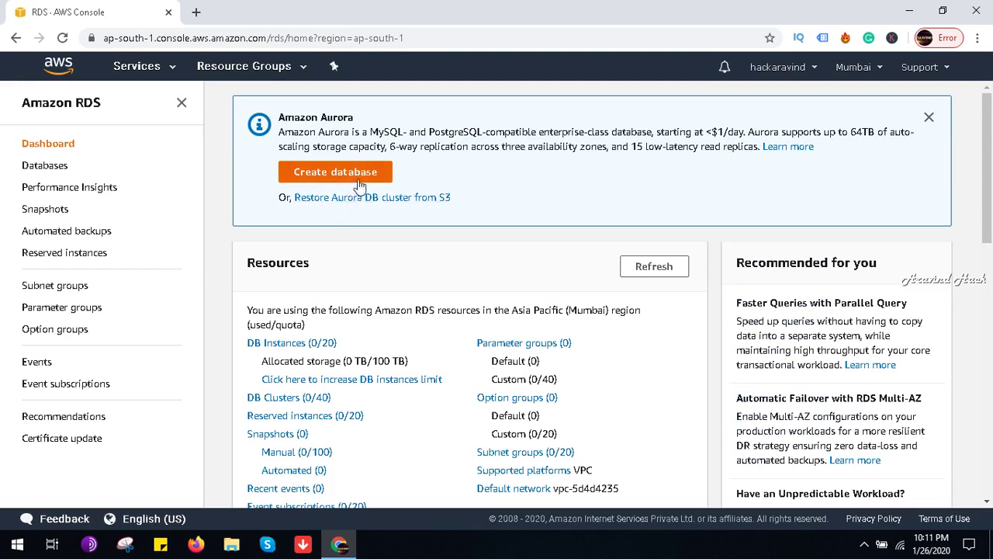
{"action": "left_click", "coordinate": [67, 287]}
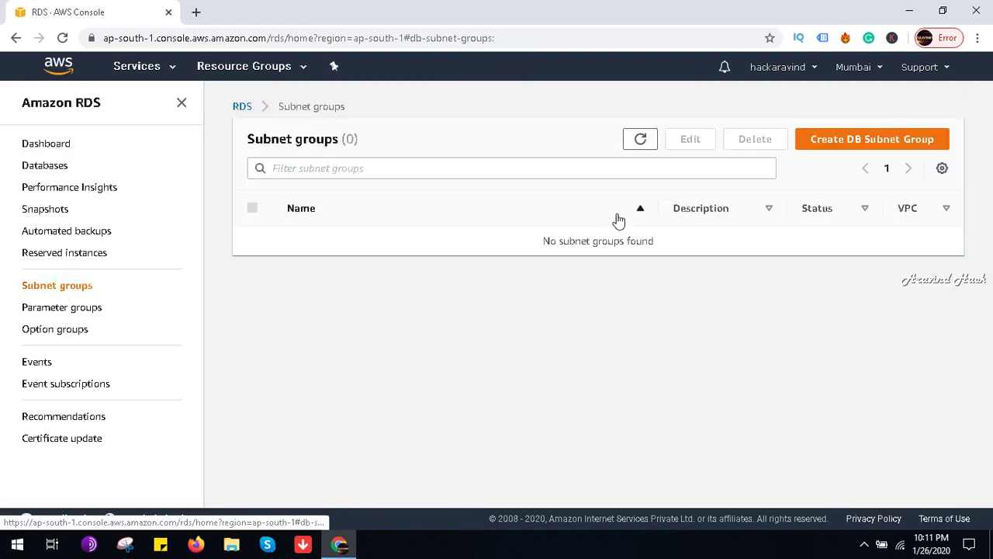
{"action": "left_click", "coordinate": [816, 140]}
{"action": "left_click", "coordinate": [257, 295]}
{"action": "scroll", "coordinate": [257, 298], "scroll_direction": "down", "scroll_amount": 1}
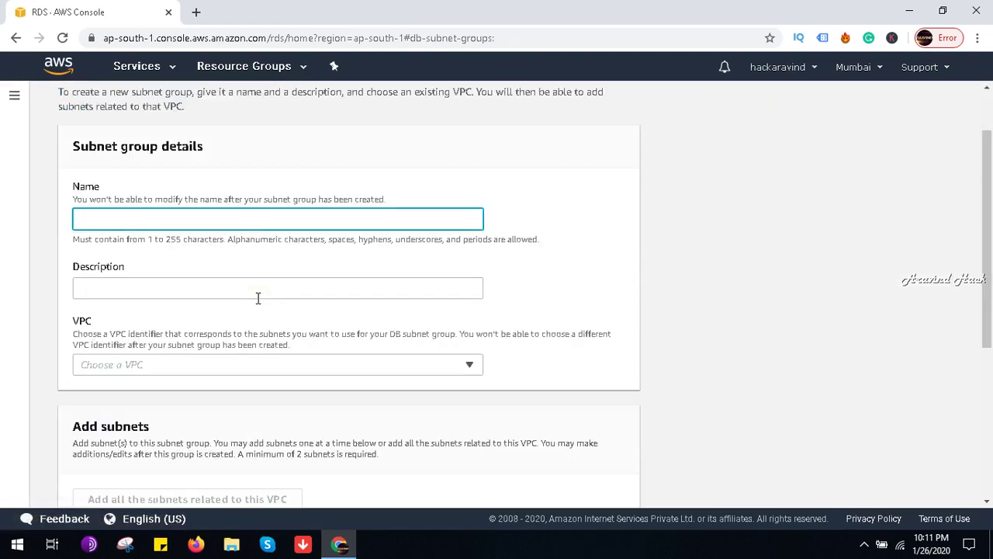
{"action": "scroll", "coordinate": [258, 298], "scroll_direction": "down", "scroll_amount": 1}
{"action": "left_click", "coordinate": [258, 291]}
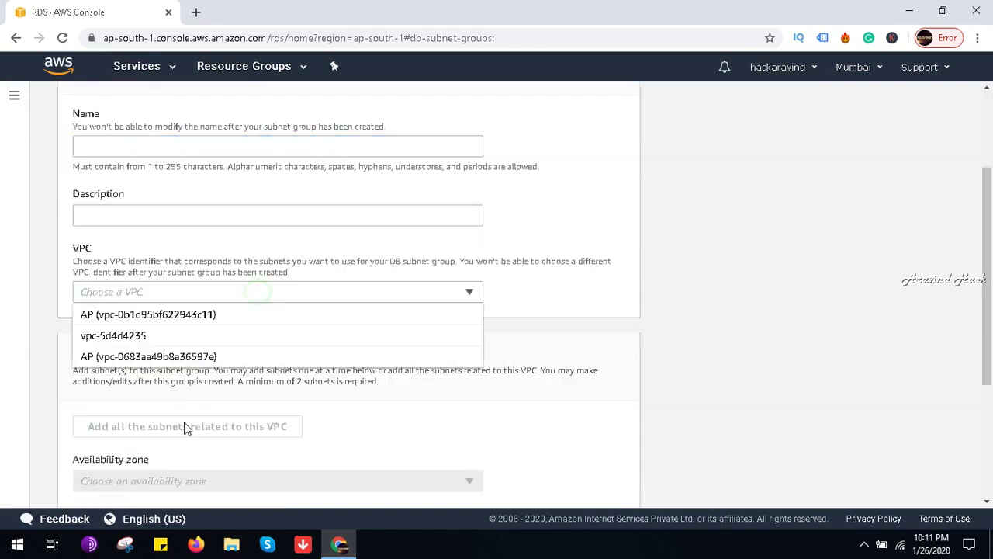
{"action": "left_click", "coordinate": [199, 318]}
{"action": "scroll", "coordinate": [198, 320], "scroll_direction": "down", "scroll_amount": 1}
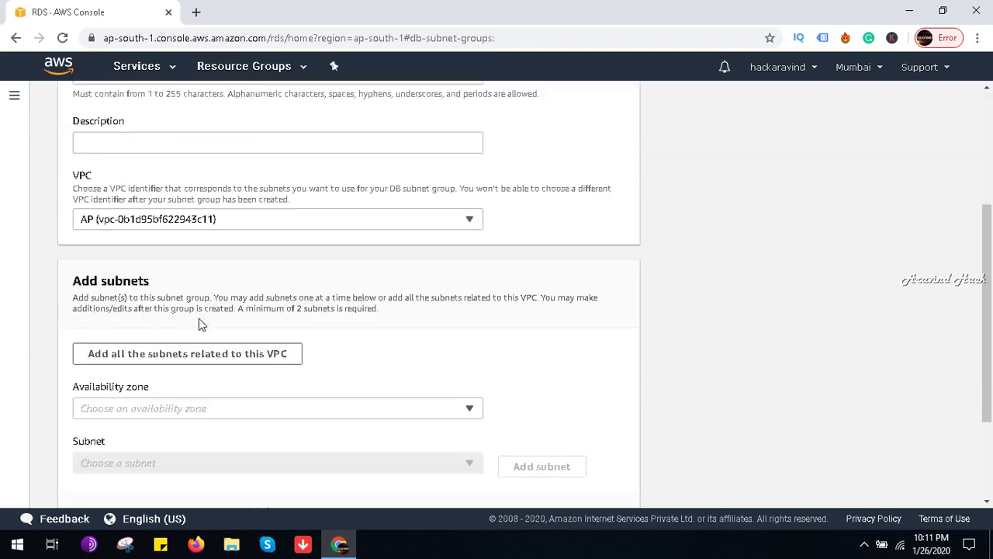
{"action": "left_click", "coordinate": [290, 353]}
{"action": "scroll", "coordinate": [354, 362], "scroll_direction": "down", "scroll_amount": 2}
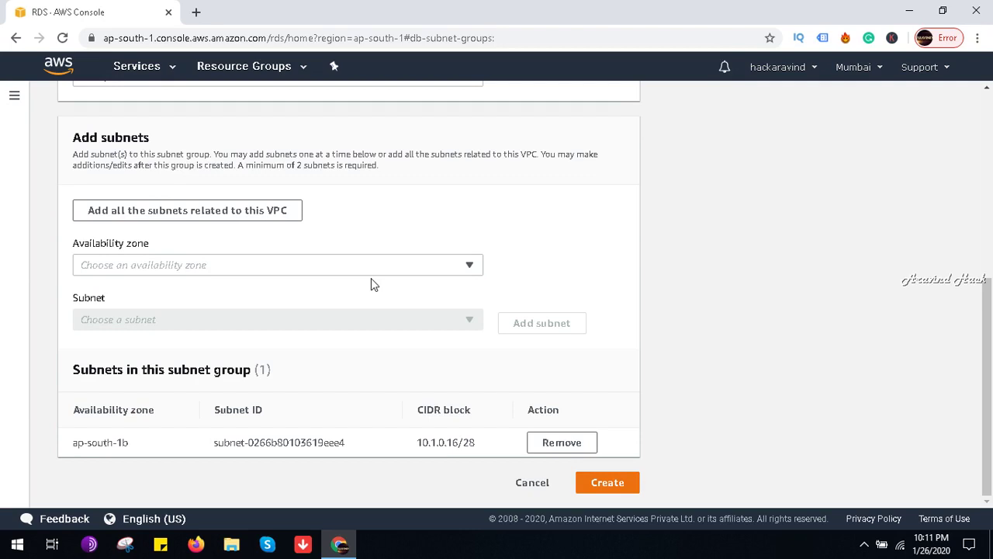
{"action": "left_click", "coordinate": [55, 68]}
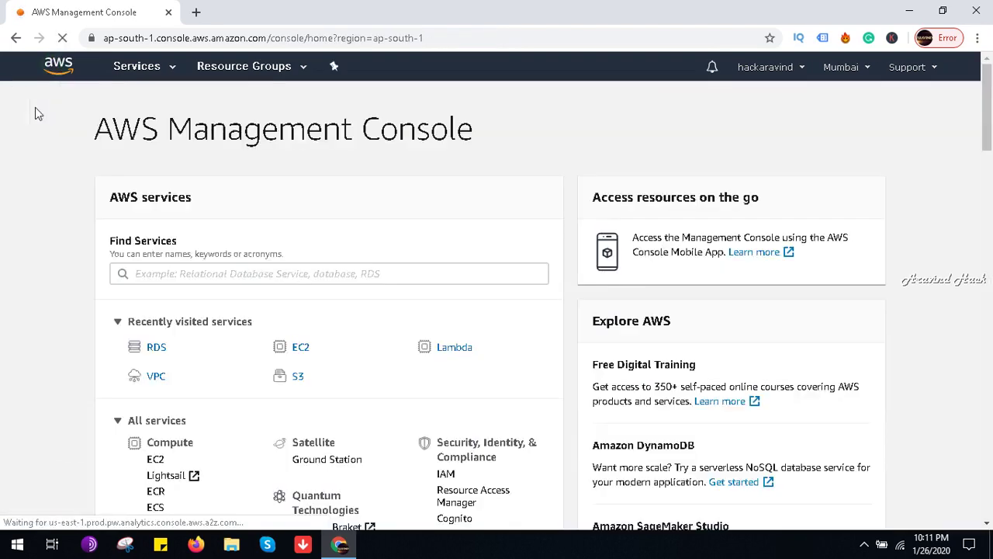
Step: Delete VPC vpc-0b1d95bf622943c11 (AP, 10.1.0.16/28) from the Your VPCs list
{"action": "left_click", "coordinate": [155, 374]}
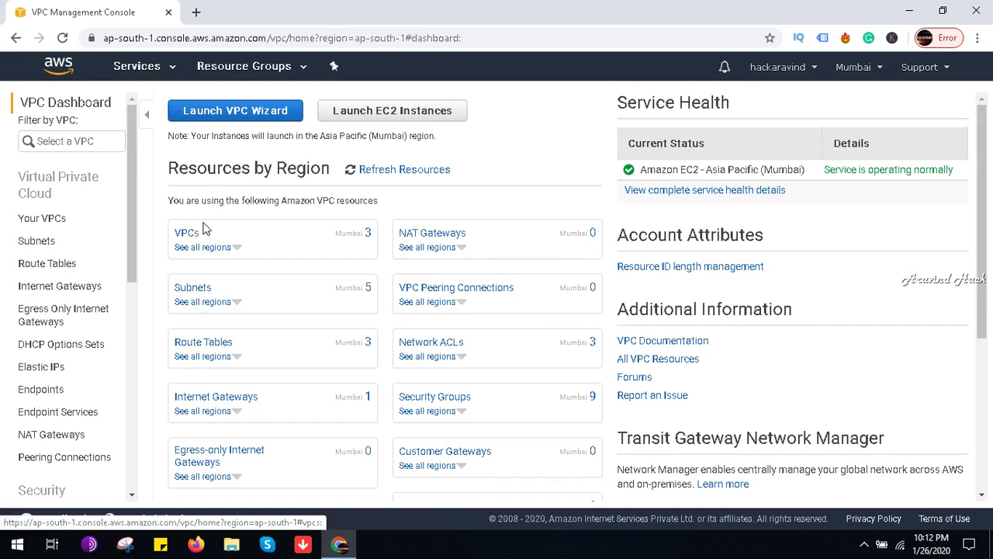
{"action": "left_click", "coordinate": [188, 234]}
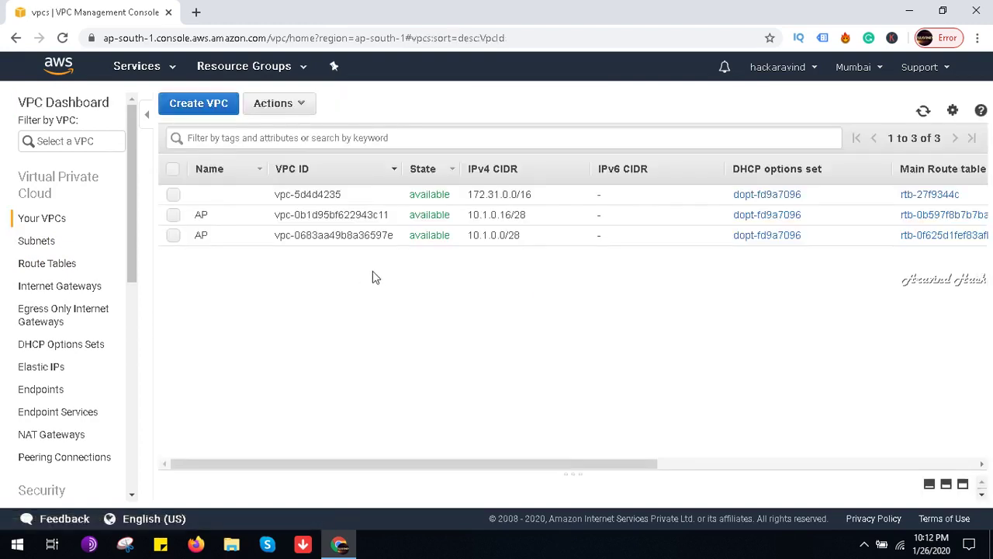
{"action": "left_click", "coordinate": [173, 215]}
{"action": "left_click", "coordinate": [290, 112]}
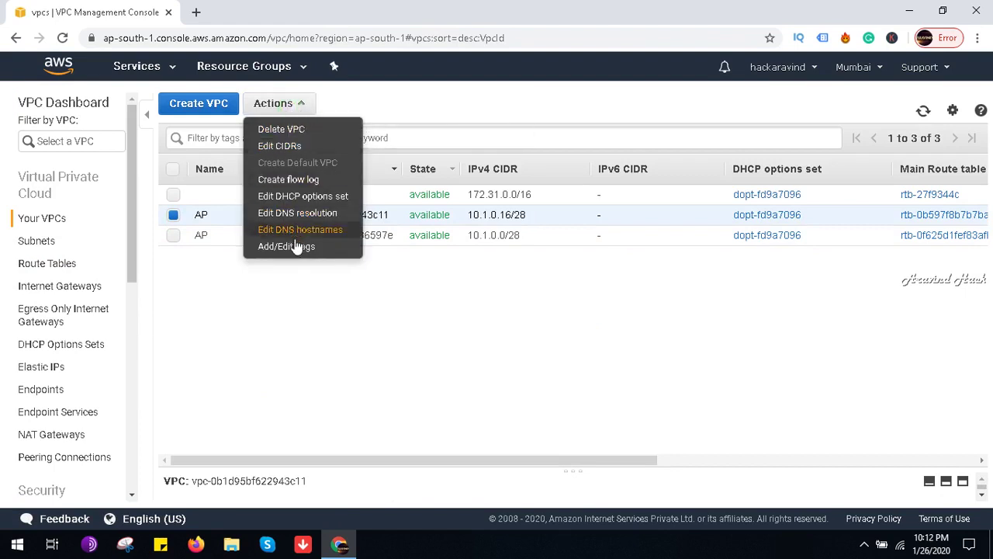
{"action": "left_click", "coordinate": [310, 130]}
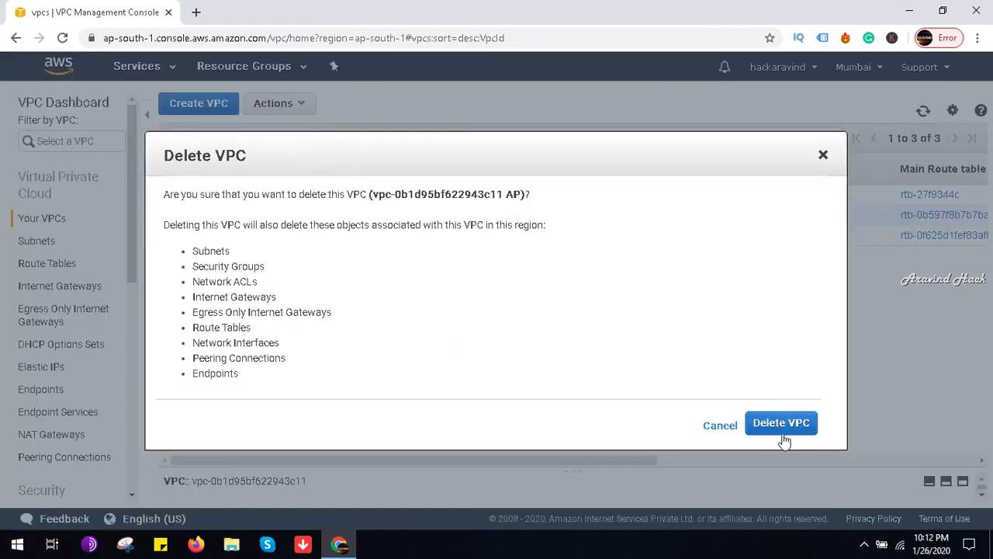
{"action": "left_click", "coordinate": [781, 433]}
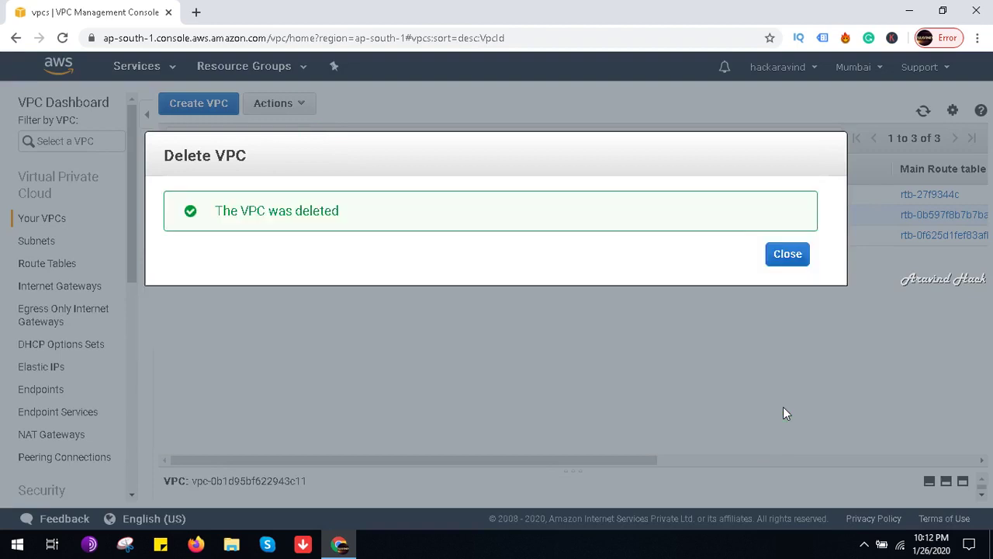
{"action": "left_click", "coordinate": [775, 262]}
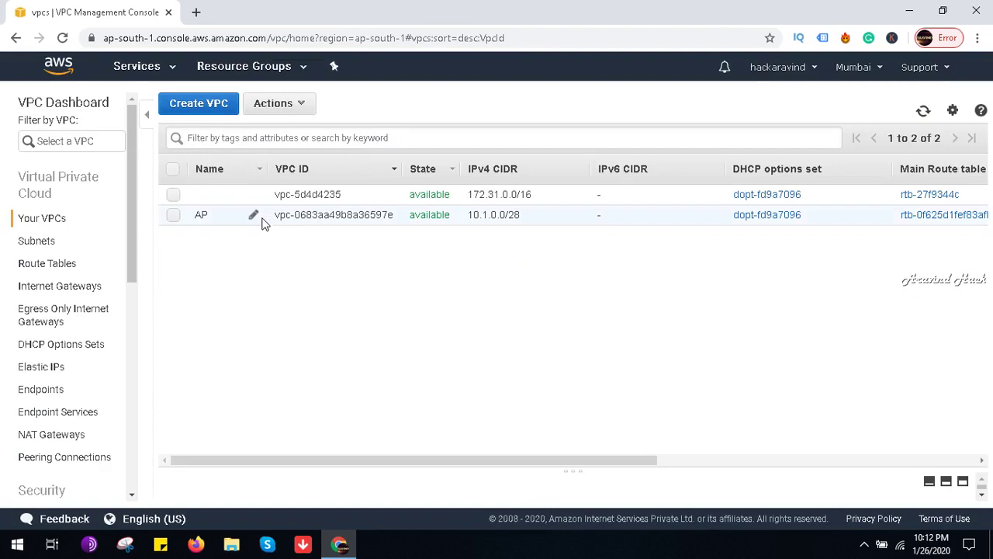
Step: Add 10.1.0.16/28 as a second IPv4 CIDR on the AP VPC alongside 10.1.0.0/28
{"action": "left_click", "coordinate": [326, 219]}
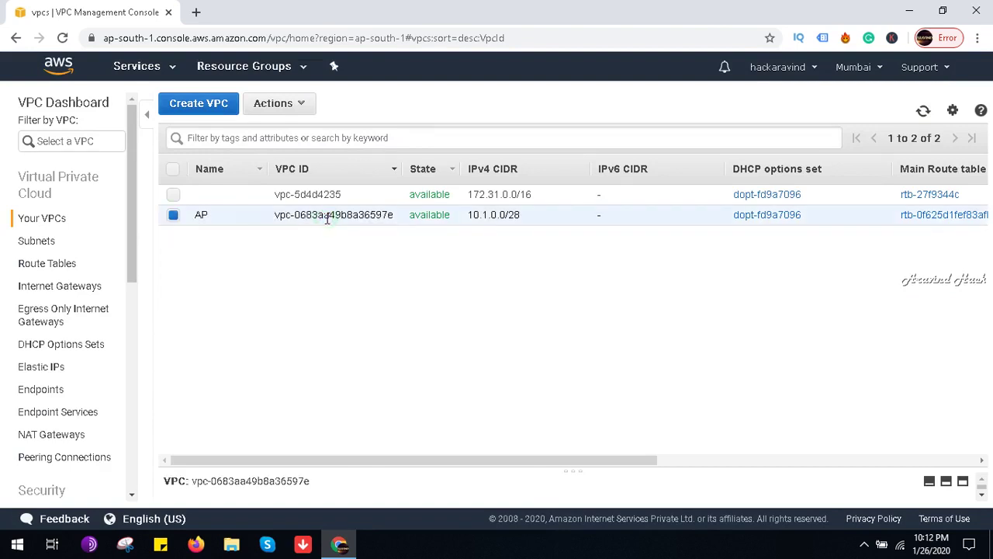
{"action": "left_click", "coordinate": [273, 104]}
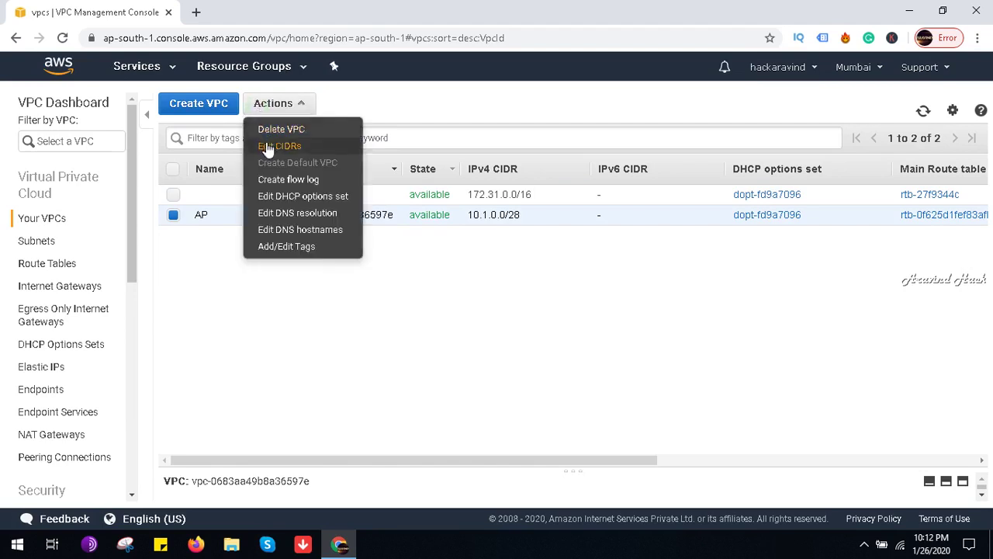
{"action": "left_click", "coordinate": [269, 147]}
{"action": "scroll", "coordinate": [322, 321], "scroll_direction": "down", "scroll_amount": 1}
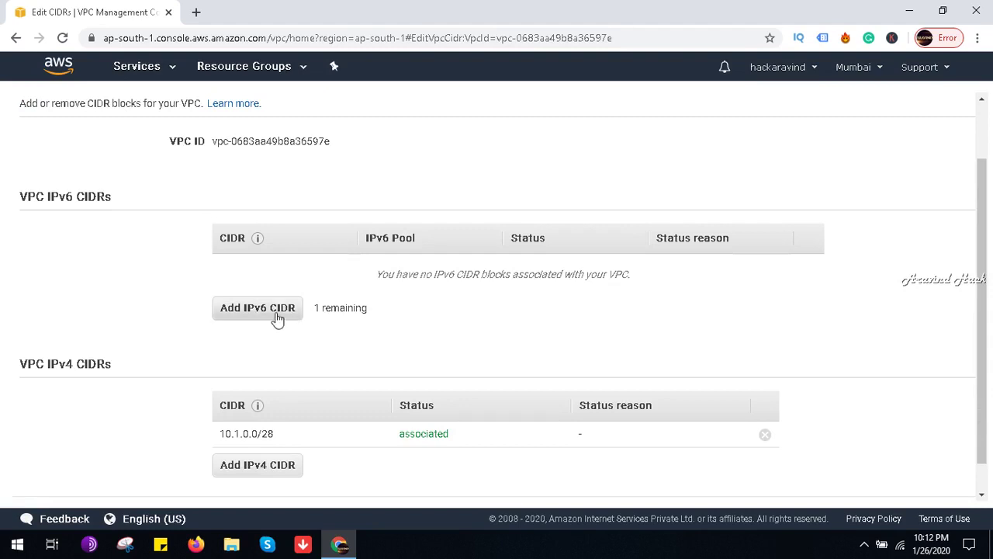
{"action": "scroll", "coordinate": [276, 317], "scroll_direction": "down", "scroll_amount": 1}
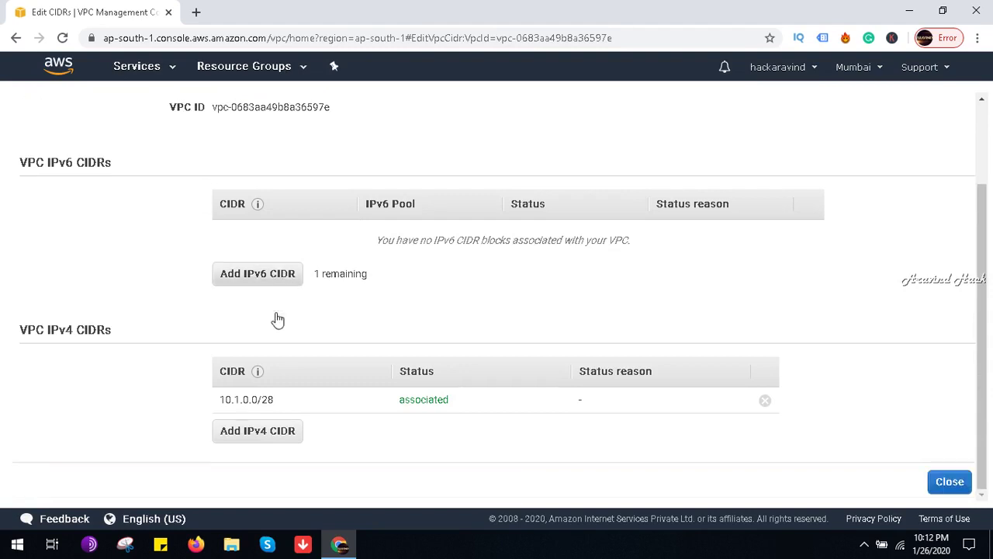
{"action": "left_click", "coordinate": [270, 442]}
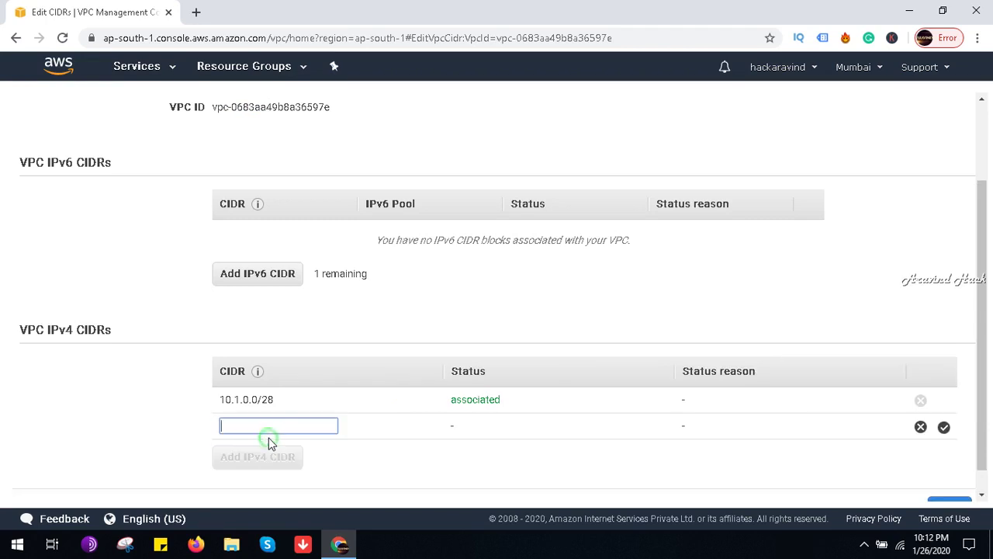
{"action": "type", "text": "10.0.0"}
{"action": "type", "text": "1.0.0"}
{"action": "type", "text": "8"}
{"action": "left_click", "coordinate": [510, 461]}
{"action": "scroll", "coordinate": [893, 481], "scroll_direction": "down", "scroll_amount": 1}
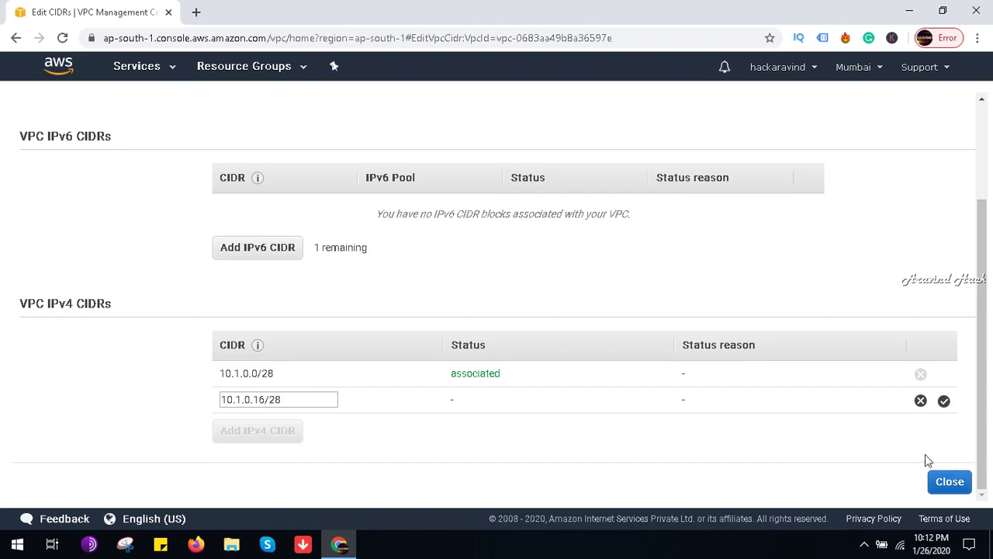
{"action": "left_click", "coordinate": [944, 401]}
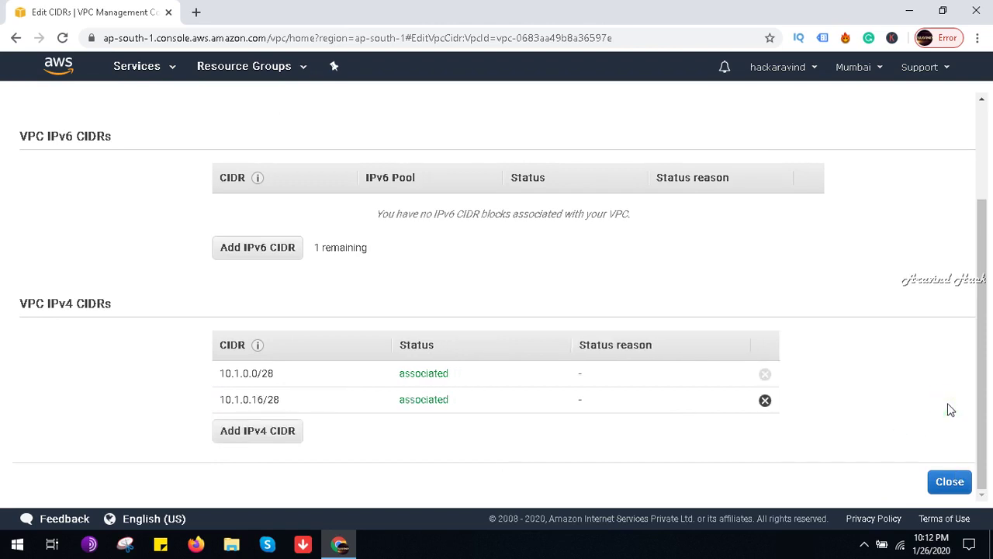
{"action": "left_click", "coordinate": [951, 479]}
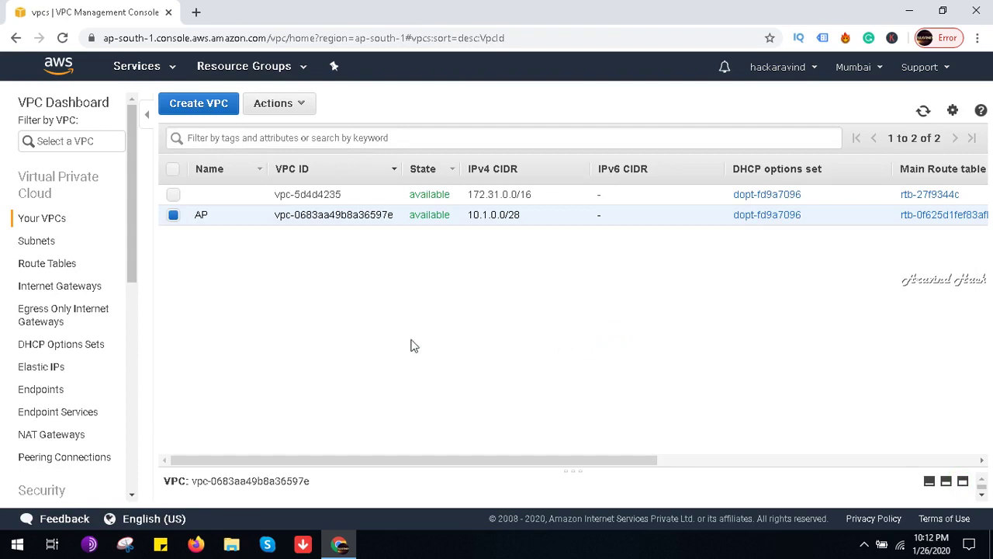
Step: Delete the existing vj1 subnet from the Subnets list
{"action": "left_click", "coordinate": [38, 241]}
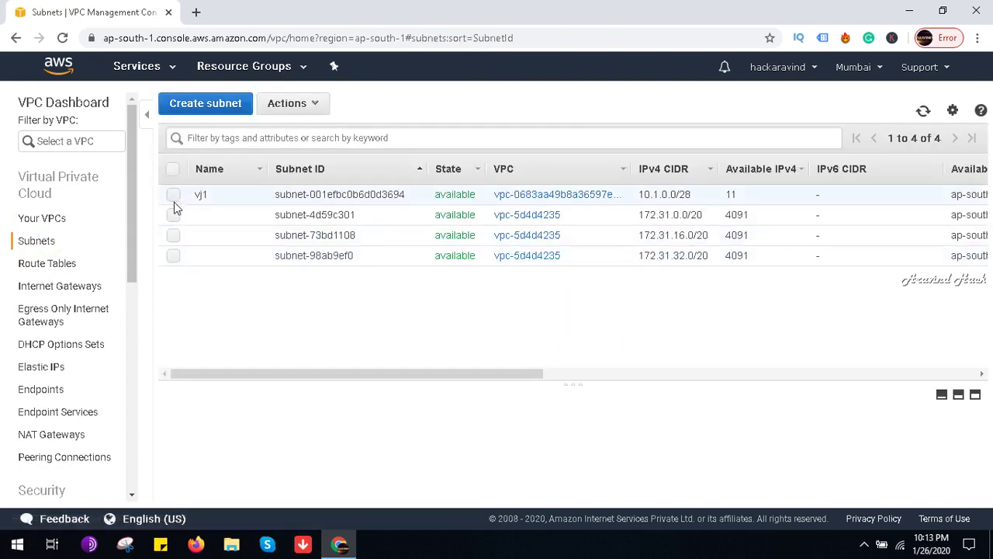
{"action": "left_click", "coordinate": [174, 202]}
{"action": "left_click", "coordinate": [291, 104]}
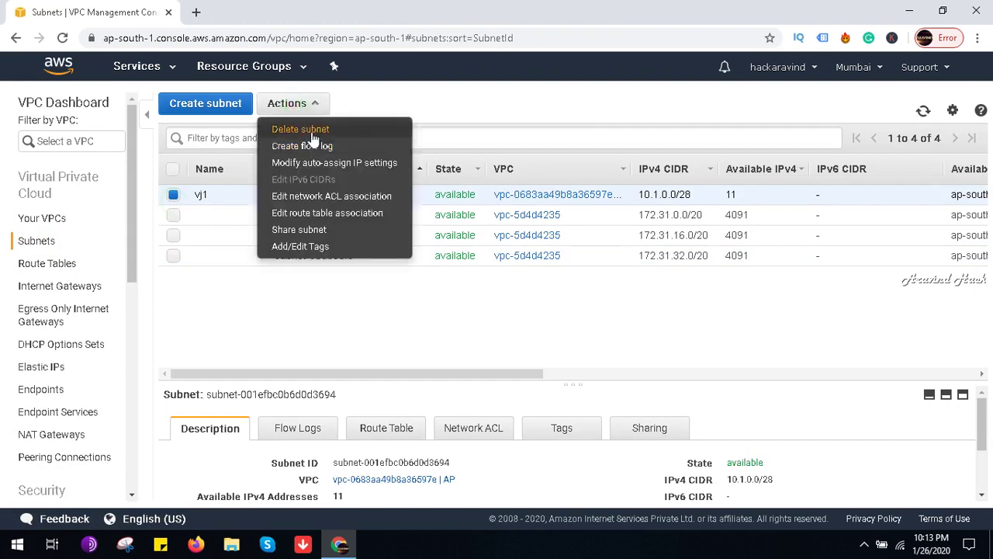
{"action": "left_click", "coordinate": [314, 130]}
{"action": "left_click", "coordinate": [614, 351]}
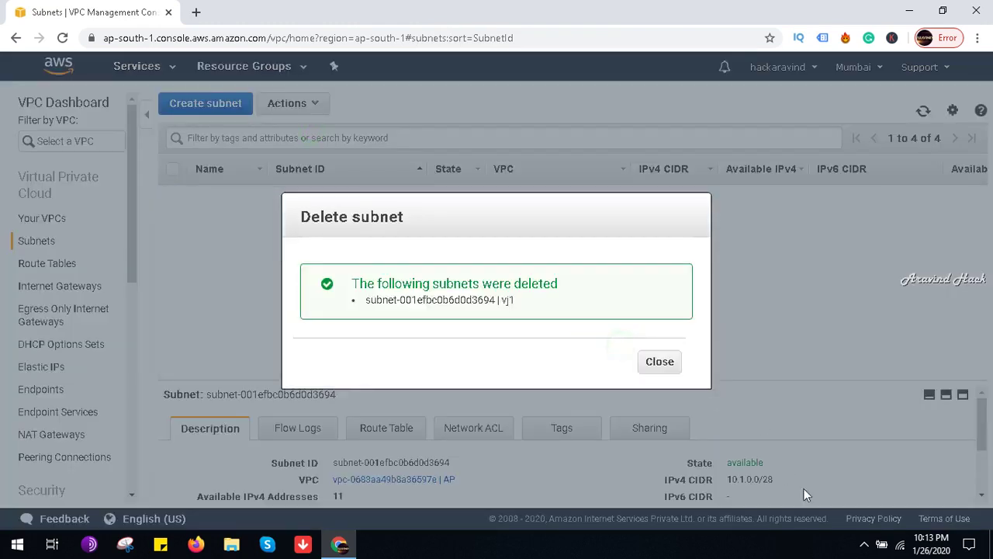
{"action": "left_click", "coordinate": [864, 544]}
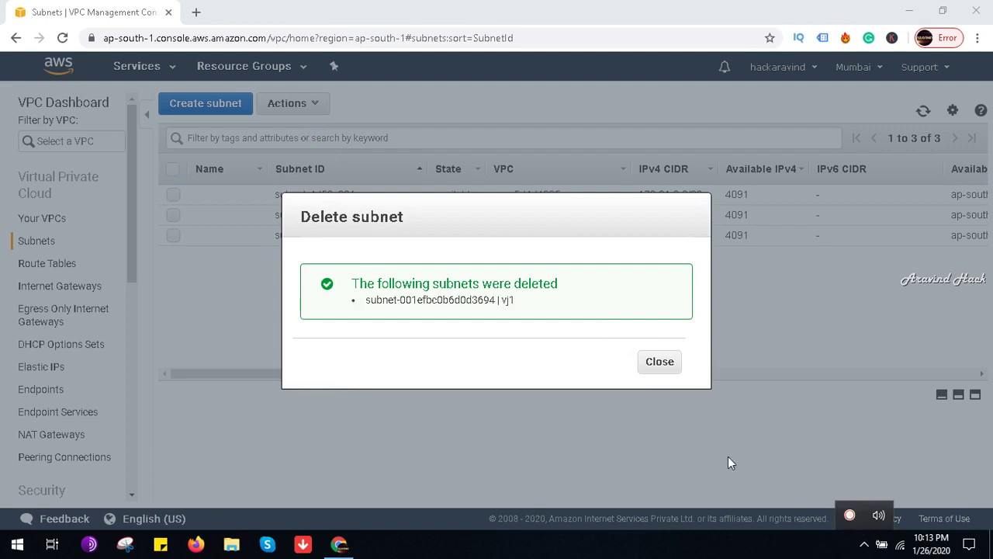
{"action": "left_click", "coordinate": [660, 361]}
Step: Recreate subnet Vj1 in vpc-0683aa49b8a36597e with CIDR 10.1.0.0/28 and view its details
{"action": "left_click", "coordinate": [189, 104]}
{"action": "left_click", "coordinate": [253, 213]}
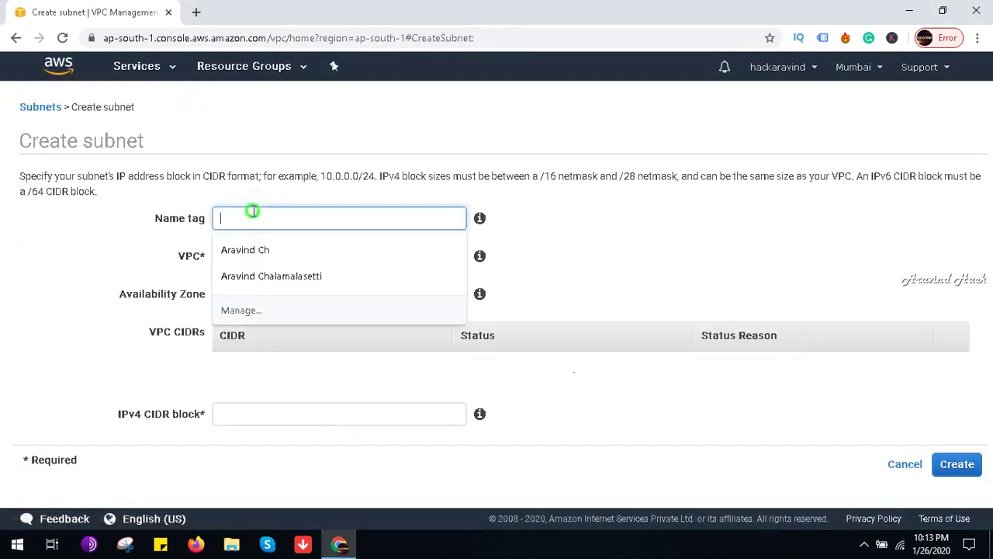
{"action": "type", "text": "V"}
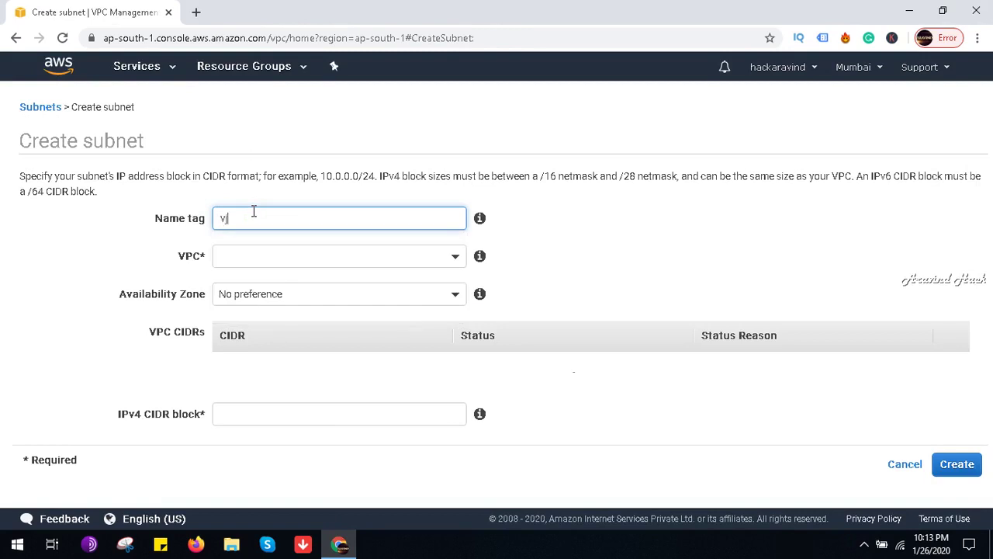
{"action": "type", "text": "j1"}
{"action": "left_click", "coordinate": [372, 252]}
{"action": "left_click", "coordinate": [337, 334]}
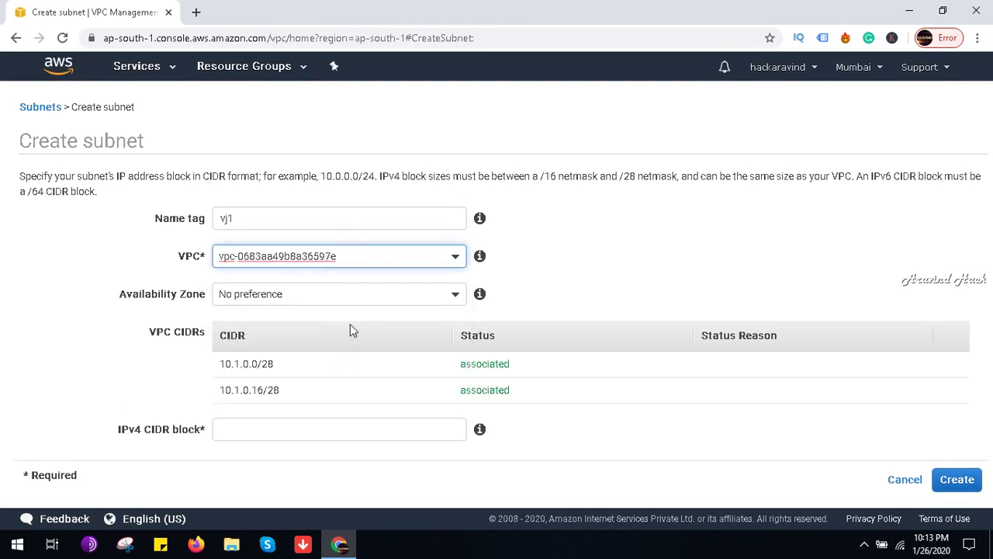
{"action": "left_click", "coordinate": [293, 433]}
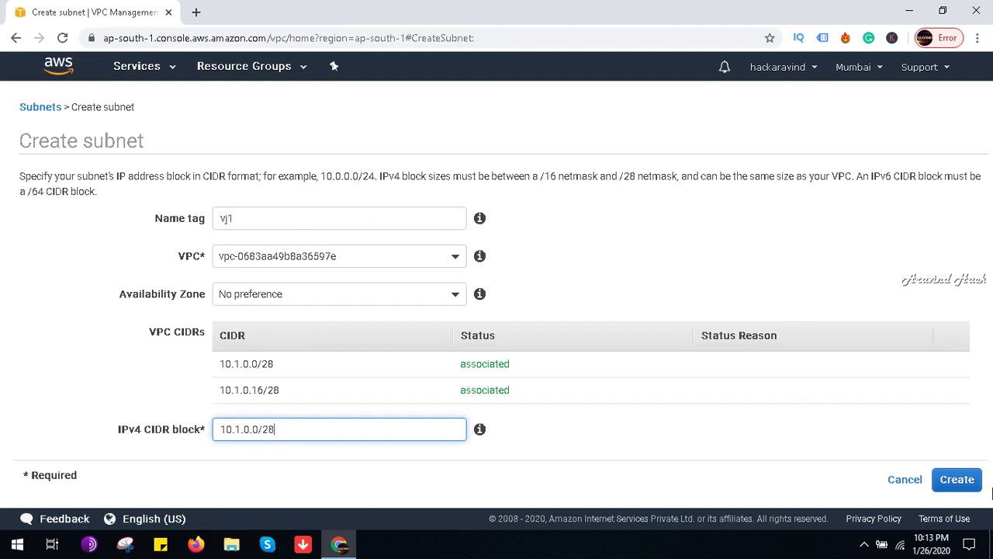
{"action": "left_click", "coordinate": [957, 481]}
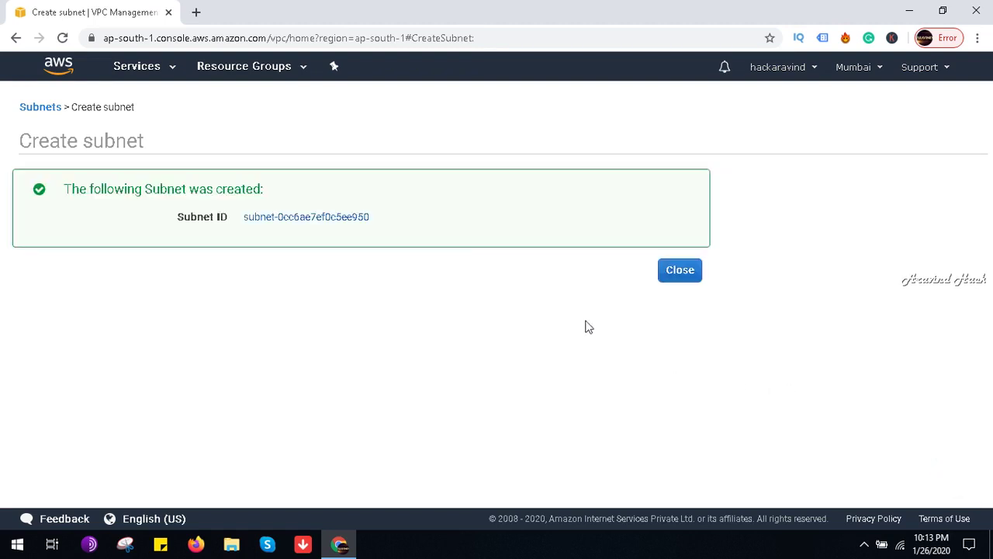
{"action": "left_click", "coordinate": [663, 273]}
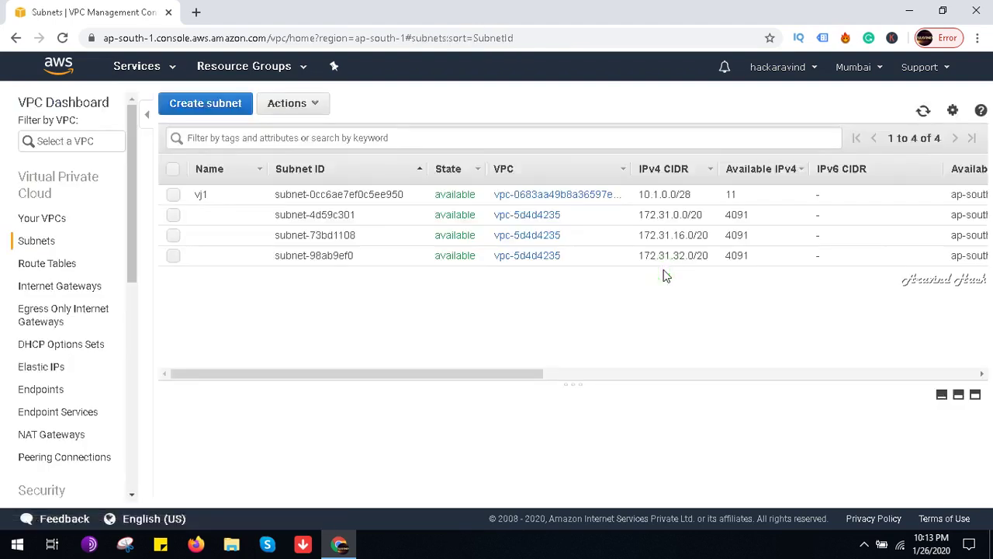
{"action": "left_click", "coordinate": [345, 199]}
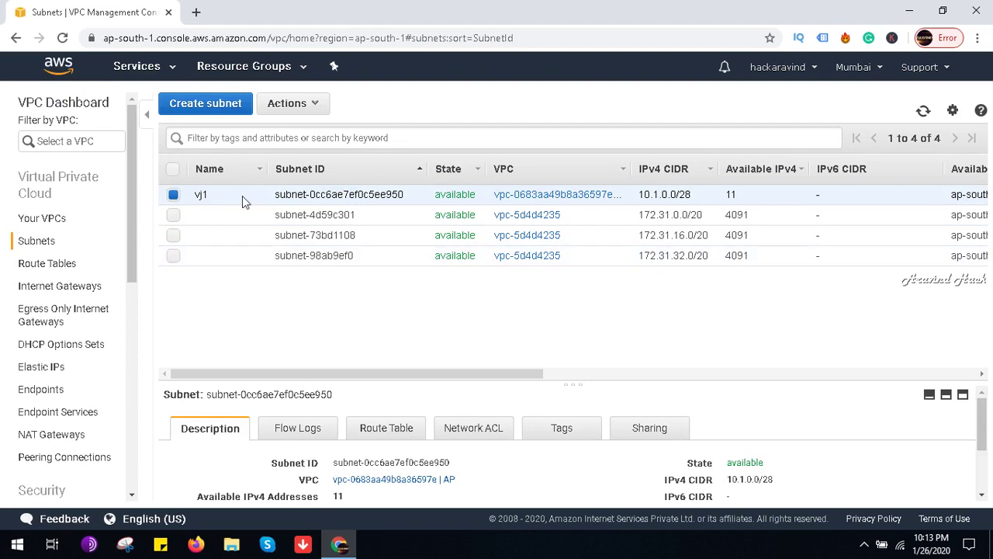
{"action": "left_click", "coordinate": [62, 70]}
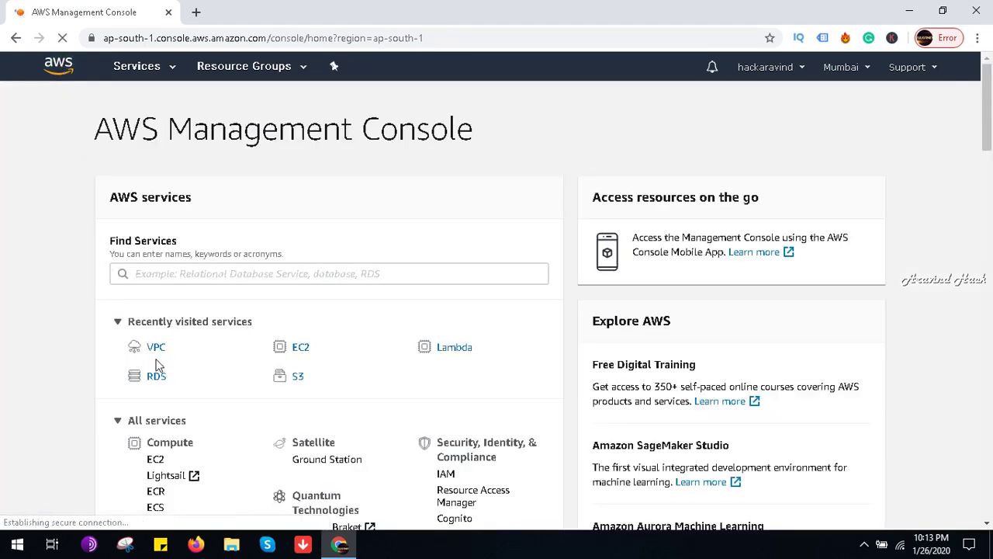
Step: In RDS Subnet groups, begin DB subnet group vj with description vjadb
{"action": "left_click", "coordinate": [159, 377]}
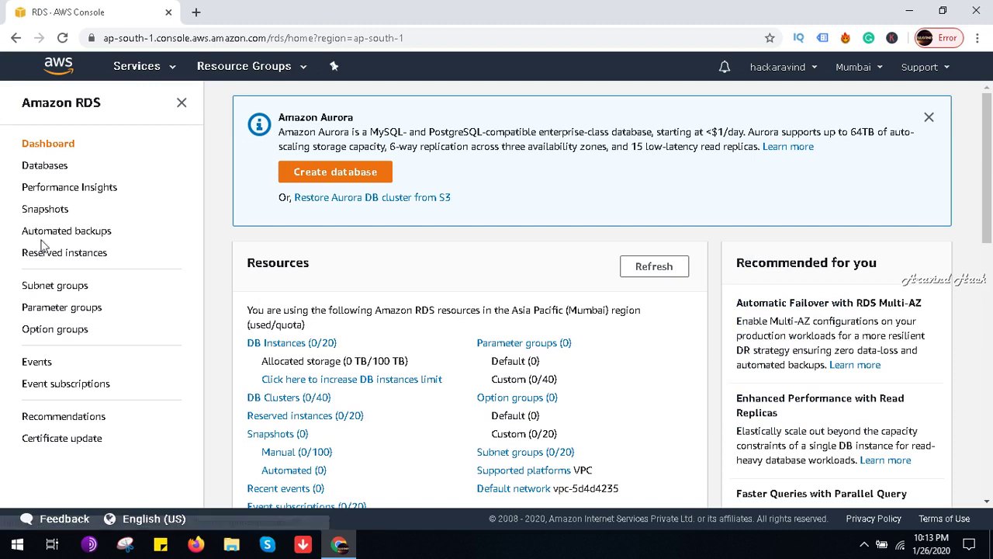
{"action": "left_click", "coordinate": [47, 285]}
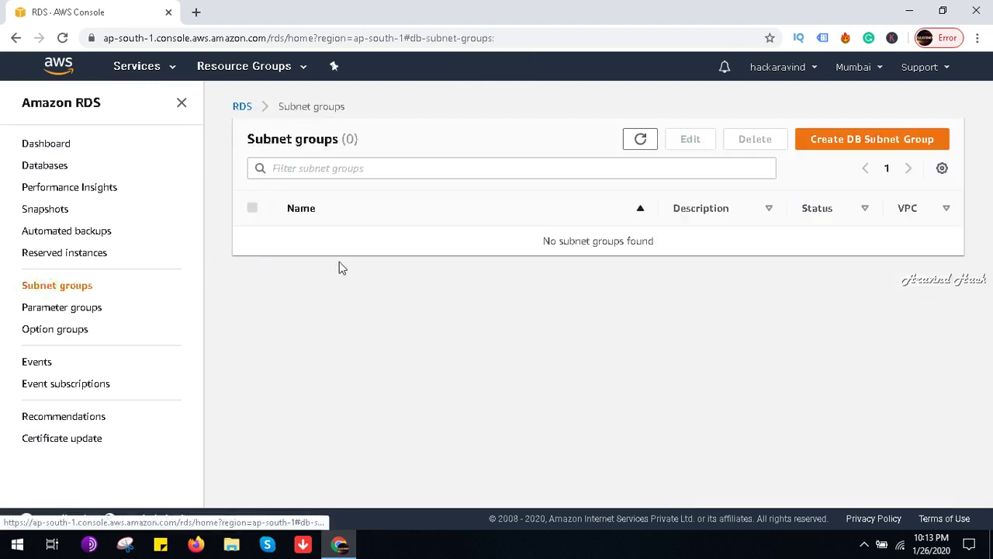
{"action": "left_click", "coordinate": [838, 140]}
{"action": "left_click", "coordinate": [256, 289]}
{"action": "type", "text": "v"}
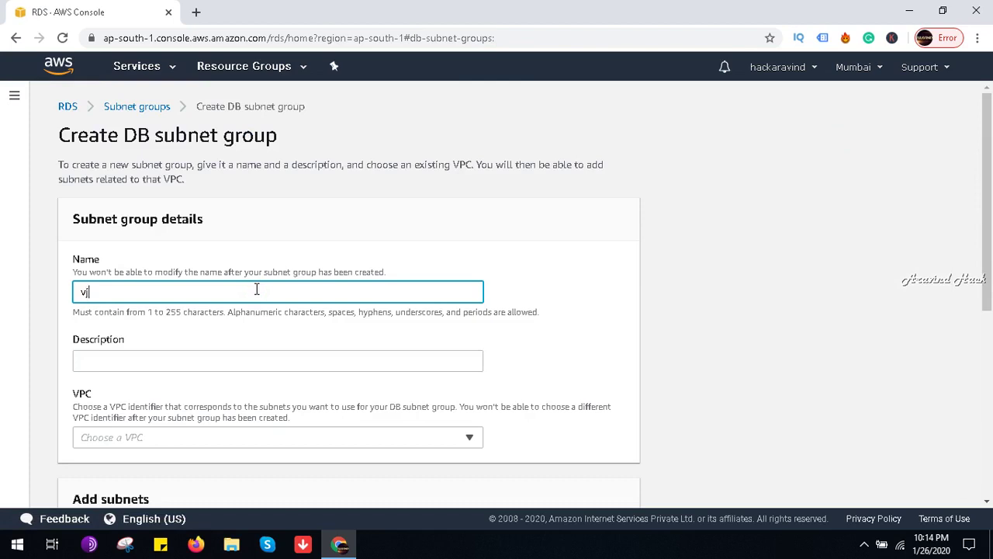
{"action": "type", "text": "j"}
{"action": "scroll", "coordinate": [265, 286], "scroll_direction": "down", "scroll_amount": 2}
{"action": "left_click", "coordinate": [249, 222]}
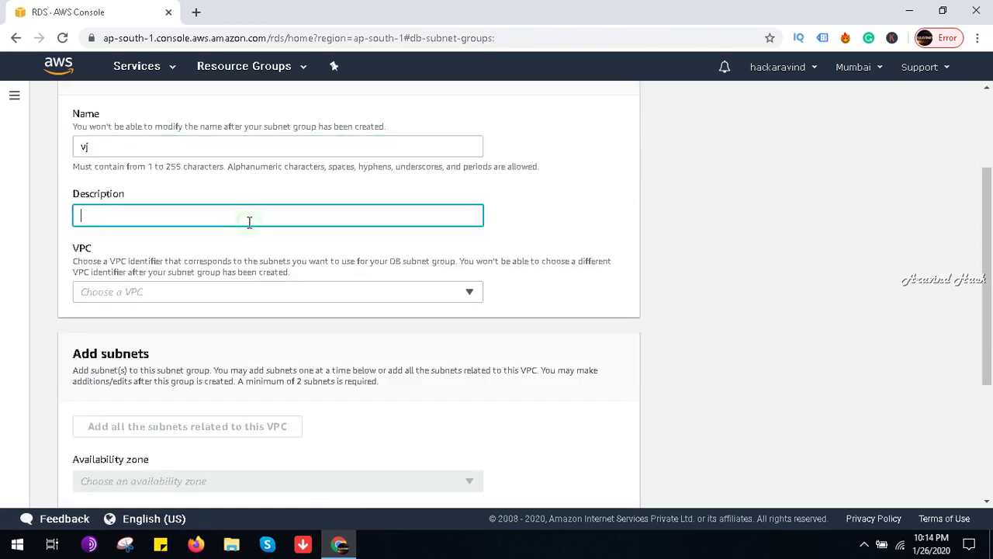
{"action": "type", "text": "vjadb"}
Step: Pick the AP VPC, add all its subnets, browse availability zones, then return to console home
{"action": "left_click", "coordinate": [239, 299]}
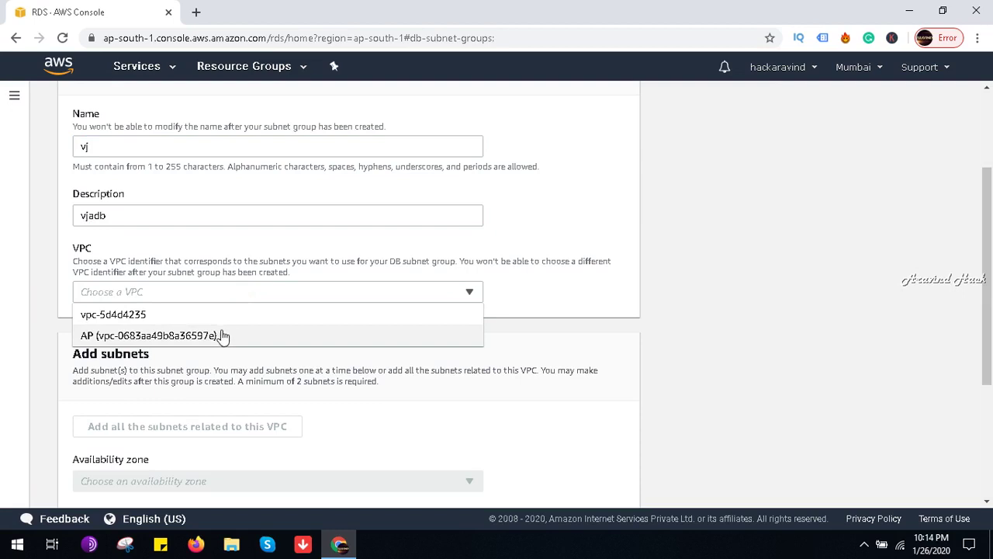
{"action": "left_click", "coordinate": [223, 335]}
{"action": "scroll", "coordinate": [289, 334], "scroll_direction": "down", "scroll_amount": 2}
{"action": "scroll", "coordinate": [288, 335], "scroll_direction": "down", "scroll_amount": 1}
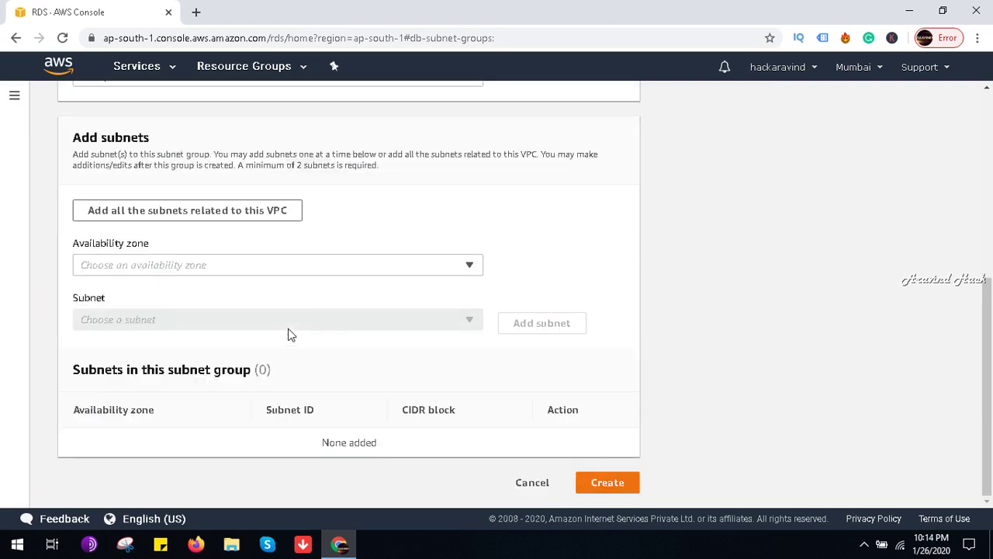
{"action": "left_click", "coordinate": [242, 221]}
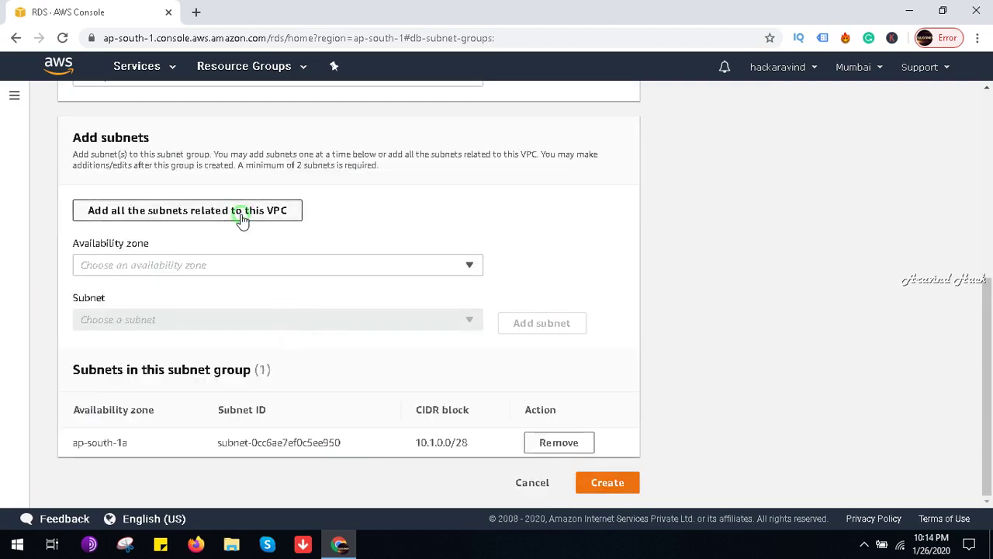
{"action": "left_click", "coordinate": [273, 268]}
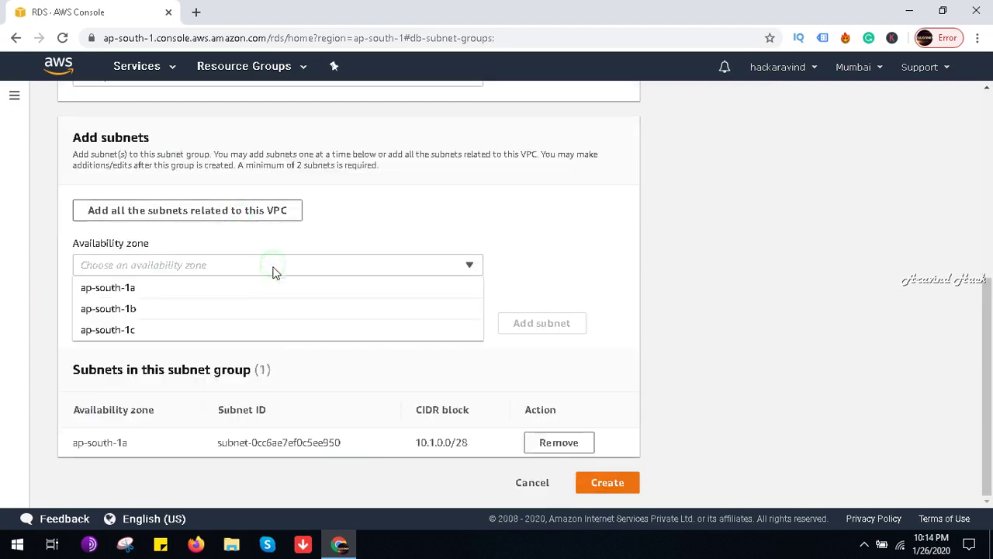
{"action": "left_click", "coordinate": [236, 328]}
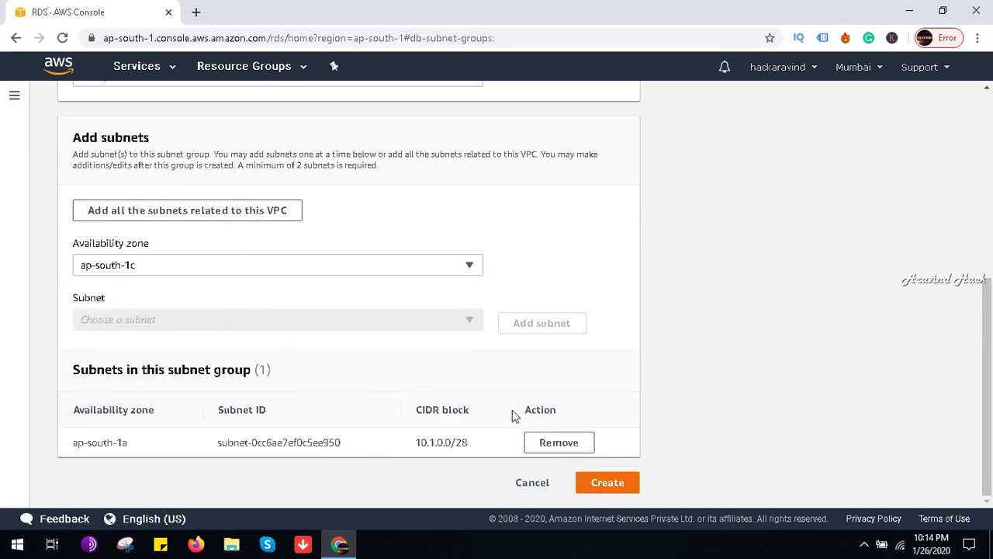
{"action": "left_click", "coordinate": [321, 271]}
{"action": "left_click", "coordinate": [236, 224]}
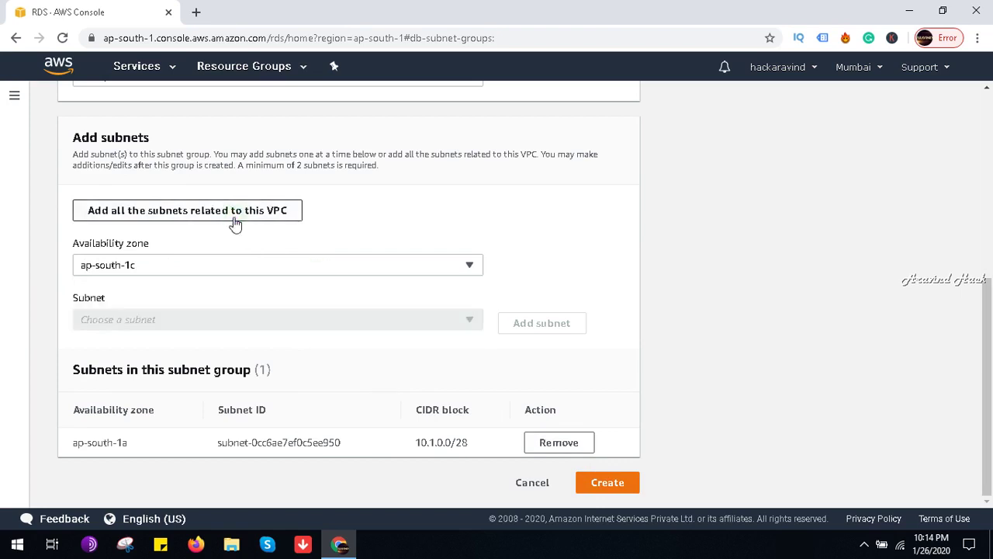
{"action": "scroll", "coordinate": [316, 308], "scroll_direction": "up", "scroll_amount": 5}
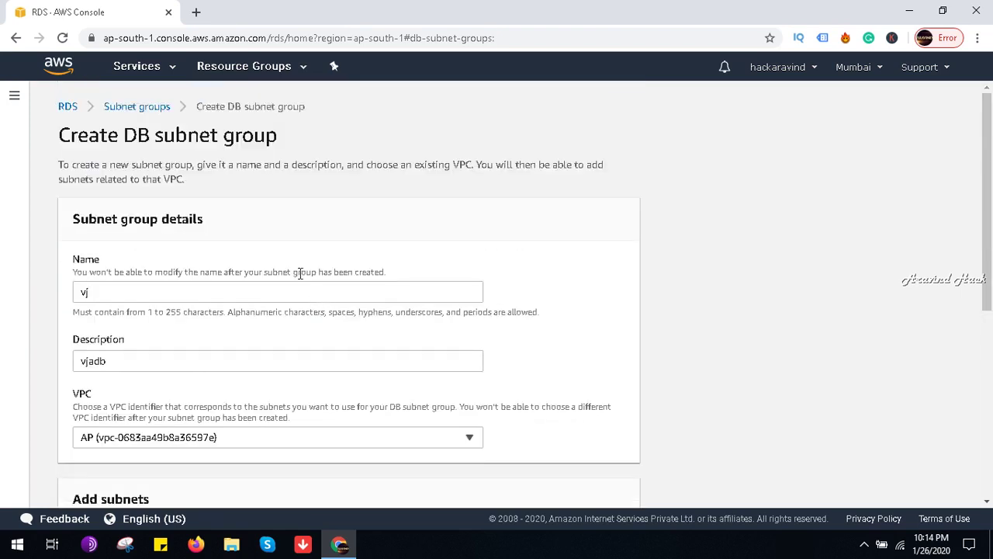
{"action": "left_click", "coordinate": [60, 73]}
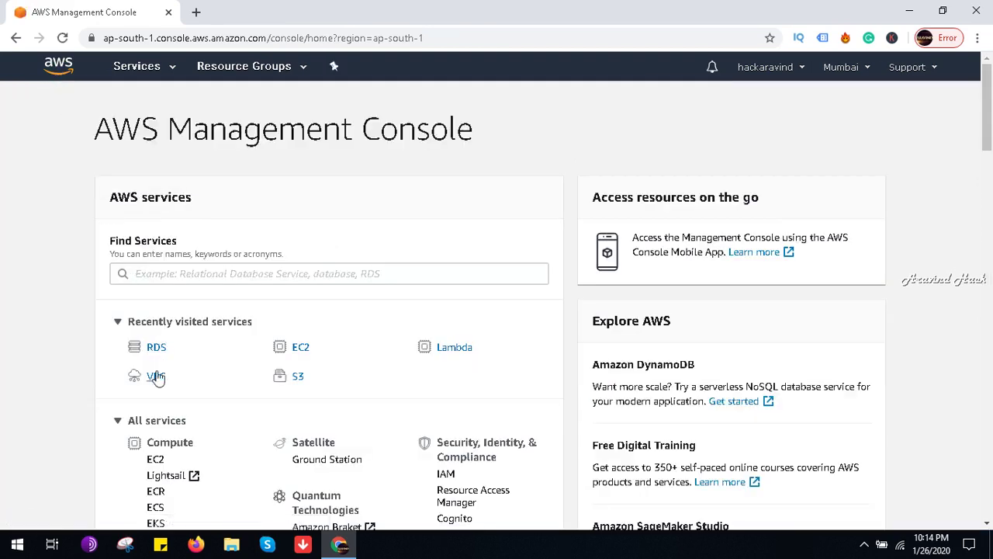
Step: Open the VPC service's Your VPCs list and select the AP VPC row
{"action": "left_click", "coordinate": [155, 377]}
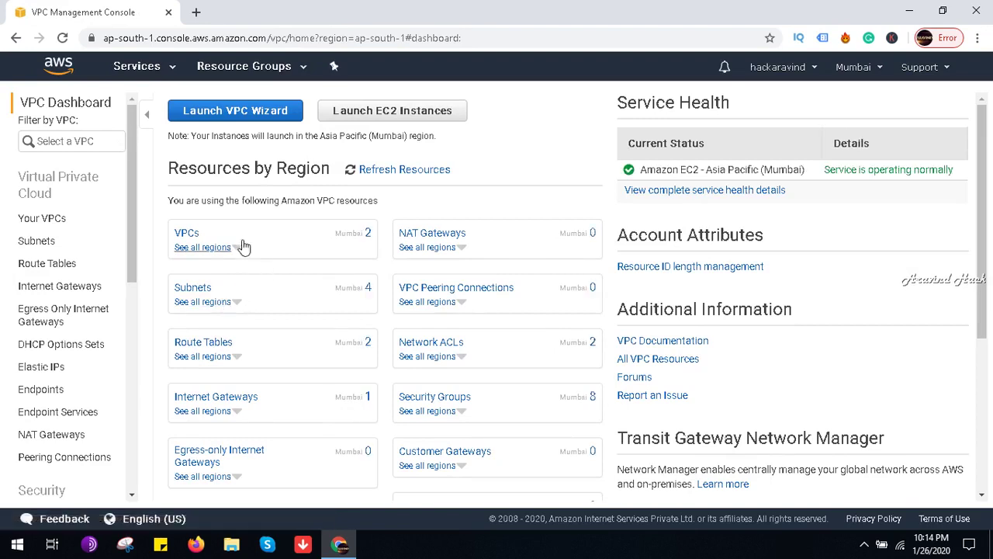
{"action": "left_click", "coordinate": [188, 233]}
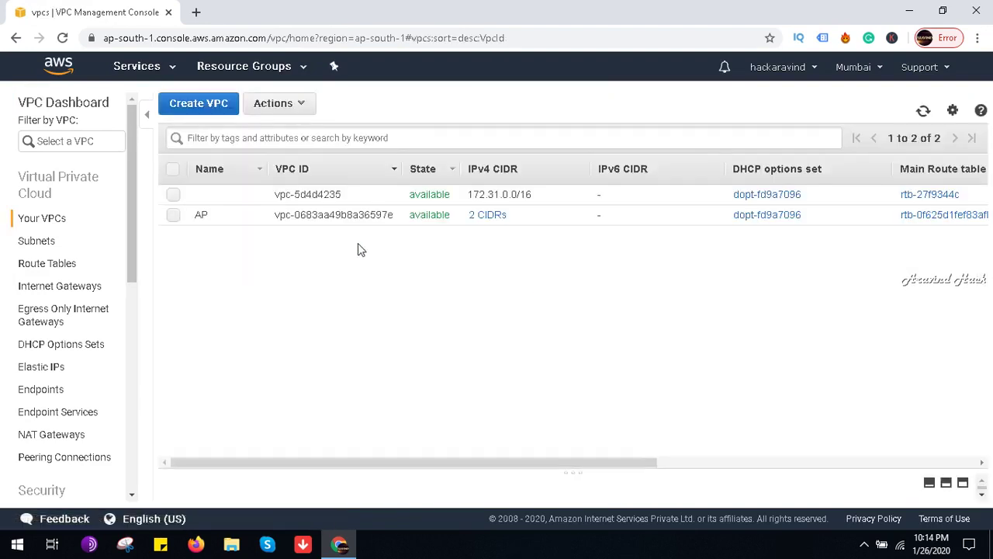
{"action": "left_click", "coordinate": [298, 215]}
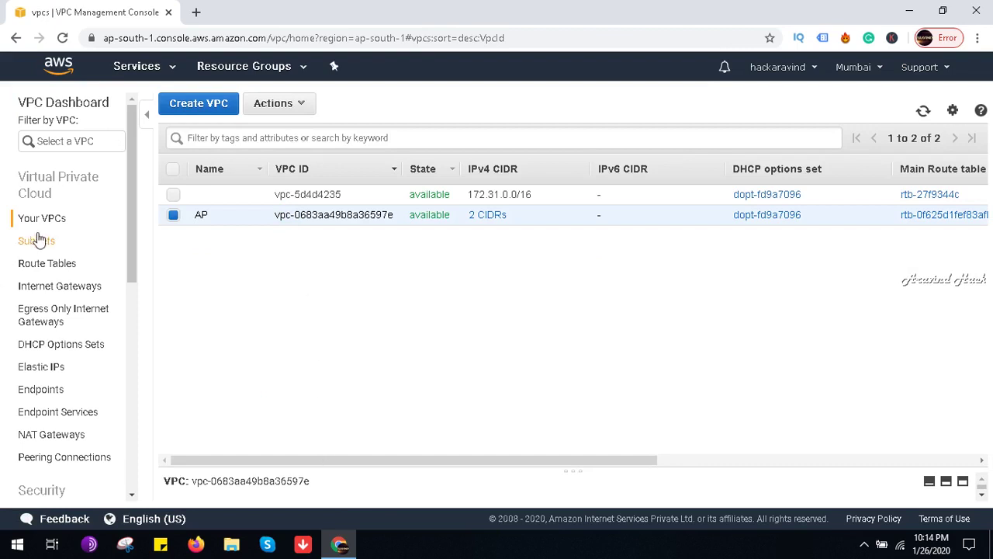
Step: Delete the vj1 subnet from the Subnets list, then begin a new subnet
{"action": "left_click", "coordinate": [35, 239]}
{"action": "left_click", "coordinate": [178, 195]}
{"action": "left_click", "coordinate": [314, 103]}
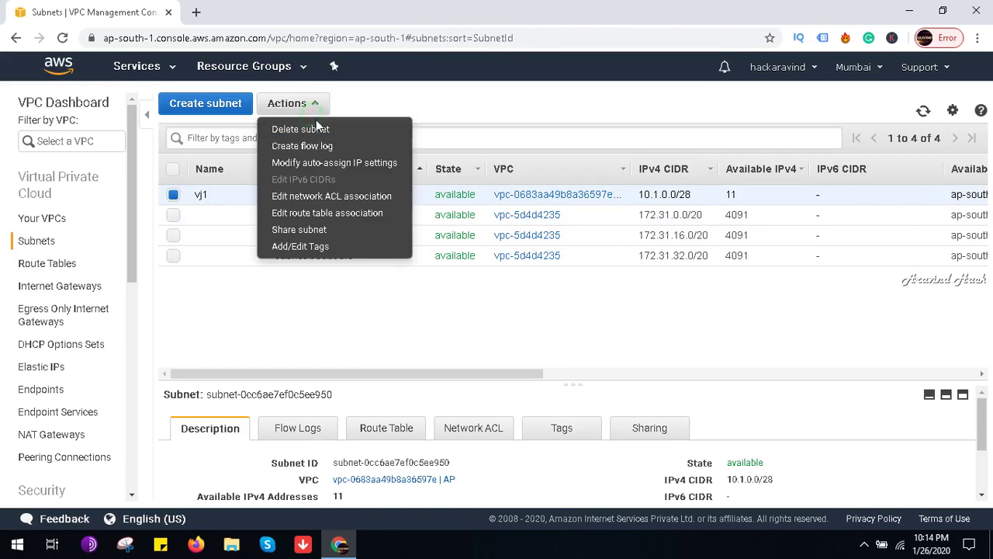
{"action": "left_click", "coordinate": [322, 129]}
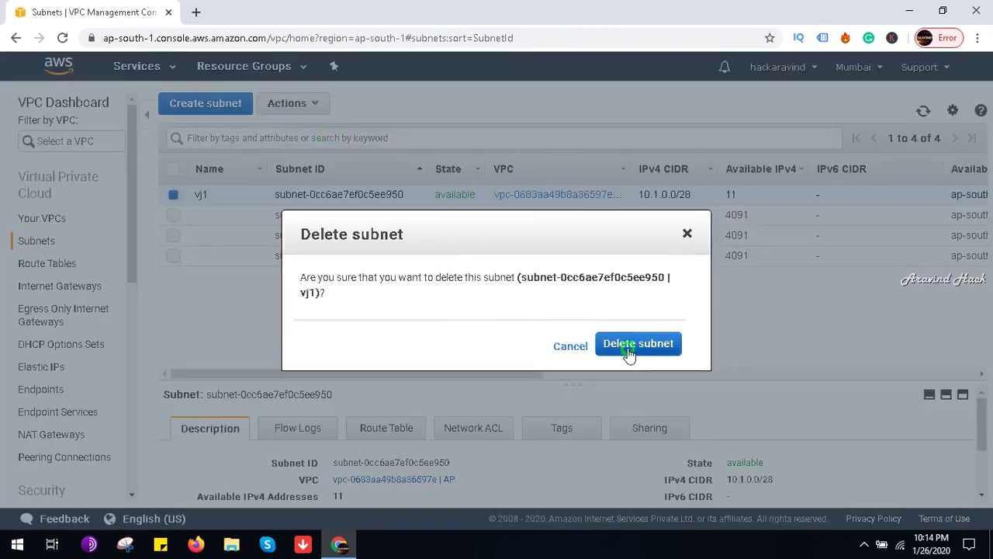
{"action": "left_click", "coordinate": [627, 349]}
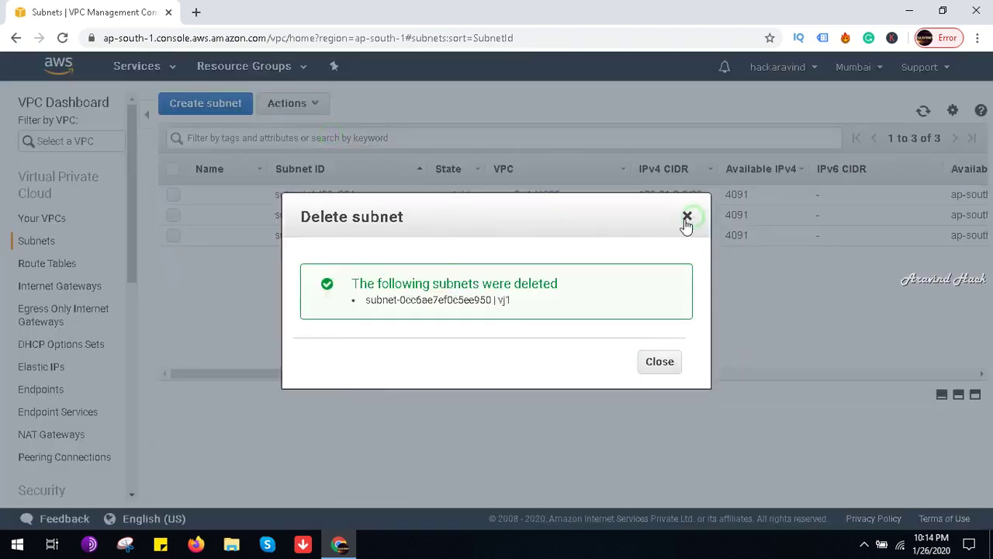
{"action": "left_click", "coordinate": [687, 216]}
{"action": "left_click", "coordinate": [206, 103]}
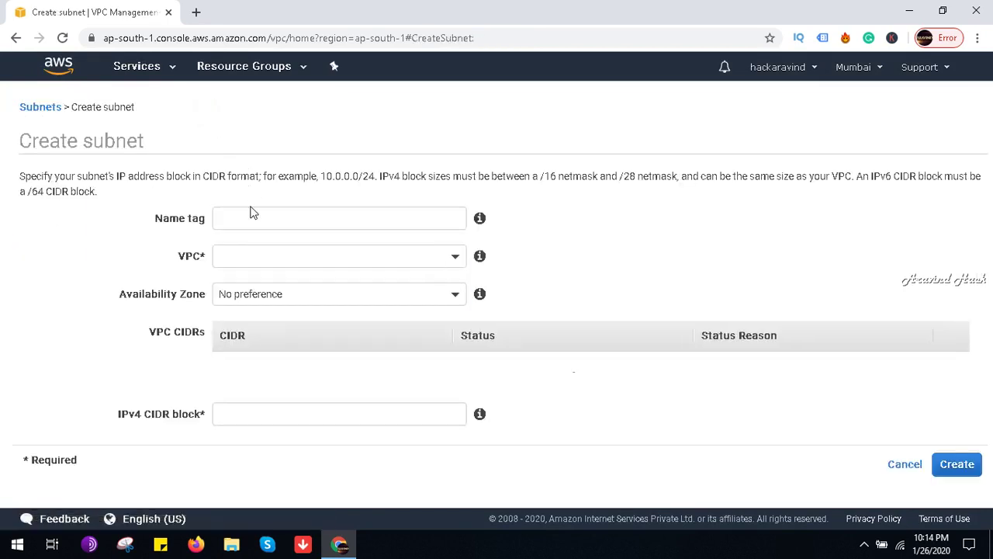
Step: Create subnet APV1 in VPC vpc-0683aa49b8a36597e, zone ap-south-1b, CIDR 10.1.0.0/28
{"action": "left_click", "coordinate": [248, 217]}
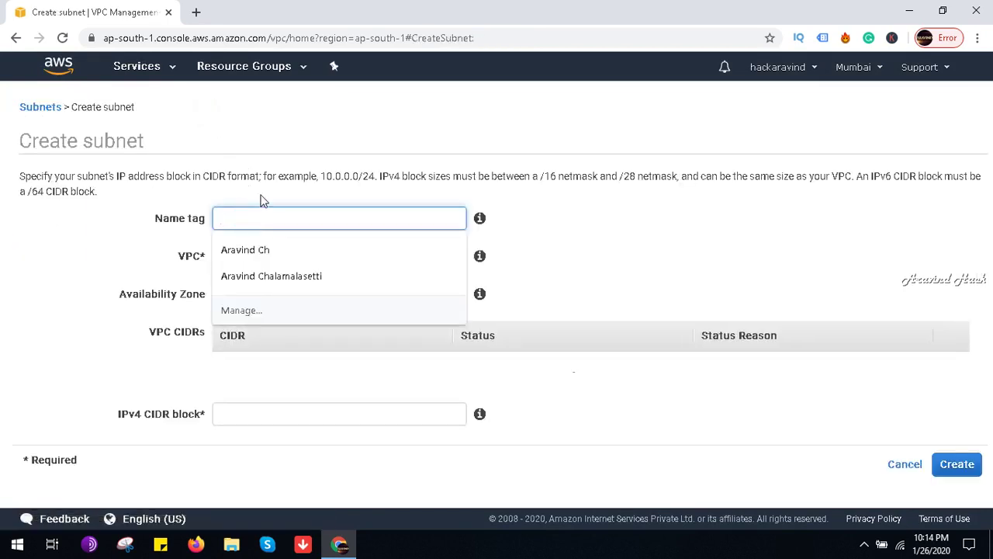
{"action": "type", "text": "APV1"}
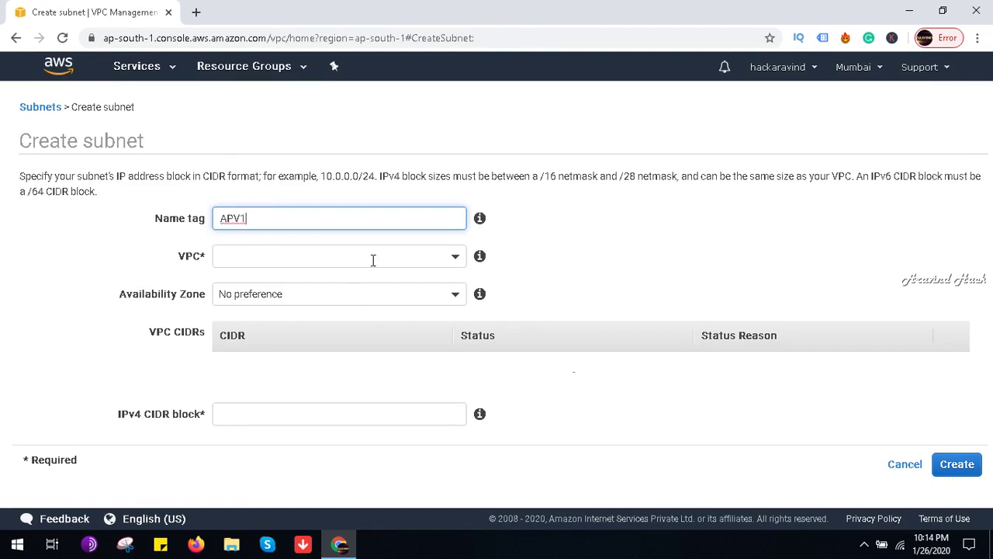
{"action": "left_click", "coordinate": [372, 260]}
{"action": "left_click", "coordinate": [342, 337]}
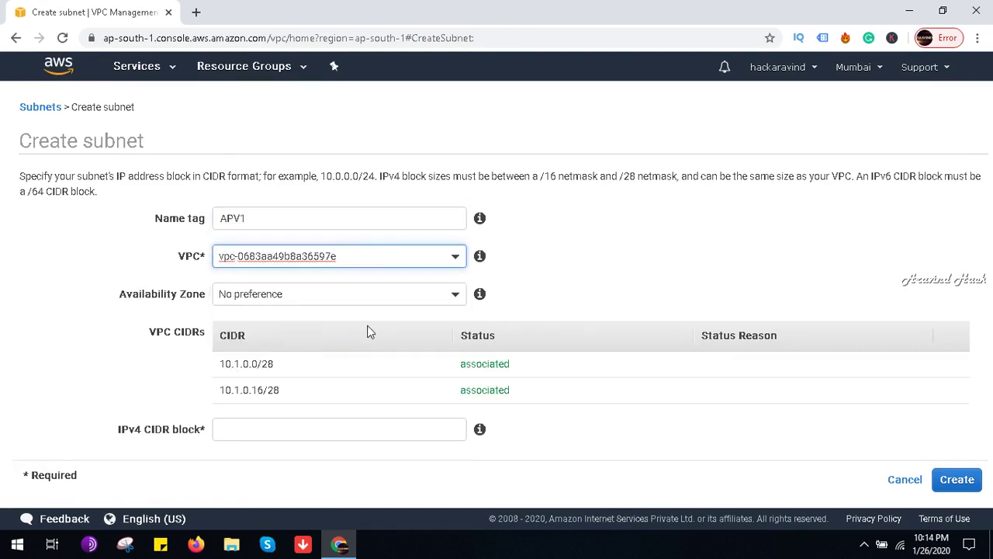
{"action": "left_click", "coordinate": [374, 295]}
{"action": "left_click", "coordinate": [326, 407]}
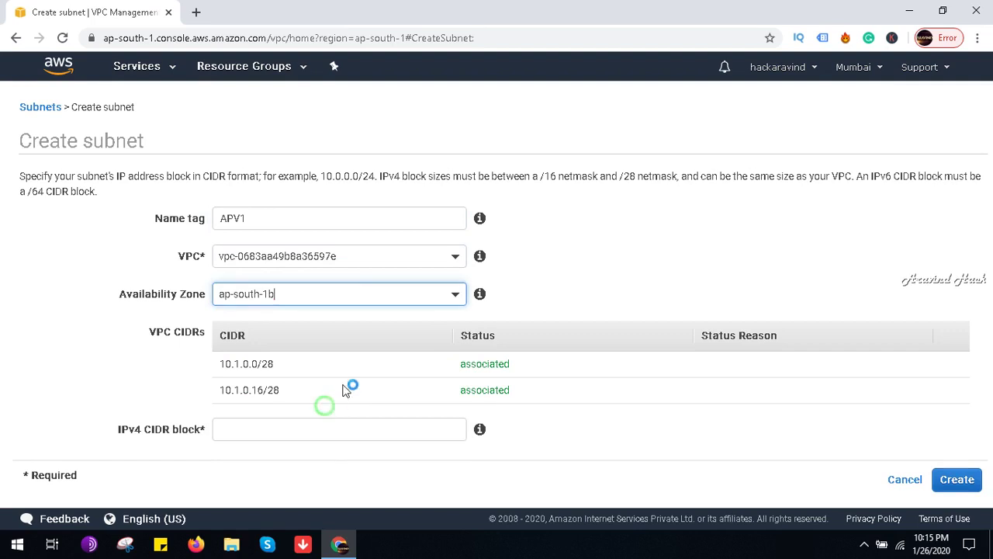
{"action": "left_click", "coordinate": [305, 430]}
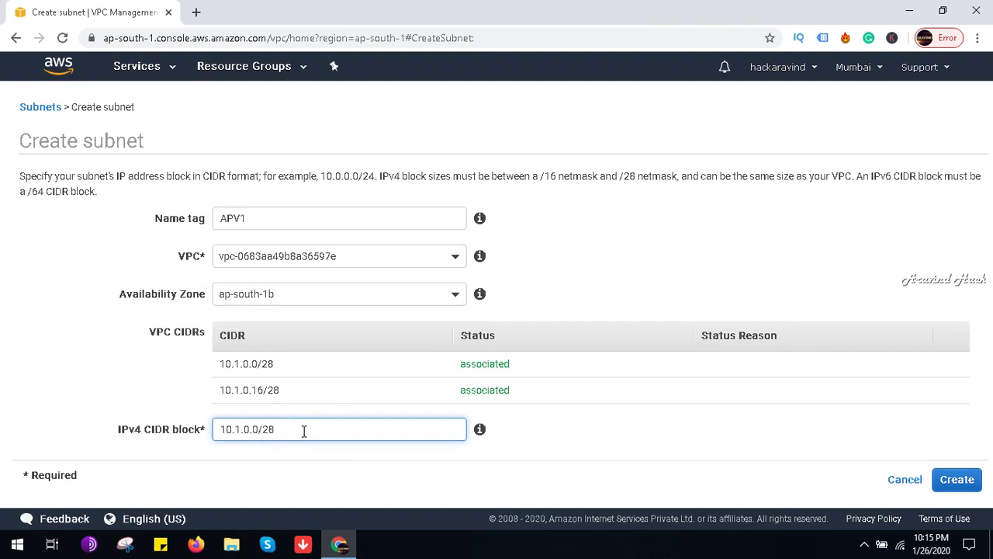
{"action": "left_click", "coordinate": [956, 479]}
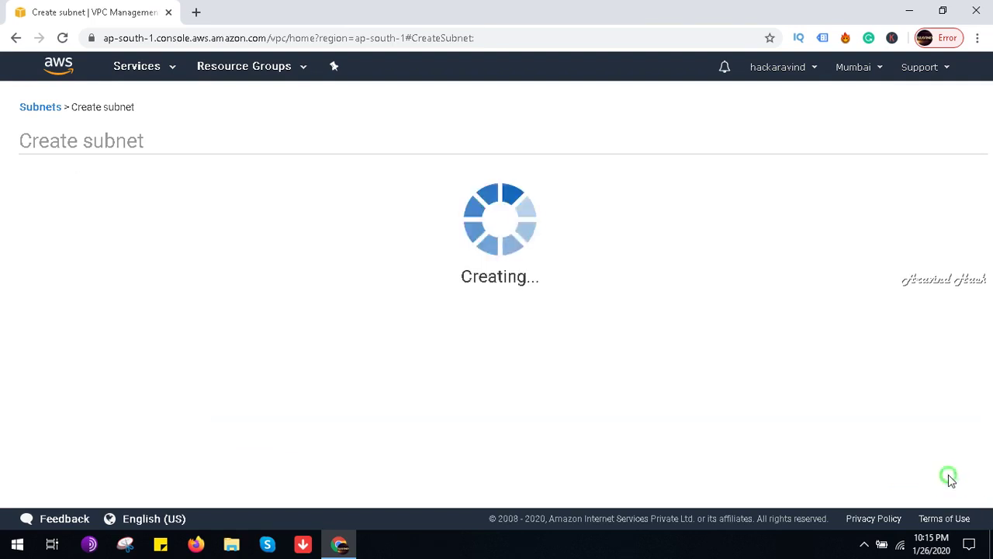
{"action": "left_click", "coordinate": [664, 285]}
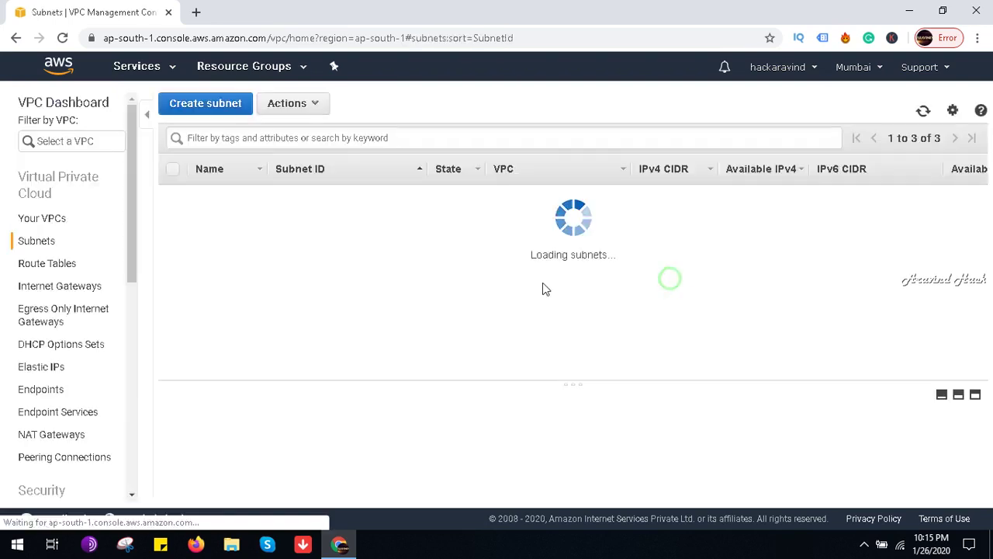
Step: Create subnet APV2 in the AP VPC with CIDR 10.1.0.16/28 in ap-south-1c
{"action": "left_click", "coordinate": [227, 113]}
{"action": "left_click", "coordinate": [291, 220]}
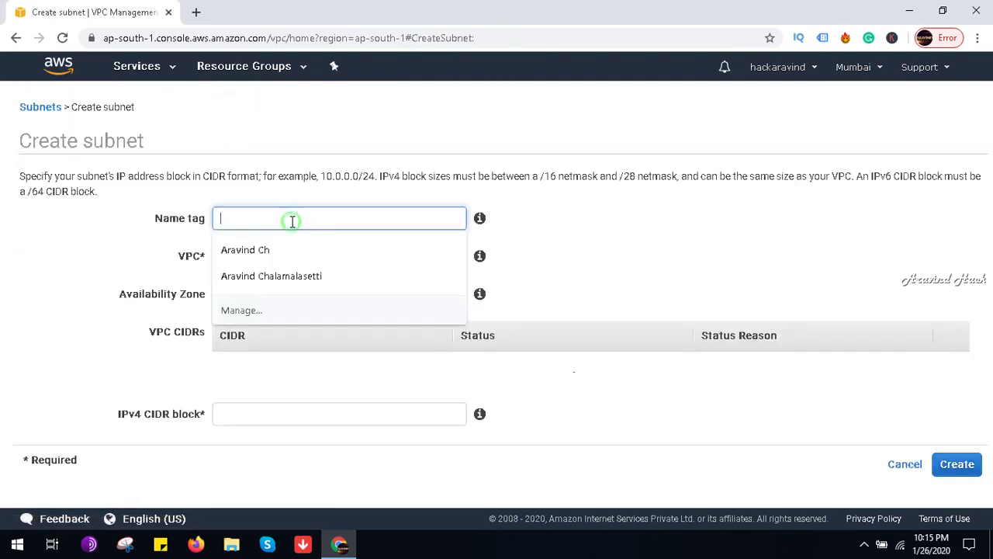
{"action": "type", "text": "APV2"}
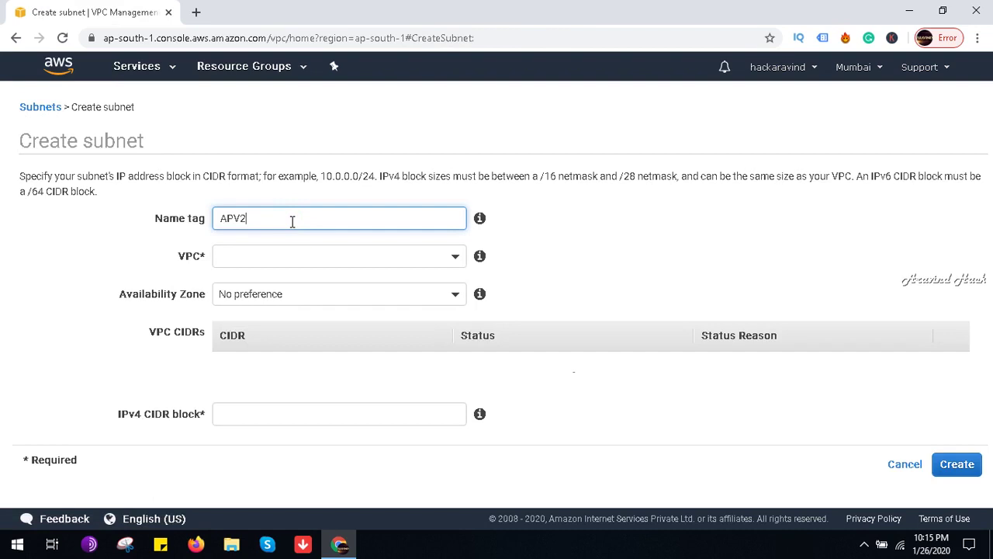
{"action": "left_click", "coordinate": [305, 256]}
{"action": "left_click", "coordinate": [291, 336]}
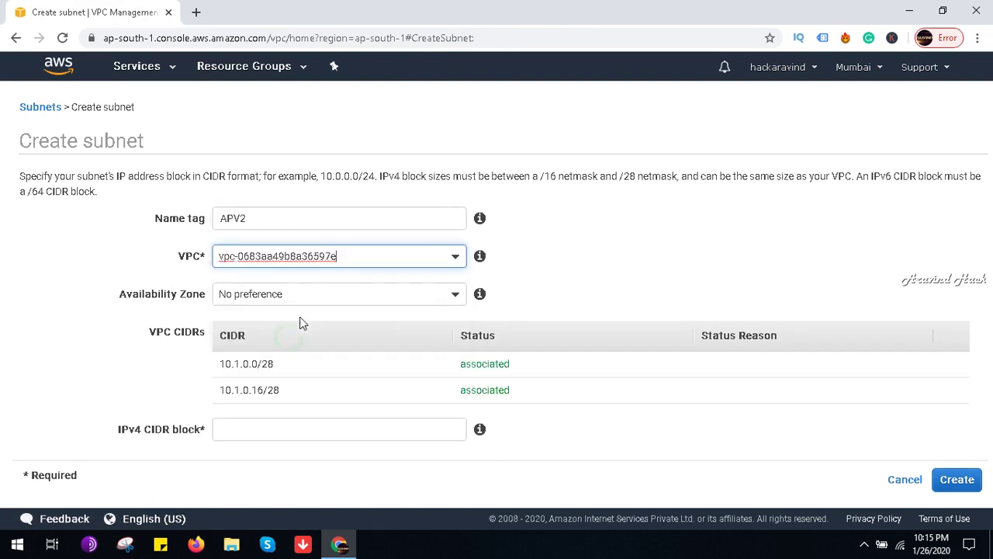
{"action": "left_click", "coordinate": [271, 423]}
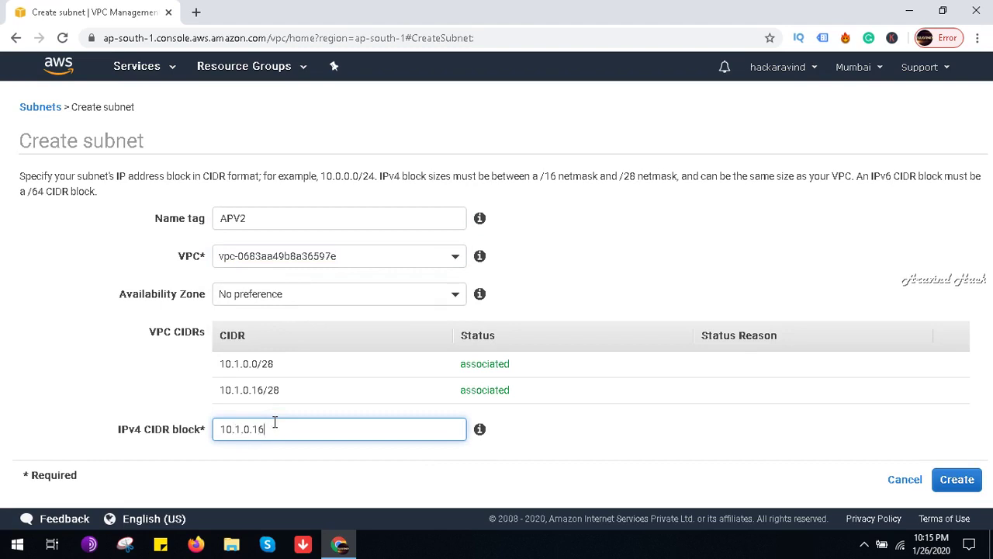
{"action": "left_click", "coordinate": [339, 290]}
{"action": "left_click", "coordinate": [326, 428]}
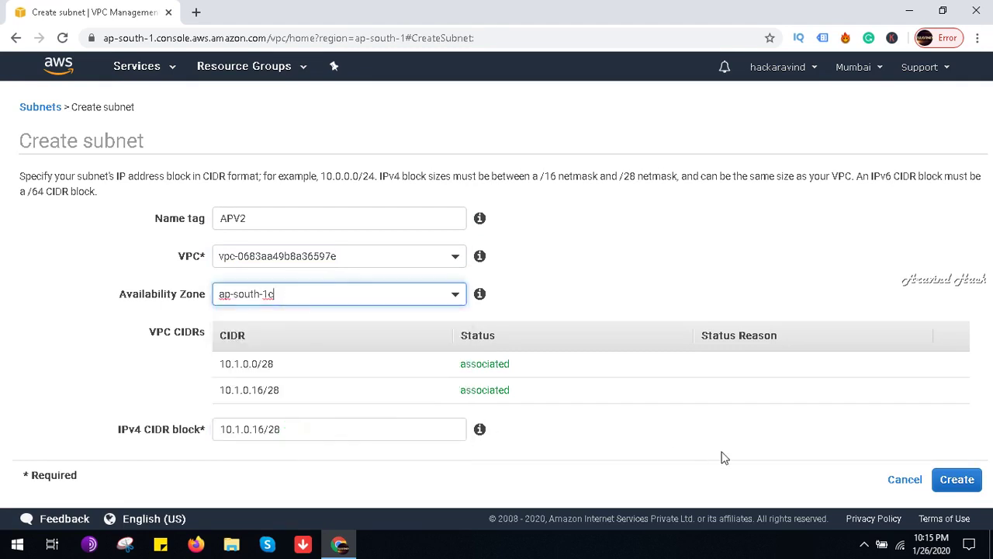
{"action": "left_click", "coordinate": [957, 479]}
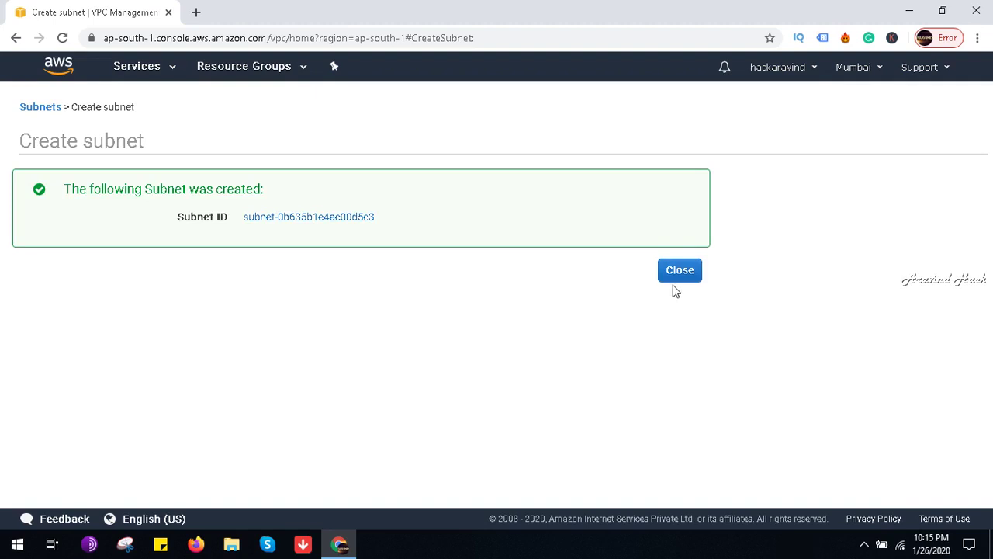
{"action": "left_click", "coordinate": [679, 270]}
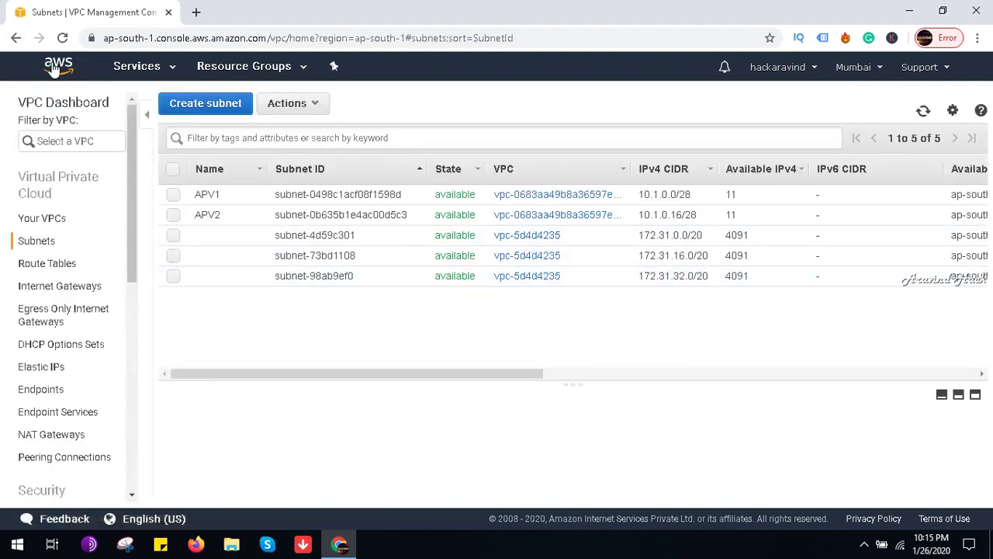
{"action": "left_click", "coordinate": [50, 68]}
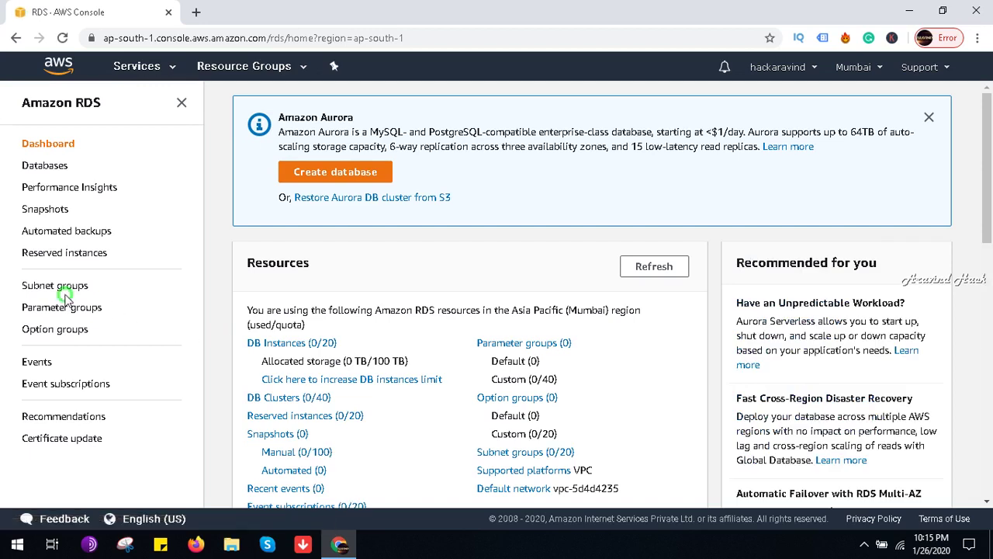
Step: Start a new RDS DB subnet group named ap with description DBAP
{"action": "left_click", "coordinate": [66, 288]}
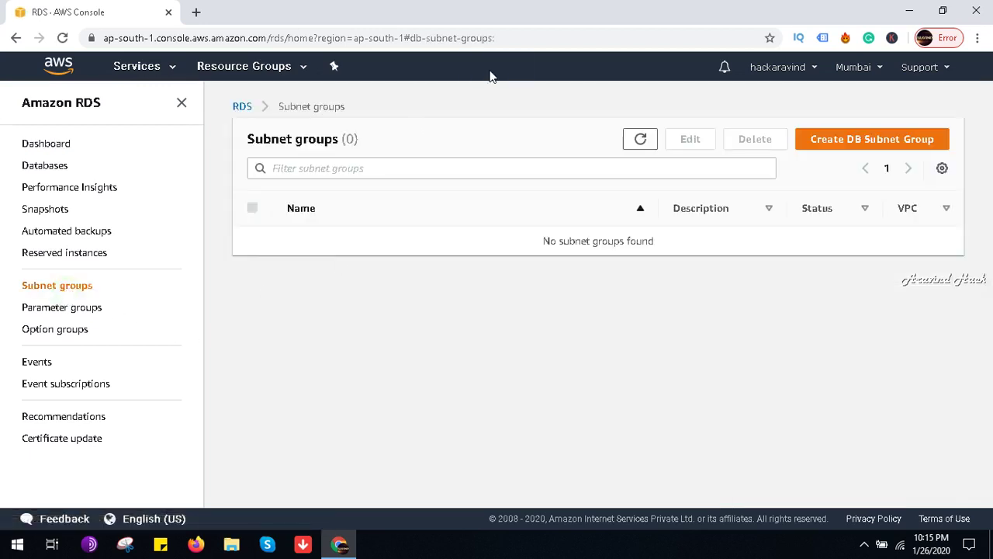
{"action": "left_click", "coordinate": [851, 139]}
{"action": "left_click", "coordinate": [277, 292]}
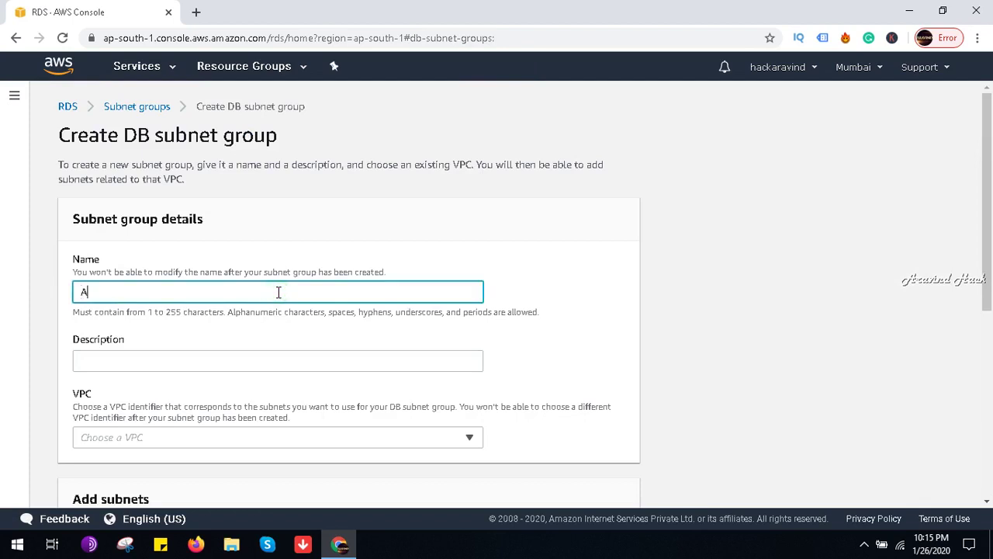
{"action": "left_click", "coordinate": [233, 360]}
{"action": "type", "text": "DBAP"}
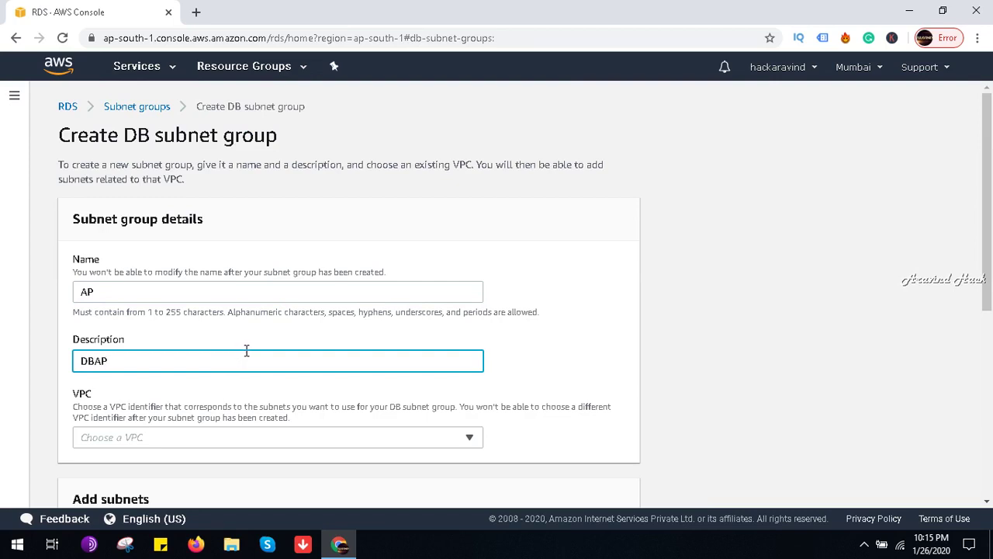
Step: Assign the AP VPC, add all its subnets, and create the subnet group
{"action": "scroll", "coordinate": [246, 351], "scroll_direction": "down", "scroll_amount": 3}
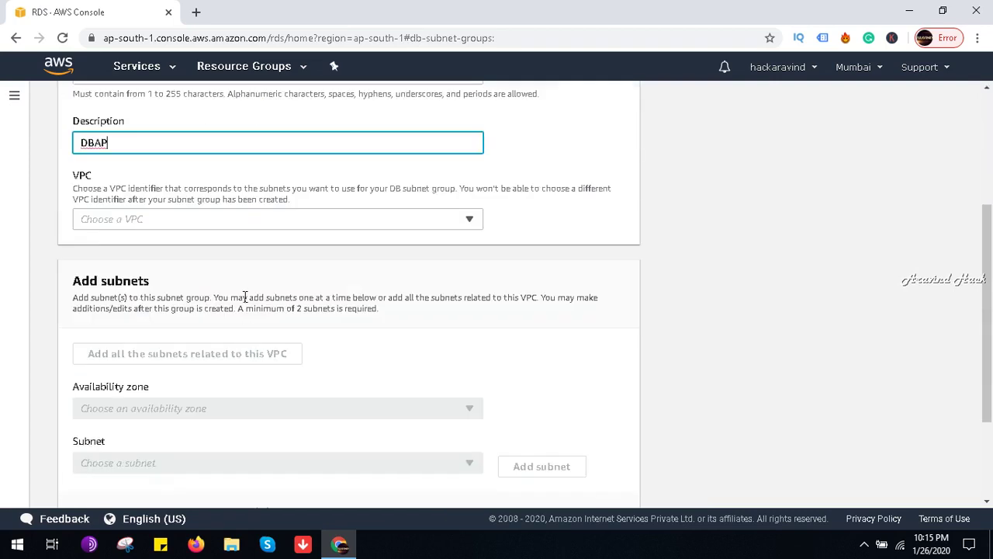
{"action": "left_click", "coordinate": [256, 221]}
{"action": "left_click", "coordinate": [276, 263]}
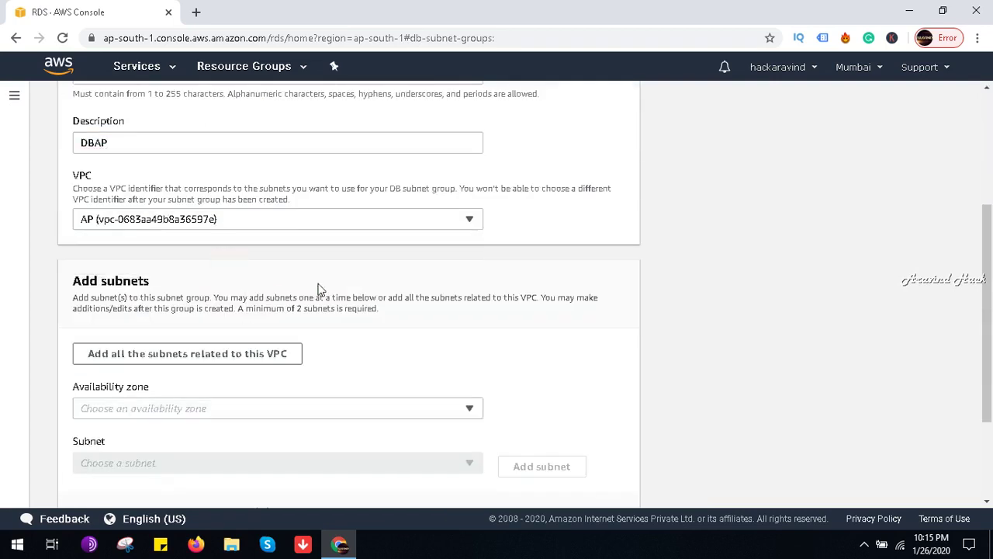
{"action": "scroll", "coordinate": [310, 276], "scroll_direction": "down", "scroll_amount": 2}
{"action": "left_click", "coordinate": [213, 212]}
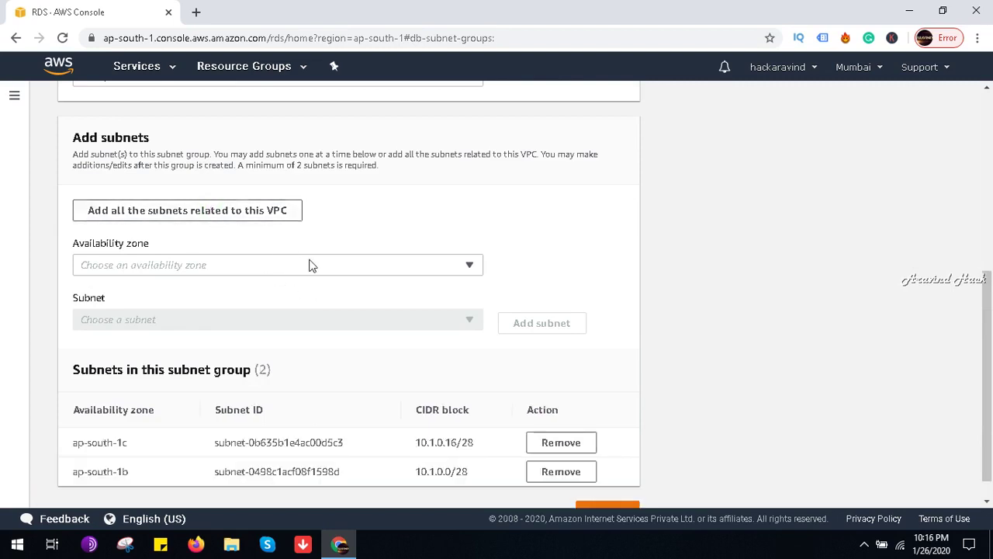
{"action": "scroll", "coordinate": [310, 265], "scroll_direction": "down", "scroll_amount": 1}
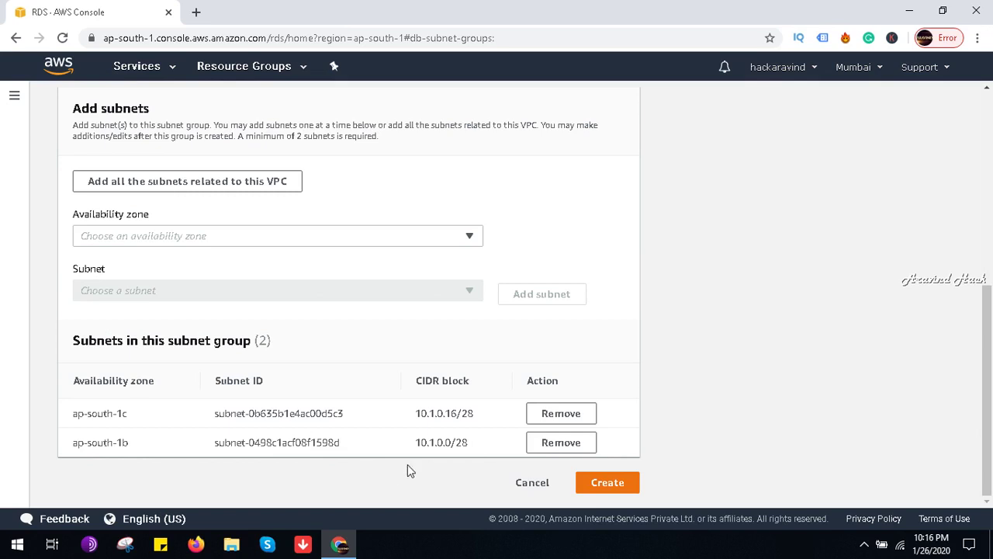
{"action": "left_click", "coordinate": [620, 485]}
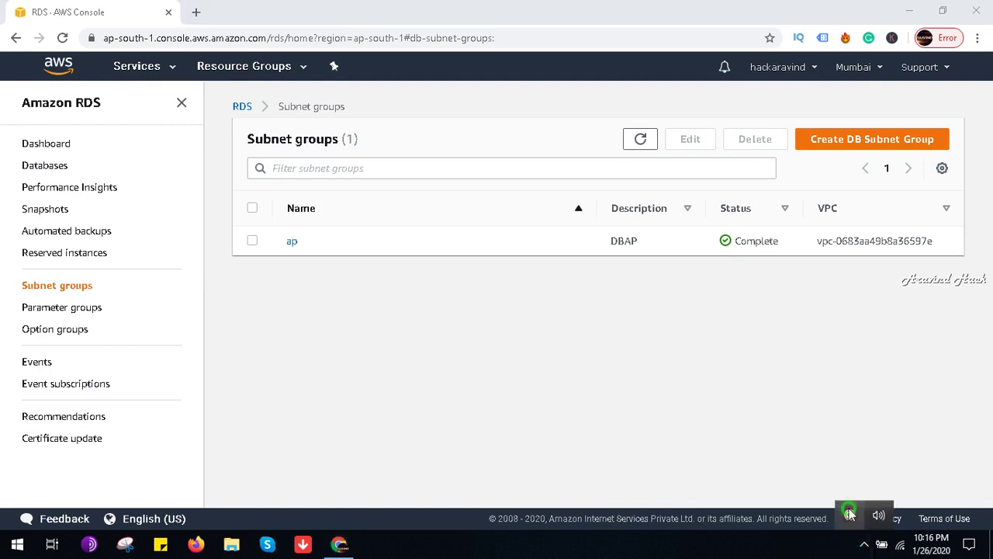
{"action": "mouse_move", "coordinate": [849, 508]}
{"action": "left_click", "coordinate": [808, 517]}
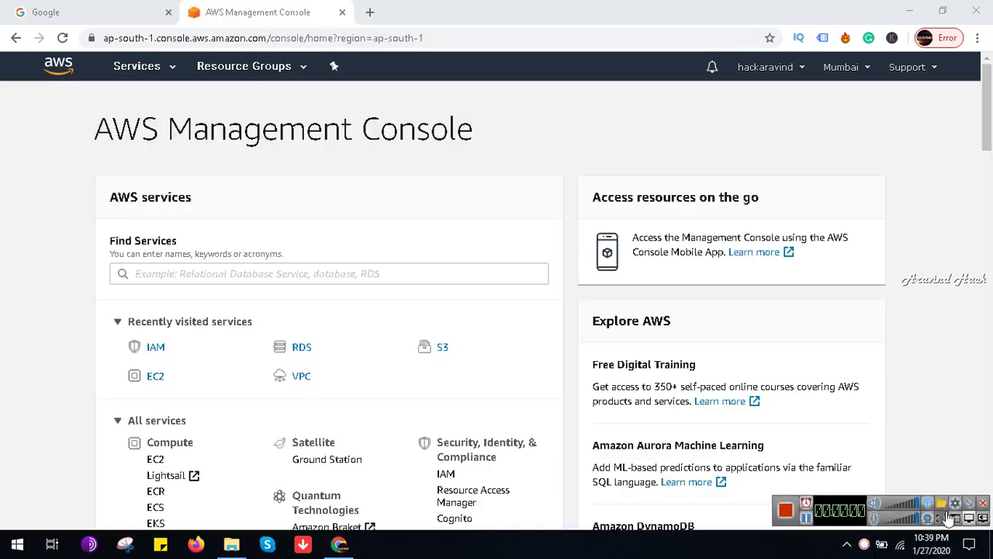
Step: Find DynamoDB via the service search 'dy' and open its Create table form
{"action": "left_click", "coordinate": [289, 274]}
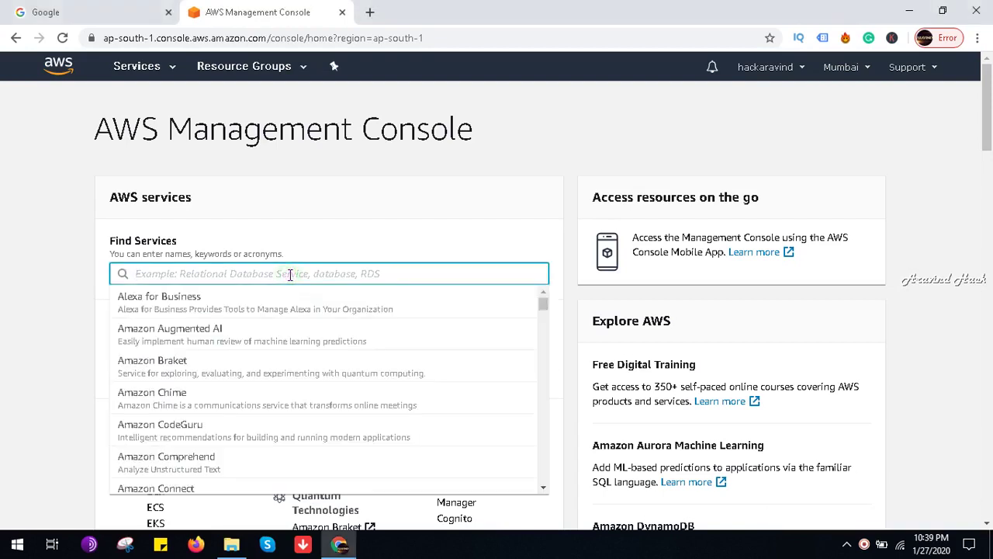
{"action": "type", "text": "dy"}
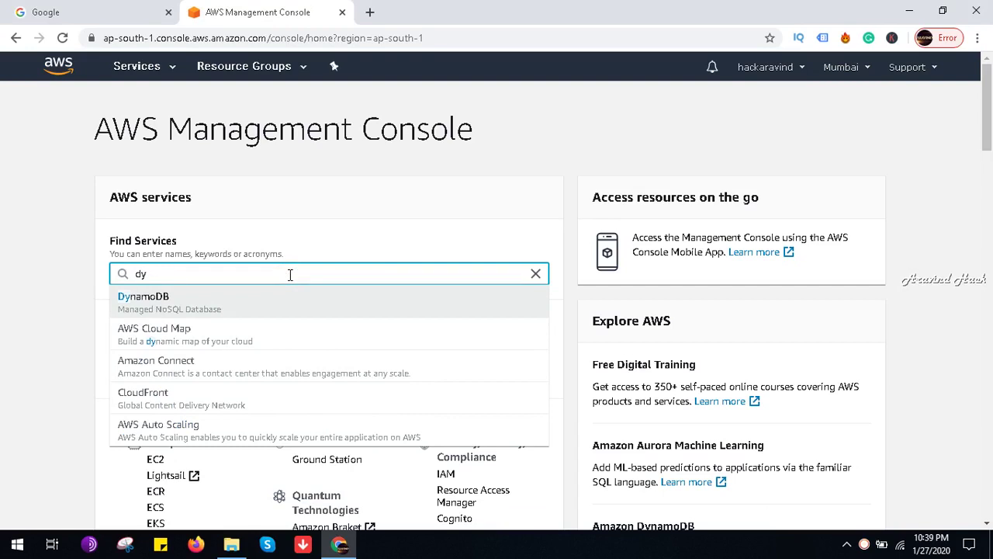
{"action": "left_click", "coordinate": [273, 303]}
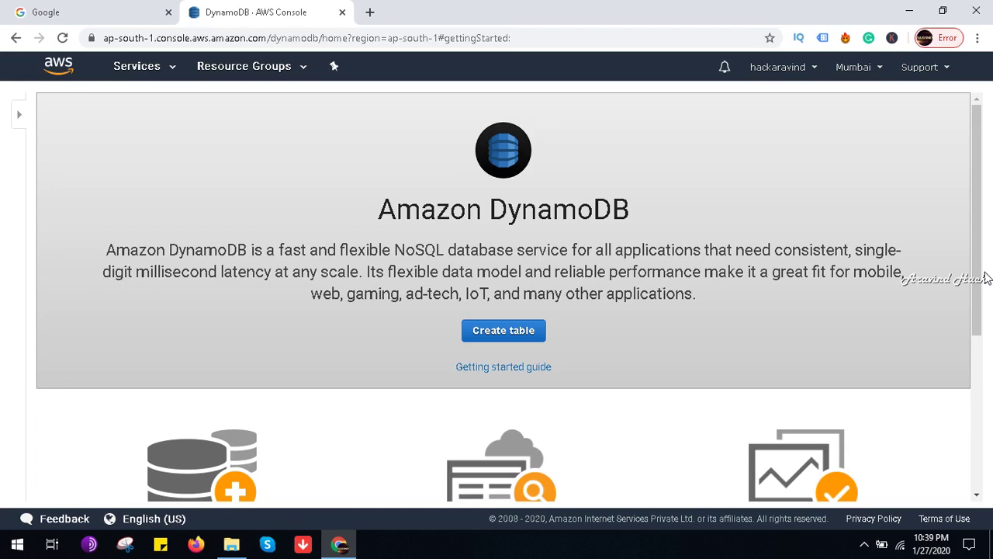
{"action": "left_click", "coordinate": [979, 278]}
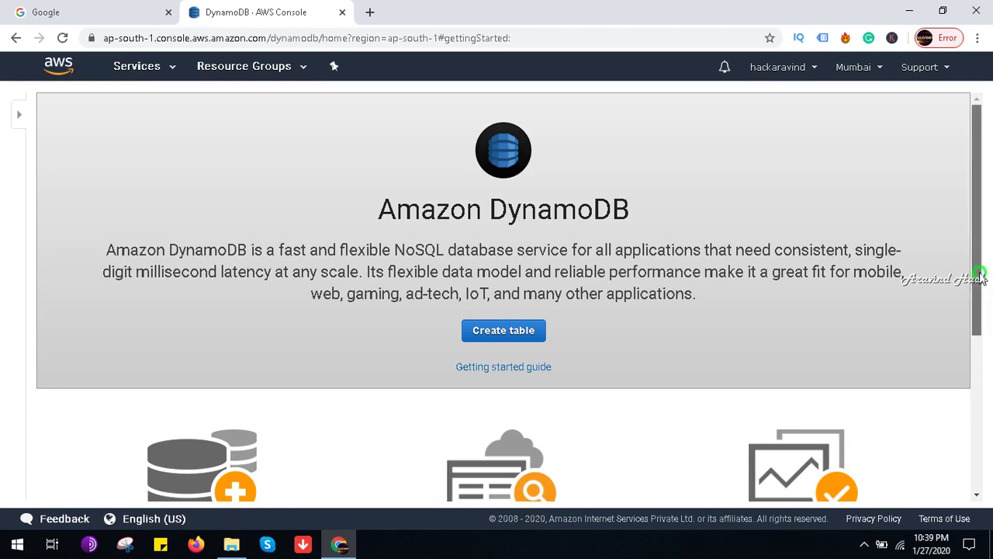
{"action": "left_click_drag", "start_coordinate": [981, 284], "coordinate": [990, 257]}
{"action": "left_click", "coordinate": [505, 329]}
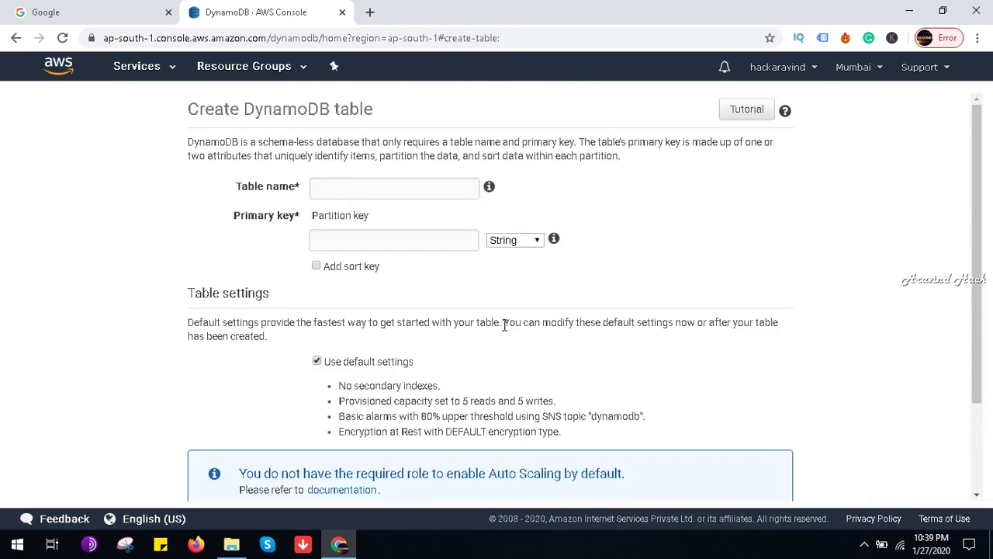
Step: Create table Ciscocourses with Number partition key Course_id, no sort key, default settings
{"action": "left_click", "coordinate": [405, 188]}
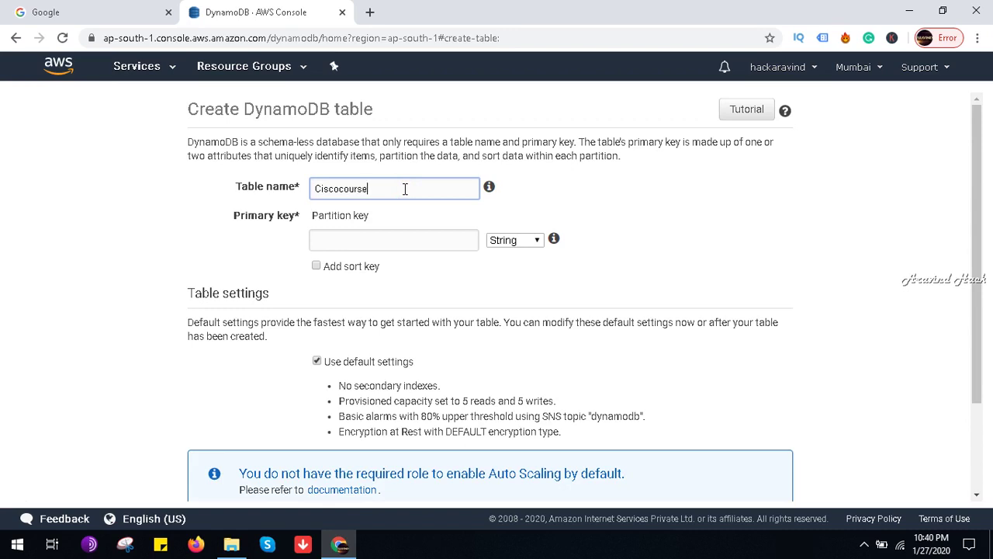
{"action": "key", "text": "Tab"}
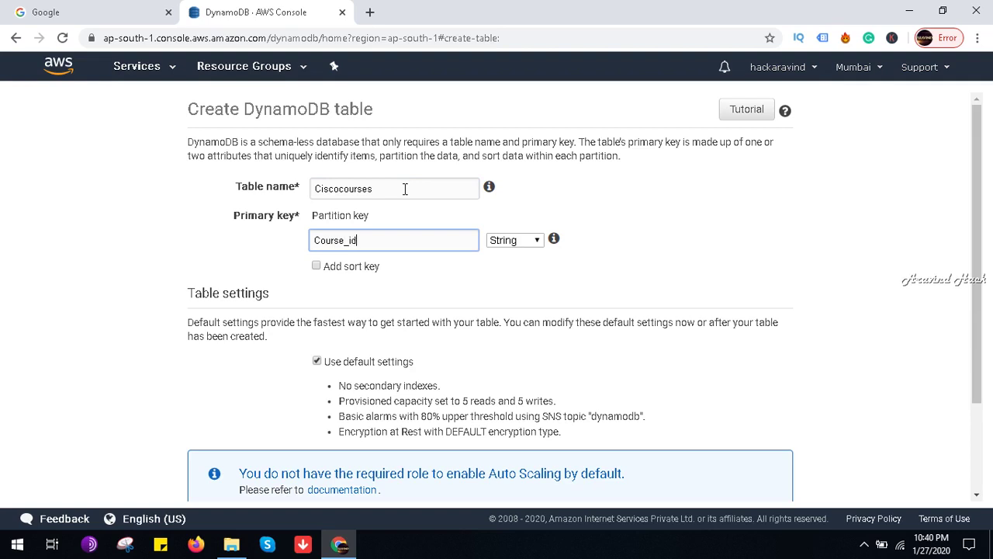
{"action": "left_click", "coordinate": [517, 239]}
{"action": "left_click", "coordinate": [520, 282]}
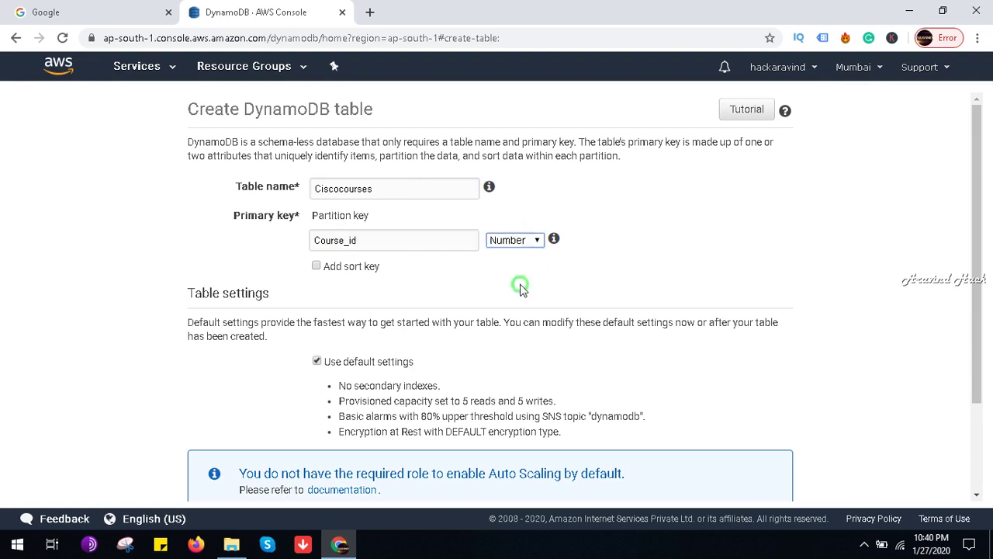
{"action": "left_click", "coordinate": [362, 268]}
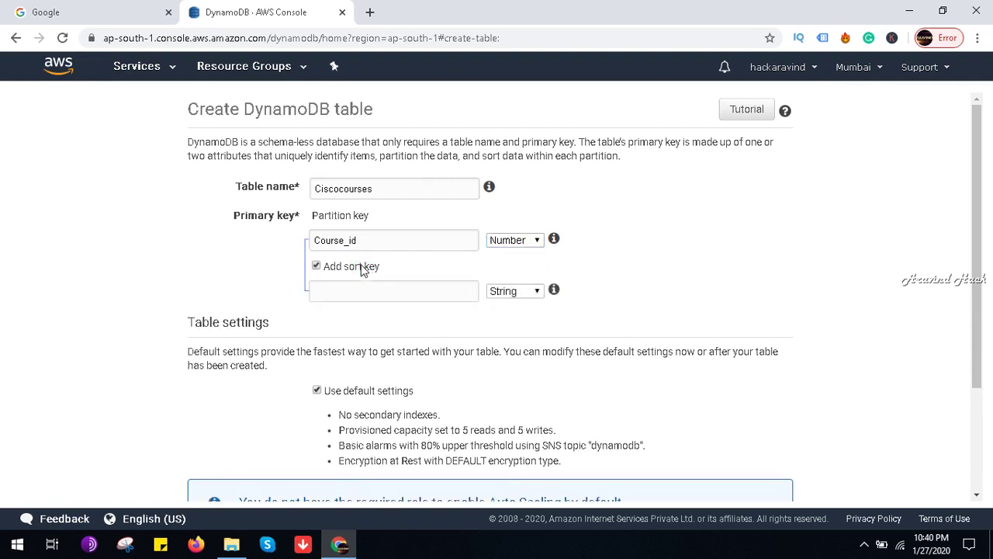
{"action": "left_click", "coordinate": [361, 267]}
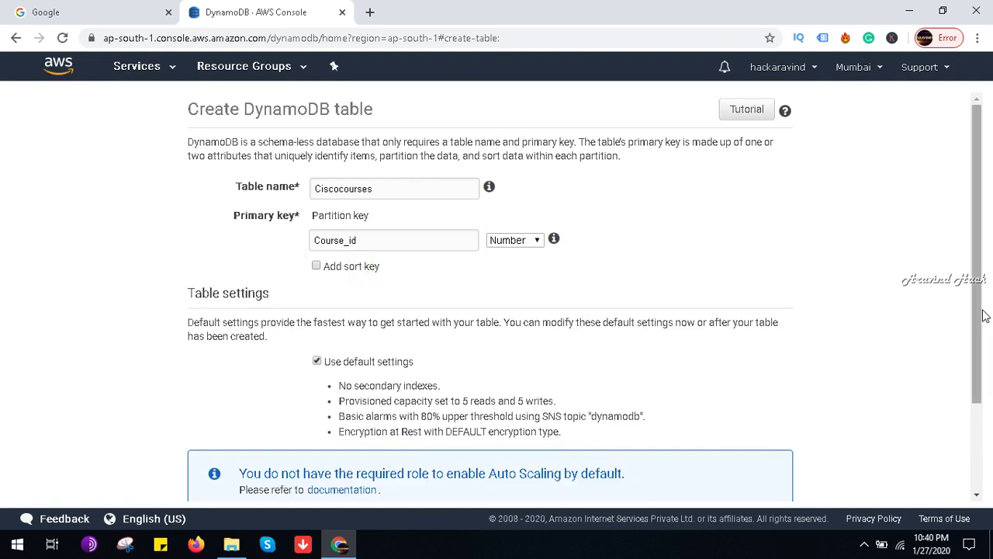
{"action": "left_click_drag", "start_coordinate": [980, 318], "coordinate": [988, 433]}
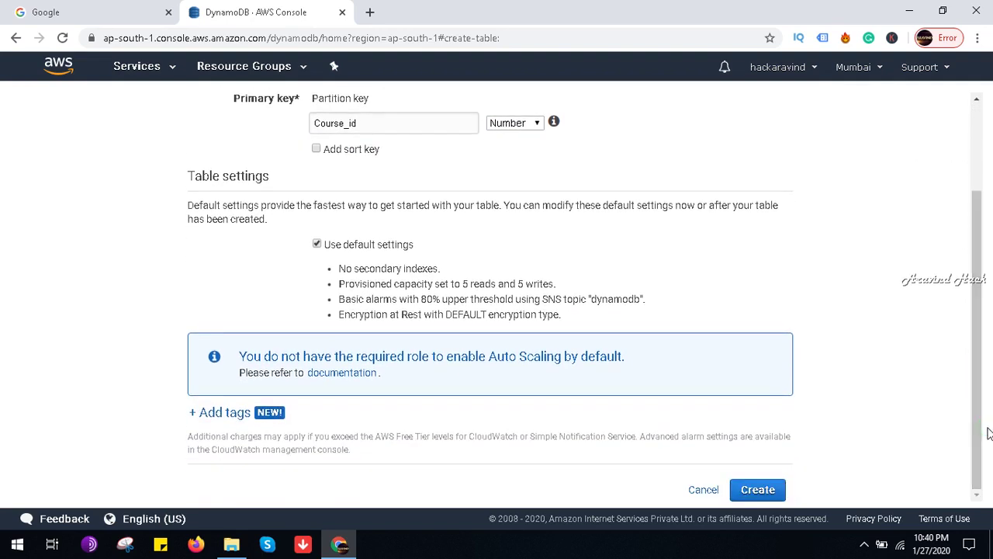
{"action": "left_click", "coordinate": [227, 417]}
{"action": "left_click_drag", "start_coordinate": [976, 362], "coordinate": [987, 438]}
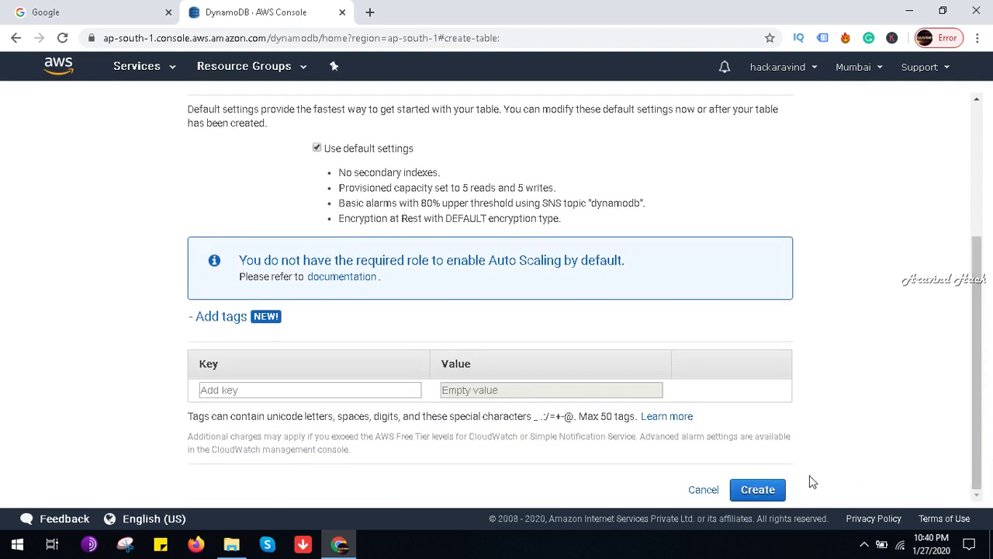
{"action": "left_click", "coordinate": [756, 489]}
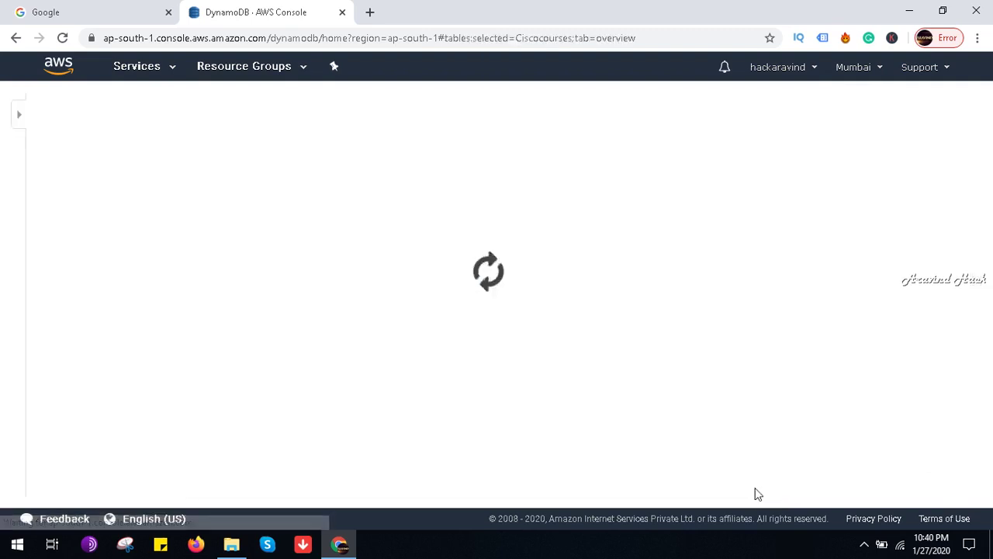
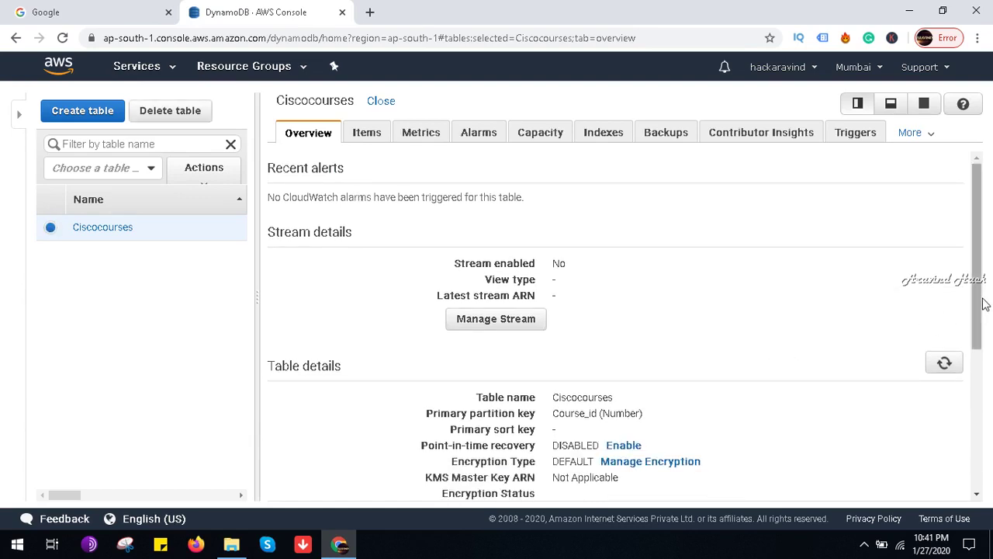
Step: View the table's Items and scan it for existing entries
{"action": "left_click_drag", "start_coordinate": [982, 305], "coordinate": [988, 271]}
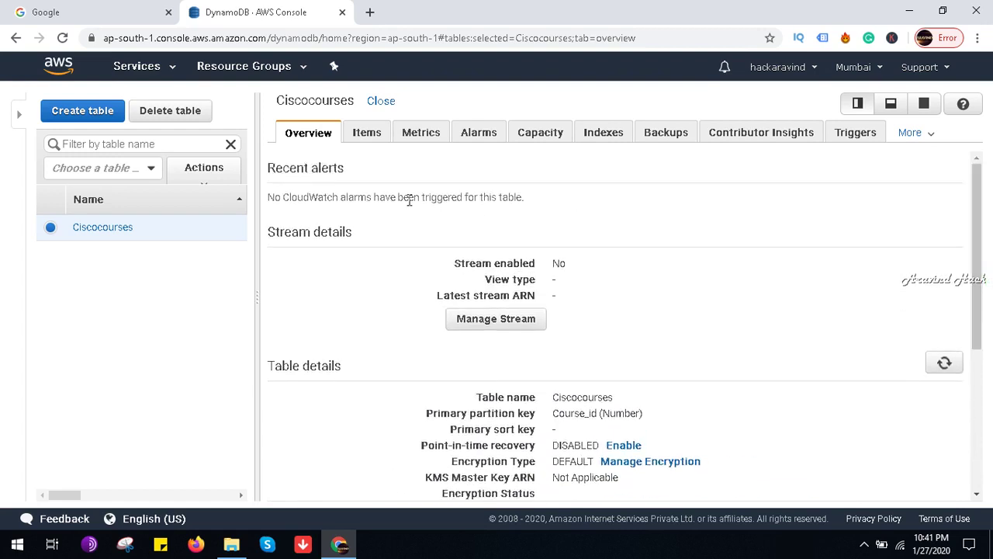
{"action": "left_click", "coordinate": [371, 135]}
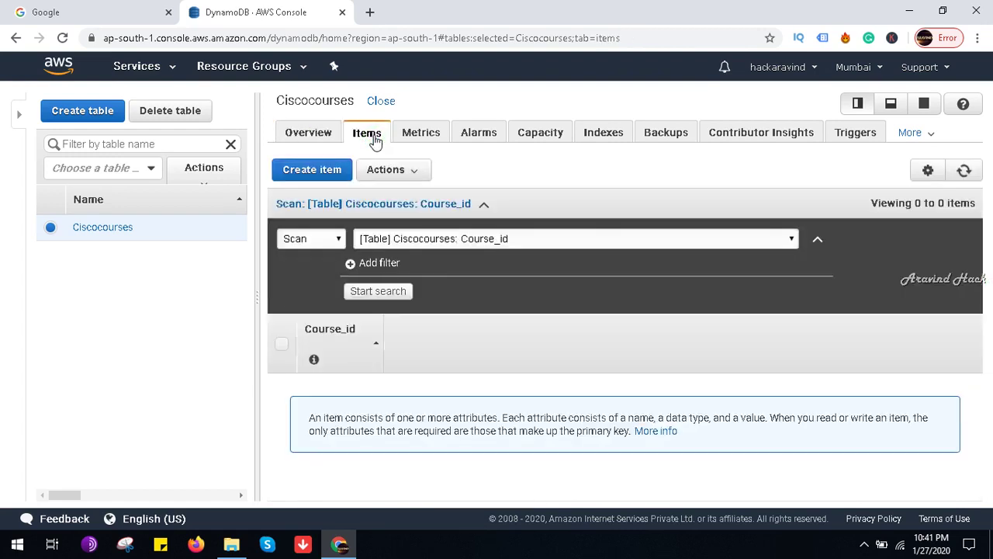
{"action": "left_click", "coordinate": [389, 293]}
{"action": "left_click", "coordinate": [412, 166]}
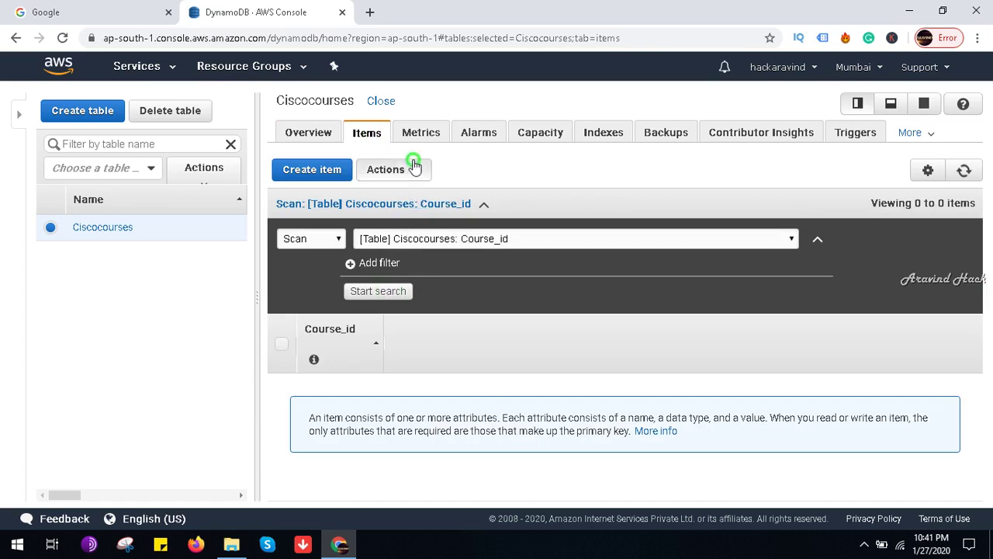
{"action": "left_click", "coordinate": [414, 167]}
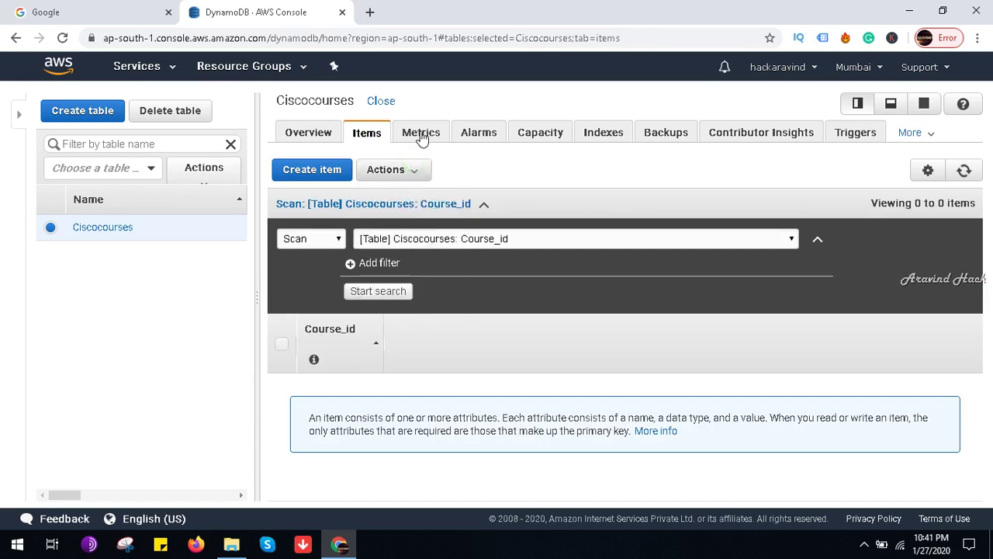
Step: Browse the table's Metrics, Alarms, Capacity, Indexes and Backups tabs, then return to Overview
{"action": "left_click", "coordinate": [421, 137]}
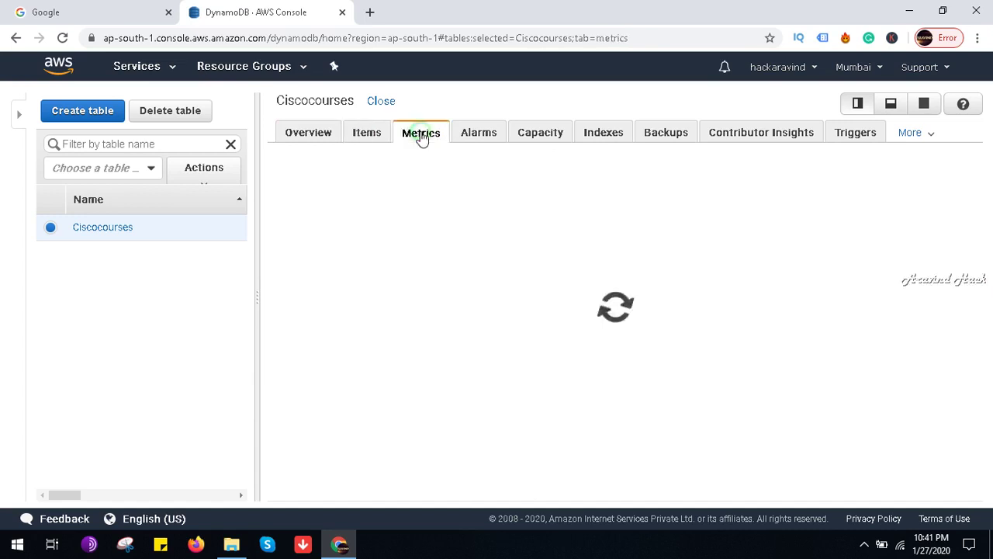
{"action": "left_click", "coordinate": [487, 139]}
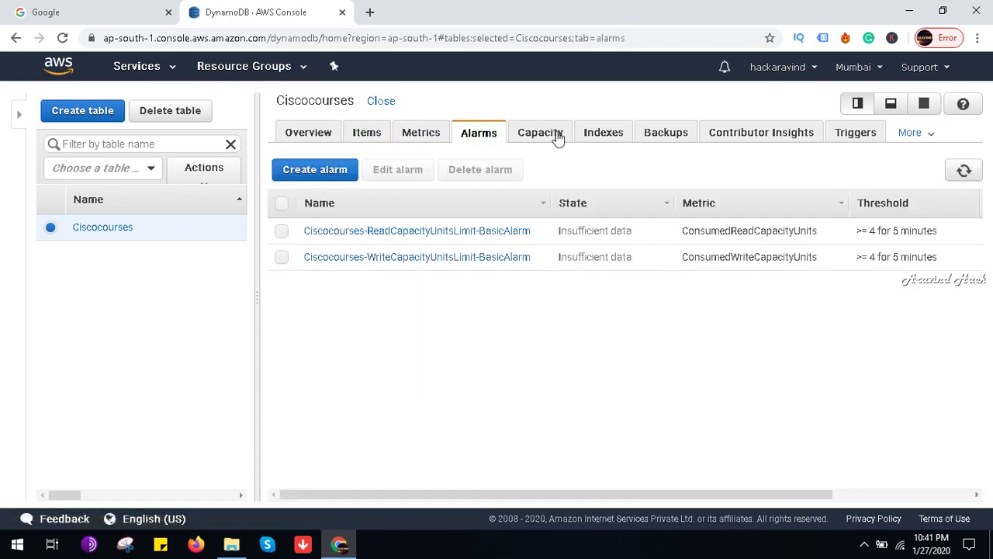
{"action": "left_click", "coordinate": [556, 137]}
{"action": "left_click", "coordinate": [610, 135]}
{"action": "left_click", "coordinate": [660, 137]}
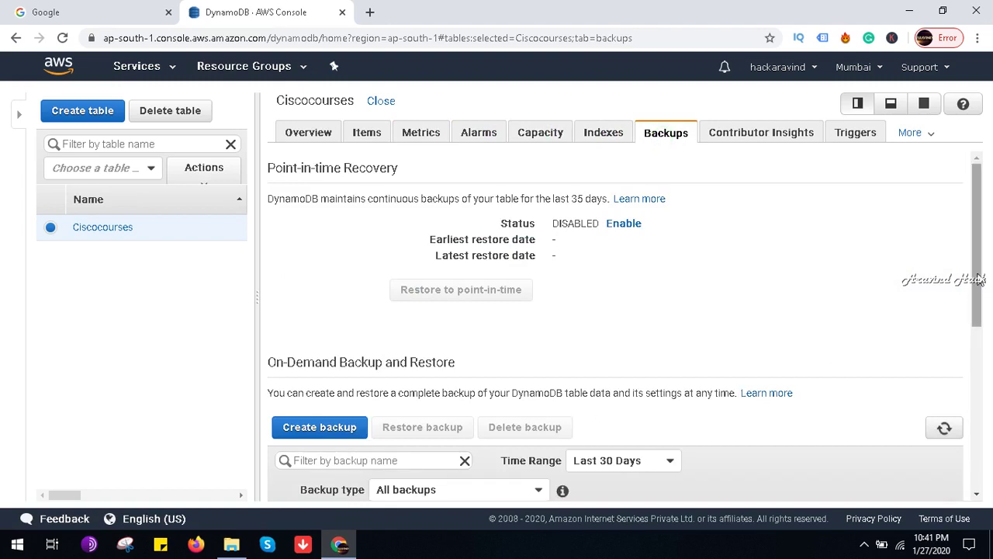
{"action": "left_click_drag", "start_coordinate": [980, 281], "coordinate": [989, 362]}
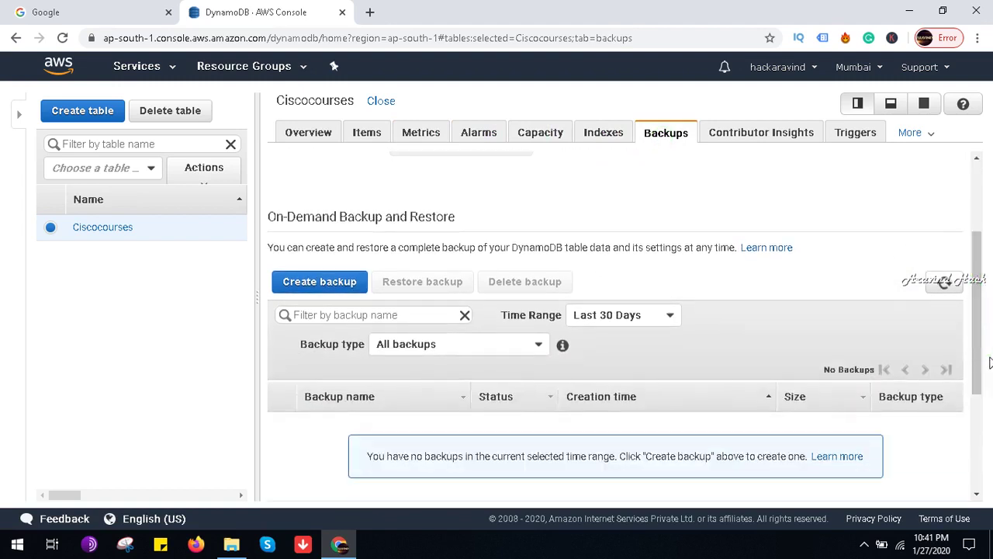
{"action": "left_click_drag", "start_coordinate": [977, 332], "coordinate": [971, 228]}
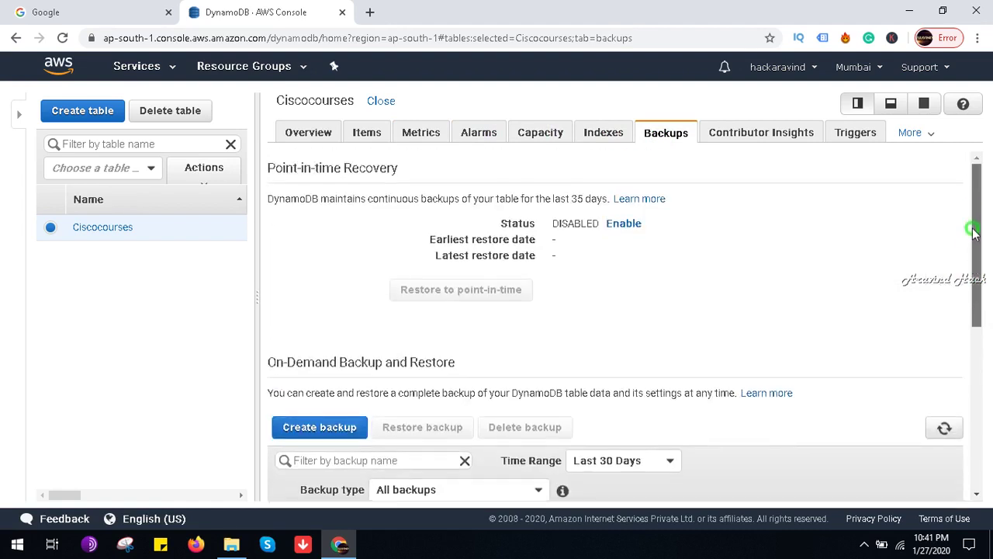
{"action": "left_click", "coordinate": [927, 132]}
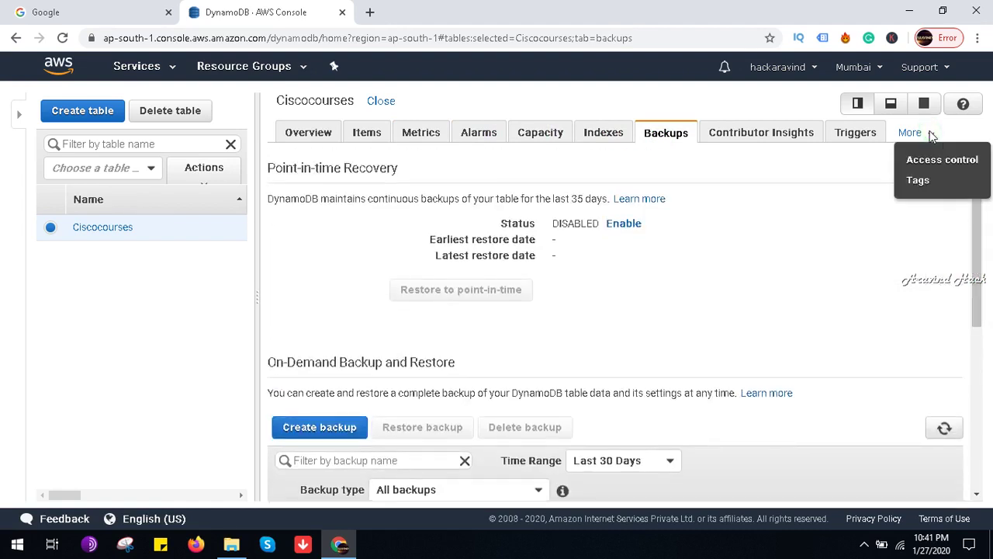
{"action": "left_click", "coordinate": [321, 133]}
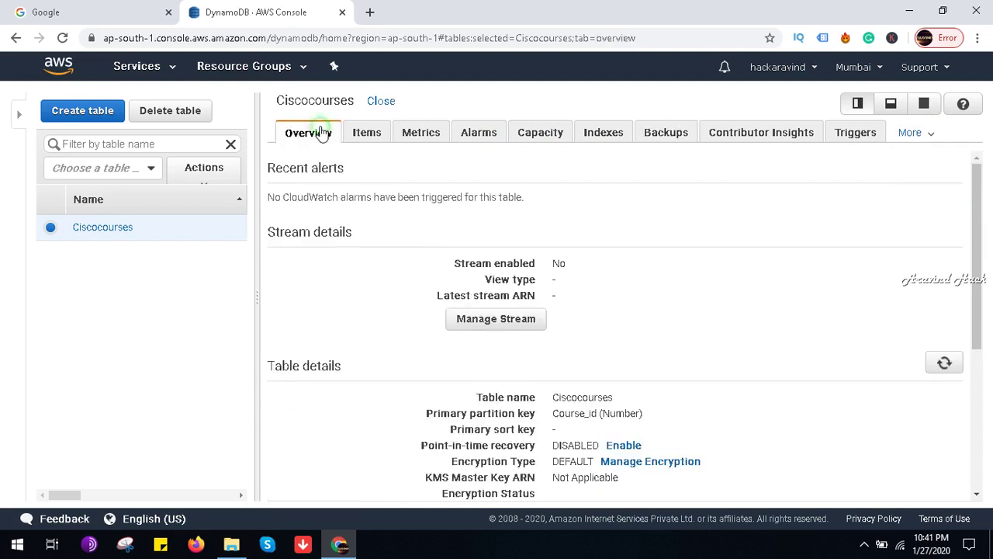
Step: Cancel Manage Stream, then reopen Ciscocourses on its Items tab, showing 0 items
{"action": "left_click", "coordinate": [517, 326]}
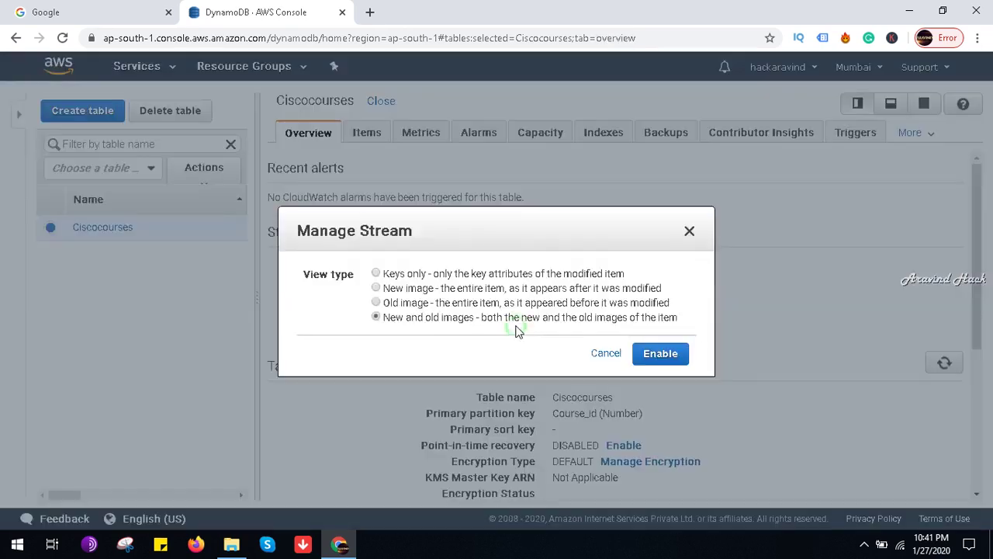
{"action": "left_click", "coordinate": [606, 354]}
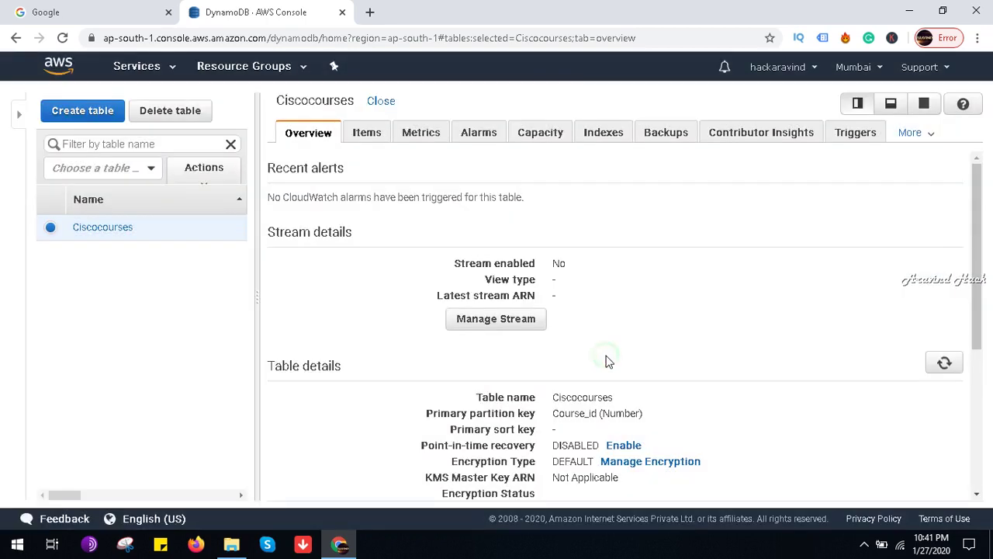
{"action": "left_click_drag", "start_coordinate": [978, 287], "coordinate": [991, 233]}
{"action": "left_click", "coordinate": [381, 101]}
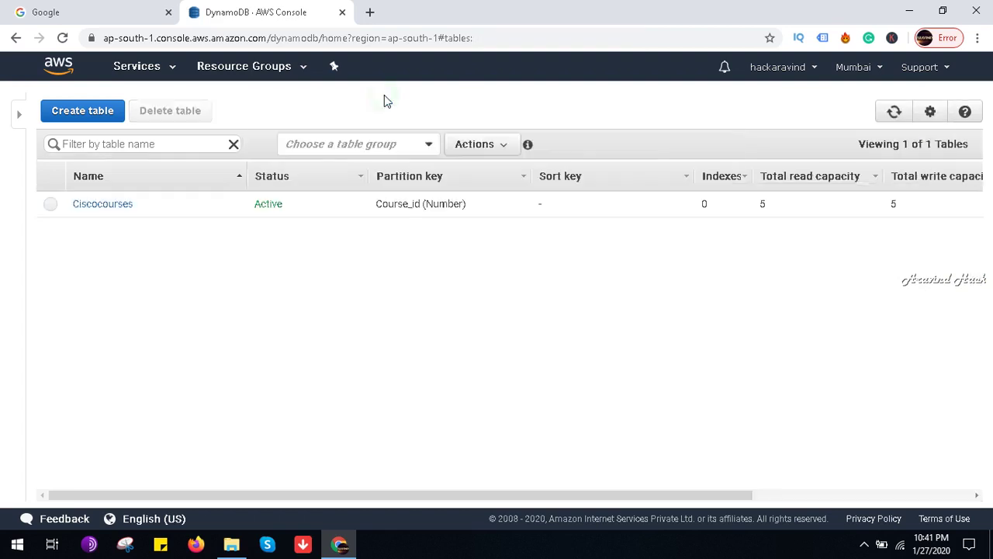
{"action": "left_click", "coordinate": [51, 205]}
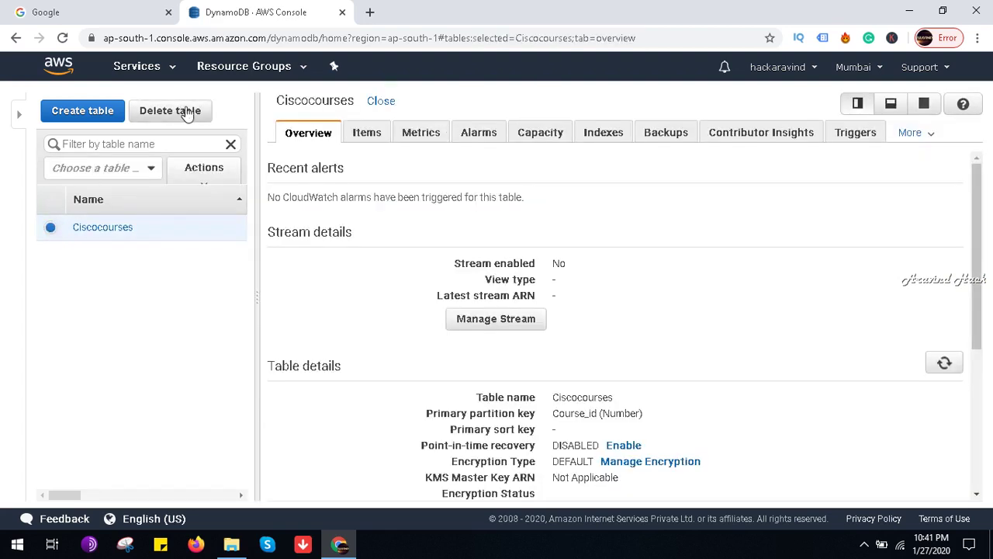
{"action": "left_click", "coordinate": [376, 130]}
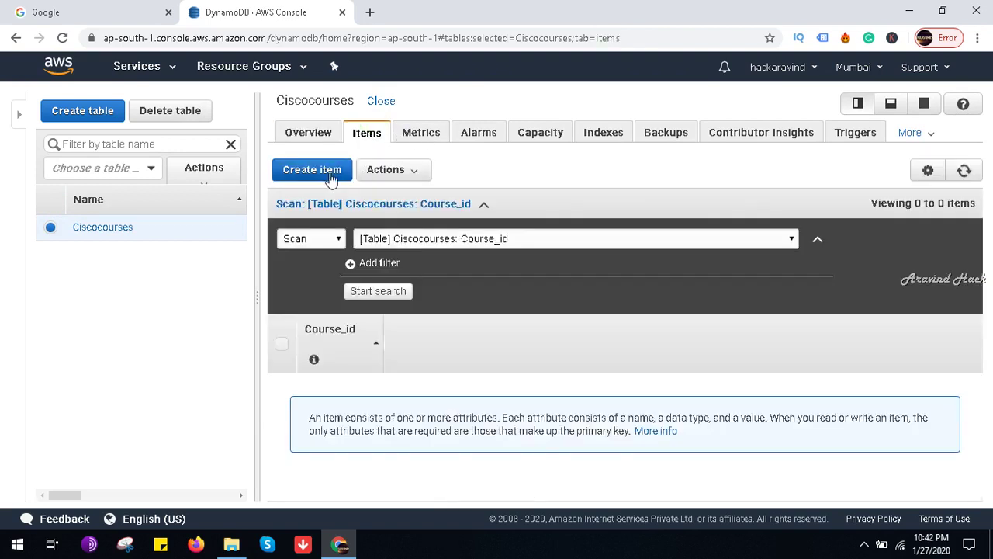
{"action": "left_click", "coordinate": [280, 344]}
{"action": "left_click", "coordinate": [281, 343]}
{"action": "left_click", "coordinate": [311, 170]}
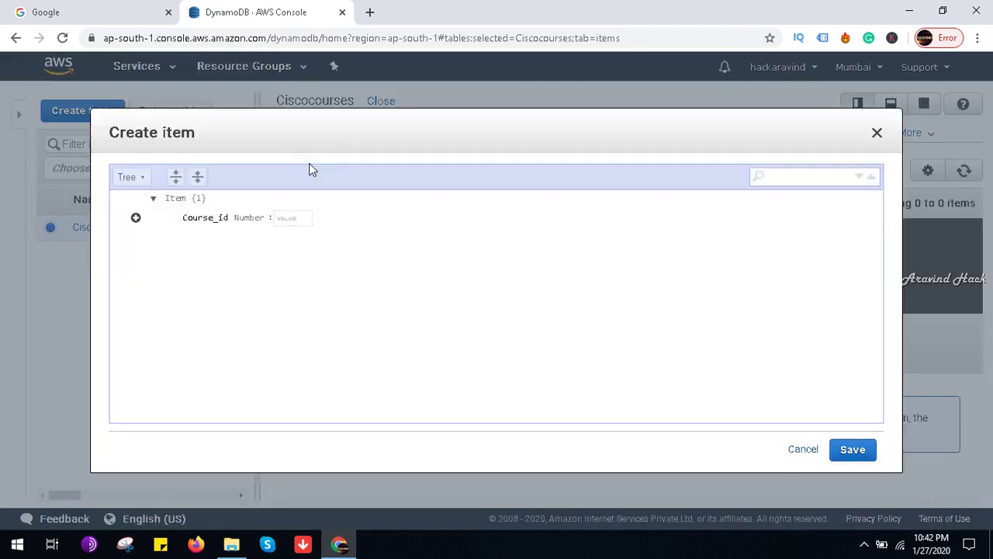
{"action": "left_click", "coordinate": [296, 217]}
{"action": "type", "text": "1"}
{"action": "key", "text": "Return"}
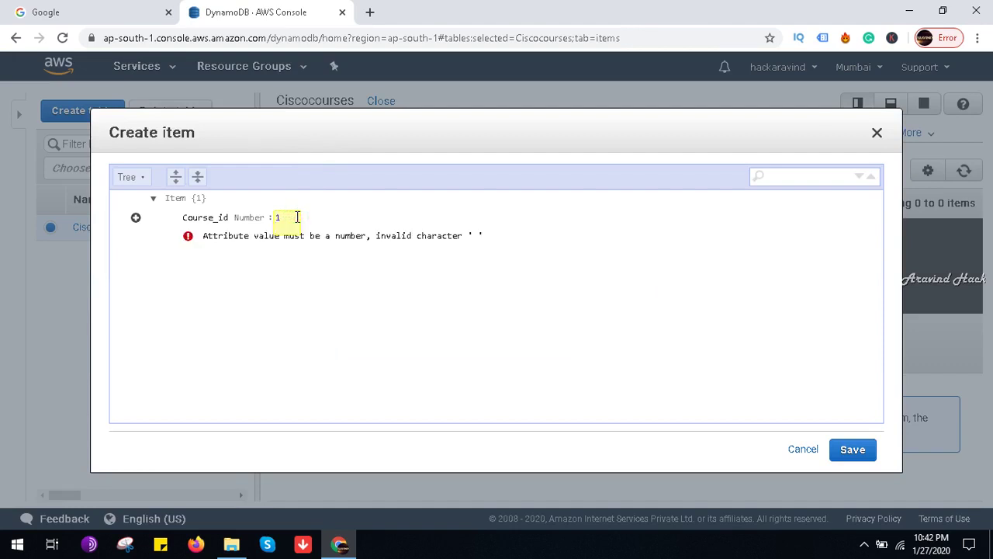
{"action": "key", "text": "BackSpace"}
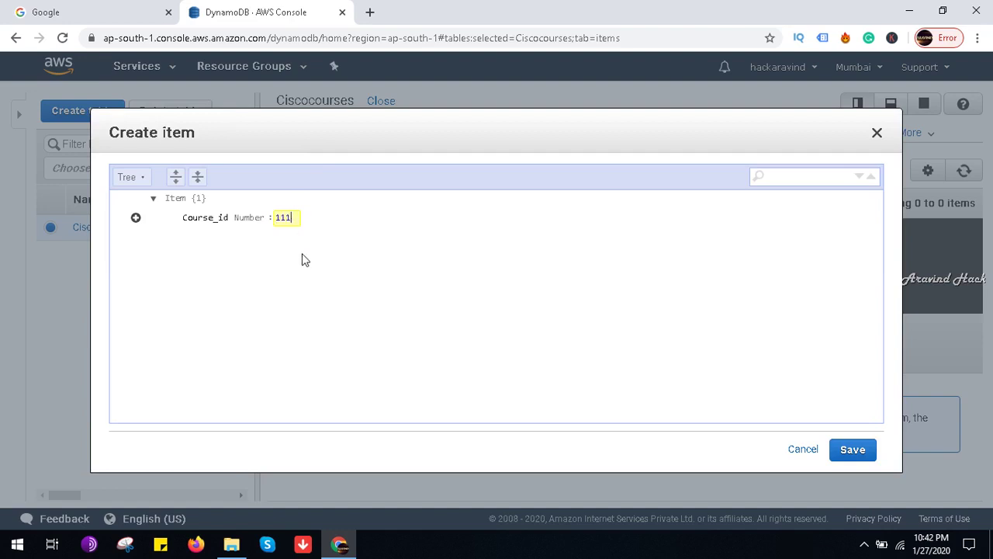
{"action": "left_click", "coordinate": [136, 218]}
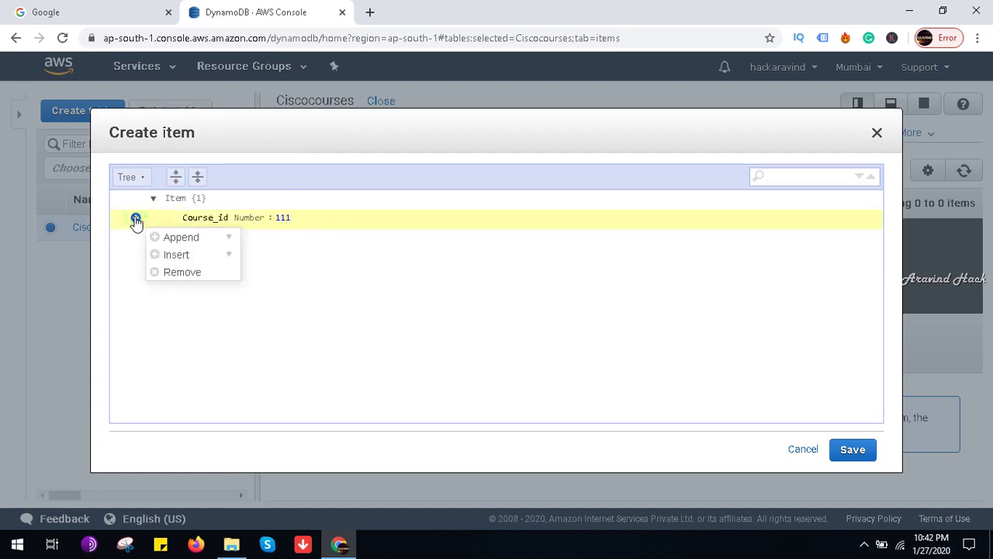
{"action": "left_click", "coordinate": [226, 254]}
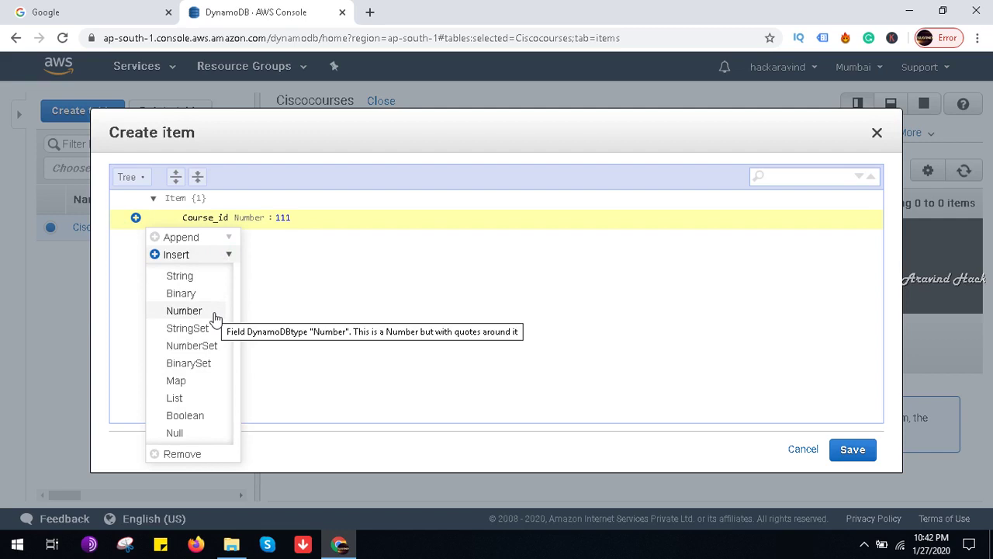
{"action": "left_click", "coordinate": [186, 281]}
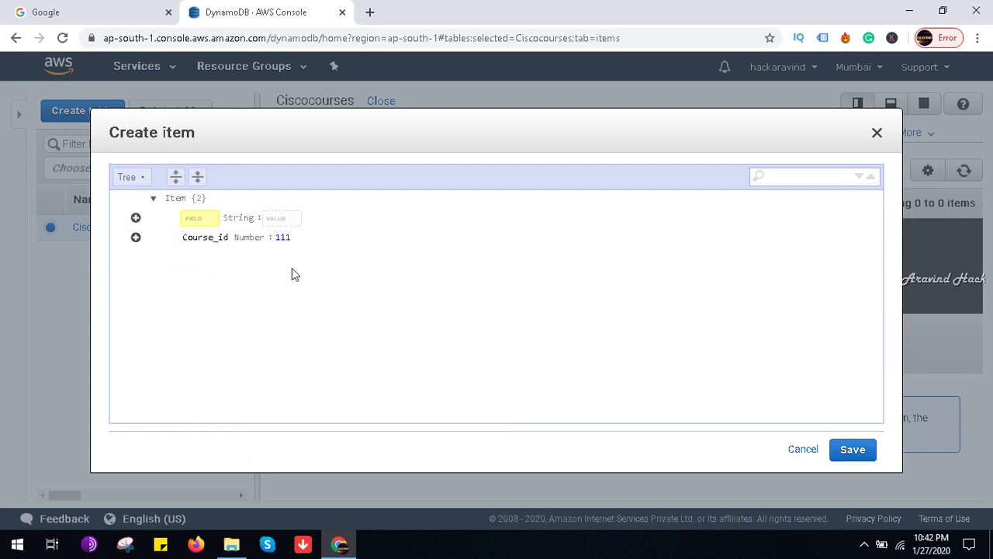
{"action": "left_click", "coordinate": [800, 450]}
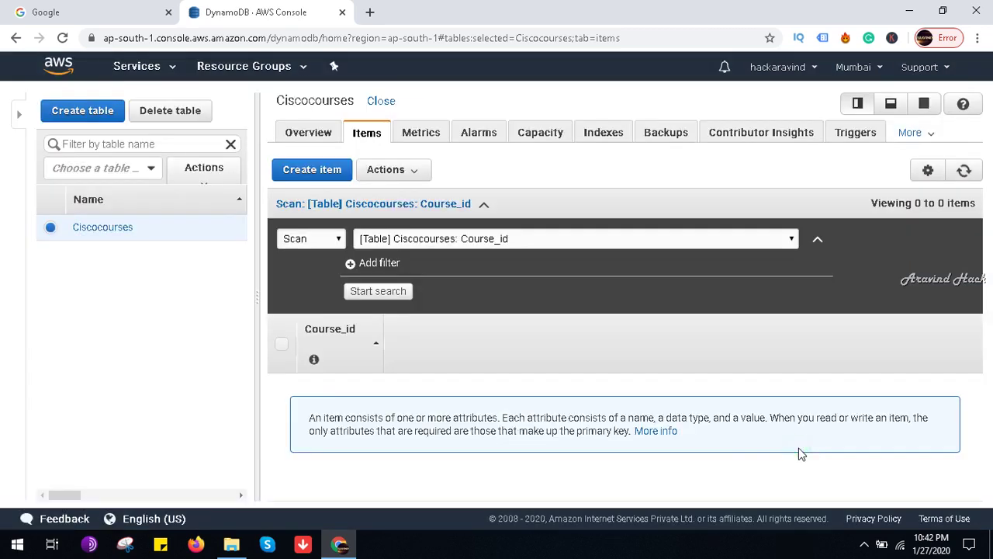
{"action": "left_click", "coordinate": [861, 549]}
{"action": "left_click", "coordinate": [847, 482]}
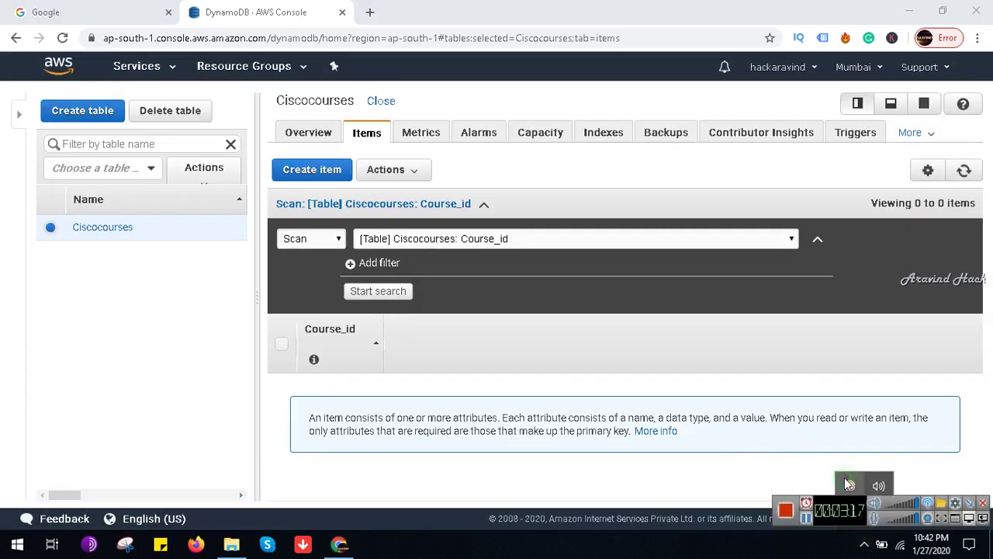
{"action": "left_click", "coordinate": [785, 512]}
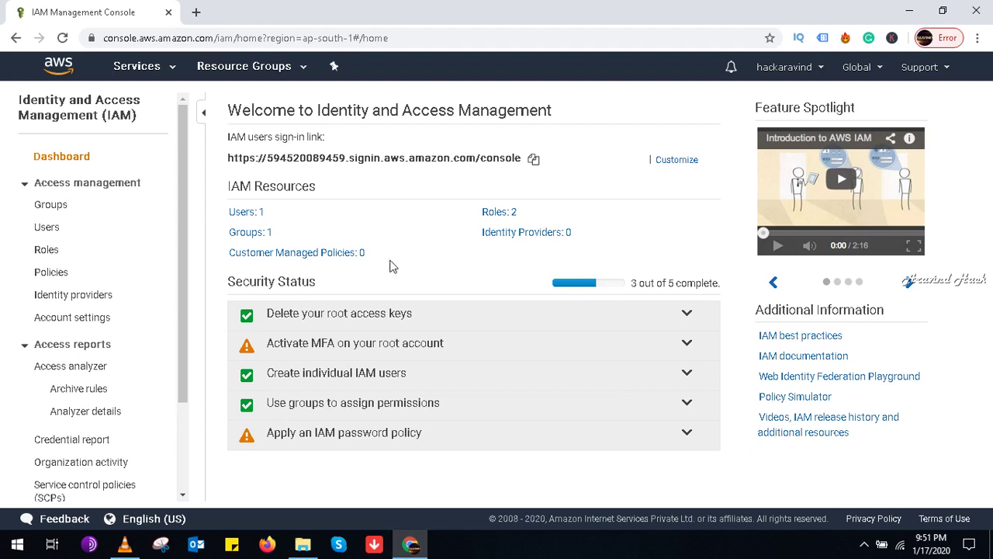
Step: Open the Networktesters group, expand Inline Policies and start a new inline policy
{"action": "left_click", "coordinate": [69, 209]}
{"action": "left_click", "coordinate": [69, 209]}
{"action": "left_click", "coordinate": [48, 208]}
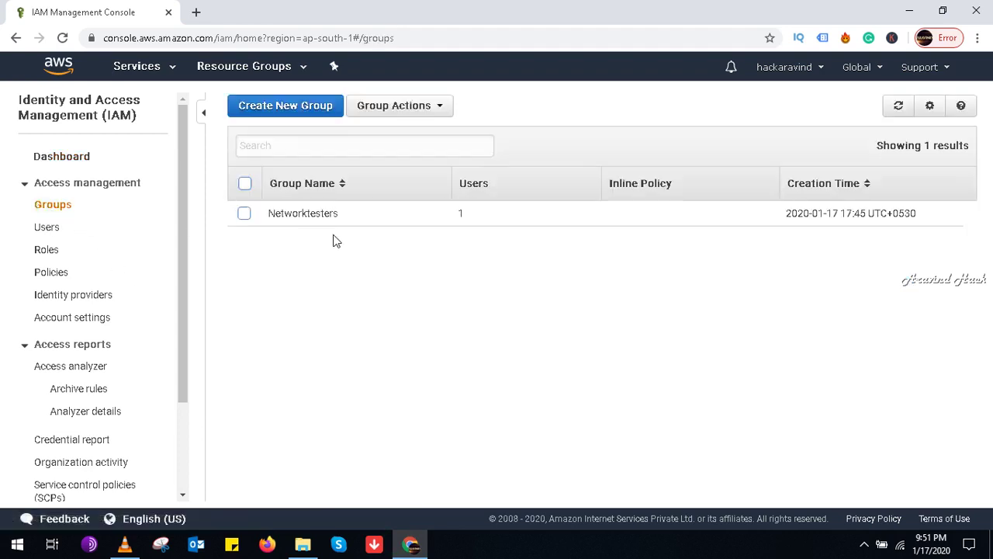
{"action": "left_click", "coordinate": [312, 213]}
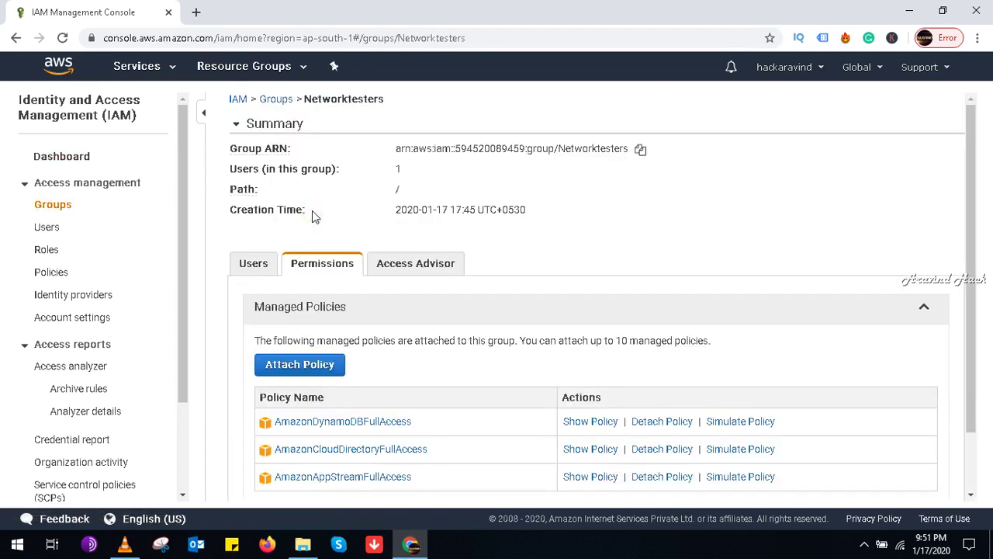
{"action": "left_click_drag", "start_coordinate": [973, 307], "coordinate": [971, 440]}
{"action": "left_click", "coordinate": [922, 457]}
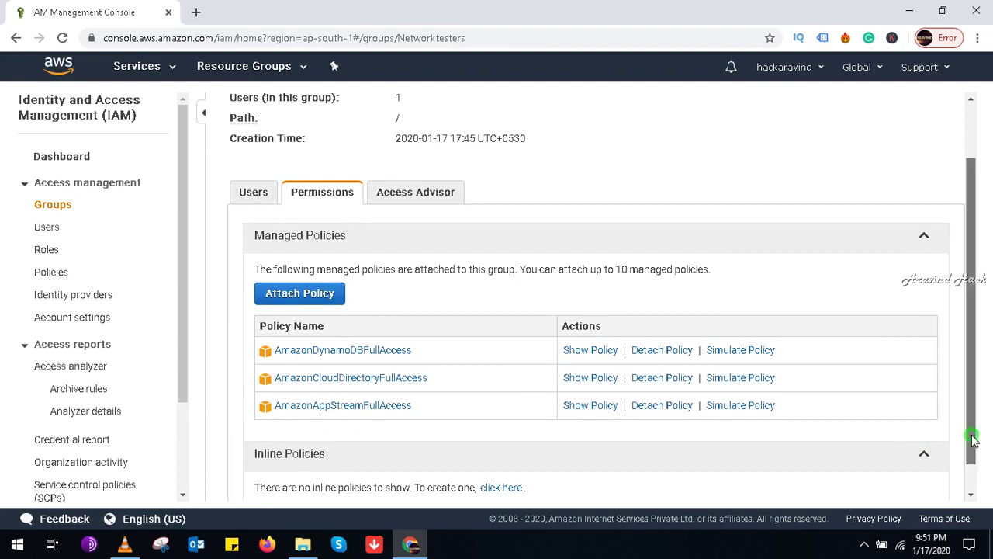
{"action": "left_click_drag", "start_coordinate": [974, 439], "coordinate": [969, 494]}
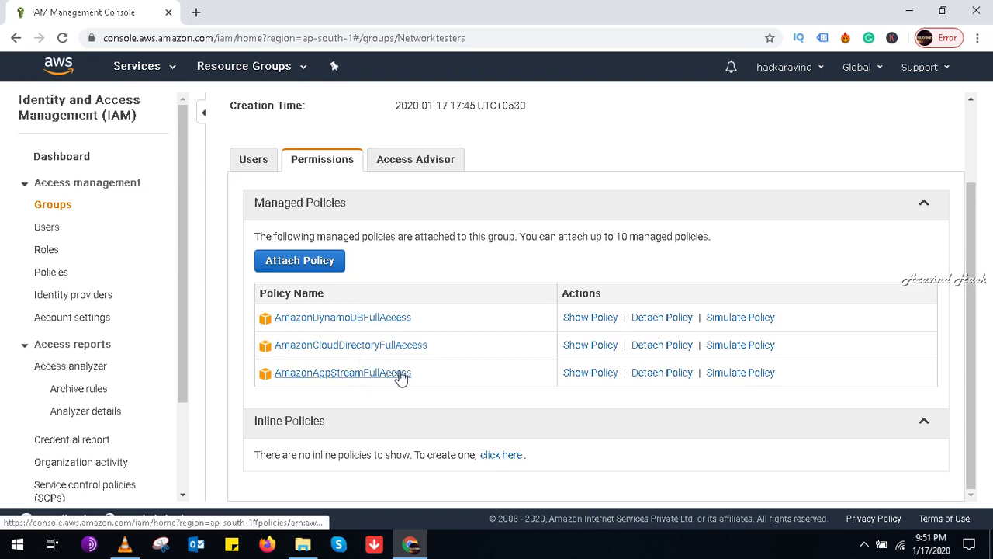
{"action": "left_click", "coordinate": [501, 457]}
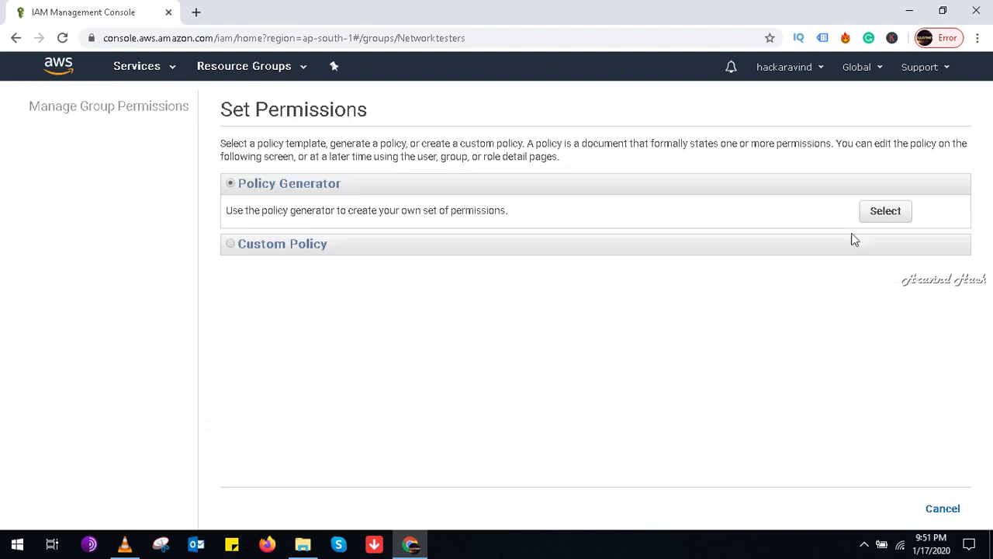
Step: Use the Policy Generator with Effect Deny and Amazon Cloud Directory as the service
{"action": "left_click", "coordinate": [886, 212]}
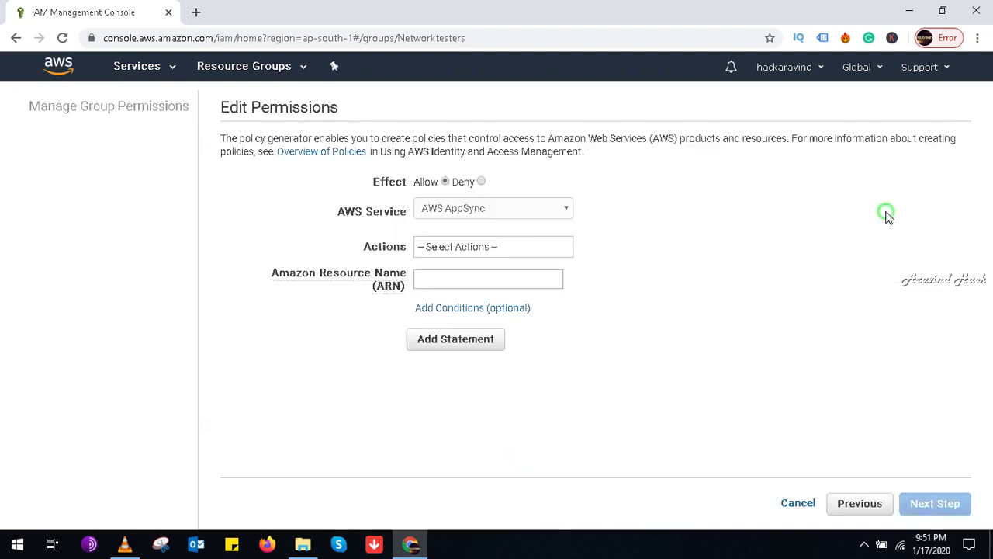
{"action": "left_click", "coordinate": [481, 182]}
{"action": "left_click", "coordinate": [487, 206]}
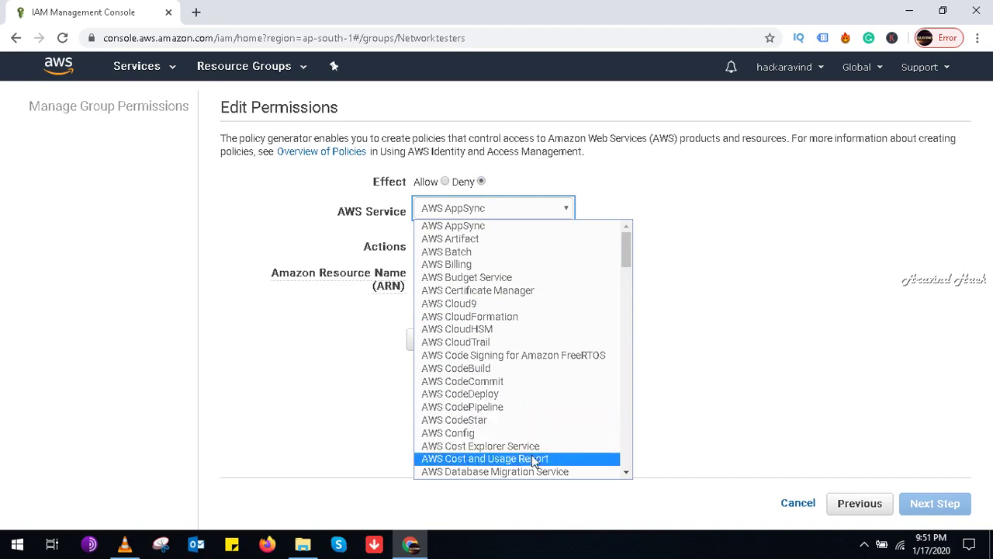
{"action": "left_click", "coordinate": [627, 475]}
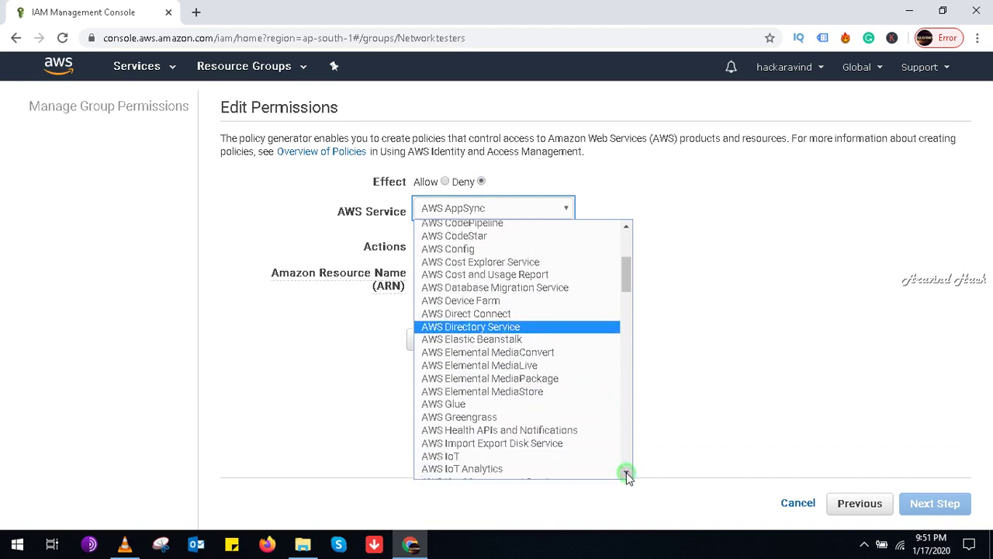
{"action": "left_click", "coordinate": [627, 475]}
{"action": "left_click", "coordinate": [627, 474]}
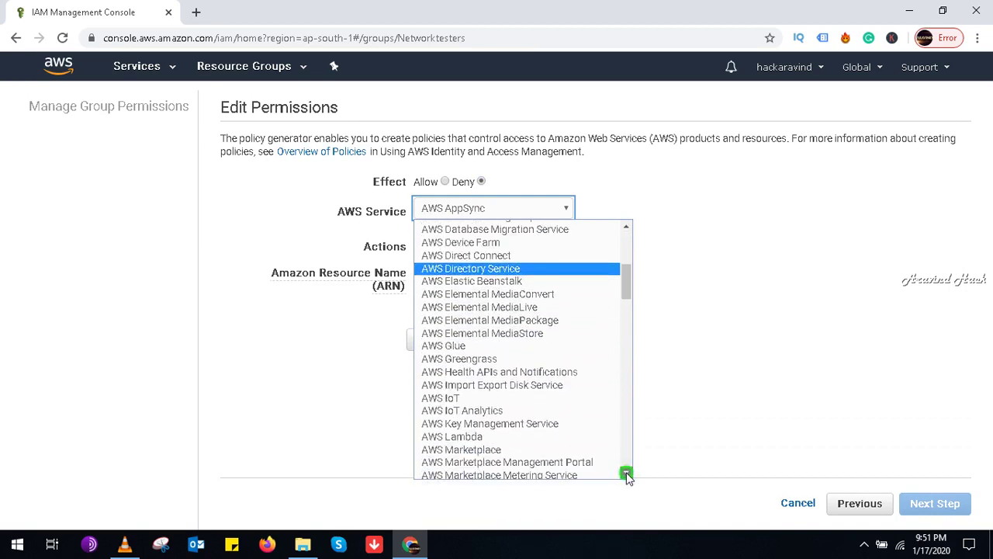
{"action": "left_click", "coordinate": [627, 474]}
{"action": "left_click", "coordinate": [627, 474]}
{"action": "left_click", "coordinate": [627, 475]}
{"action": "left_click", "coordinate": [627, 475]}
{"action": "left_click", "coordinate": [627, 475]}
{"action": "left_click", "coordinate": [627, 474]}
{"action": "left_click", "coordinate": [626, 474]}
{"action": "left_click", "coordinate": [627, 475]}
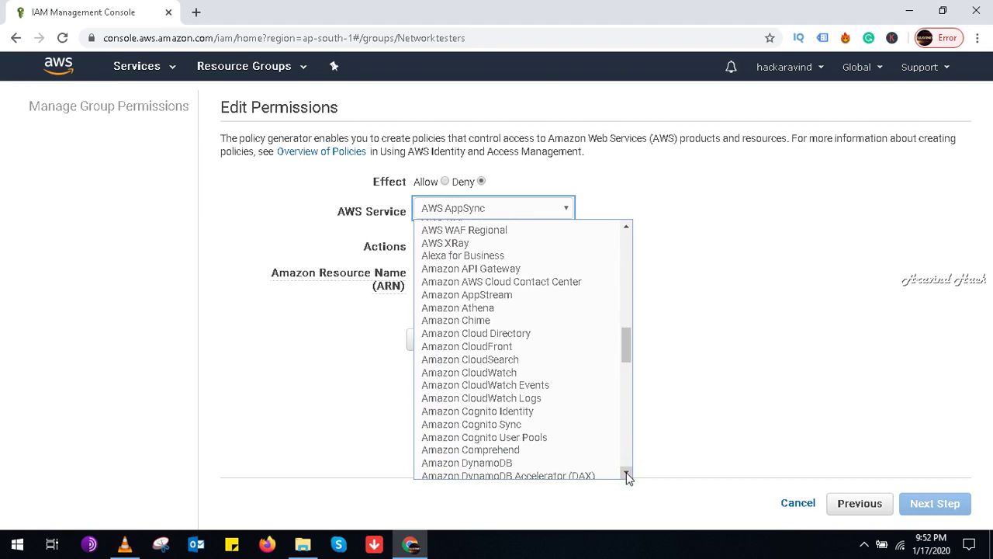
{"action": "left_click", "coordinate": [543, 335]}
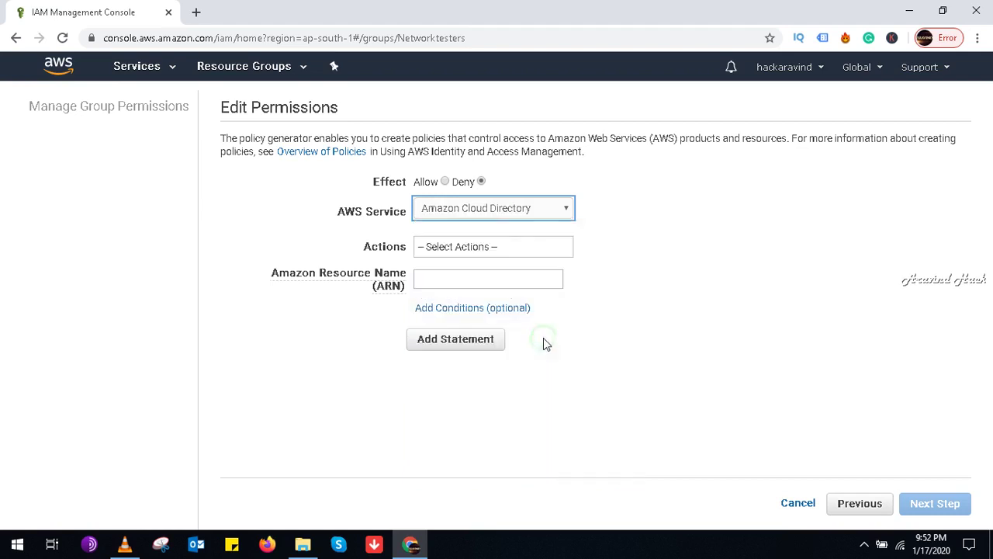
Step: Tick DeleteDirectory, DeleteFacet, DeleteObject, DeleteTypedLinkFacet, DetachFromIndex, DetachObject, DetachPolicy and DetachTypedLink
{"action": "left_click", "coordinate": [489, 248]}
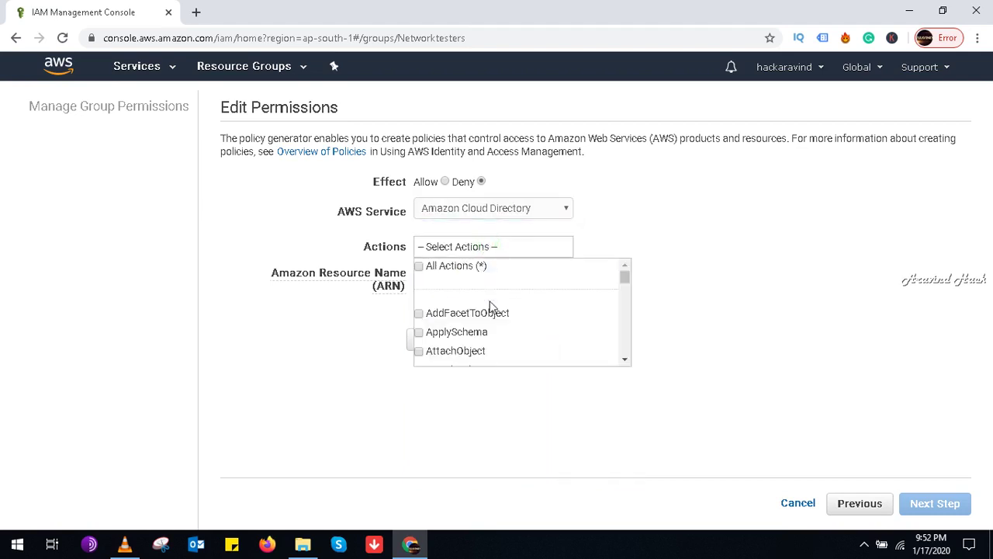
{"action": "left_click", "coordinate": [625, 361]}
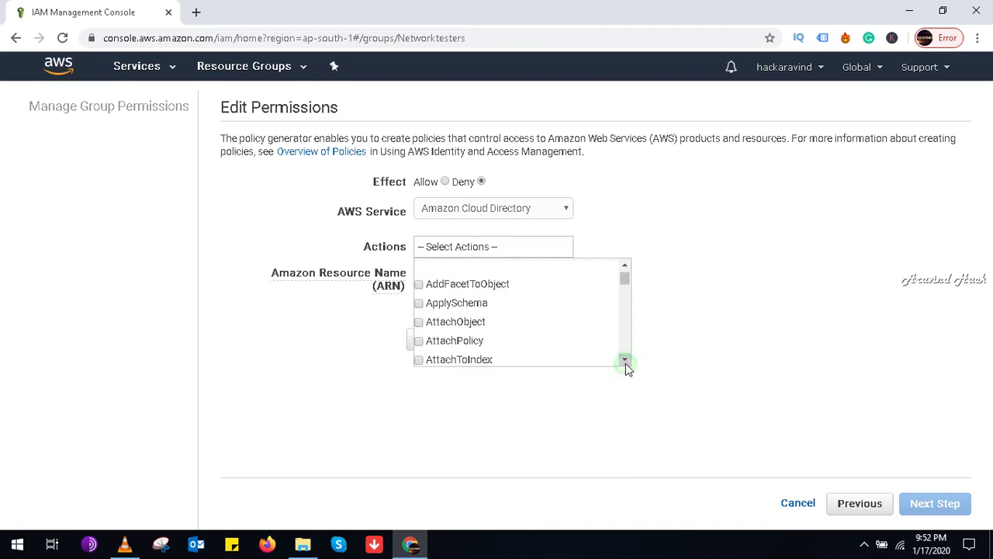
{"action": "left_click", "coordinate": [625, 362]}
{"action": "left_click", "coordinate": [626, 362]}
{"action": "left_click", "coordinate": [625, 362]}
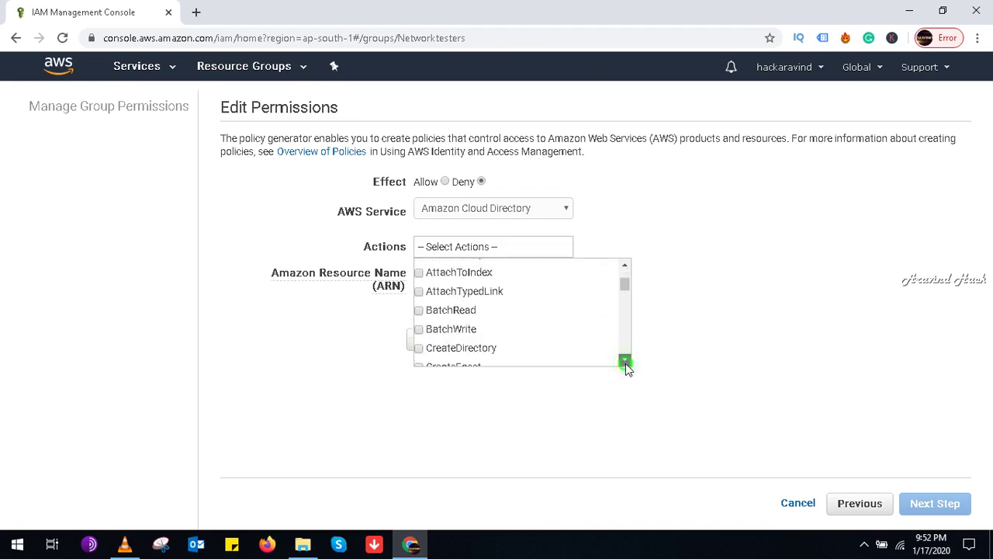
{"action": "left_click", "coordinate": [625, 361]}
{"action": "left_click", "coordinate": [626, 361]}
{"action": "left_click", "coordinate": [625, 361]}
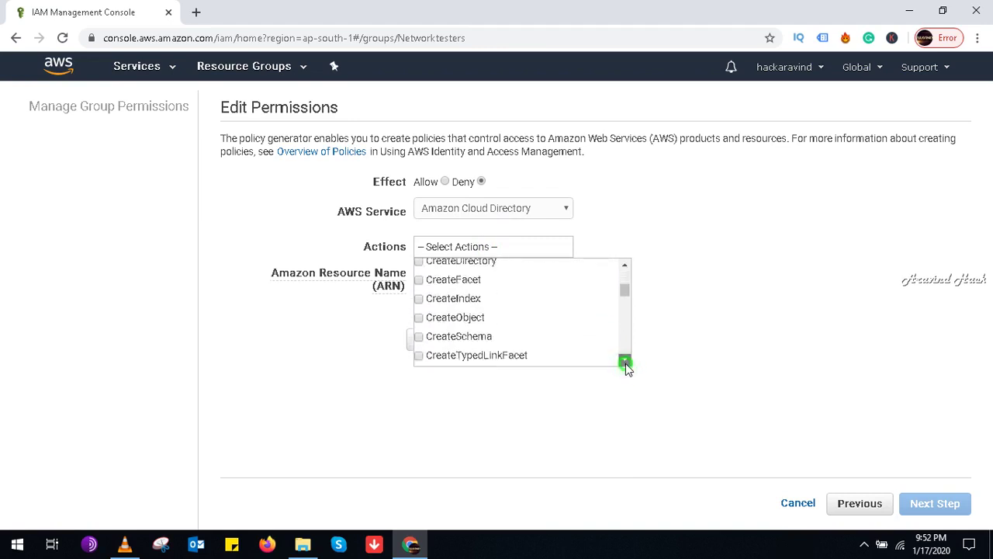
{"action": "left_click", "coordinate": [625, 362]}
{"action": "left_click", "coordinate": [625, 362]}
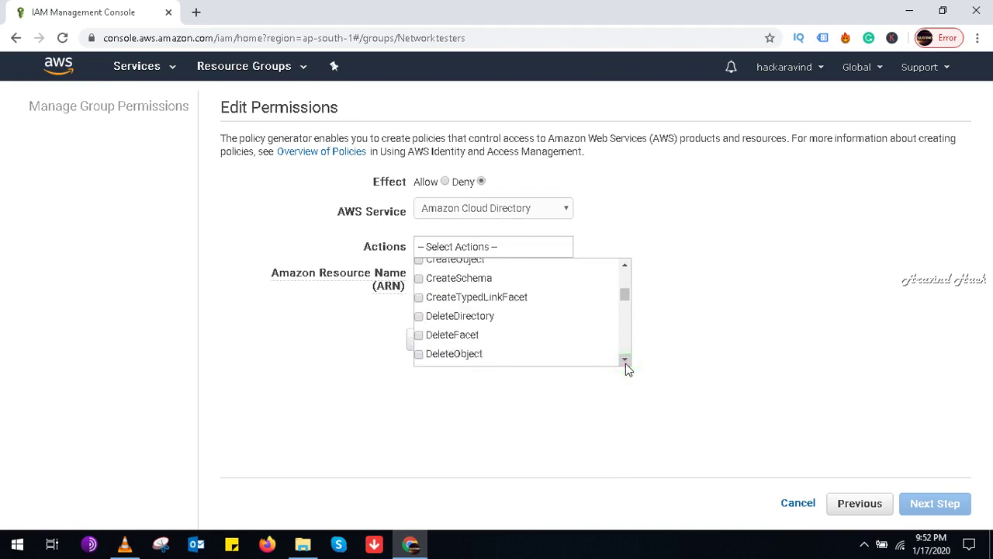
{"action": "left_click", "coordinate": [419, 316]}
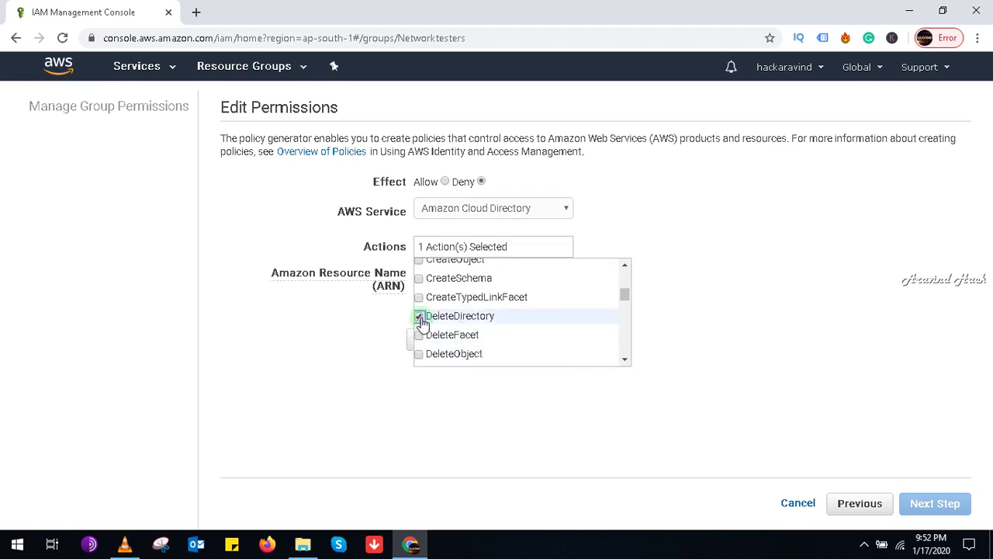
{"action": "left_click", "coordinate": [423, 338]}
{"action": "left_click", "coordinate": [424, 355]}
{"action": "left_click", "coordinate": [626, 362]}
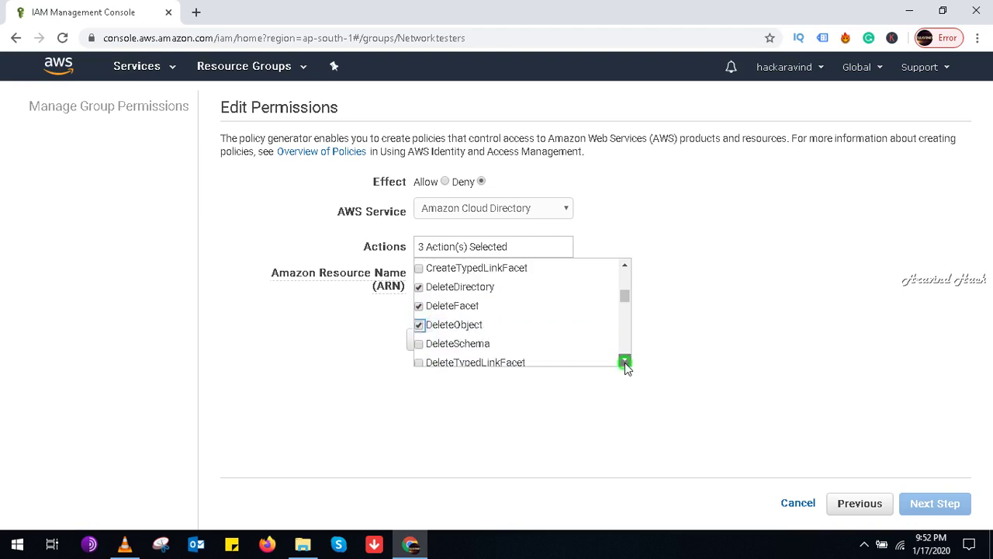
{"action": "left_click", "coordinate": [420, 275]}
{"action": "left_click", "coordinate": [420, 295]}
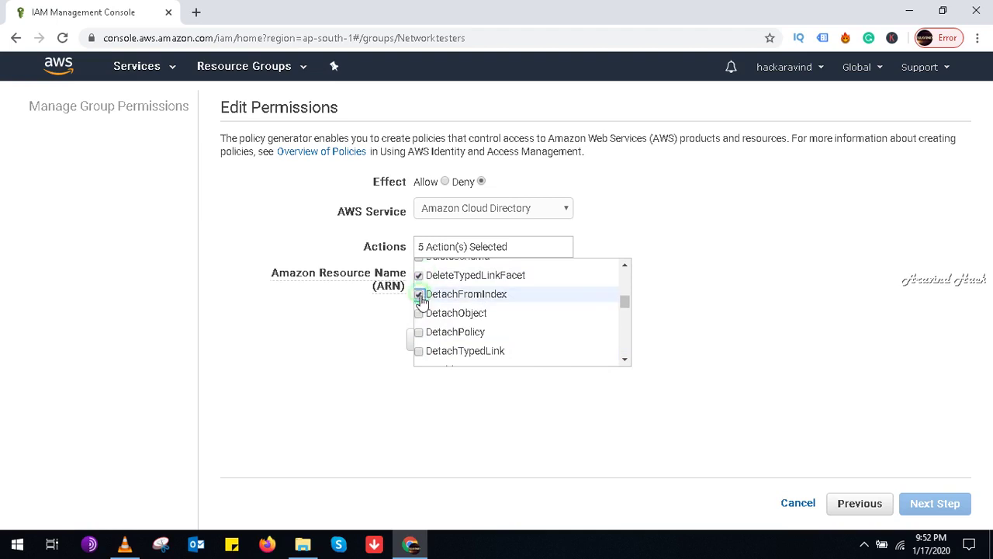
{"action": "left_click", "coordinate": [419, 313]}
{"action": "left_click", "coordinate": [419, 332]}
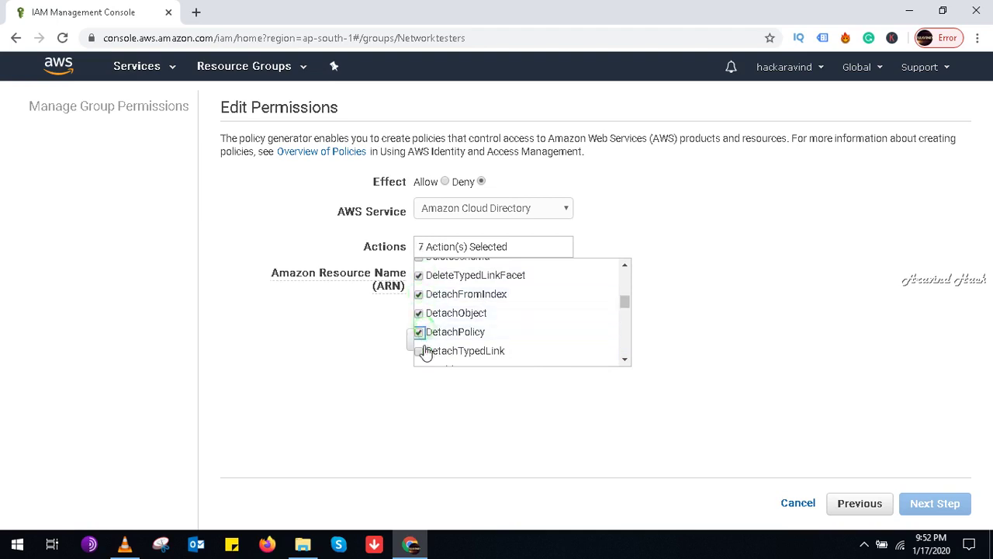
{"action": "left_click", "coordinate": [421, 350]}
{"action": "left_click", "coordinate": [679, 327]}
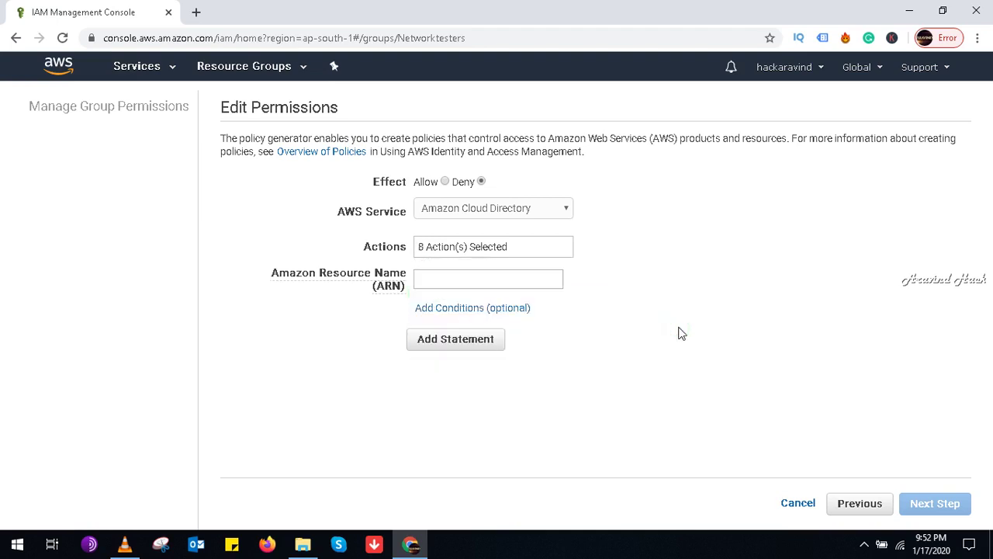
Step: Add the Deny statement for all resources and continue to the policy review
{"action": "left_click", "coordinate": [486, 281]}
{"action": "left_click", "coordinate": [485, 338]}
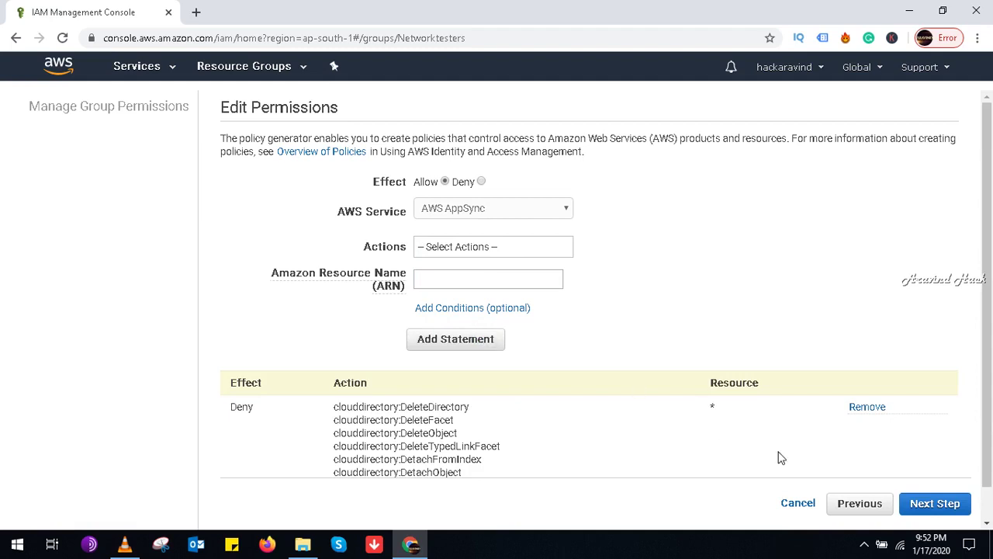
{"action": "left_click_drag", "start_coordinate": [987, 423], "coordinate": [989, 455]}
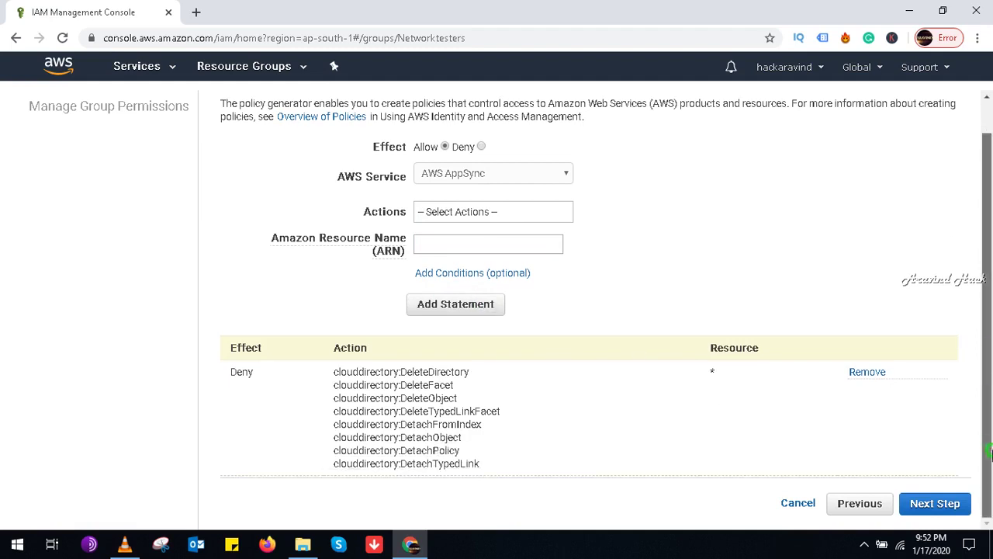
{"action": "left_click", "coordinate": [940, 509]}
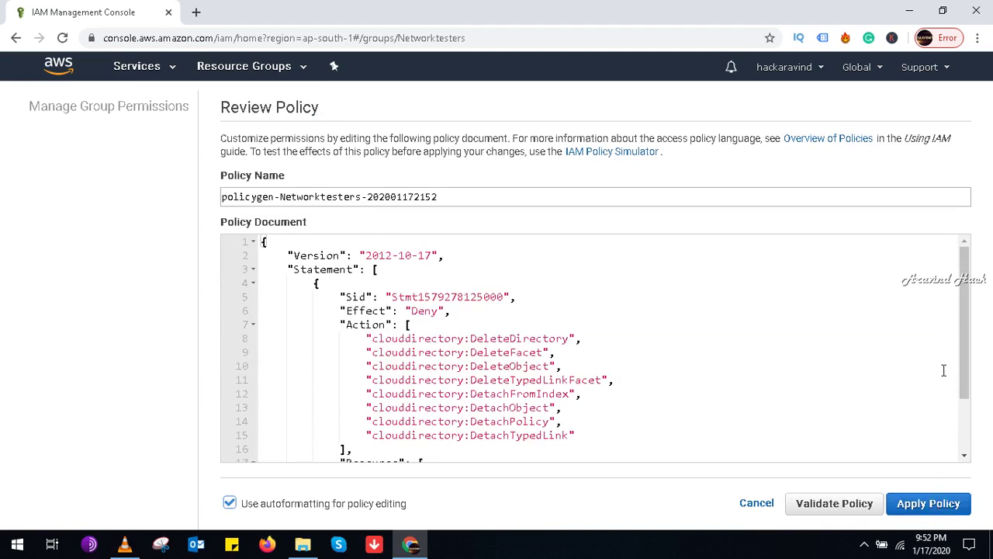
Step: Rename the policy to policuforclouddirectory, validate it, and apply it to Networktesters
{"action": "left_click_drag", "start_coordinate": [966, 360], "coordinate": [968, 326]}
{"action": "triple_click", "coordinate": [457, 194]}
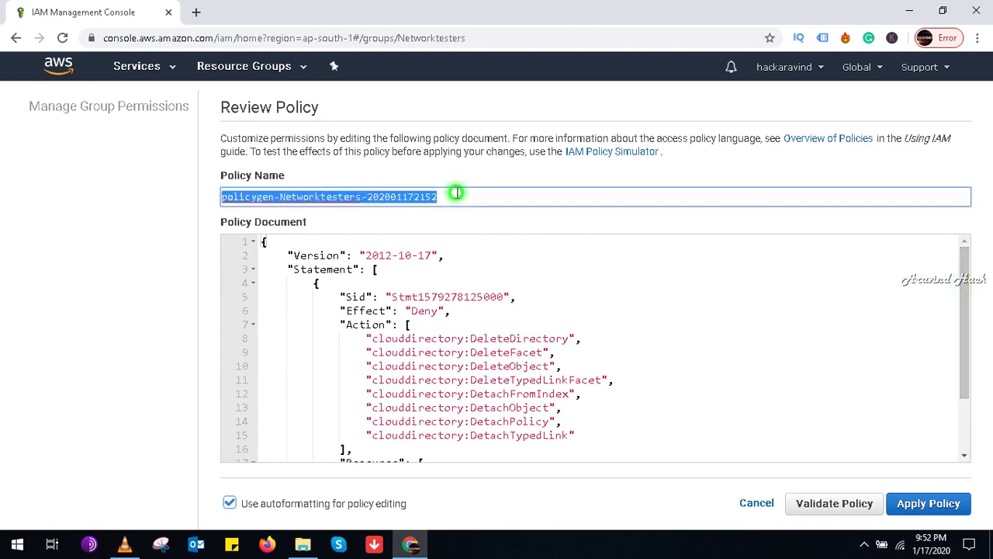
{"action": "key", "text": "BackSpace"}
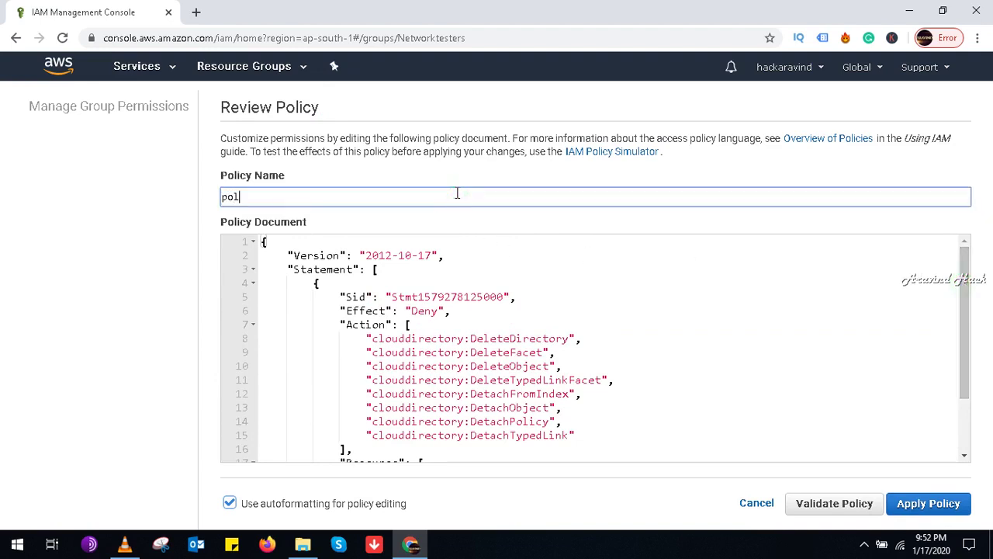
{"action": "type", "text": "polci"}
{"action": "type", "text": "uforclouddriirectory"}
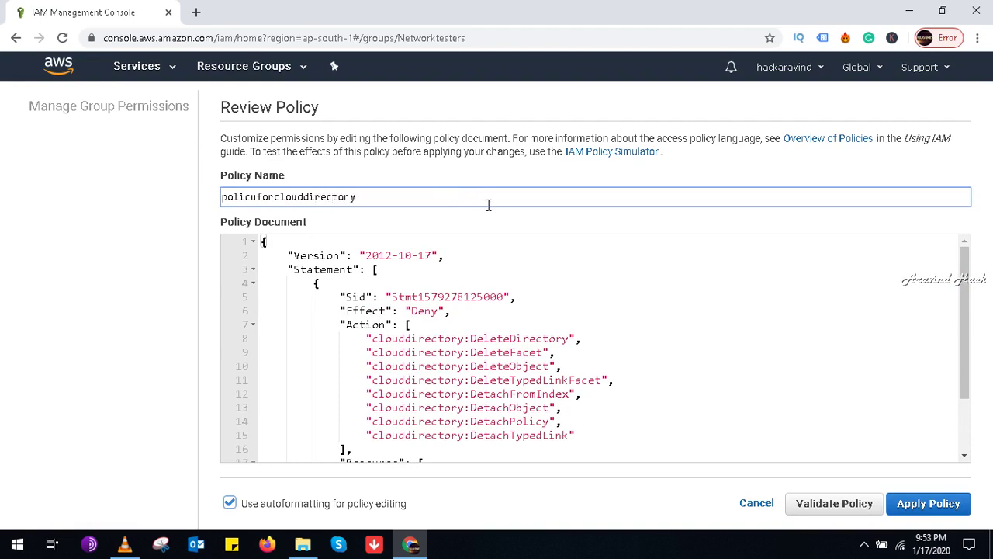
{"action": "left_click_drag", "start_coordinate": [965, 359], "coordinate": [968, 429]}
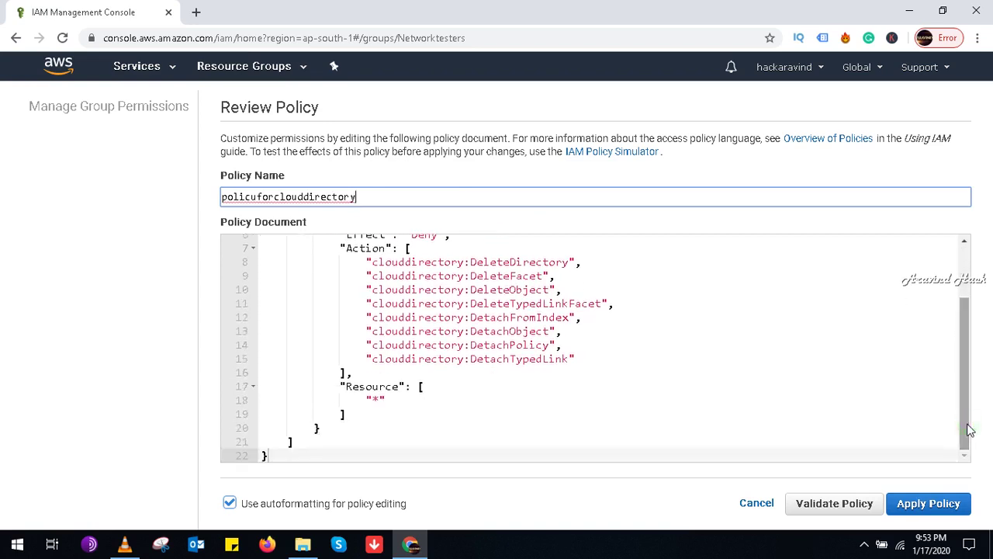
{"action": "left_click", "coordinate": [849, 502]}
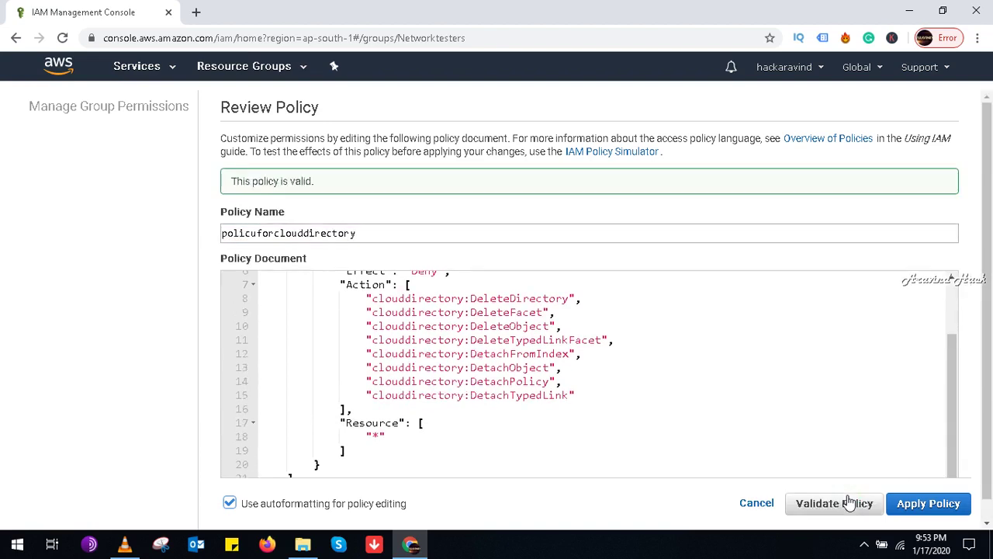
{"action": "left_click_drag", "start_coordinate": [315, 181], "coordinate": [223, 182]}
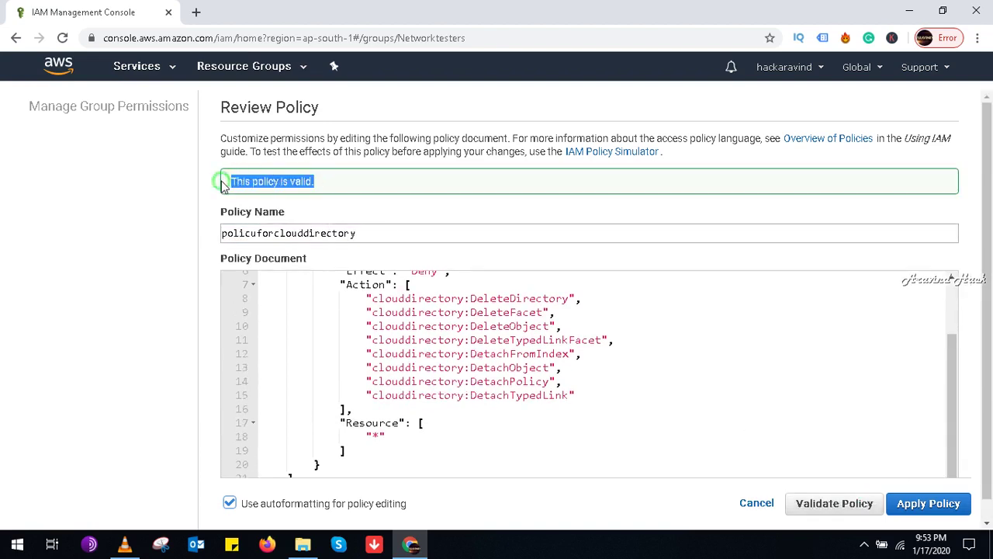
{"action": "left_click", "coordinate": [918, 505]}
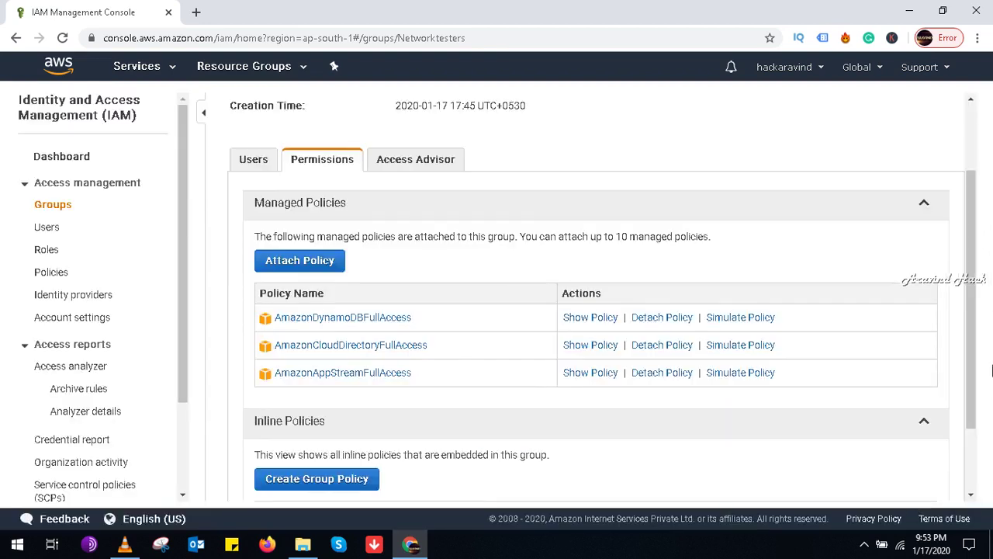
Step: Check the policuforclouddirectory policy document, then bring up the screen recorder from the system tray
{"action": "left_click_drag", "start_coordinate": [971, 361], "coordinate": [972, 485]}
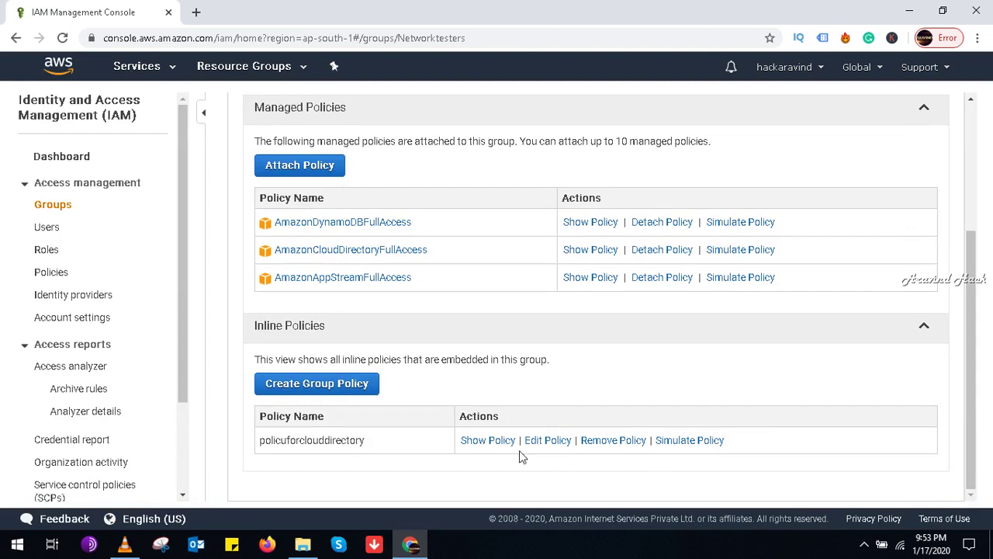
{"action": "left_click", "coordinate": [488, 440]}
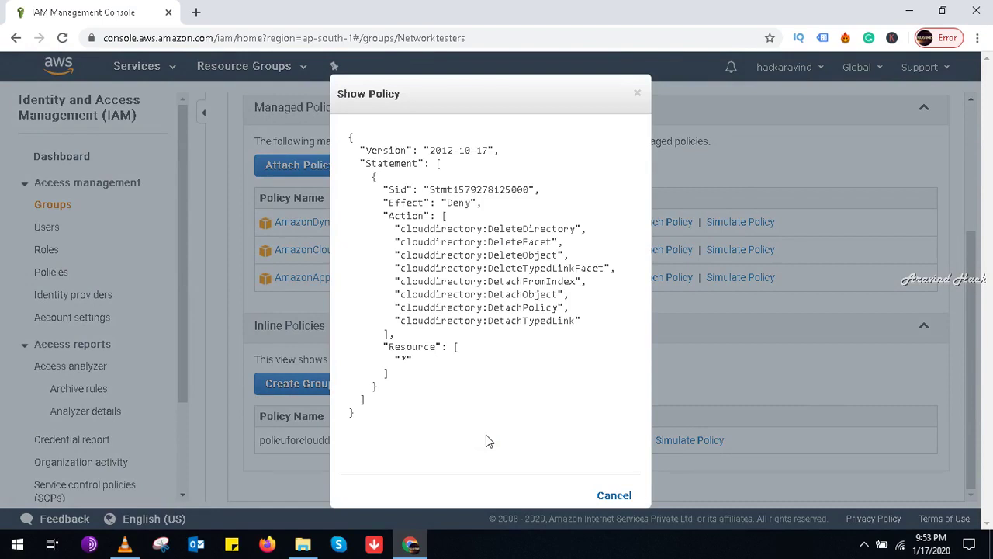
{"action": "left_click", "coordinate": [640, 94]}
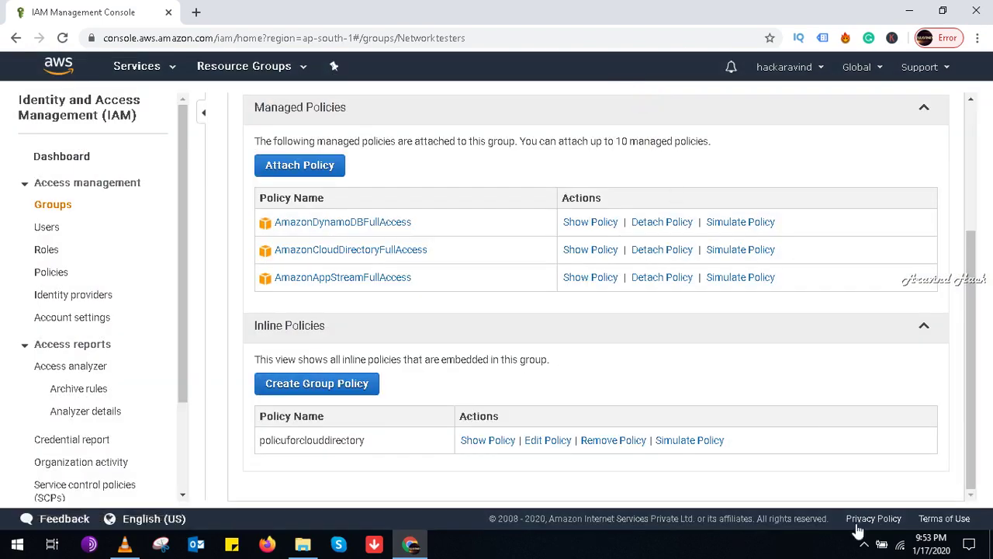
{"action": "left_click", "coordinate": [865, 544]}
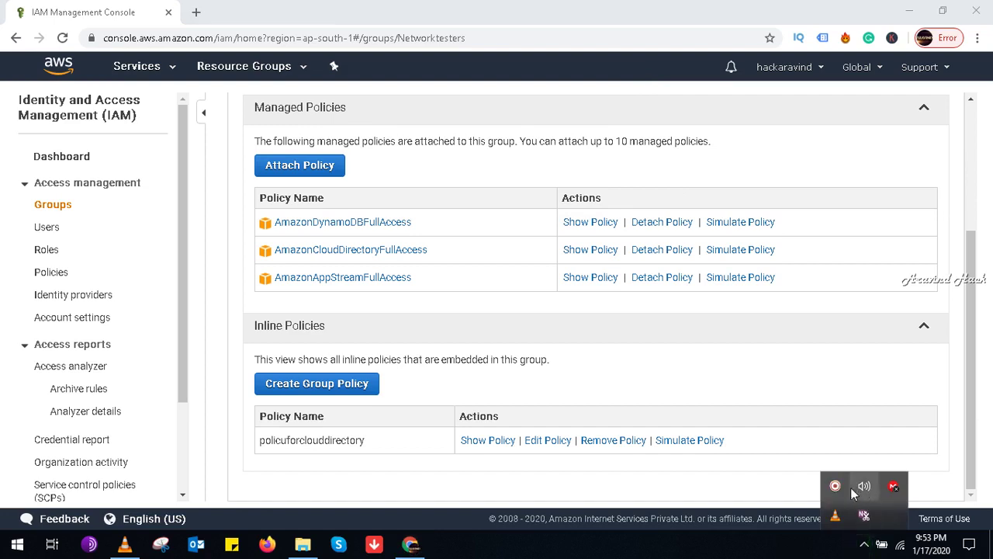
{"action": "left_click", "coordinate": [835, 485]}
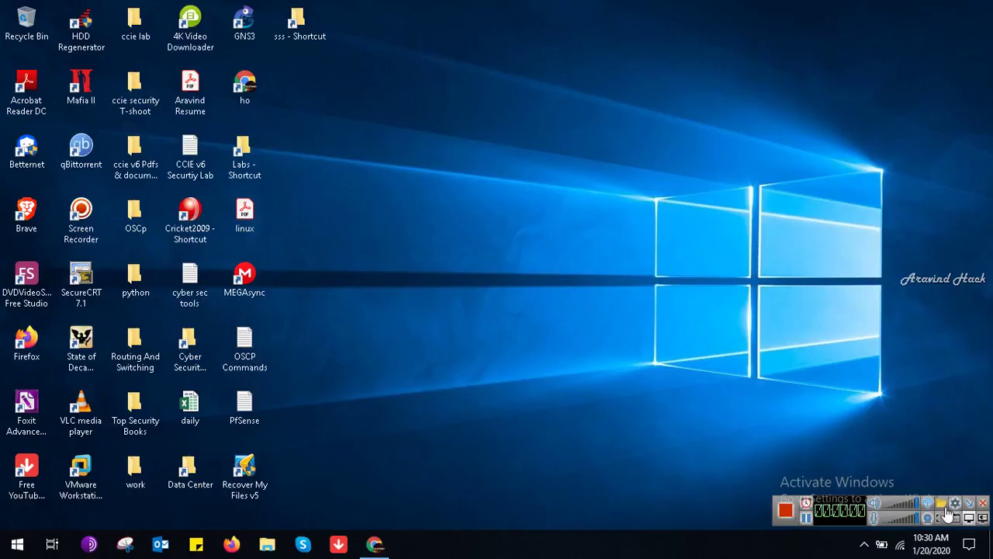
Step: Back in Chrome, delete the forstreamingserver subnet, leaving 3 subnets, then start Create subnet
{"action": "left_click", "coordinate": [971, 504]}
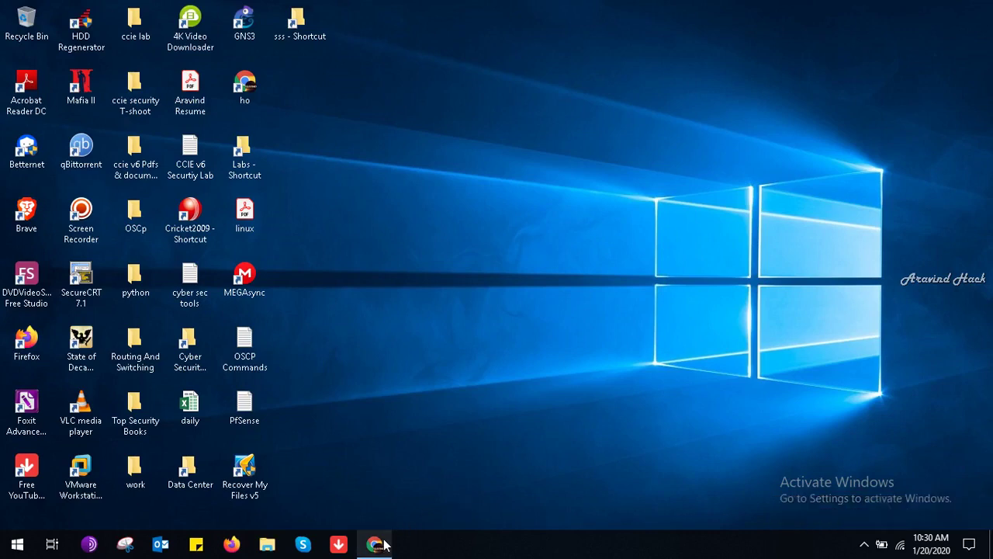
{"action": "left_click", "coordinate": [380, 544]}
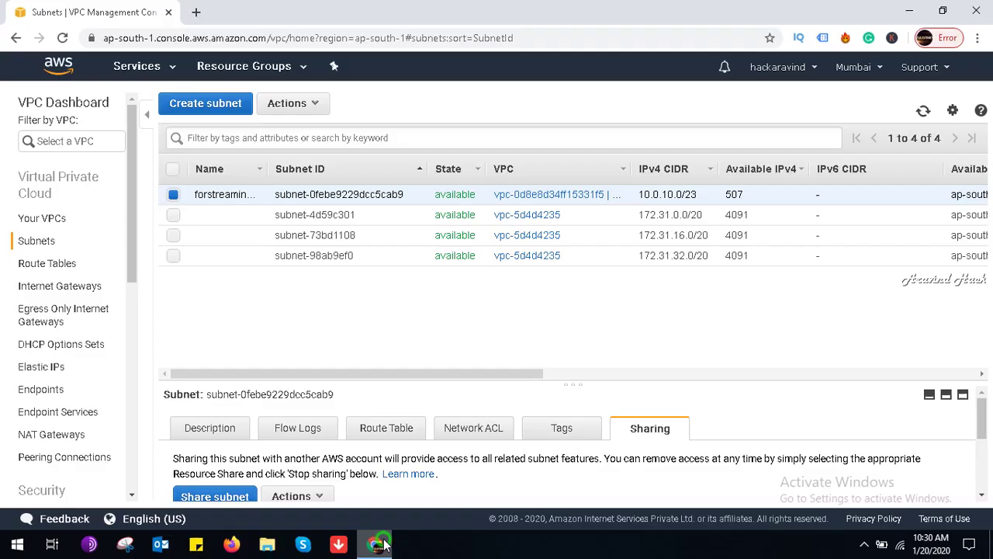
{"action": "right_click", "coordinate": [218, 193]}
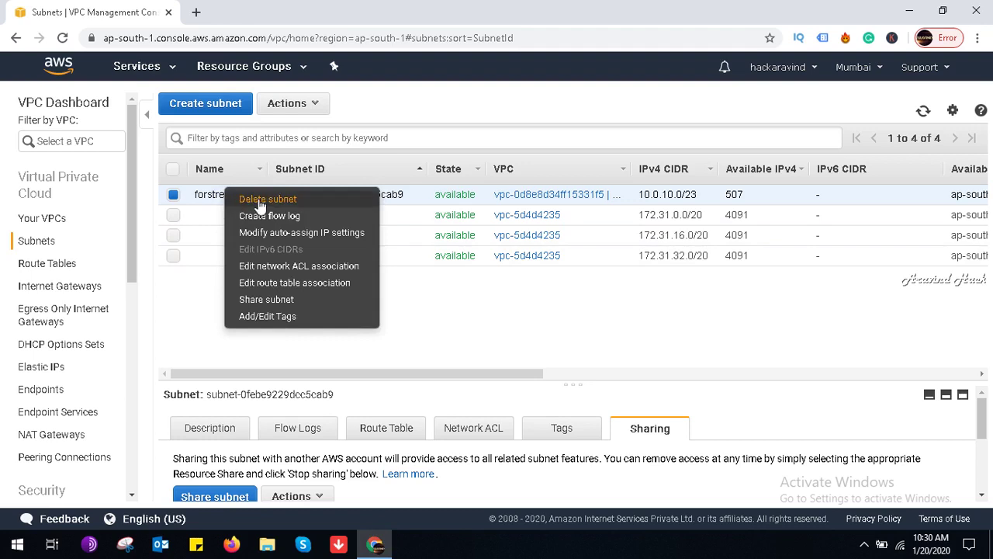
{"action": "left_click", "coordinate": [232, 197]}
{"action": "left_click", "coordinate": [649, 347]}
{"action": "left_click", "coordinate": [662, 368]}
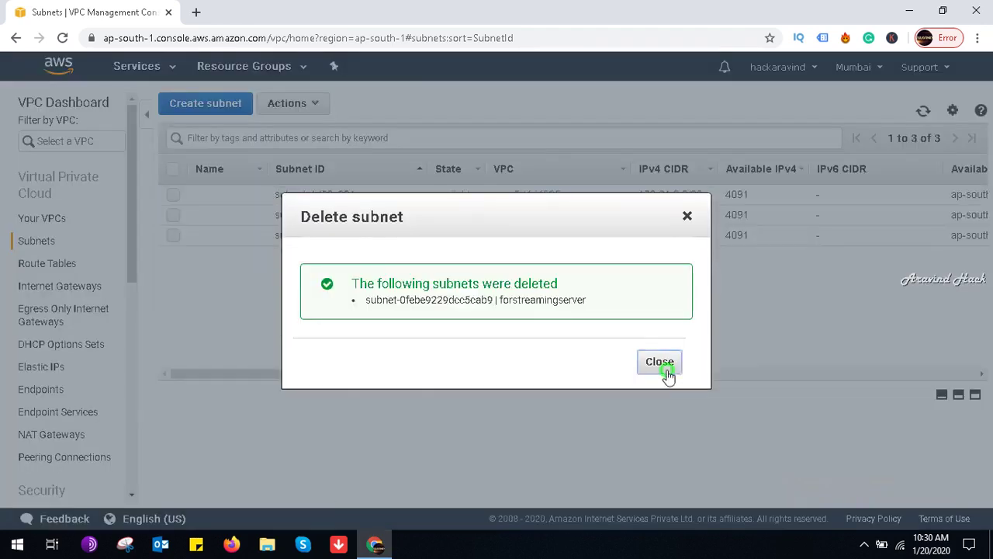
{"action": "left_click", "coordinate": [184, 109]}
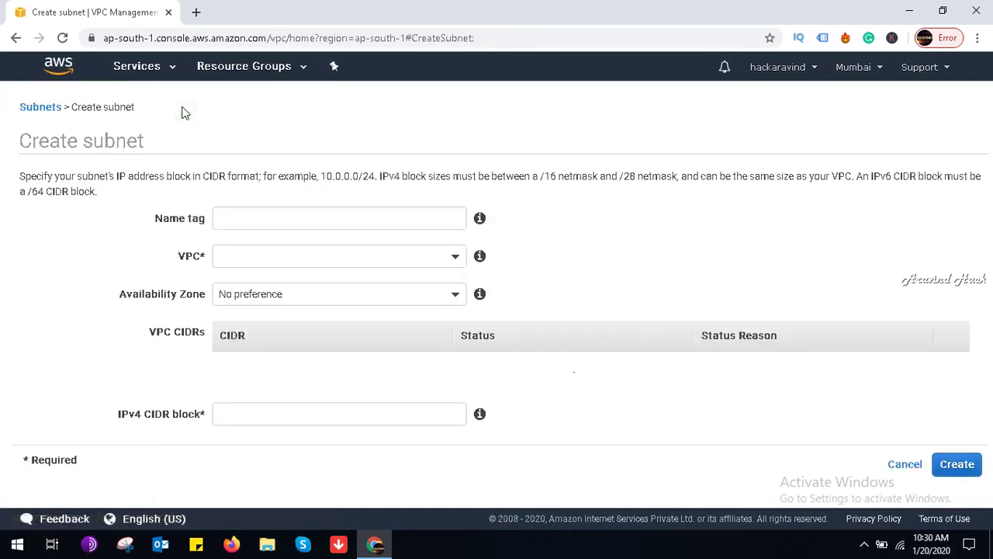
Step: Name the subnet streamingserver, in vpc-0d8e8d34ff15331f5 and availability zone ap-south-1a
{"action": "left_click", "coordinate": [261, 225]}
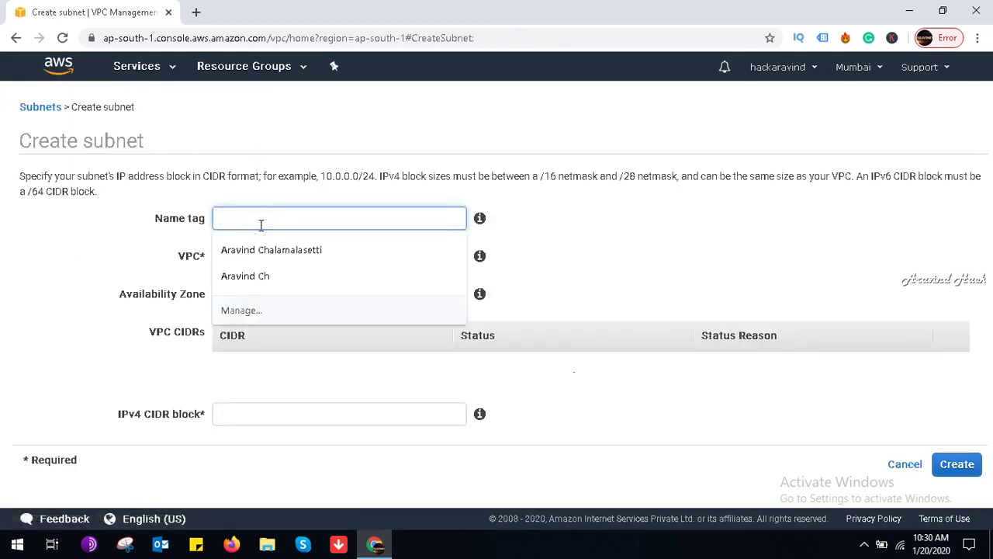
{"action": "type", "text": "streamingserv"}
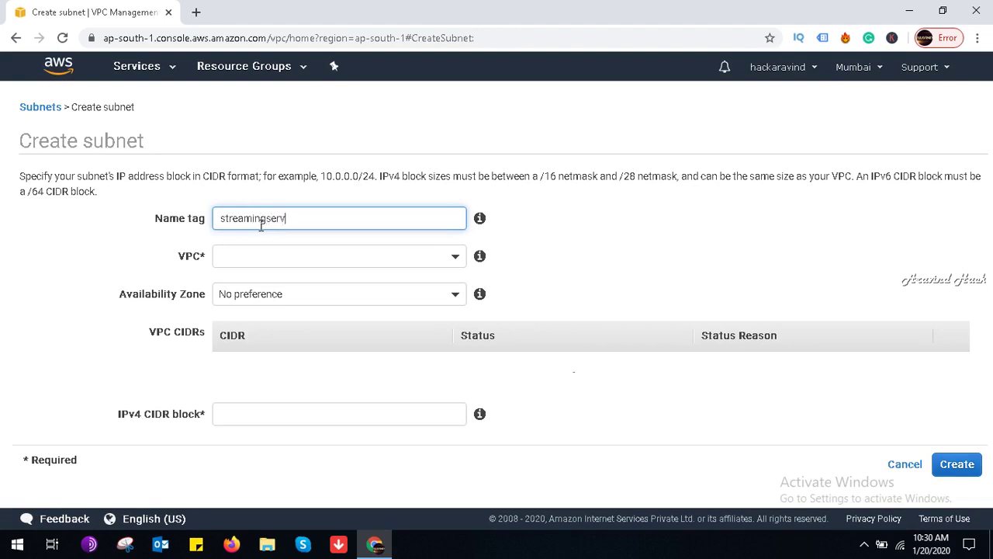
{"action": "type", "text": "er"}
{"action": "key", "text": "Tab"}
{"action": "left_click", "coordinate": [457, 257]}
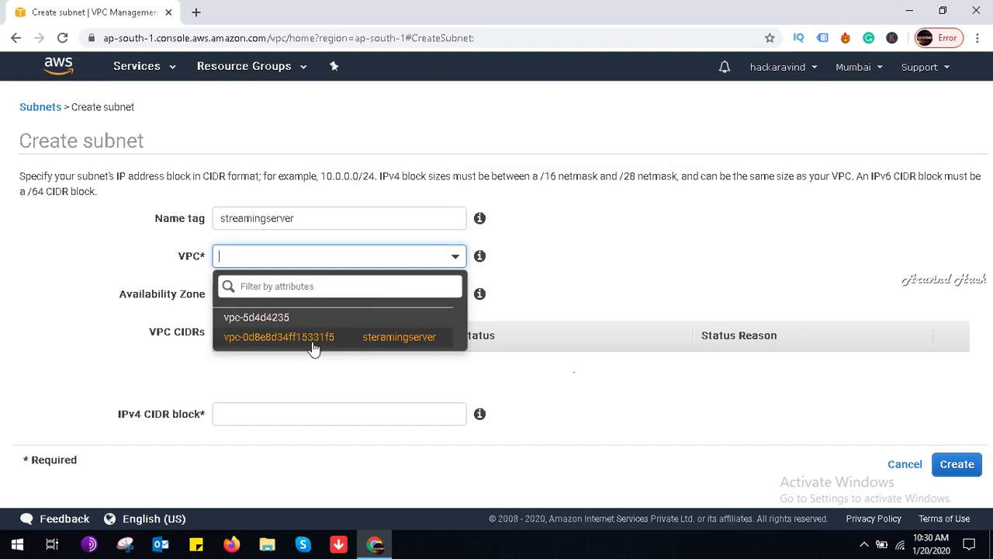
{"action": "left_click", "coordinate": [314, 342]}
{"action": "left_click", "coordinate": [278, 293]}
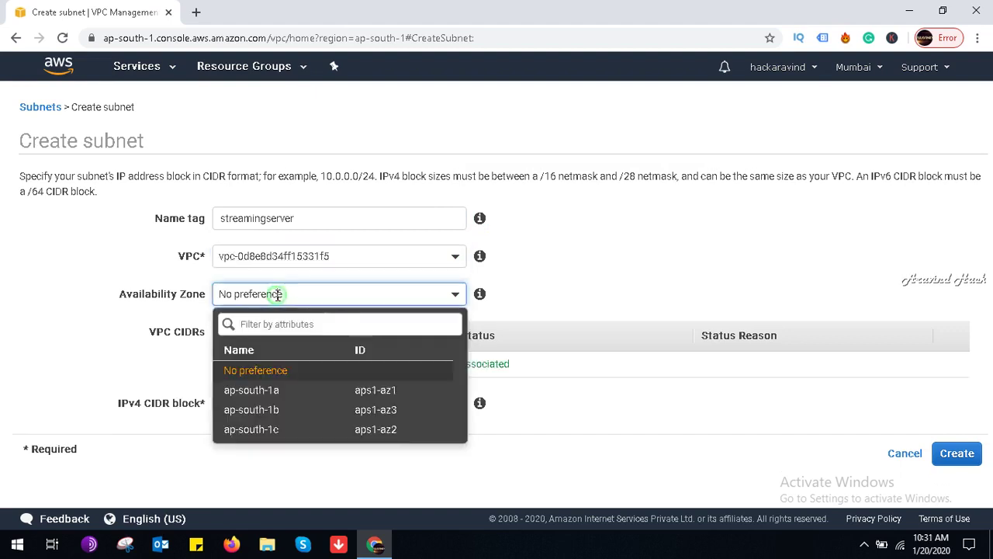
{"action": "left_click", "coordinate": [281, 392]}
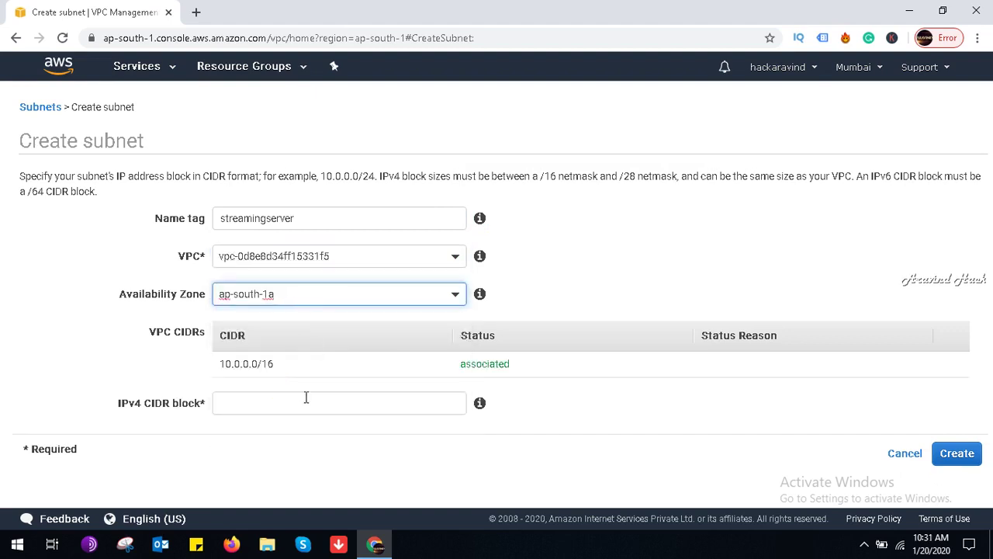
Step: Enter the IPv4 CIDR; after /30 is rejected, create it with 10.0.10.0/28
{"action": "left_click", "coordinate": [312, 400]}
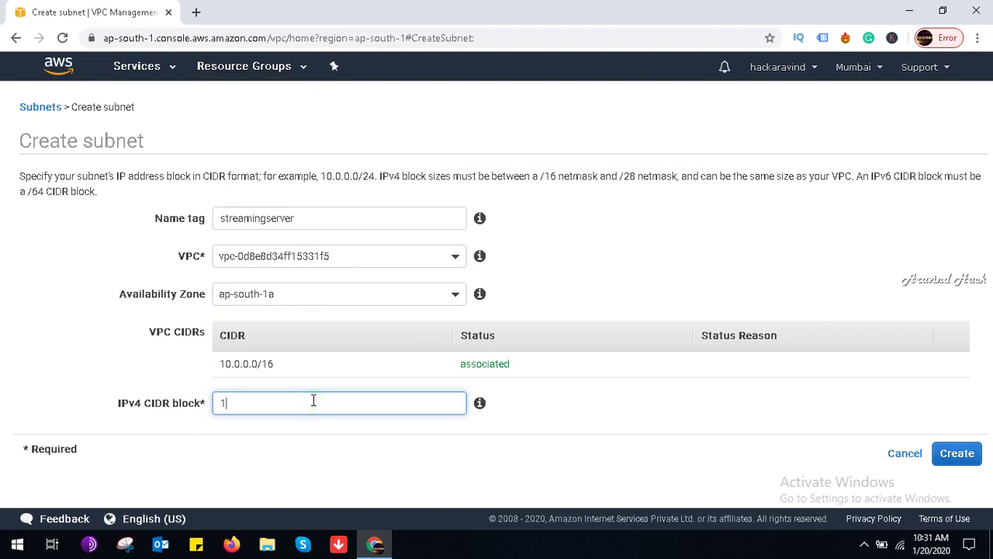
{"action": "type", "text": "10.0.0."}
{"action": "key", "text": "BackSpace"}
{"action": "type", "text": "30"}
{"action": "left_click", "coordinate": [957, 453]}
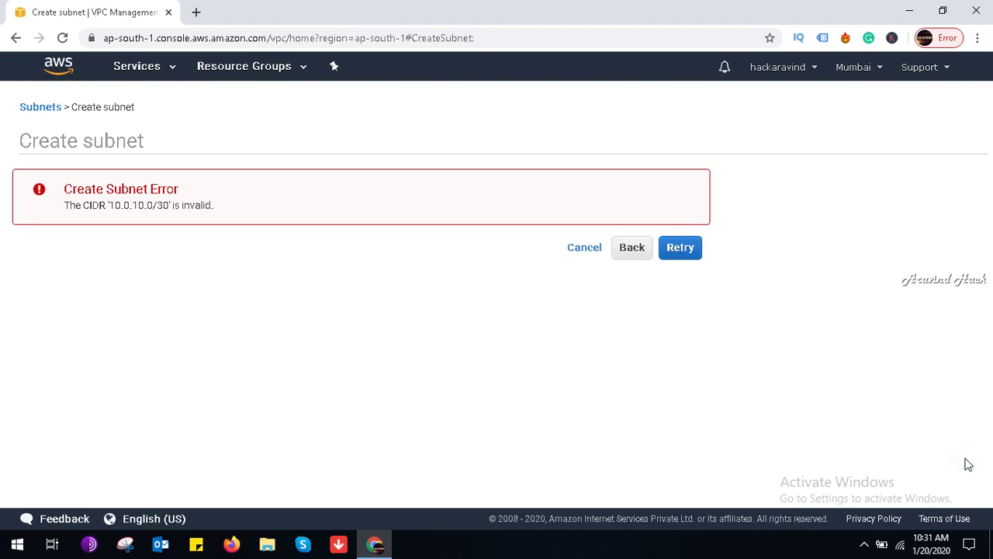
{"action": "left_click", "coordinate": [625, 252]}
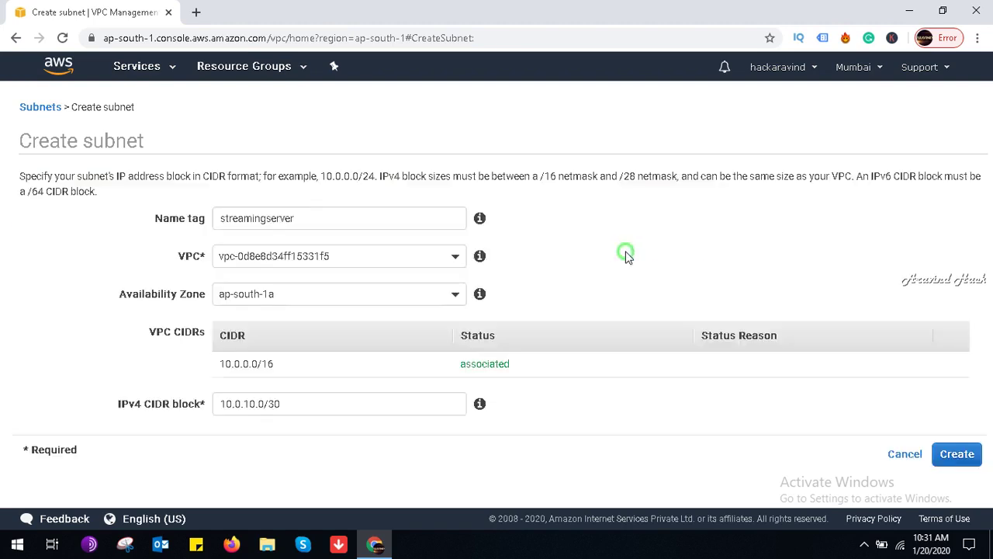
{"action": "left_click", "coordinate": [290, 401]}
{"action": "key", "text": "BackSpace"}
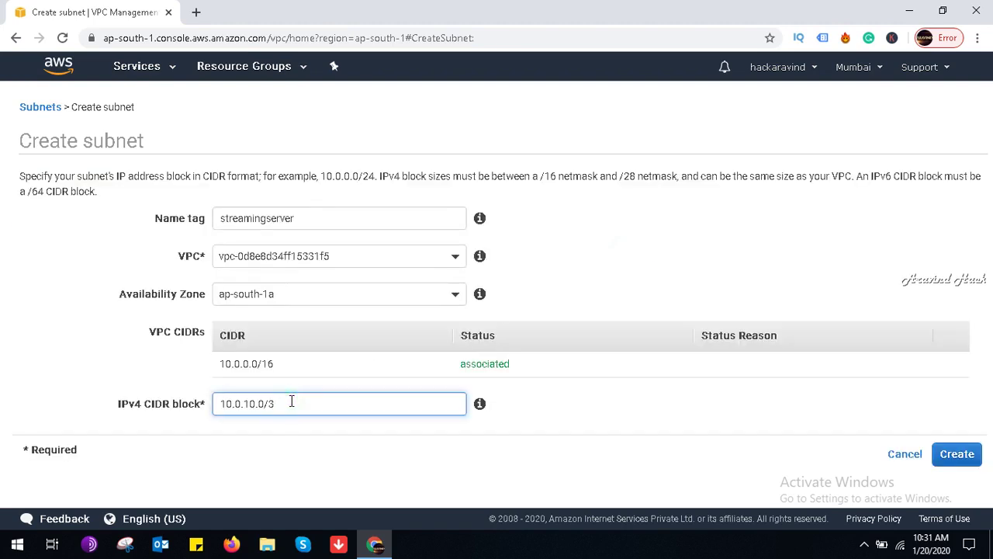
{"action": "type", "text": "28"}
{"action": "left_click", "coordinate": [955, 456]}
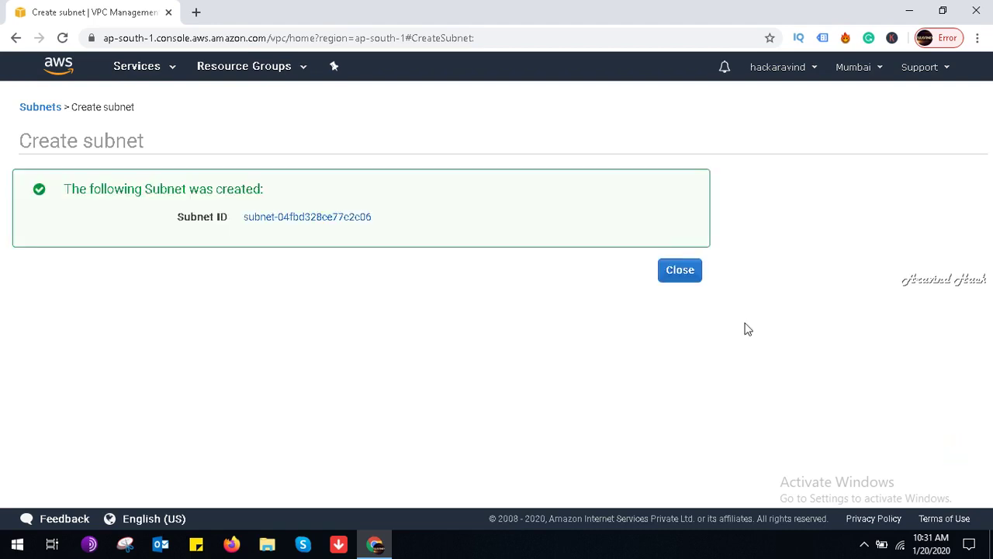
Step: Start a second subnet named streamserver2 in vpc-0d8e8d34ff15331f5 and try an initial CIDR block
{"action": "left_click", "coordinate": [686, 279]}
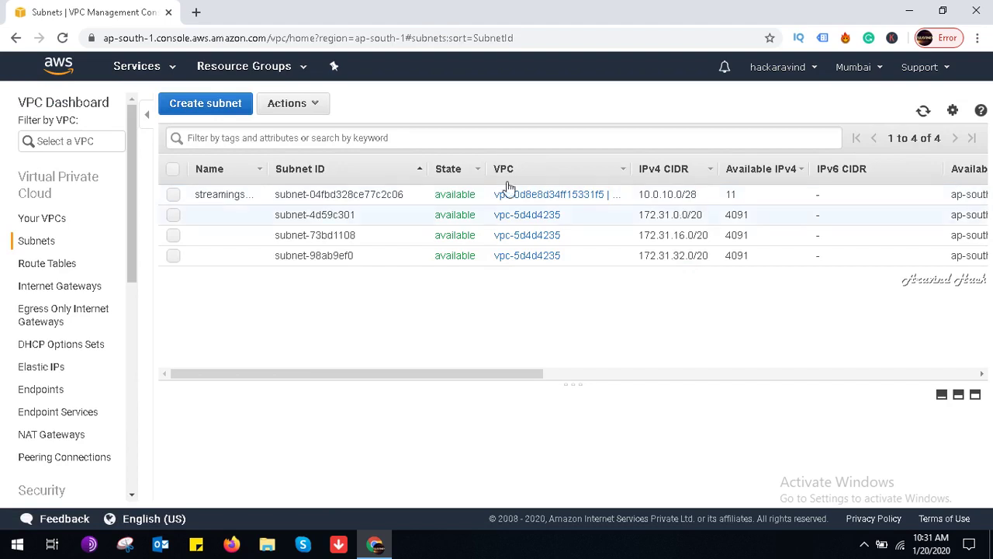
{"action": "left_click", "coordinate": [210, 104]}
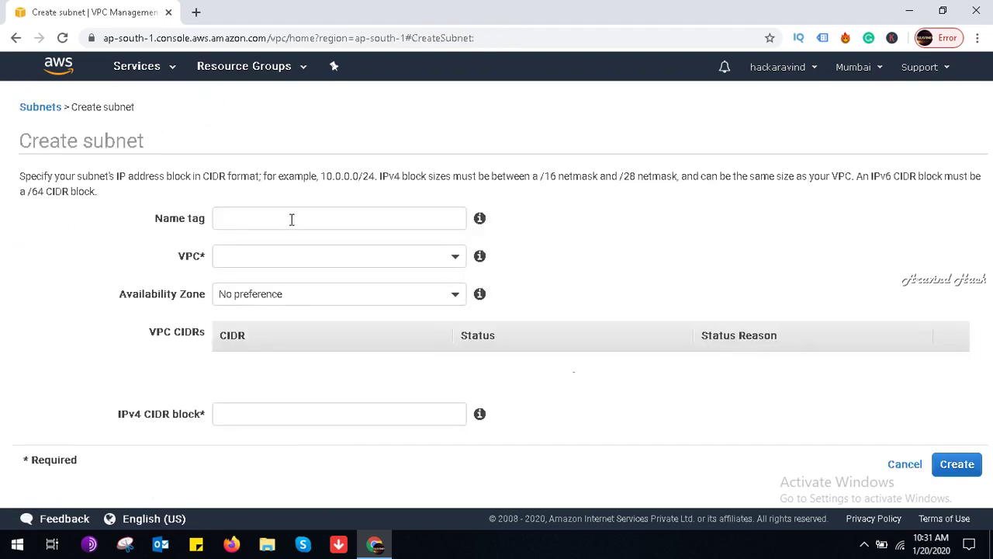
{"action": "left_click", "coordinate": [291, 219]}
{"action": "type", "text": "ste"}
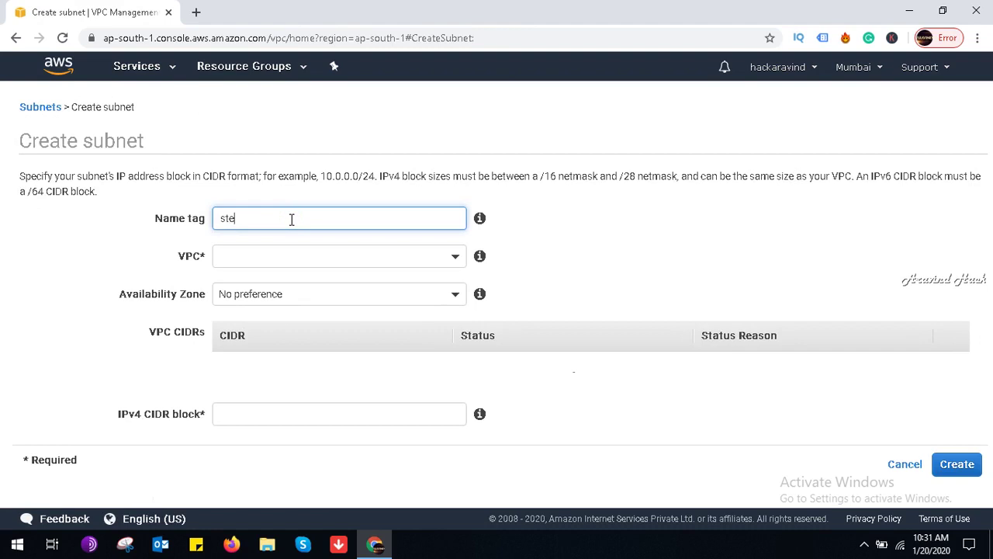
{"action": "type", "text": "eamserver2"}
{"action": "left_click", "coordinate": [323, 264]}
{"action": "left_click", "coordinate": [336, 339]}
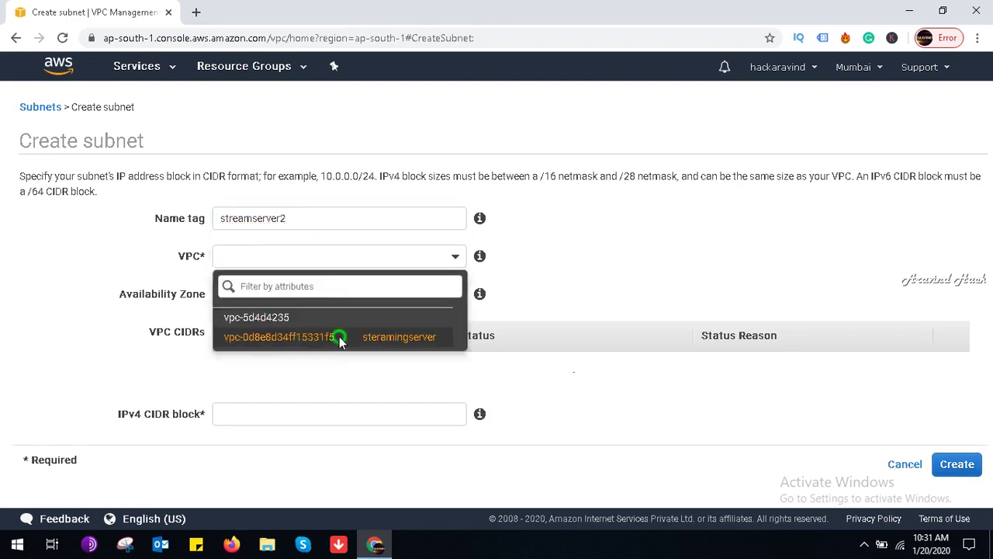
{"action": "left_click", "coordinate": [286, 406]}
{"action": "type", "text": "10.0.0.0"}
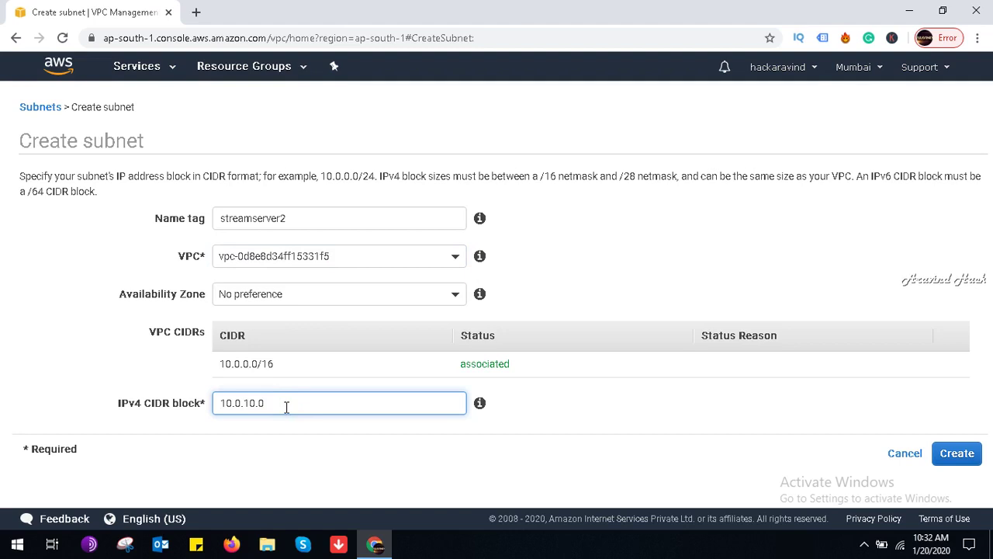
{"action": "type", "text": "28"}
{"action": "left_click", "coordinate": [966, 456]}
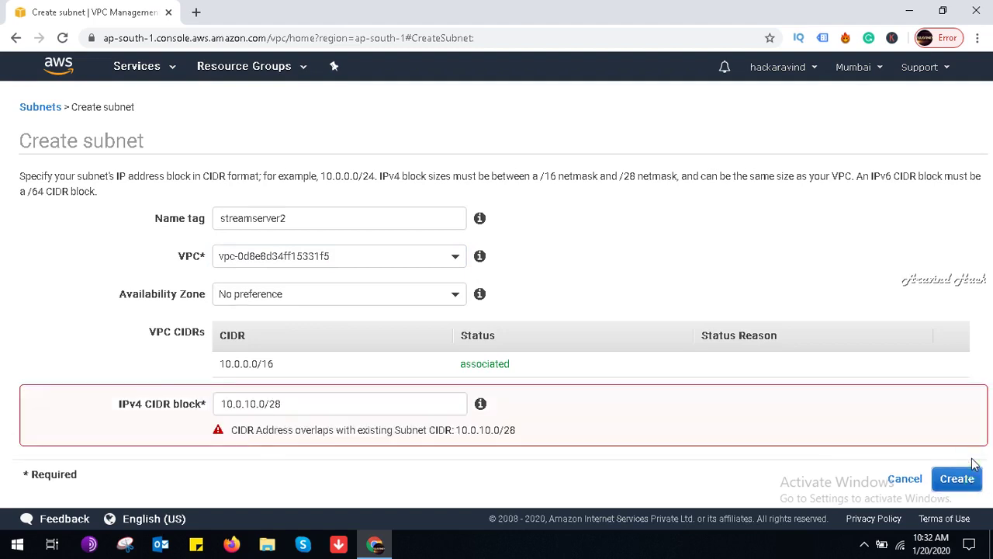
Step: Retry the CIDR block with prefix lengths /26, /16 and /24
{"action": "left_click", "coordinate": [326, 408]}
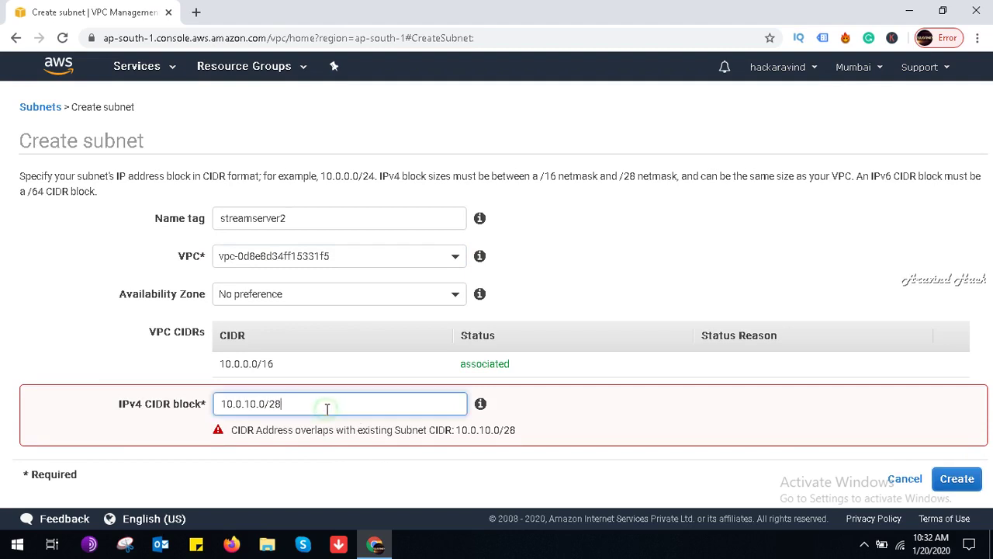
{"action": "key", "text": "BackSpace"}
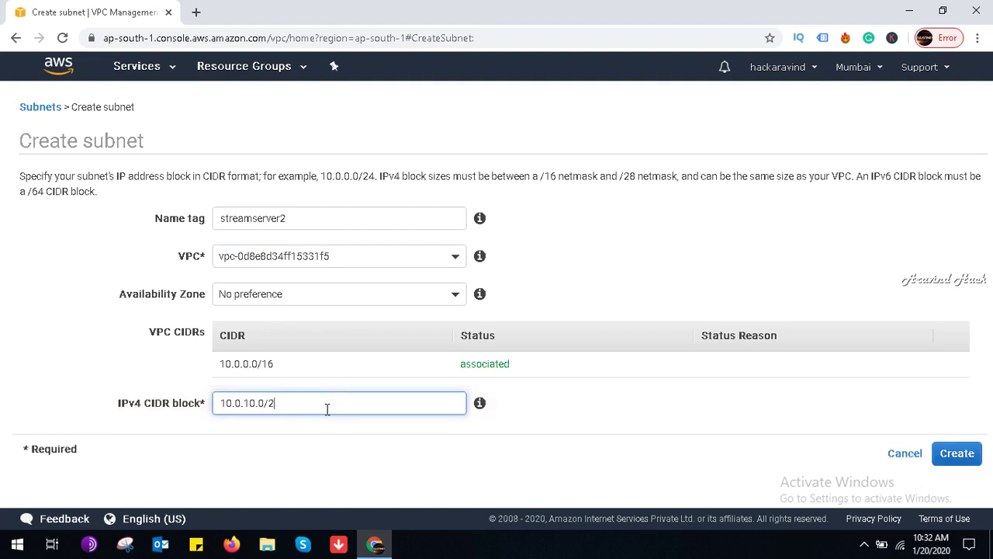
{"action": "type", "text": "6"}
{"action": "left_click", "coordinate": [959, 454]}
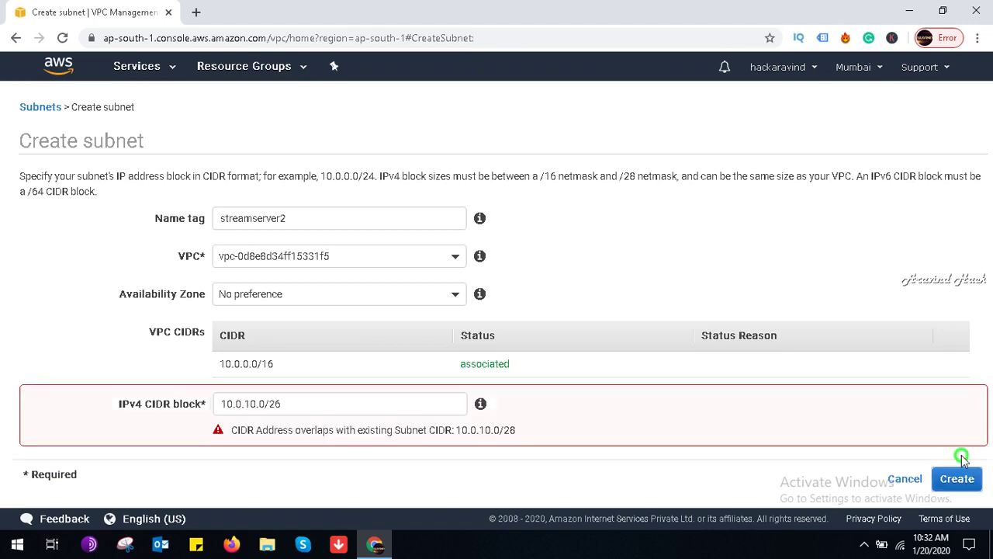
{"action": "left_click", "coordinate": [405, 410]}
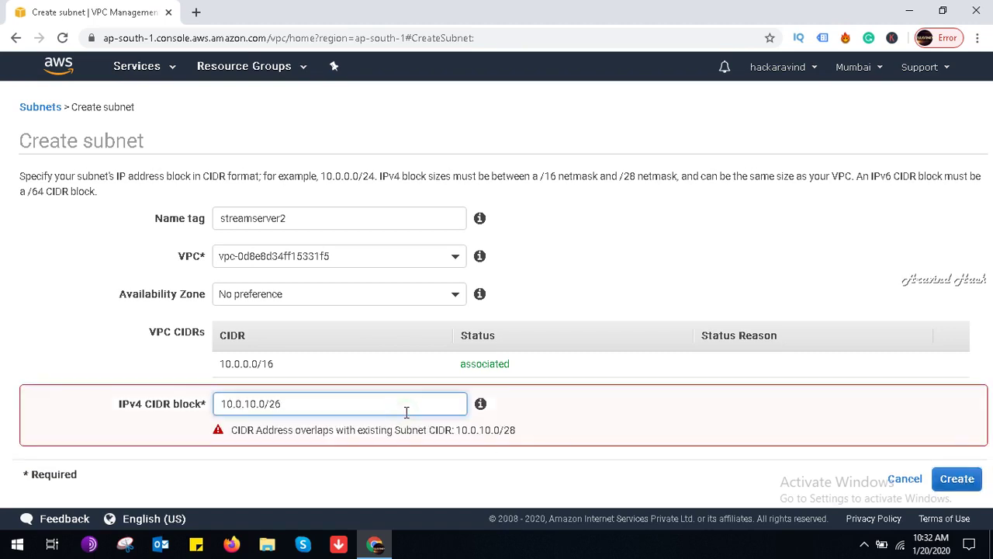
{"action": "key", "text": "BackSpace"}
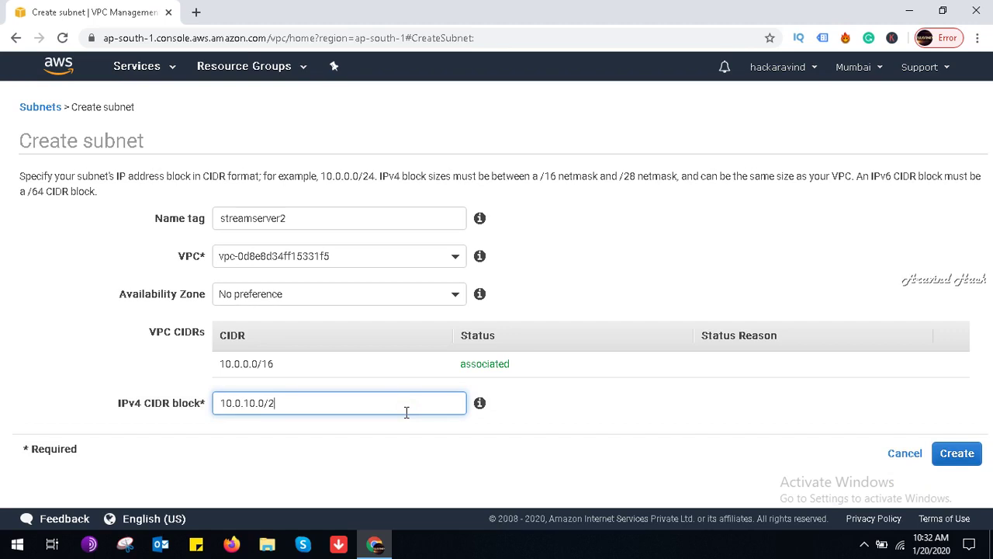
{"action": "key", "text": "BackSpace"}
{"action": "type", "text": "16"}
{"action": "left_click", "coordinate": [954, 453]}
{"action": "left_click", "coordinate": [316, 405]}
{"action": "key", "text": "BackSpace"}
{"action": "key", "text": "BackSpace"}
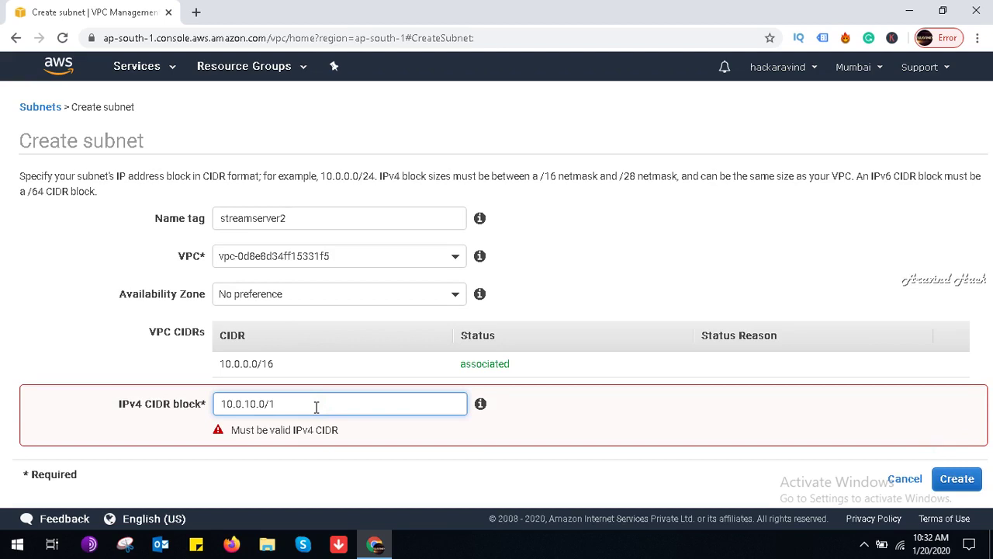
{"action": "type", "text": "24"}
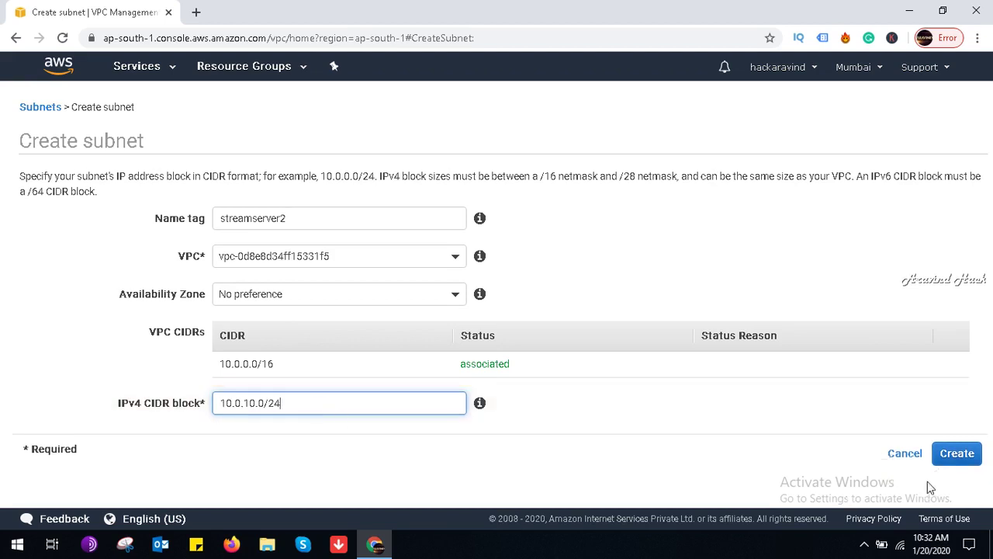
{"action": "left_click", "coordinate": [955, 454]}
Step: Change the block to 10.0.9.0/30, then after rejection create it as 10.0.9.0/28
{"action": "left_click", "coordinate": [314, 410]}
{"action": "key", "text": "BackSpace"}
{"action": "key", "text": "BackSpace"}
{"action": "key", "text": "BackSpace"}
{"action": "key", "text": "BackSpace"}
{"action": "key", "text": "BackSpace"}
{"action": "key", "text": "BackSpace"}
{"action": "key", "text": "BackSpace"}
{"action": "type", "text": "9.0/24"}
{"action": "key", "text": "BackSpace"}
{"action": "type", "text": "30"}
{"action": "left_click", "coordinate": [951, 457]}
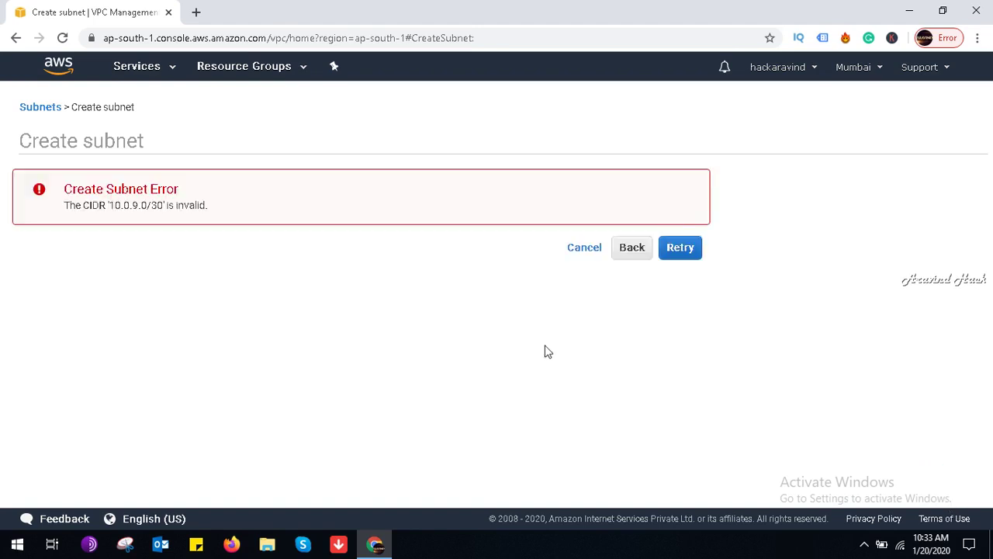
{"action": "left_click", "coordinate": [622, 256]}
{"action": "left_click", "coordinate": [300, 403]}
{"action": "key", "text": "BackSpace"}
{"action": "key", "text": "BackSpace"}
{"action": "type", "text": "28"}
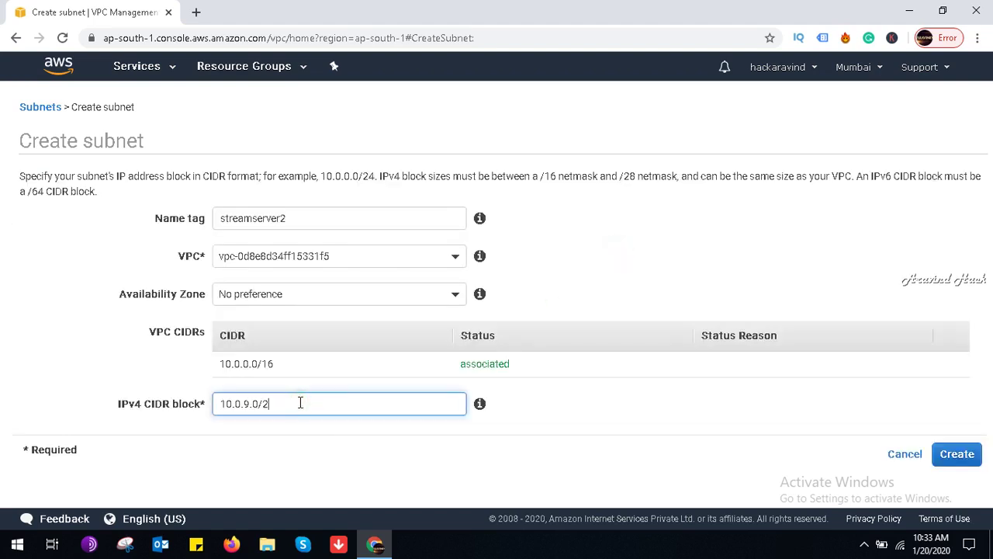
{"action": "left_click", "coordinate": [959, 455]}
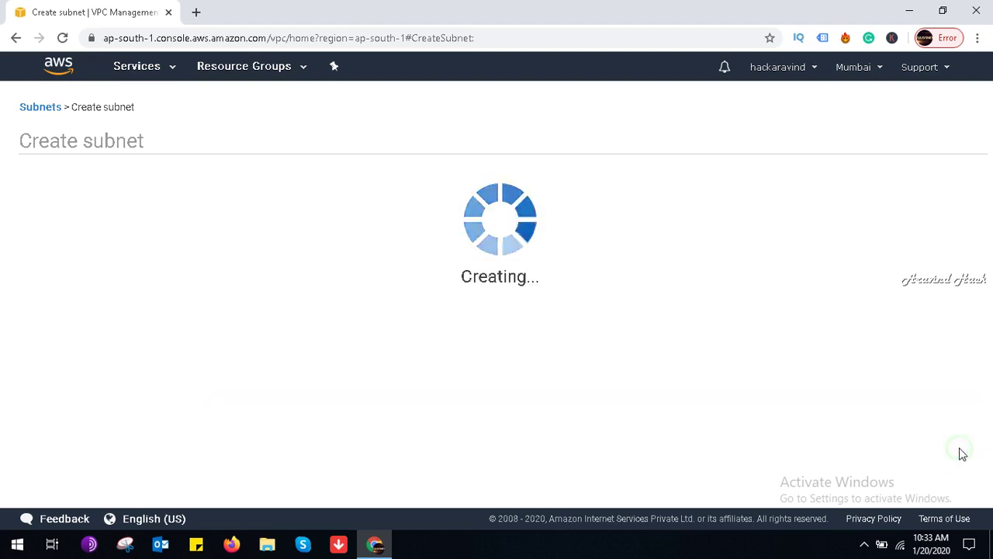
Step: Dismiss the confirmation and select the new 10.0.9.0/28 streamserver2 subnet in the list
{"action": "left_click", "coordinate": [671, 272]}
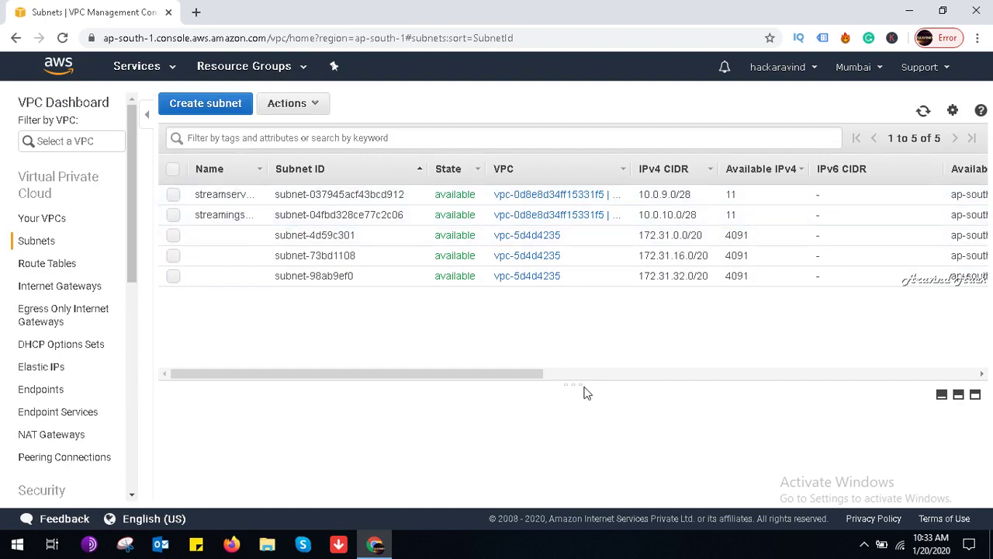
{"action": "left_click_drag", "start_coordinate": [498, 374], "coordinate": [440, 345]}
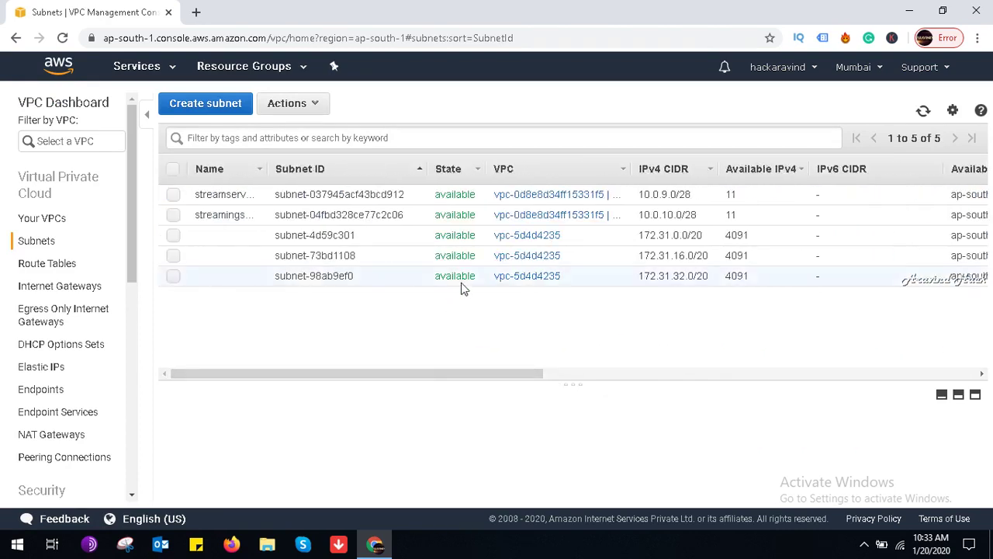
{"action": "left_click", "coordinate": [225, 200]}
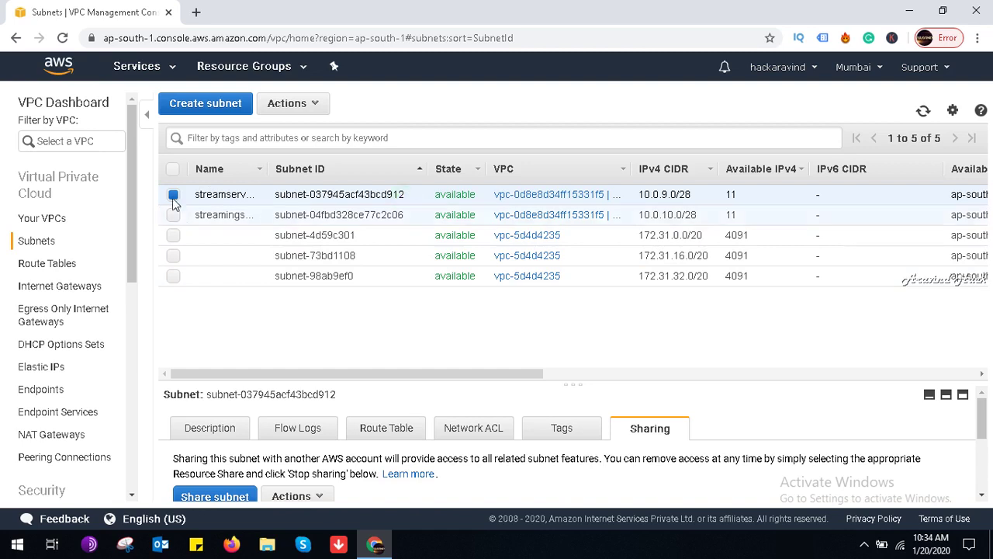
Step: Select the streamserver2 subnet and view its sharing actions without choosing one
{"action": "left_click", "coordinate": [313, 214]}
{"action": "left_click", "coordinate": [295, 195]}
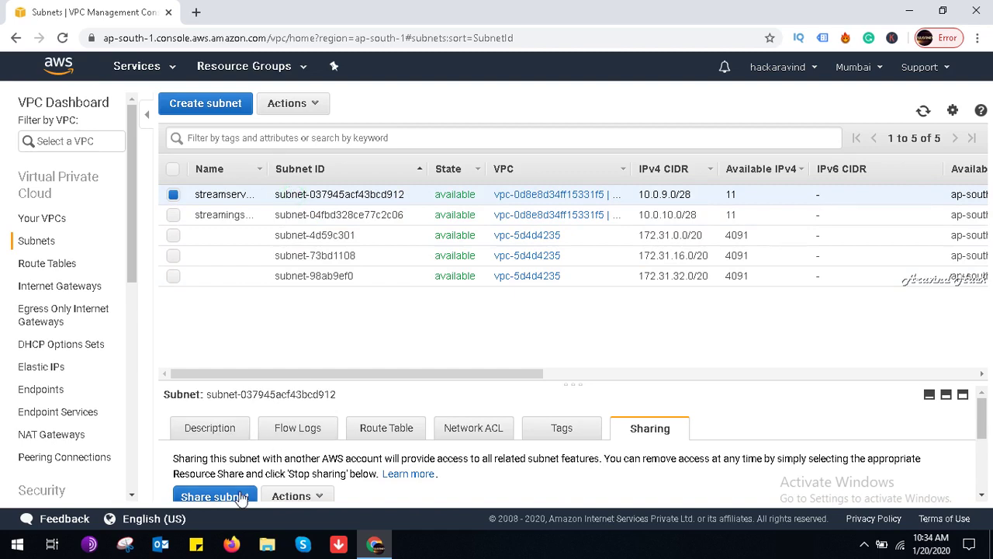
{"action": "left_click", "coordinate": [303, 496]}
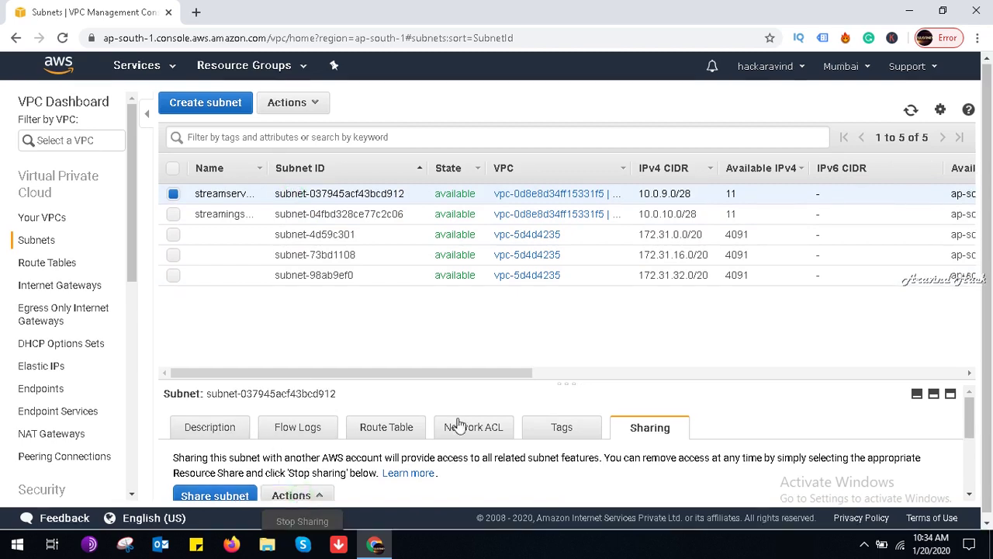
{"action": "left_click", "coordinate": [985, 280]}
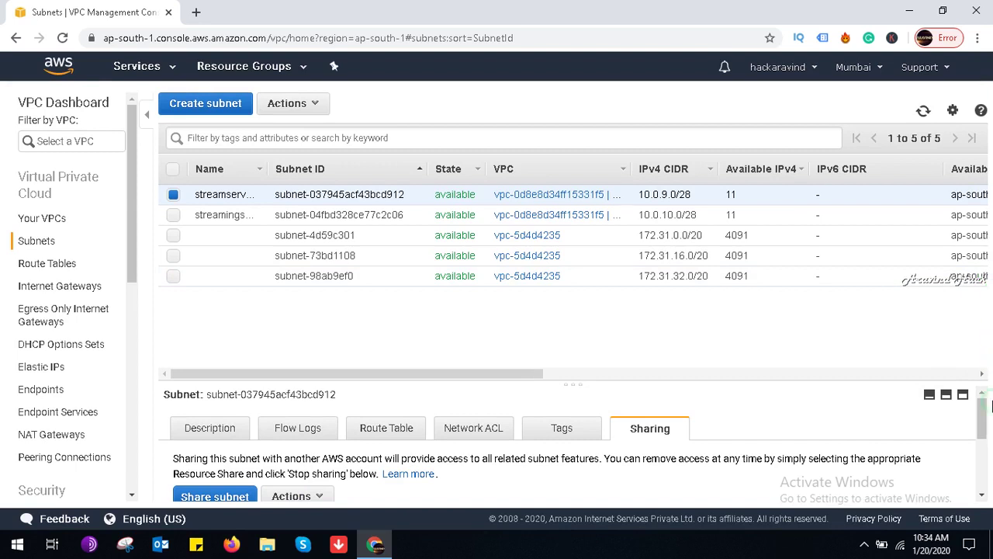
{"action": "mouse_move", "coordinate": [981, 426]}
{"action": "left_mouse_down"}
{"action": "mouse_move", "coordinate": [987, 491]}
{"action": "mouse_move", "coordinate": [982, 419]}
{"action": "left_mouse_up"}
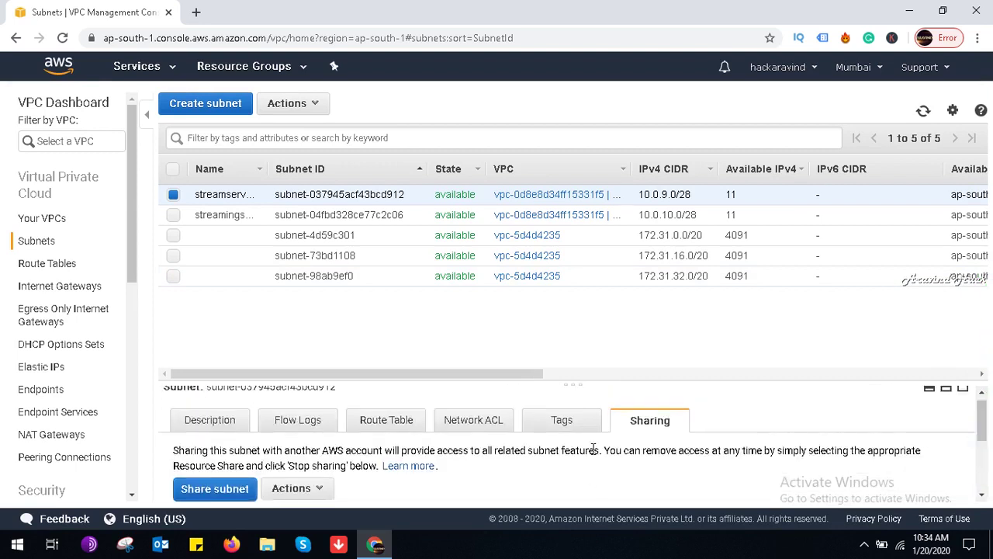
Step: Review the subnet's tags, route table, flow logs and description, then open VPC vpc-0d8e8d34ff15331f5
{"action": "left_click", "coordinate": [575, 425]}
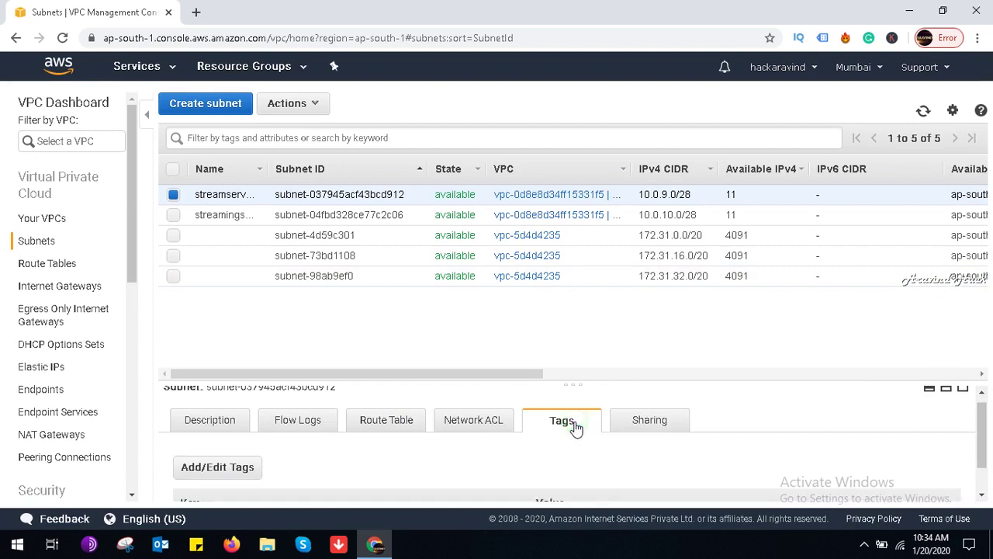
{"action": "left_click", "coordinate": [984, 495]}
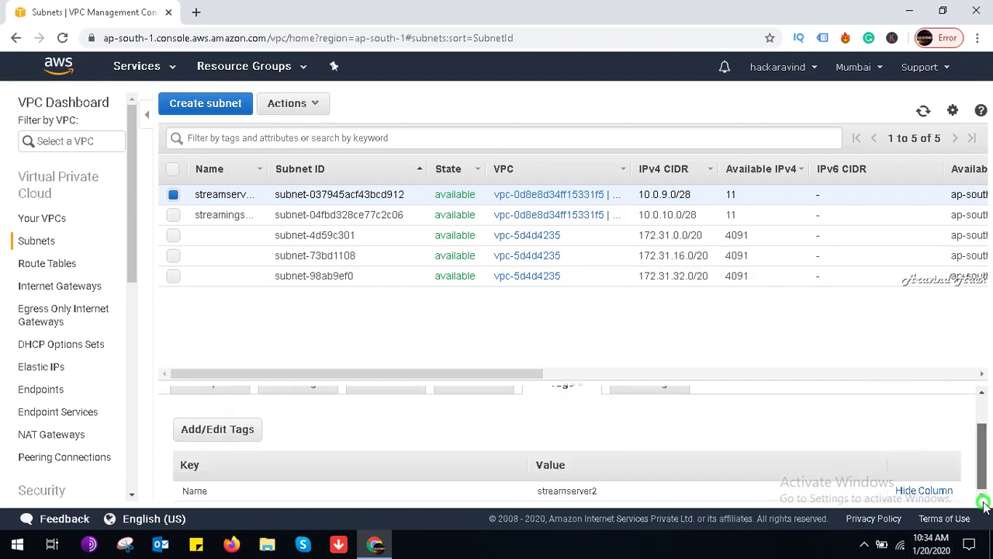
{"action": "left_click", "coordinate": [981, 393]}
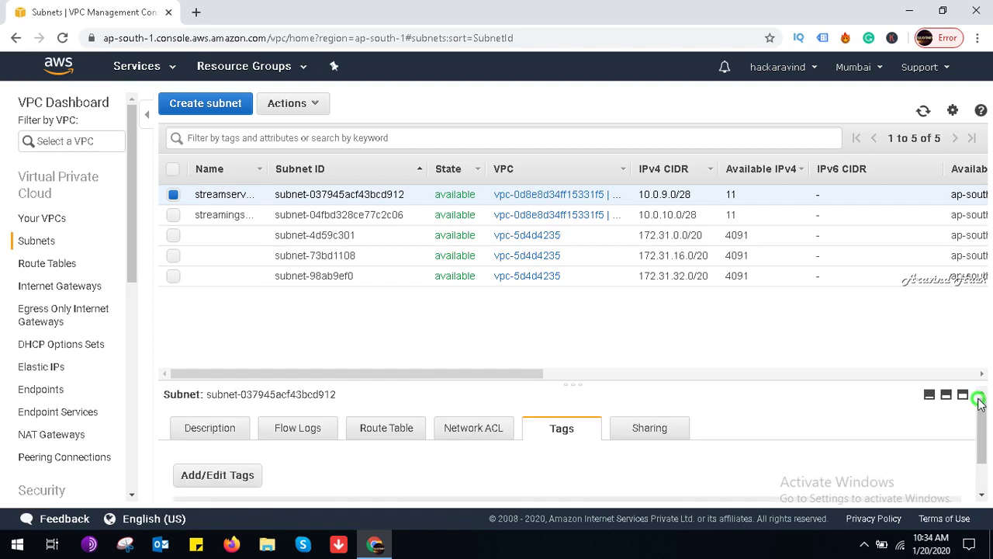
{"action": "left_click", "coordinate": [362, 426]}
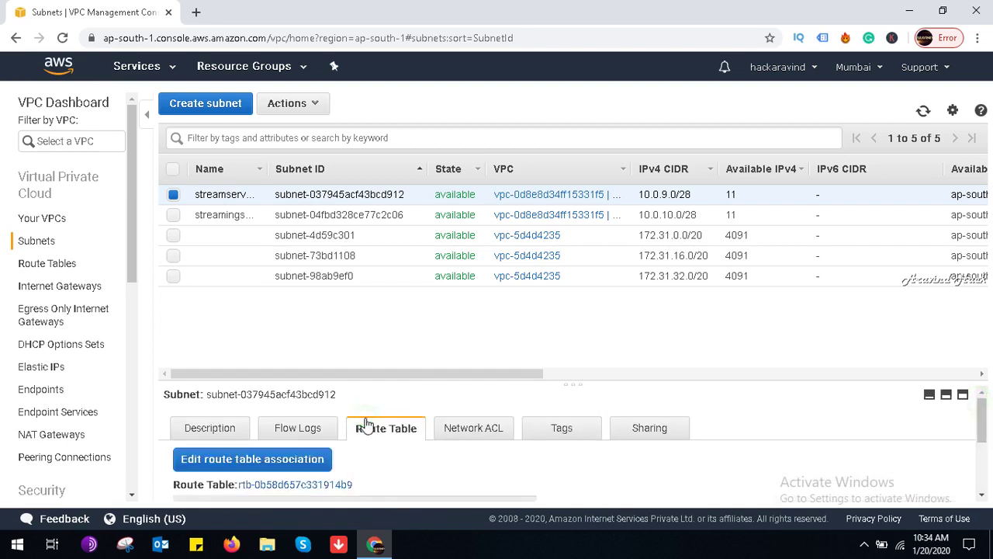
{"action": "left_click", "coordinate": [298, 433]}
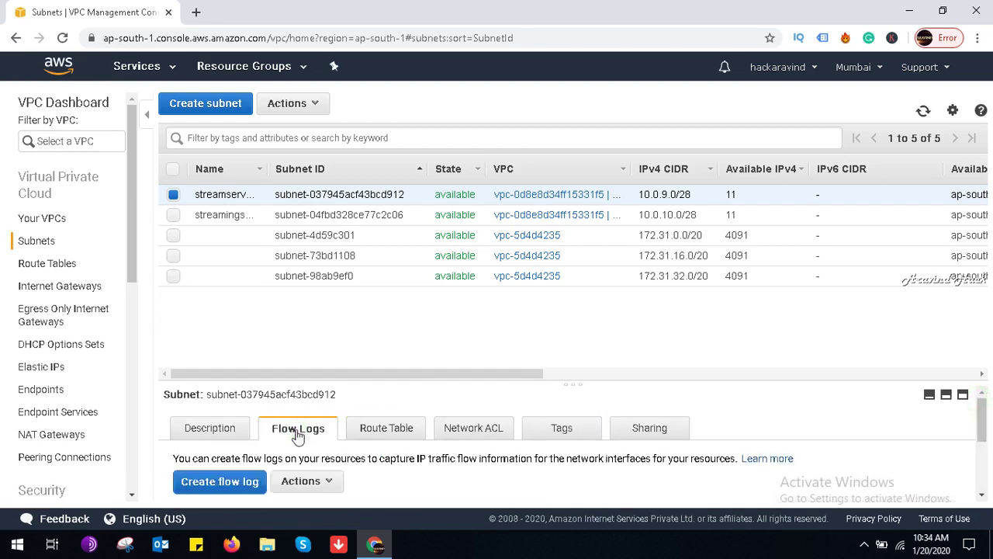
{"action": "left_click", "coordinate": [241, 432]}
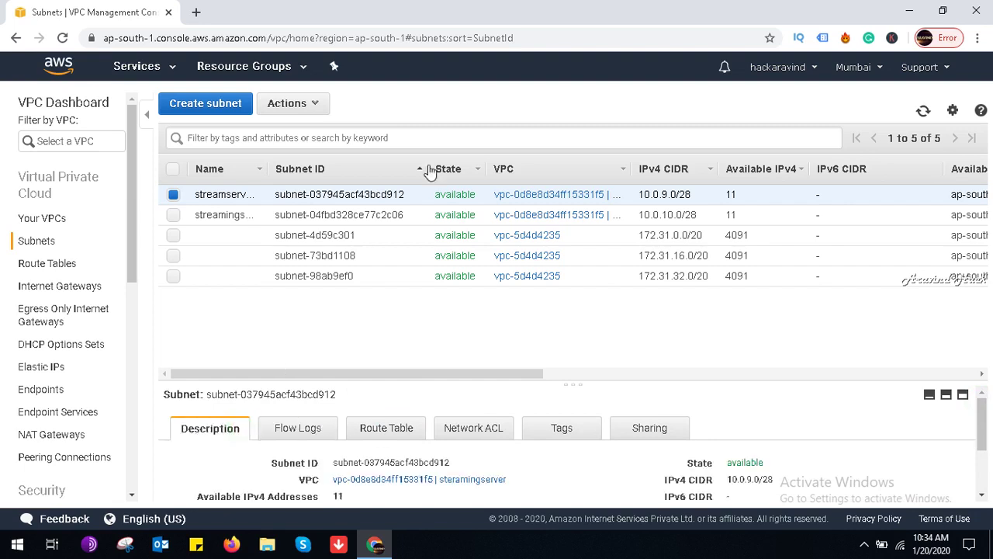
{"action": "left_click", "coordinate": [568, 200]}
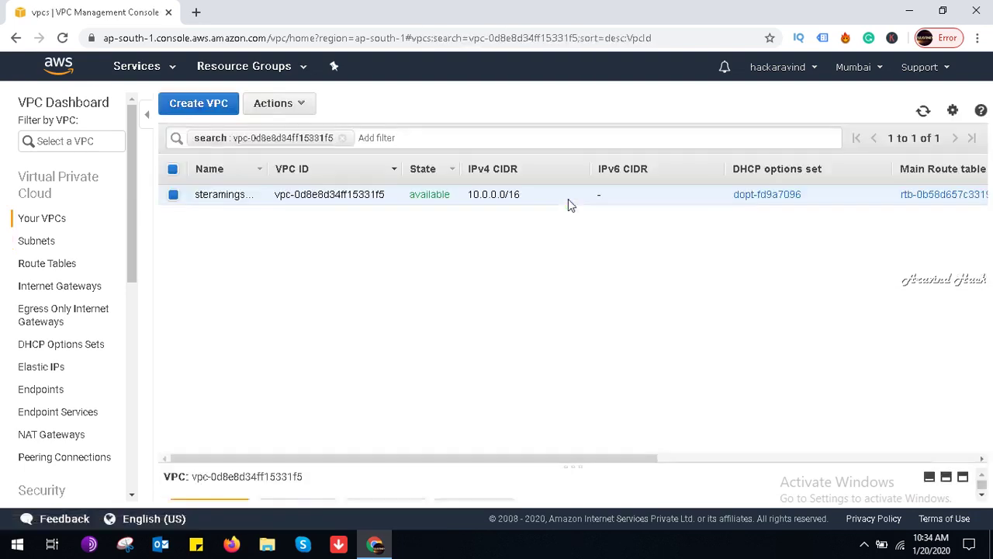
Step: Open the VPC's DHCP options set dopt-fd9a7096 and clear the options-set filter
{"action": "left_click", "coordinate": [284, 191]}
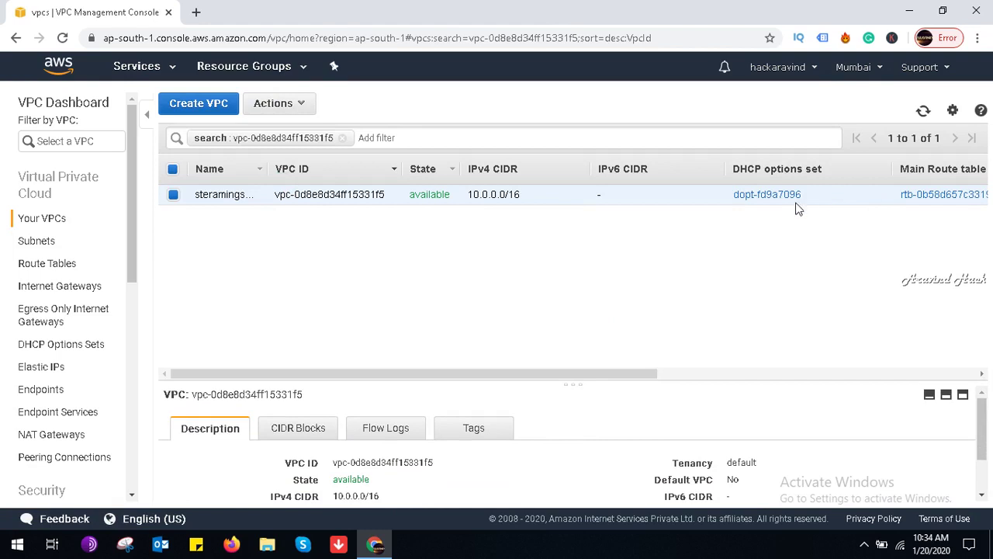
{"action": "left_click", "coordinate": [766, 195]}
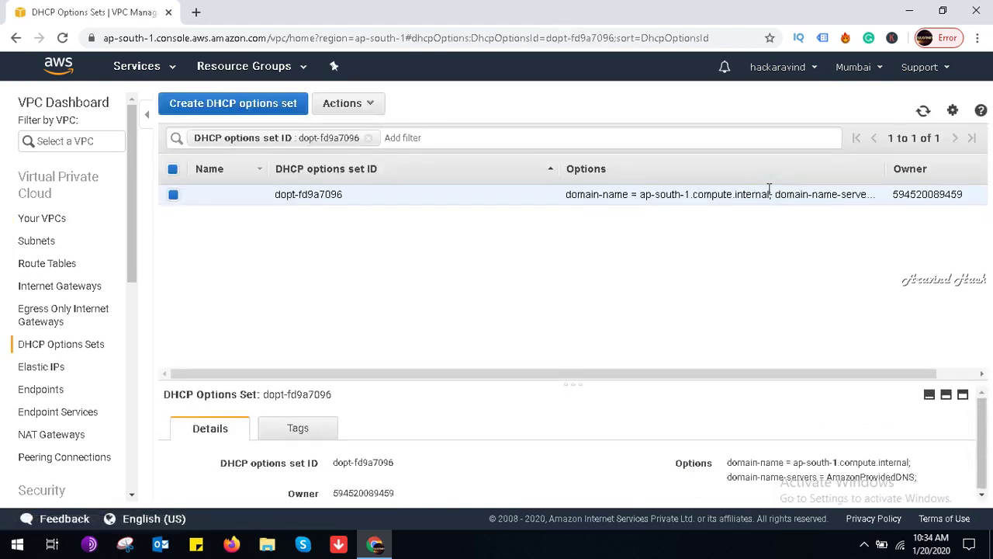
{"action": "left_click", "coordinate": [368, 137]}
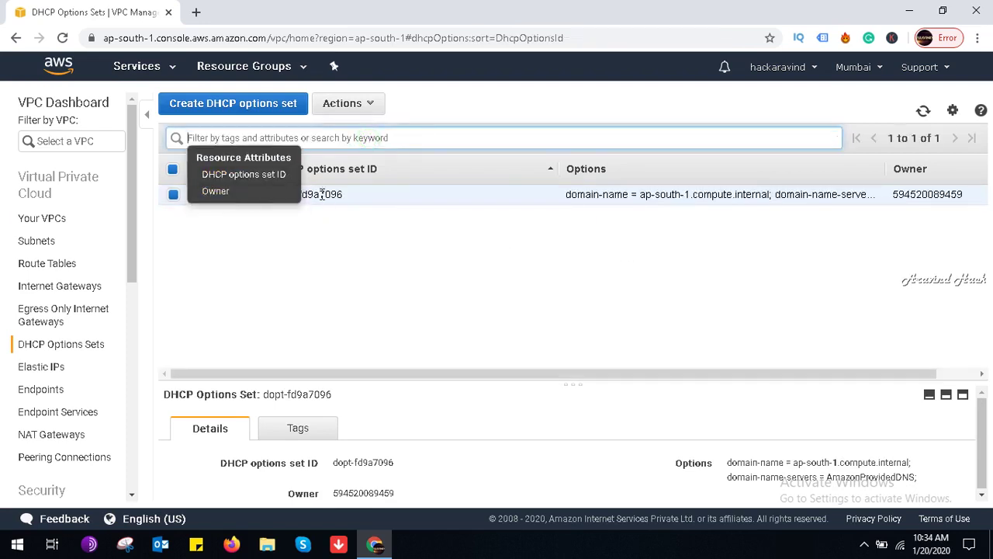
{"action": "left_click", "coordinate": [320, 194]}
Step: Leave the options set's name unchanged, sort the sets by Name, then go to Subnets
{"action": "left_click", "coordinate": [253, 197]}
{"action": "left_click", "coordinate": [326, 284]}
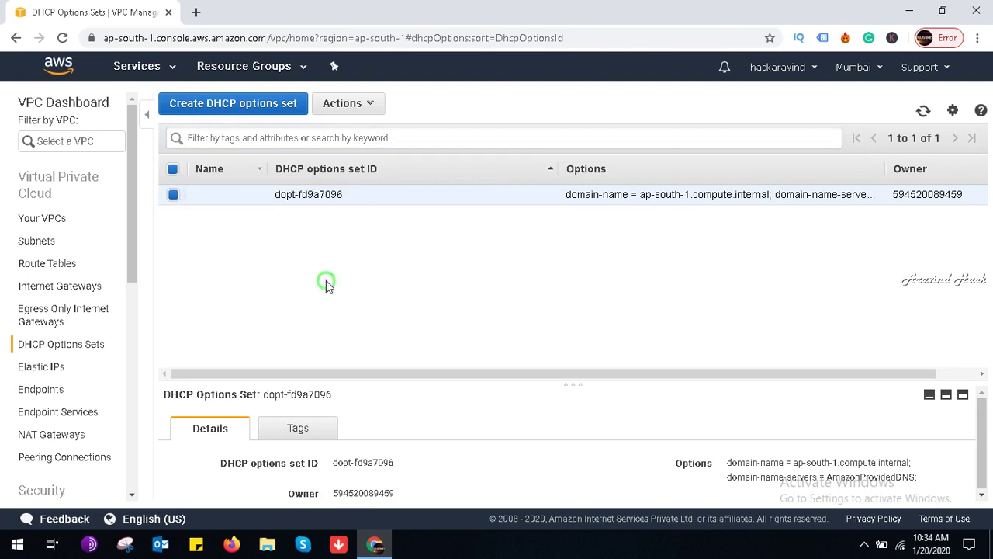
{"action": "left_click", "coordinate": [227, 168]}
{"action": "left_click", "coordinate": [36, 241]}
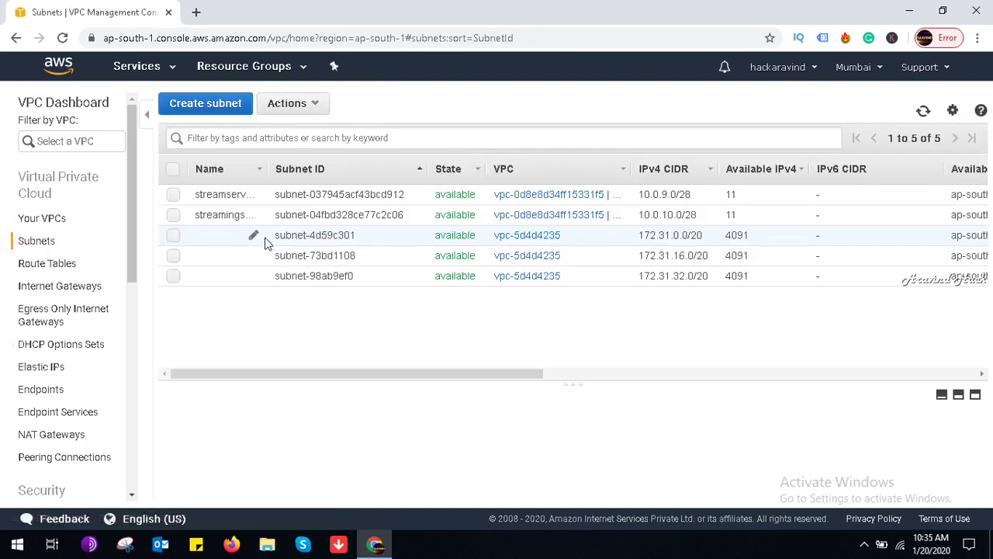
Step: Keep the first subnet named streamserver2, then open its VPC and collapse the details panel
{"action": "left_click", "coordinate": [252, 194]}
{"action": "left_click", "coordinate": [252, 194]}
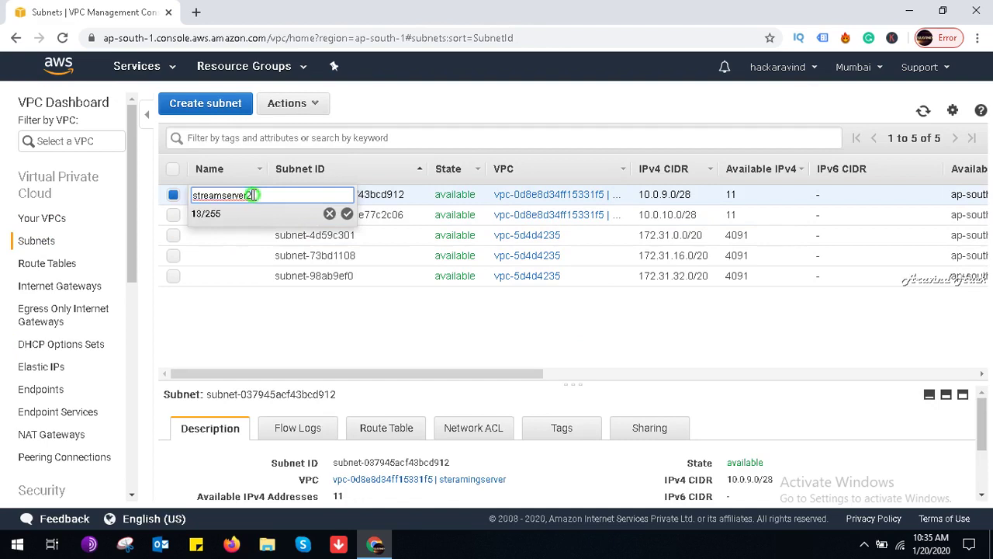
{"action": "left_click", "coordinate": [349, 312]}
{"action": "left_click", "coordinate": [568, 195]}
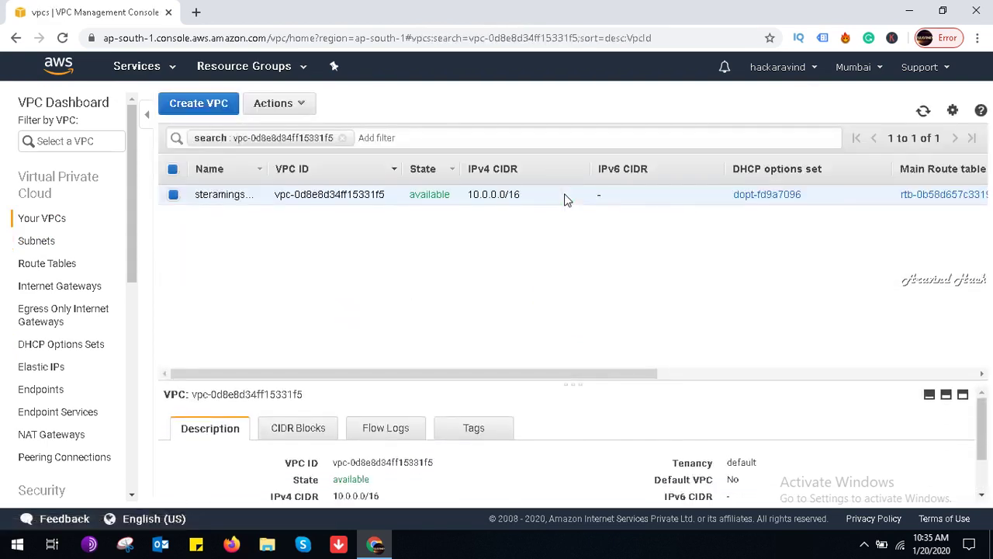
{"action": "left_click", "coordinate": [929, 394]}
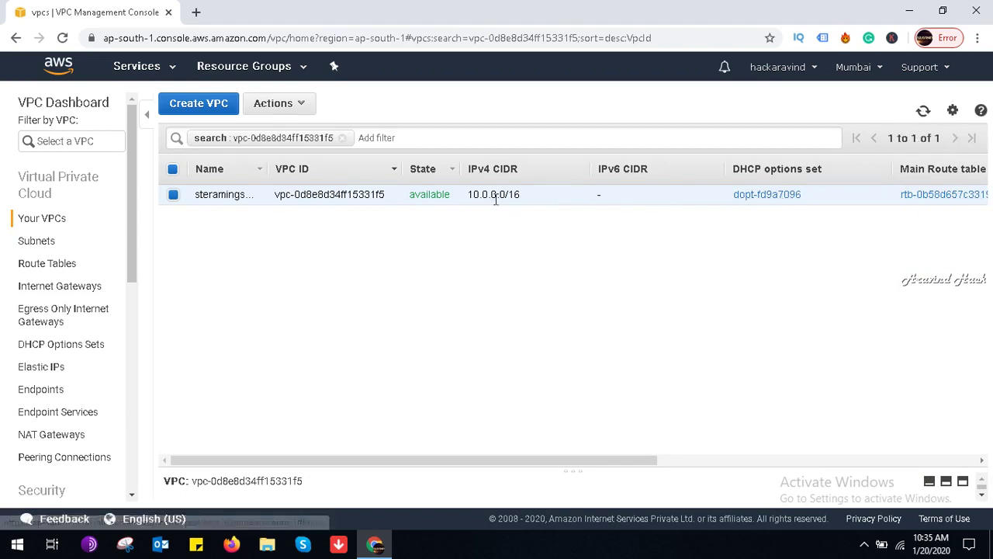
Step: Open the VPC's CIDR block editor and leave it without changes
{"action": "left_click", "coordinate": [173, 195]}
{"action": "right_click", "coordinate": [200, 192]}
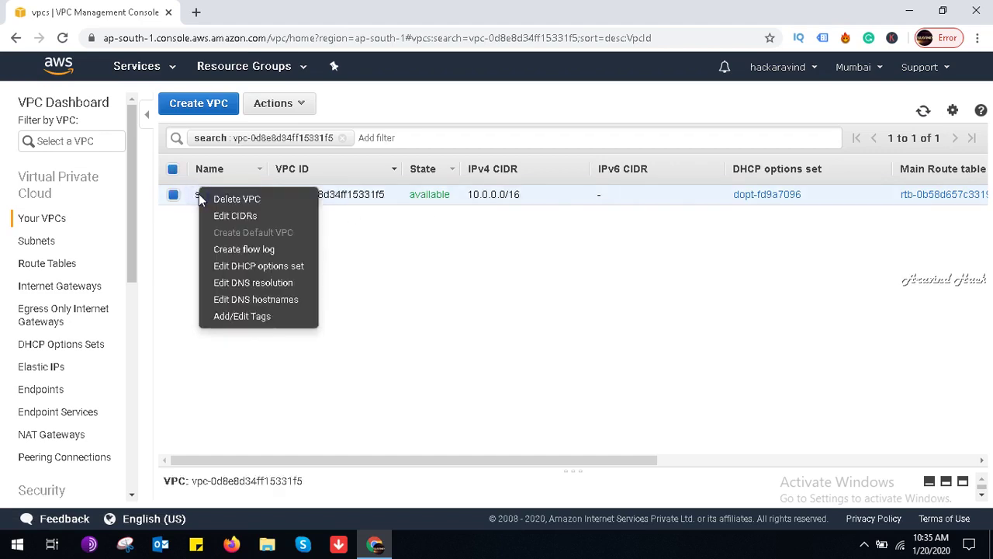
{"action": "left_click", "coordinate": [231, 220]}
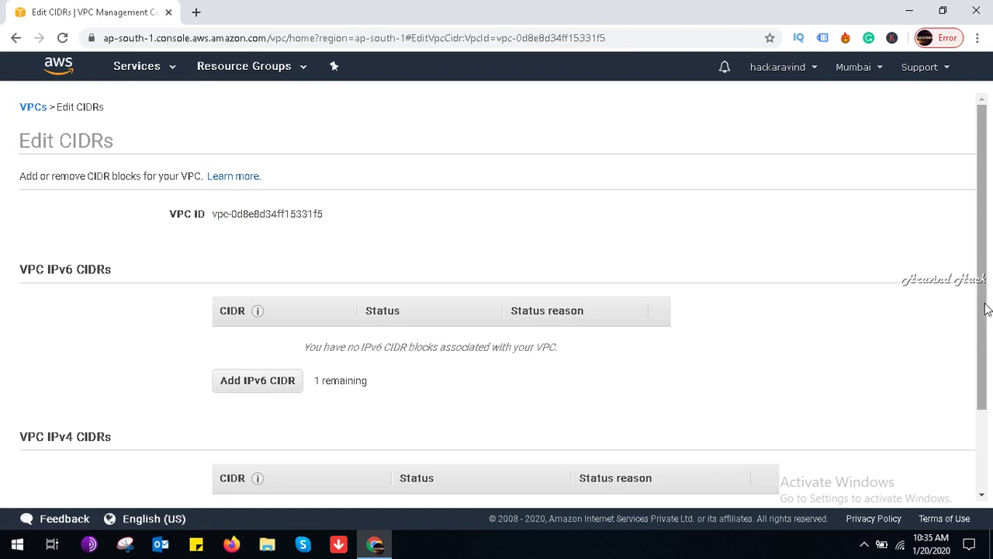
{"action": "left_click_drag", "start_coordinate": [980, 311], "coordinate": [989, 419]}
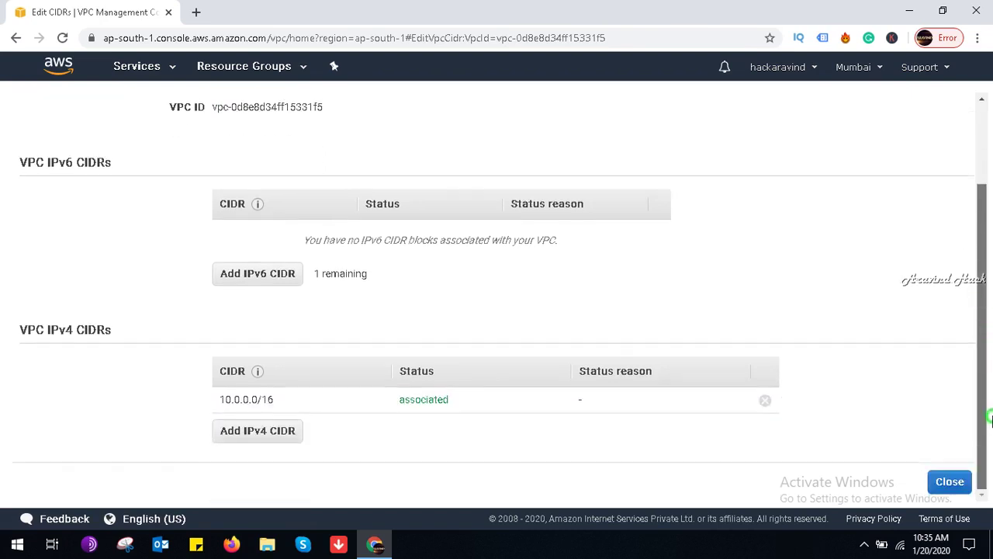
{"action": "left_click_drag", "start_coordinate": [983, 373], "coordinate": [957, 275]}
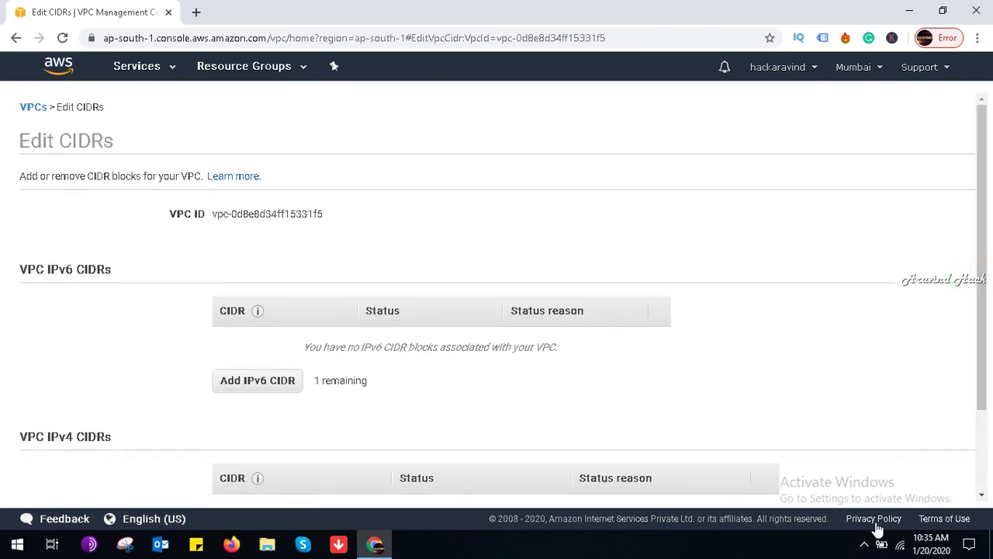
{"action": "left_click_drag", "start_coordinate": [974, 403], "coordinate": [982, 483]}
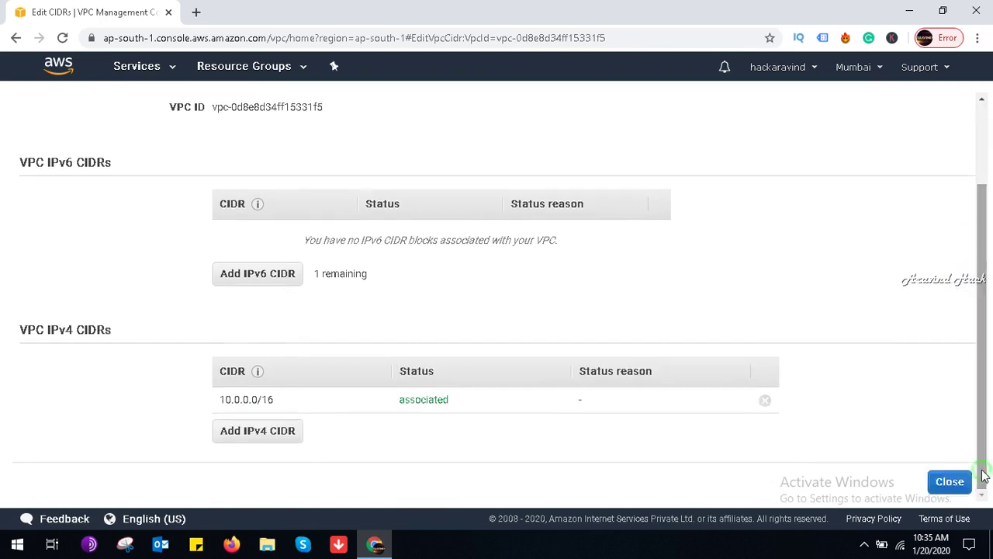
{"action": "left_click", "coordinate": [950, 483]}
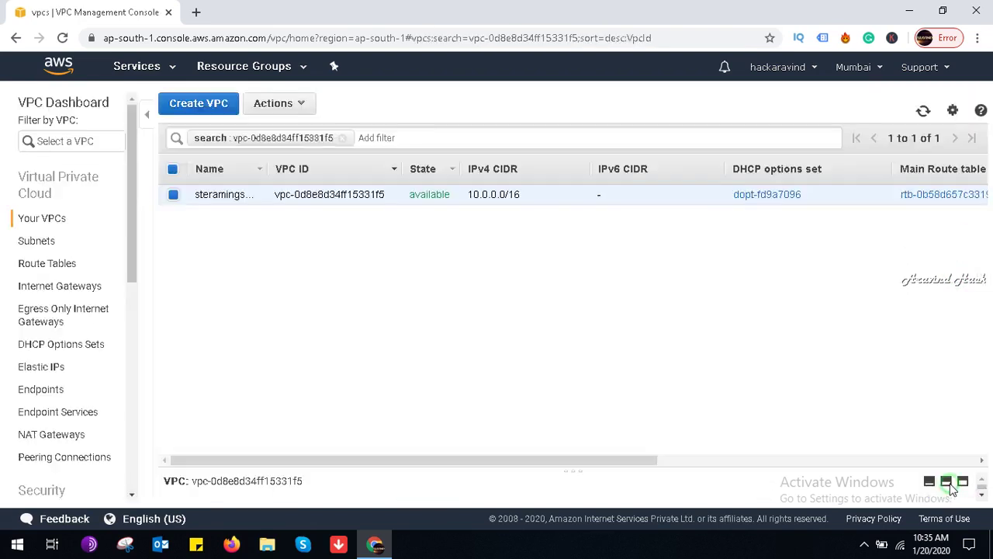
Step: Close the streaming VPC's tag editor unchanged, clear the VPC ID filter, and cancel Delete VPC
{"action": "right_click", "coordinate": [317, 193]}
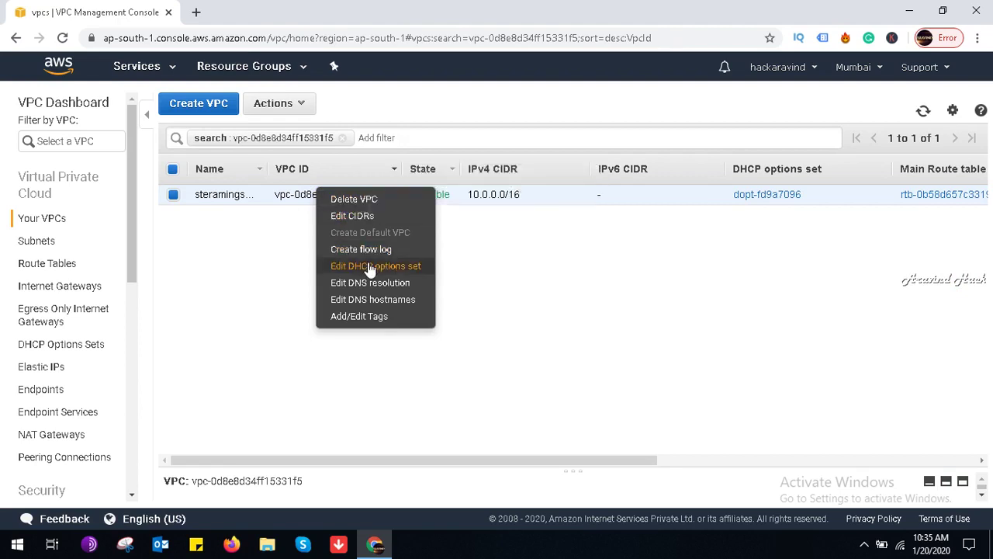
{"action": "left_click", "coordinate": [378, 316]}
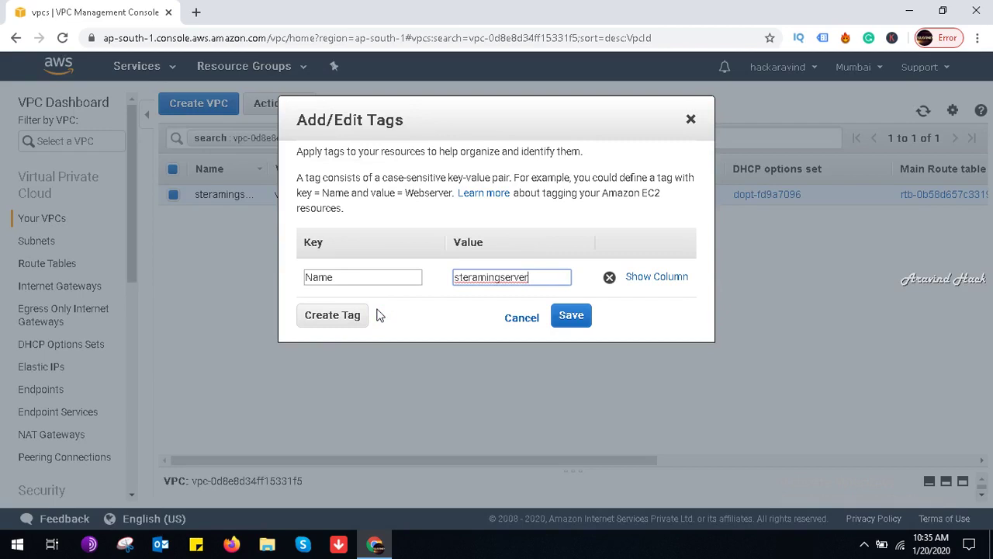
{"action": "left_click", "coordinate": [522, 317]}
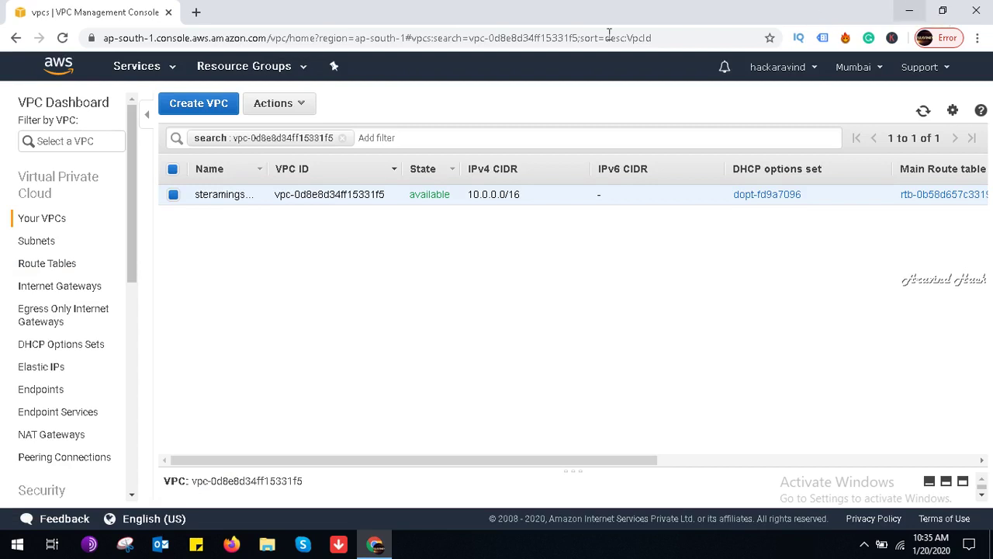
{"action": "left_click", "coordinate": [342, 144]}
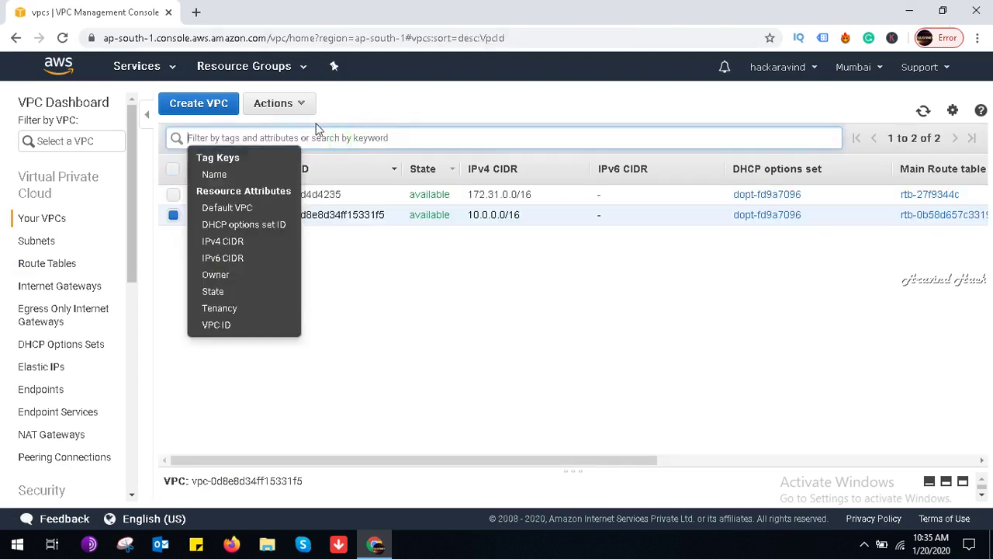
{"action": "left_click", "coordinate": [302, 108]}
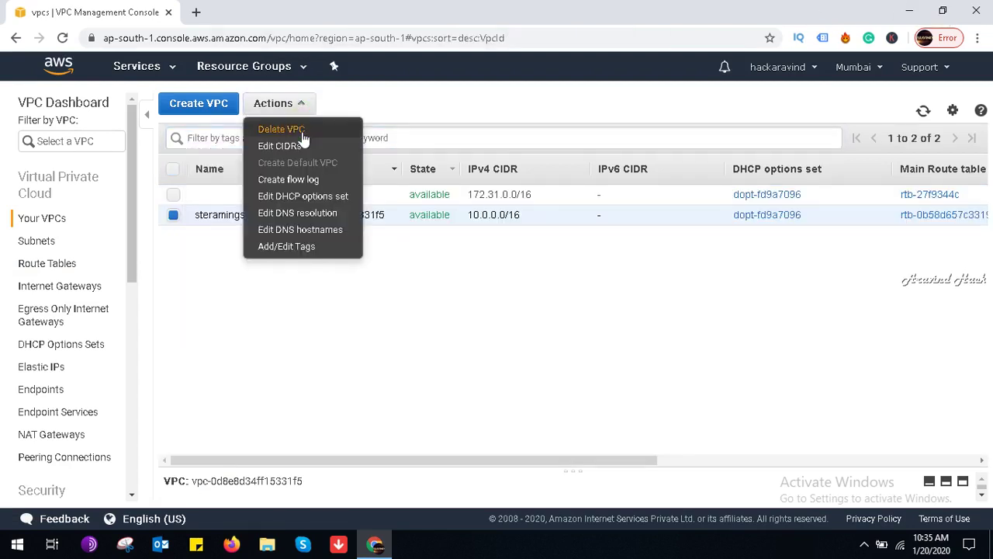
{"action": "left_click", "coordinate": [303, 132]}
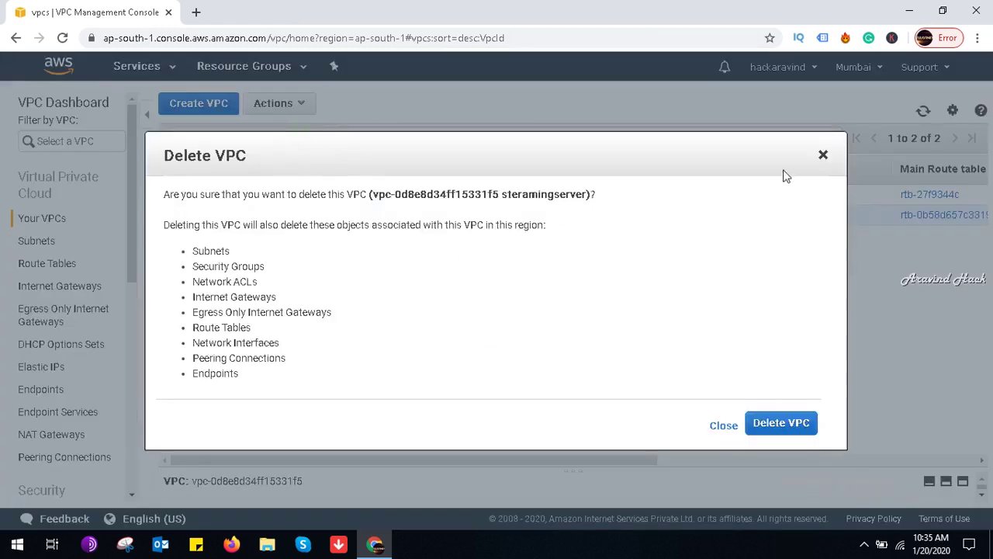
{"action": "left_click", "coordinate": [823, 156]}
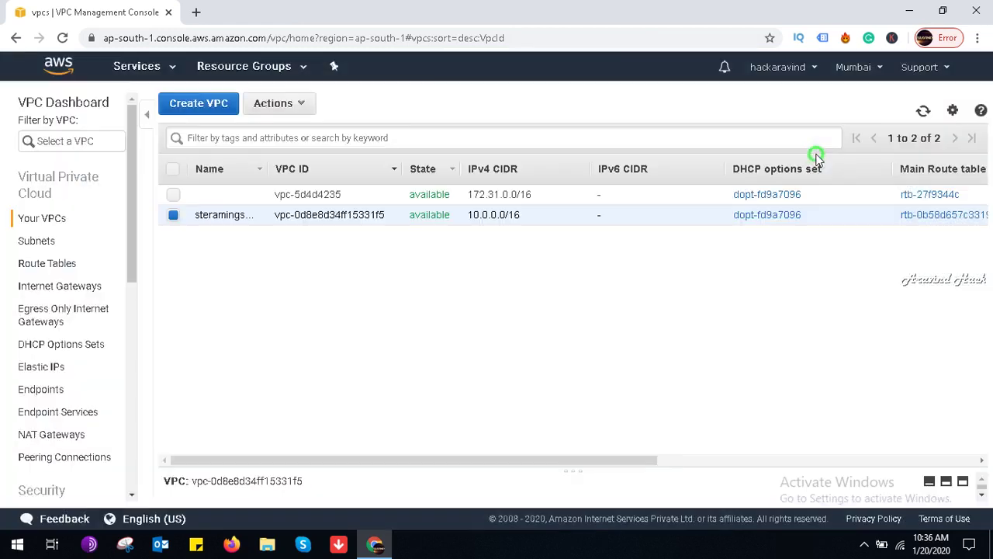
Step: Go to the Subnets list, dismissing the actions menu without choosing anything
{"action": "left_click", "coordinate": [287, 120]}
{"action": "left_click", "coordinate": [295, 102]}
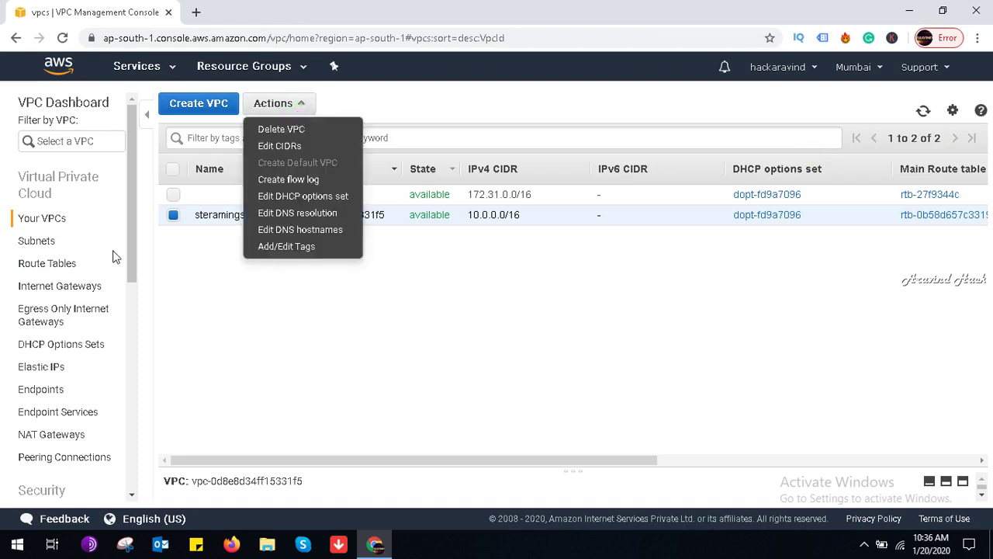
{"action": "left_click", "coordinate": [55, 240]}
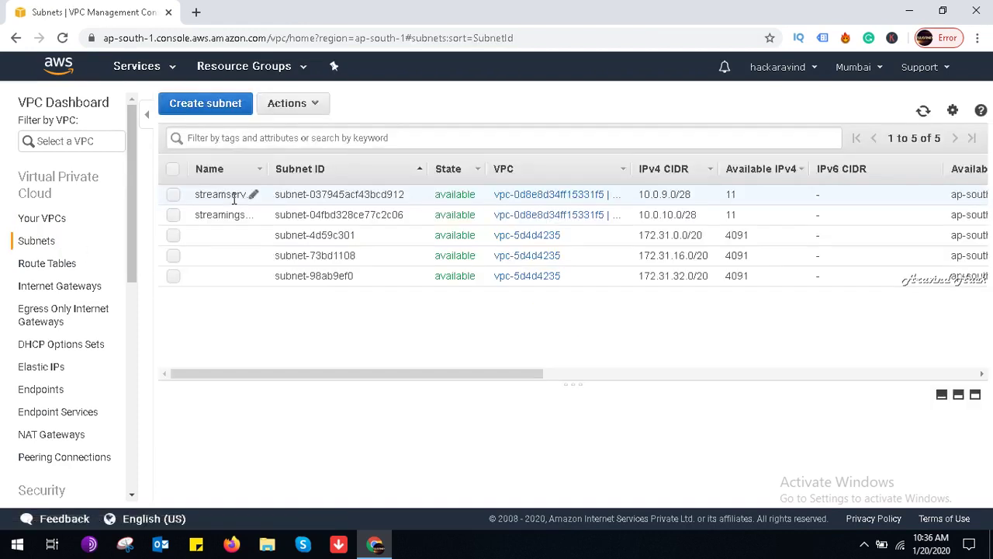
{"action": "left_click", "coordinate": [306, 102]}
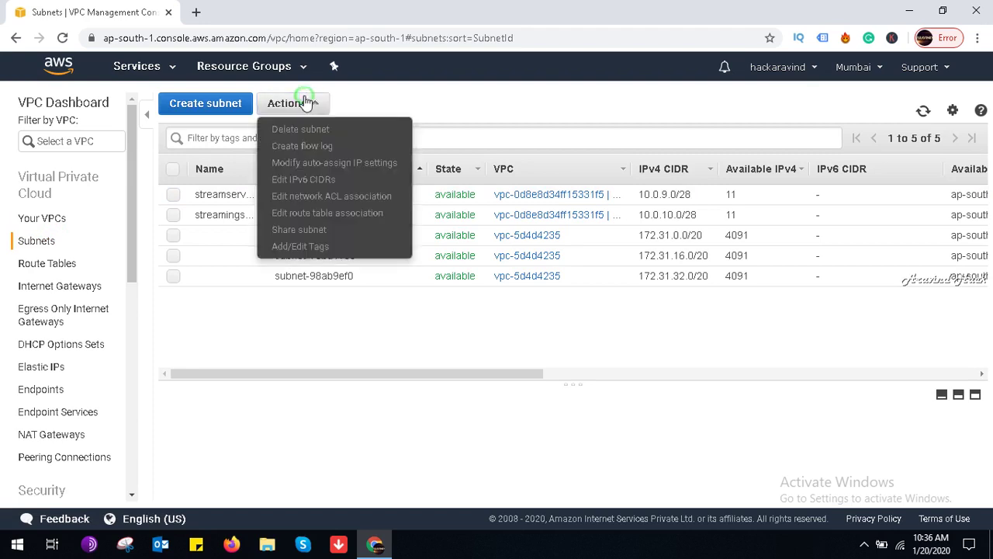
{"action": "left_click", "coordinate": [267, 332]}
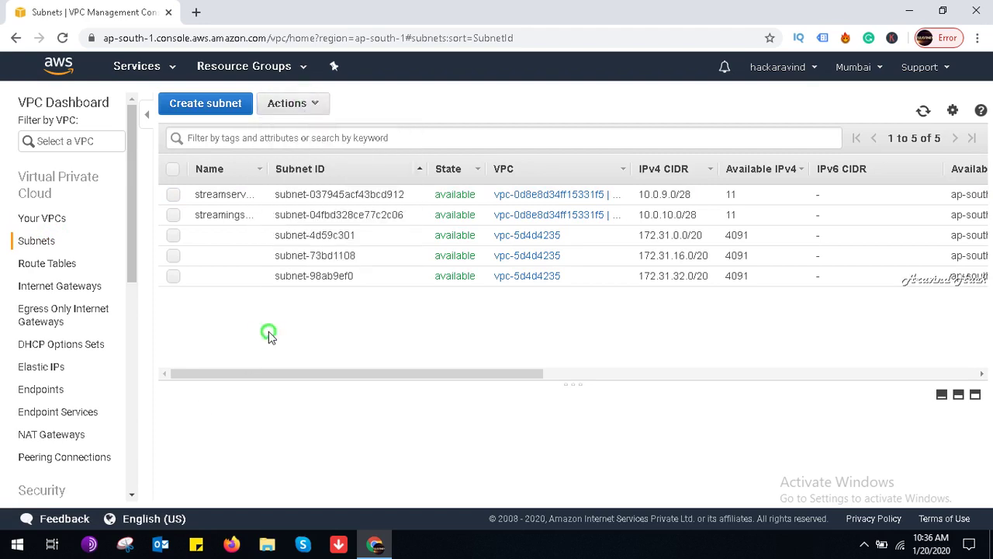
Step: Select subnet 10.0.9.0/28 to show its details, browsing its actions without choosing one
{"action": "left_click", "coordinate": [173, 194]}
{"action": "left_click", "coordinate": [318, 106]}
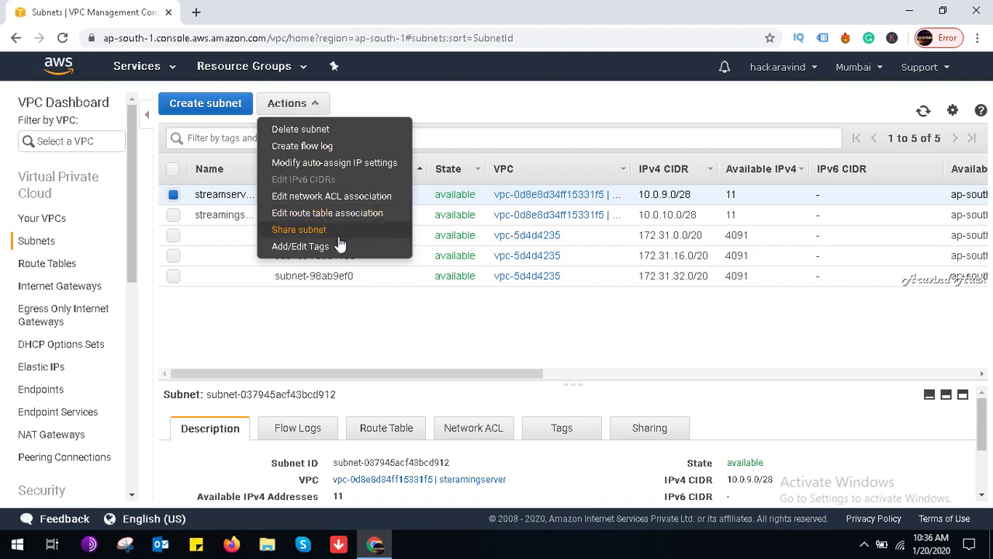
{"action": "left_click", "coordinate": [392, 358]}
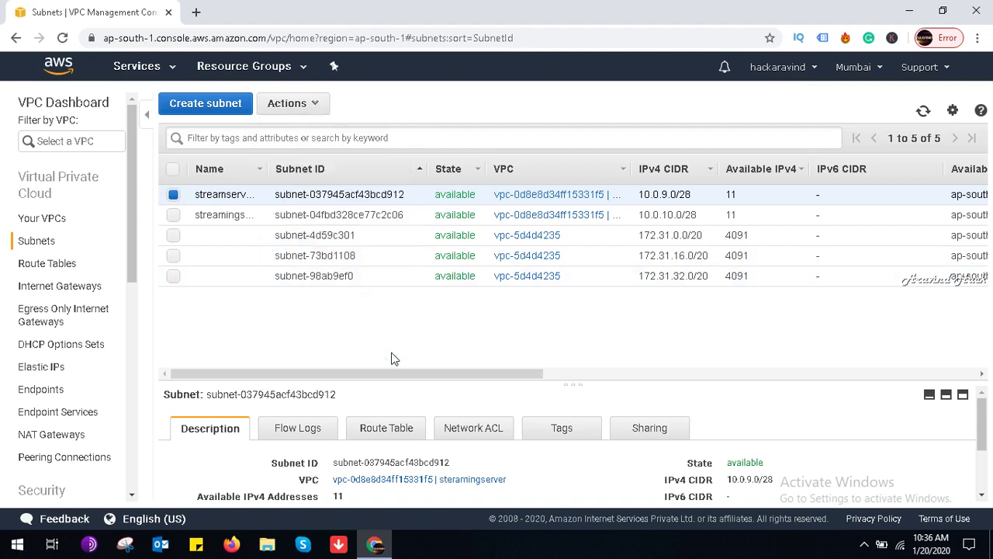
{"action": "left_click", "coordinate": [304, 106]}
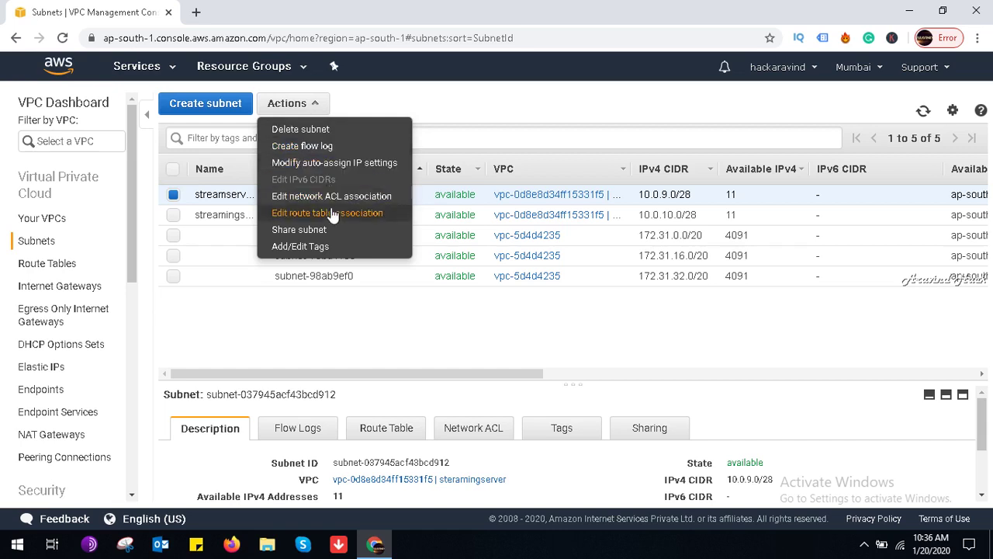
{"action": "left_click", "coordinate": [350, 299]}
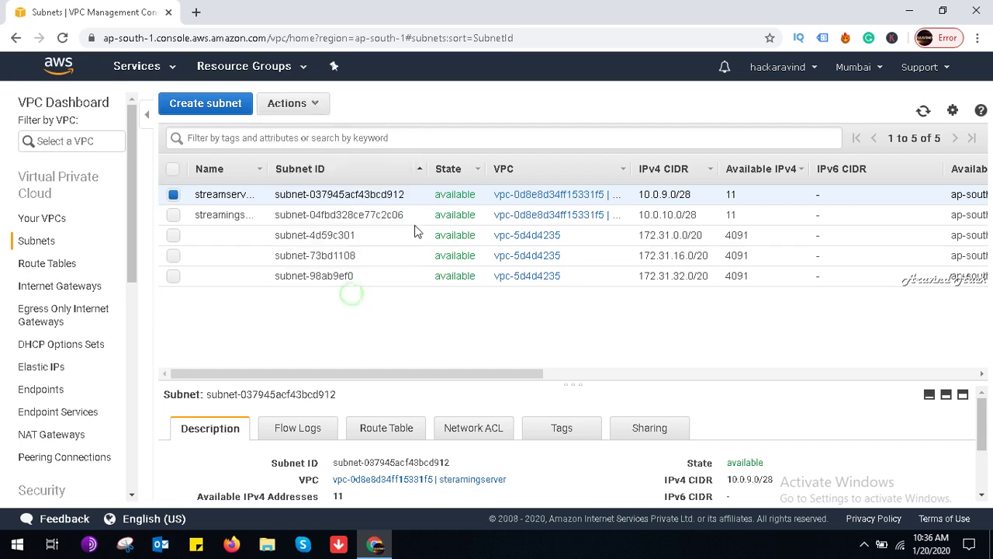
Step: Minimize the browser to check the screen recorder controls, then restore the AWS console
{"action": "left_click", "coordinate": [909, 11]}
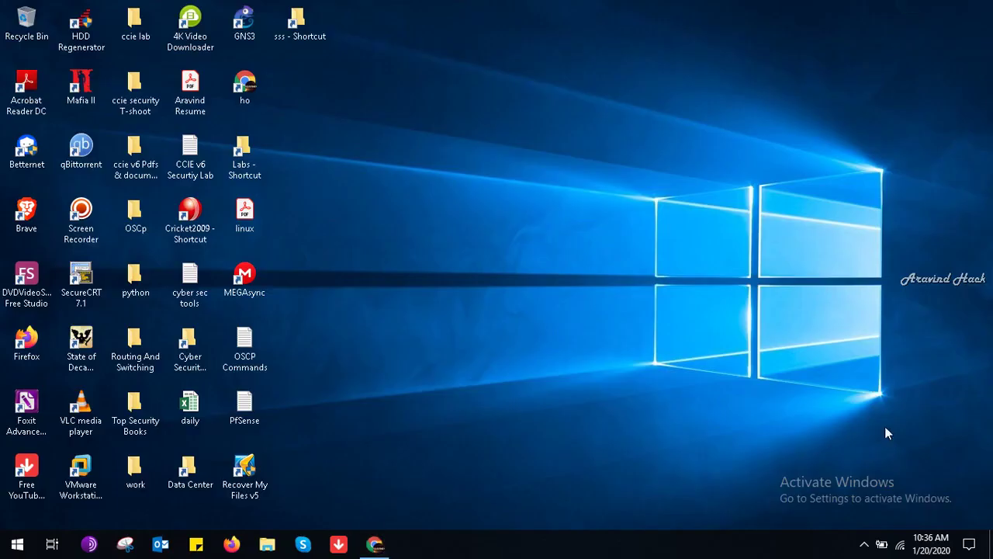
{"action": "left_click", "coordinate": [864, 544]}
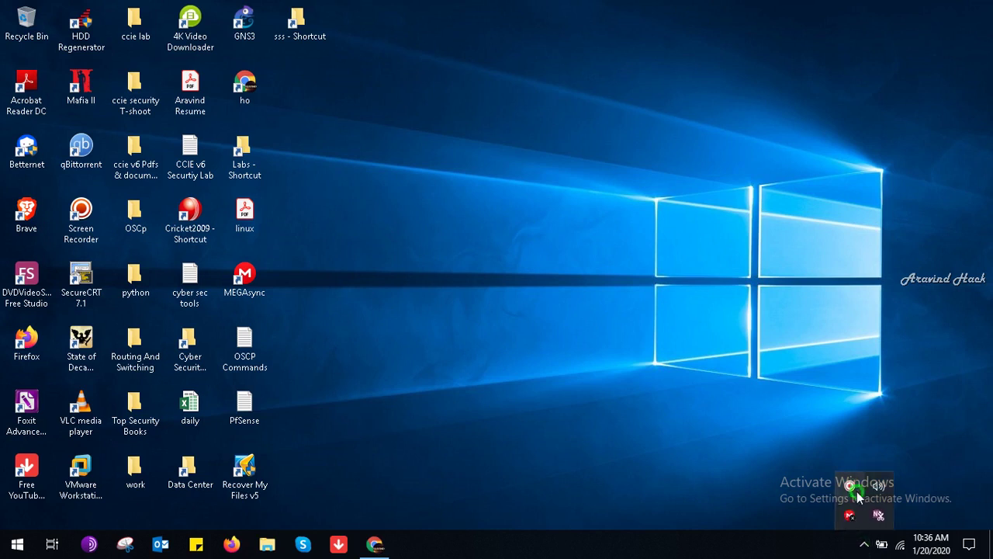
{"action": "left_click", "coordinate": [853, 488]}
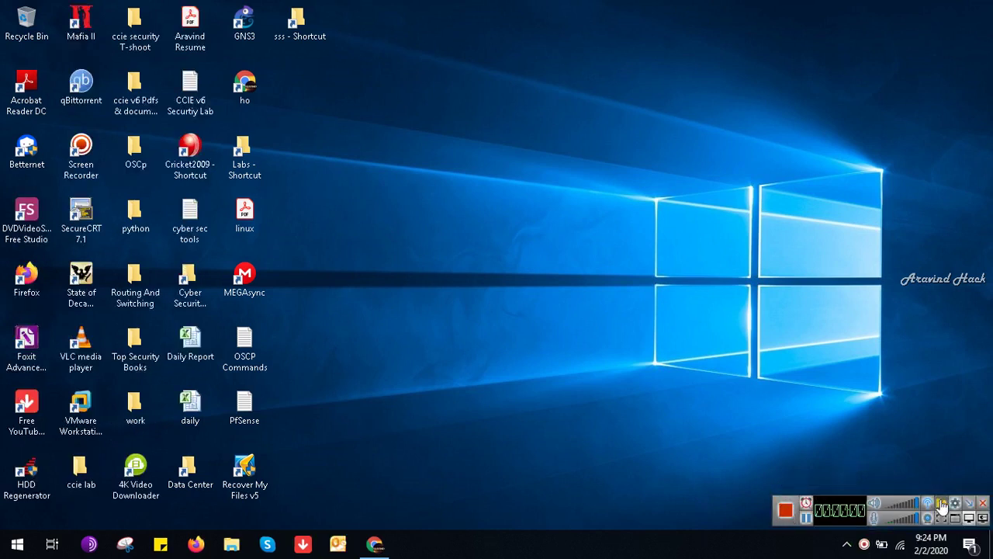
{"action": "left_click", "coordinate": [969, 504]}
{"action": "left_click", "coordinate": [373, 545]}
Step: Search Find Services for 'code' and open CodeCommit
{"action": "left_click", "coordinate": [256, 276]}
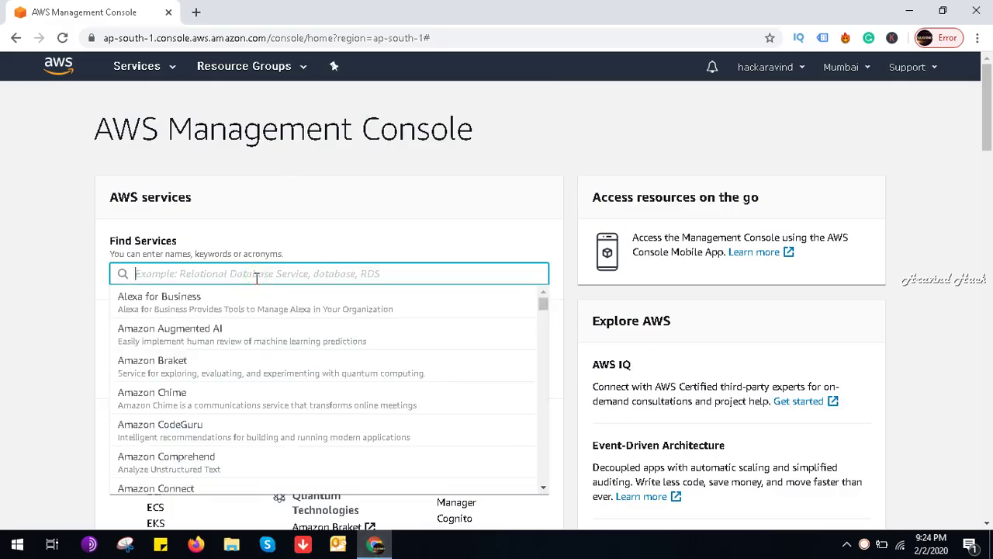
{"action": "type", "text": "code"}
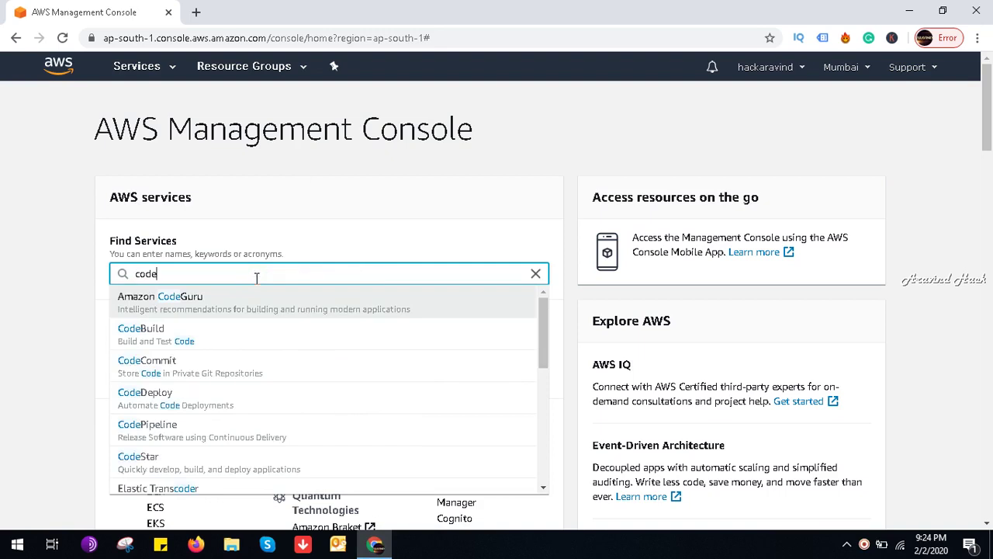
{"action": "key", "text": "Down"}
{"action": "key", "text": "Down"}
{"action": "key", "text": "Return"}
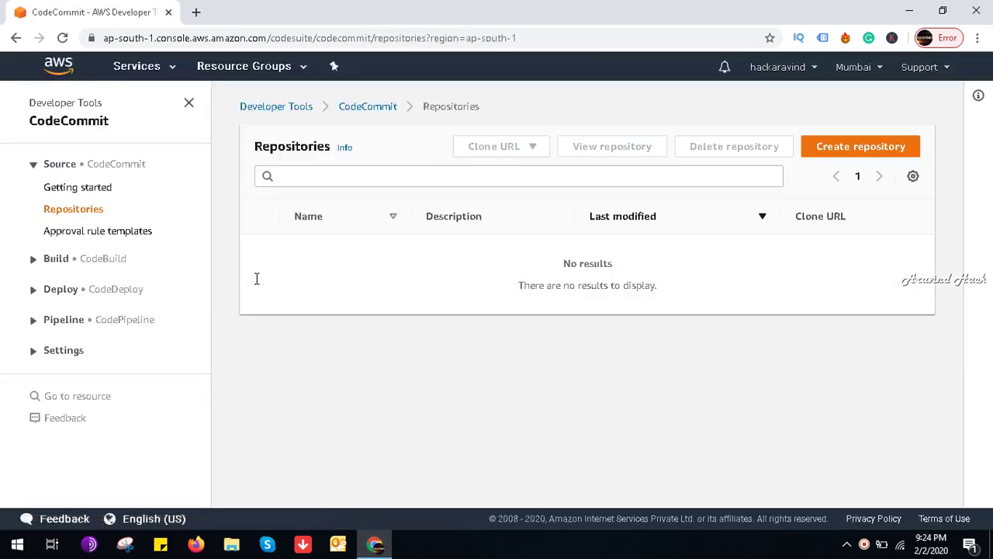
Step: Create repository 'linux' with the description 'create repository for linux server'
{"action": "left_click", "coordinate": [852, 157]}
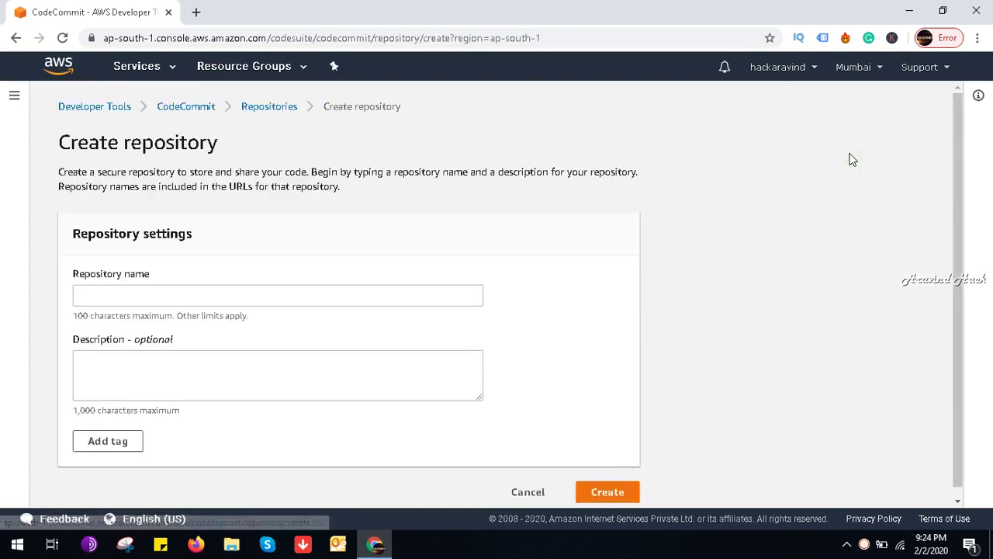
{"action": "left_click", "coordinate": [303, 299]}
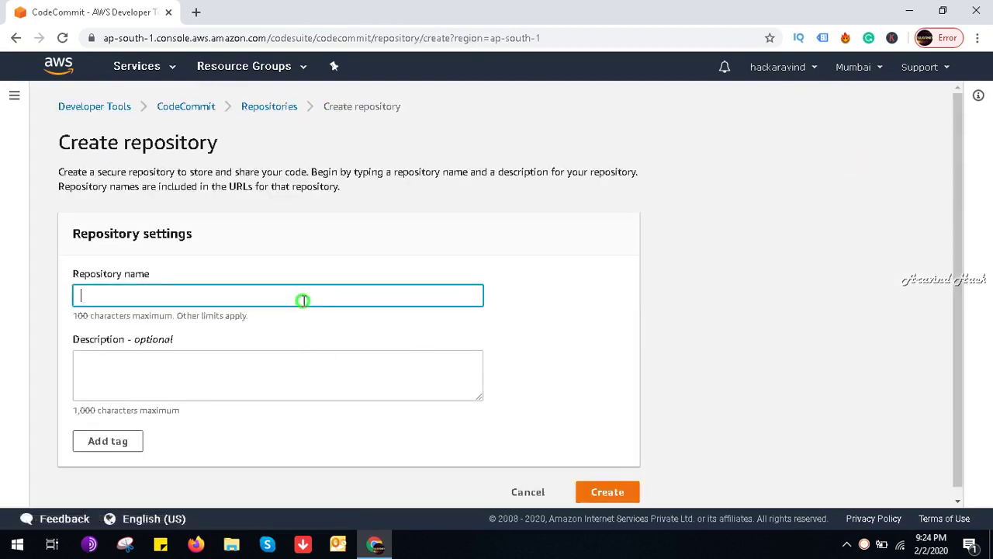
{"action": "key", "text": "Tab"}
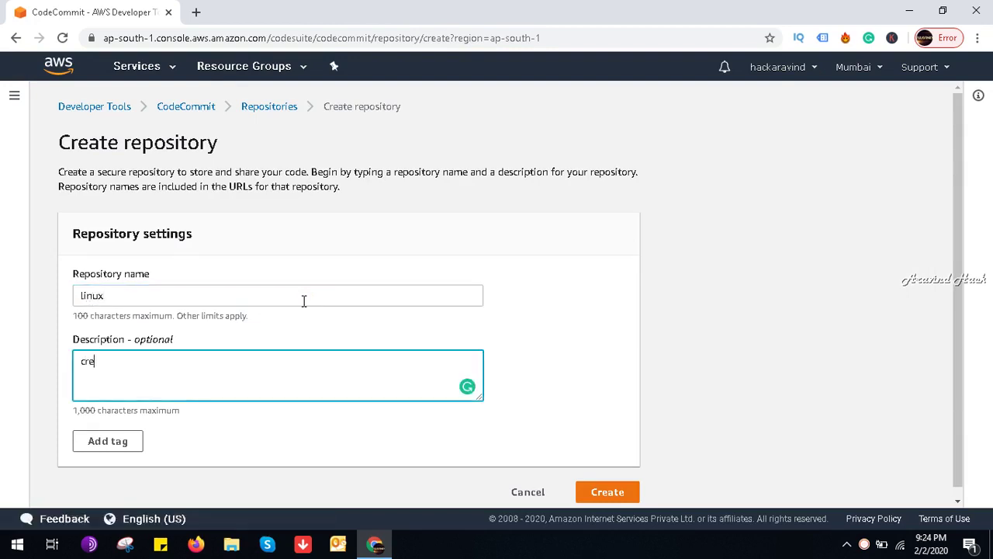
{"action": "type", "text": "create res"}
{"action": "type", "text": "nux server"}
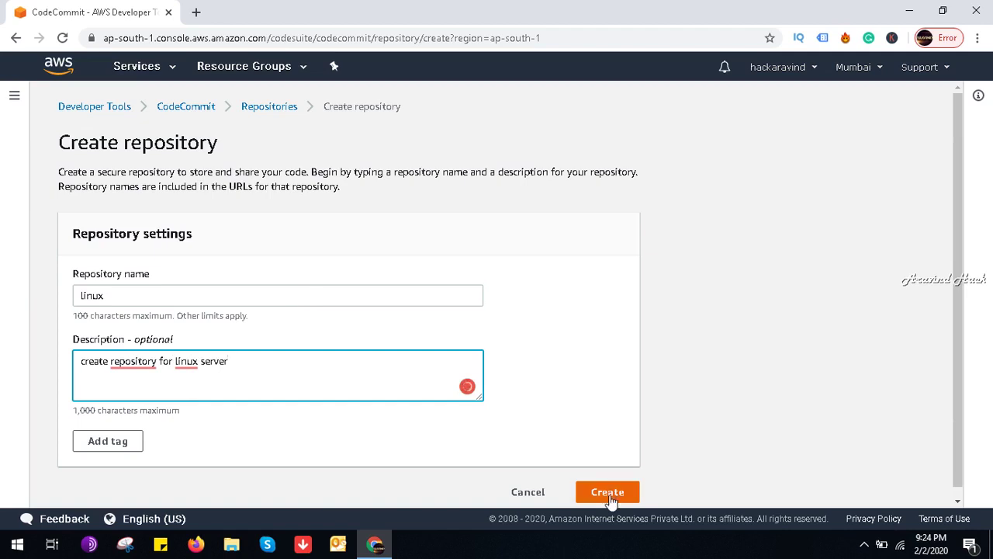
{"action": "left_click", "coordinate": [608, 493]}
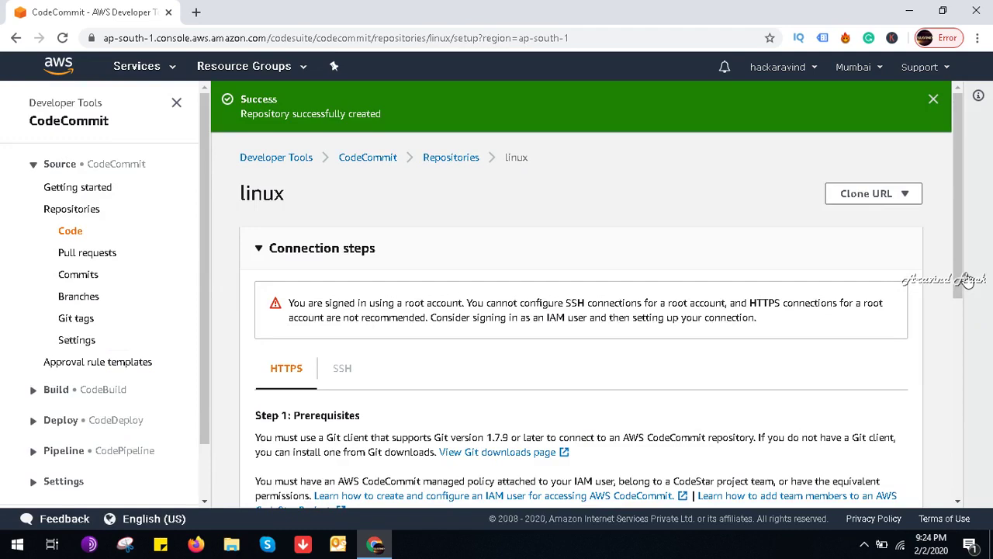
Step: Copy the linux repository's HTTPS clone URL and open it in a new tab
{"action": "left_click_drag", "start_coordinate": [966, 277], "coordinate": [960, 339]}
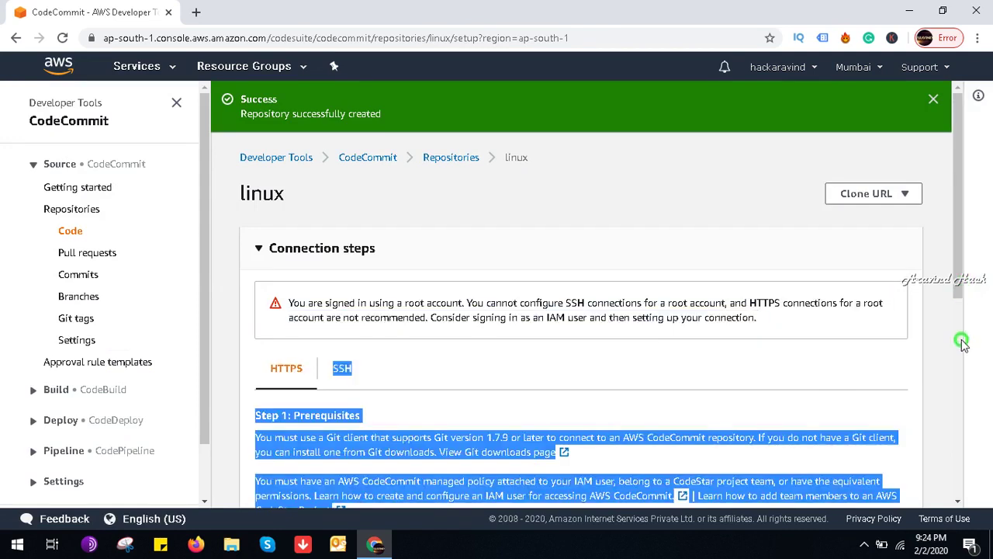
{"action": "left_click", "coordinate": [883, 195]}
{"action": "left_click", "coordinate": [888, 218]}
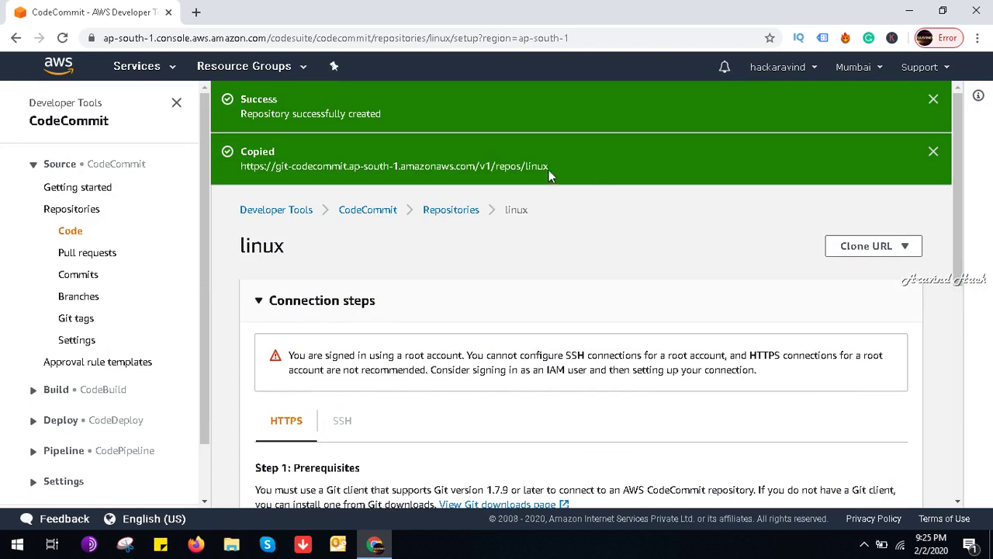
{"action": "triple_click", "coordinate": [522, 168]}
{"action": "right_click", "coordinate": [522, 169]}
{"action": "left_click", "coordinate": [567, 194]}
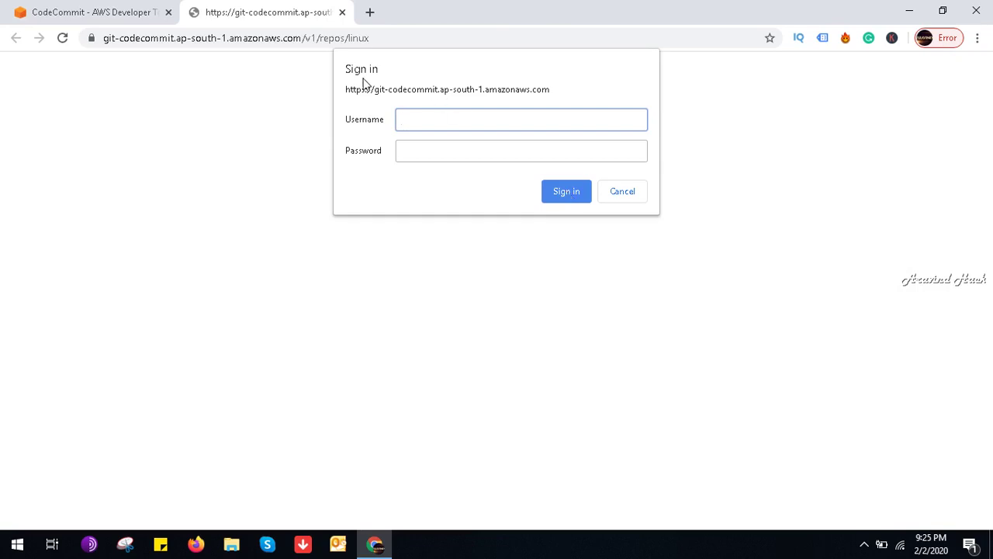
{"action": "left_click", "coordinate": [124, 6]}
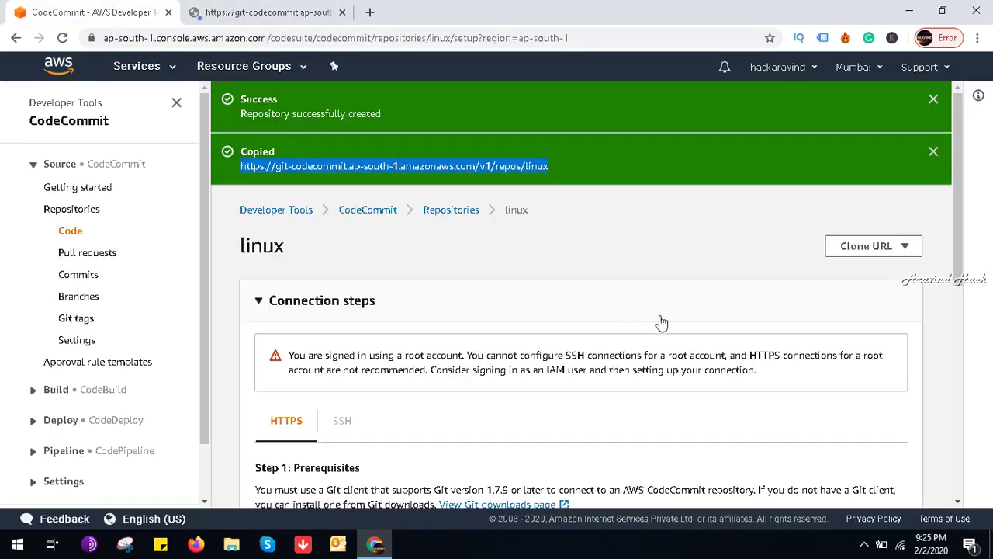
Step: Choose Add file > Create file in the linux repository
{"action": "left_click_drag", "start_coordinate": [955, 232], "coordinate": [990, 473]}
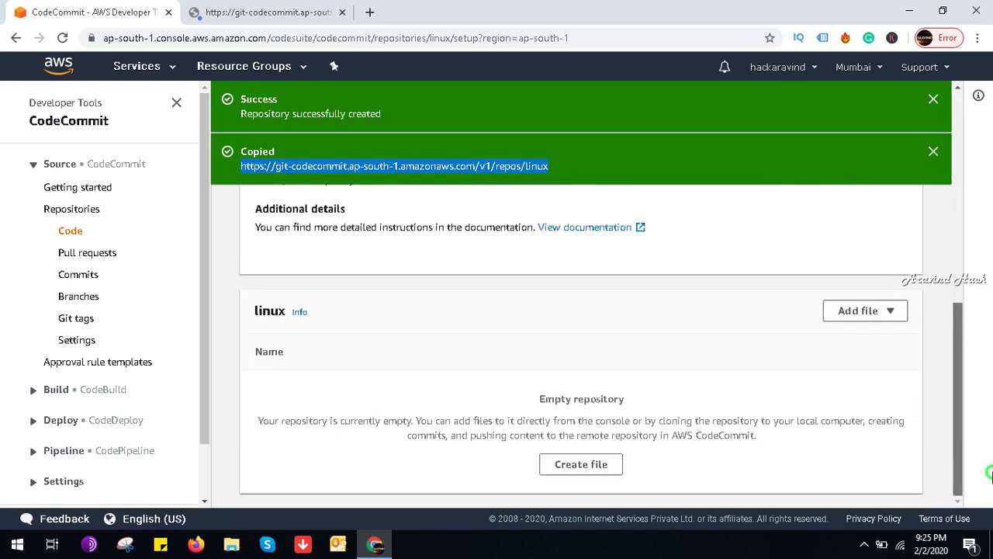
{"action": "left_click", "coordinate": [869, 312]}
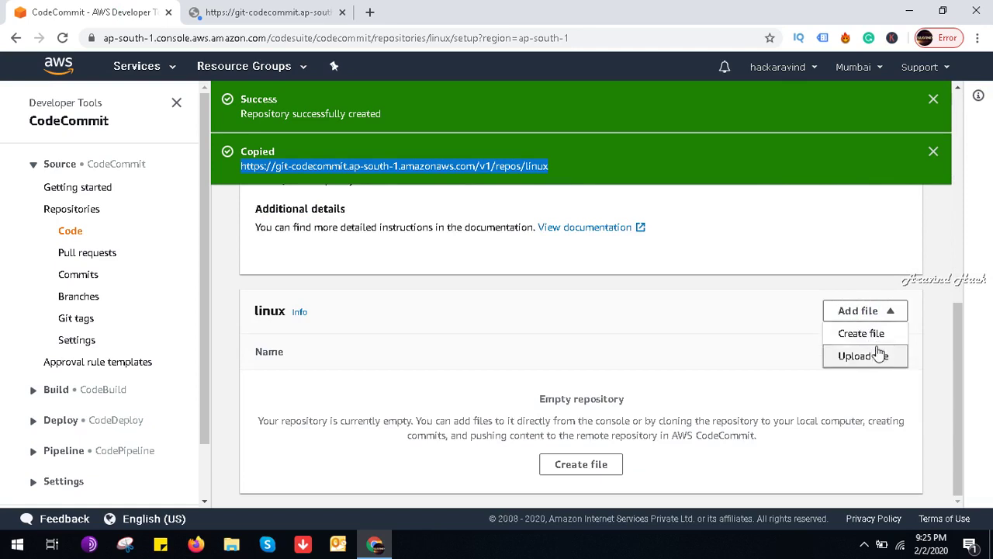
{"action": "left_click", "coordinate": [872, 335]}
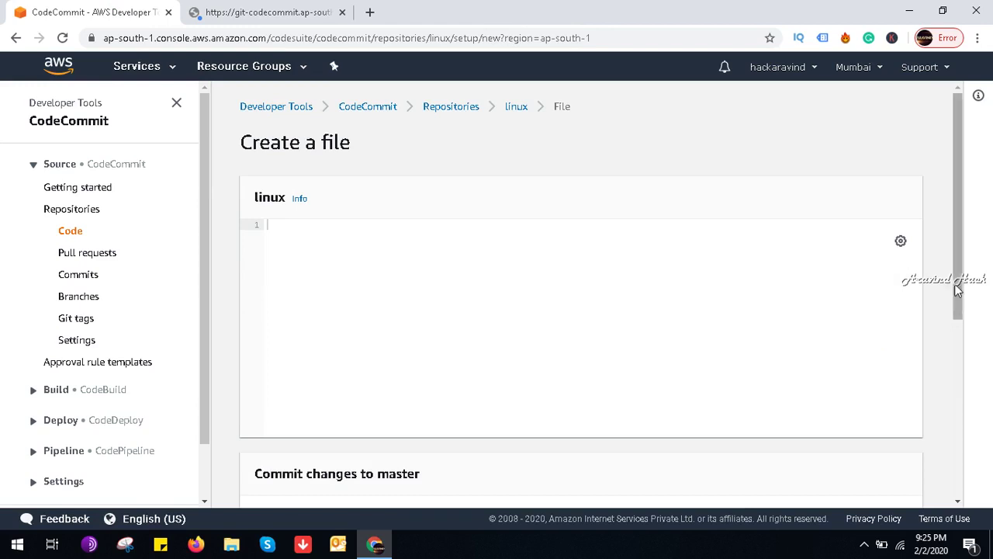
{"action": "left_click_drag", "start_coordinate": [955, 277], "coordinate": [959, 246]}
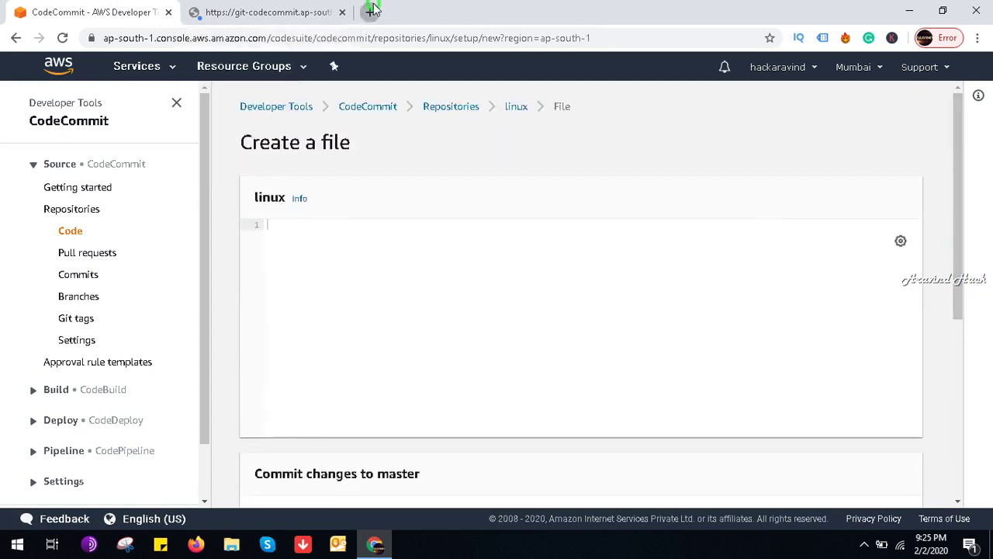
Step: Search the web for 'github theharvester' and open the laramies/theHarvester repository
{"action": "left_click", "coordinate": [371, 11]}
{"action": "type", "text": "github"}
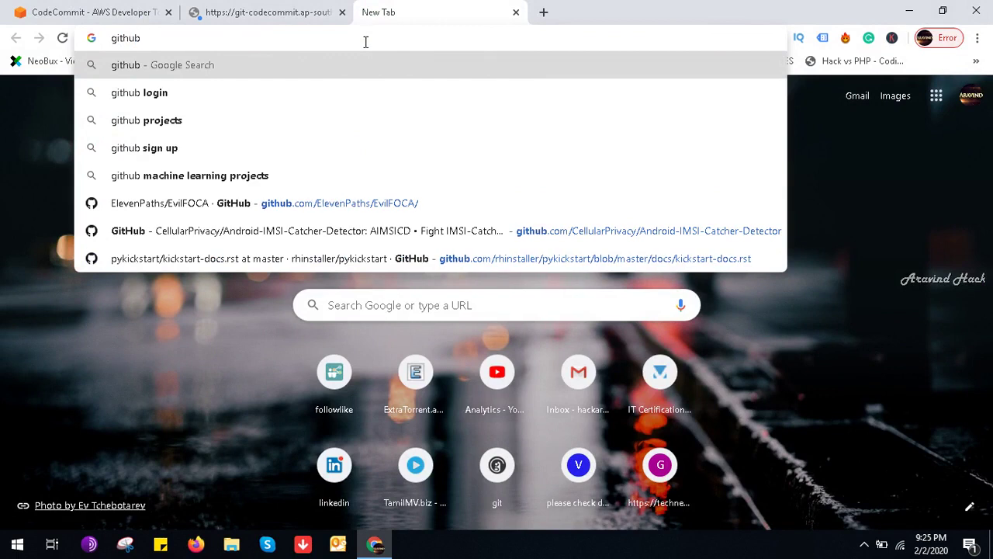
{"action": "type", "text": " thehar"}
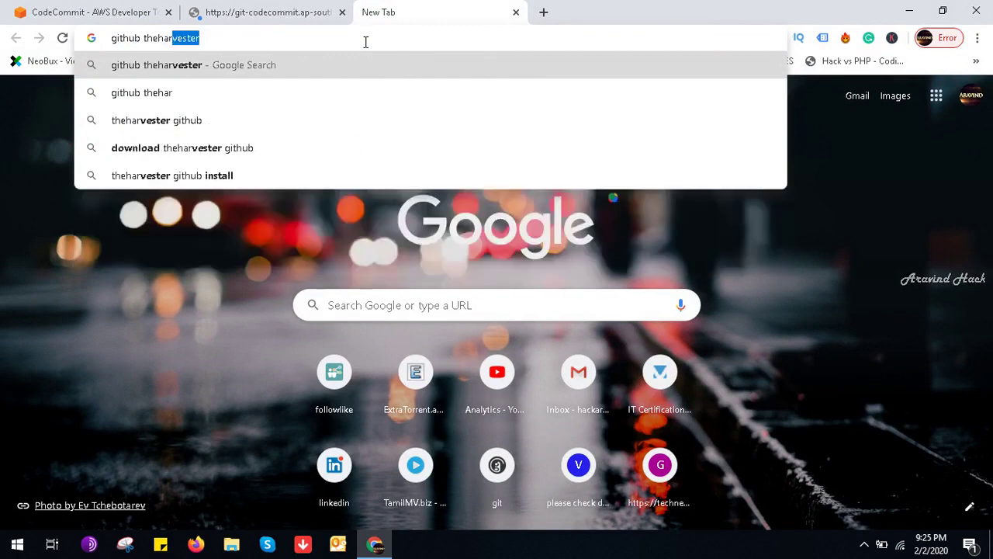
{"action": "key", "text": "BackSpace"}
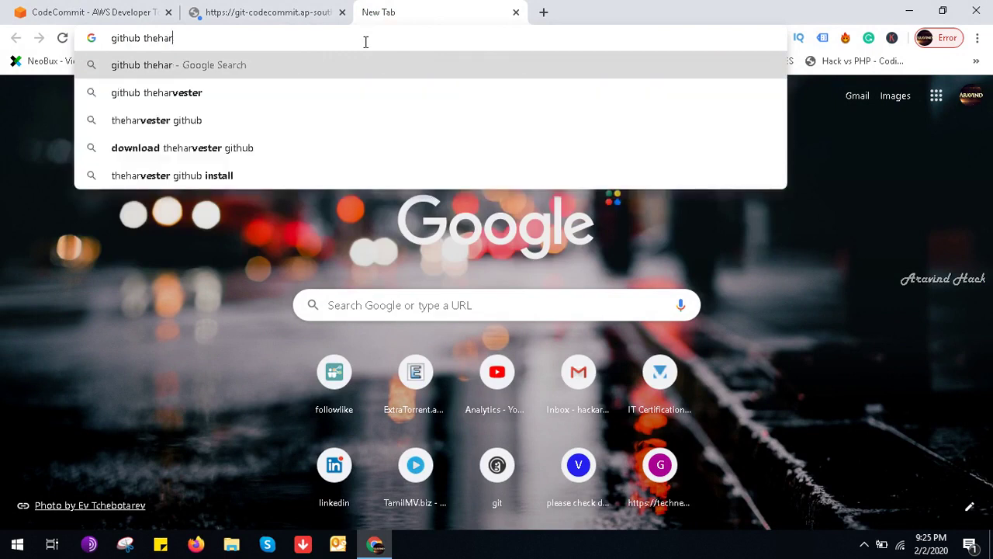
{"action": "key", "text": "Down"}
{"action": "key", "text": "Return"}
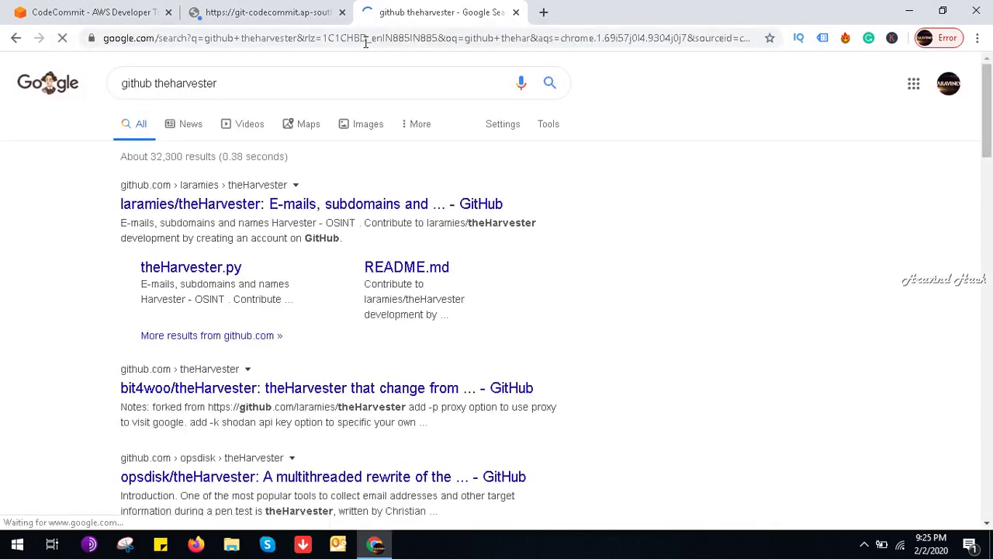
{"action": "left_click", "coordinate": [347, 204]}
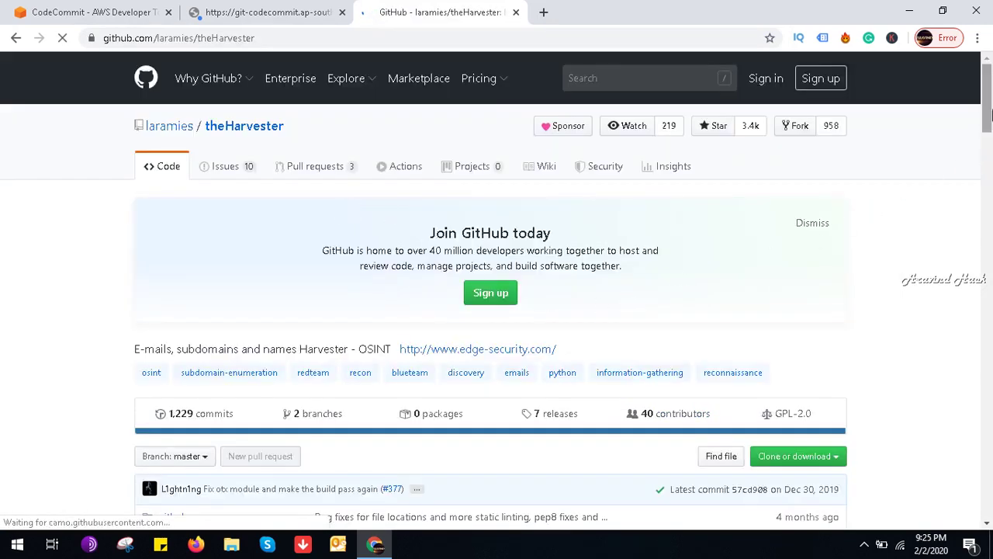
{"action": "left_click_drag", "start_coordinate": [991, 113], "coordinate": [976, 168]}
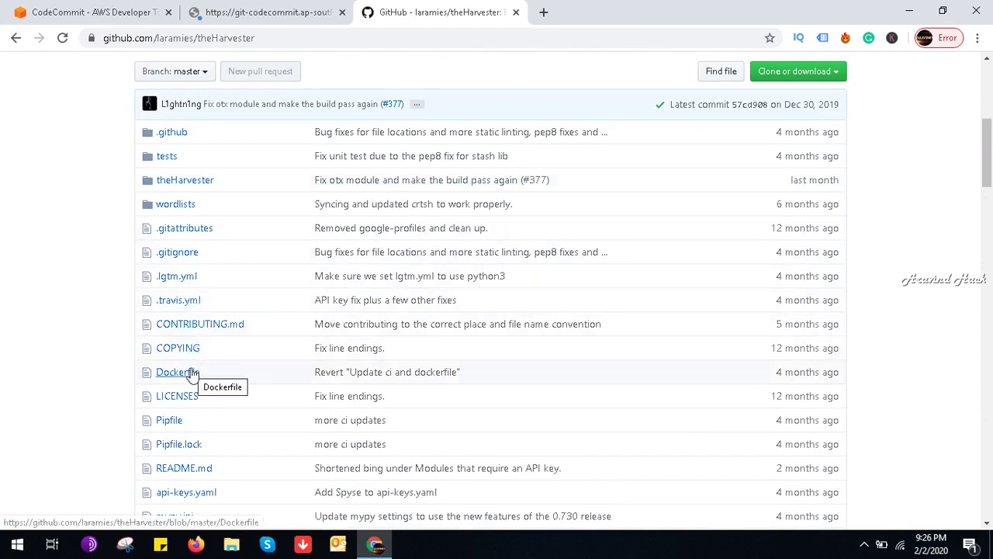
Step: Copy theHarvester's HTTPS clone URL and return to the CodeCommit create-file page
{"action": "left_click", "coordinate": [810, 78]}
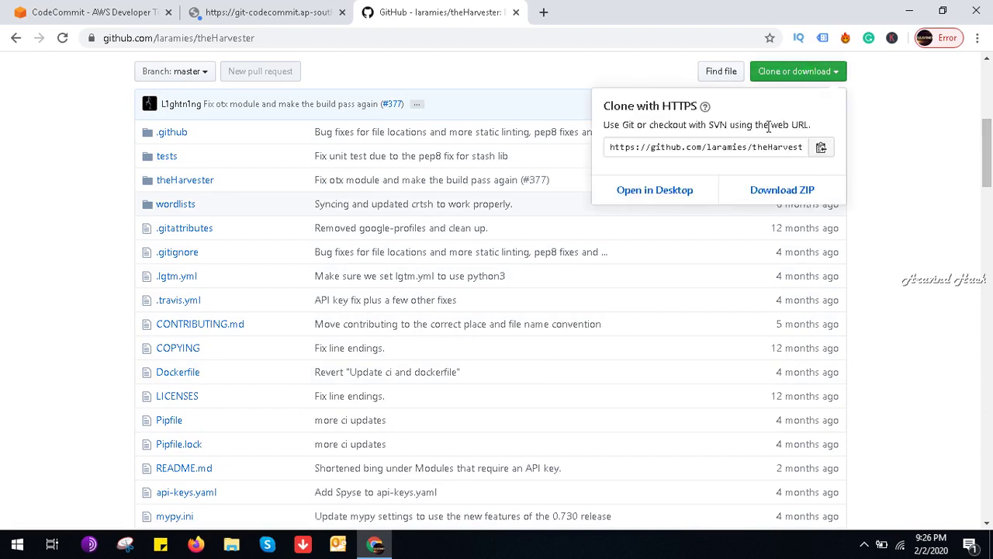
{"action": "left_click", "coordinate": [749, 152]}
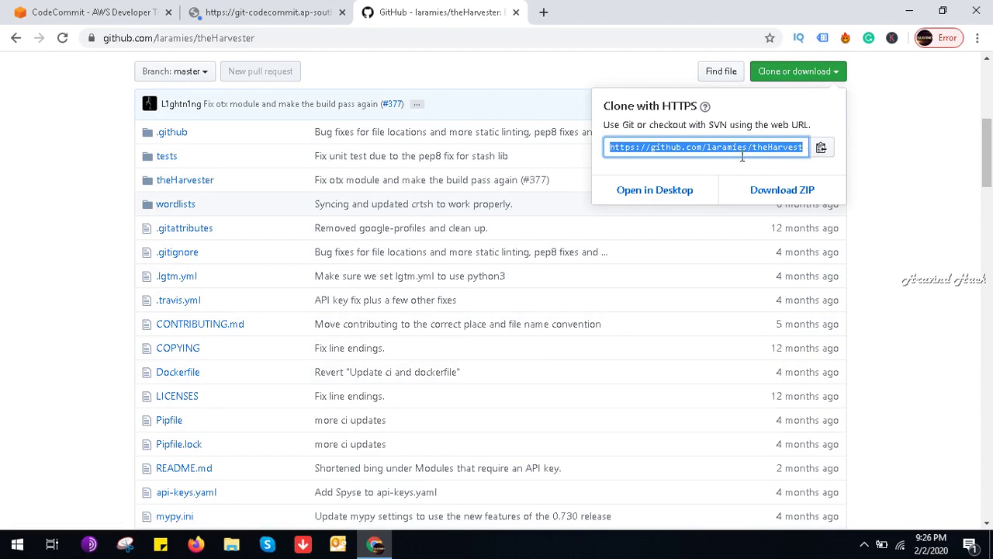
{"action": "right_click", "coordinate": [742, 156]}
{"action": "left_click", "coordinate": [747, 166]}
{"action": "left_click", "coordinate": [258, 12]}
{"action": "left_click", "coordinate": [74, 9]}
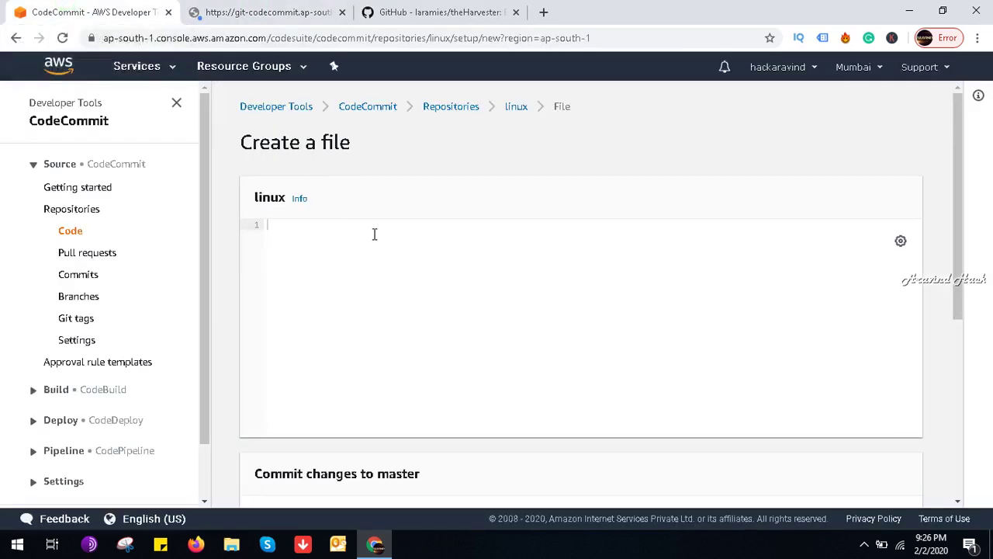
Step: Switch the file editor to a dark theme and paste the theHarvester clone URL on line 1
{"action": "left_click", "coordinate": [900, 242]}
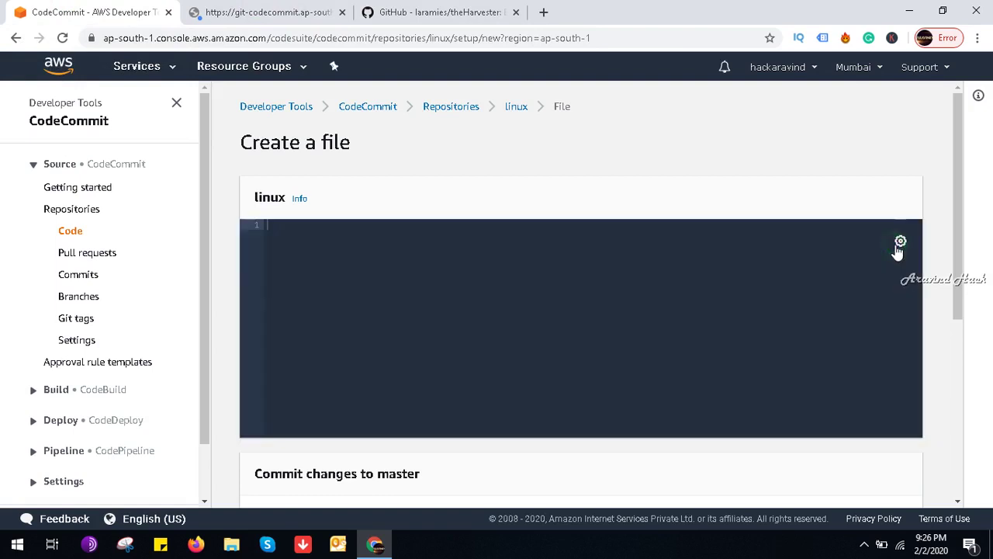
{"action": "left_click", "coordinate": [616, 244]}
{"action": "key", "text": "ctrl+v"}
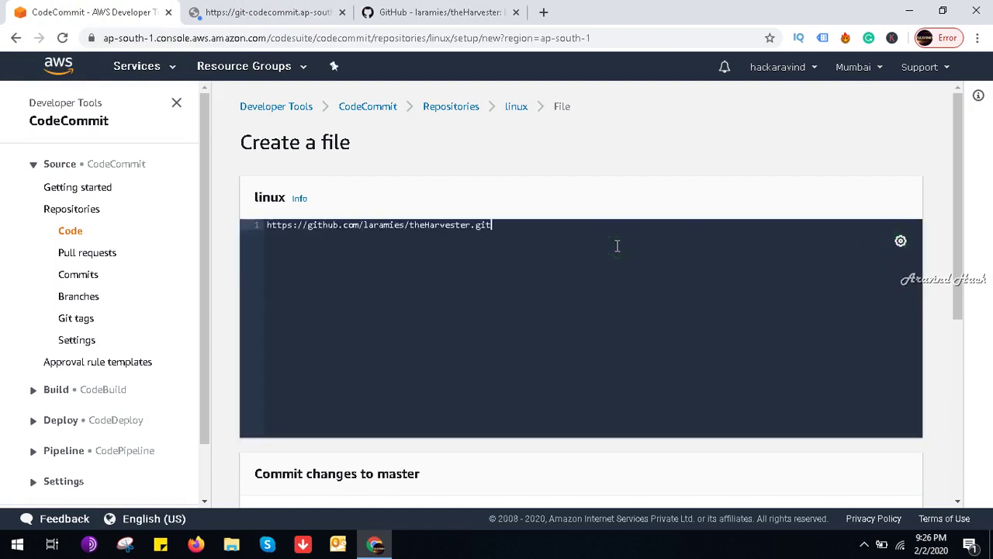
{"action": "left_click", "coordinate": [960, 266]}
{"action": "left_click_drag", "start_coordinate": [960, 266], "coordinate": [967, 383]}
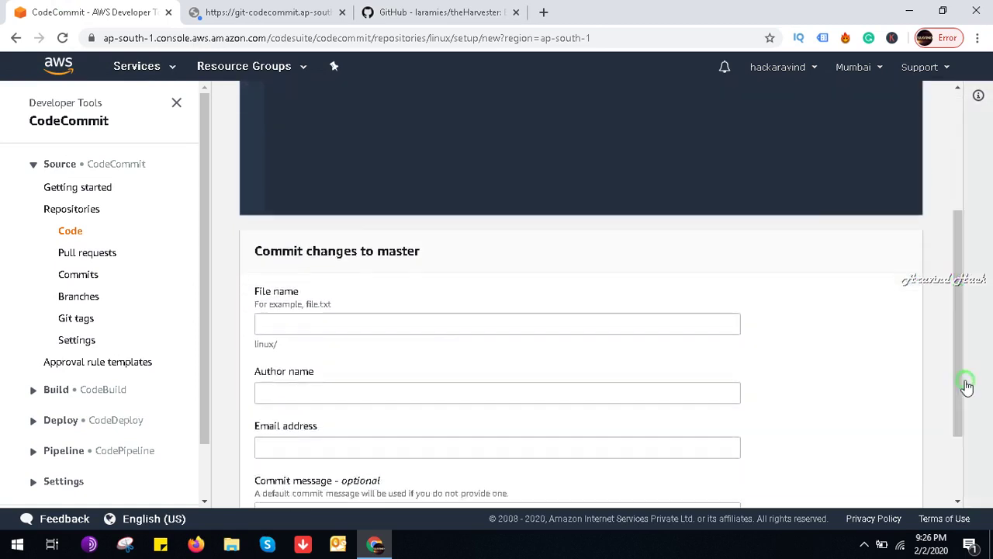
{"action": "left_click", "coordinate": [333, 322]}
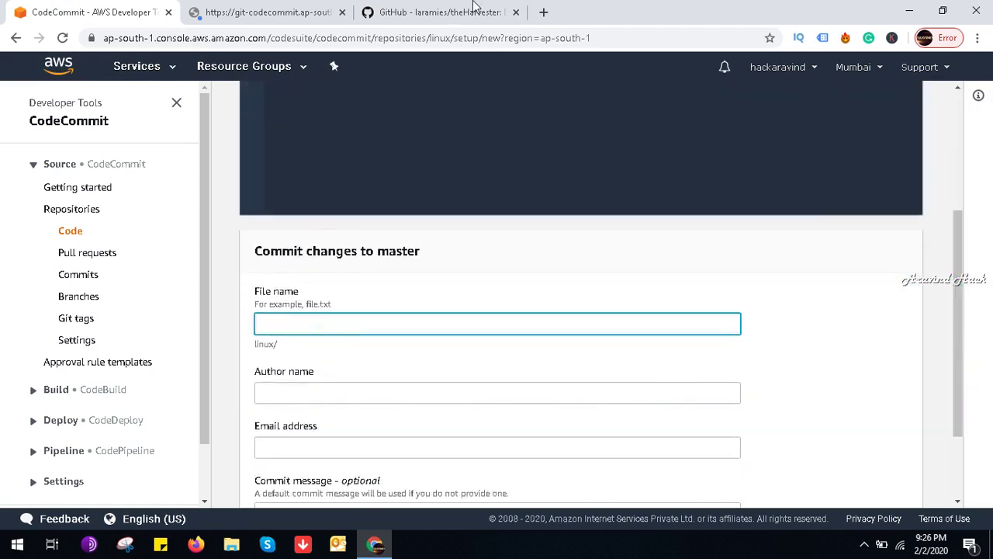
{"action": "left_click", "coordinate": [475, 9]}
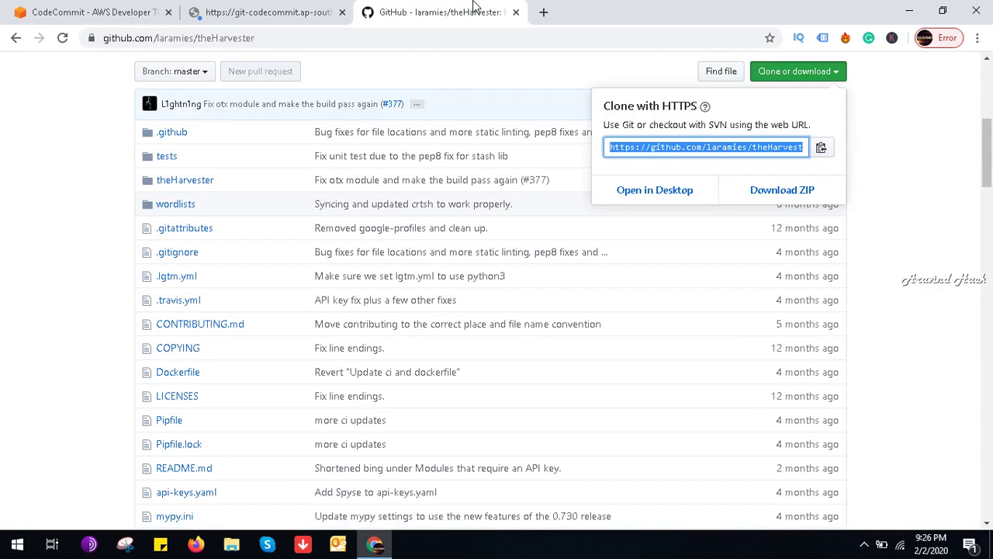
Step: Browse theHarvester's tests and theHarvester folders, ending on the __main__.py file
{"action": "left_click", "coordinate": [188, 305]}
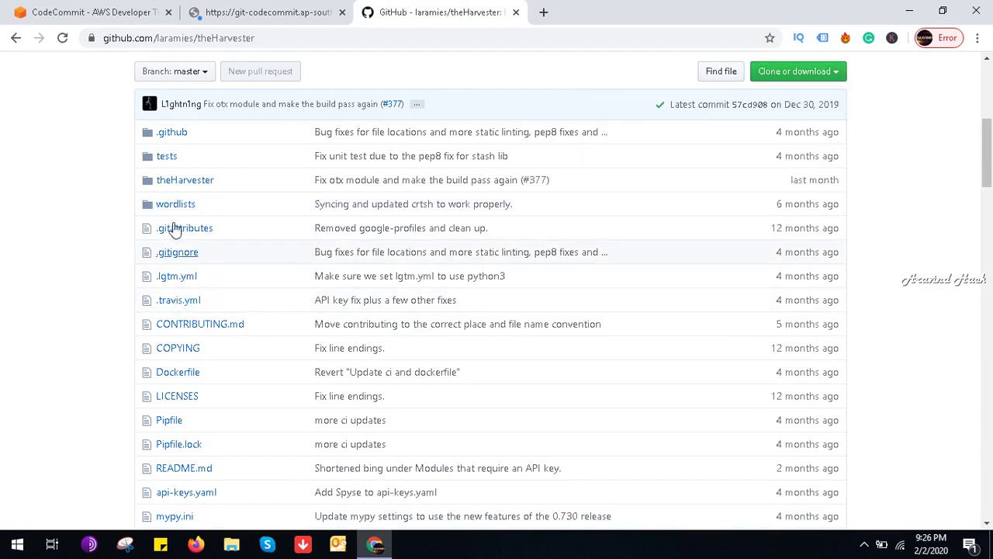
{"action": "left_click", "coordinate": [167, 157]}
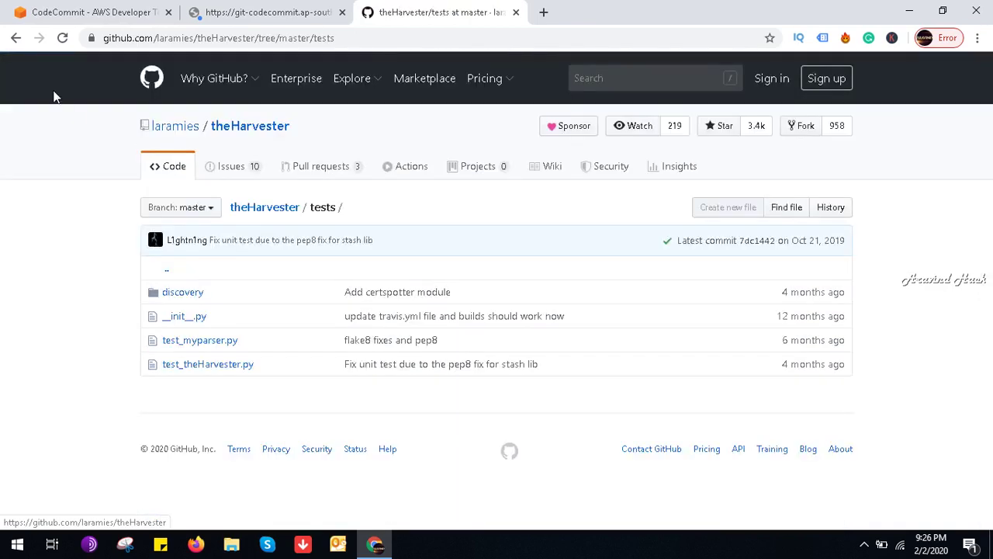
{"action": "left_click", "coordinate": [16, 38]}
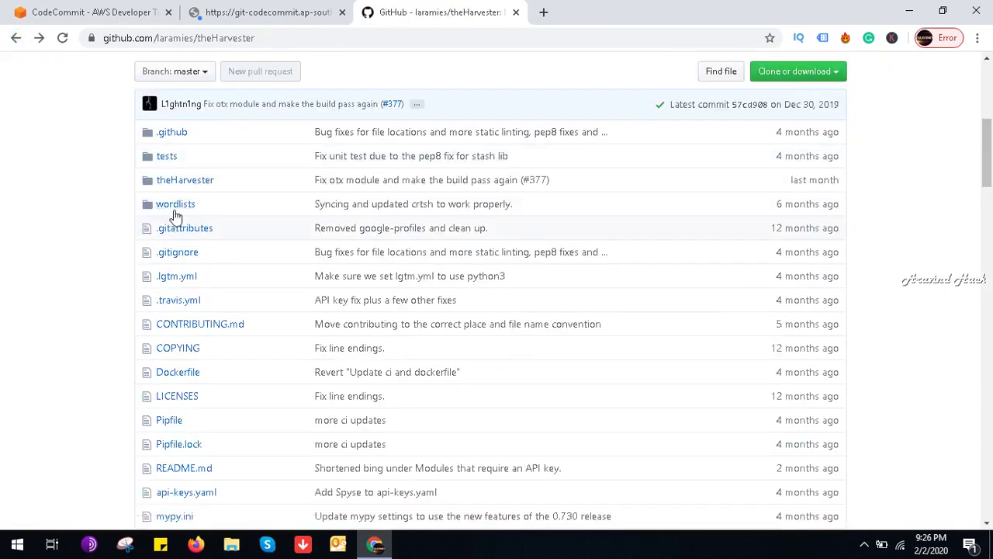
{"action": "left_click", "coordinate": [183, 180]}
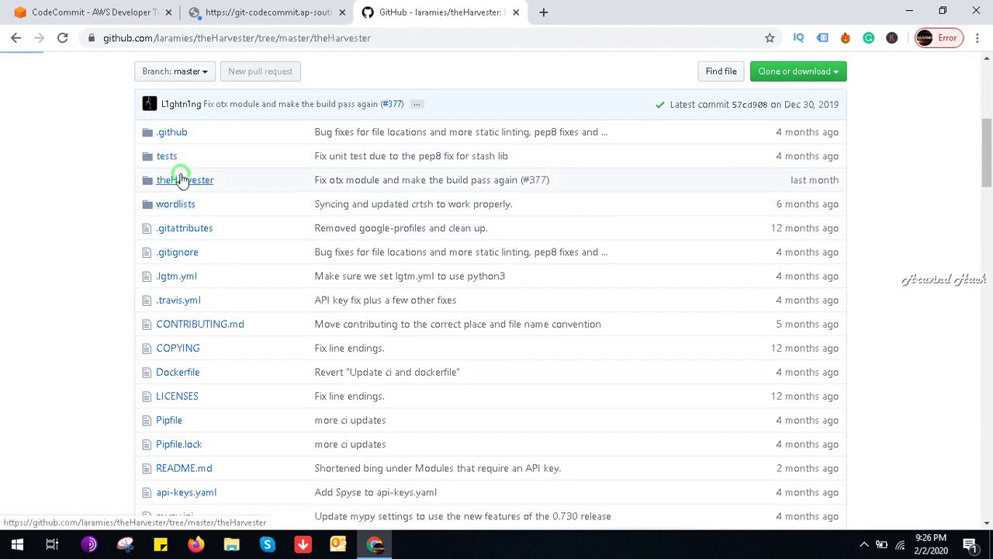
{"action": "left_click", "coordinate": [177, 364]}
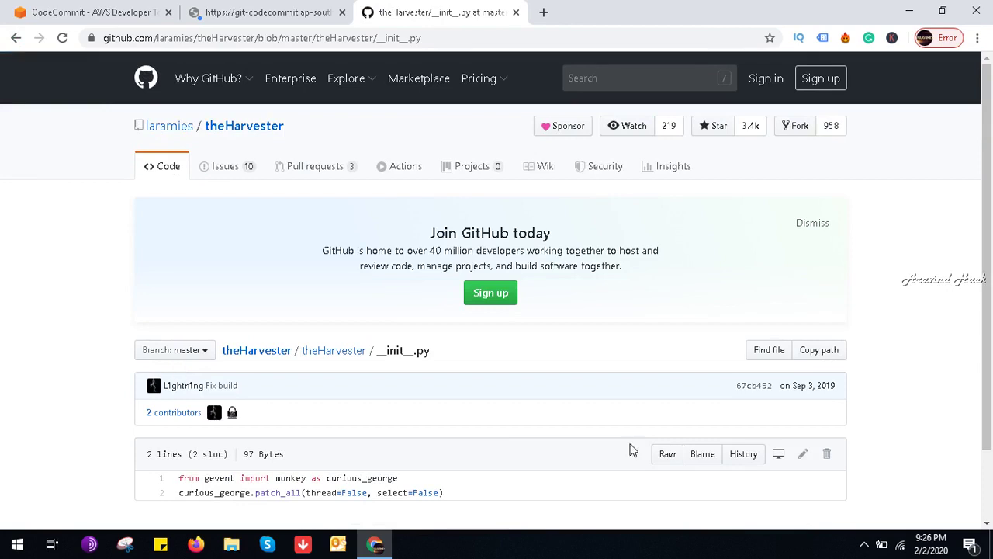
{"action": "left_click_drag", "start_coordinate": [988, 262], "coordinate": [990, 349]}
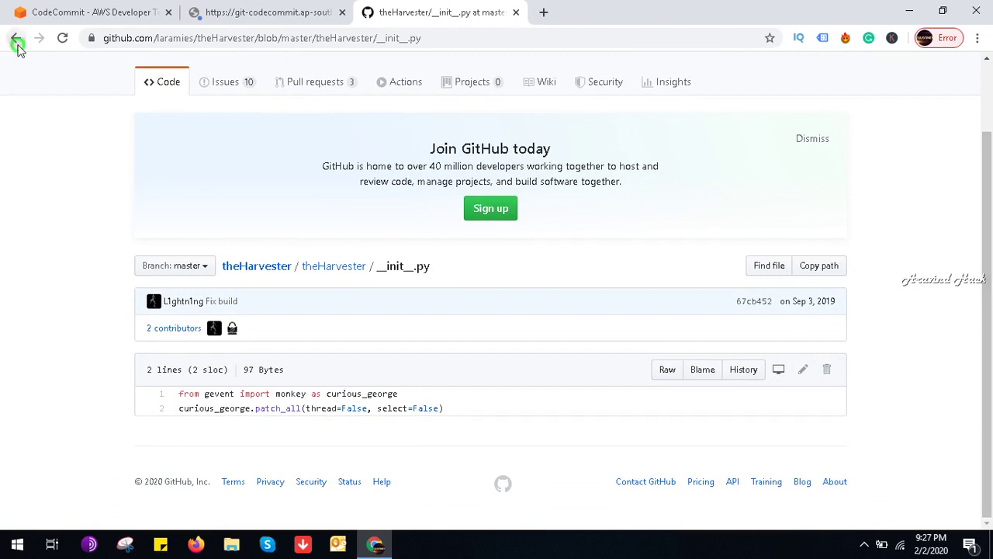
{"action": "left_click", "coordinate": [16, 38]}
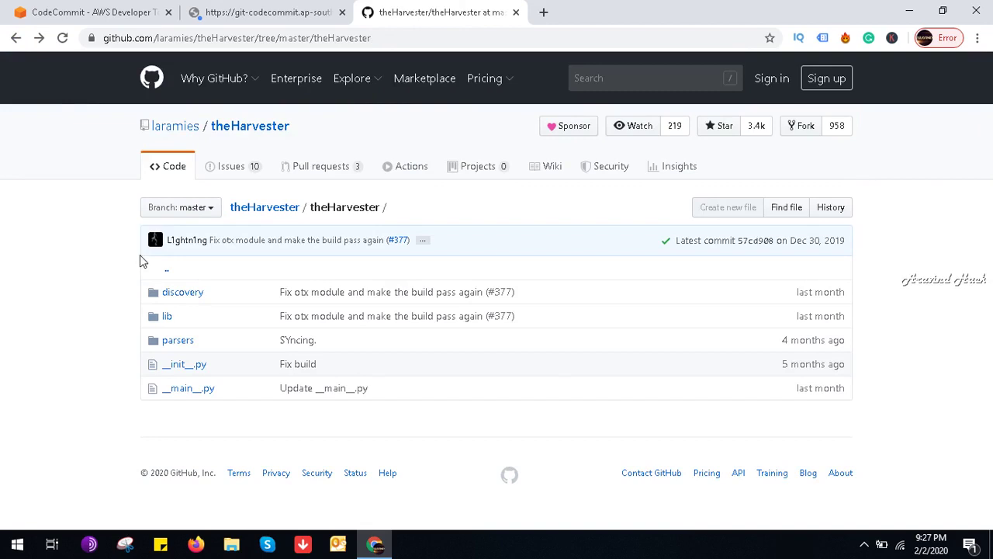
{"action": "left_click", "coordinate": [197, 394]}
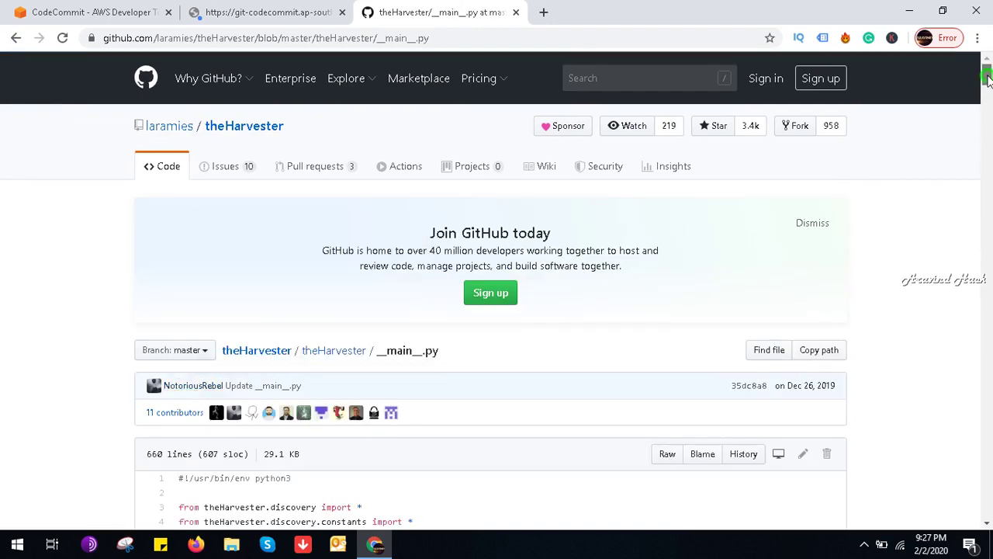
Step: Copy the entire raw source of __main__.py and switch back to the CodeCommit form
{"action": "left_click", "coordinate": [667, 464]}
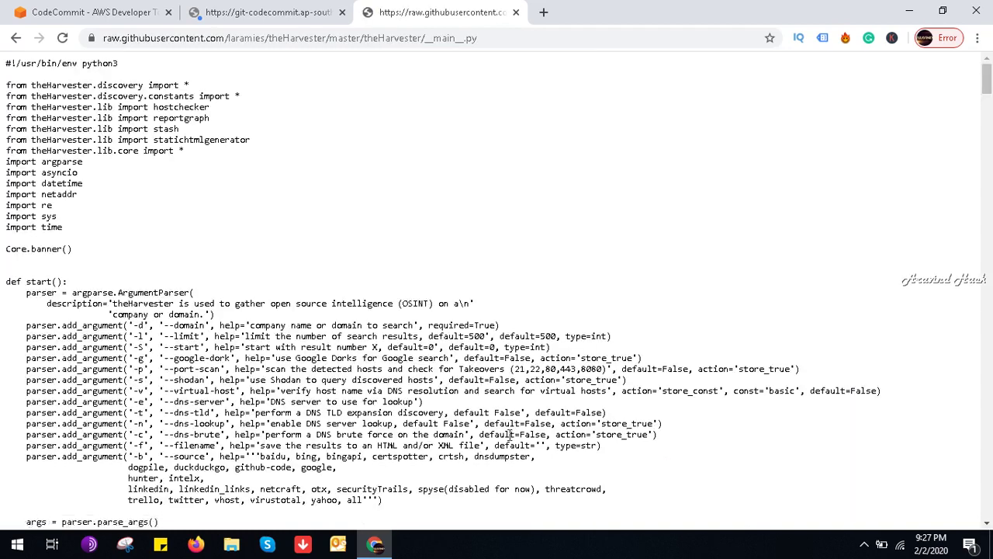
{"action": "key", "text": "ctrl+a"}
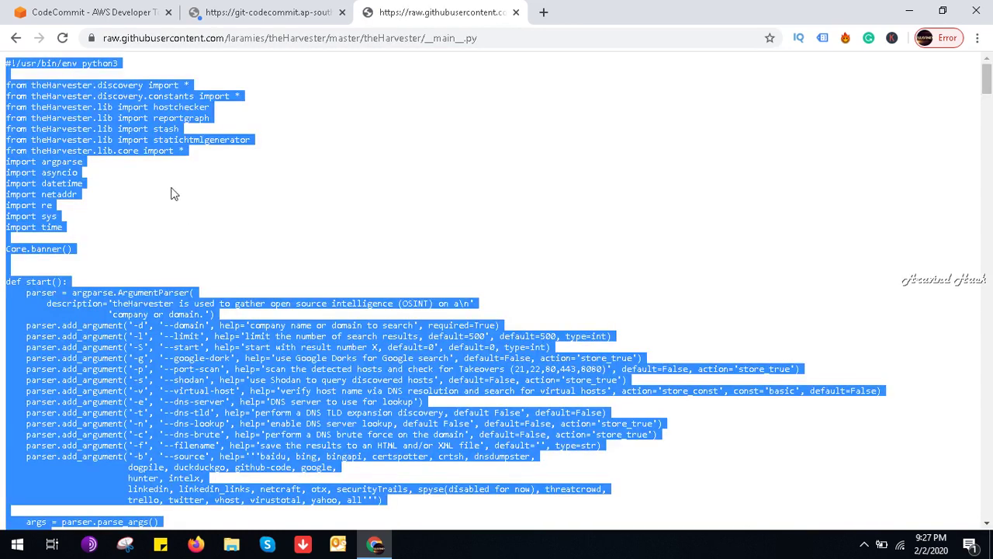
{"action": "right_click", "coordinate": [186, 109]}
{"action": "left_click", "coordinate": [211, 120]}
{"action": "left_click", "coordinate": [264, 8]}
{"action": "left_click", "coordinate": [90, 11]}
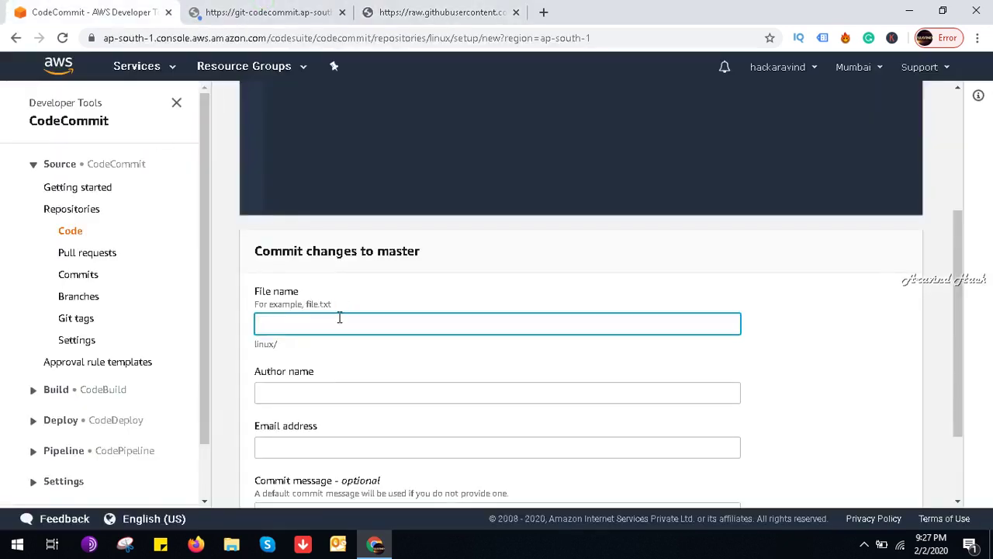
Step: Swap the GitHub URL in the file editor for theHarvester's __main__.py source, then minimise Chrome
{"action": "left_click", "coordinate": [908, 9]}
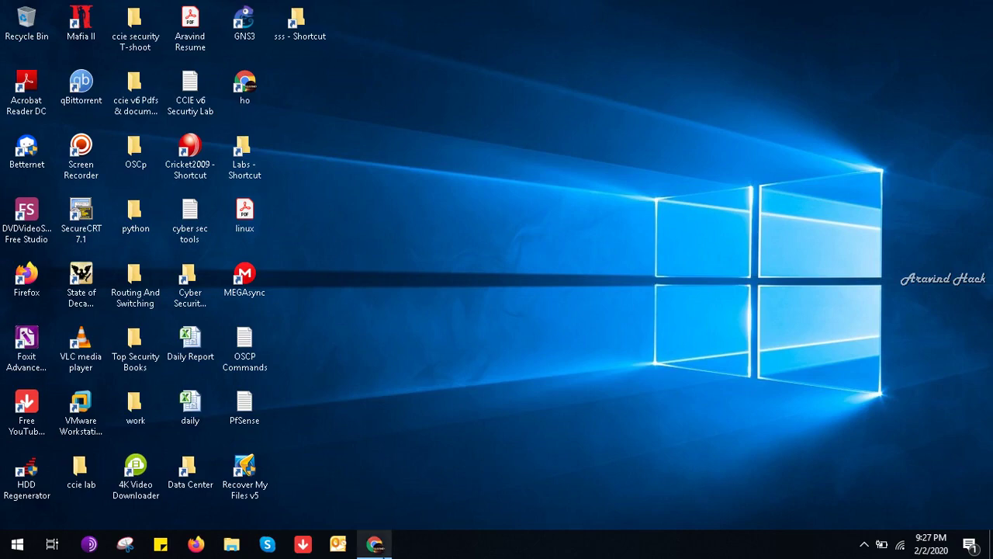
{"action": "left_click", "coordinate": [375, 543]}
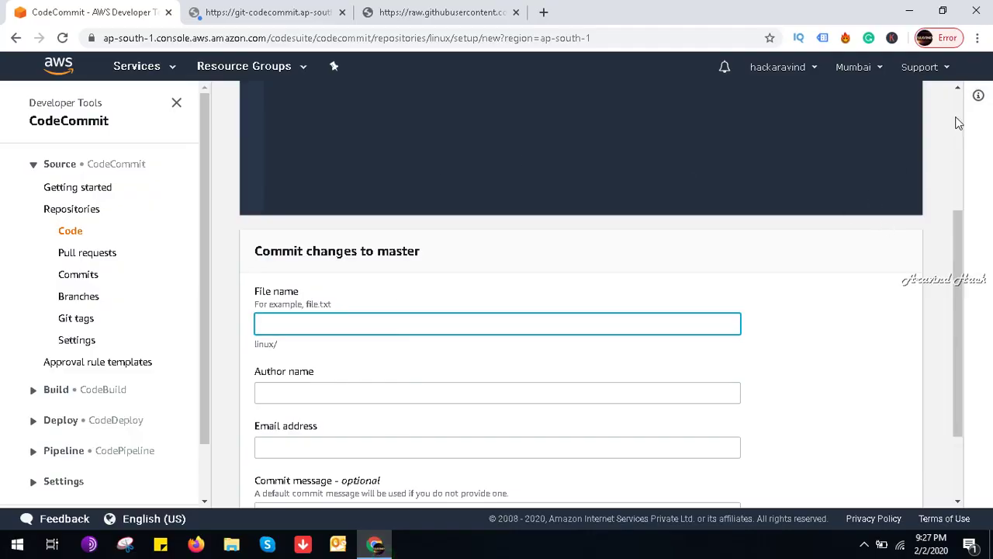
{"action": "scroll", "coordinate": [962, 123], "scroll_direction": "up", "scroll_amount": 3}
{"action": "left_click", "coordinate": [567, 231]}
{"action": "key", "text": "ctrl+a"}
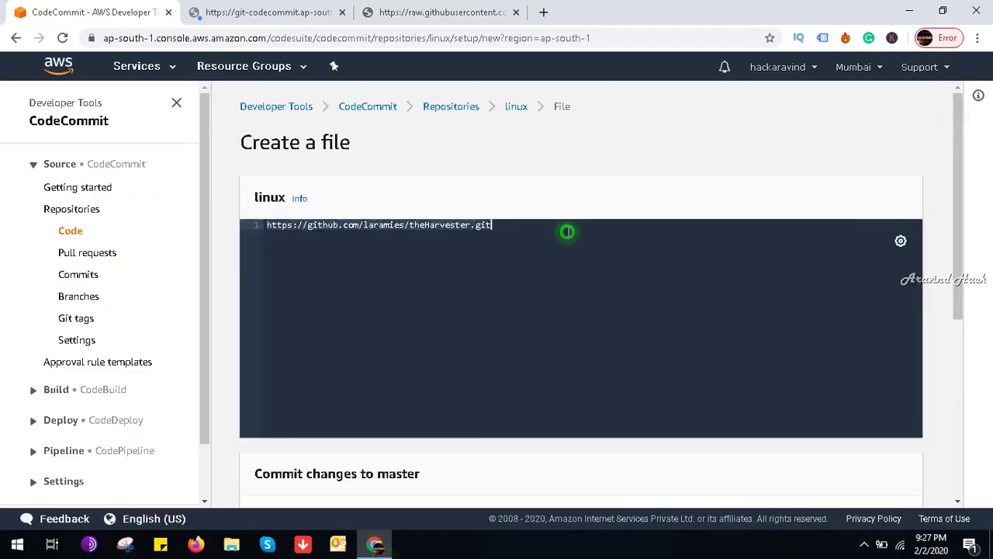
{"action": "key", "text": "BackSpace"}
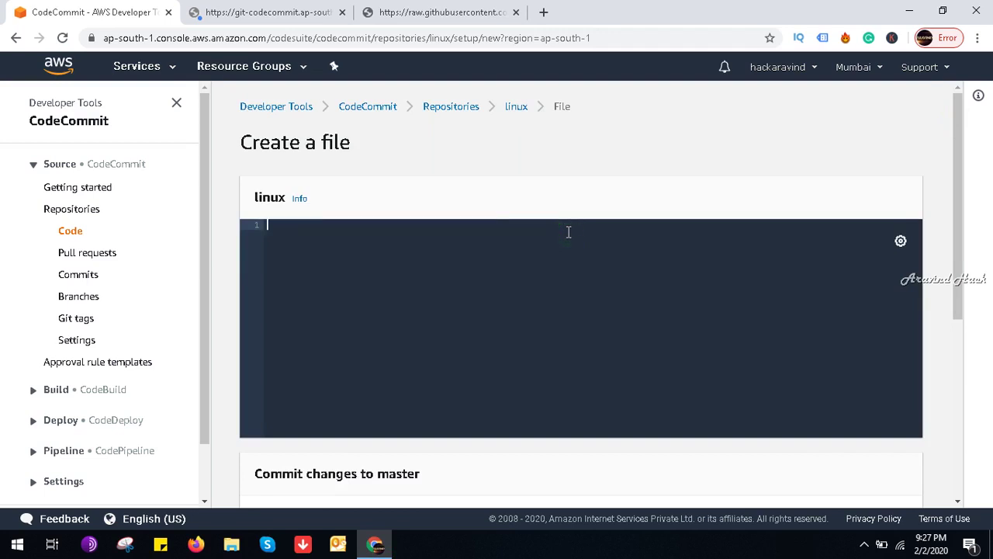
{"action": "key", "text": "ctrl+v"}
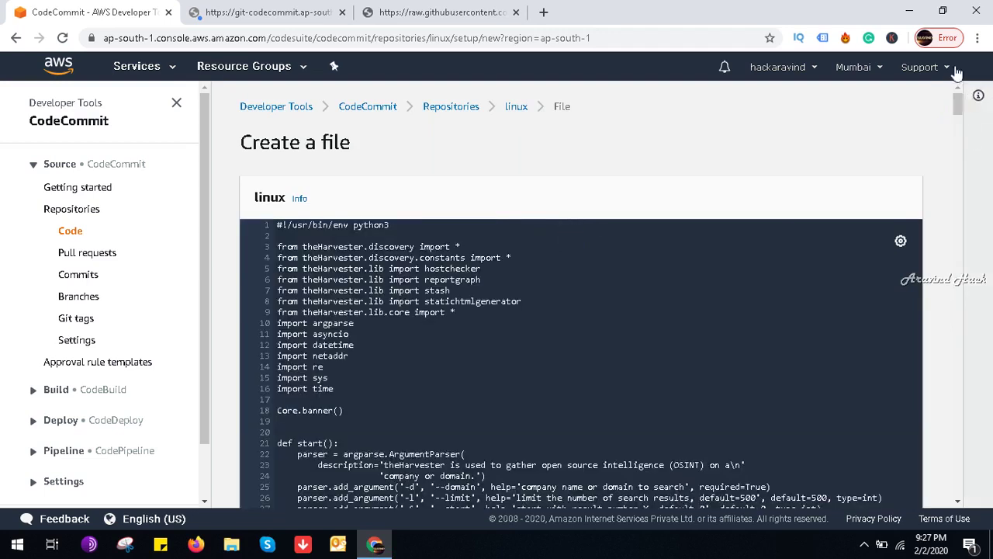
{"action": "left_click", "coordinate": [918, 7]}
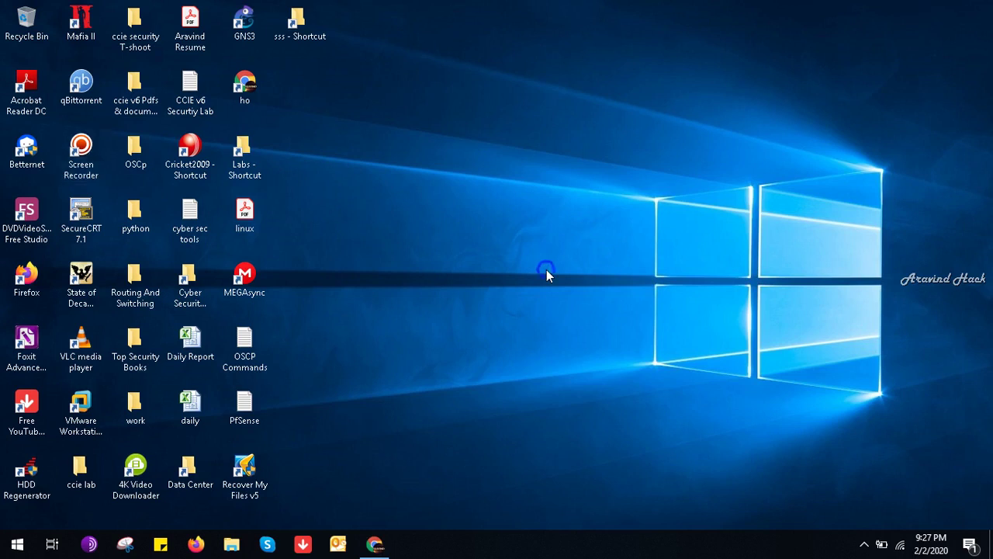
Step: Create a new text document named github on the desktop
{"action": "right_click", "coordinate": [546, 270]}
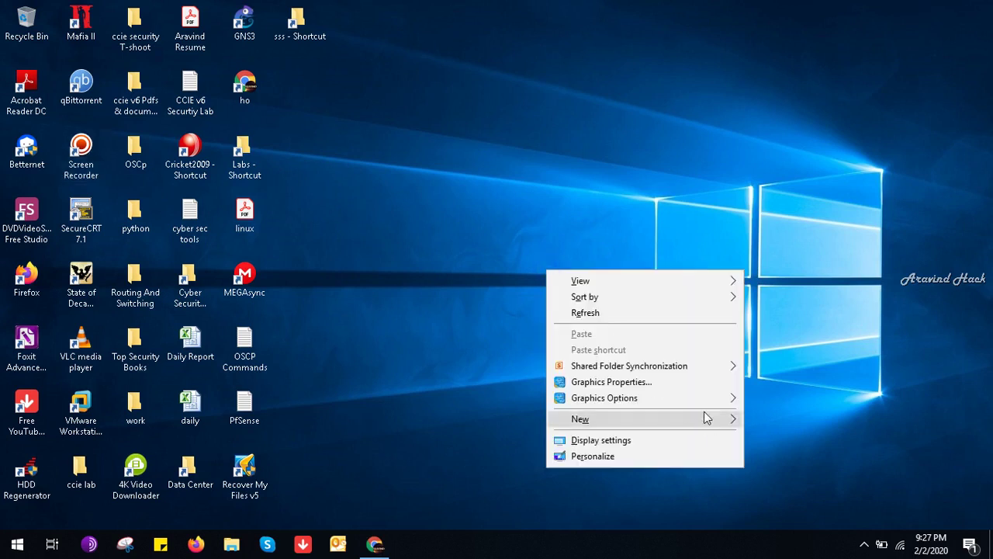
{"action": "mouse_move", "coordinate": [706, 419]}
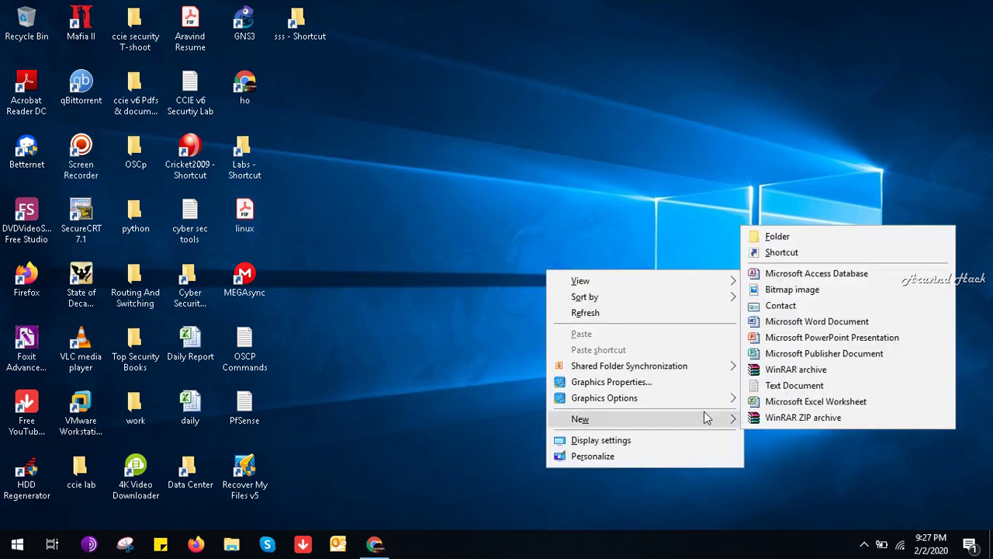
{"action": "left_click", "coordinate": [795, 386]}
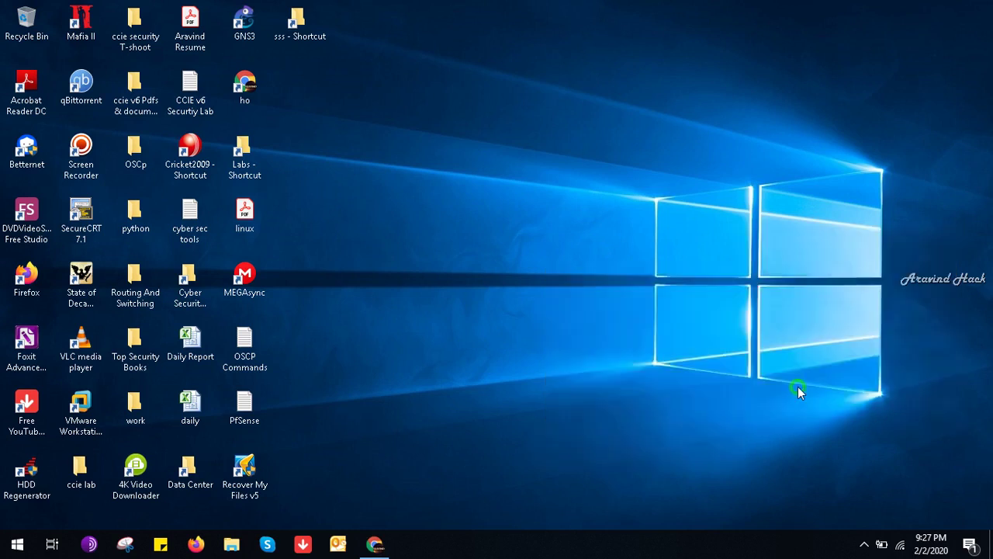
{"action": "type", "text": "github"}
{"action": "key", "text": "Return"}
{"action": "key", "text": "Return"}
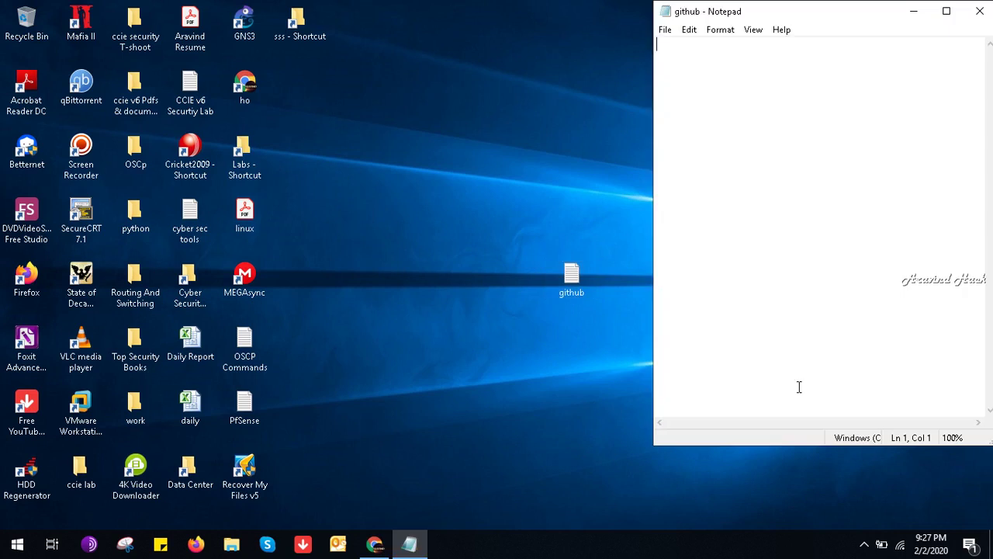
Step: Paste theHarvester script into github, close Notepad and return to Chrome
{"action": "key", "text": "ctrl+v"}
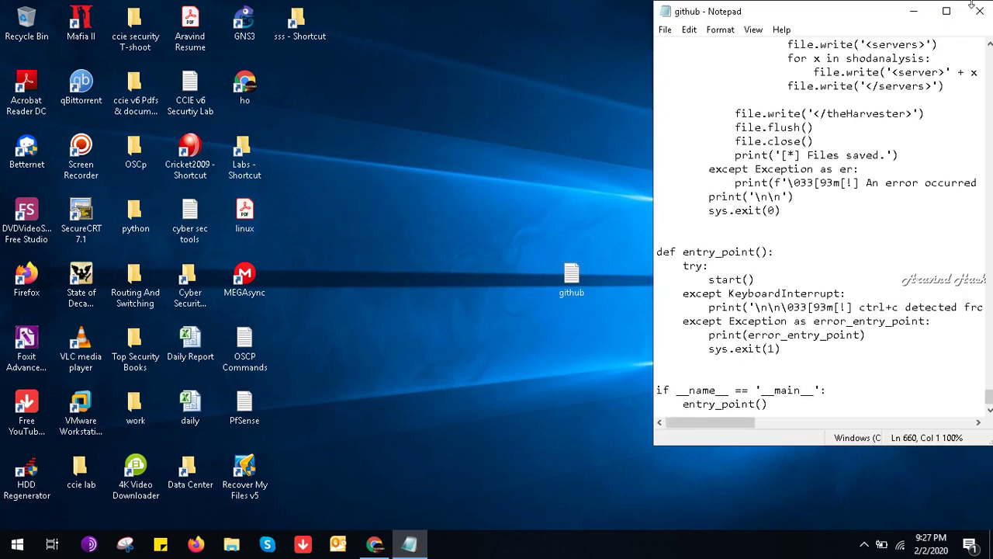
{"action": "left_click", "coordinate": [980, 11]}
{"action": "key", "text": "alt+Tab"}
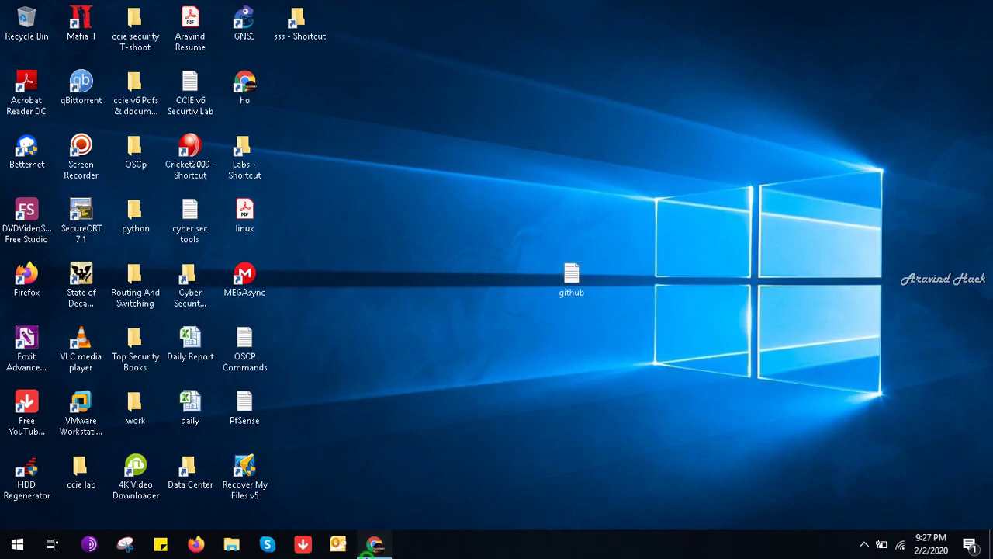
Step: Enter theharvester as the new file's name in the commit form
{"action": "left_click_drag", "start_coordinate": [962, 114], "coordinate": [990, 488]}
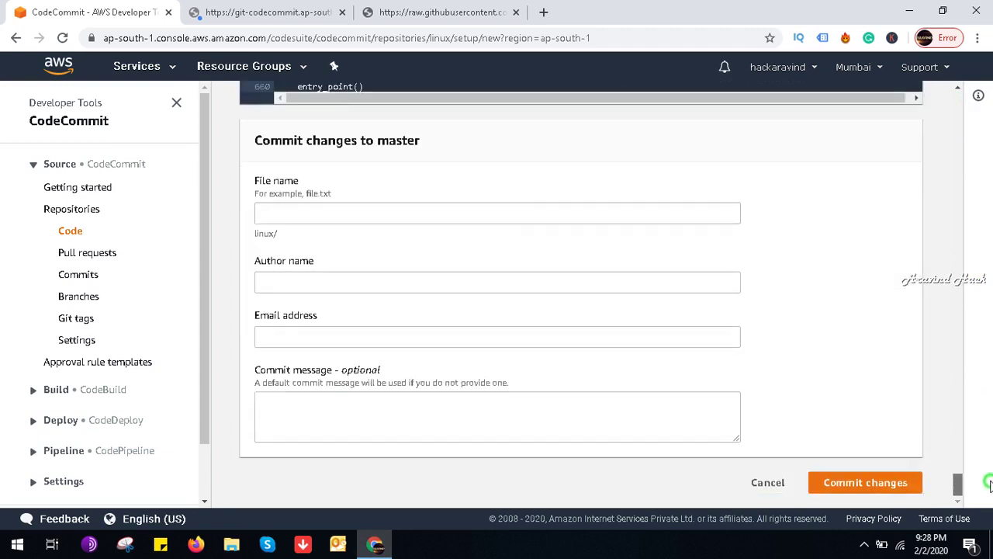
{"action": "left_click", "coordinate": [531, 213]}
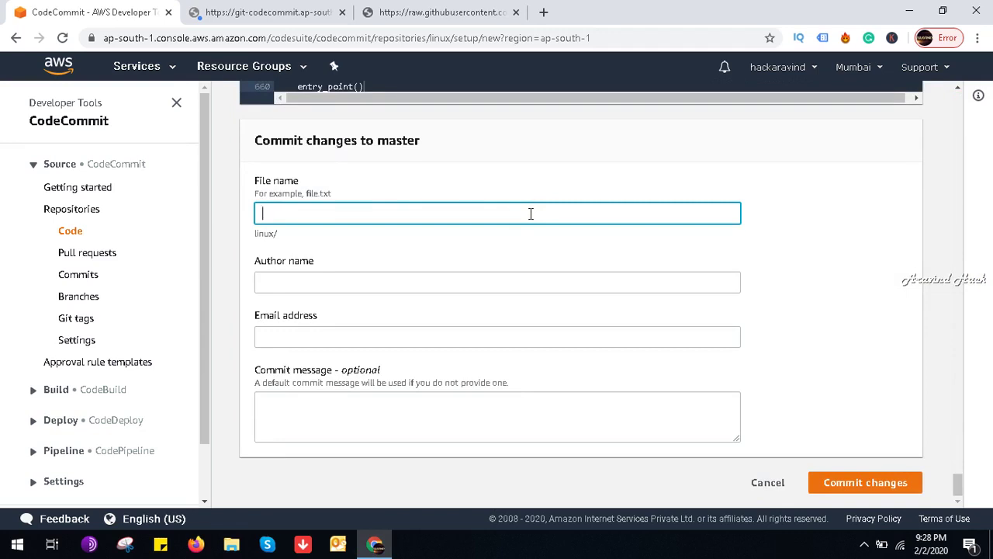
{"action": "type", "text": "theharvester"}
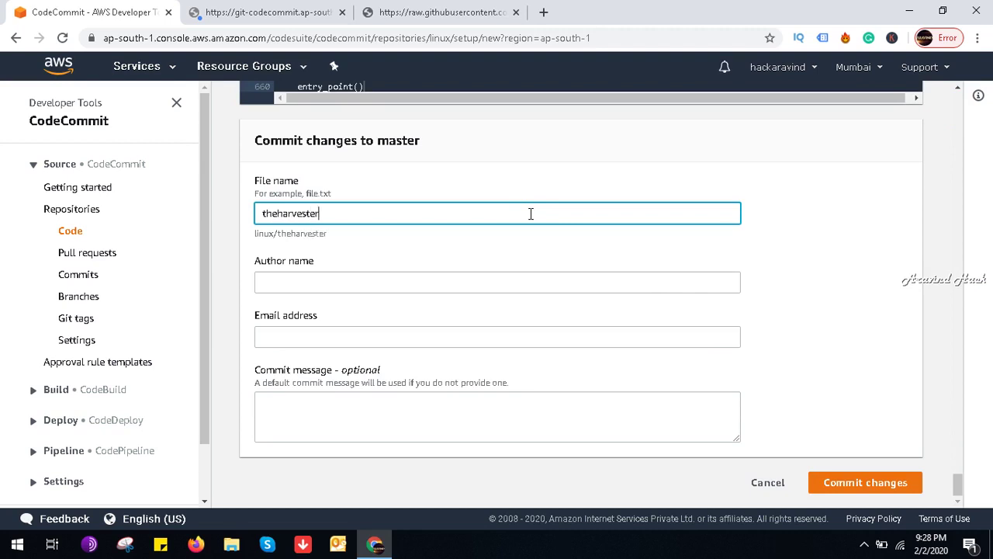
{"action": "key", "text": "ctrl+a"}
Step: Select all the raw theHarvester code, then go back to the __main__.py GitHub page
{"action": "left_click", "coordinate": [458, 10]}
{"action": "key", "text": "ctrl+a"}
{"action": "left_click", "coordinate": [15, 38]}
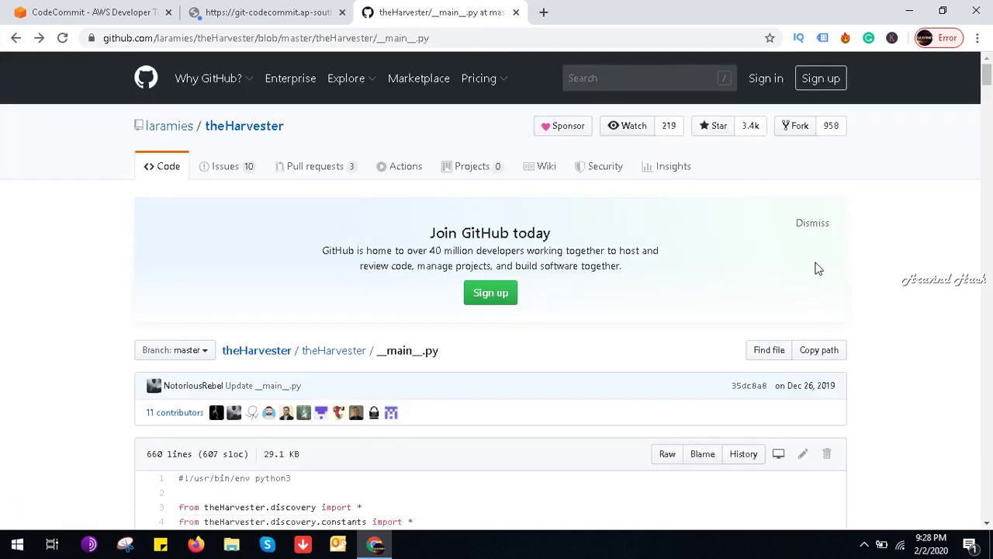
Step: Copy a theHarvester contributor's name from their GitHub profile card
{"action": "mouse_move", "coordinate": [215, 422]}
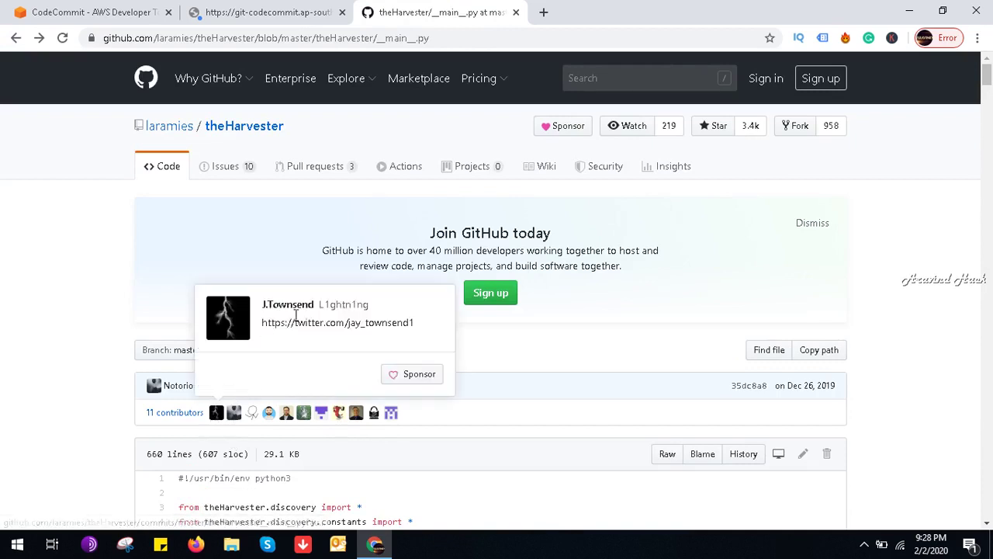
{"action": "left_click_drag", "start_coordinate": [316, 303], "coordinate": [264, 308]}
{"action": "right_click", "coordinate": [264, 308]}
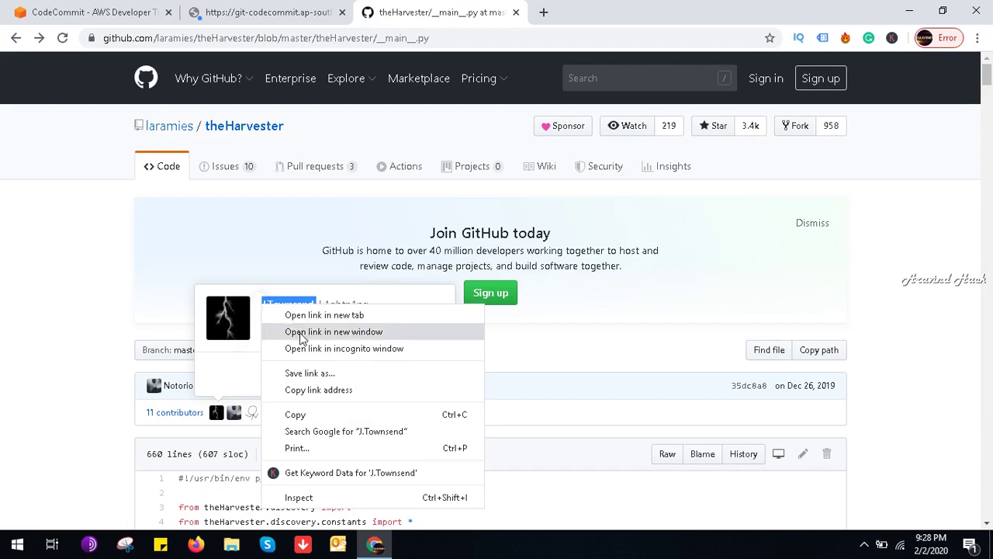
{"action": "left_click", "coordinate": [295, 412]}
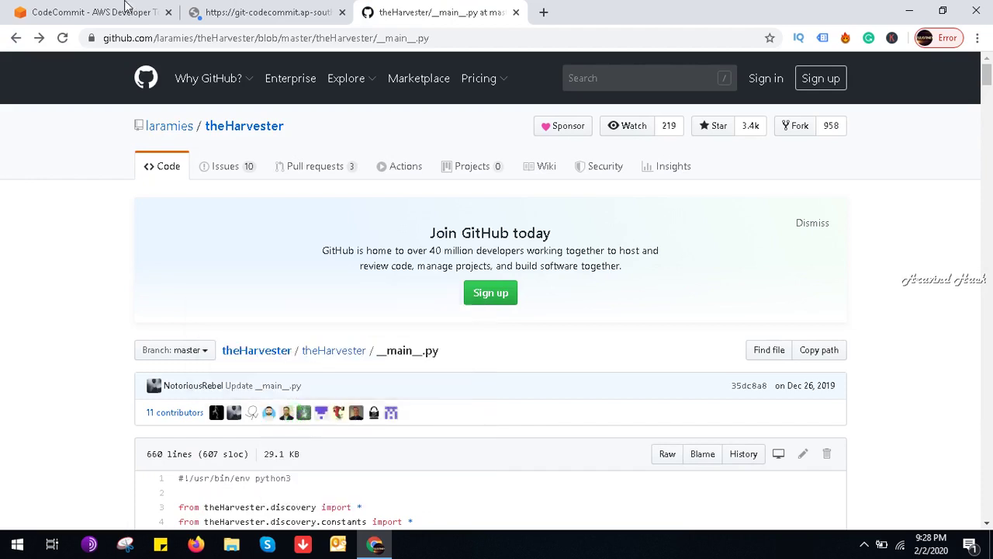
Step: Paste the contributor's name into the CodeCommit Author name field
{"action": "left_click", "coordinate": [128, 8]}
{"action": "left_click", "coordinate": [294, 289]}
{"action": "key", "text": "ctrl+v"}
{"action": "left_click", "coordinate": [298, 329]}
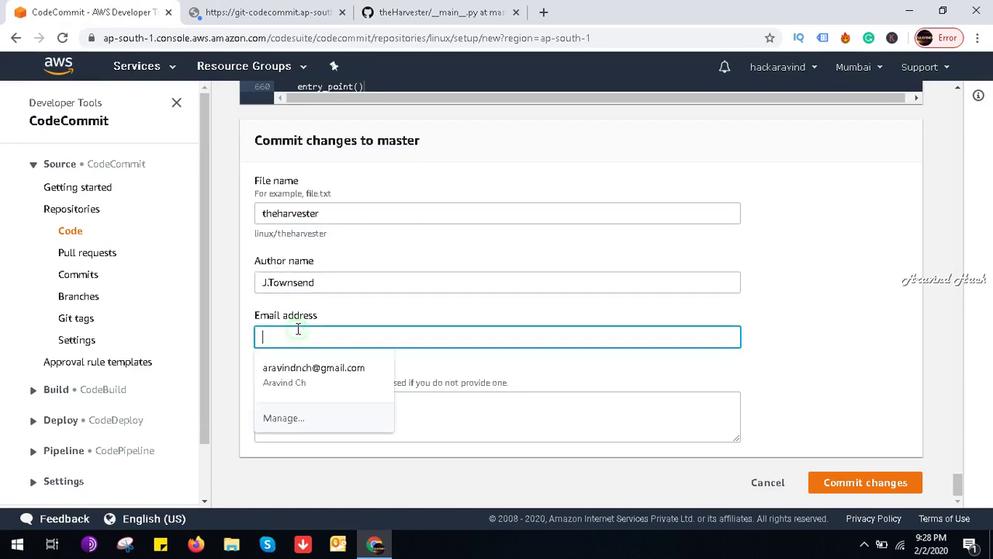
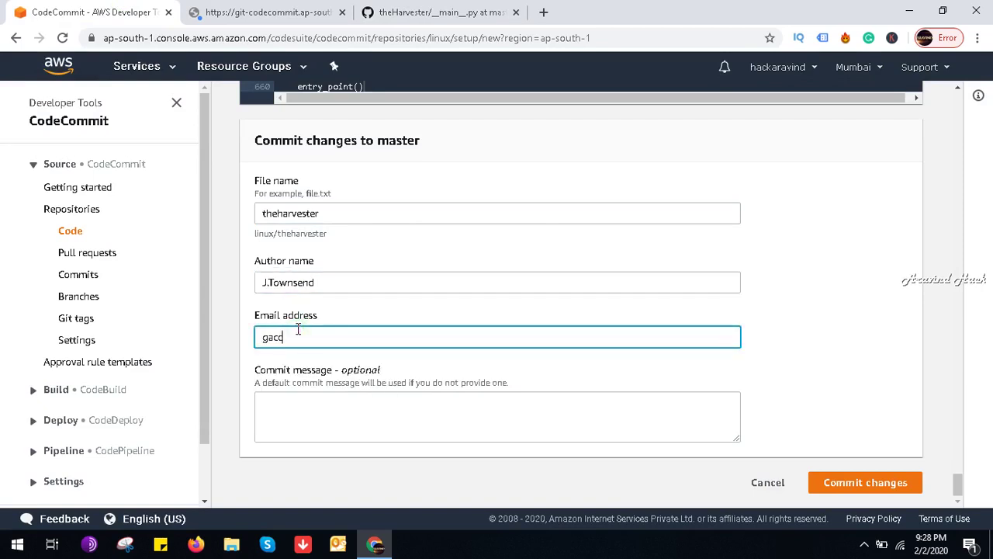
Step: Enter the author's e-mail address, fix its ending, and commit theharvester to master
{"action": "left_click", "coordinate": [863, 489]}
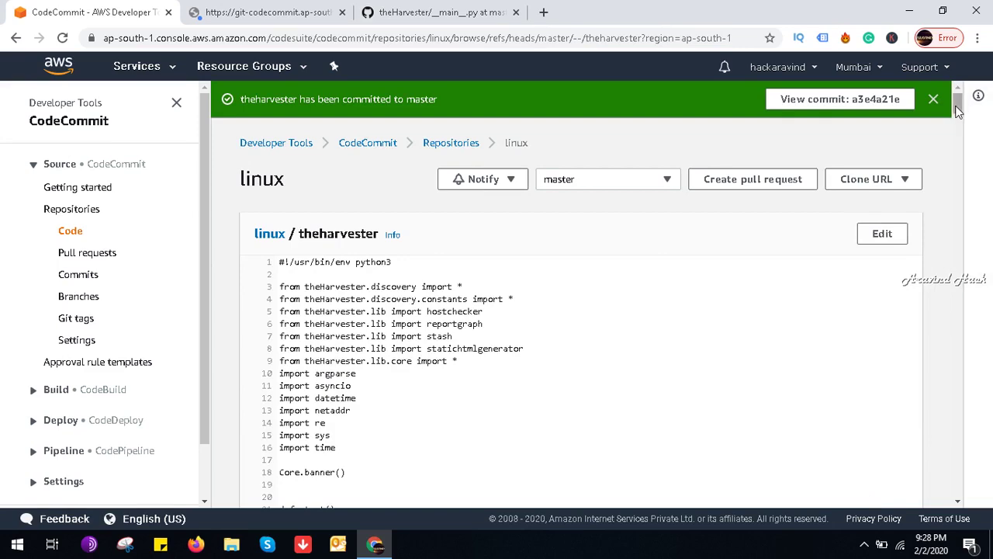
Step: From the CodeCommit repositories list, copy the linux repository's HTTPS clone URL
{"action": "left_click_drag", "start_coordinate": [957, 111], "coordinate": [914, 103]}
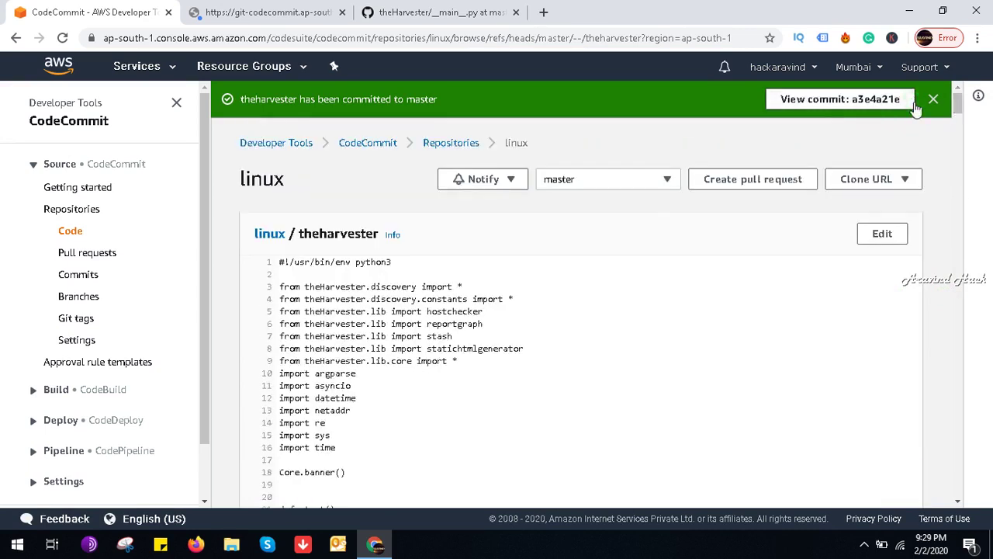
{"action": "left_click", "coordinate": [66, 120]}
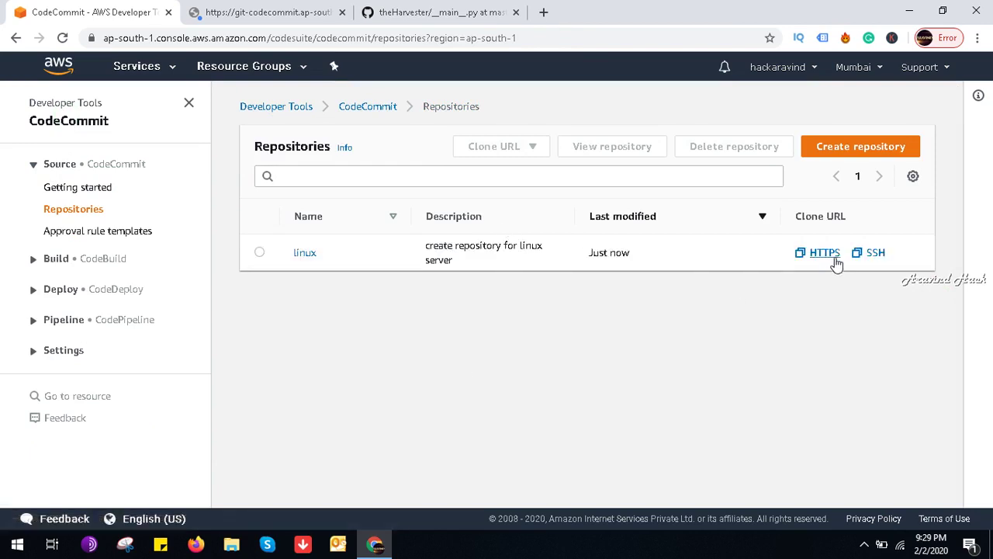
{"action": "left_click", "coordinate": [876, 253]}
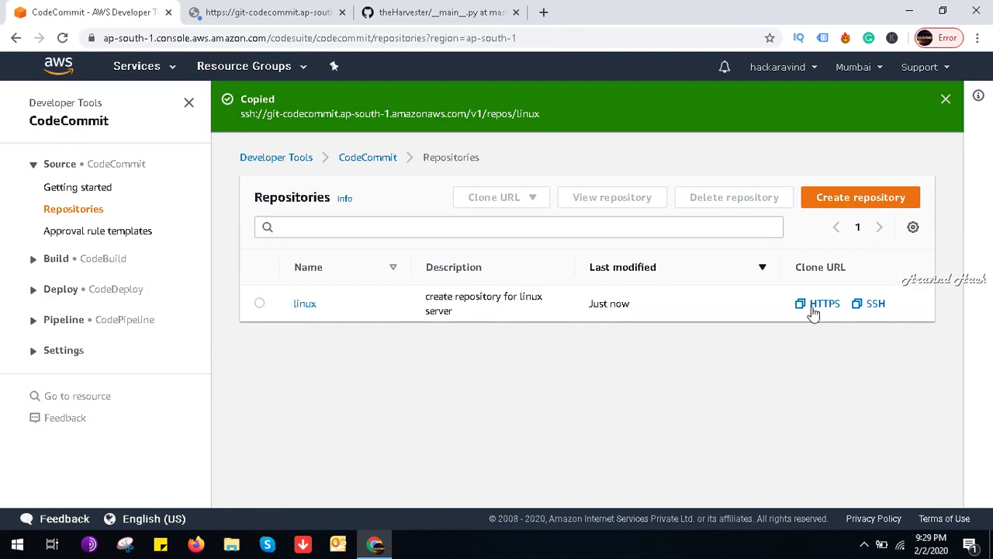
{"action": "left_click", "coordinate": [821, 303]}
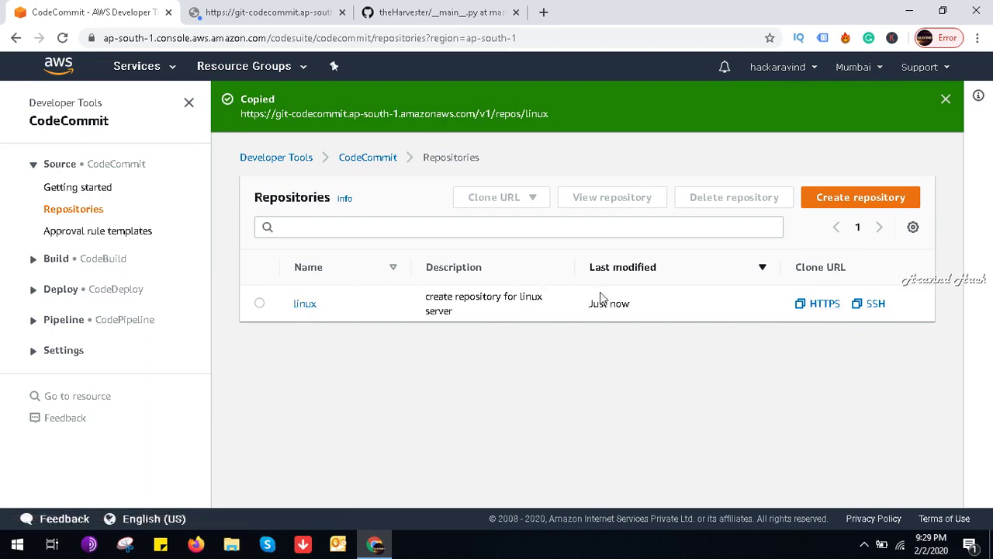
Step: Copy the linux repository's SSH clone URL, ssh://git-codecommit.ap-south-1.amazonaws.com/v1/repos/linux
{"action": "left_click", "coordinate": [259, 304]}
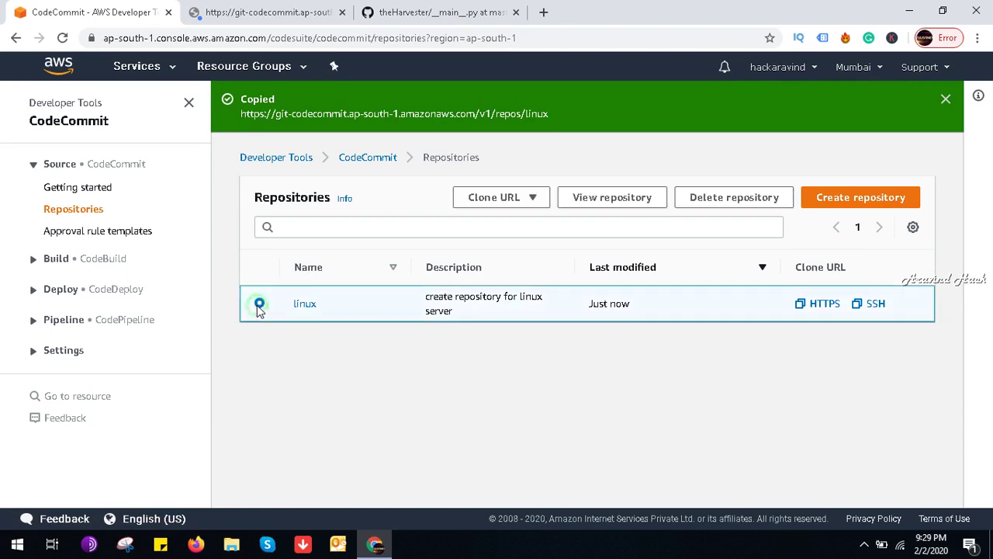
{"action": "left_click", "coordinate": [510, 197]}
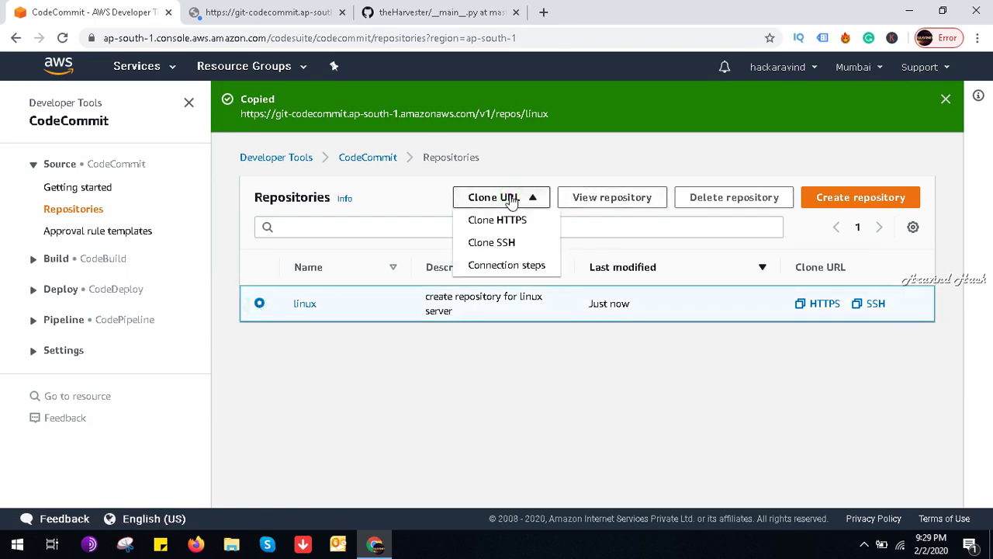
{"action": "left_click", "coordinate": [521, 244]}
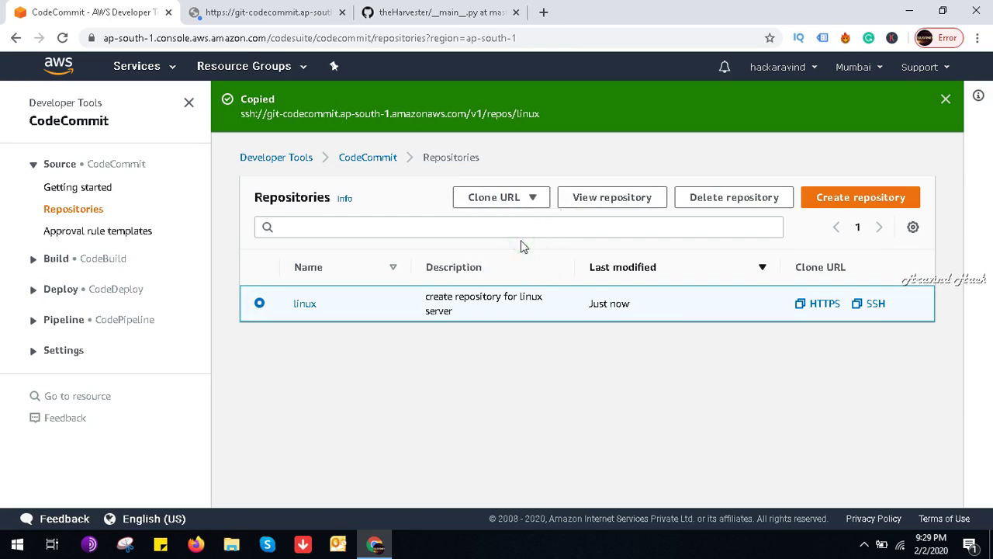
{"action": "triple_click", "coordinate": [471, 114]}
{"action": "key", "text": "ctrl+c"}
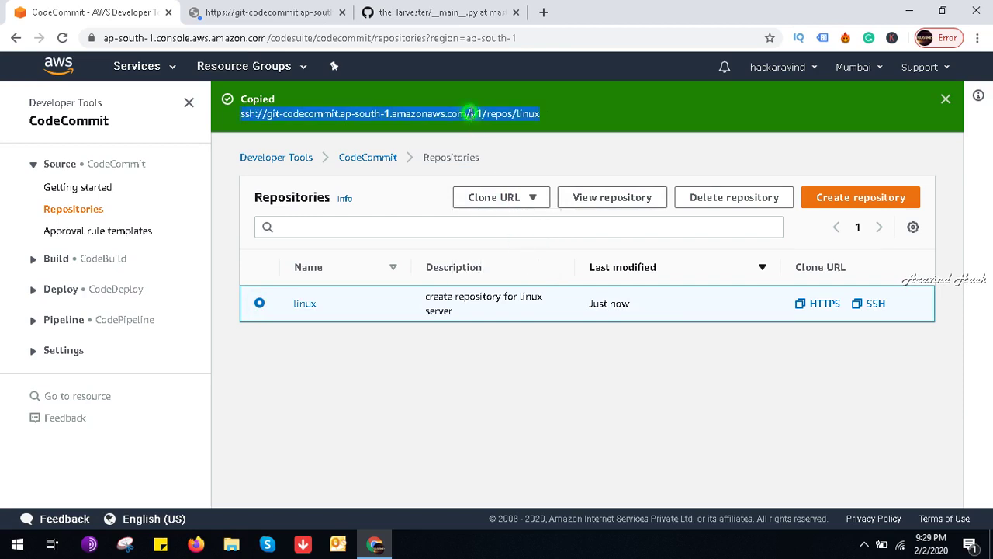
{"action": "right_click", "coordinate": [471, 114]}
{"action": "key", "text": "Escape"}
{"action": "right_click", "coordinate": [474, 118]}
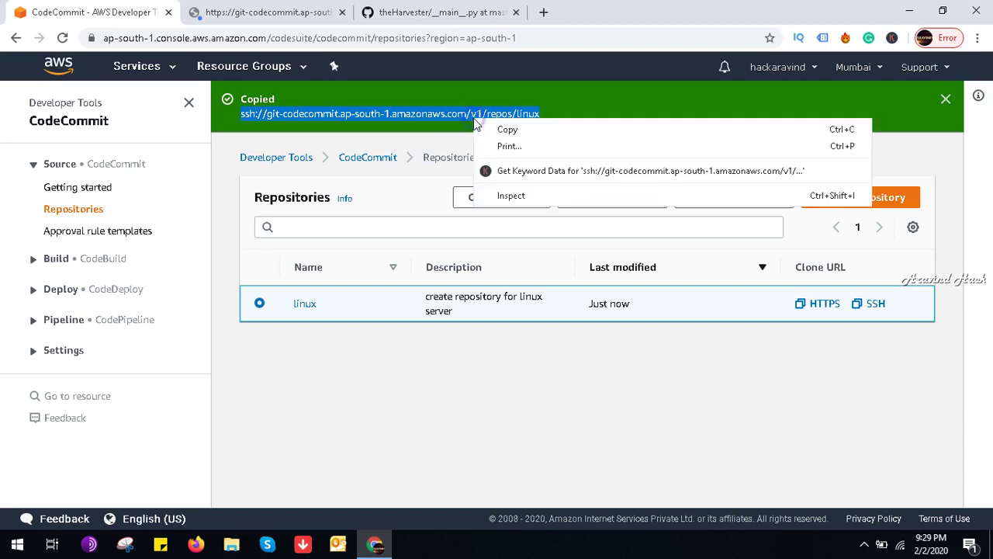
Step: Open the pasted SSH address in PuTTY from a new tab and trust the server's host key
{"action": "left_click", "coordinate": [543, 12]}
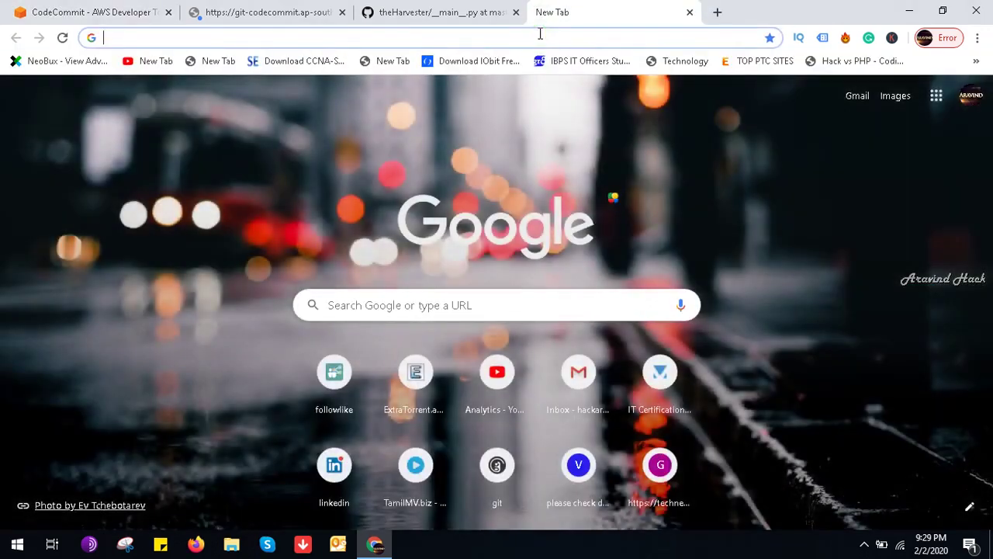
{"action": "key", "text": "ctrl+v"}
{"action": "key", "text": "Return"}
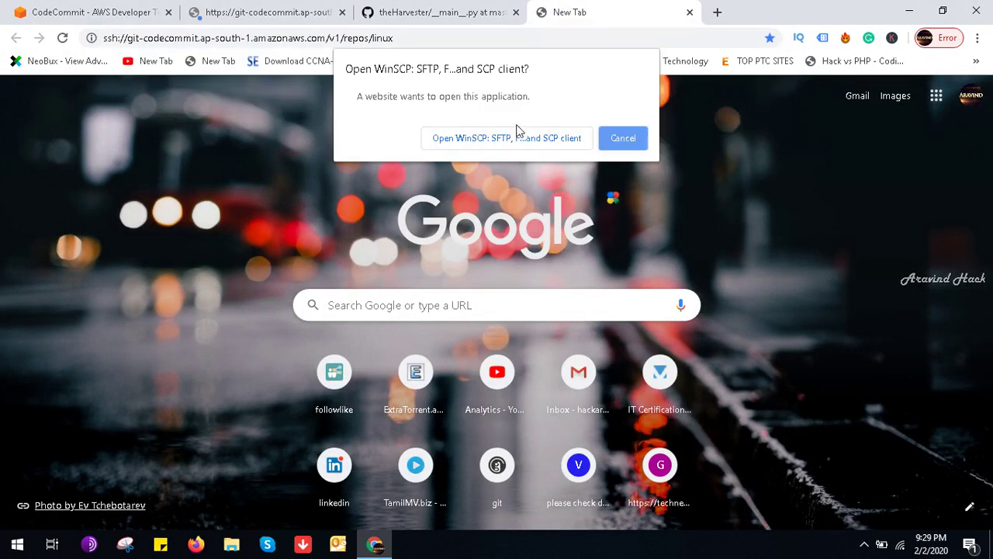
{"action": "left_click", "coordinate": [502, 145]}
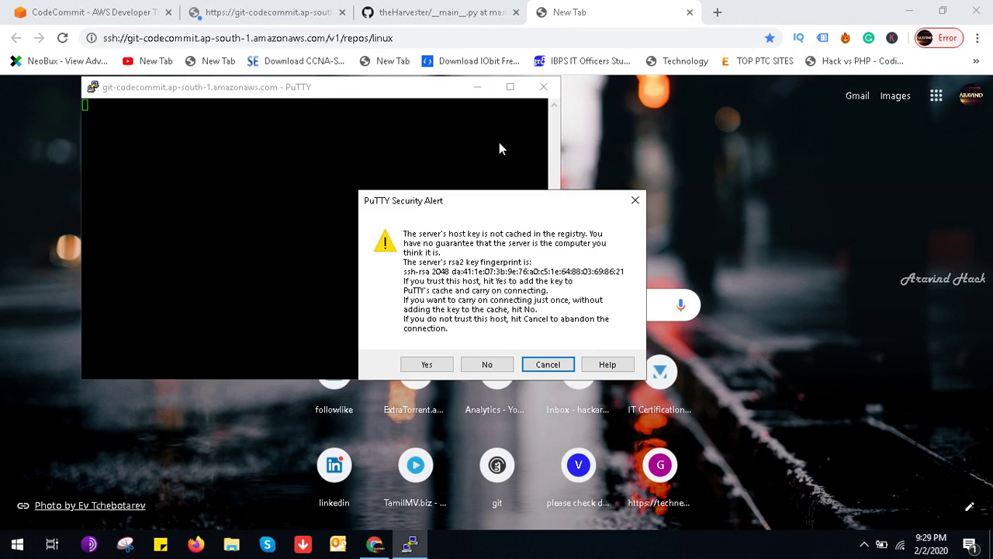
{"action": "left_click", "coordinate": [416, 363]}
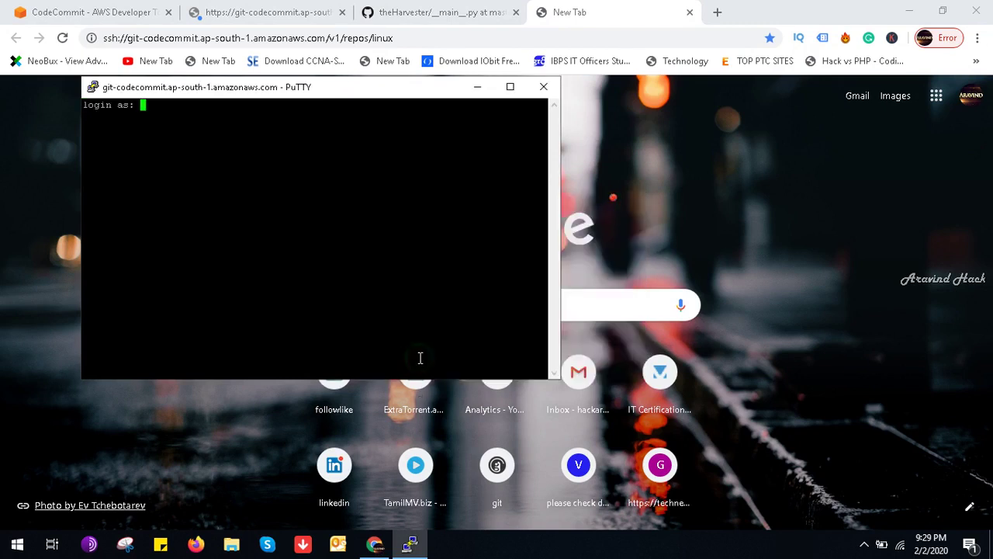
Step: Enter the login name, then close PuTTY after the publickey-only refusal
{"action": "type", "text": "aravindnch"}
{"action": "key", "text": "Return"}
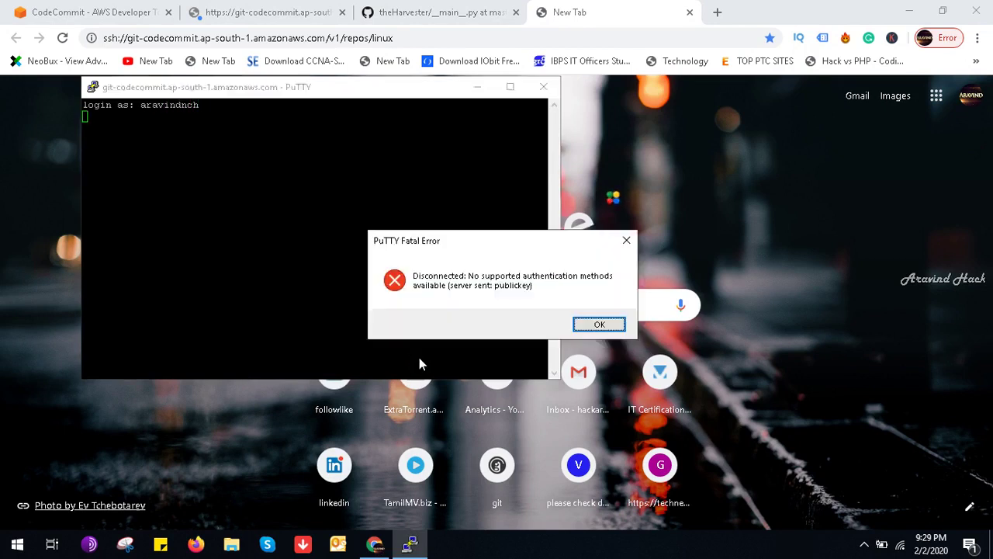
{"action": "key", "text": "Return"}
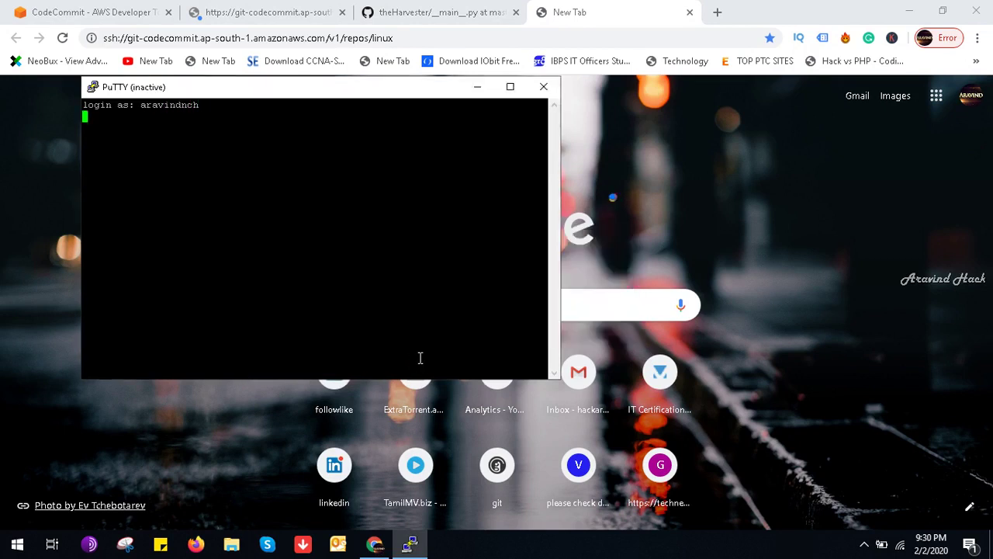
{"action": "left_click", "coordinate": [543, 86]}
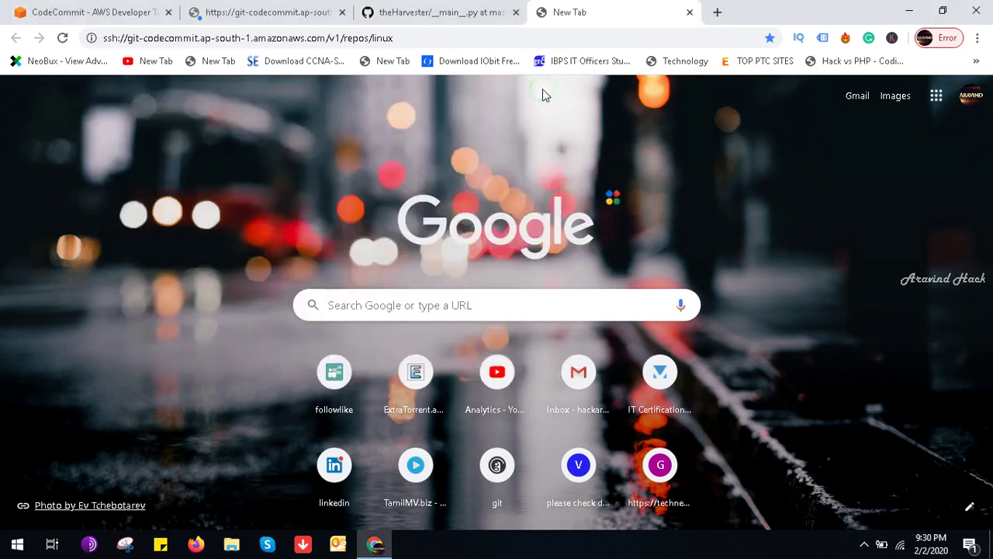
Step: Cancel the git-codecommit sign-in prompt and return to the CodeCommit console
{"action": "left_click", "coordinate": [419, 9]}
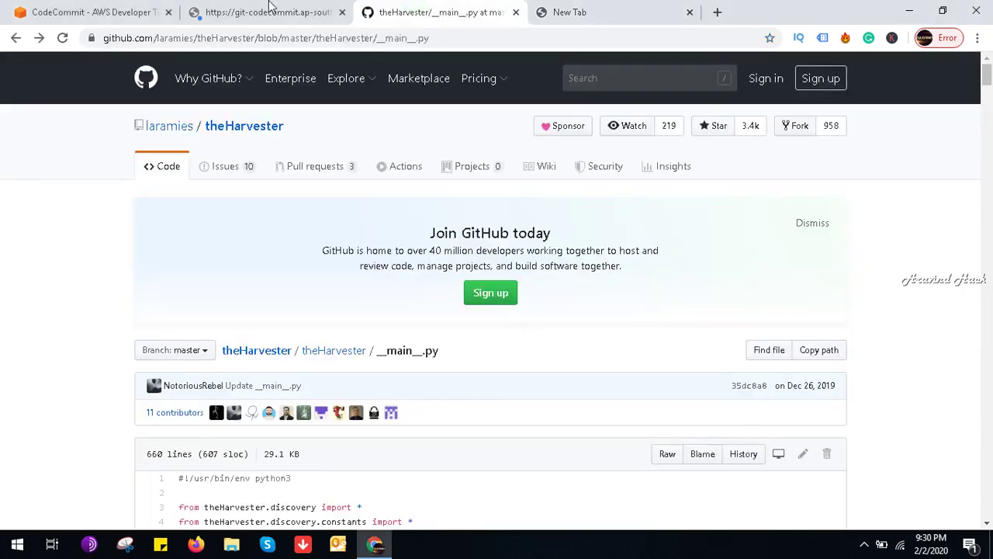
{"action": "left_click", "coordinate": [269, 8]}
{"action": "left_click", "coordinate": [612, 189]}
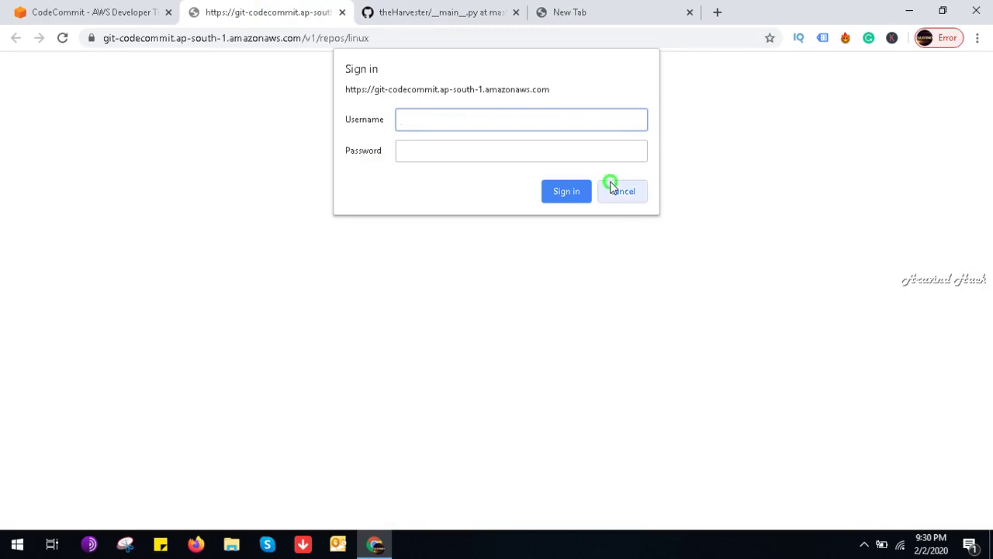
{"action": "left_click", "coordinate": [94, 9]}
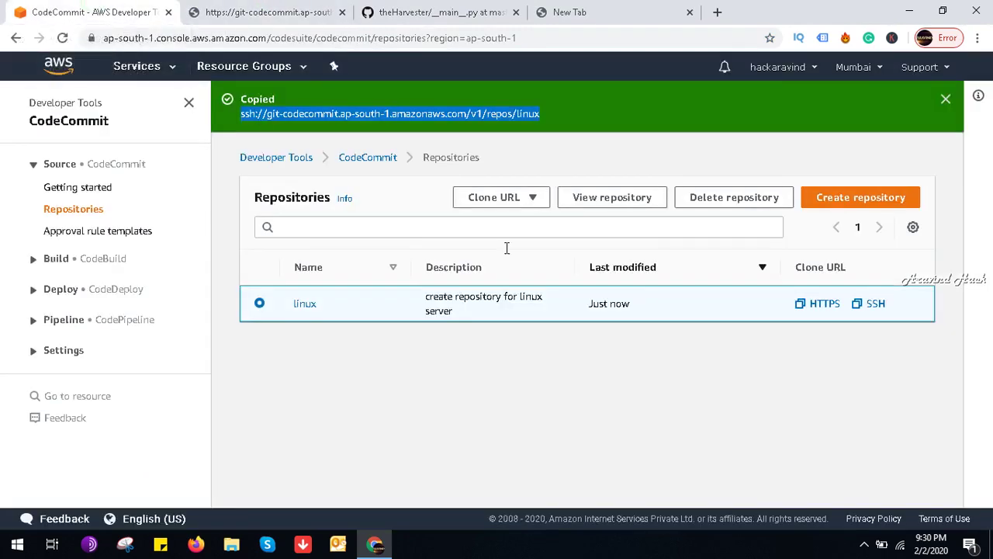
Step: Delete the linux repository, confirming with 'delete'
{"action": "left_click", "coordinate": [734, 197]}
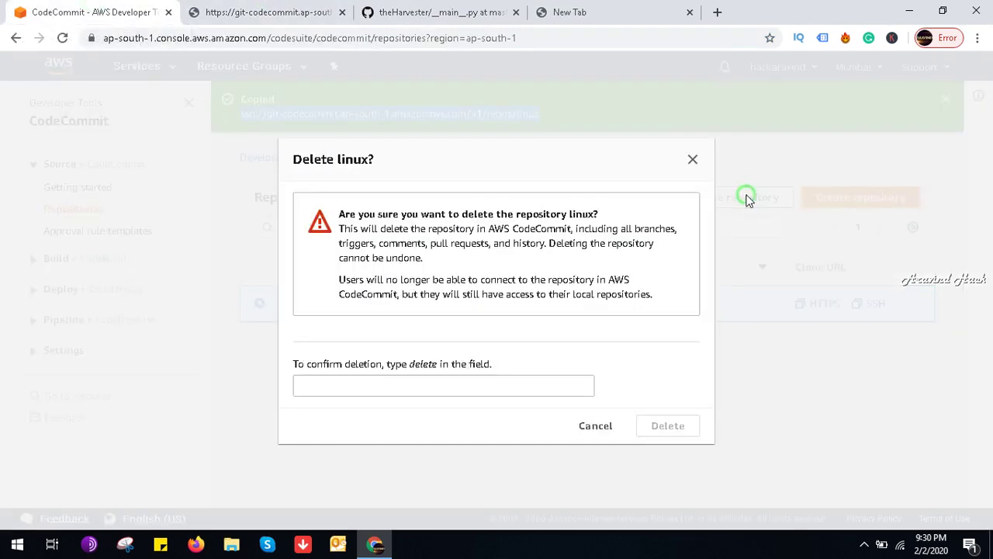
{"action": "left_click", "coordinate": [454, 392]}
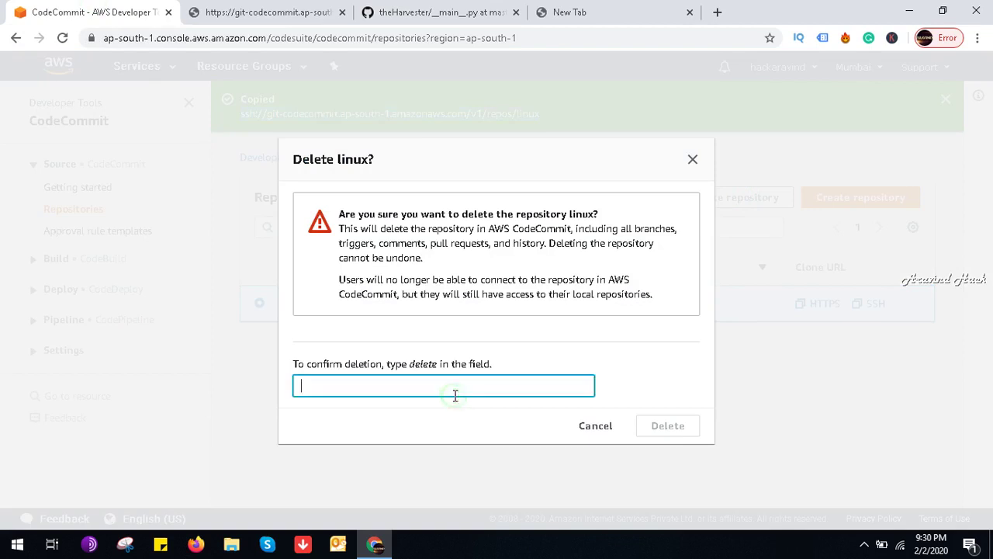
{"action": "type", "text": "delete"}
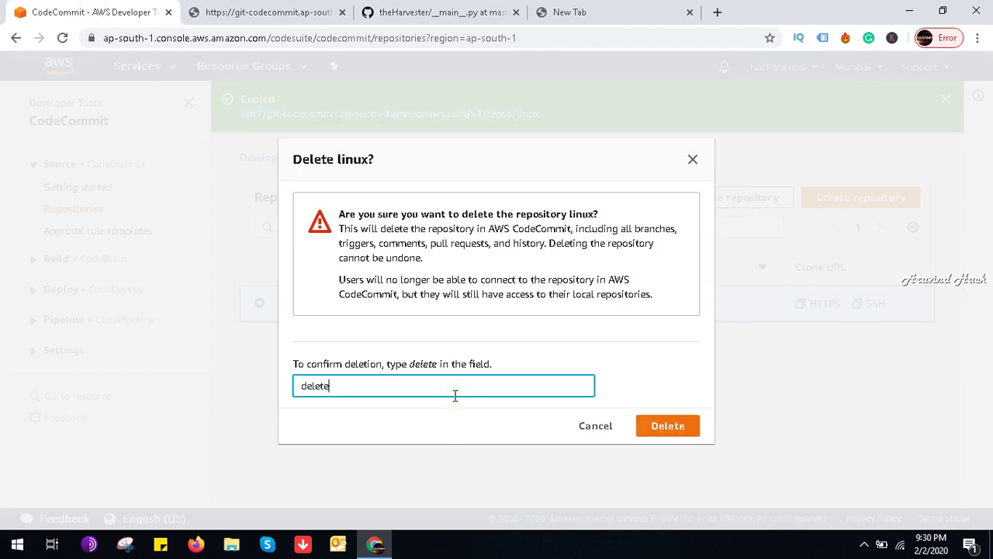
{"action": "left_click", "coordinate": [676, 439]}
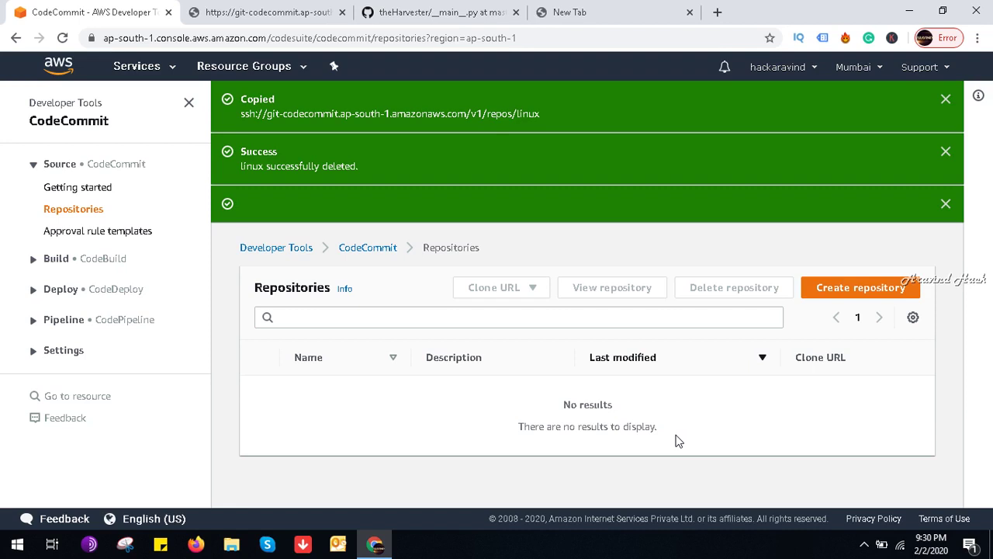
Step: Minimise Chrome and pause the screen recording from the system tray
{"action": "left_click", "coordinate": [906, 9]}
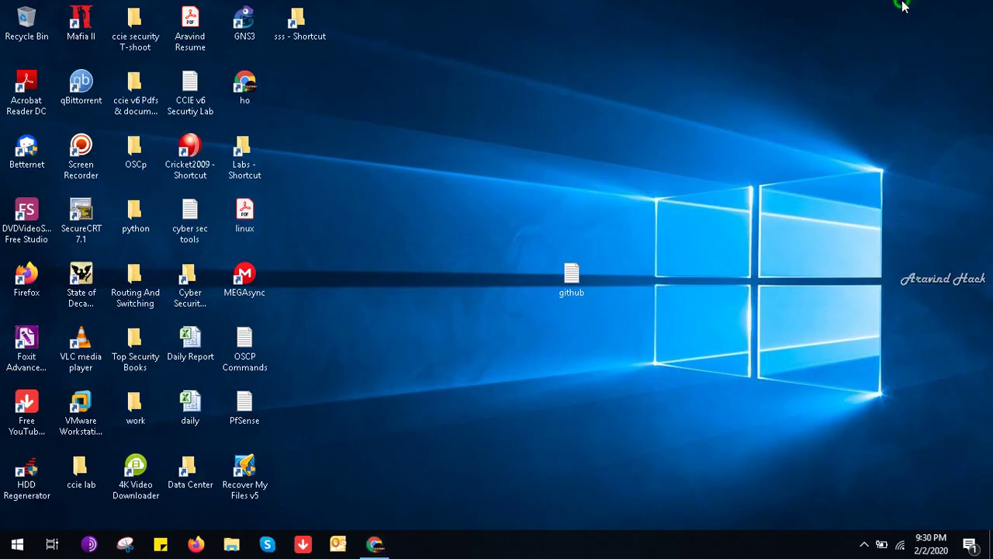
{"action": "left_click", "coordinate": [864, 544]}
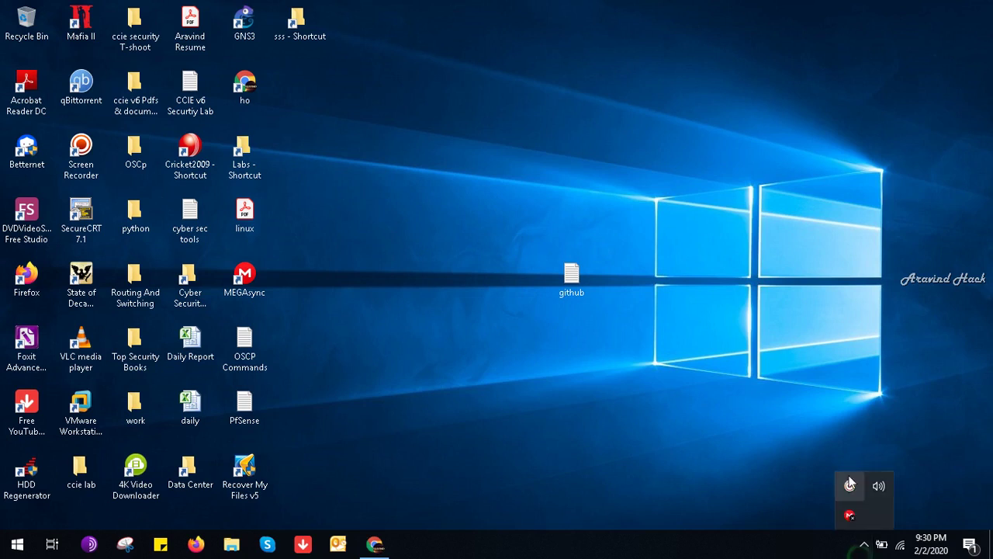
{"action": "left_click", "coordinate": [848, 486]}
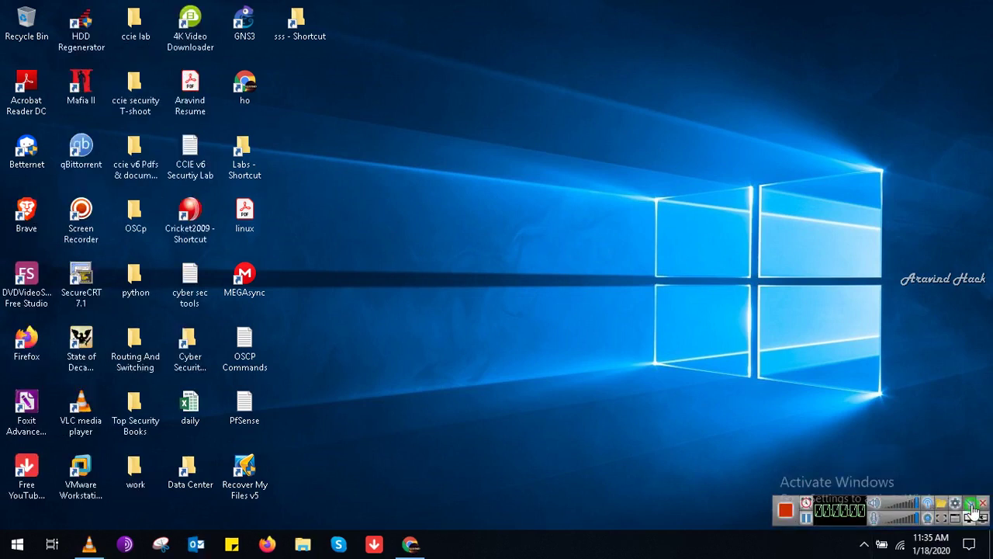
{"action": "left_click", "coordinate": [972, 506]}
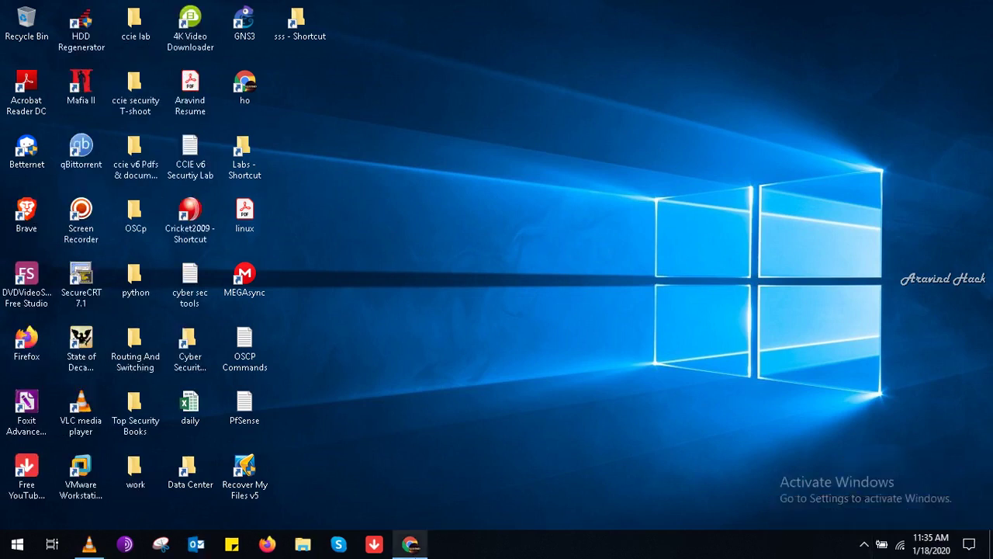
Step: Open the first IAM user's details page and select its User ARN
{"action": "left_click", "coordinate": [409, 544]}
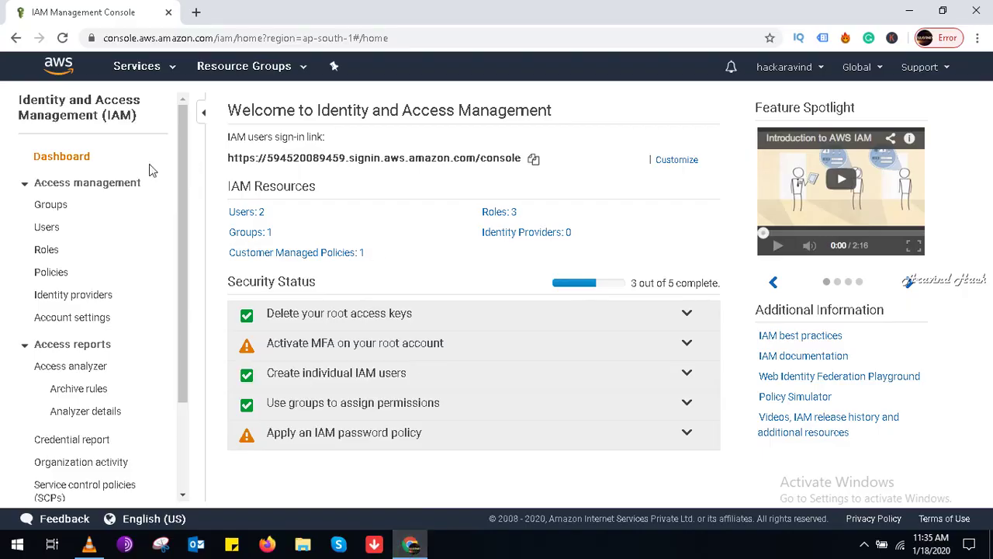
{"action": "left_click", "coordinate": [54, 228]}
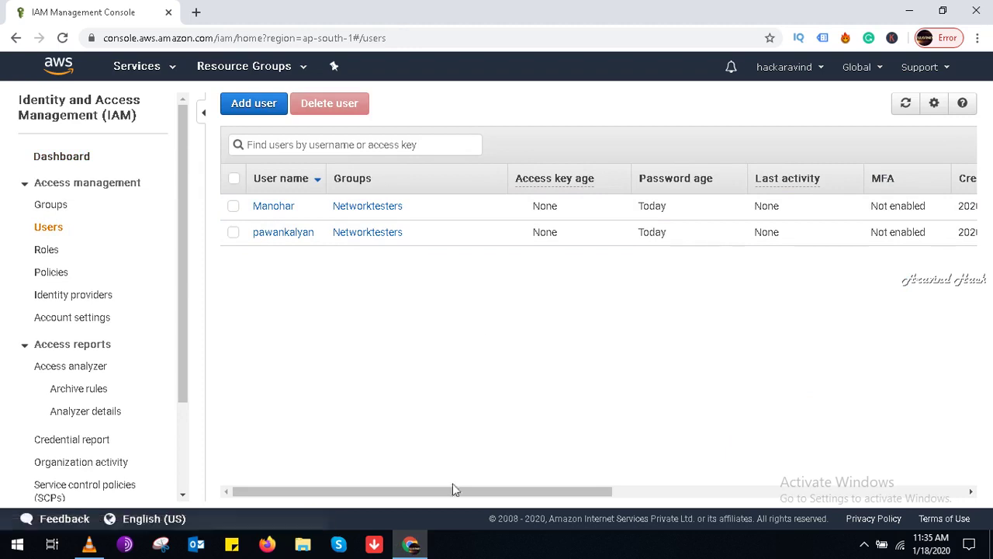
{"action": "left_click_drag", "start_coordinate": [494, 494], "coordinate": [386, 469]}
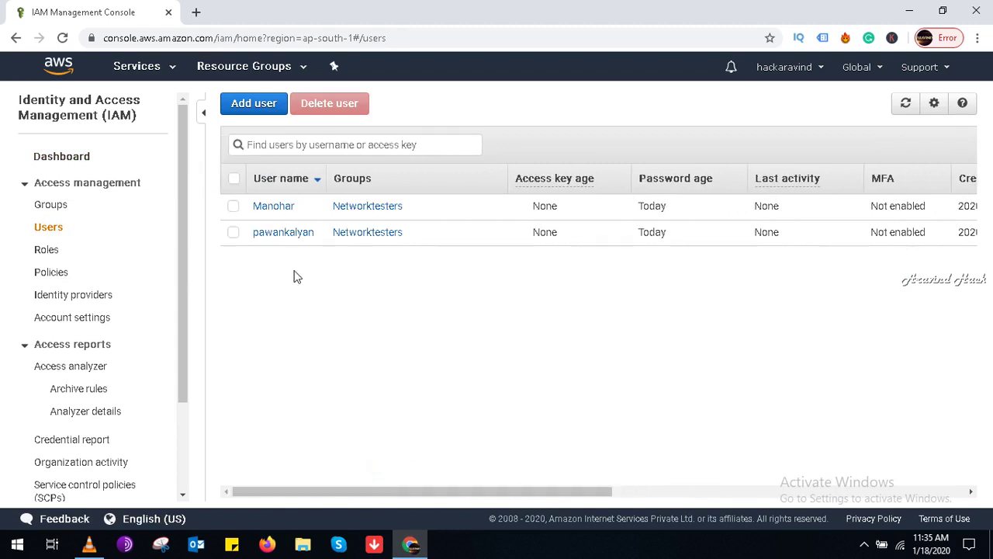
{"action": "left_click", "coordinate": [278, 207]}
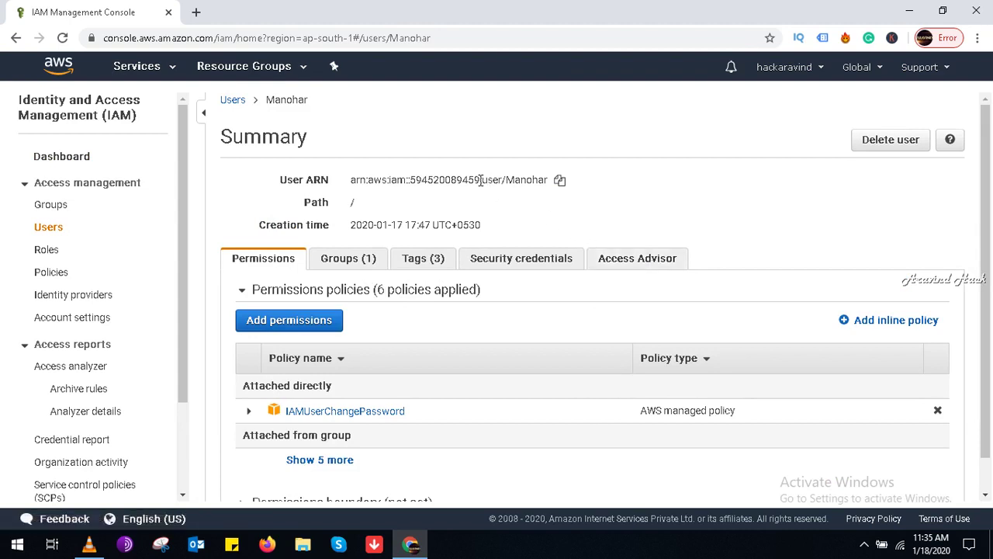
{"action": "left_click_drag", "start_coordinate": [985, 237], "coordinate": [990, 324]}
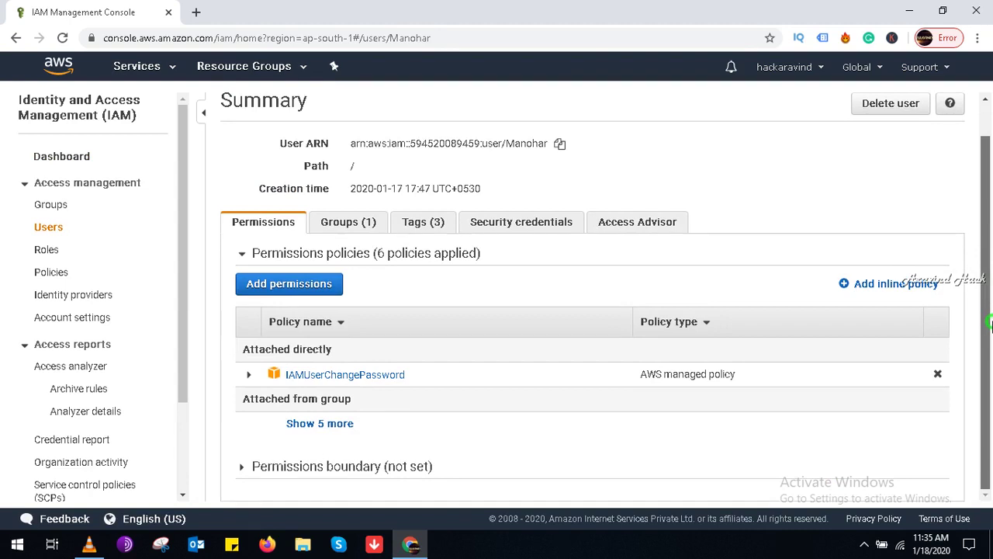
{"action": "triple_click", "coordinate": [479, 144]}
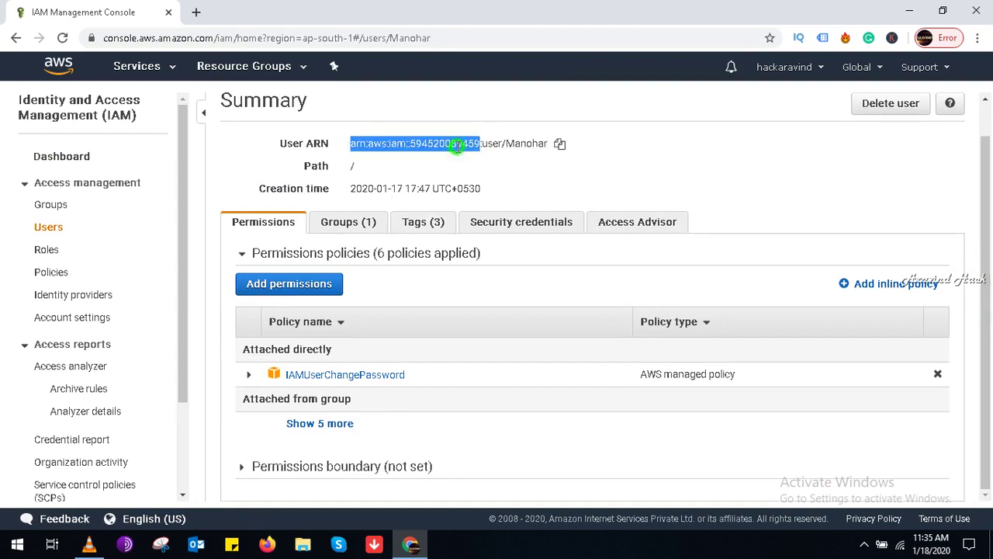
{"action": "triple_click", "coordinate": [478, 144]}
{"action": "left_click", "coordinate": [478, 144]}
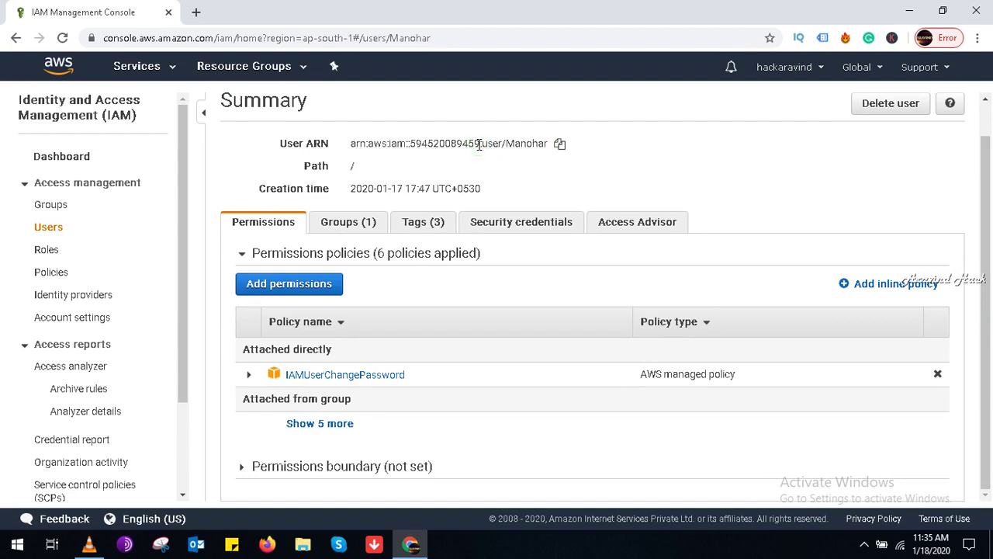
Step: Check the Groups, Security credentials and Access Advisor tabs, then copy the User ARN from Permissions
{"action": "left_click", "coordinate": [365, 223]}
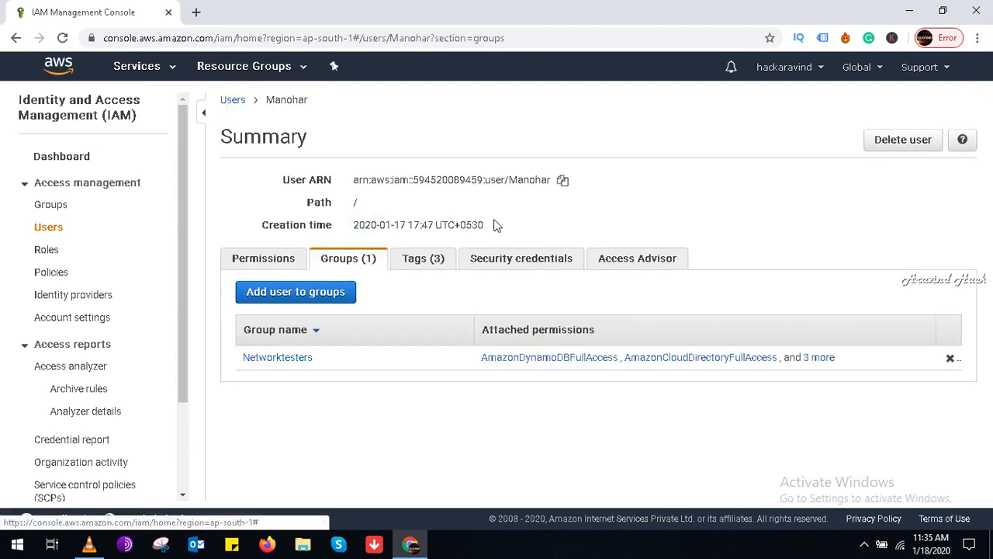
{"action": "left_click", "coordinate": [525, 263]}
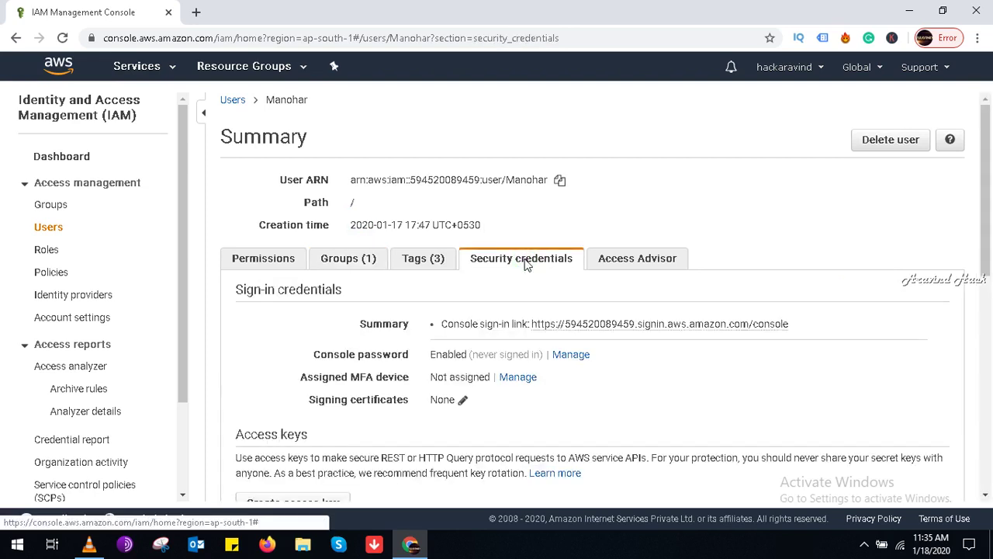
{"action": "left_click", "coordinate": [636, 264]}
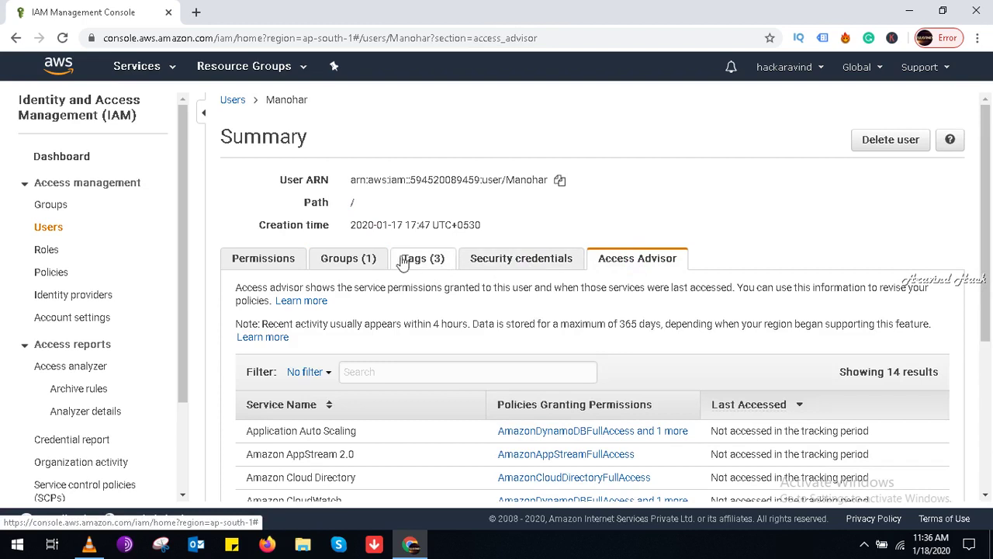
{"action": "left_click", "coordinate": [287, 266]}
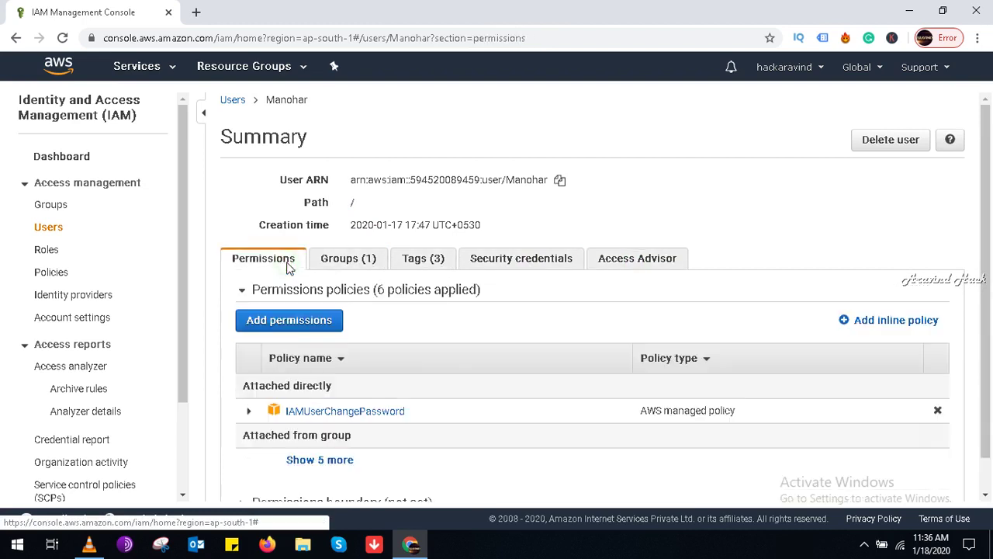
{"action": "triple_click", "coordinate": [479, 180]}
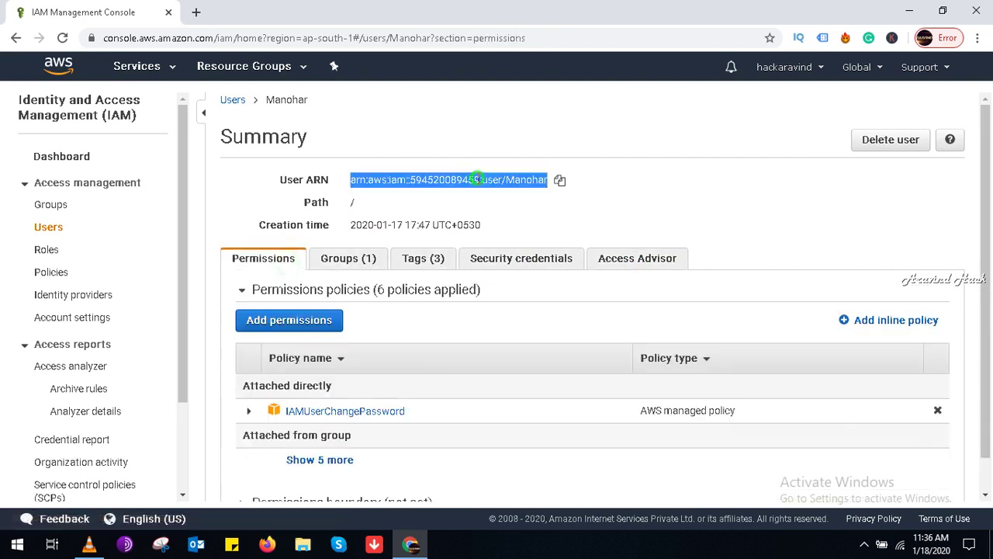
{"action": "left_click", "coordinate": [560, 180]}
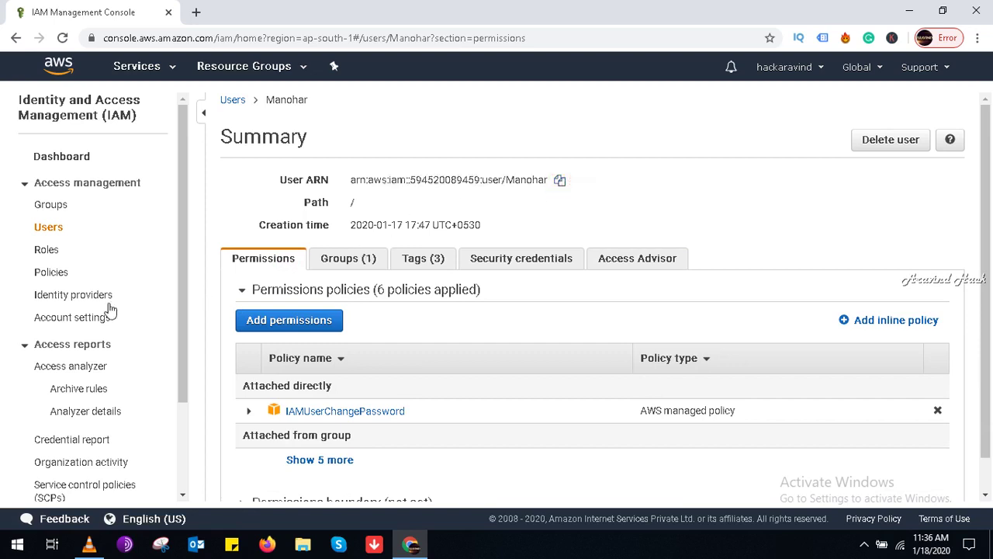
Step: Create a role for another AWS account, entering the account ID trimmed from the ARN and requiring MFA
{"action": "left_click", "coordinate": [45, 252]}
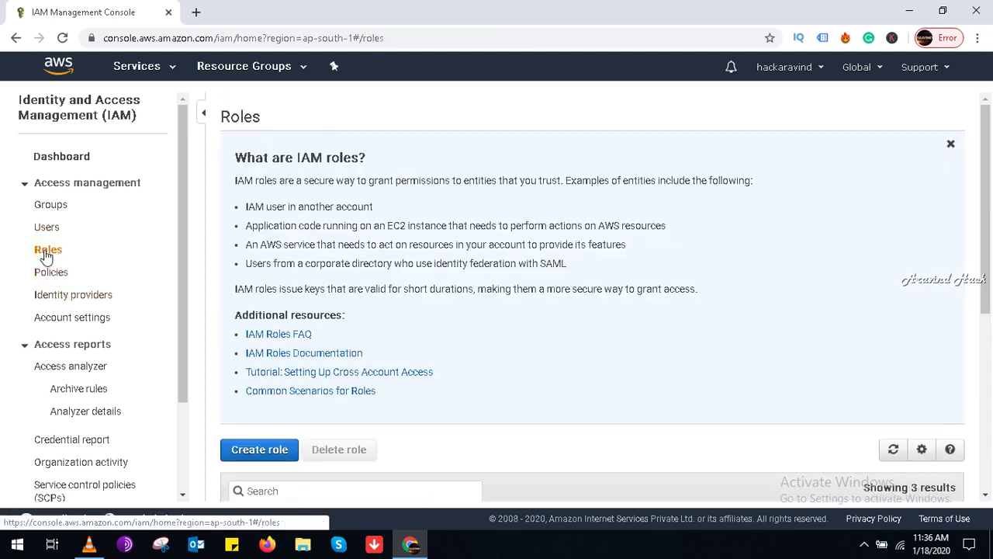
{"action": "left_click", "coordinate": [259, 450]}
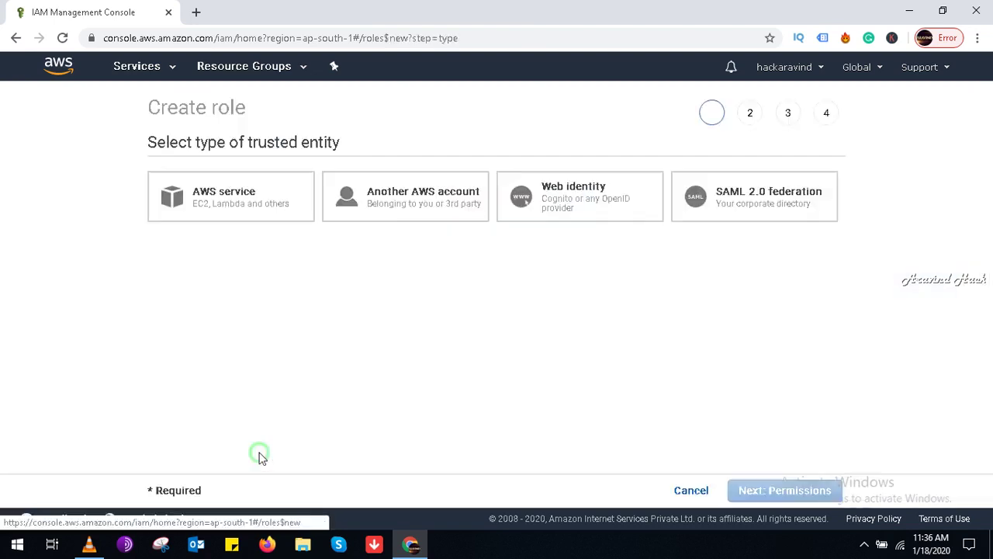
{"action": "left_click", "coordinate": [368, 186]}
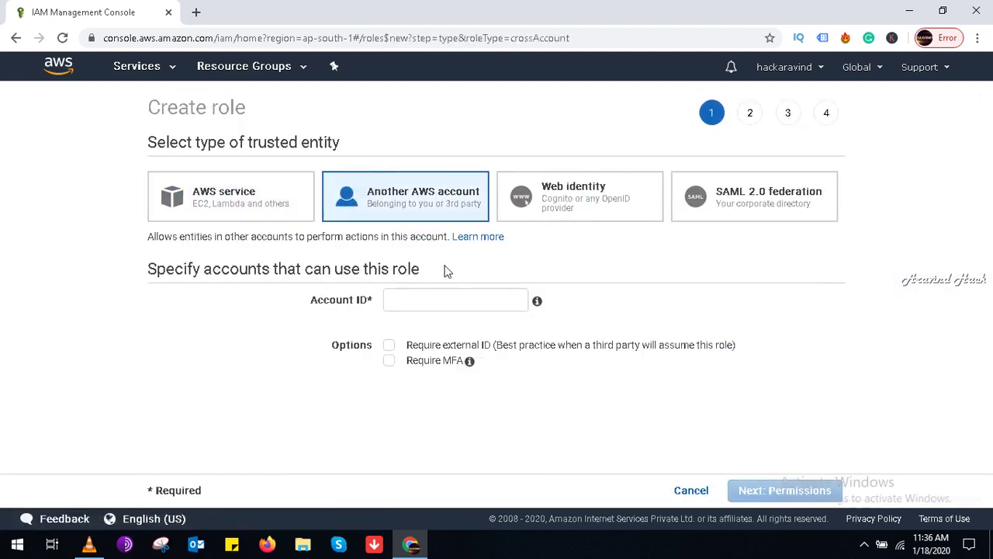
{"action": "left_click", "coordinate": [449, 296]}
{"action": "key", "text": "ctrl+v"}
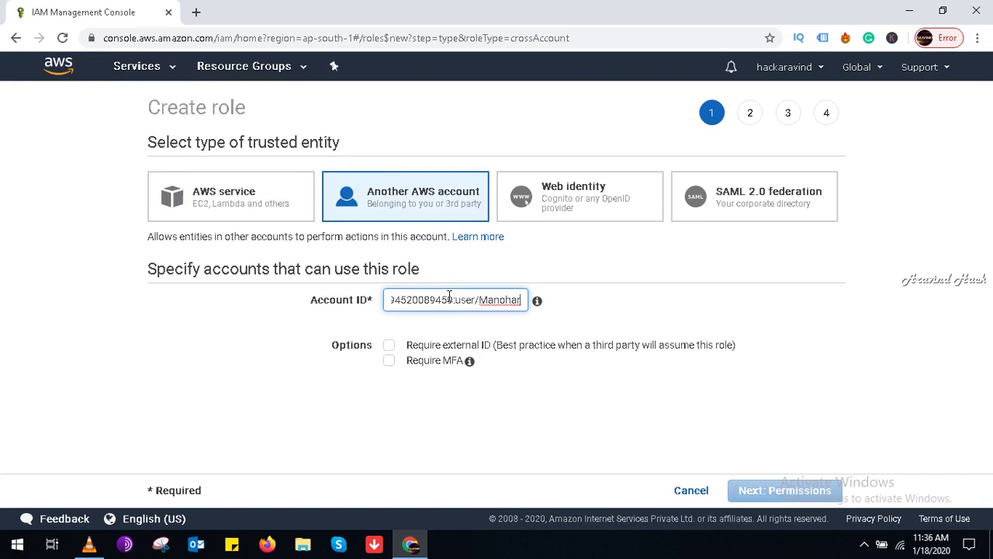
{"action": "key", "text": "Left"}
{"action": "key", "text": "Left"}
{"action": "key", "text": "Left"}
{"action": "key", "text": "Left"}
{"action": "key", "text": "Left"}
{"action": "key", "text": "Left"}
{"action": "key", "text": "Left"}
{"action": "key", "text": "Left"}
{"action": "key", "text": "Left"}
{"action": "key", "text": "Left"}
{"action": "key", "text": "Left"}
{"action": "key", "text": "Left"}
{"action": "key", "text": "Left"}
{"action": "key", "text": "Left"}
{"action": "key", "text": "Left"}
{"action": "key", "text": "Left"}
{"action": "key", "text": "Left"}
{"action": "key", "text": "Left"}
{"action": "key", "text": "Left"}
{"action": "key", "text": "Left"}
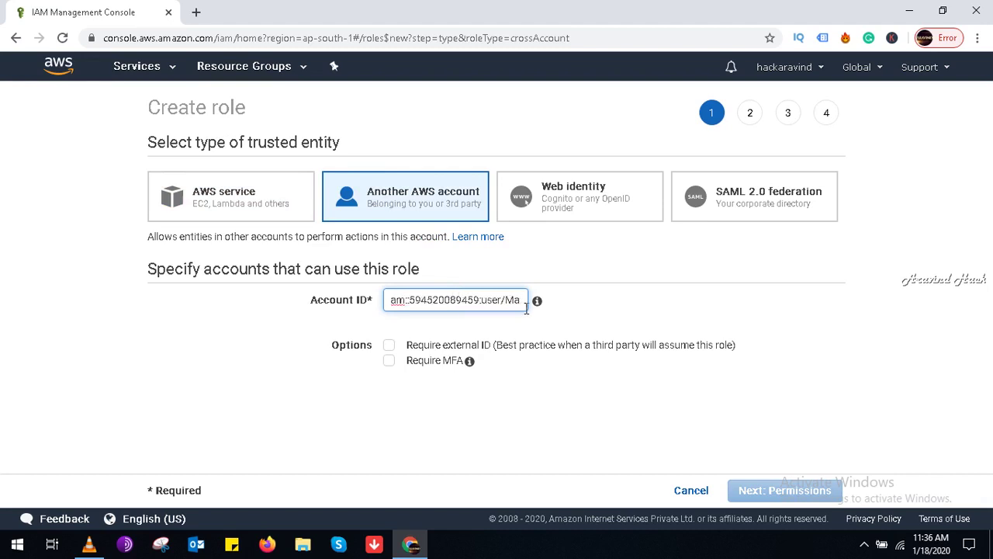
{"action": "key", "text": "BackSpace"}
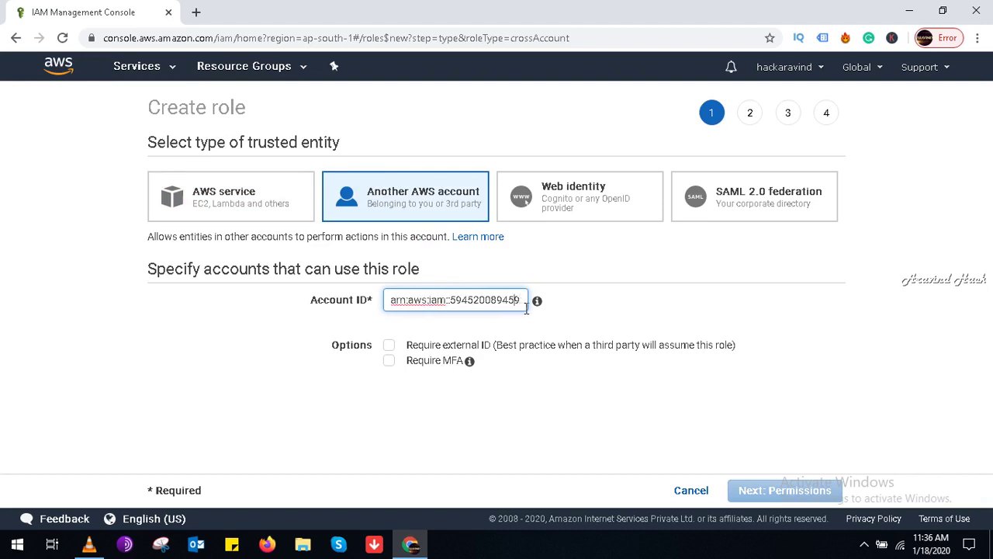
{"action": "key", "text": "BackSpace"}
{"action": "key", "text": "BackSpace"}
{"action": "key", "text": "BackSpace"}
{"action": "key", "text": "BackSpace"}
{"action": "key", "text": "BackSpace"}
{"action": "key", "text": "BackSpace"}
{"action": "key", "text": "BackSpace"}
{"action": "key", "text": "BackSpace"}
{"action": "key", "text": "BackSpace"}
{"action": "key", "text": "BackSpace"}
{"action": "key", "text": "BackSpace"}
{"action": "key", "text": "BackSpace"}
{"action": "key", "text": "BackSpace"}
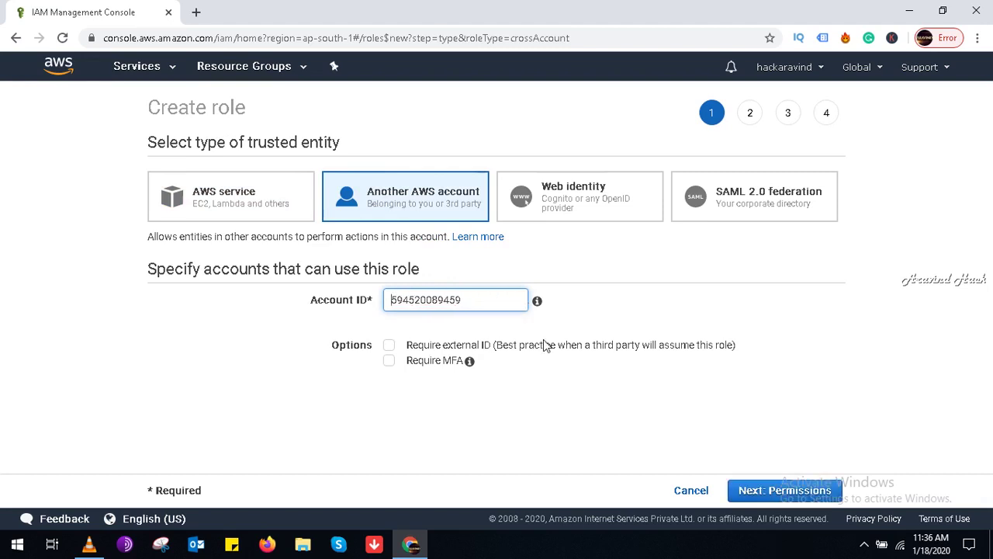
{"action": "left_click", "coordinate": [390, 361]}
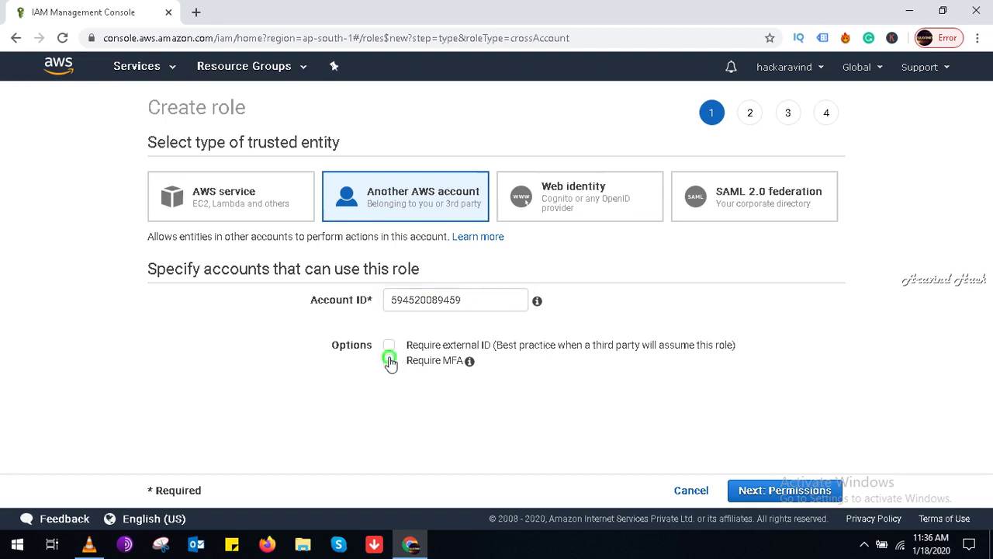
{"action": "left_click", "coordinate": [745, 491]}
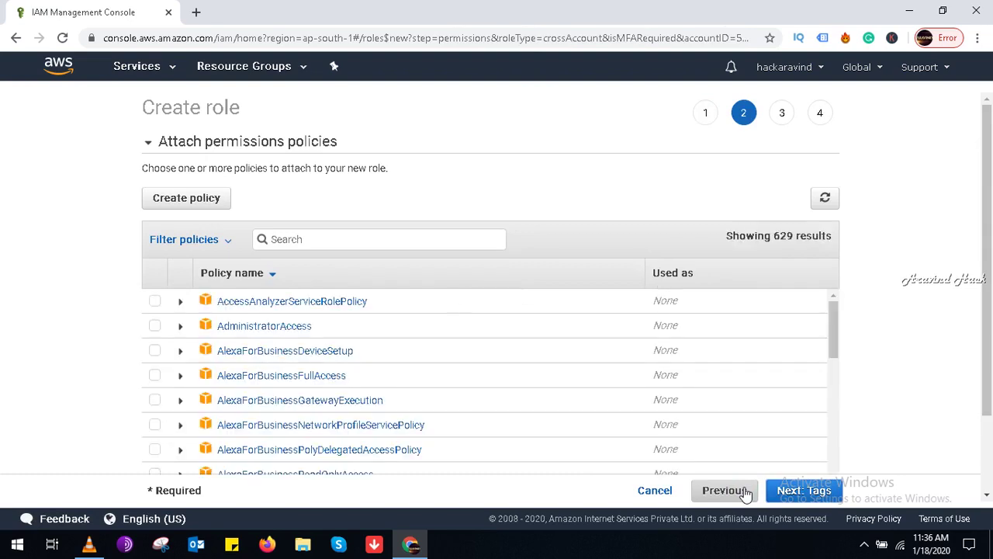
Step: Search 's3' and select the AmazonS3ReadOnlyAccess policy
{"action": "left_click", "coordinate": [370, 243]}
{"action": "type", "text": "s3"}
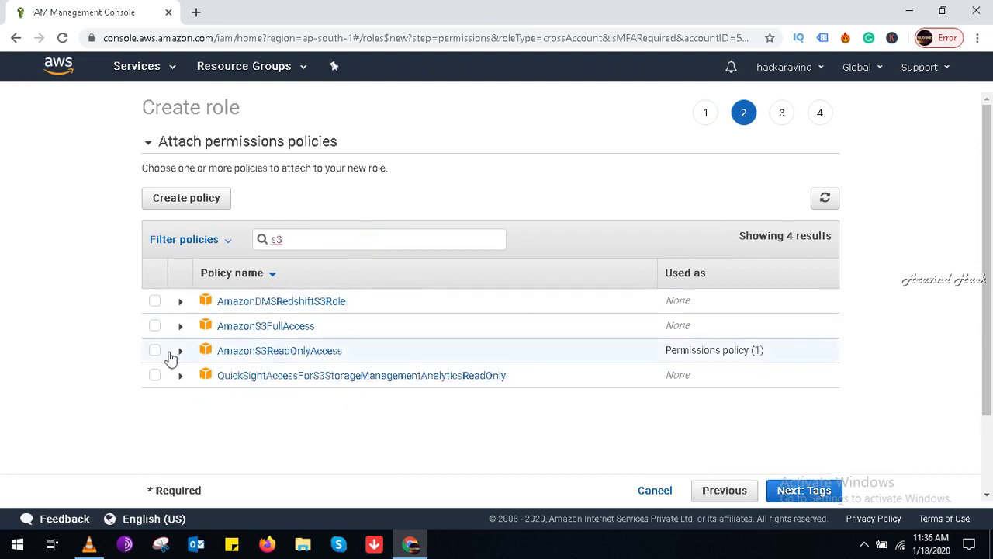
{"action": "left_click", "coordinate": [155, 351]}
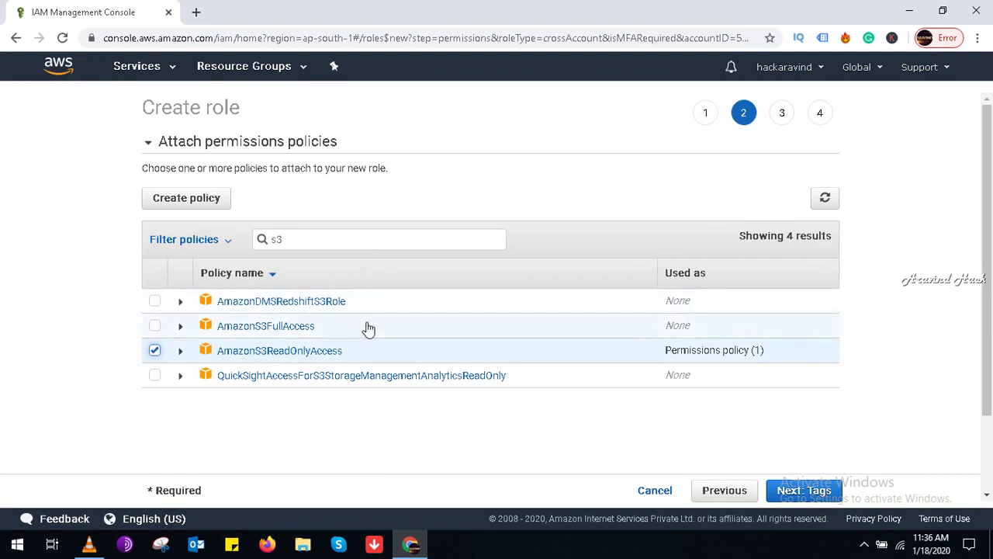
{"action": "left_click", "coordinate": [320, 239]}
{"action": "key", "text": "BackSpace"}
{"action": "key", "text": "BackSpace"}
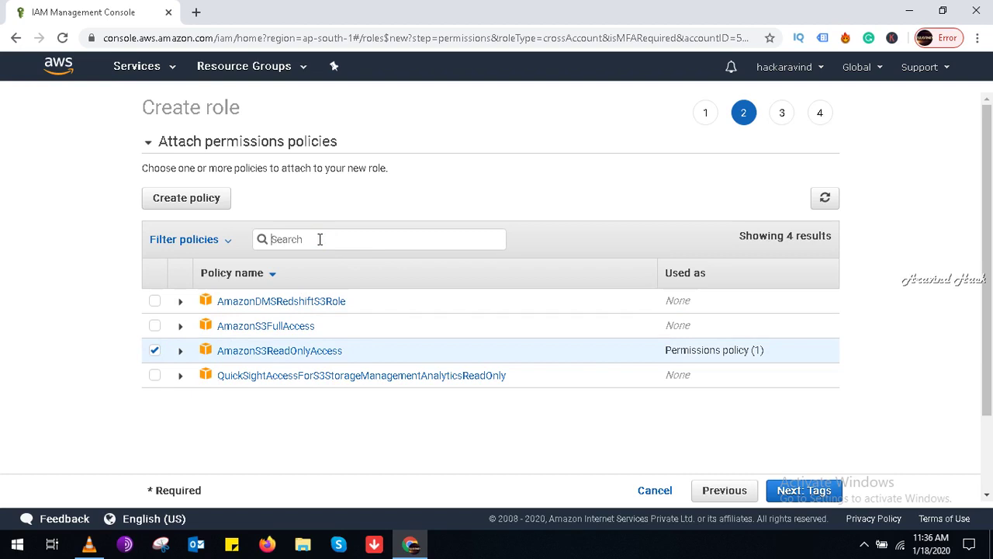
Step: Filter to Customer managed policies, select customiampolicy, and go to the tags step
{"action": "type", "text": "readonl"}
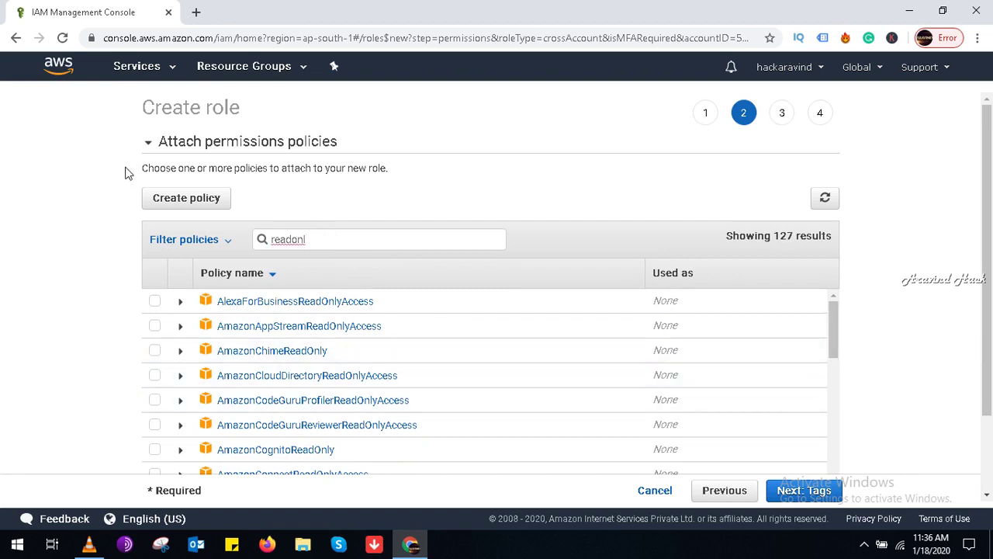
{"action": "left_click", "coordinate": [228, 245]}
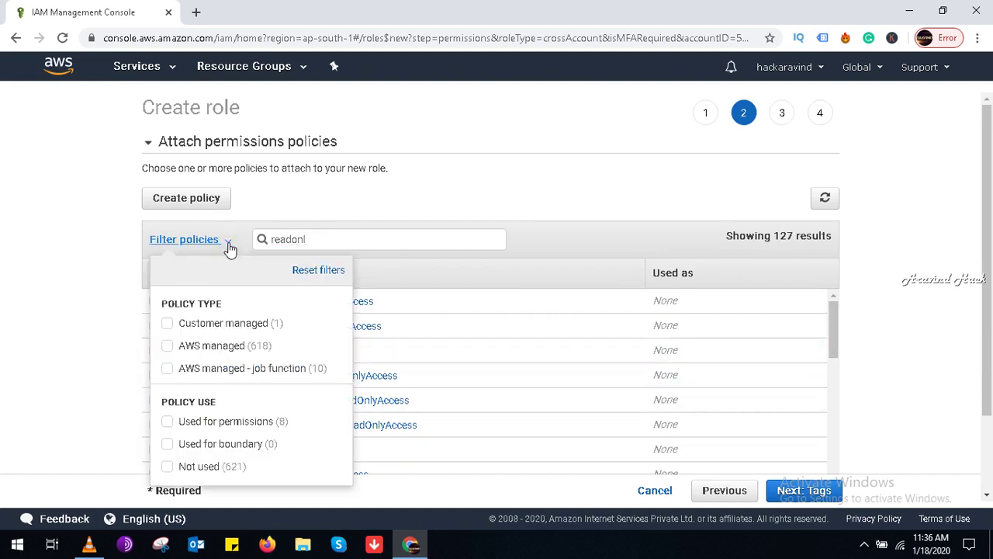
{"action": "left_click", "coordinate": [166, 323]}
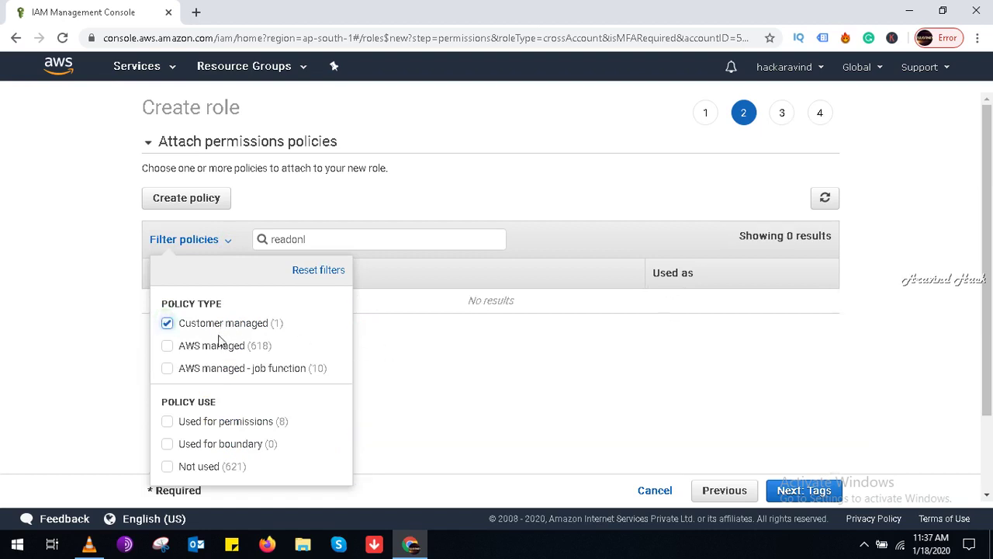
{"action": "left_click", "coordinate": [178, 326]}
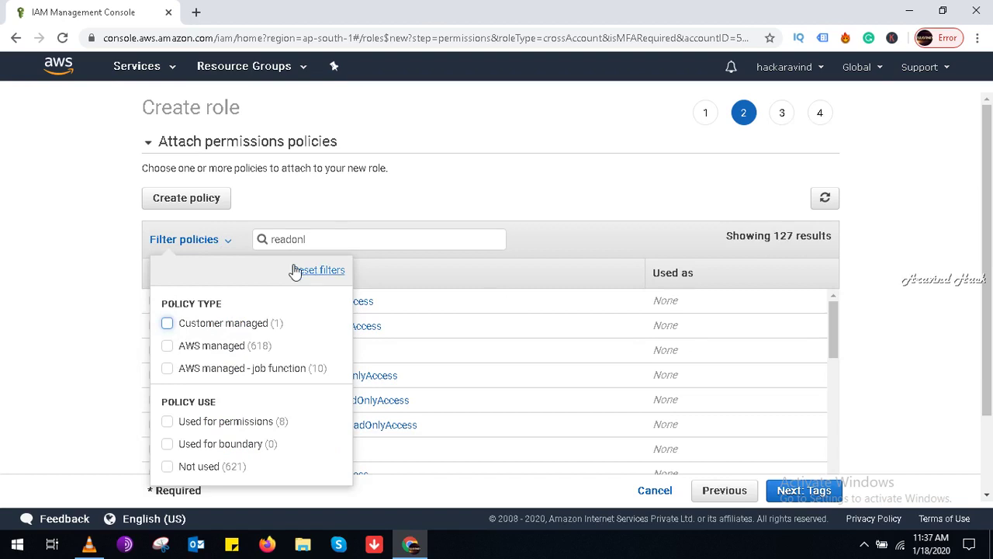
{"action": "left_click", "coordinate": [329, 238]}
{"action": "key", "text": "BackSpace"}
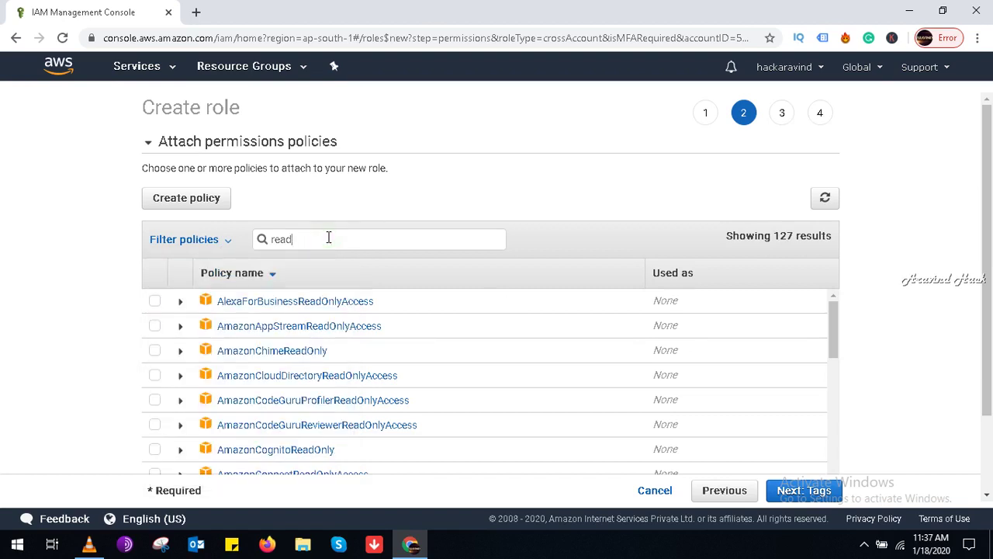
{"action": "key", "text": "BackSpace"}
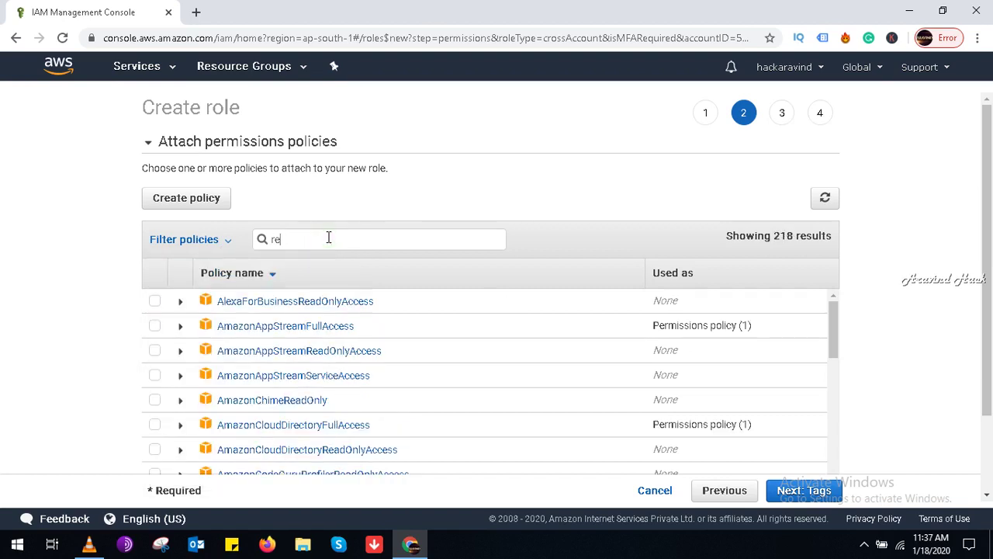
{"action": "key", "text": "BackSpace"}
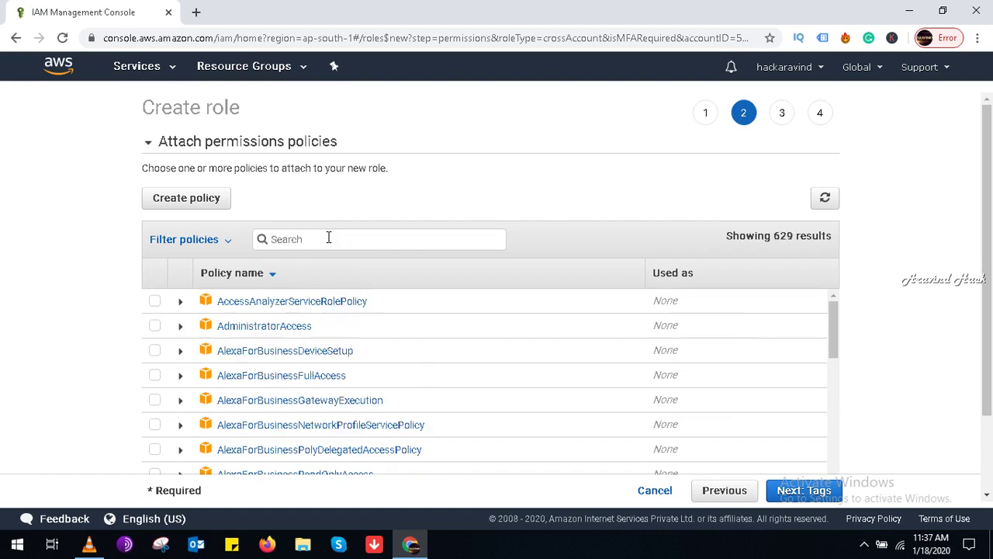
{"action": "left_click", "coordinate": [207, 241]}
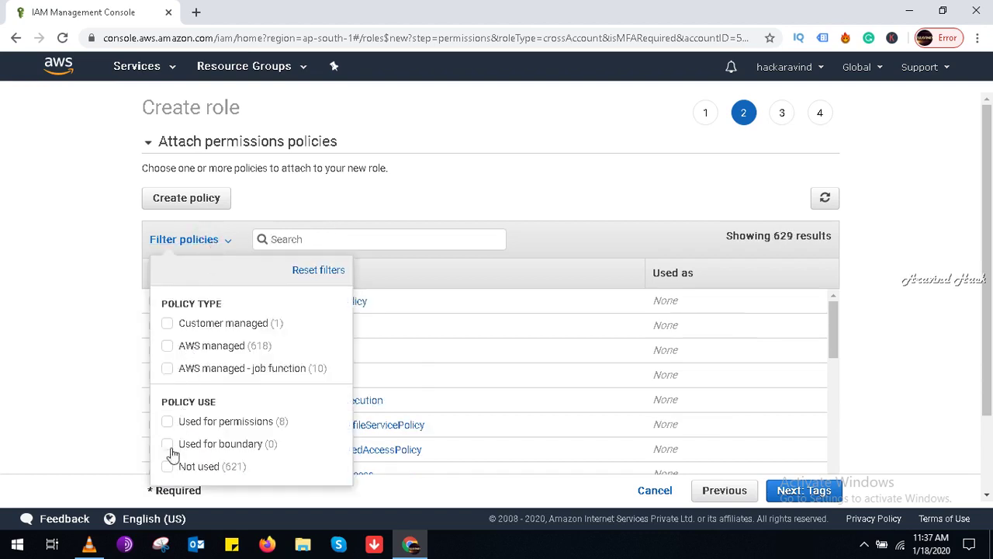
{"action": "left_click", "coordinate": [167, 327]}
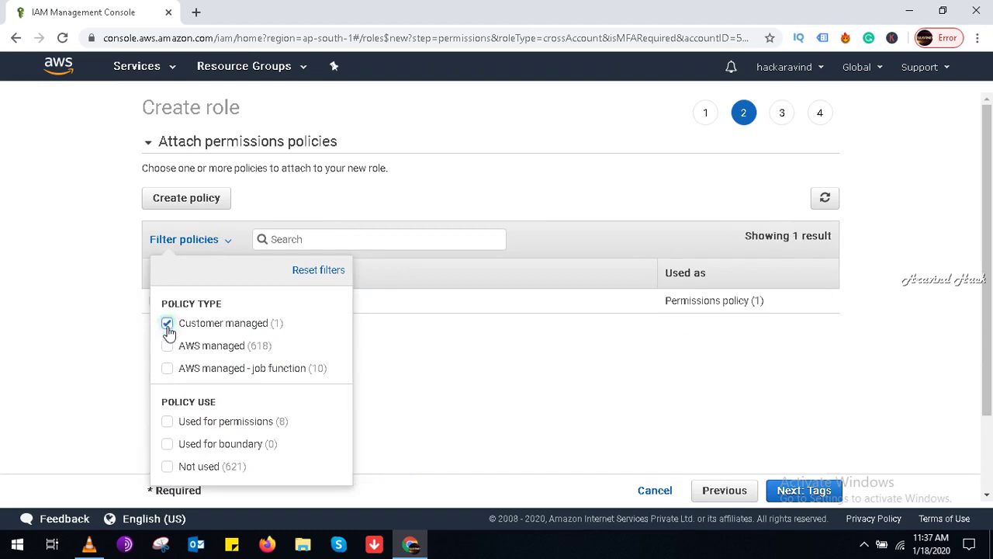
{"action": "left_click", "coordinate": [547, 375]}
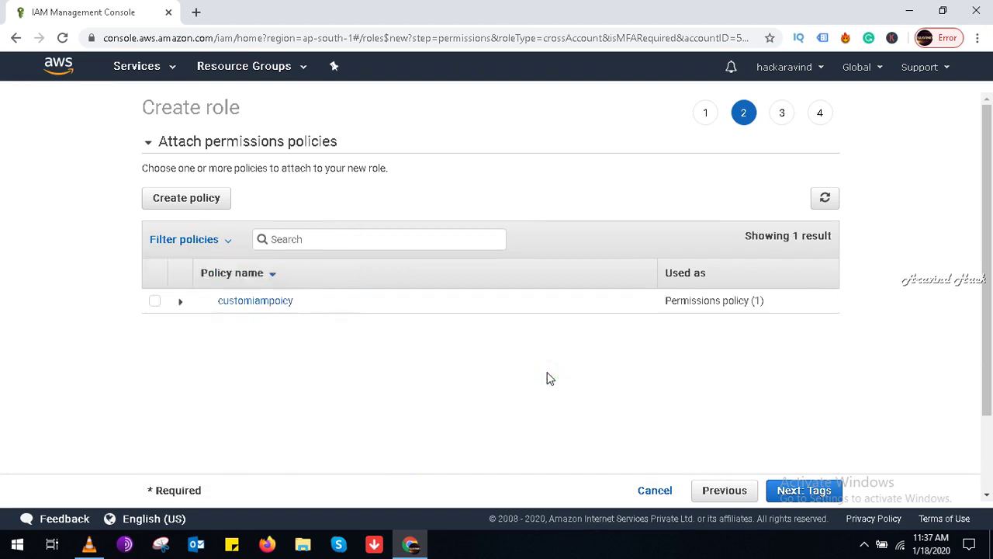
{"action": "left_click", "coordinate": [153, 302]}
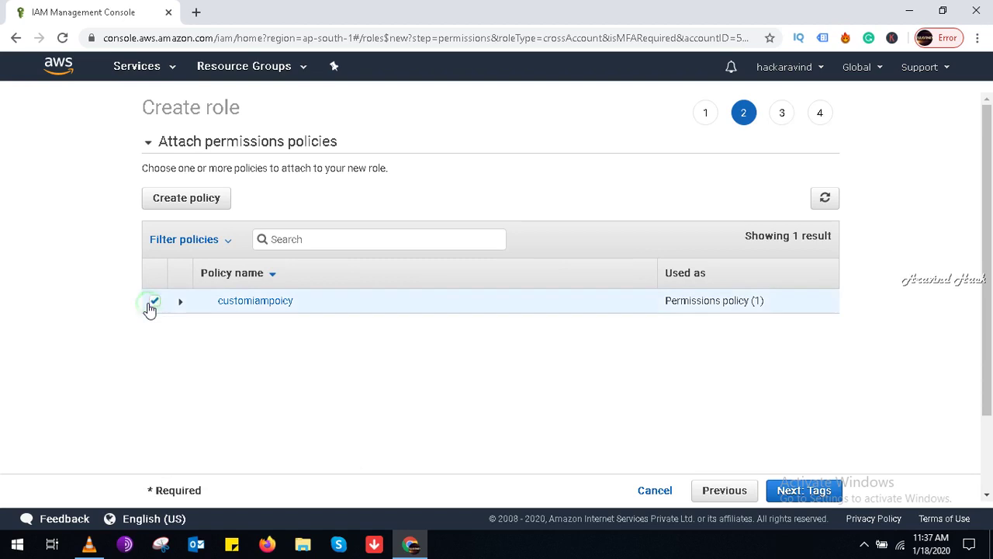
{"action": "left_click", "coordinate": [799, 491]}
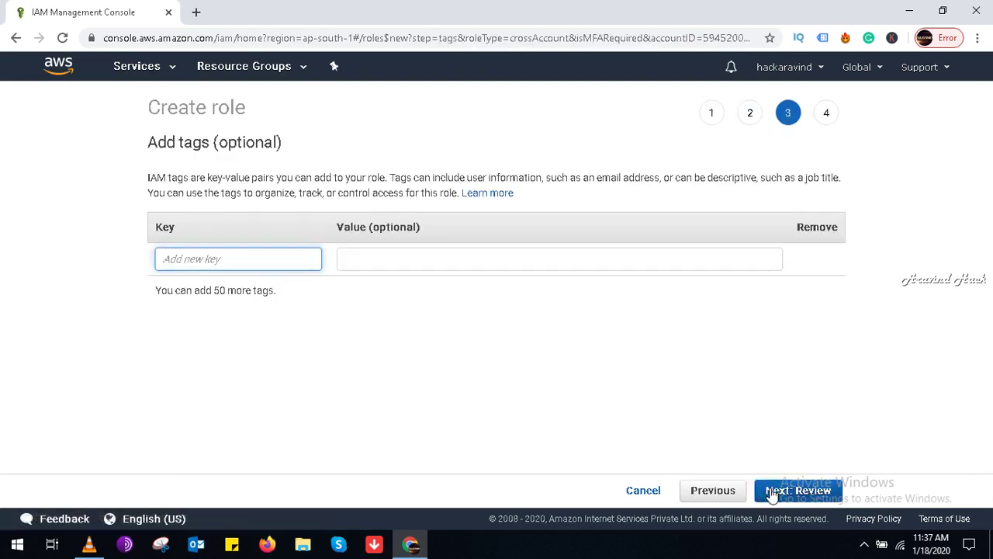
Step: Add the first tag with key role and value readonly
{"action": "left_click", "coordinate": [772, 492]}
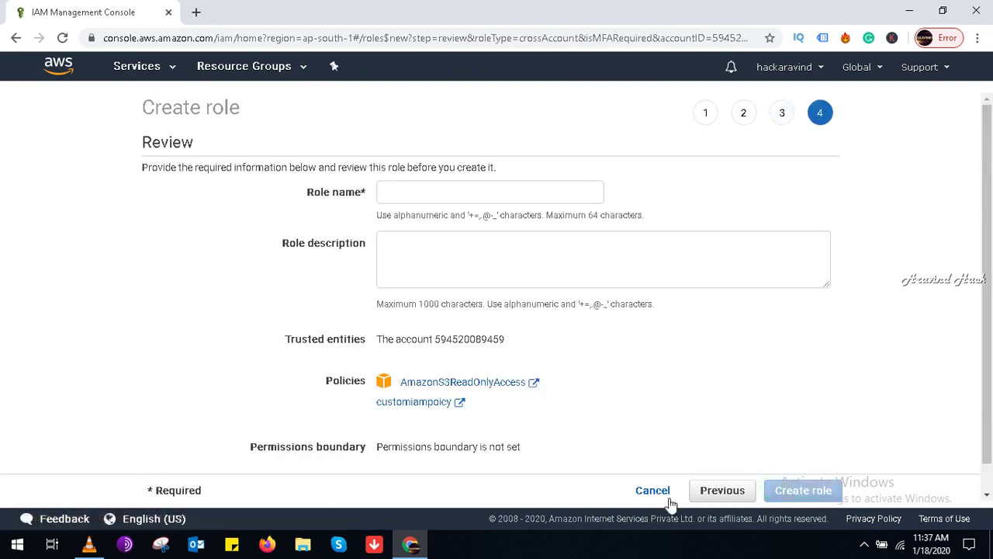
{"action": "left_click", "coordinate": [712, 494]}
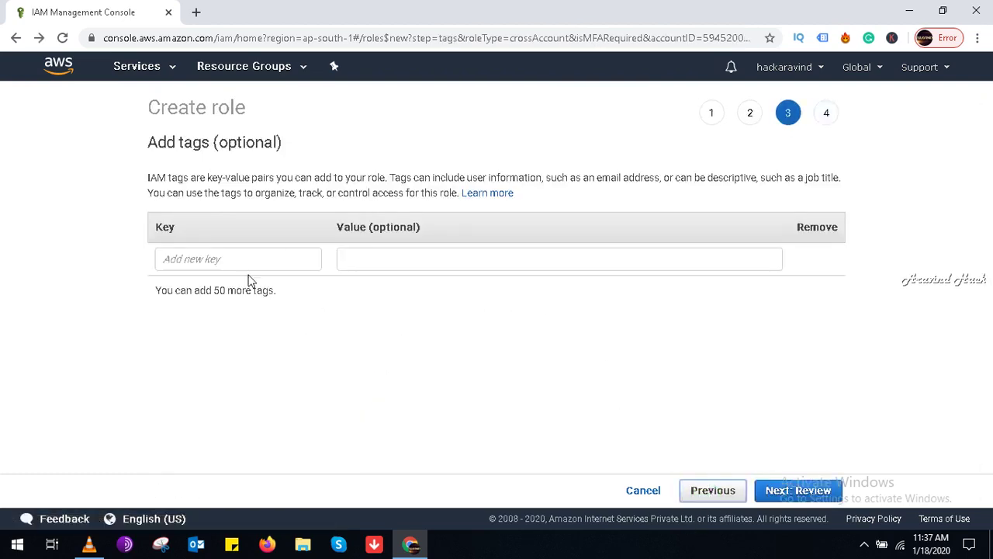
{"action": "left_click", "coordinate": [240, 259]}
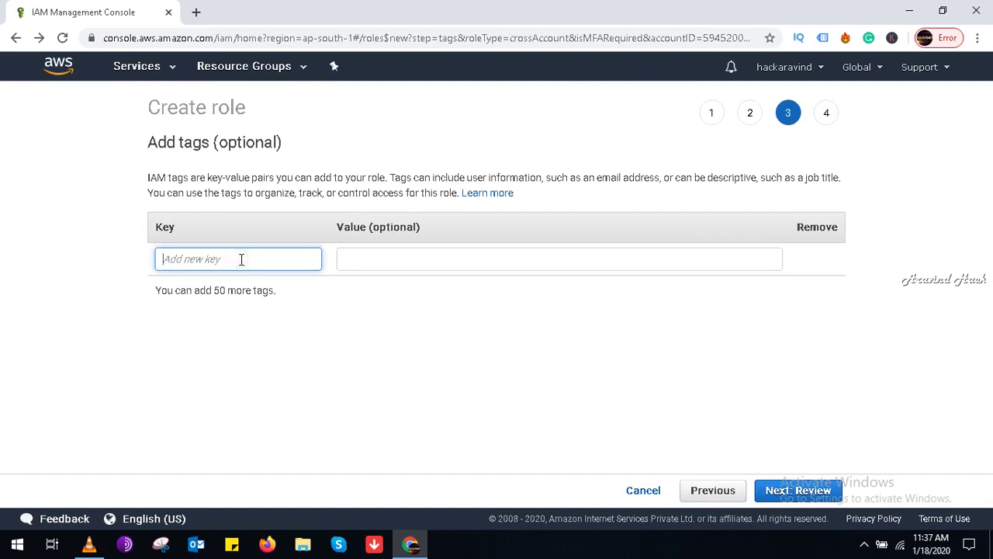
{"action": "type", "text": "role"}
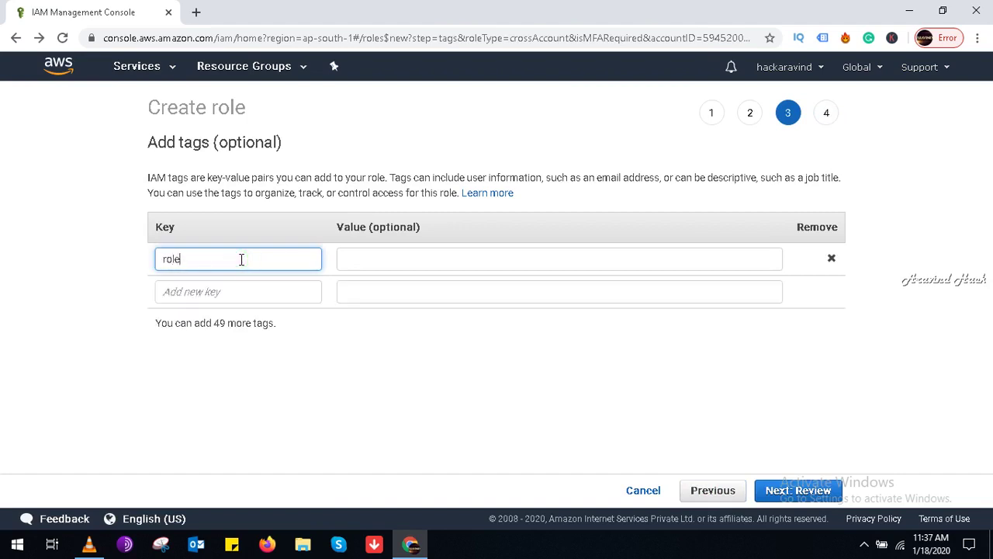
{"action": "left_click", "coordinate": [398, 259]}
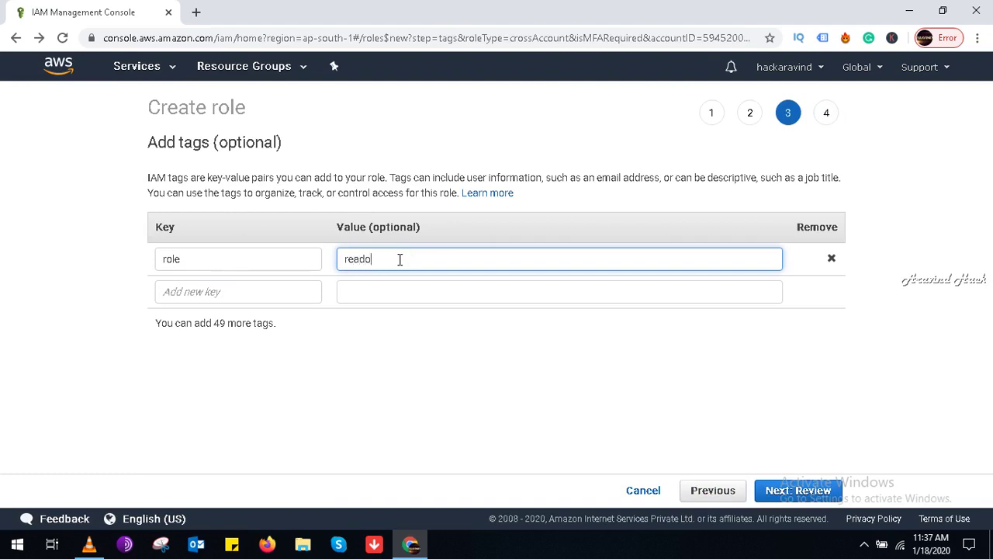
Step: Add a second tag accesslevel = readyonlyofDB and continue to Review
{"action": "left_click", "coordinate": [292, 292]}
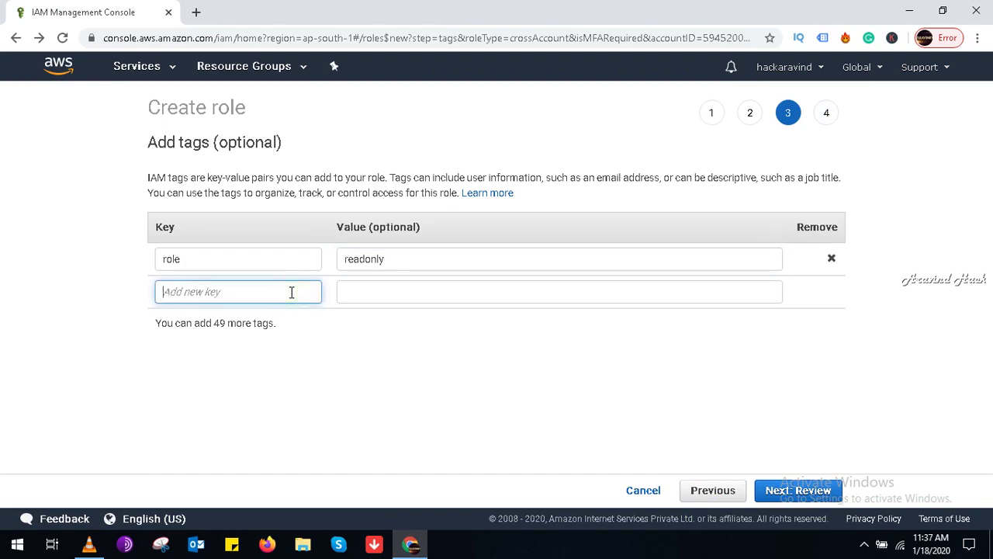
{"action": "type", "text": "accesslevel"}
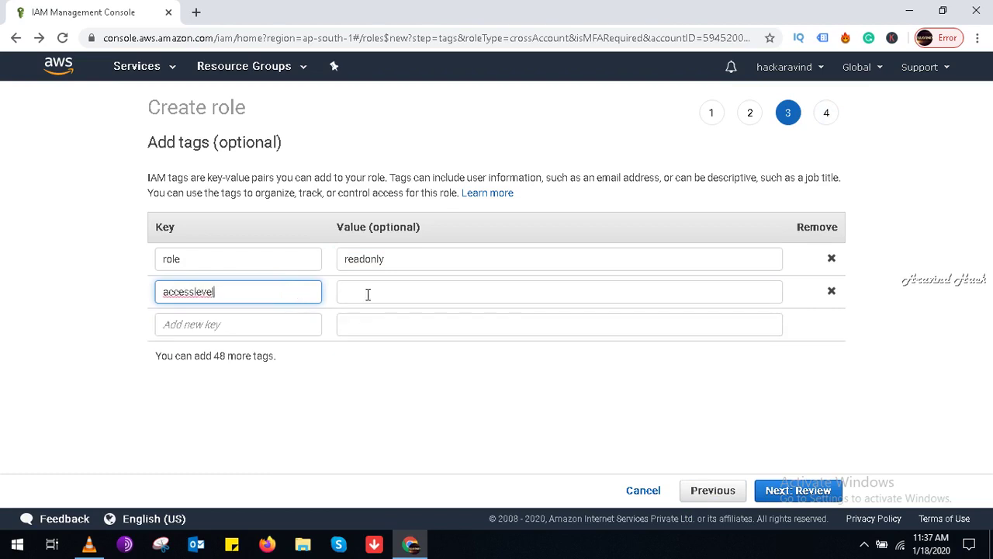
{"action": "left_click", "coordinate": [368, 293]}
{"action": "type", "text": "ady"}
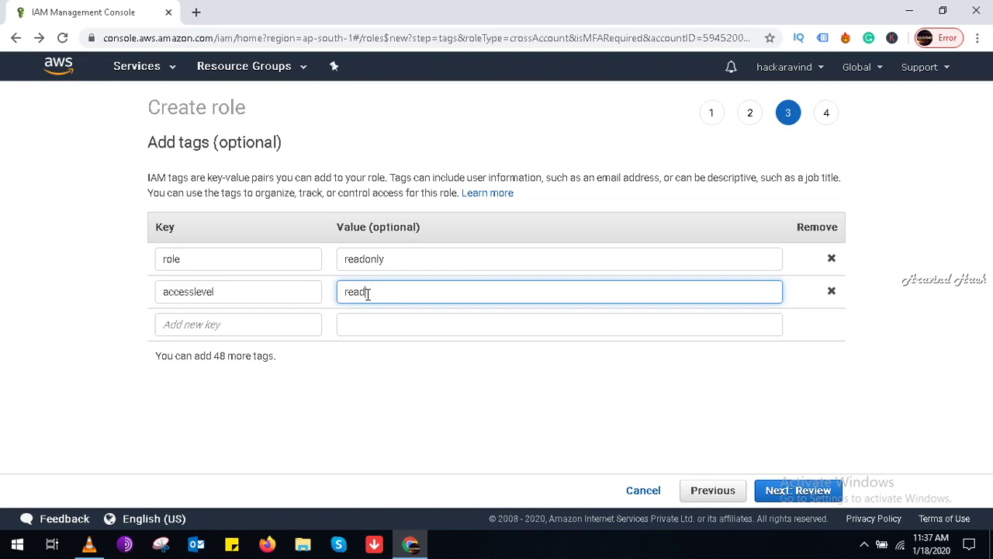
{"action": "type", "text": "onlyofB"}
{"action": "double_click", "coordinate": [416, 291]}
{"action": "left_click", "coordinate": [416, 291]}
{"action": "key", "text": "BackSpace"}
{"action": "type", "text": "DB"}
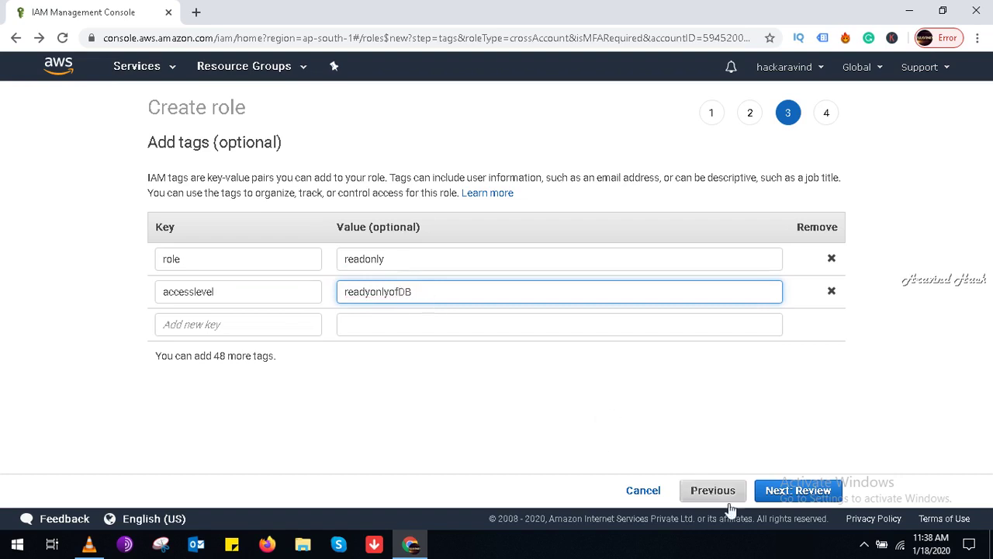
{"action": "left_click", "coordinate": [793, 490]}
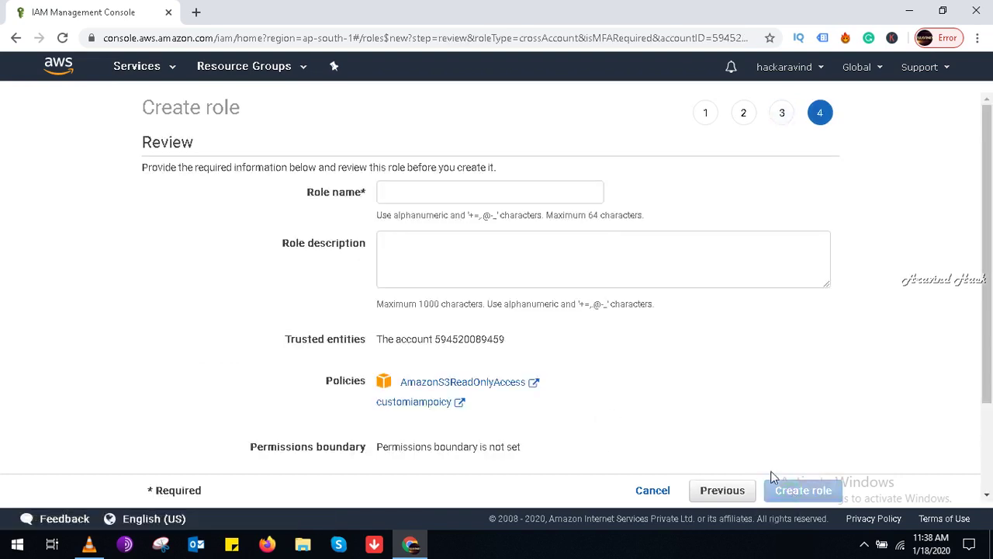
Step: Create the role named Readonlyuser with description 'user for read only of databases'
{"action": "left_click", "coordinate": [448, 191]}
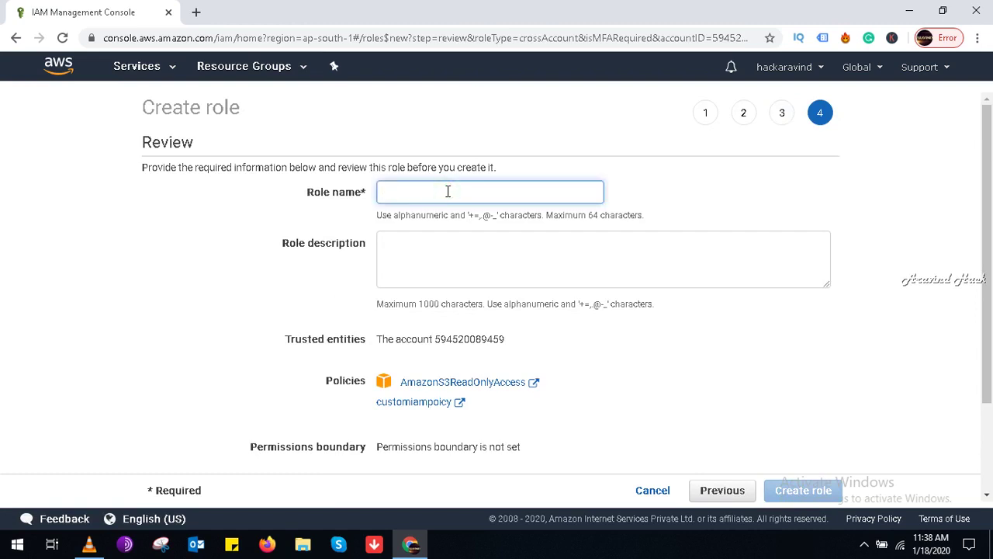
{"action": "type", "text": "Read"}
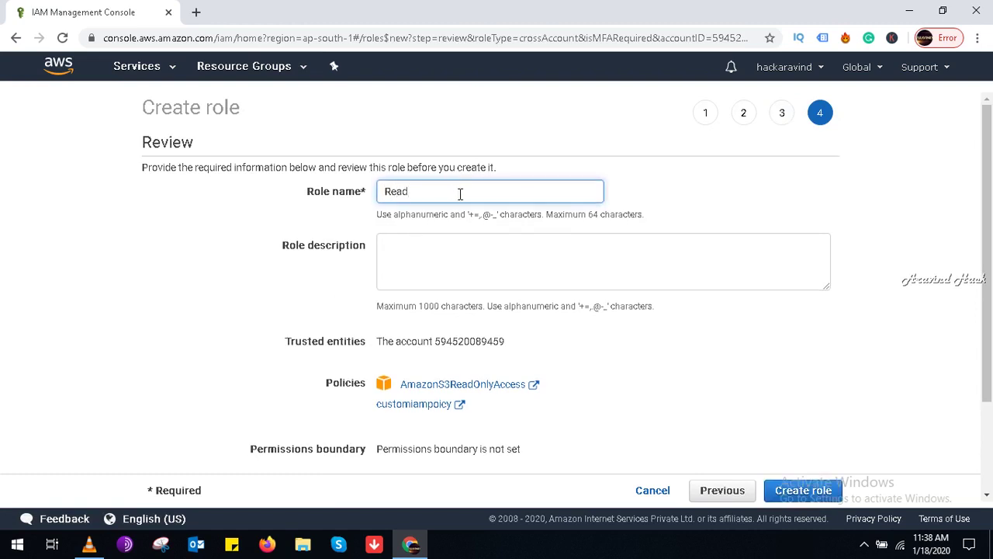
{"action": "type", "text": "onlyuser"}
{"action": "left_click", "coordinate": [443, 255]}
{"action": "type", "text": "user f"}
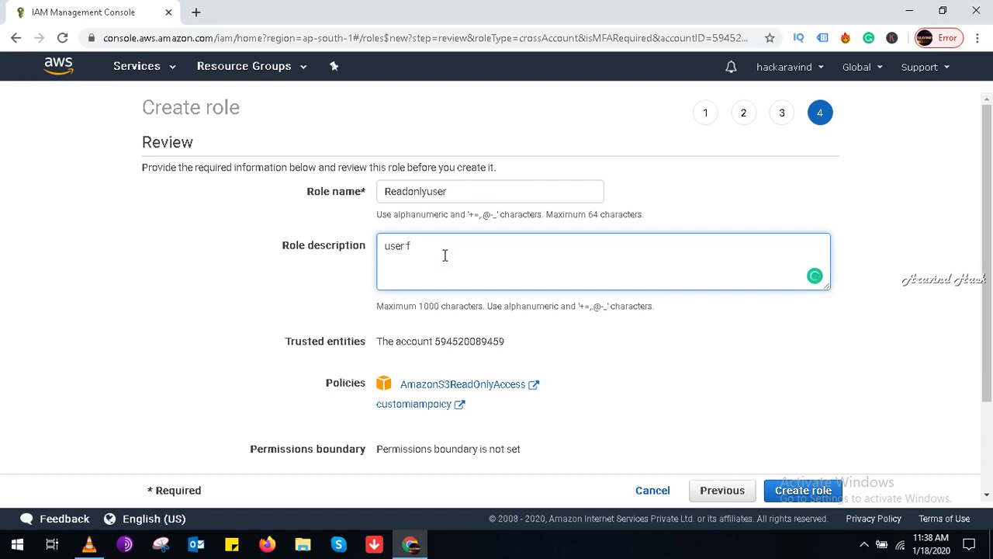
{"action": "type", "text": "or read only of databases"}
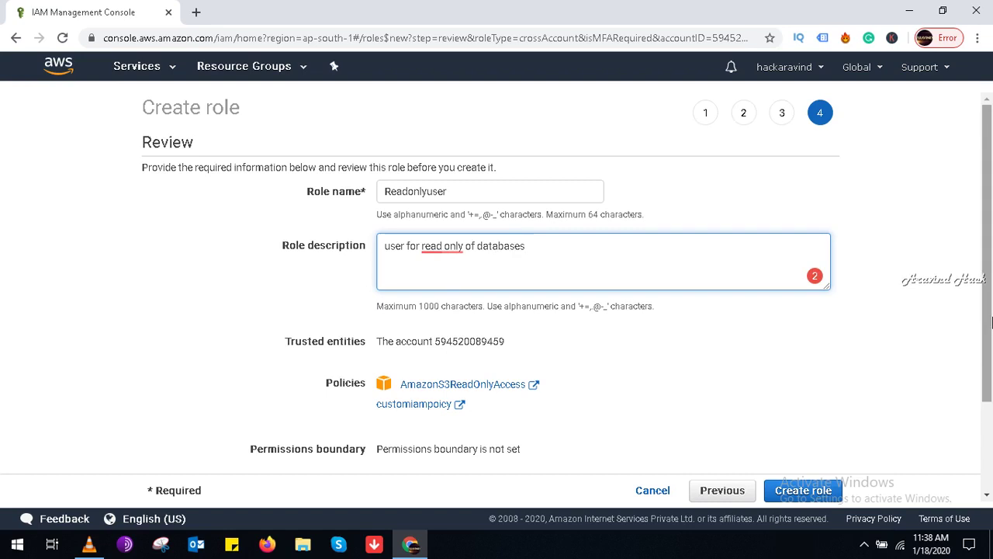
{"action": "left_click", "coordinate": [990, 423]}
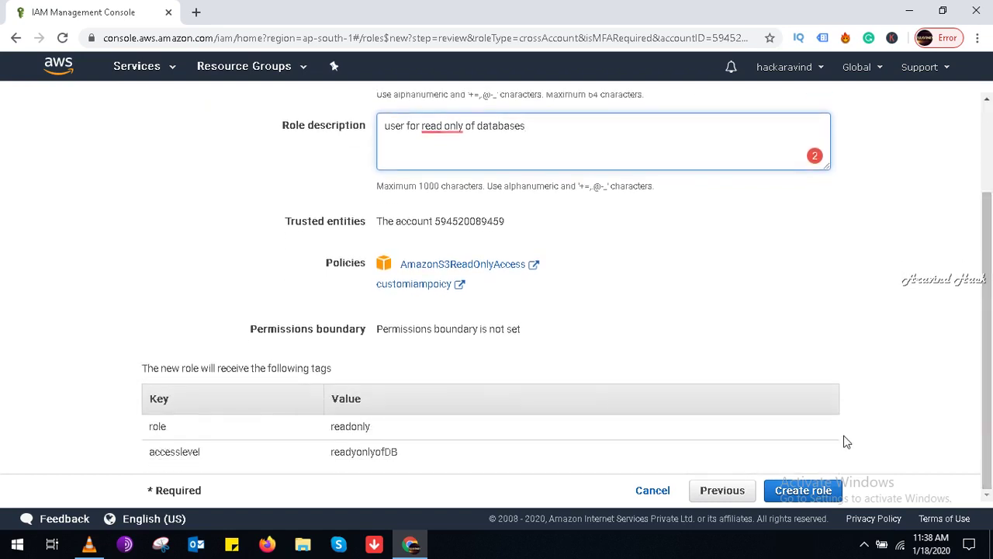
{"action": "left_click", "coordinate": [805, 494]}
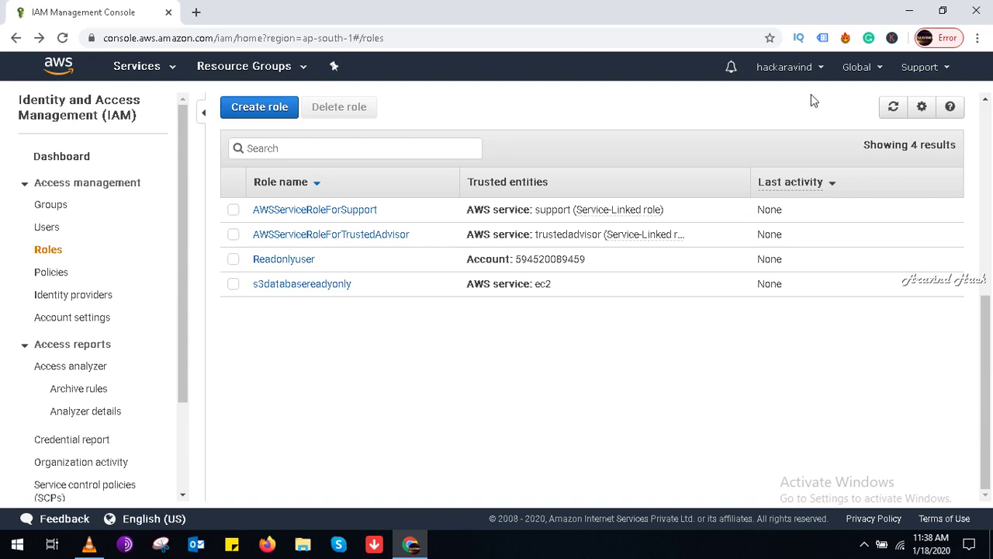
Step: Minimise the browser and operate the screen recorder controls from the tray
{"action": "left_click", "coordinate": [909, 10]}
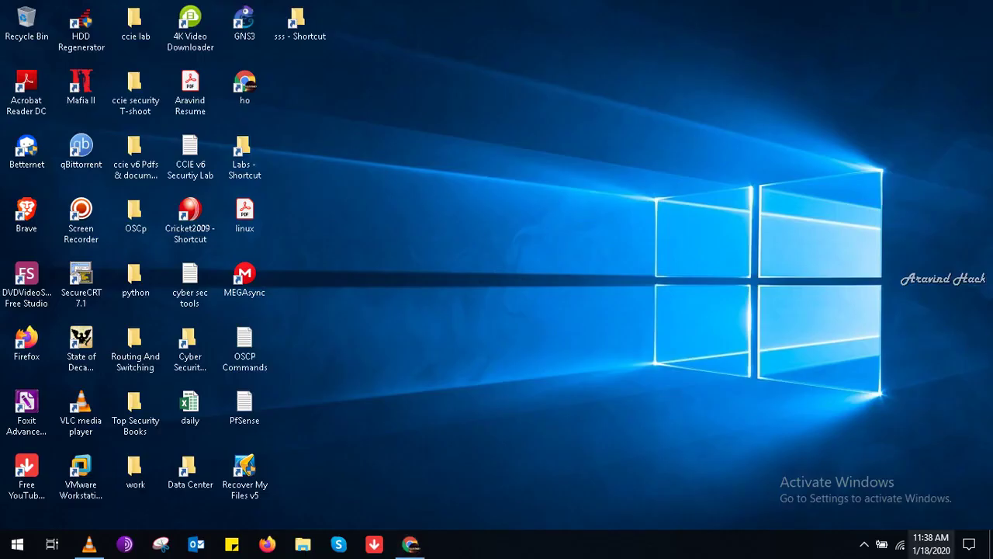
{"action": "left_click", "coordinate": [864, 544]}
{"action": "left_click", "coordinate": [831, 485]}
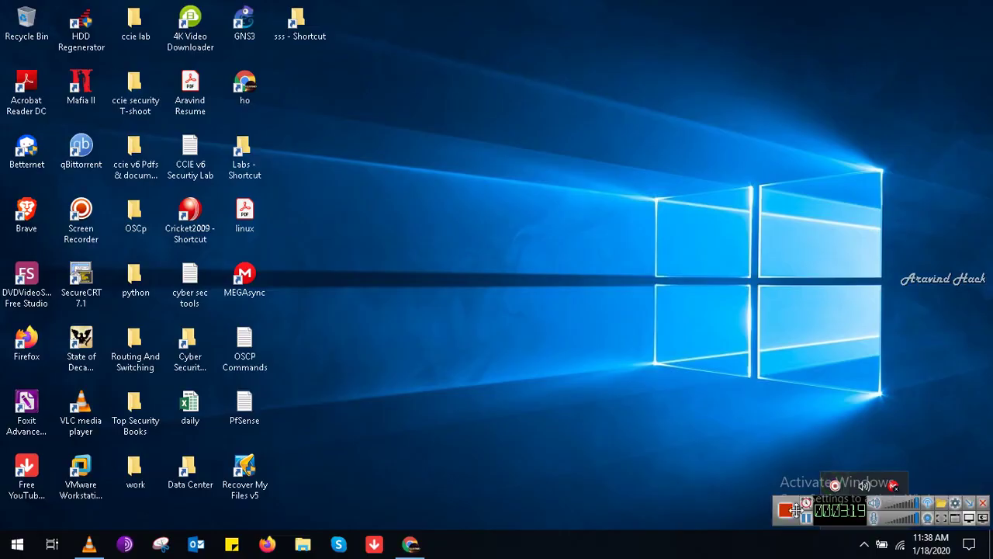
{"action": "left_click", "coordinate": [786, 510]}
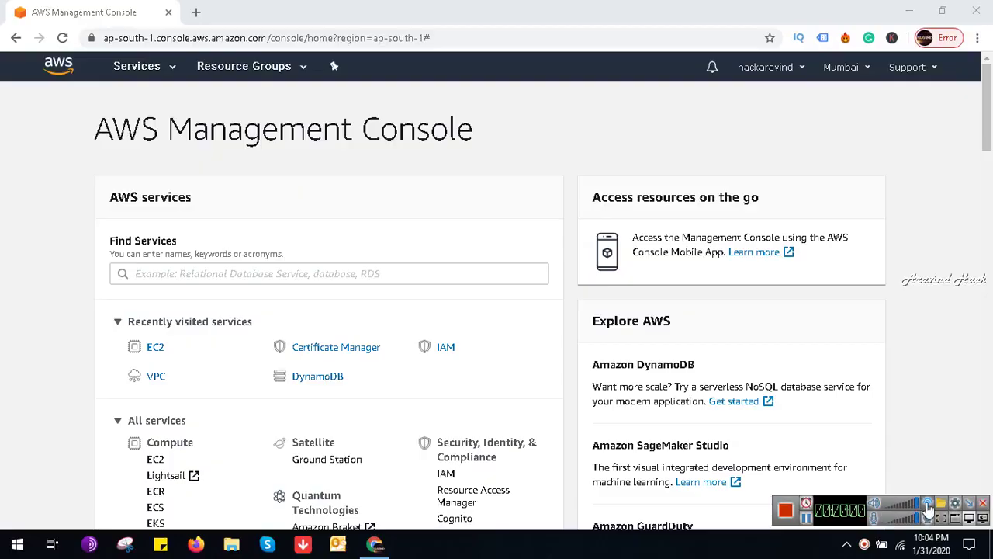
Step: Open CloudFormation through the 'clo' service search and view its getting started guide
{"action": "left_click", "coordinate": [972, 513]}
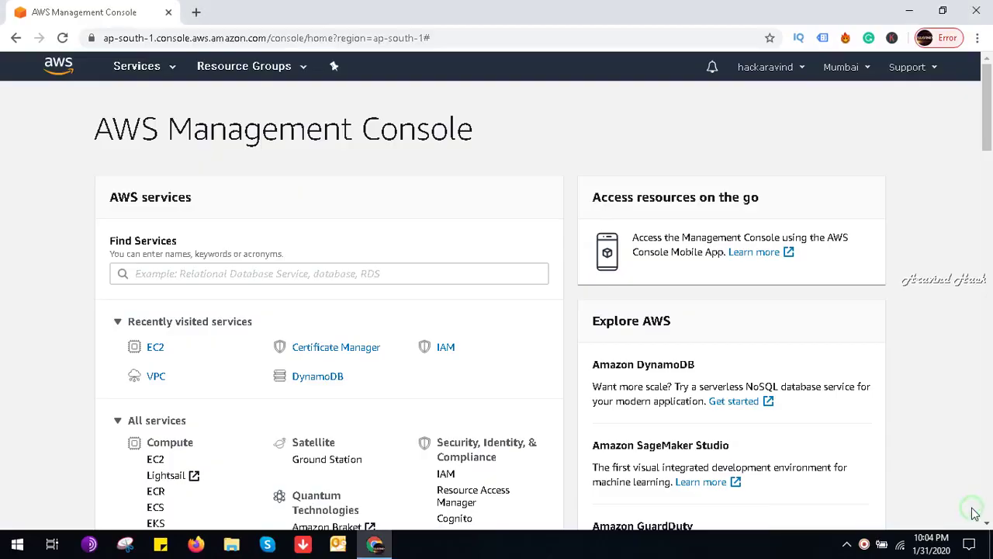
{"action": "left_click", "coordinate": [361, 273]}
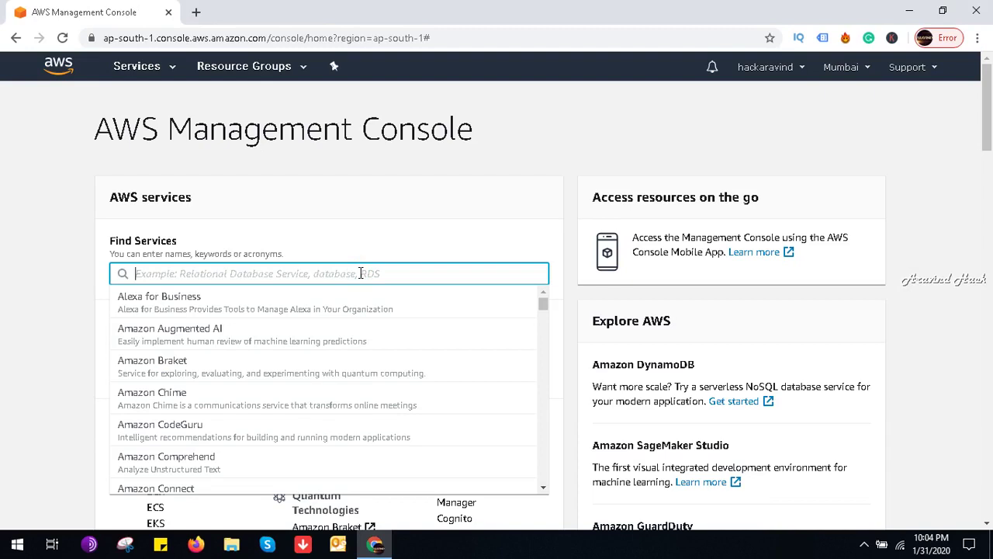
{"action": "type", "text": "clo"}
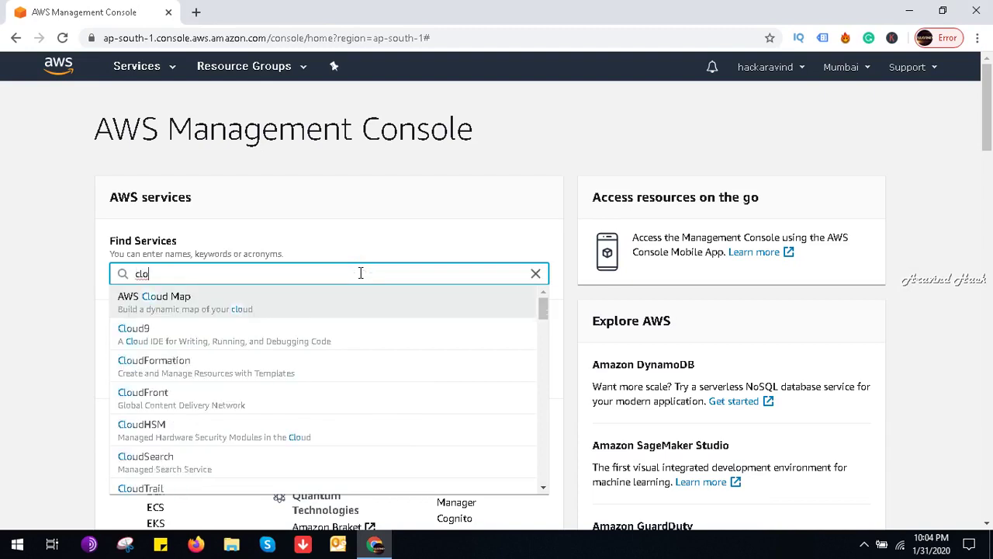
{"action": "left_click", "coordinate": [326, 362]}
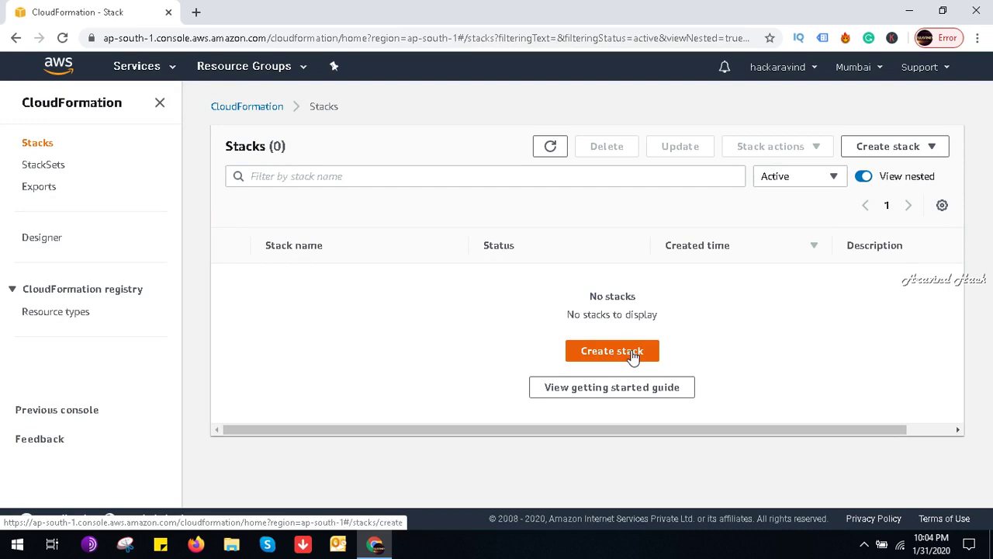
{"action": "left_click", "coordinate": [629, 387]}
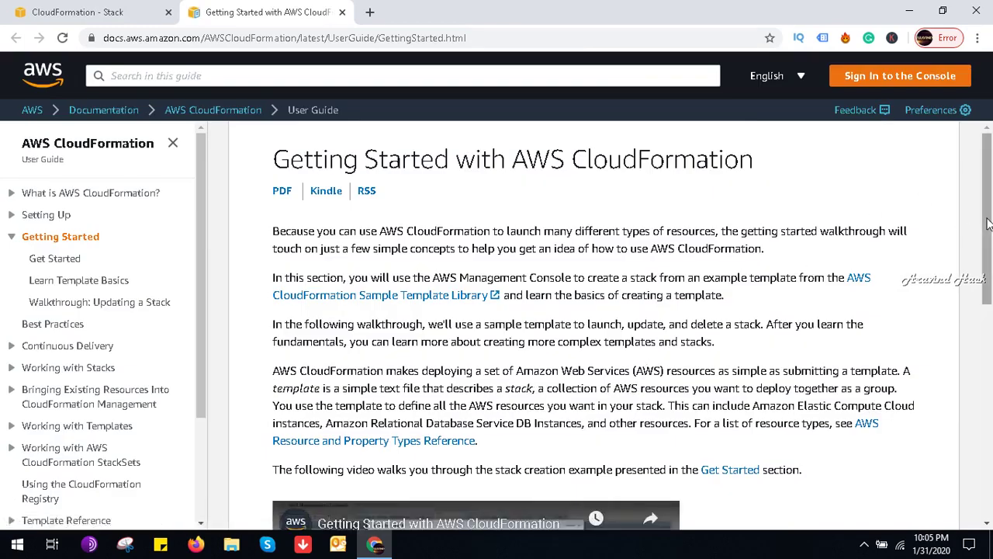
Step: Open Learn Template Basics and scroll from 'Resources: Hello Bucket!' to the Ec2Instance Ref InstanceSecurityGroup example
{"action": "left_click_drag", "start_coordinate": [987, 223], "coordinate": [990, 463]}
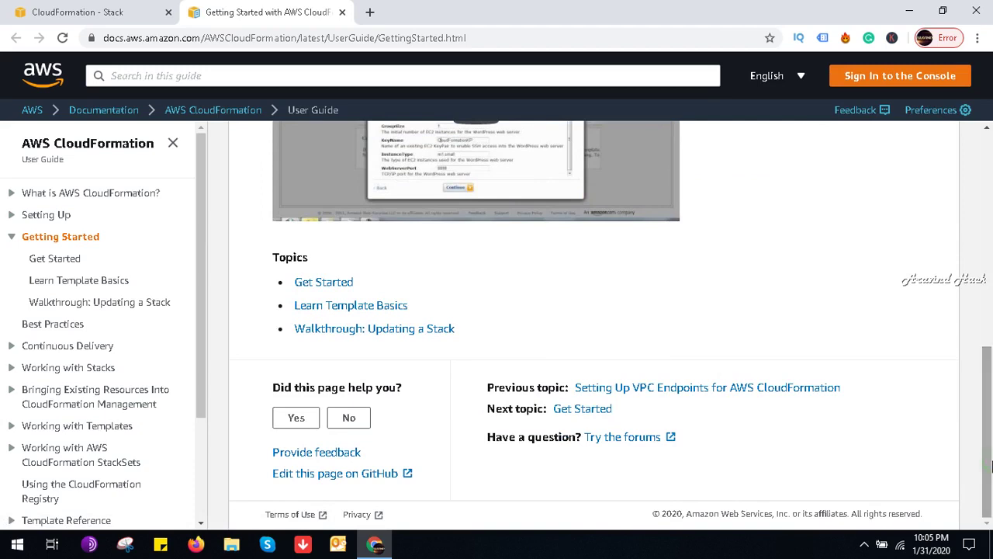
{"action": "left_click", "coordinate": [356, 305]}
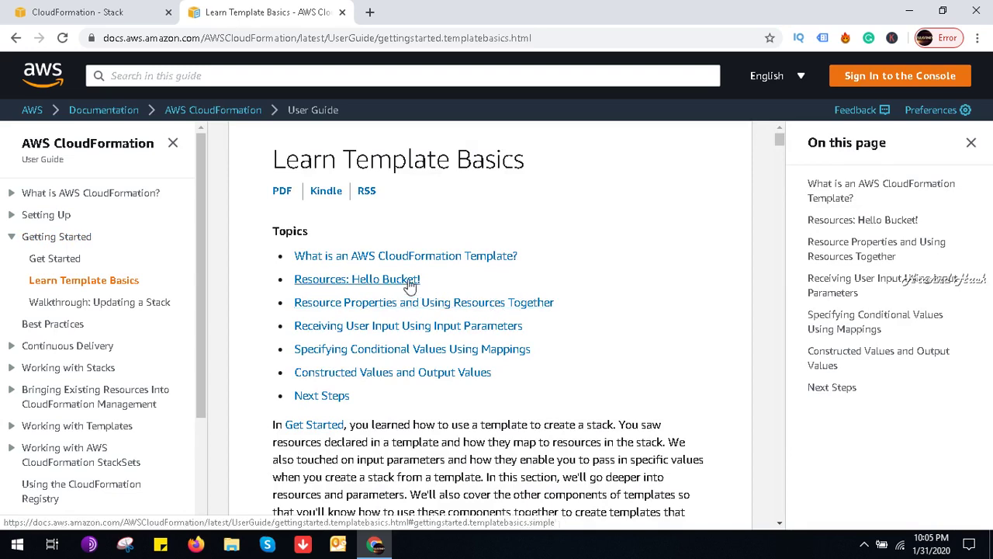
{"action": "left_click", "coordinate": [409, 279]}
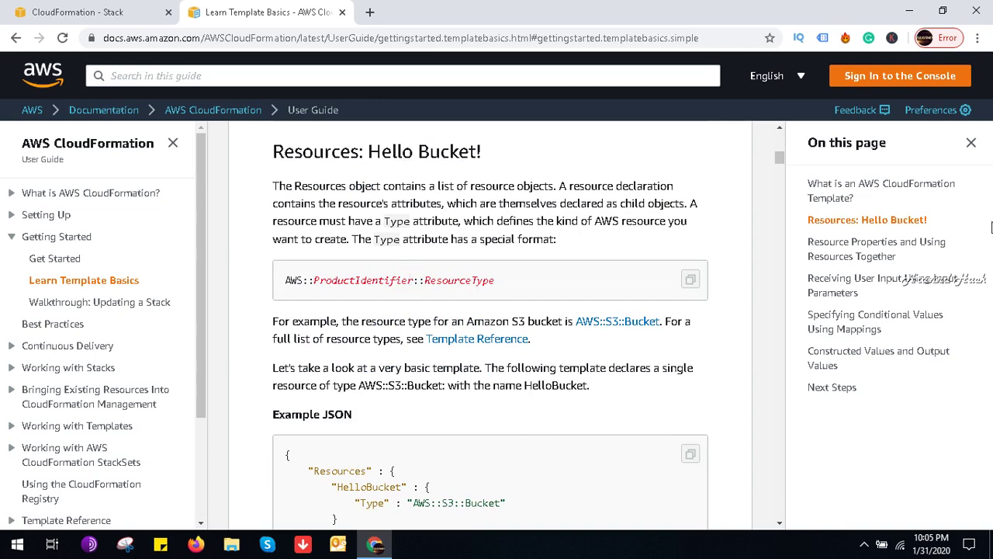
{"action": "left_click", "coordinate": [779, 157]}
{"action": "left_click_drag", "start_coordinate": [782, 159], "coordinate": [790, 191]}
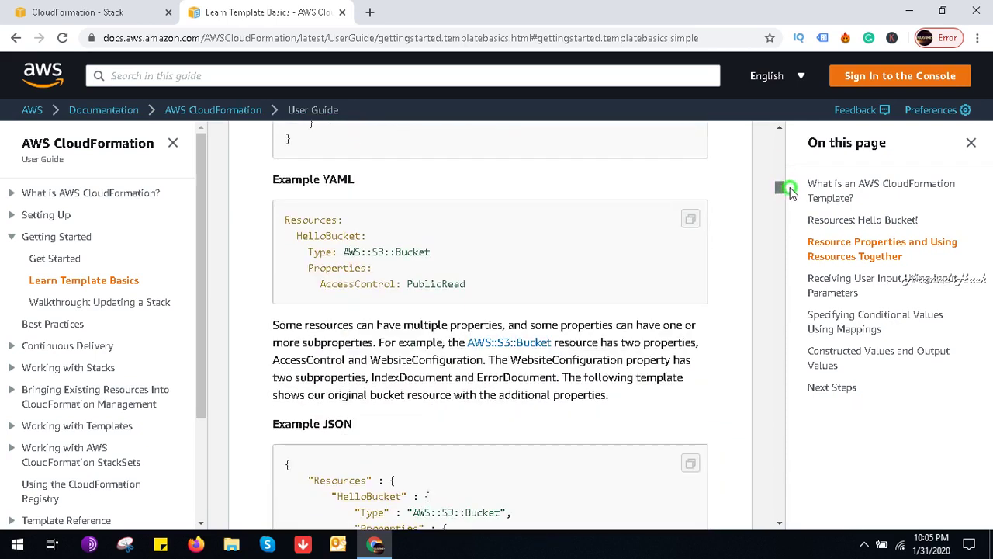
{"action": "left_click_drag", "start_coordinate": [790, 192], "coordinate": [799, 212]}
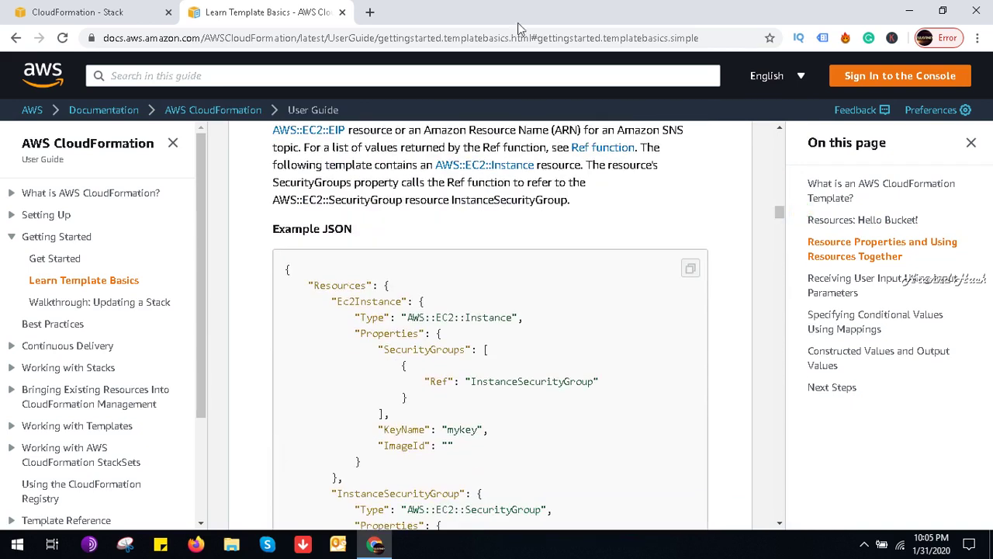
Step: From the CloudFormation stacks page, create a stack using the CloudFormer sample template and view it in Designer
{"action": "left_click", "coordinate": [78, 12]}
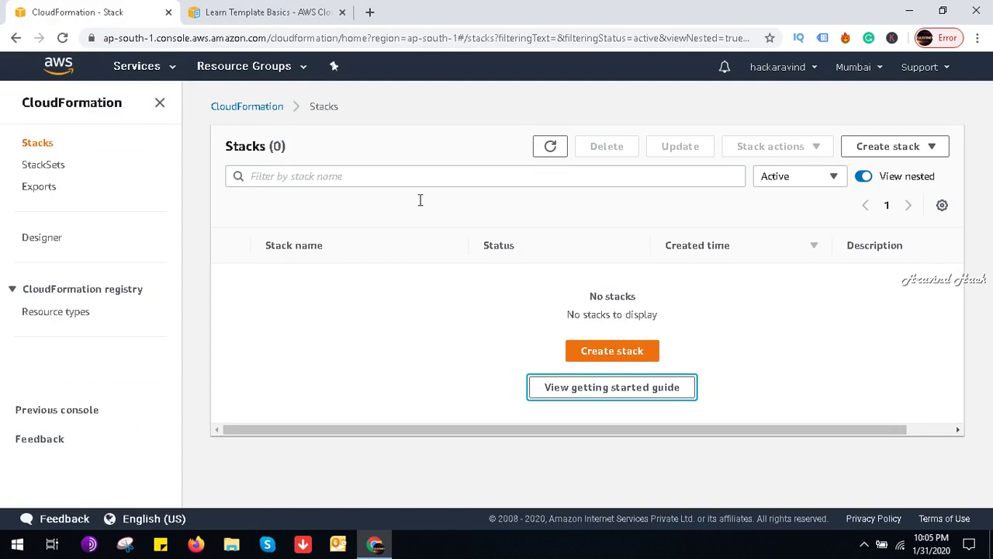
{"action": "left_click", "coordinate": [623, 352]}
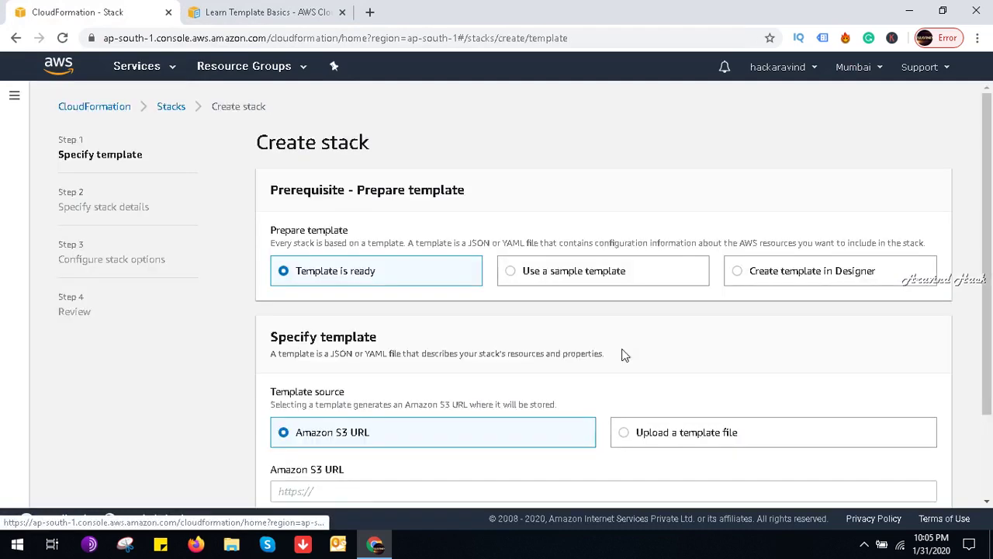
{"action": "left_click", "coordinate": [570, 278]}
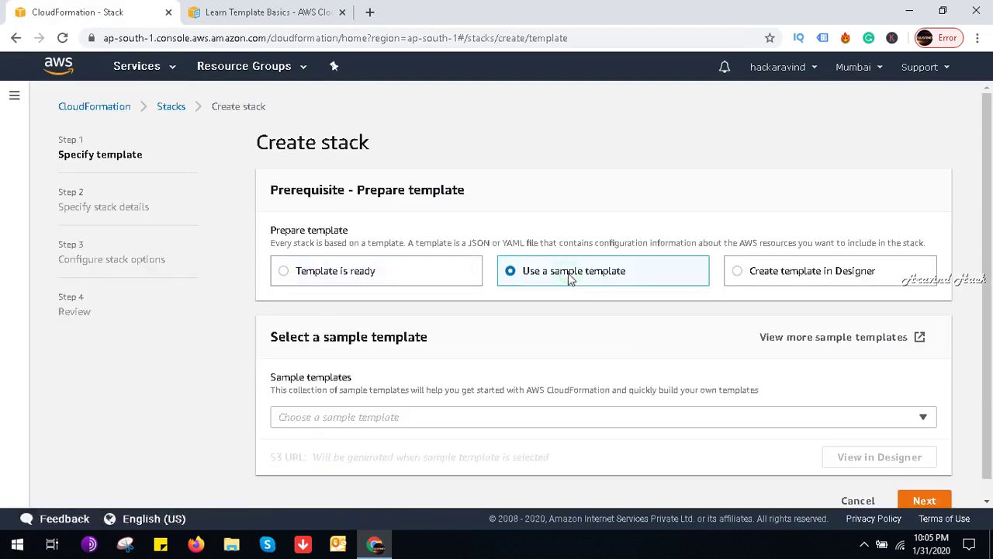
{"action": "left_click", "coordinate": [457, 419]}
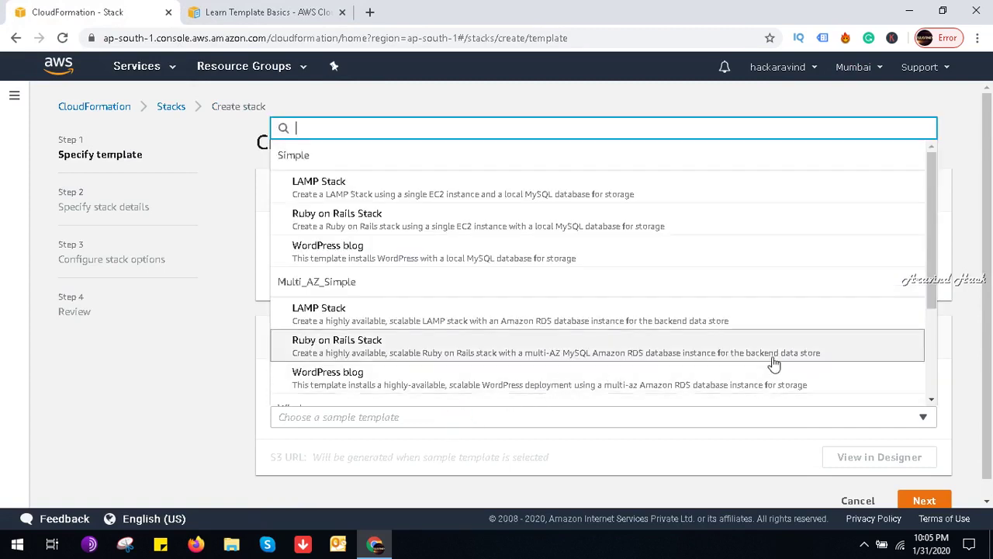
{"action": "left_click_drag", "start_coordinate": [928, 295], "coordinate": [945, 403]}
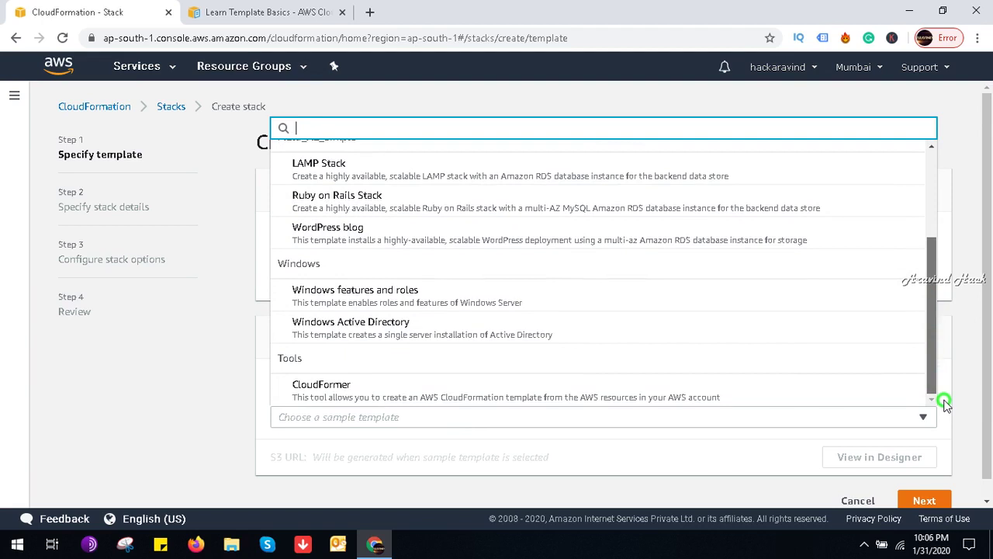
{"action": "left_click", "coordinate": [747, 390]}
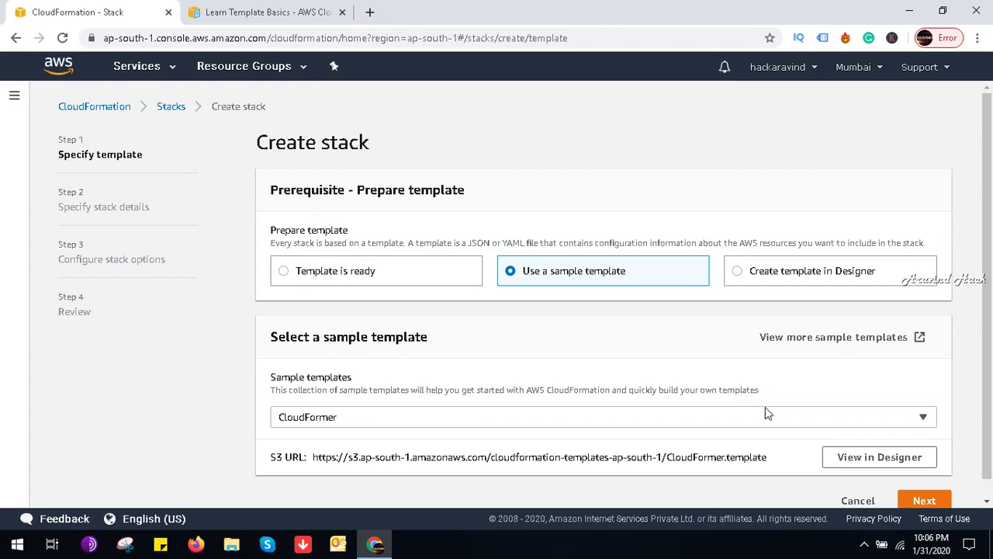
{"action": "left_click", "coordinate": [851, 460]}
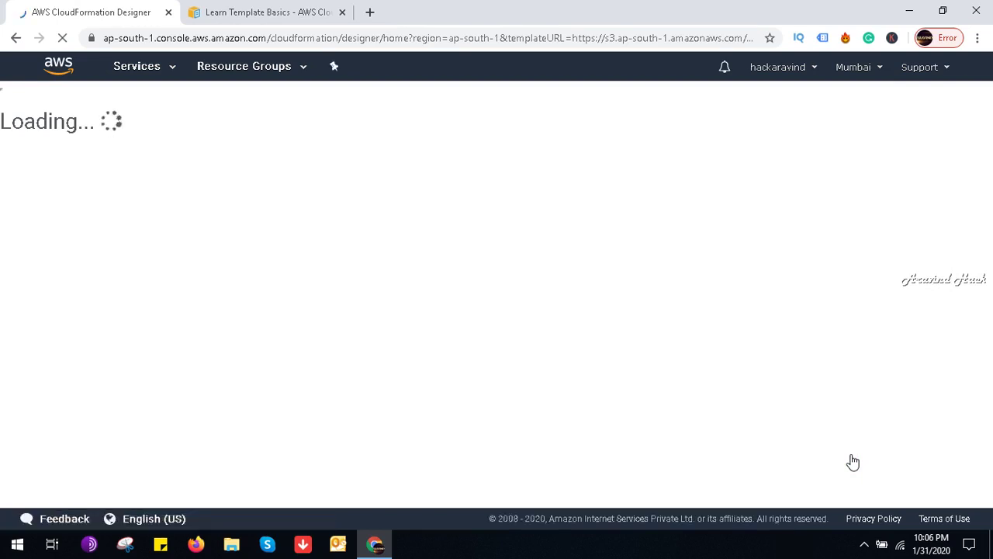
Step: Close the documentation tab and show the CloudFormer template as YAML in Designer
{"action": "left_click", "coordinate": [335, 13]}
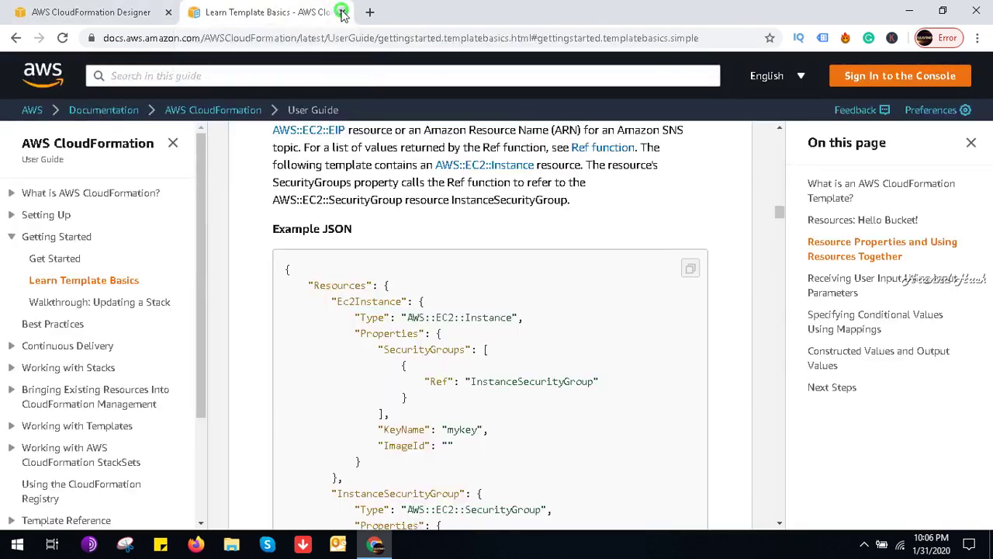
{"action": "left_click", "coordinate": [341, 12]}
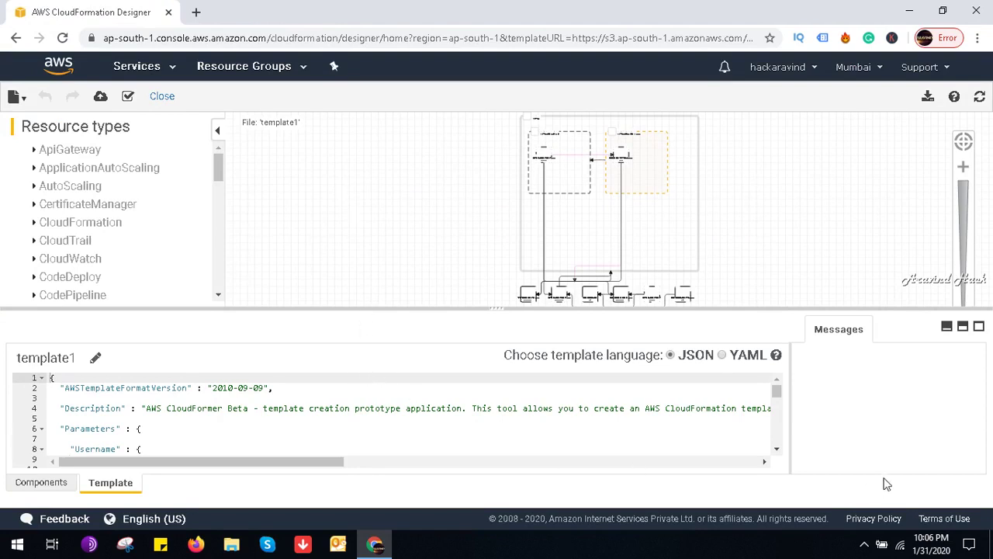
{"action": "left_click", "coordinate": [719, 355]}
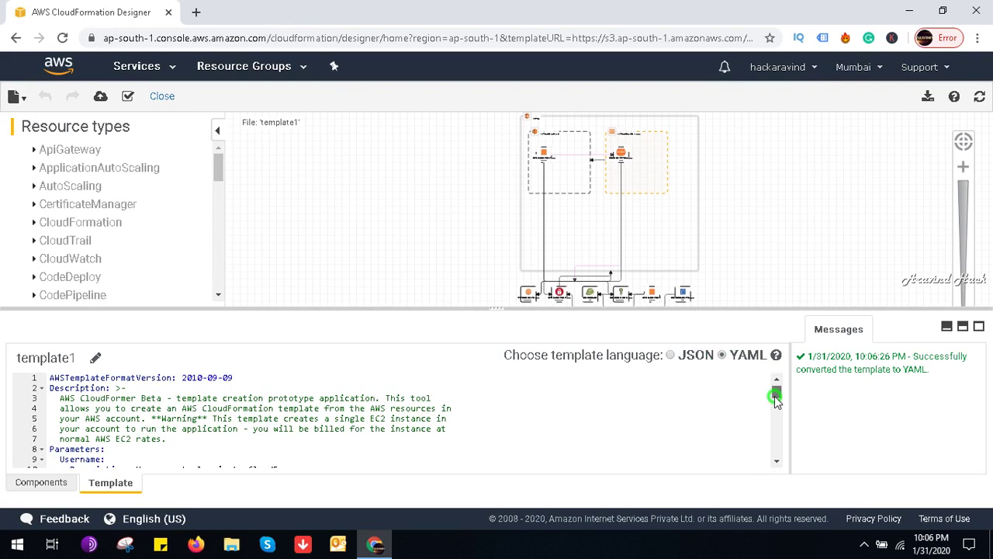
{"action": "left_click_drag", "start_coordinate": [776, 397], "coordinate": [788, 481]}
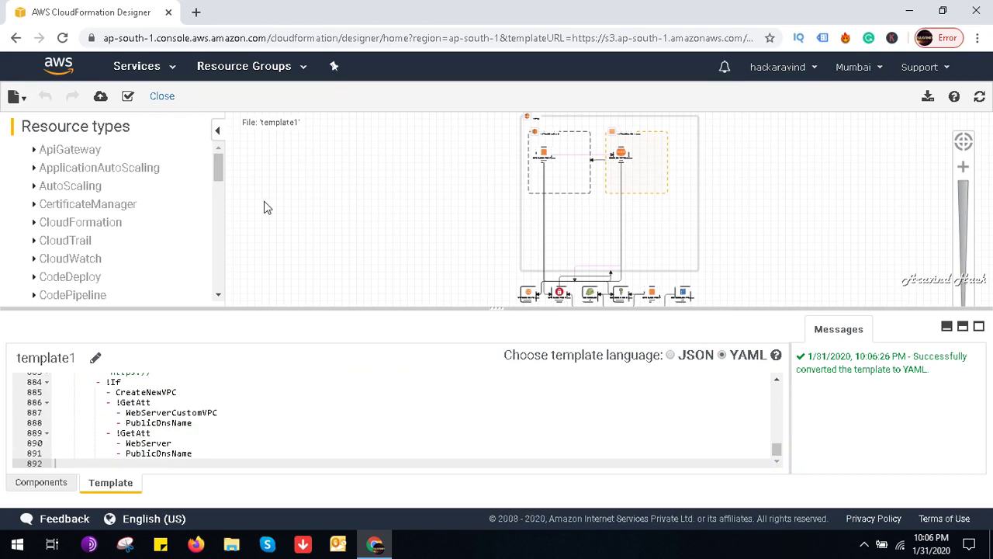
Step: Leave Designer without saving to return to the Create stack page
{"action": "left_click", "coordinate": [22, 99]}
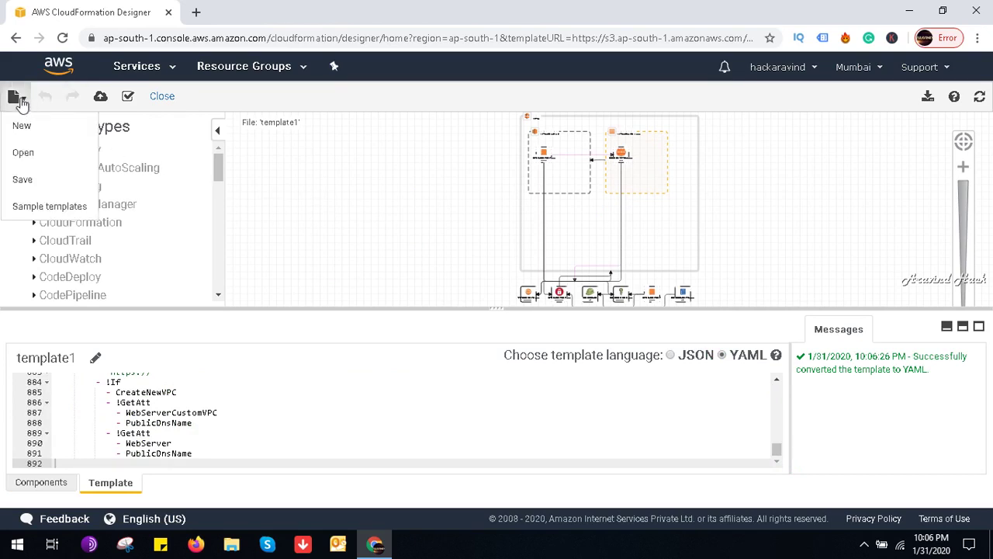
{"action": "left_click", "coordinate": [15, 37]}
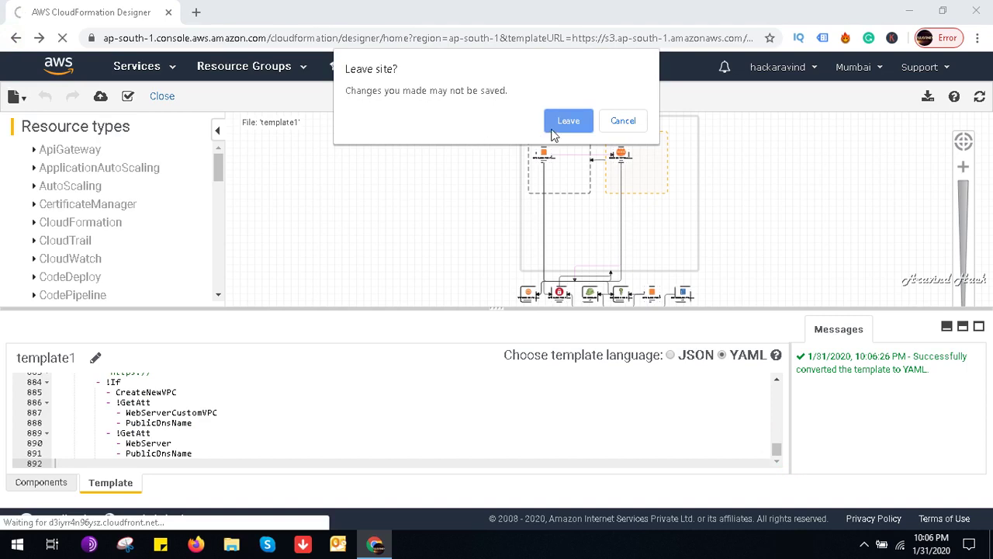
{"action": "left_click", "coordinate": [552, 128]}
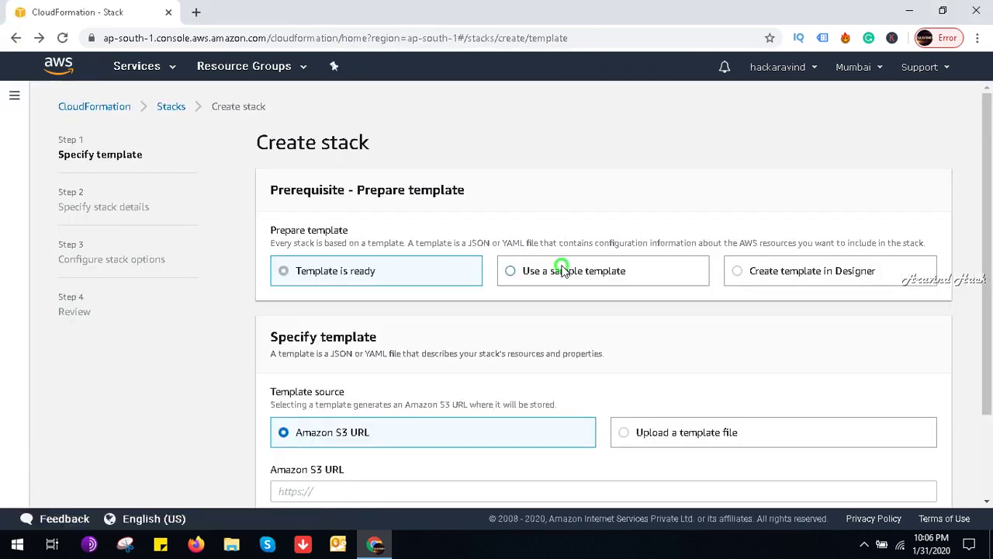
Step: Choose the Windows features and roles sample template and open its Designer view in a new tab
{"action": "left_click", "coordinate": [563, 269]}
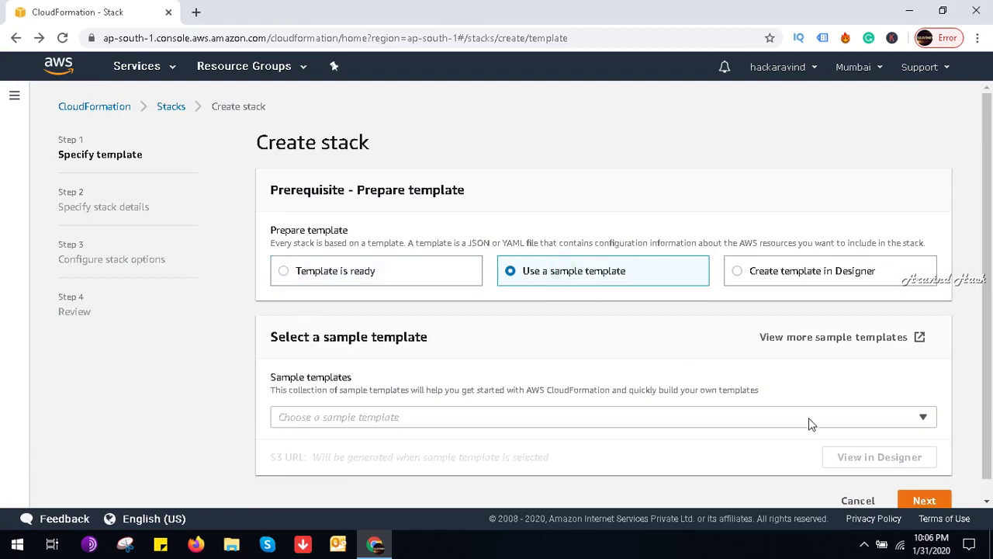
{"action": "left_click", "coordinate": [809, 418]}
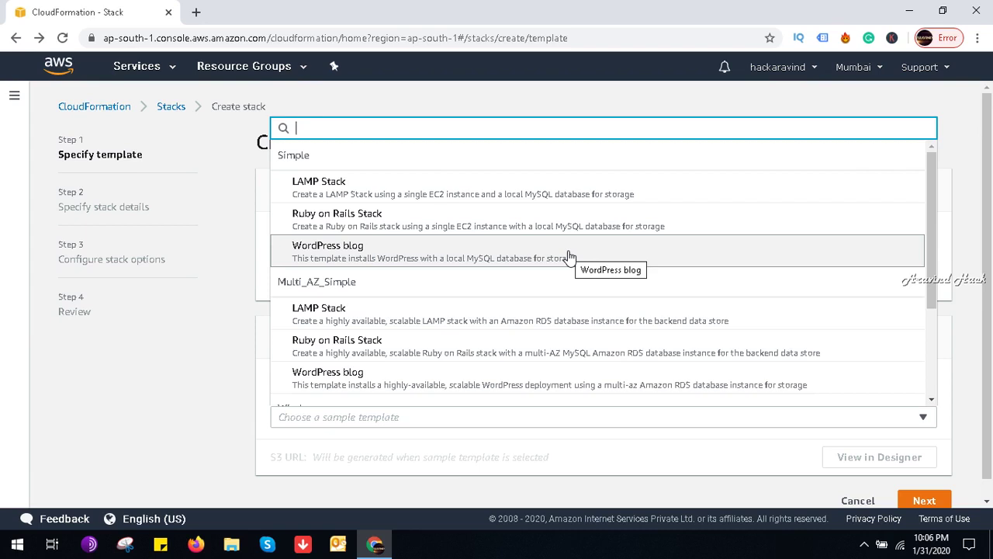
{"action": "left_click", "coordinate": [929, 400]}
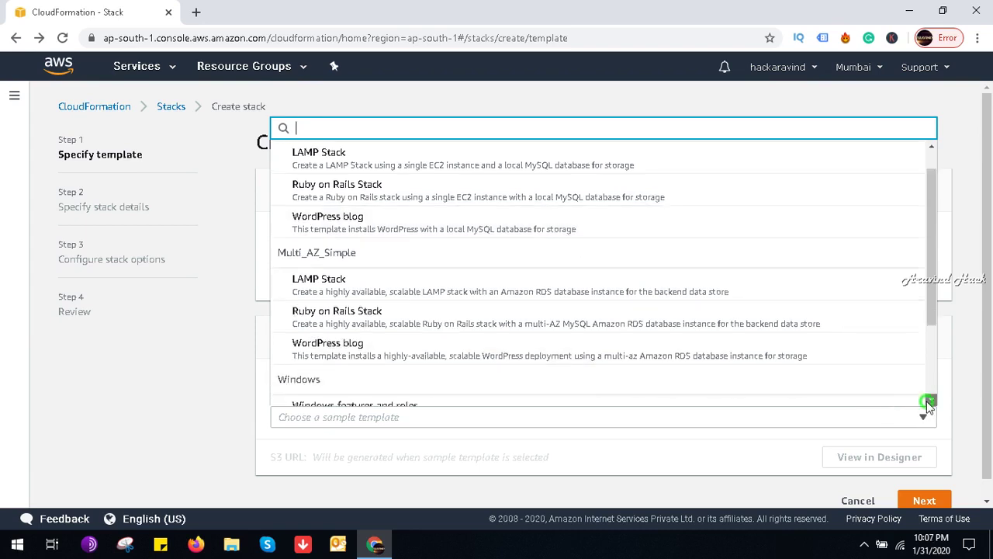
{"action": "left_click", "coordinate": [929, 400]}
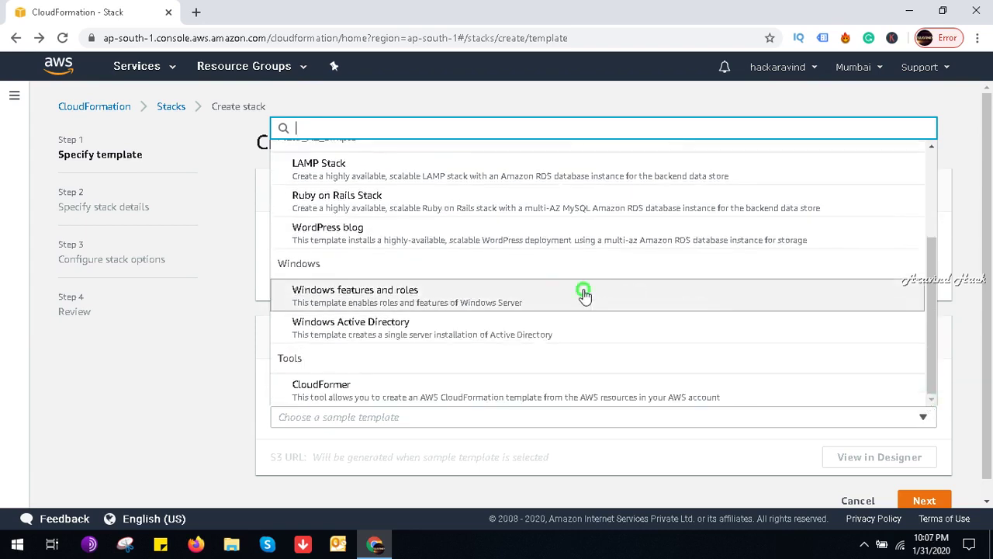
{"action": "left_click", "coordinate": [584, 294]}
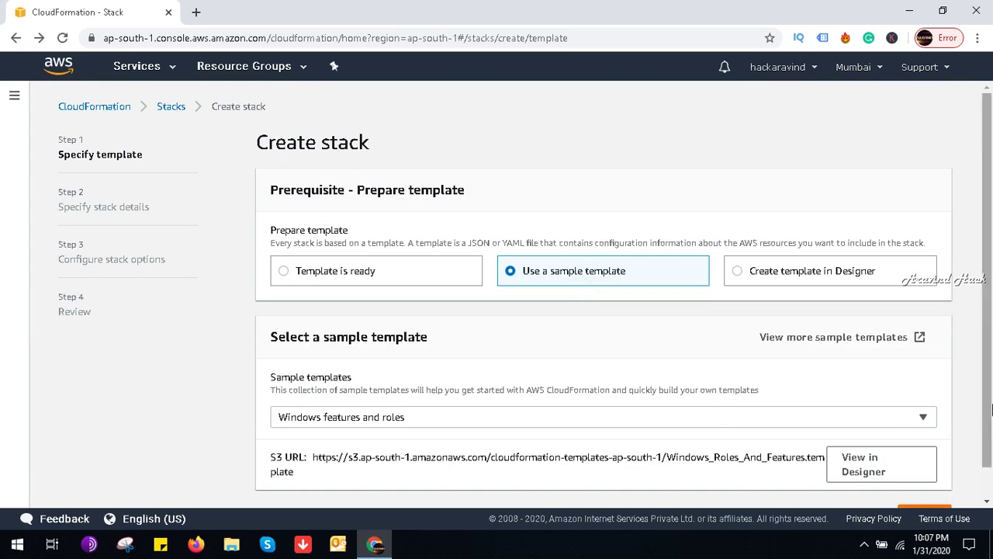
{"action": "scroll", "coordinate": [991, 410], "scroll_direction": "down", "scroll_amount": 1}
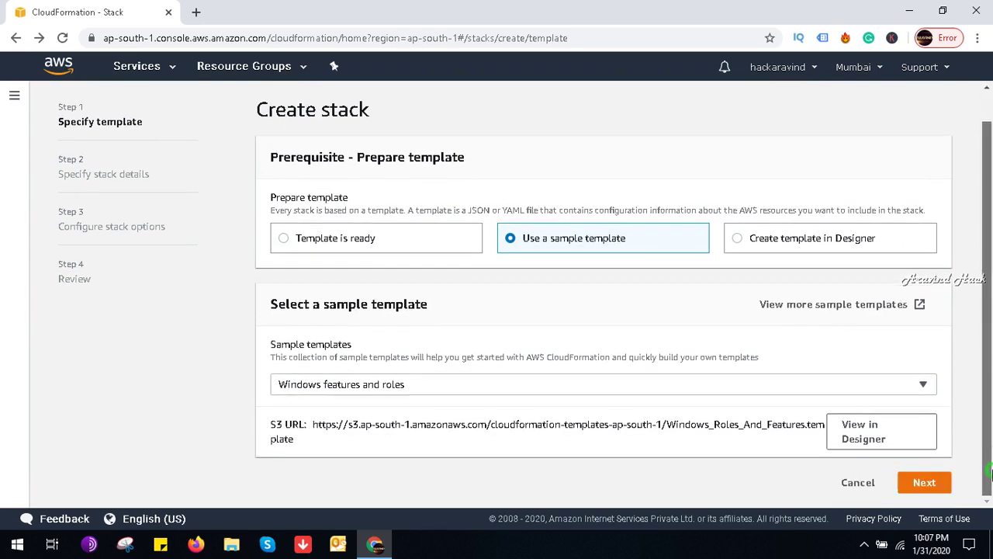
{"action": "right_click", "coordinate": [875, 438]}
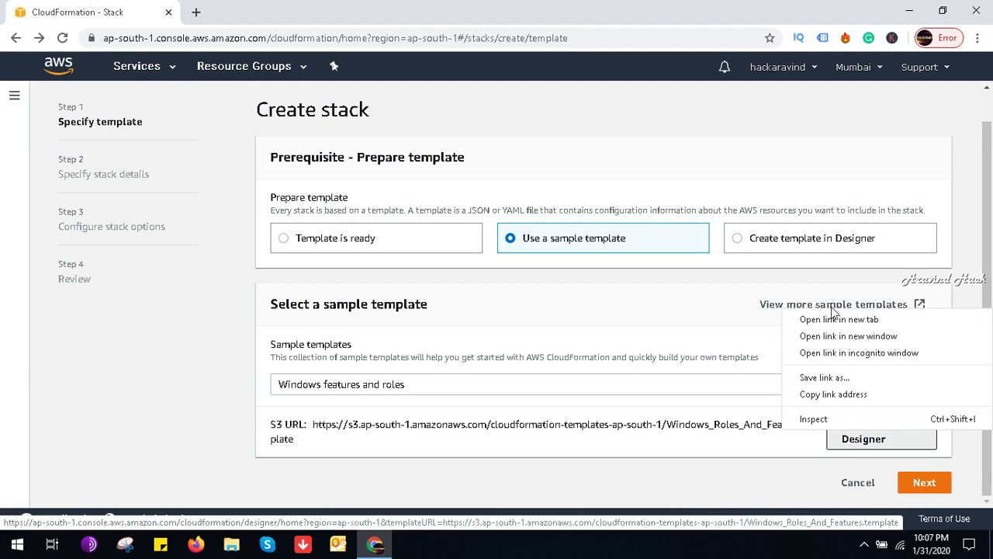
{"action": "left_click", "coordinate": [838, 319]}
Step: Convert the Windows features and roles template to YAML in Designer, then return to the Create stack tab
{"action": "left_click", "coordinate": [289, 10]}
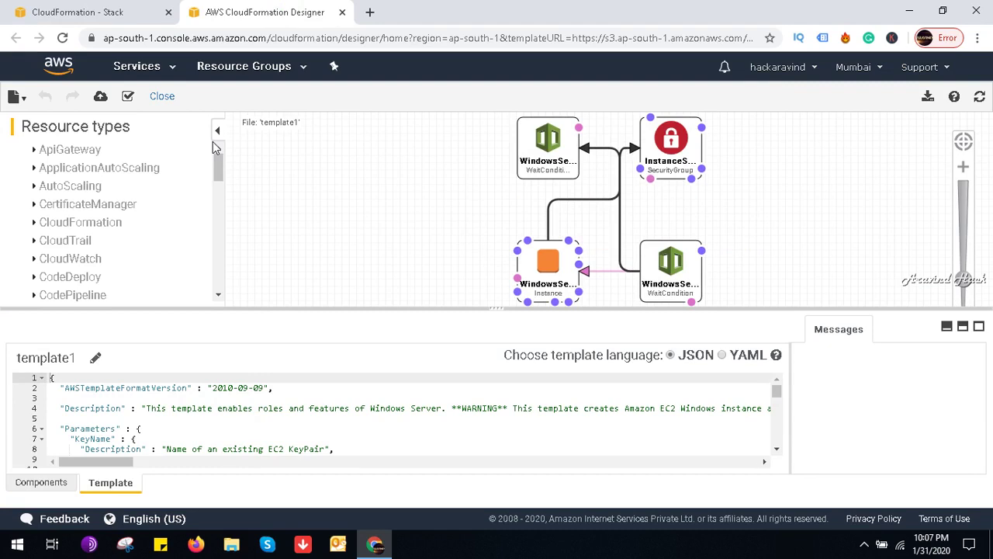
{"action": "left_click", "coordinate": [725, 357]}
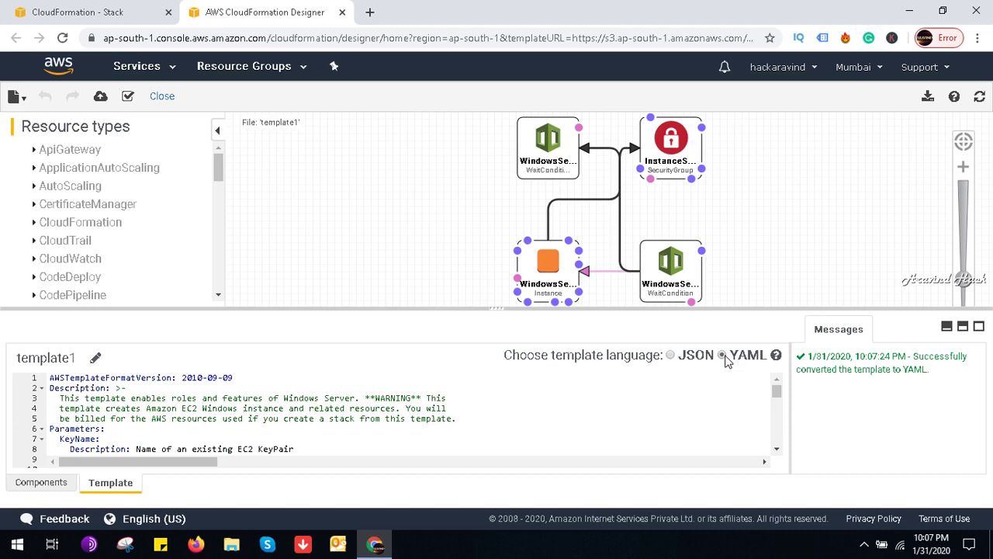
{"action": "left_click", "coordinate": [777, 394]}
{"action": "left_click", "coordinate": [780, 445]}
{"action": "left_click", "coordinate": [777, 392]}
{"action": "left_click", "coordinate": [772, 434]}
{"action": "left_click", "coordinate": [108, 9]}
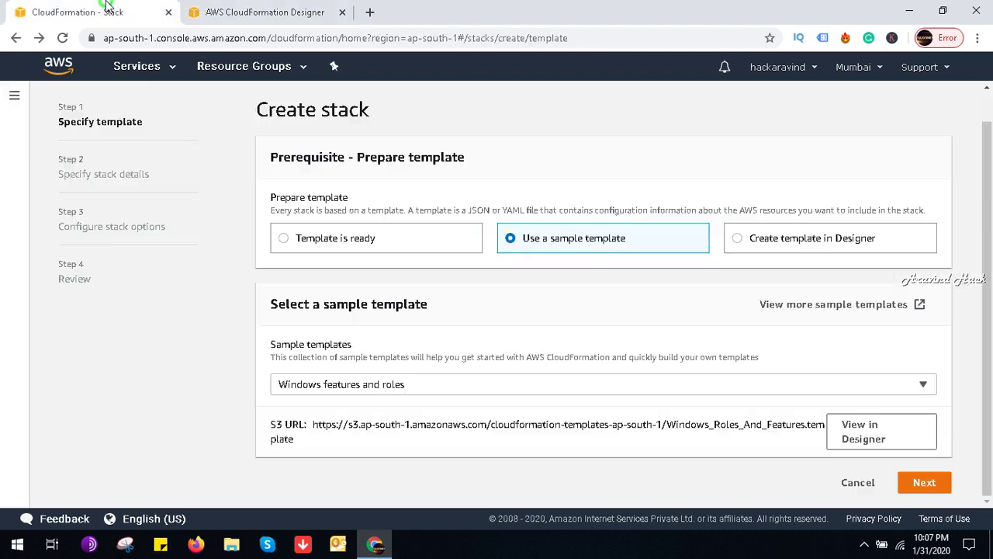
Step: Name the stack windowsserver2019, keep the default parameters (no key pairs available), and proceed
{"action": "left_click", "coordinate": [925, 482]}
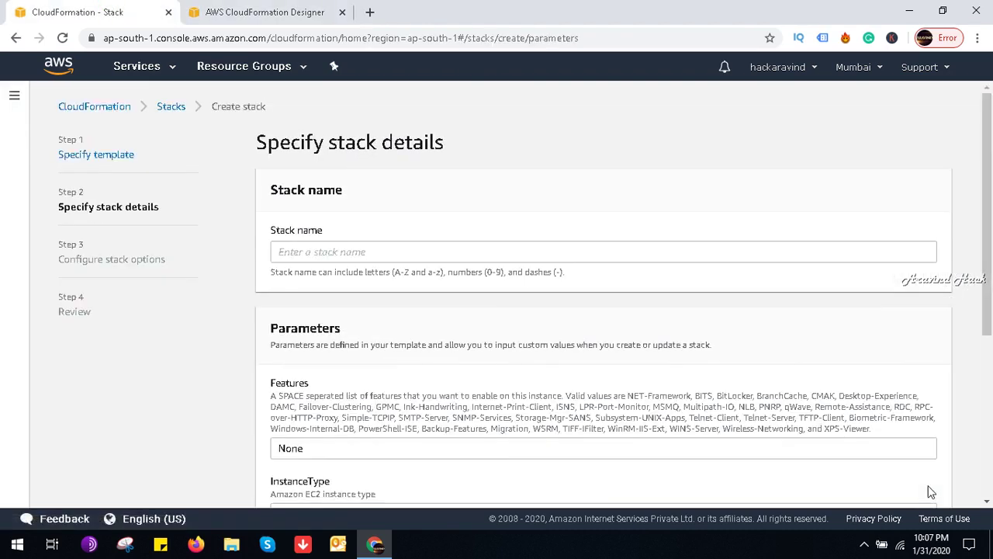
{"action": "left_click", "coordinate": [530, 250]}
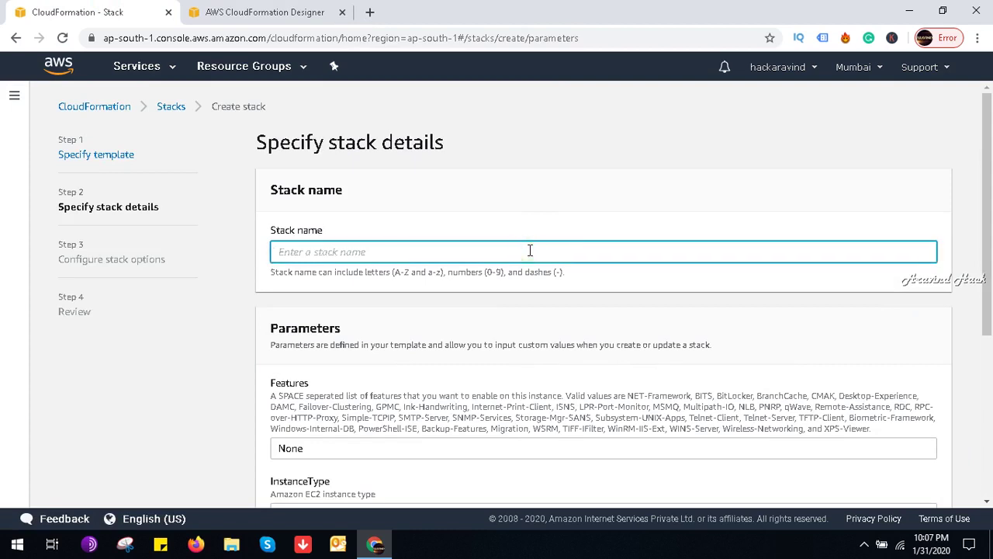
{"action": "type", "text": "windoswsserver2019"}
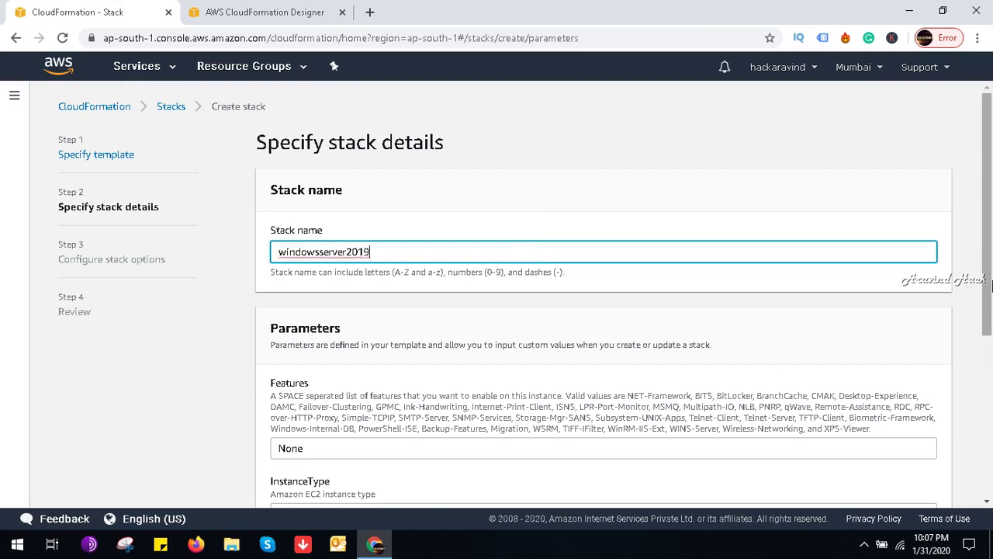
{"action": "left_click_drag", "start_coordinate": [991, 287], "coordinate": [991, 415]}
{"action": "left_click", "coordinate": [785, 351]}
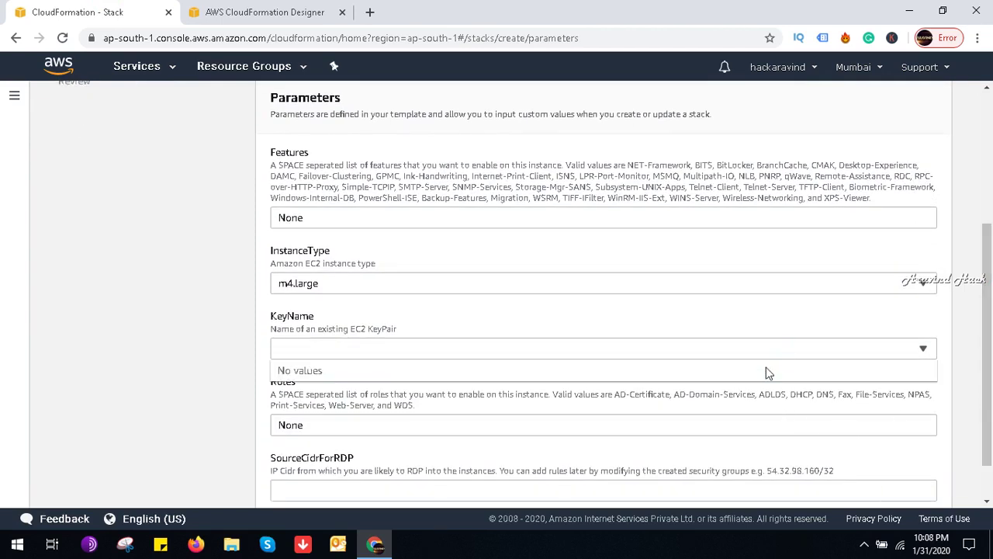
{"action": "left_click", "coordinate": [991, 353]}
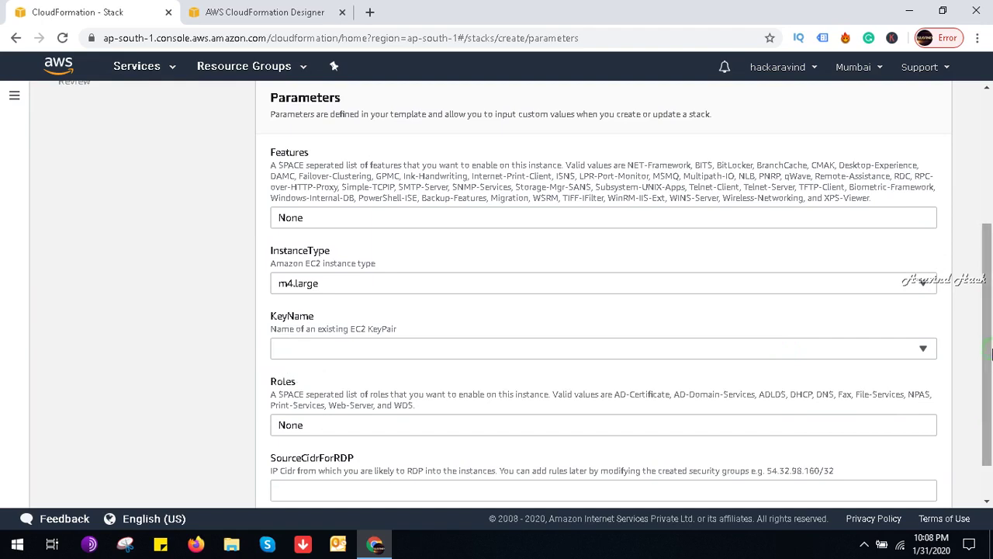
{"action": "left_click_drag", "start_coordinate": [991, 353], "coordinate": [991, 383]}
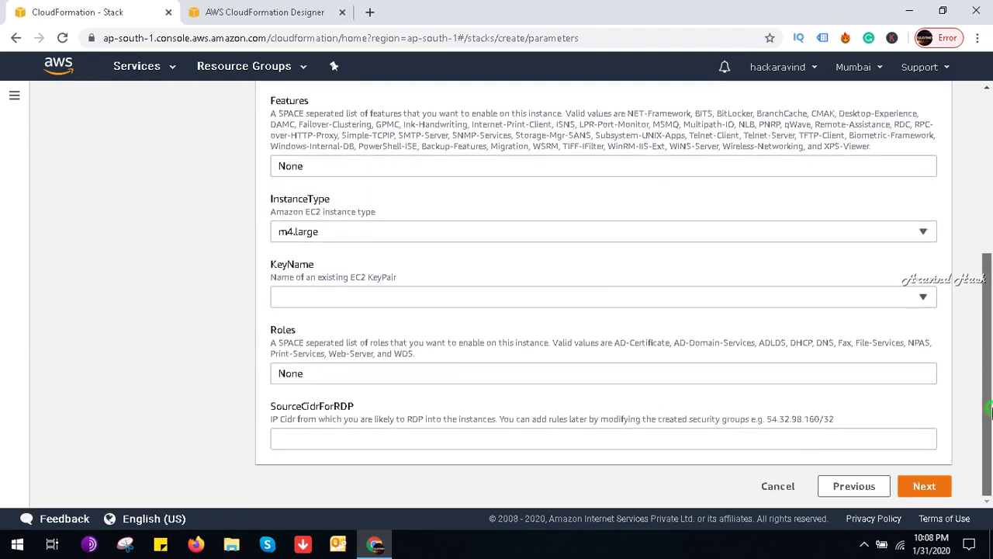
{"action": "left_click", "coordinate": [918, 487]}
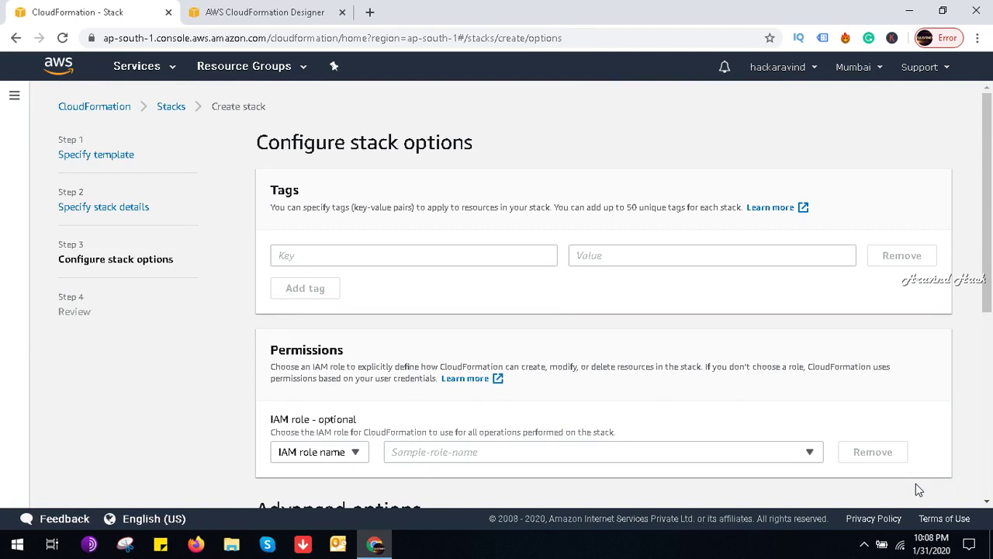
Step: Add the stack tag server = 2019 and continue to the review
{"action": "left_click", "coordinate": [518, 254]}
{"action": "type", "text": "server"}
{"action": "key", "text": "Tab"}
{"action": "type", "text": "2019"}
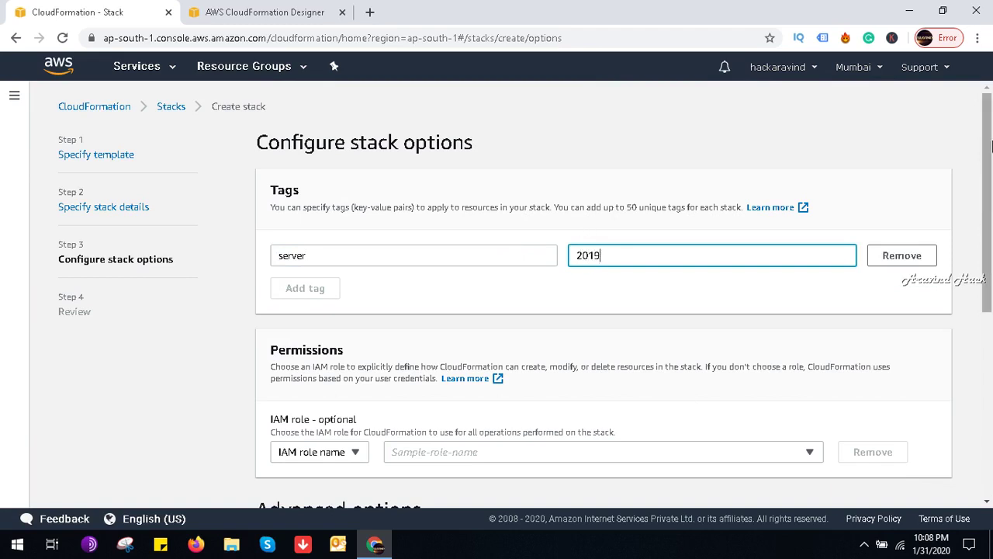
{"action": "left_click_drag", "start_coordinate": [985, 118], "coordinate": [985, 302]}
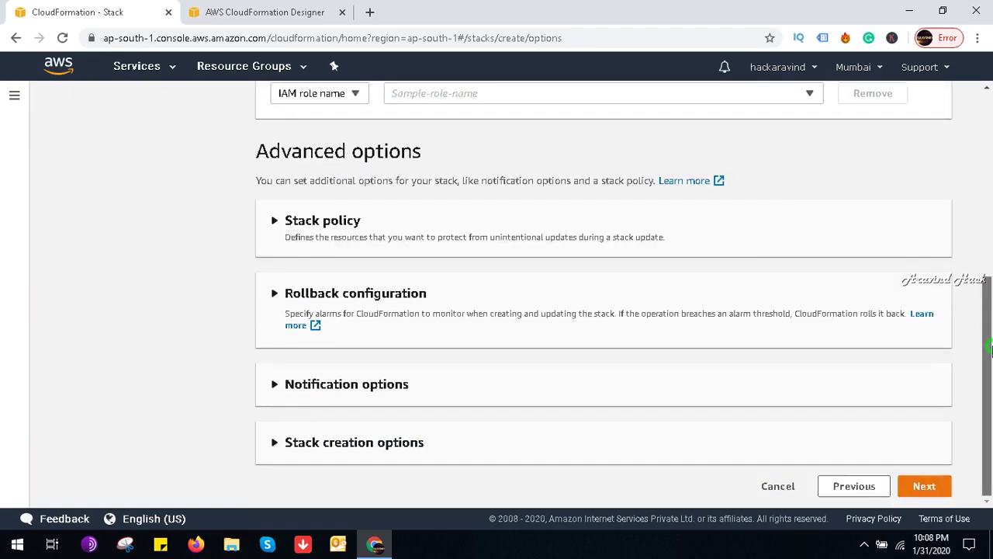
{"action": "left_click", "coordinate": [922, 486]}
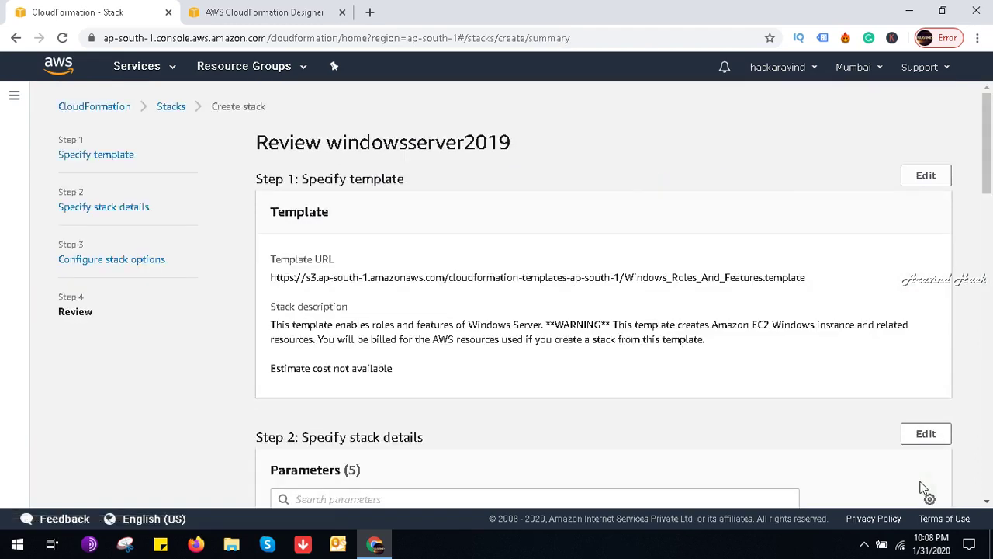
Step: Attempt stack creation twice, hit the SourceCidrForRDP pattern error, and return to stack options
{"action": "left_click_drag", "start_coordinate": [988, 178], "coordinate": [989, 487]}
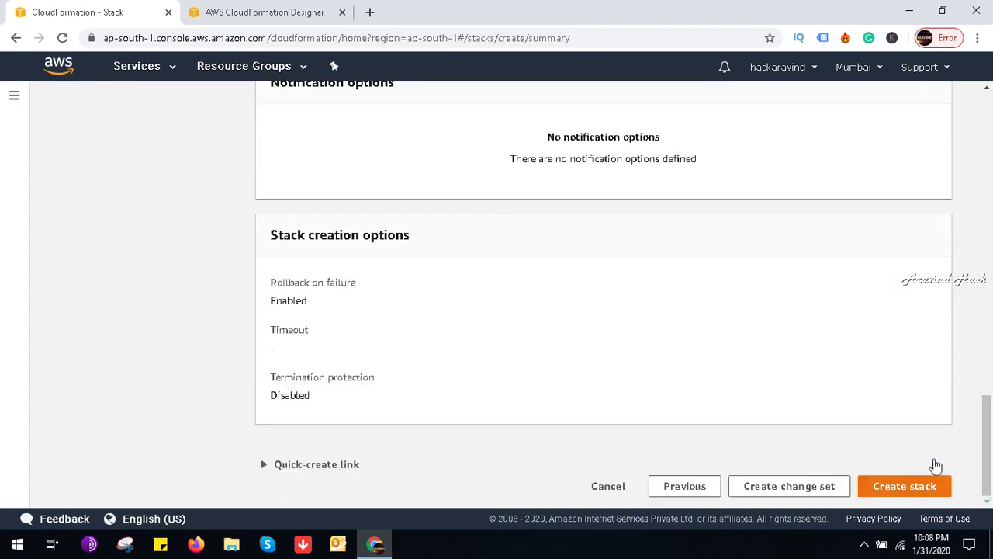
{"action": "left_click", "coordinate": [904, 487]}
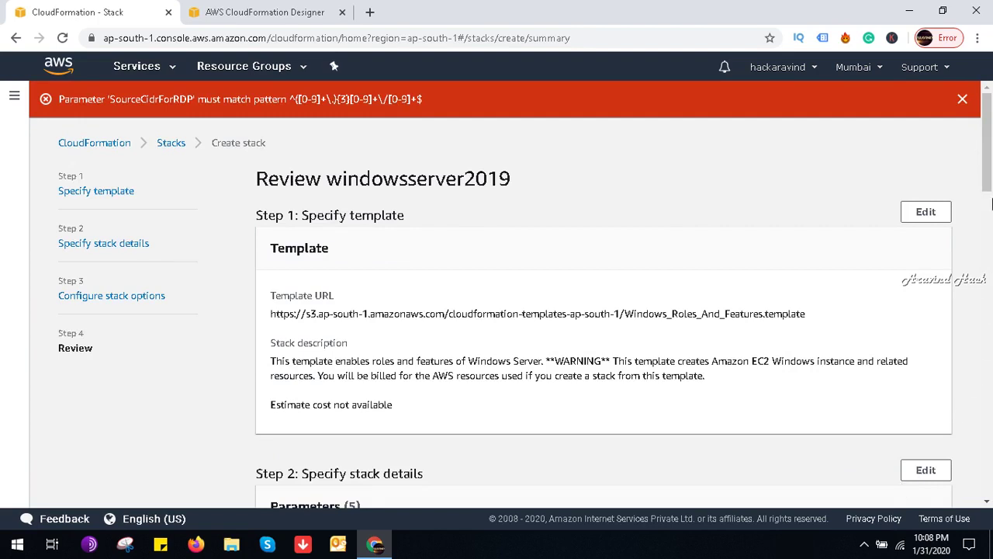
{"action": "left_click_drag", "start_coordinate": [989, 167], "coordinate": [989, 258]}
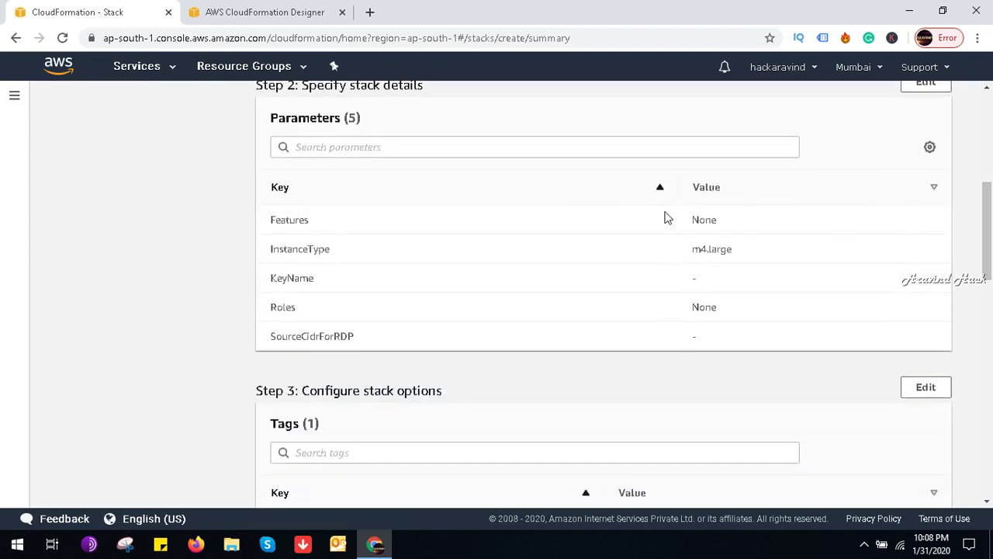
{"action": "left_click", "coordinate": [602, 137]}
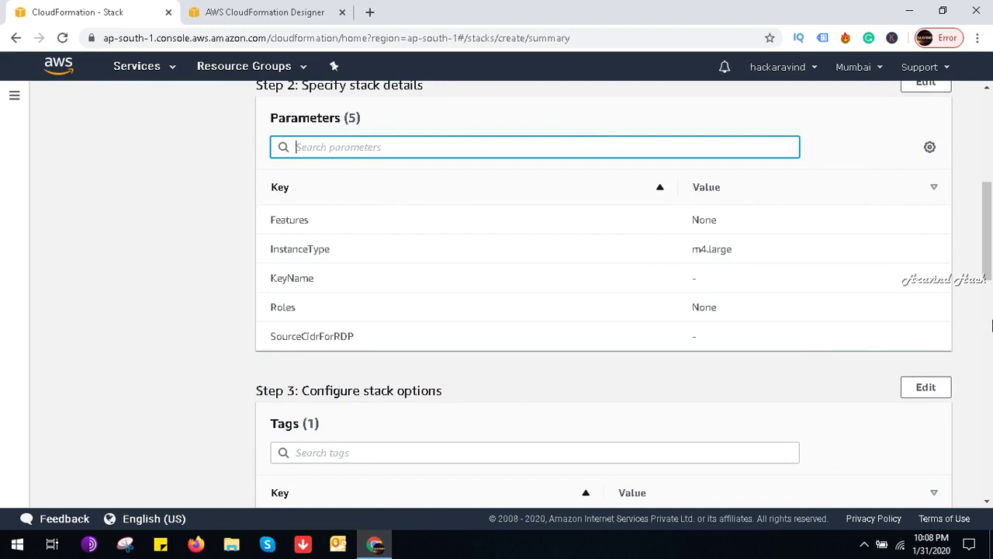
{"action": "left_click_drag", "start_coordinate": [989, 252], "coordinate": [990, 474]}
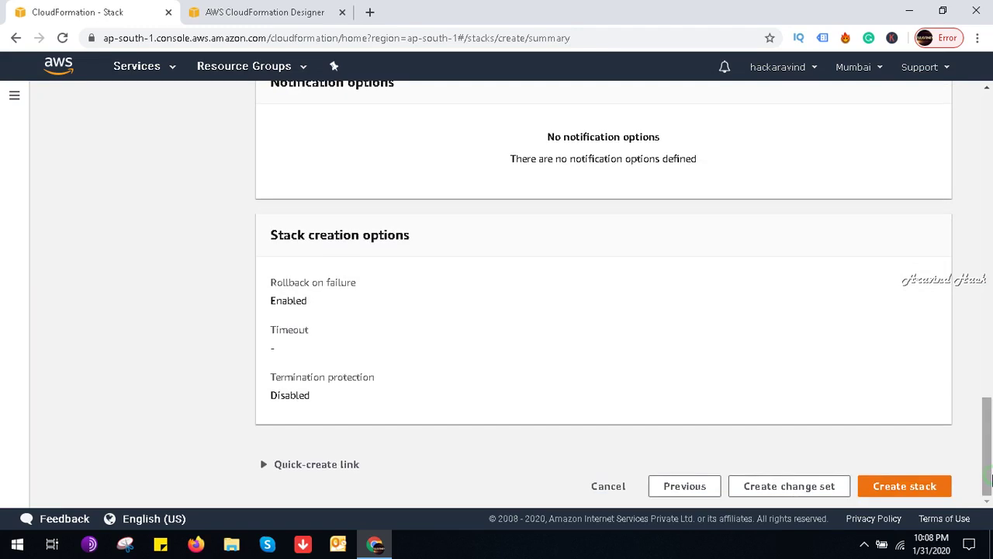
{"action": "left_click", "coordinate": [885, 485]}
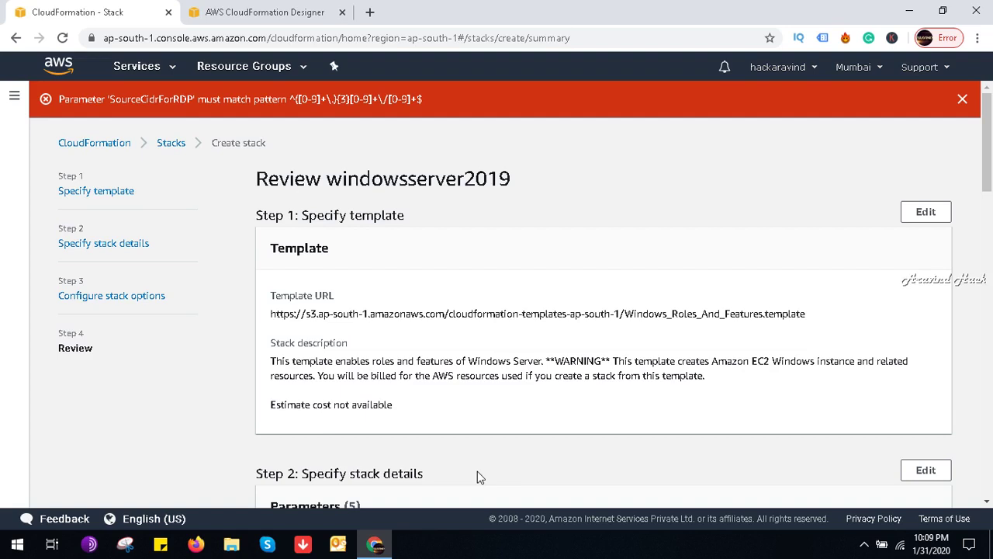
{"action": "left_click_drag", "start_coordinate": [990, 192], "coordinate": [990, 494]}
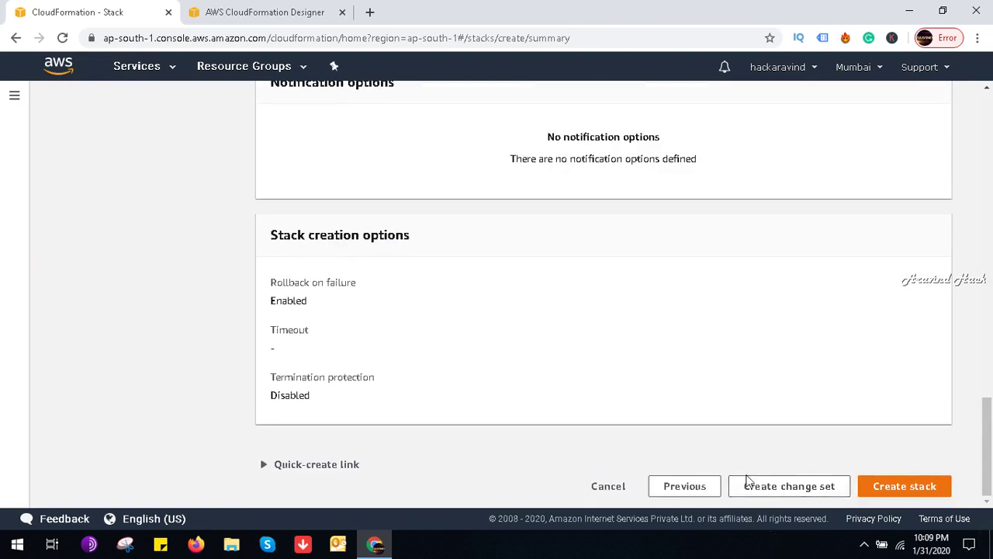
{"action": "left_click", "coordinate": [691, 488]}
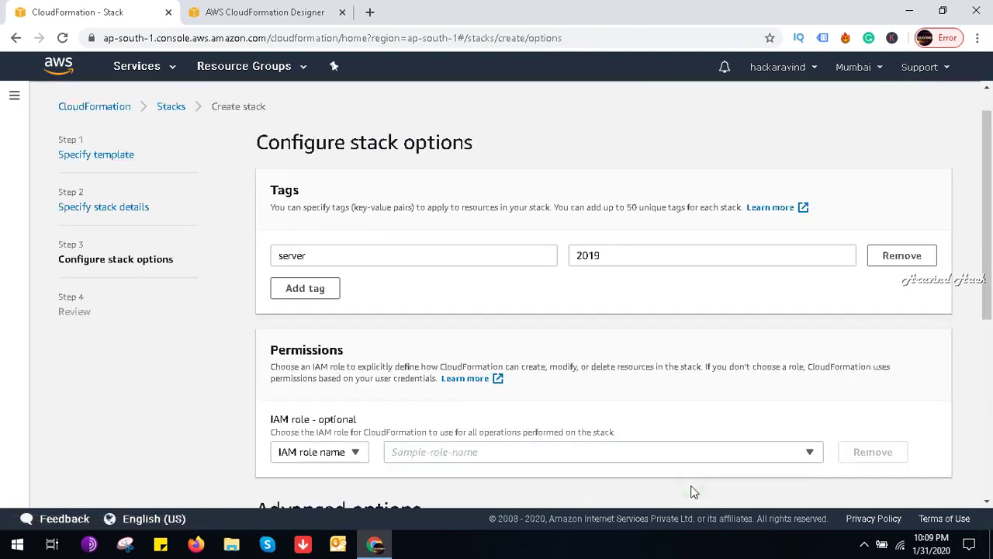
Step: Set Rollback on failure to Disabled, leaving Termination protection Disabled
{"action": "left_click_drag", "start_coordinate": [990, 188], "coordinate": [990, 395]}
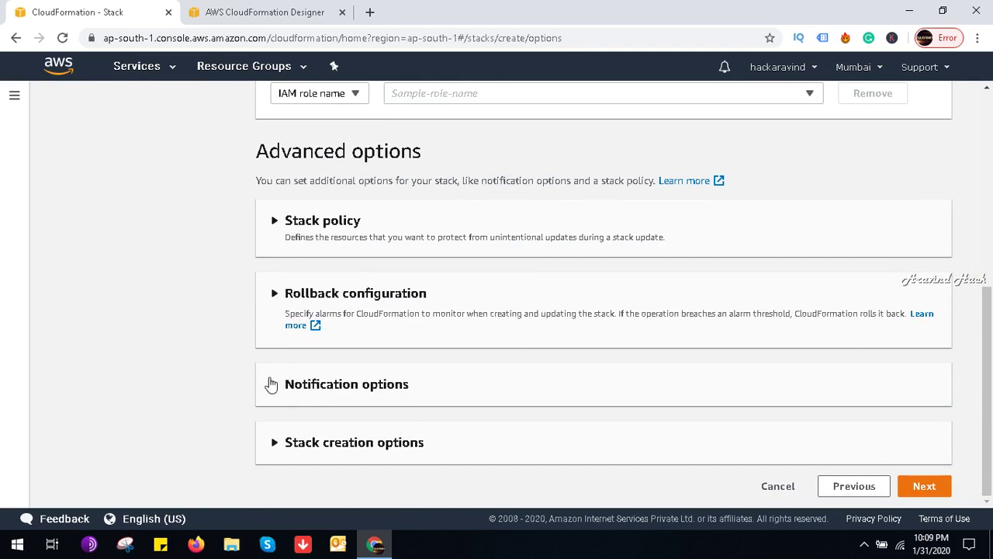
{"action": "left_click", "coordinate": [269, 382]}
{"action": "left_click", "coordinate": [269, 382]}
{"action": "left_click", "coordinate": [269, 382]}
{"action": "left_click", "coordinate": [269, 382]}
{"action": "left_click", "coordinate": [267, 442]}
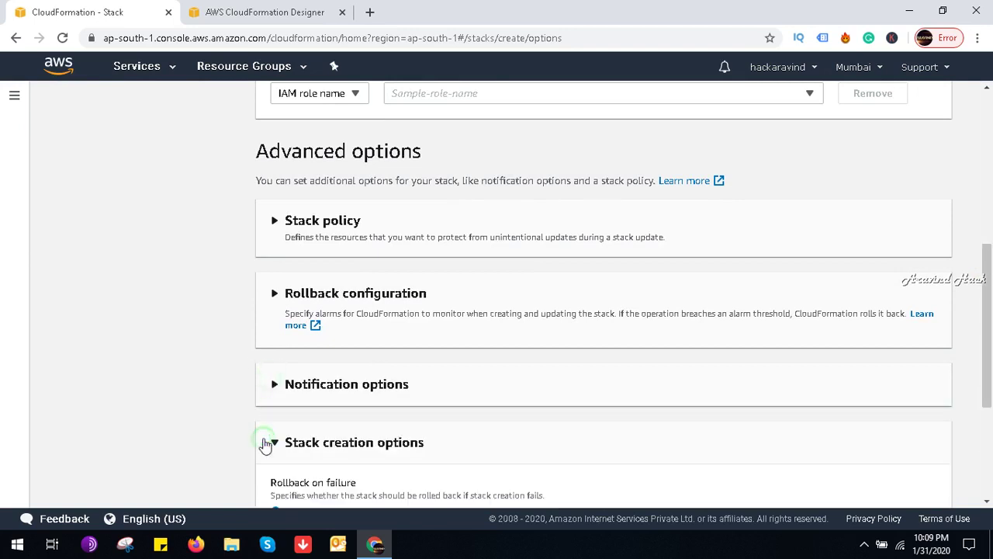
{"action": "left_click_drag", "start_coordinate": [988, 321], "coordinate": [990, 403]}
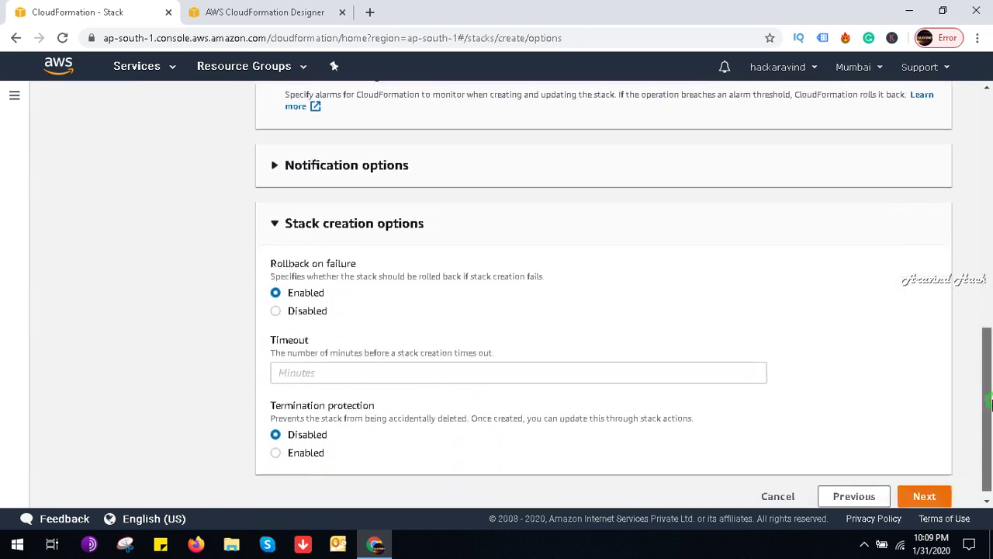
{"action": "left_click", "coordinate": [307, 310]}
{"action": "left_click", "coordinate": [287, 457]}
{"action": "left_click", "coordinate": [277, 435]}
Step: Review and submit the windowsserver2019 stack for creation again
{"action": "left_click", "coordinate": [928, 498]}
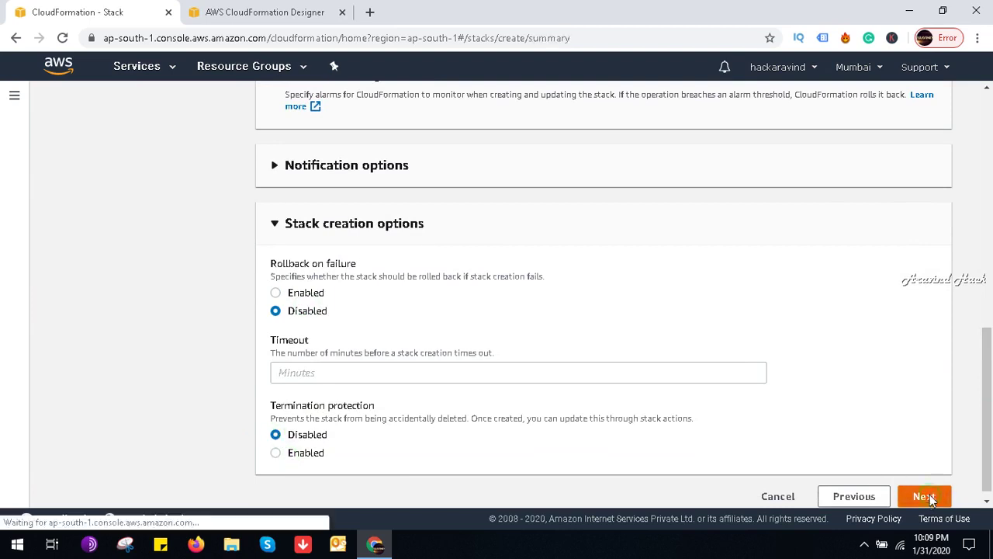
{"action": "left_click_drag", "start_coordinate": [988, 144], "coordinate": [988, 437]}
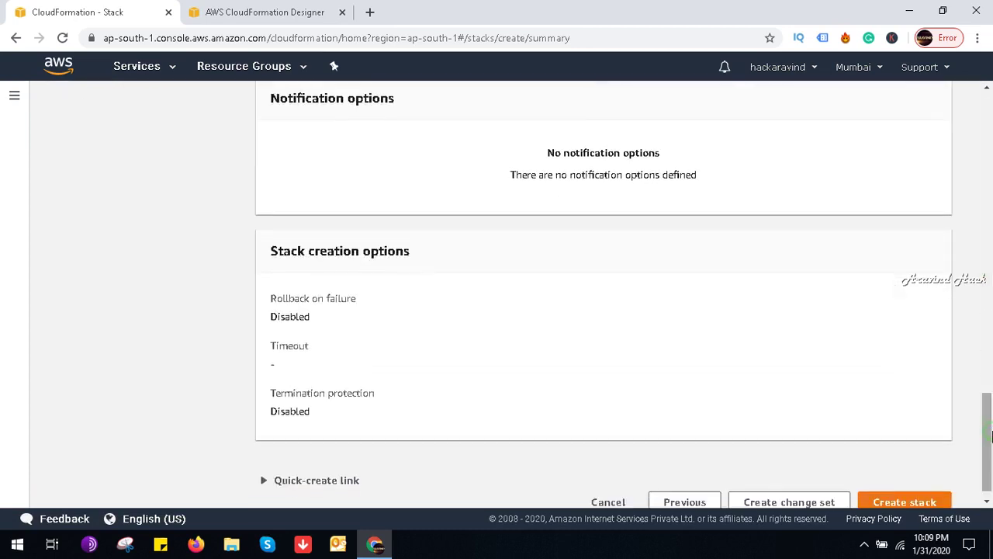
{"action": "left_click", "coordinate": [905, 502]}
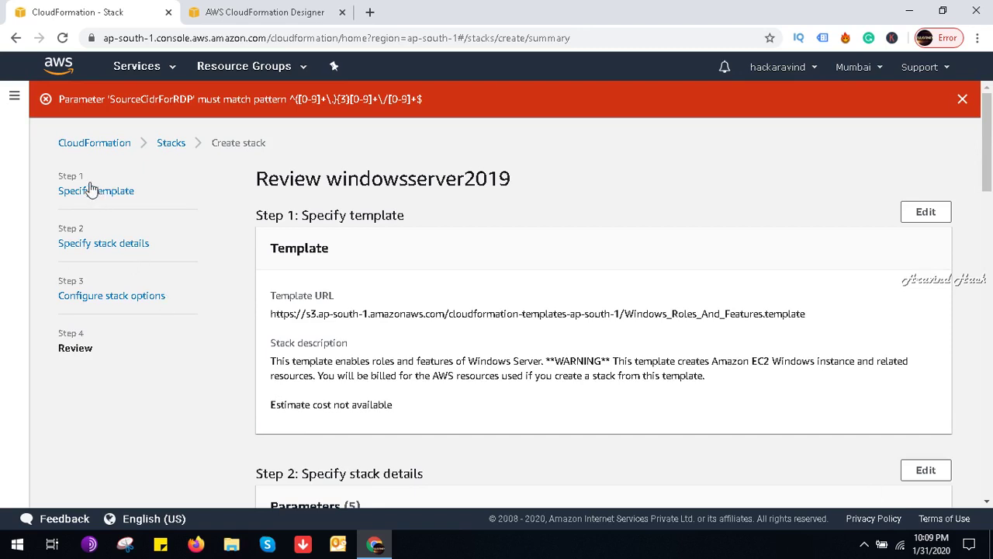
Step: Create a new stack from the WordPress blog sample template and advance to its stack details
{"action": "left_click", "coordinate": [97, 146]}
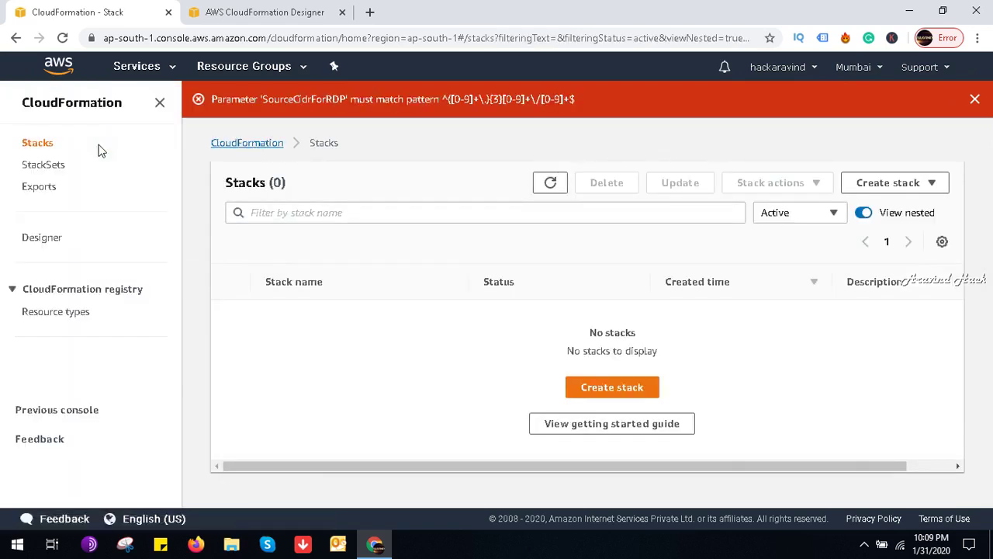
{"action": "left_click", "coordinate": [589, 384]}
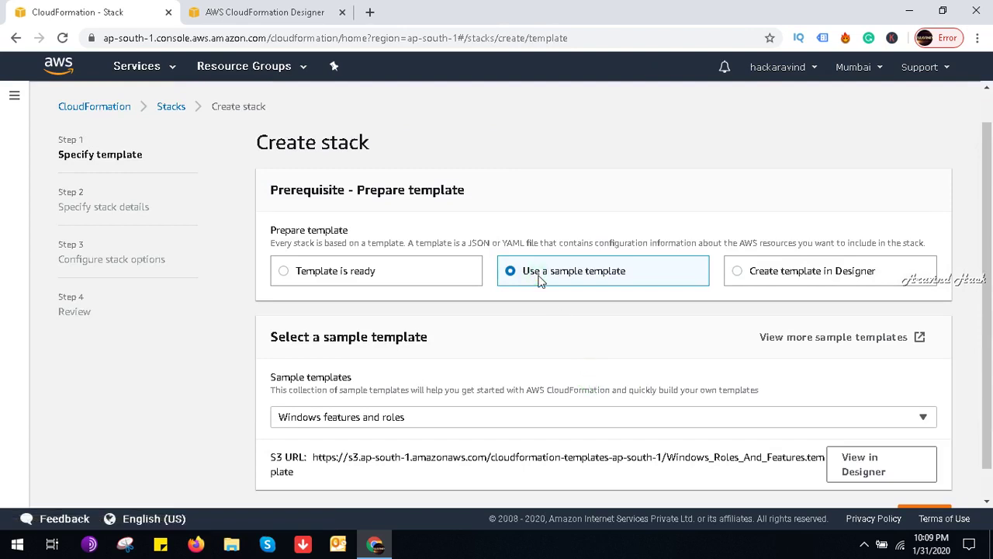
{"action": "left_click", "coordinate": [990, 289]}
{"action": "left_click_drag", "start_coordinate": [990, 289], "coordinate": [990, 318]}
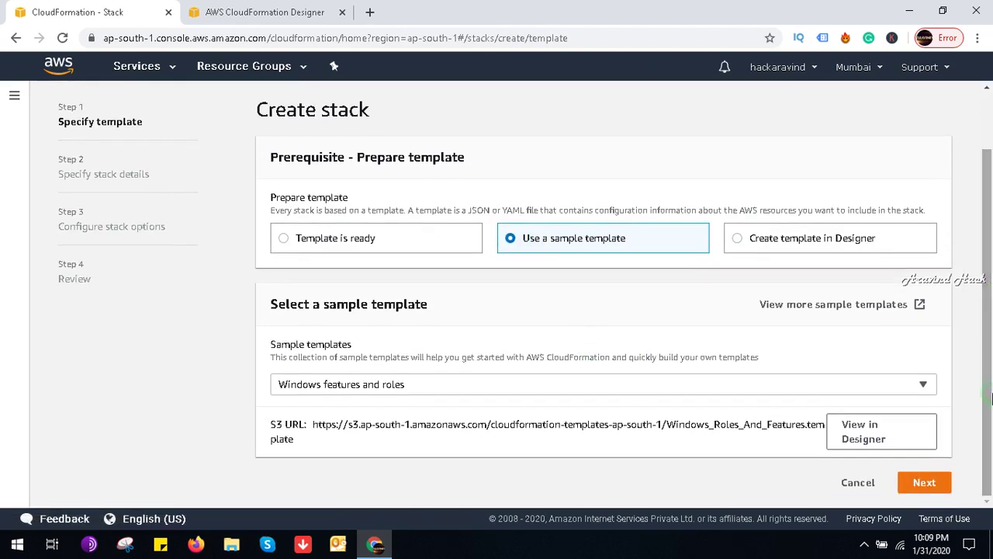
{"action": "left_click", "coordinate": [807, 396]}
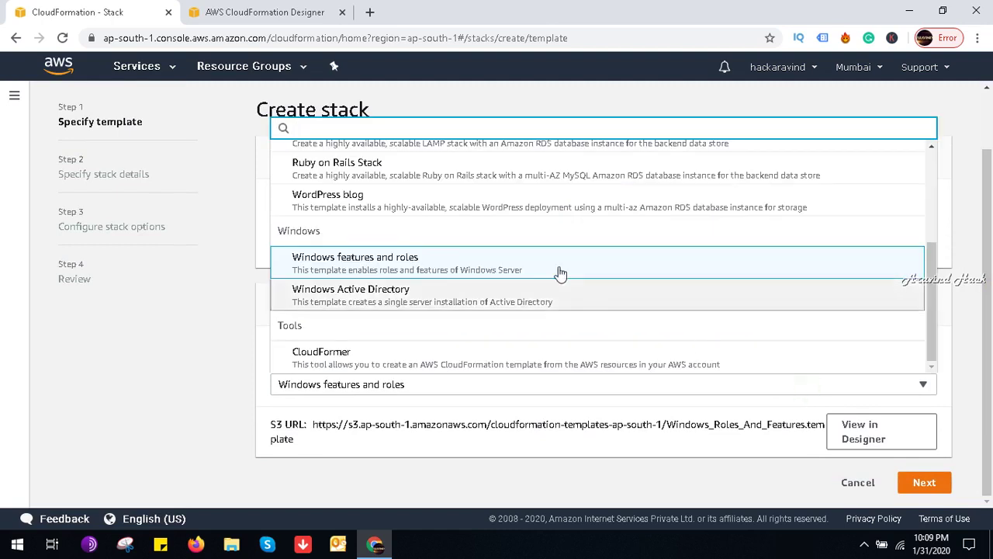
{"action": "left_click", "coordinate": [497, 208]}
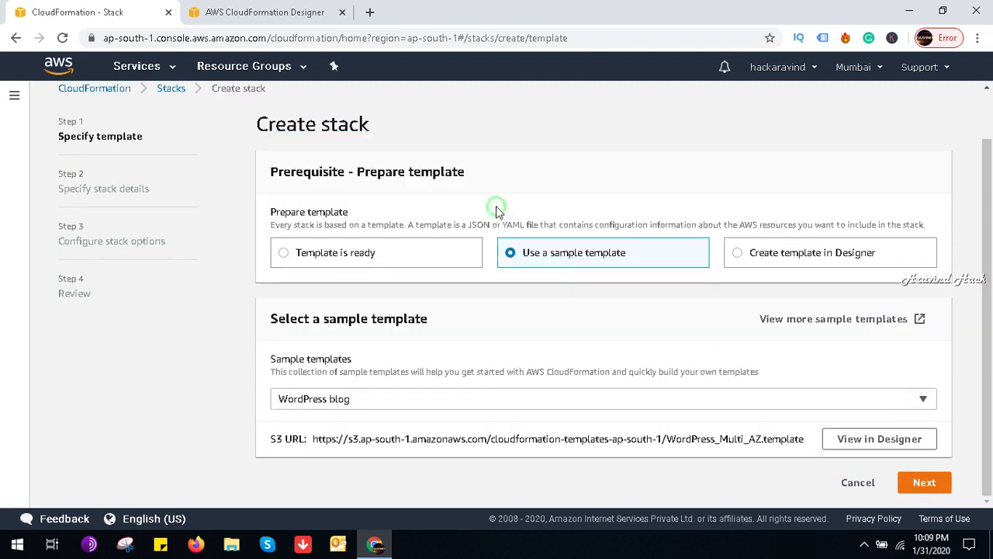
{"action": "left_click", "coordinate": [924, 483]}
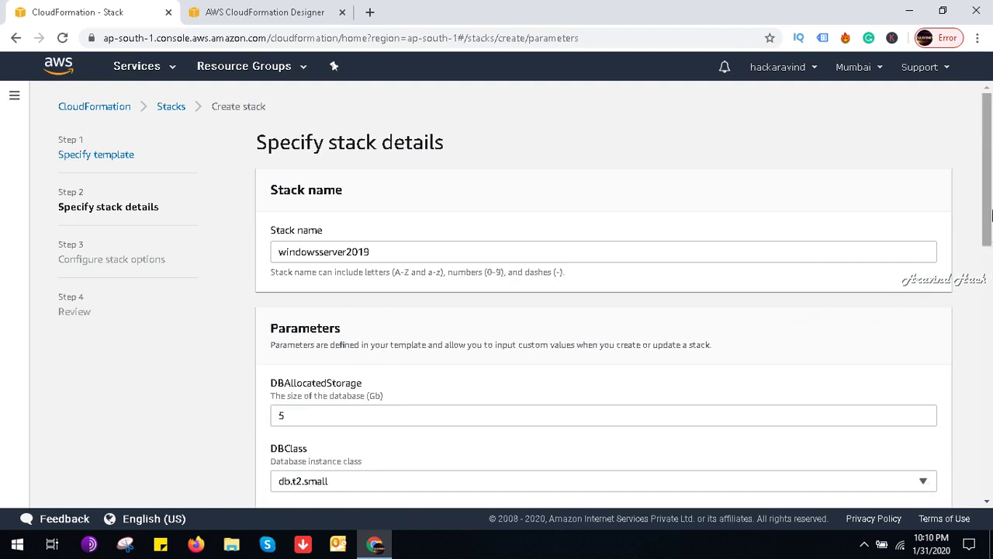
Step: Replace the default wordpressdb database name and fill in the database password and user name
{"action": "left_click_drag", "start_coordinate": [991, 208], "coordinate": [991, 340]}
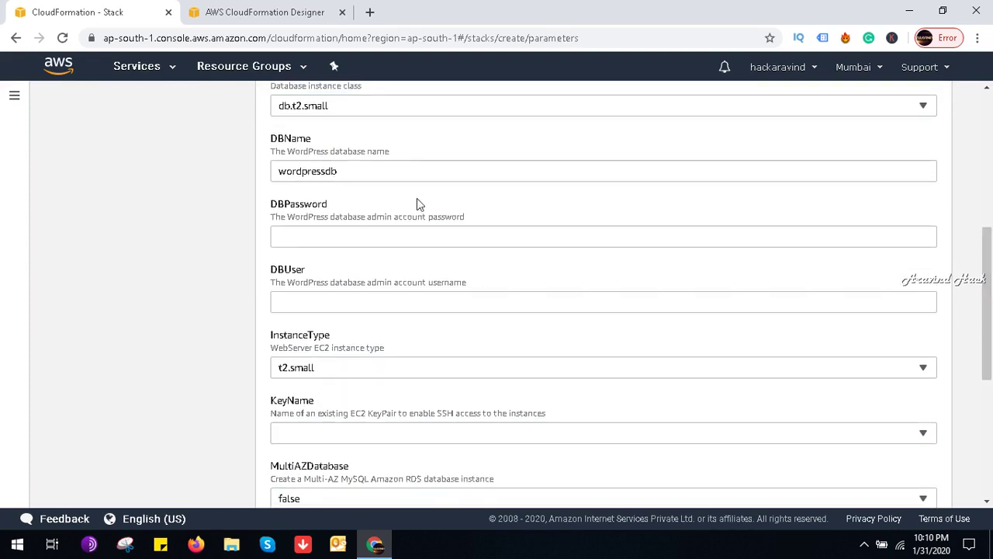
{"action": "double_click", "coordinate": [394, 161]}
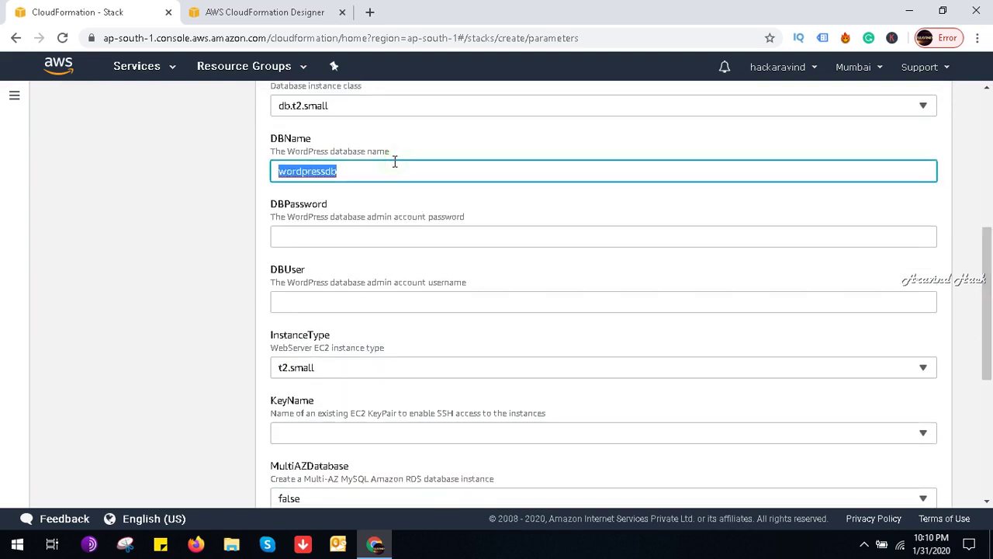
{"action": "key", "text": "BackSpace"}
{"action": "key", "text": "Tab"}
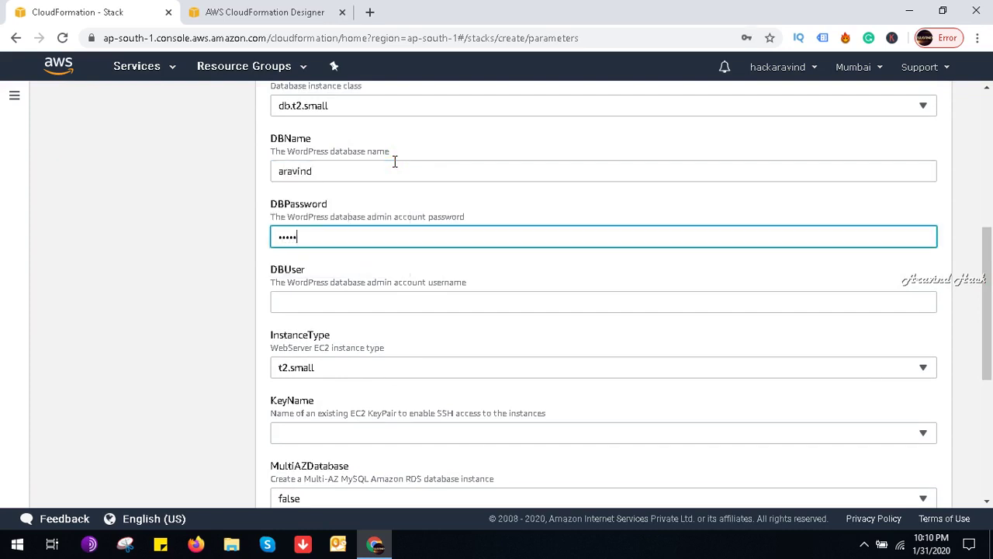
{"action": "key", "text": "Tab"}
{"action": "key", "text": "Tab"}
{"action": "key", "text": "Tab"}
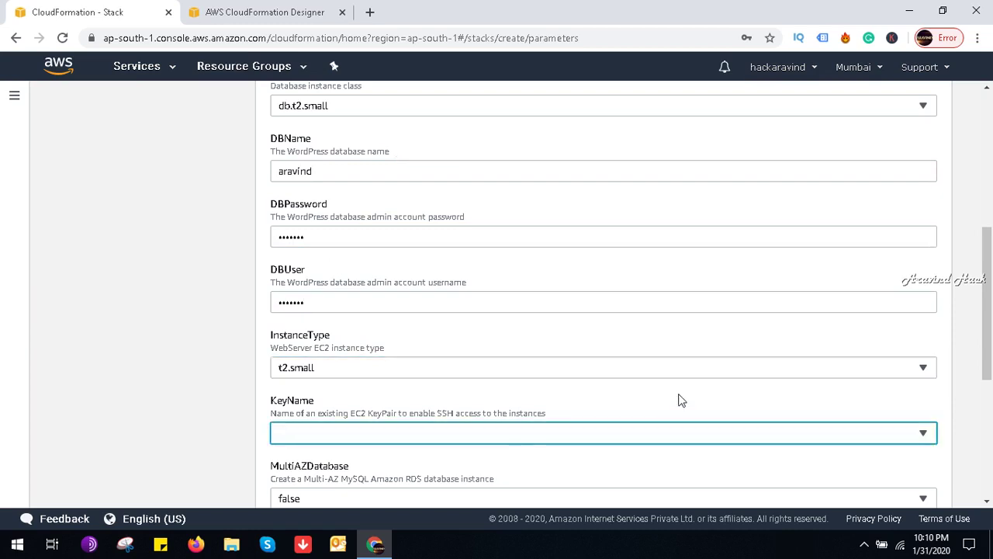
{"action": "left_click", "coordinate": [690, 449]}
{"action": "left_click", "coordinate": [689, 447]}
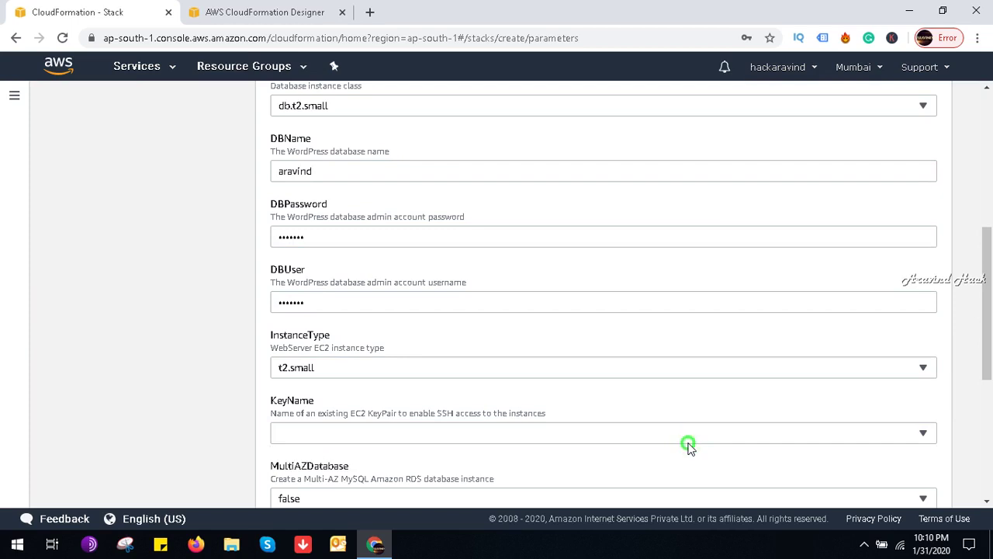
{"action": "left_click_drag", "start_coordinate": [991, 332], "coordinate": [990, 456]}
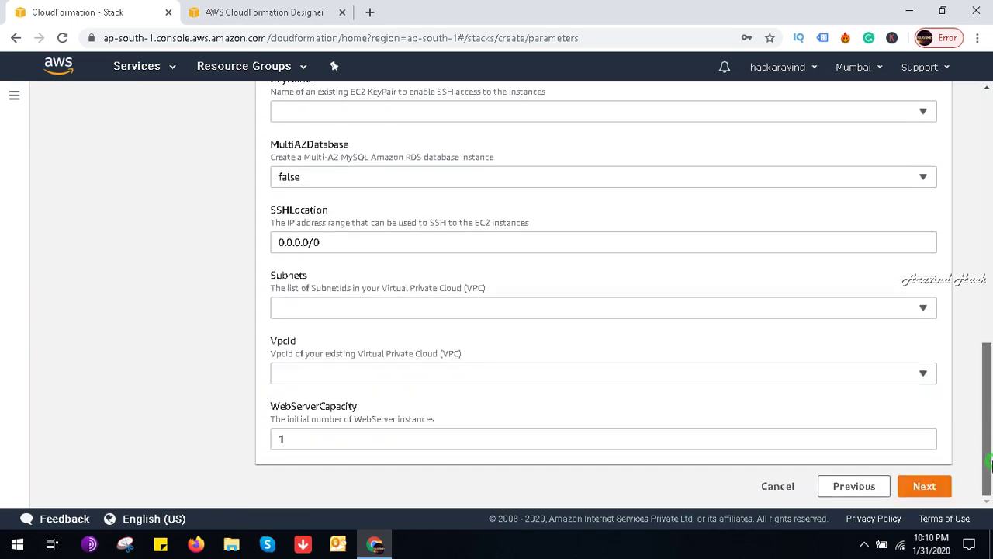
Step: Select the 10.1.0.0/28 APV1 subnet and VPC vpc-0683aa49b8a36597e, then continue to stack options
{"action": "left_click", "coordinate": [838, 301]}
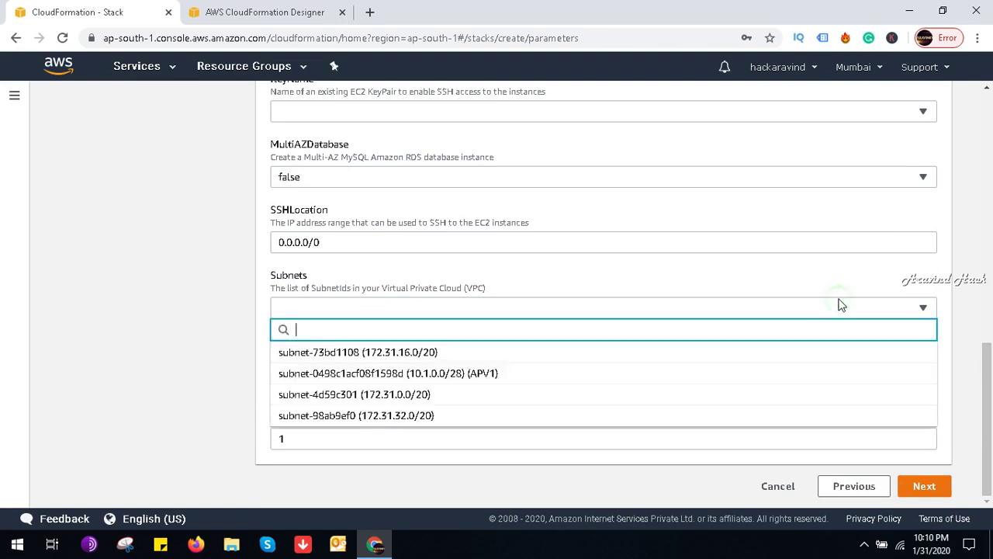
{"action": "left_click", "coordinate": [531, 380]}
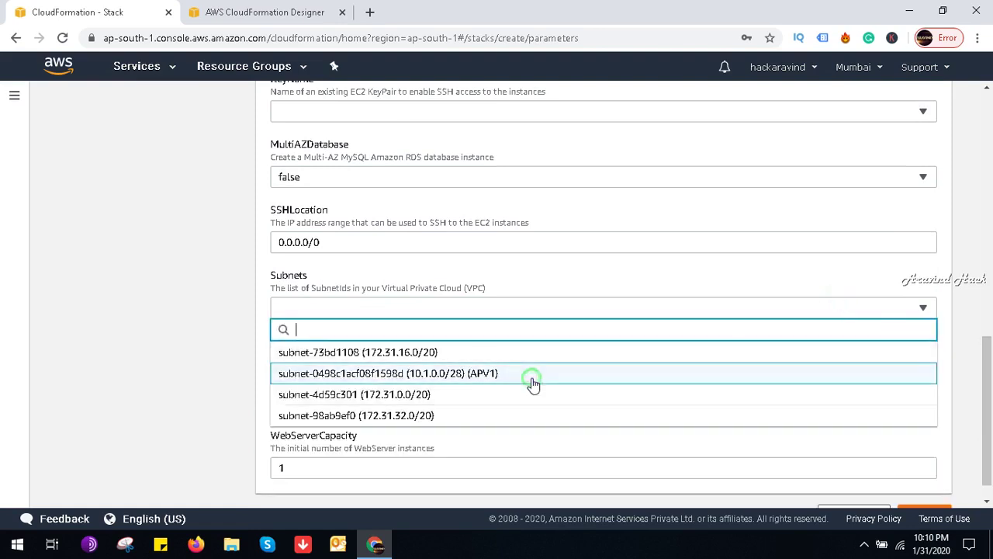
{"action": "left_click", "coordinate": [140, 354]}
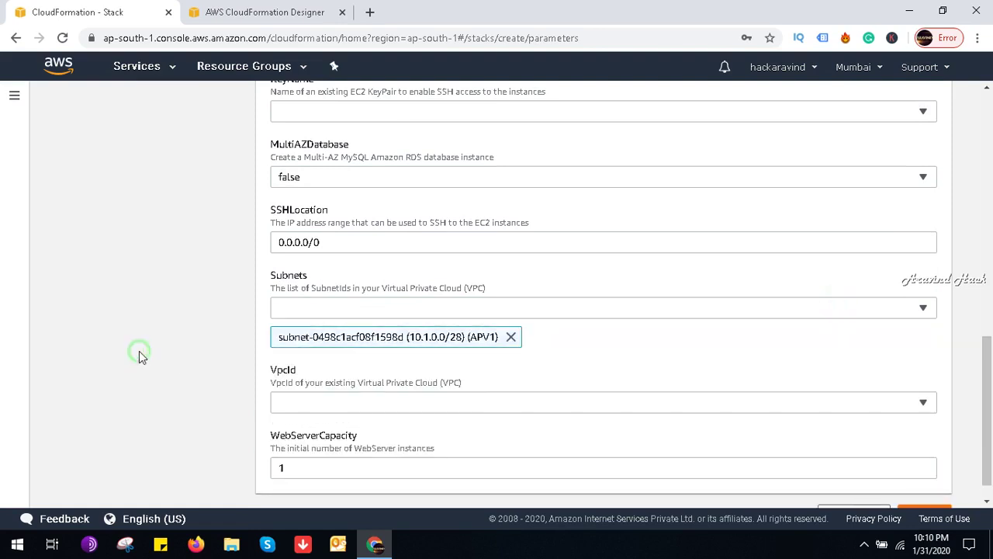
{"action": "left_click", "coordinate": [988, 386]}
{"action": "scroll", "coordinate": [989, 387], "scroll_direction": "down", "scroll_amount": 1}
{"action": "left_click", "coordinate": [802, 361]}
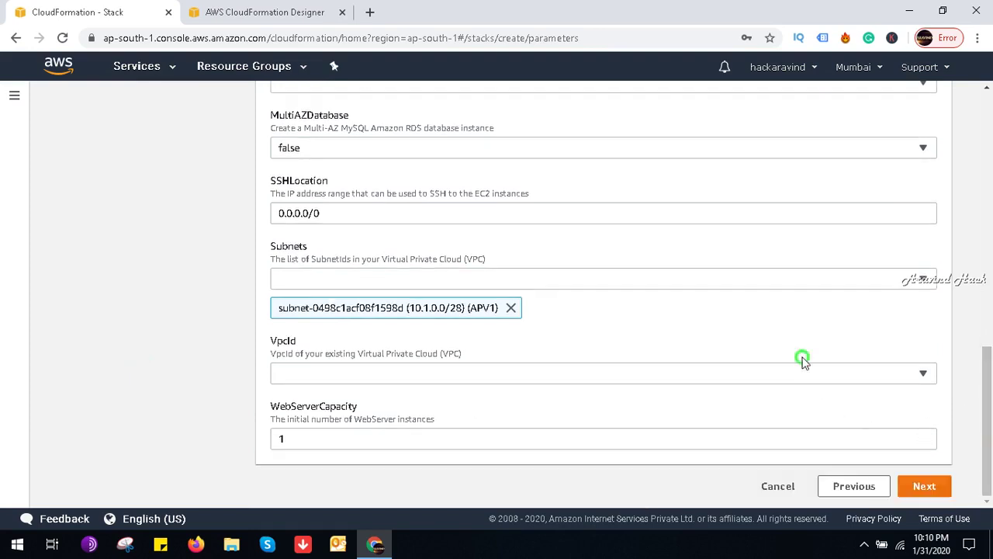
{"action": "left_click", "coordinate": [853, 378]}
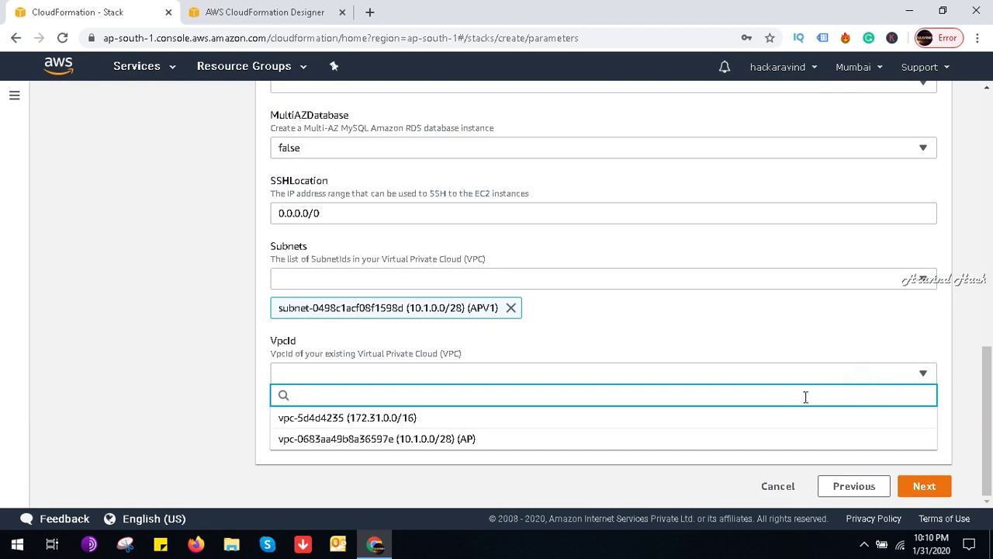
{"action": "left_click", "coordinate": [642, 440]}
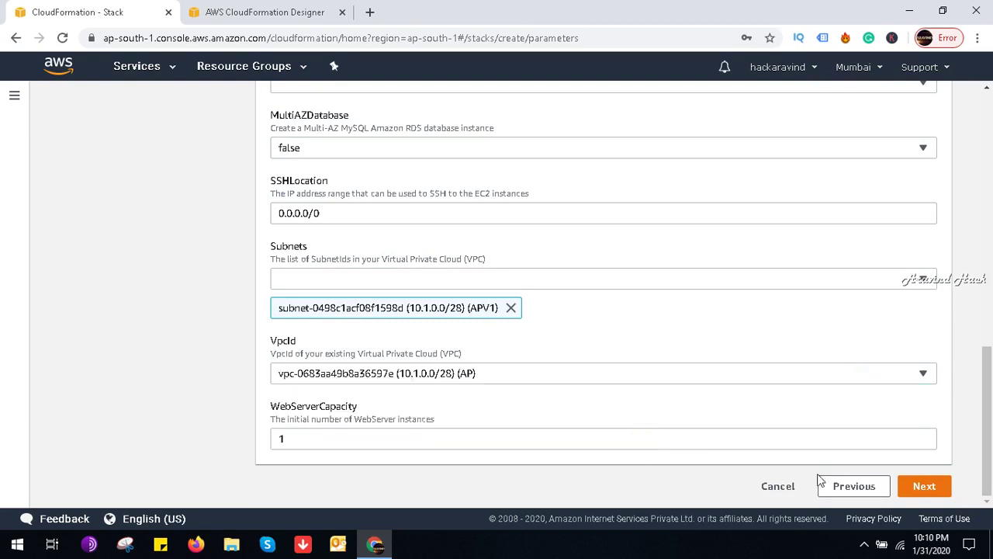
{"action": "left_click", "coordinate": [926, 485]}
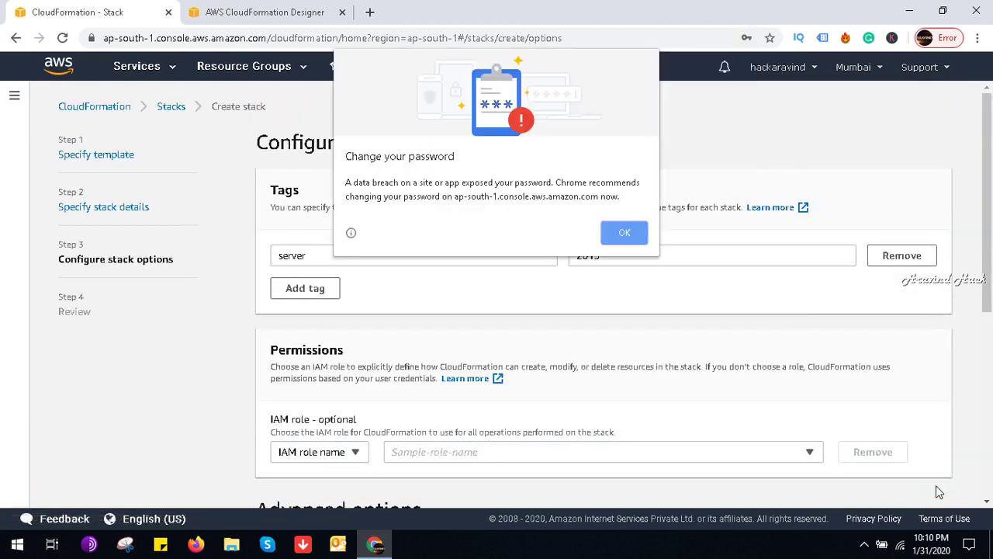
Step: Dismiss the password warning and submit the windowsserver2019 stack from the Review page
{"action": "left_click", "coordinate": [622, 242]}
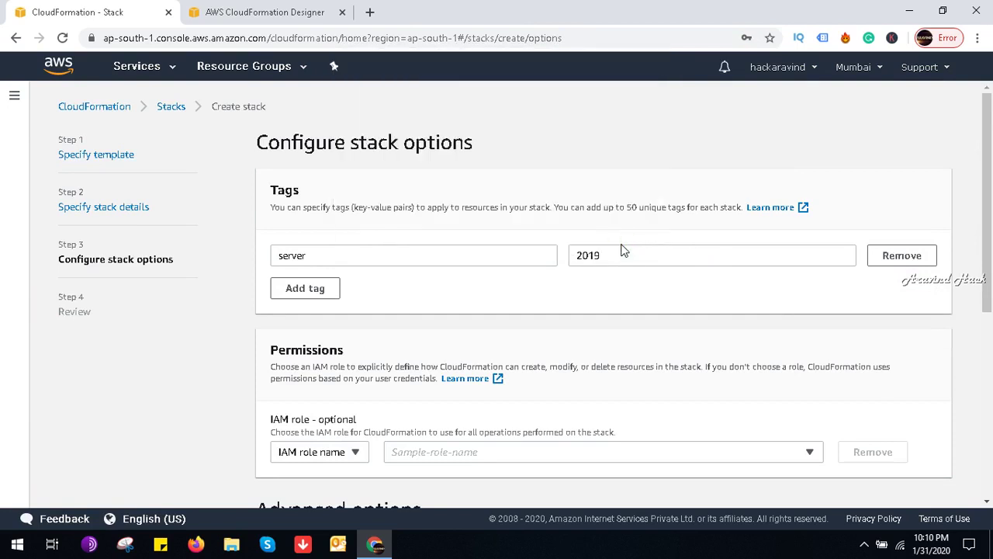
{"action": "left_click_drag", "start_coordinate": [989, 256], "coordinate": [989, 434]}
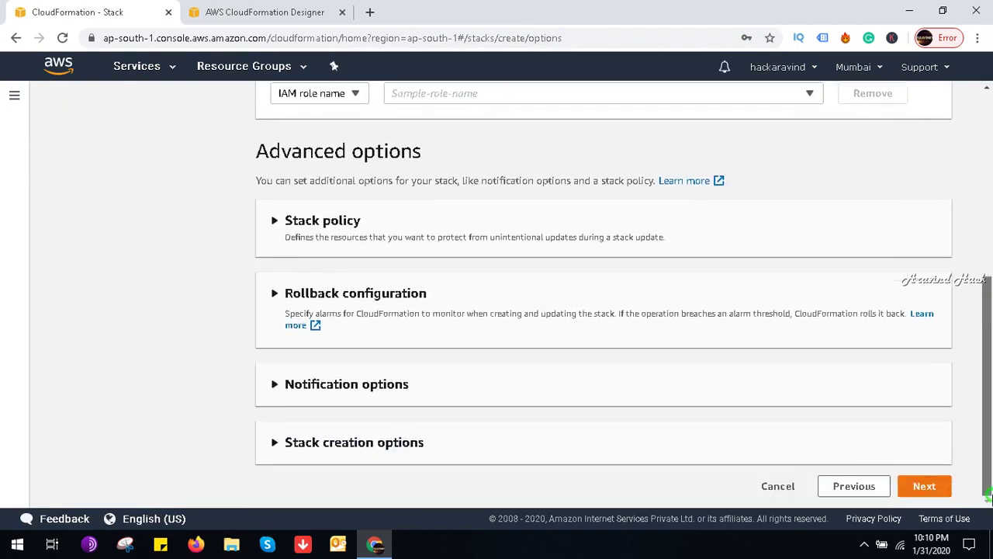
{"action": "left_click", "coordinate": [924, 487]}
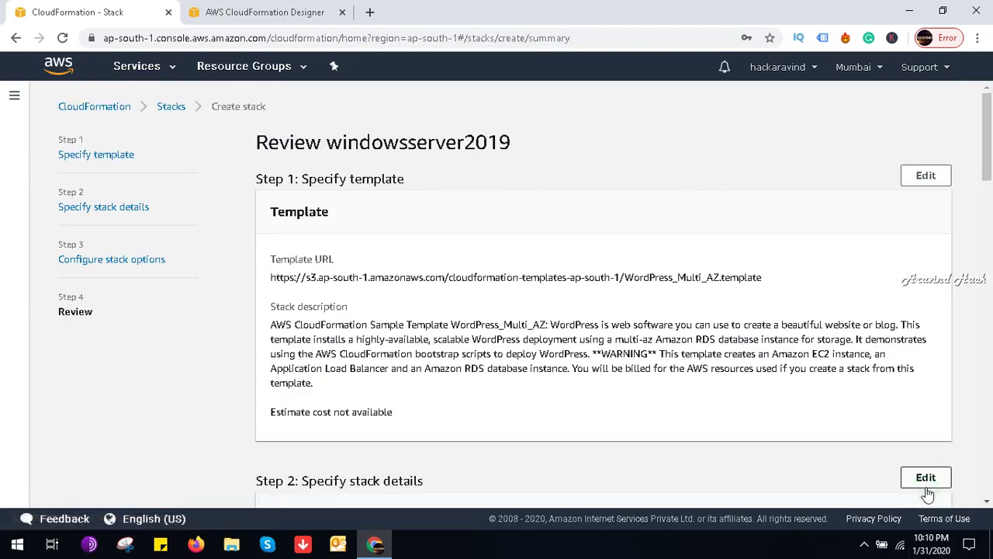
{"action": "left_click_drag", "start_coordinate": [990, 155], "coordinate": [989, 473]}
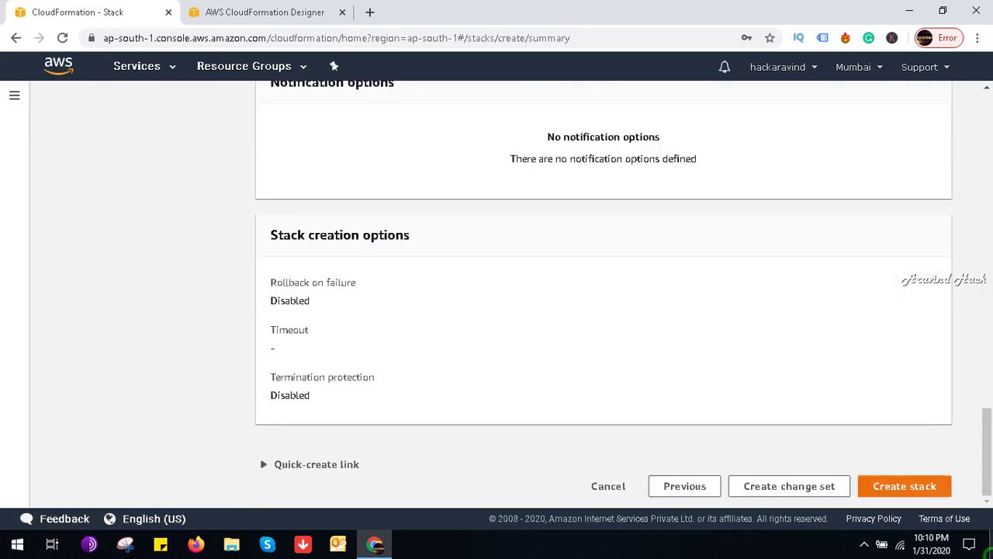
{"action": "left_click", "coordinate": [900, 487]}
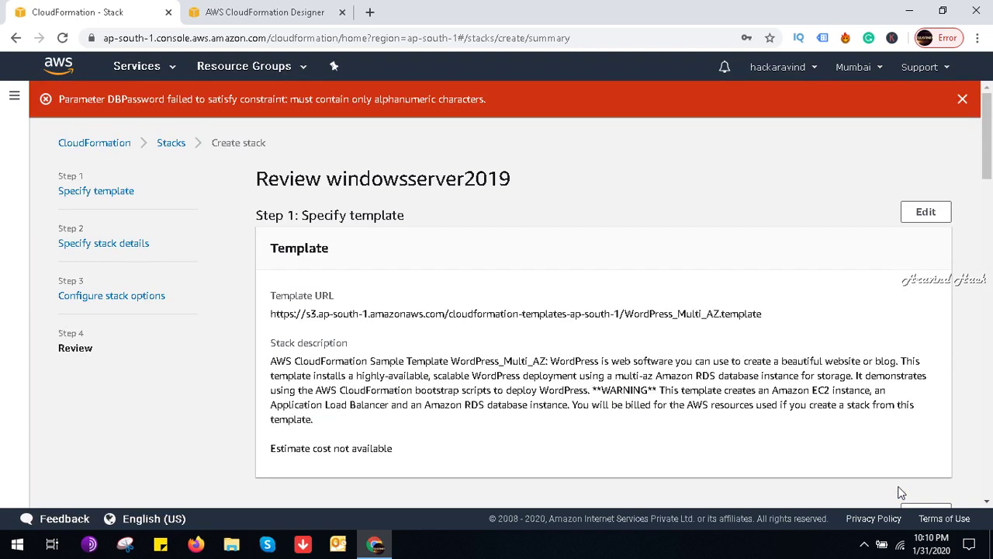
Step: Step back through the wizard to the Specify stack details page
{"action": "left_click_drag", "start_coordinate": [987, 172], "coordinate": [988, 252]}
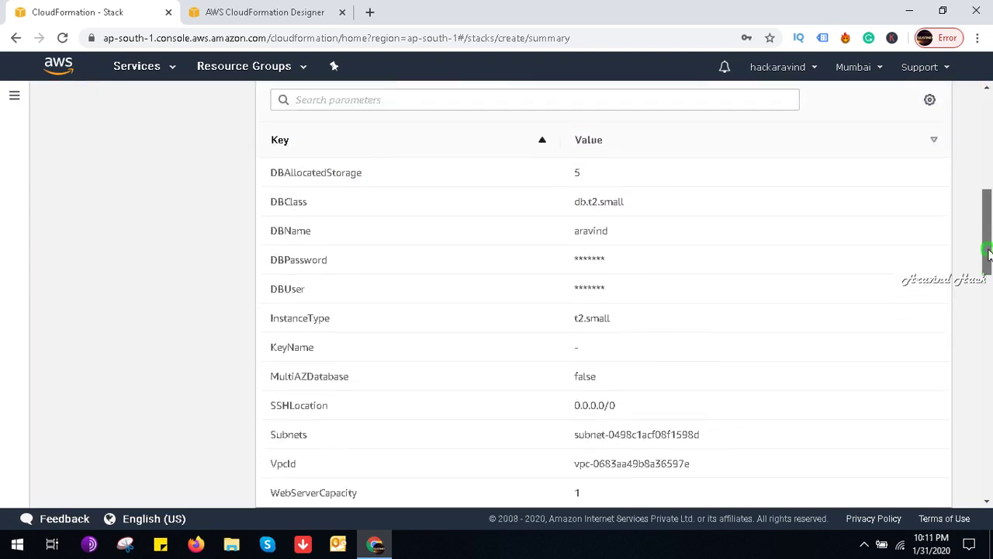
{"action": "left_click_drag", "start_coordinate": [988, 252], "coordinate": [989, 411]}
{"action": "left_click", "coordinate": [916, 474]}
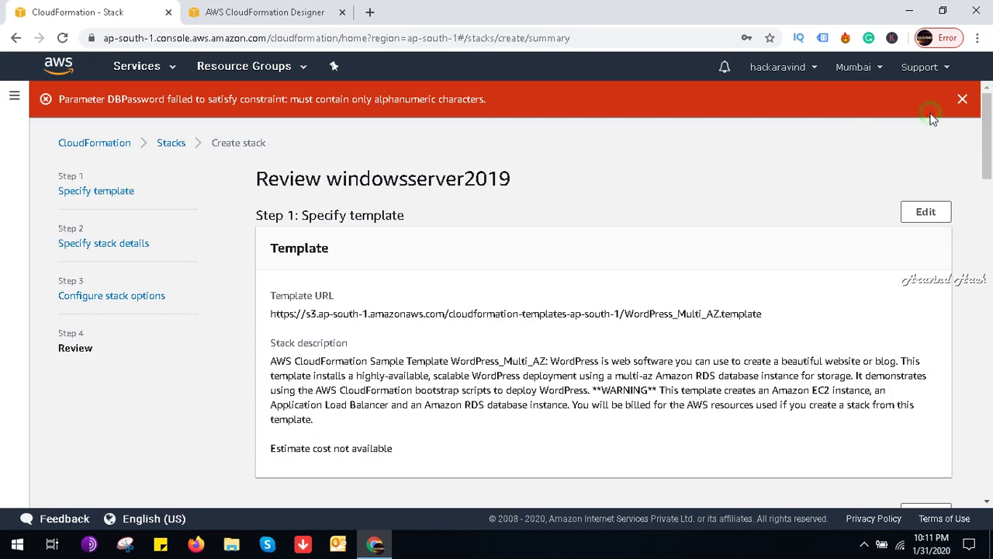
{"action": "left_click_drag", "start_coordinate": [987, 163], "coordinate": [989, 481]}
{"action": "left_click", "coordinate": [685, 487]}
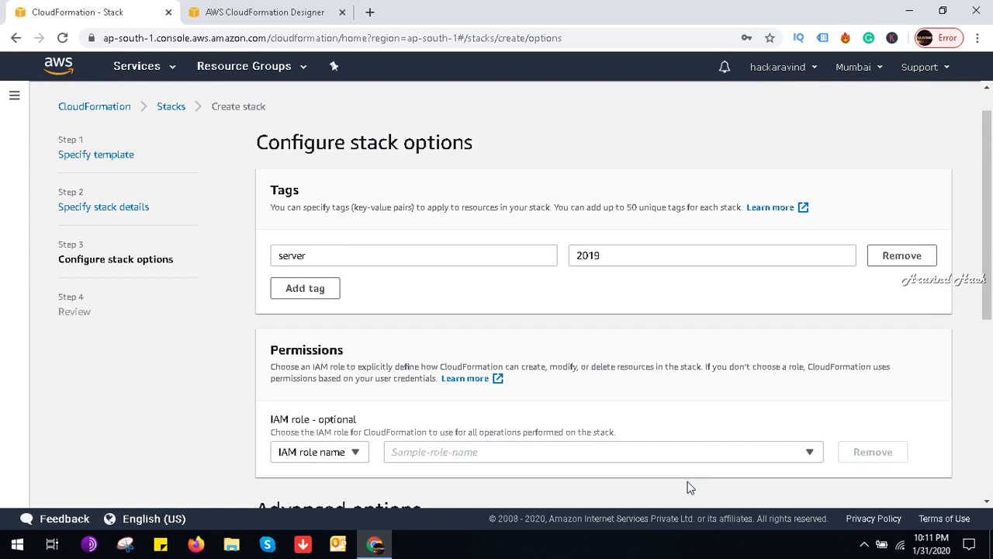
{"action": "left_click_drag", "start_coordinate": [988, 295], "coordinate": [989, 487]}
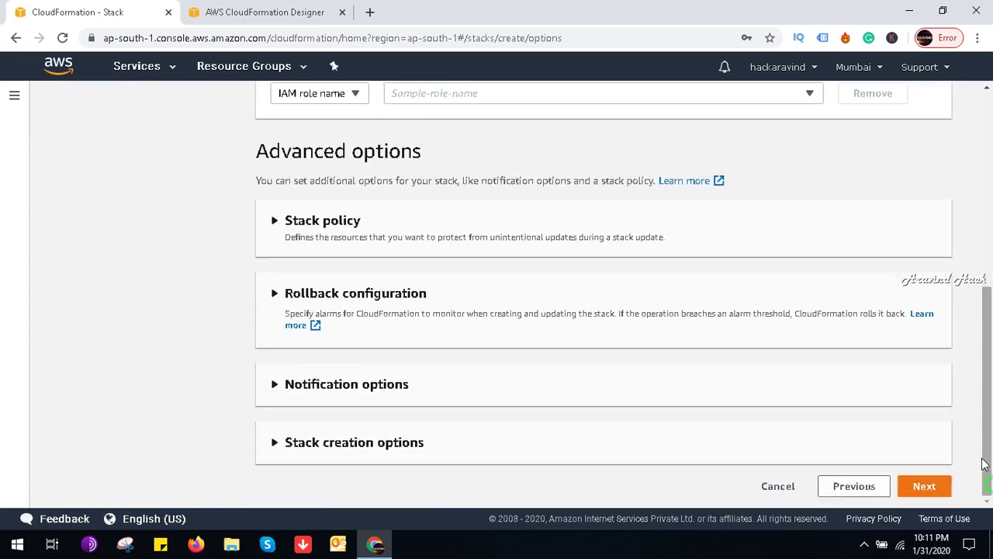
{"action": "left_click", "coordinate": [846, 487]}
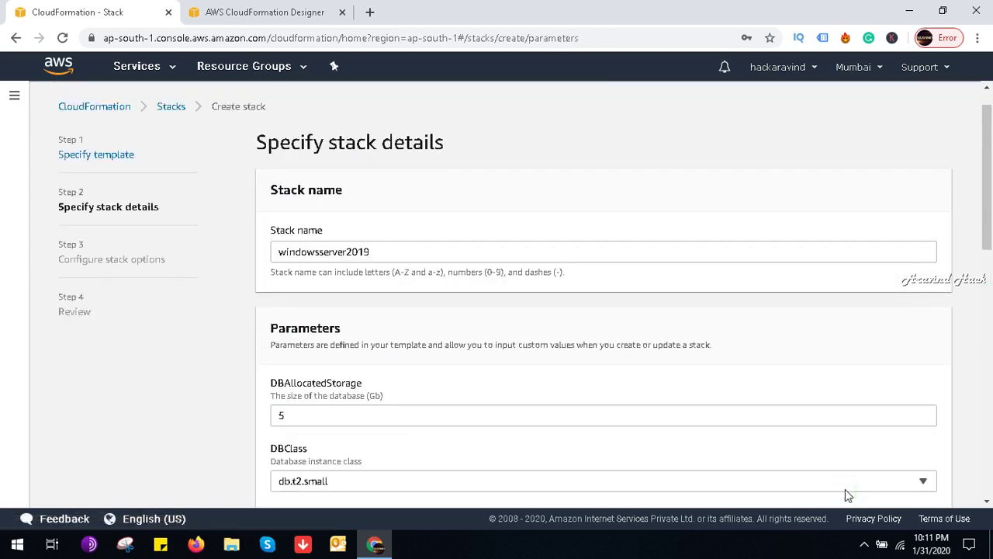
Step: Replace the DBPassword value with a new alphanumeric-only password
{"action": "left_click_drag", "start_coordinate": [989, 225], "coordinate": [991, 334]}
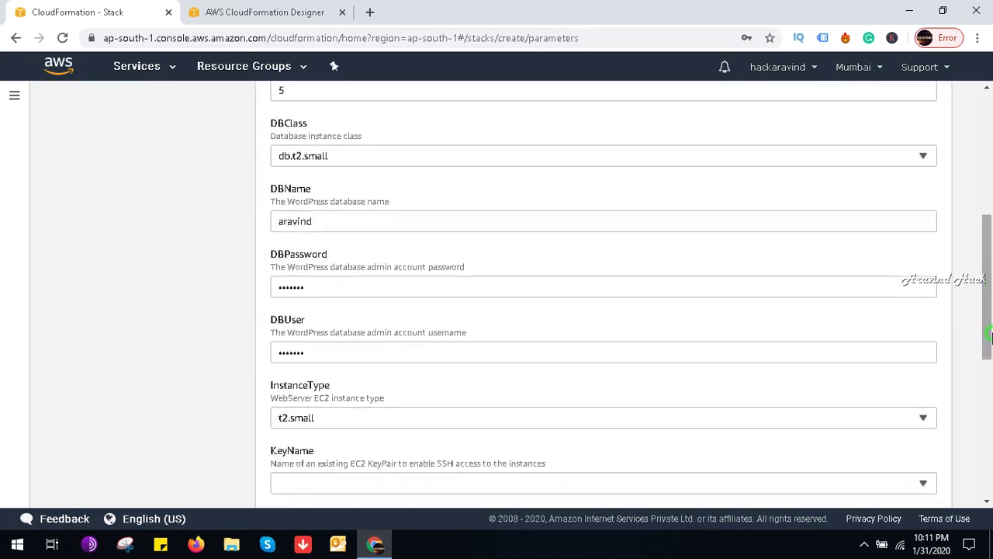
{"action": "double_click", "coordinate": [317, 279]}
{"action": "key", "text": "BackSpace"}
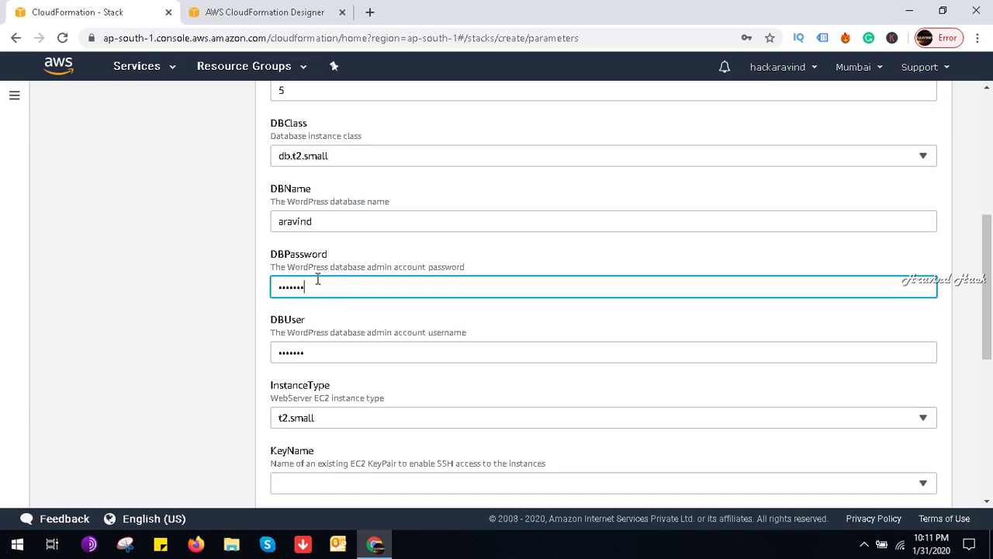
{"action": "scroll", "coordinate": [992, 334], "scroll_direction": "down", "scroll_amount": 6}
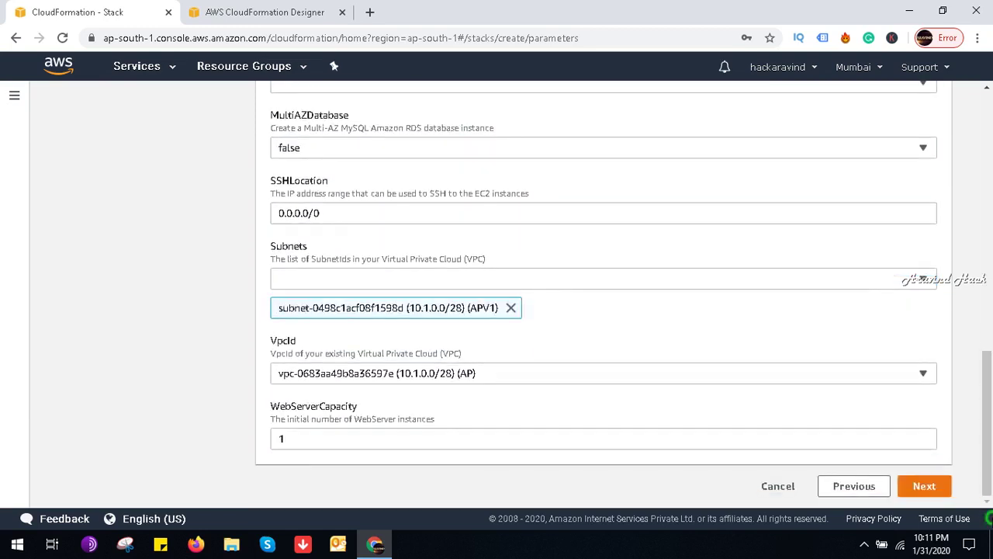
Step: Proceed through stack options and review, then create the windowsserver2019 stack
{"action": "left_click", "coordinate": [924, 486]}
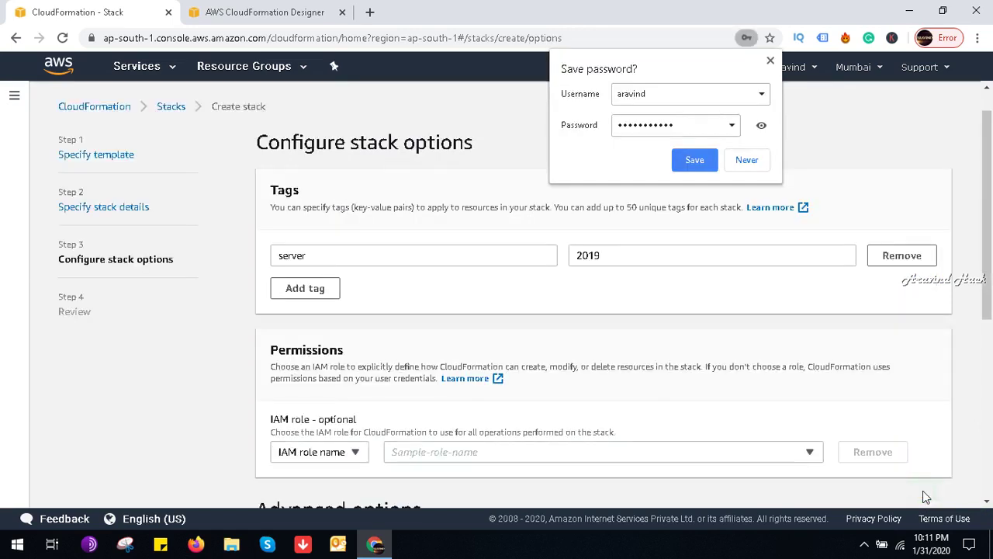
{"action": "left_click", "coordinate": [771, 61]}
{"action": "scroll", "coordinate": [893, 350], "scroll_direction": "down", "scroll_amount": 5}
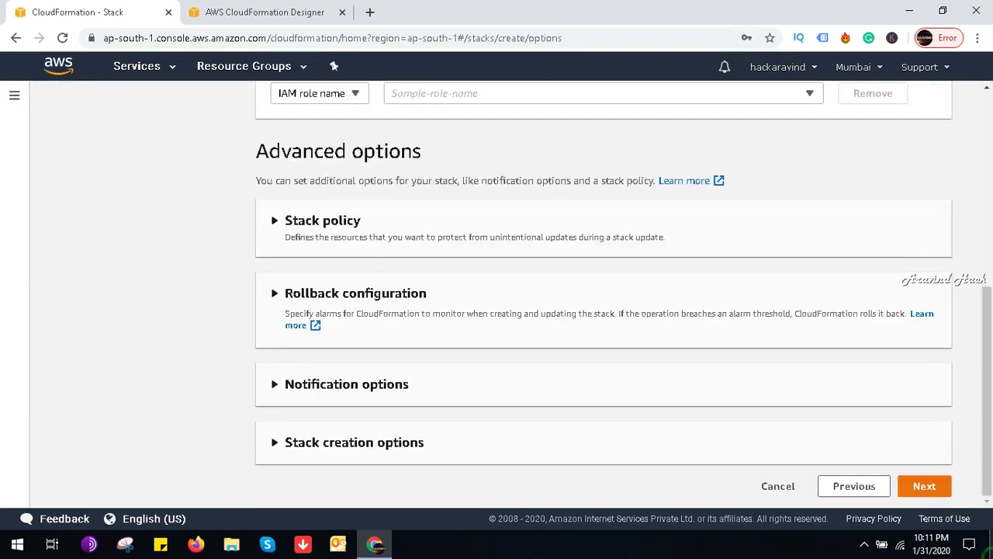
{"action": "left_click", "coordinate": [939, 486]}
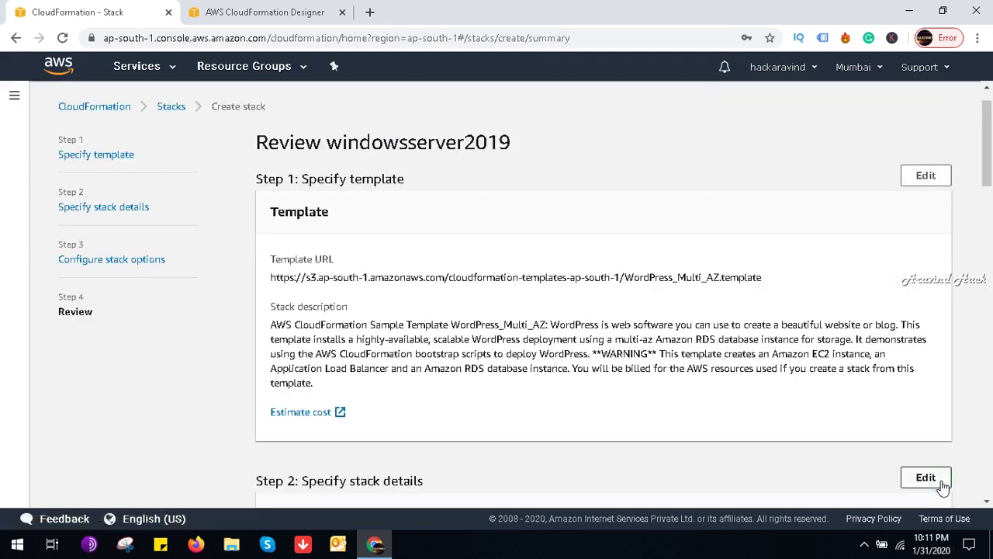
{"action": "left_click_drag", "start_coordinate": [987, 143], "coordinate": [989, 469]}
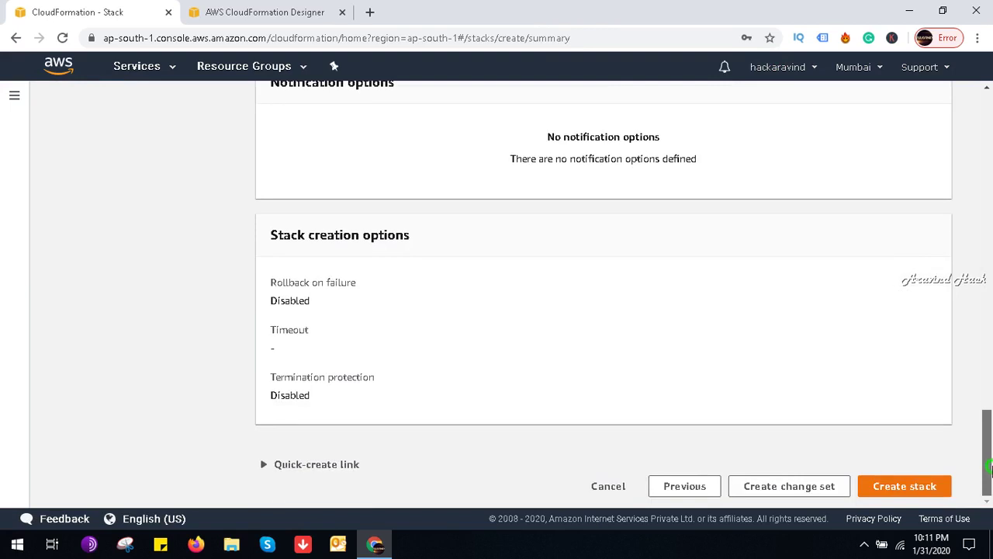
{"action": "left_click", "coordinate": [915, 488]}
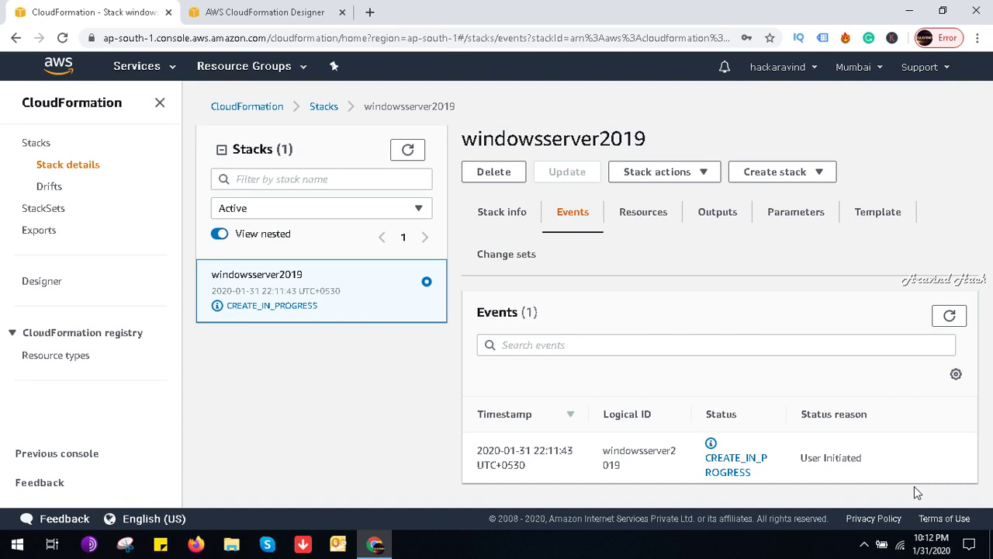
Step: Refresh the windowsserver2019 events until CREATE_FAILED shows the missing KeyName value
{"action": "left_click", "coordinate": [949, 317]}
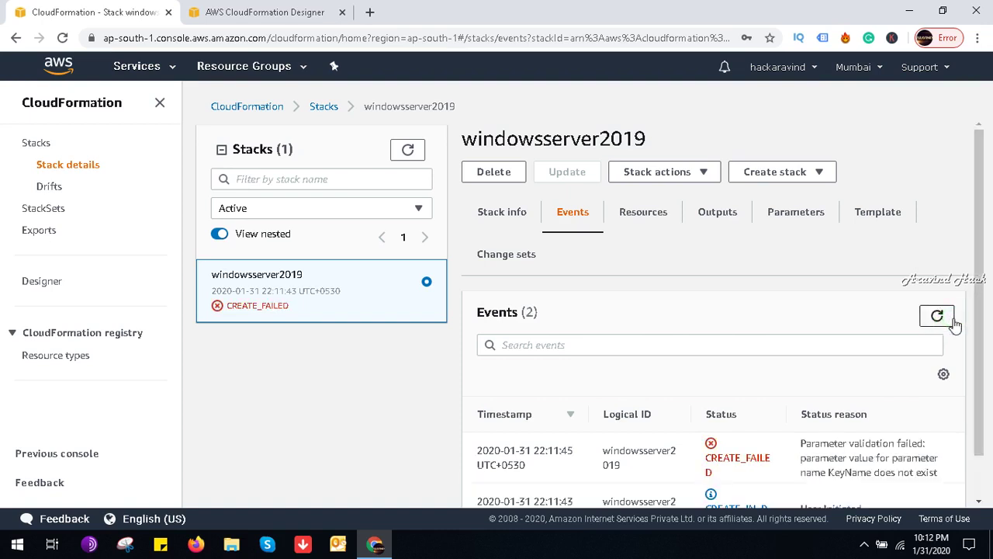
{"action": "left_click_drag", "start_coordinate": [977, 344], "coordinate": [978, 420]}
{"action": "left_click", "coordinate": [936, 268]}
{"action": "left_click", "coordinate": [937, 269]}
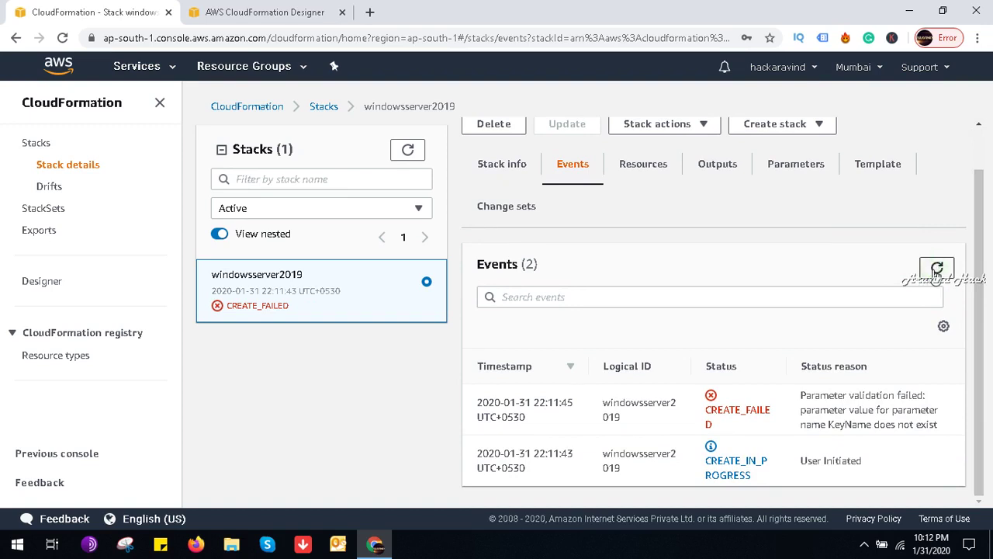
{"action": "left_click", "coordinate": [936, 270]}
{"action": "left_click", "coordinate": [934, 271]}
{"action": "left_click", "coordinate": [936, 270]}
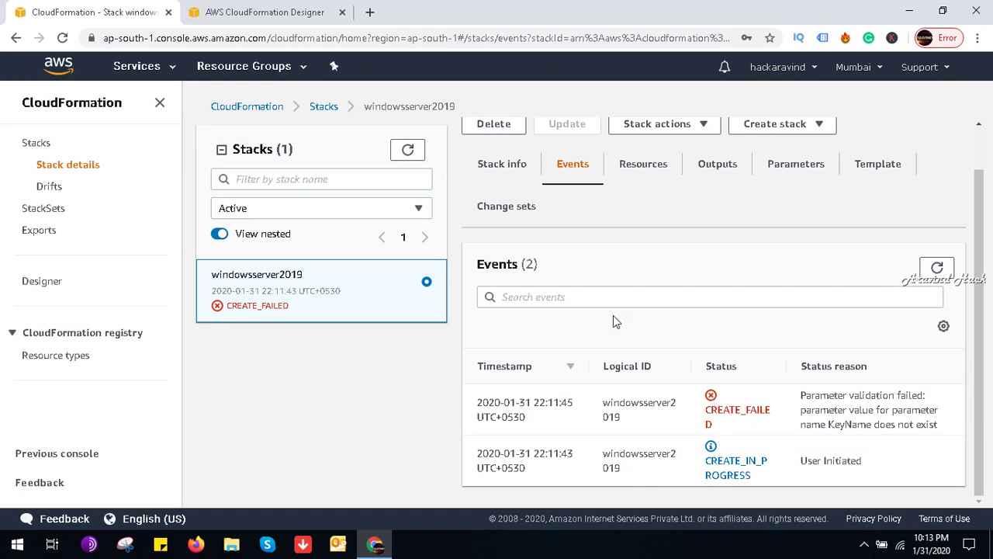
Step: Delete the failed windowsserver2019 stack and confirm the deletion
{"action": "left_click", "coordinate": [657, 126]}
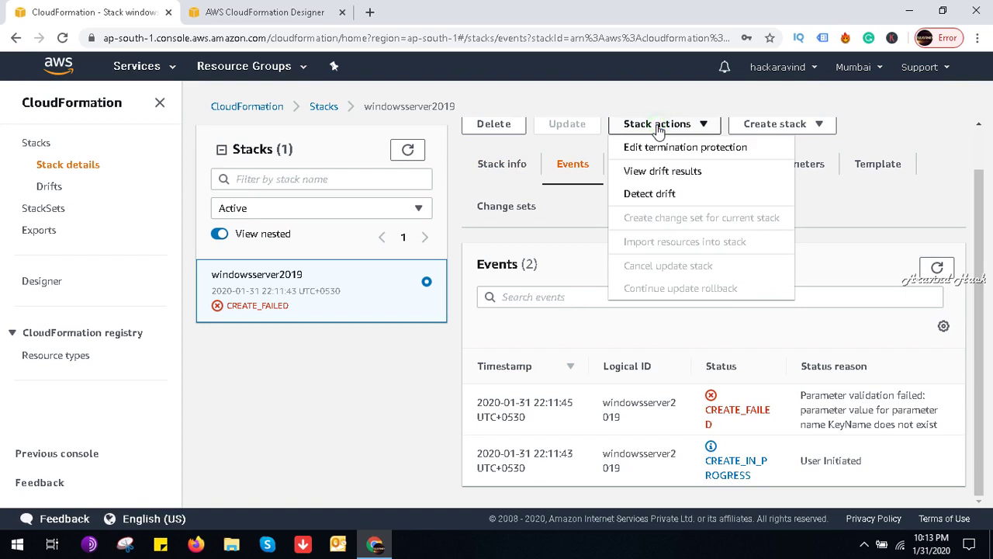
{"action": "left_click", "coordinate": [436, 354]}
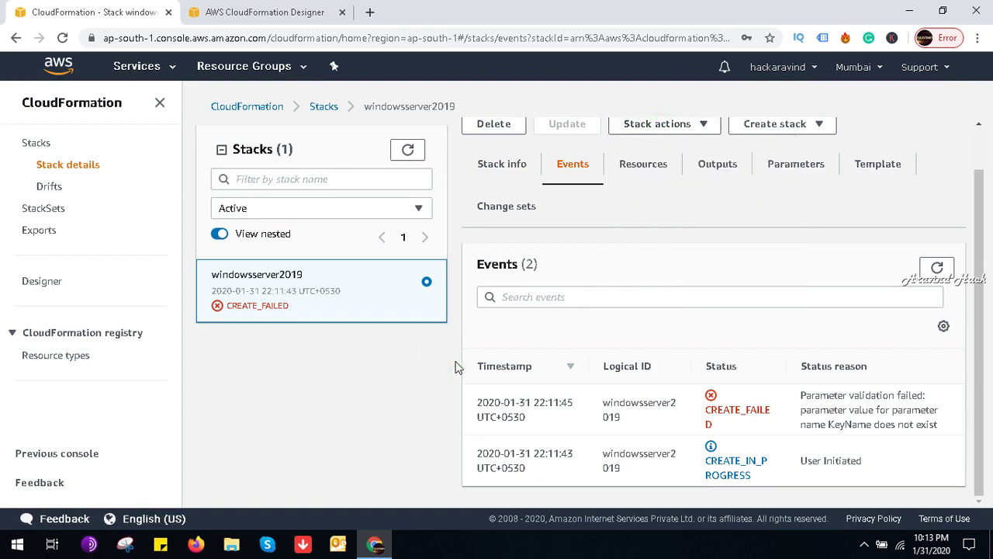
{"action": "left_click", "coordinate": [492, 125]}
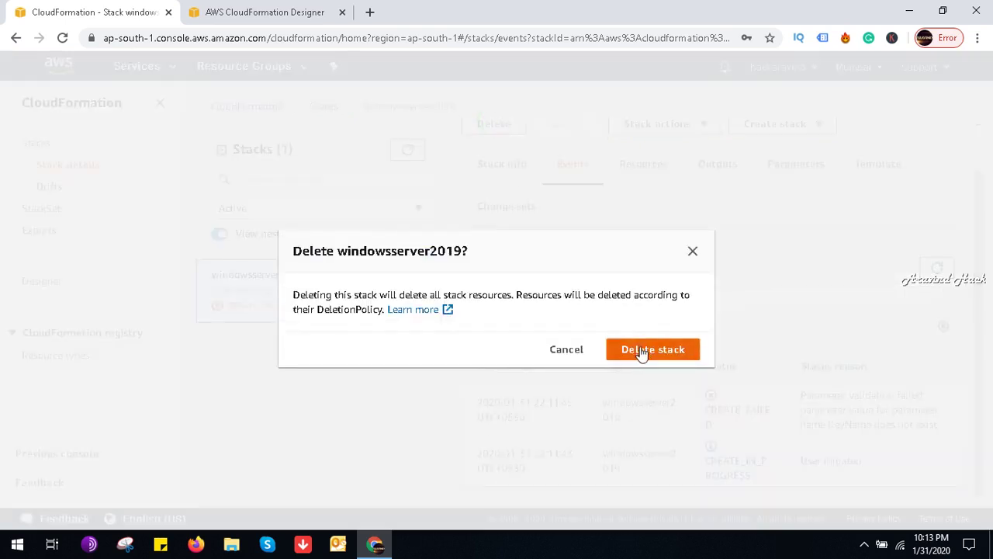
{"action": "left_click", "coordinate": [643, 351]}
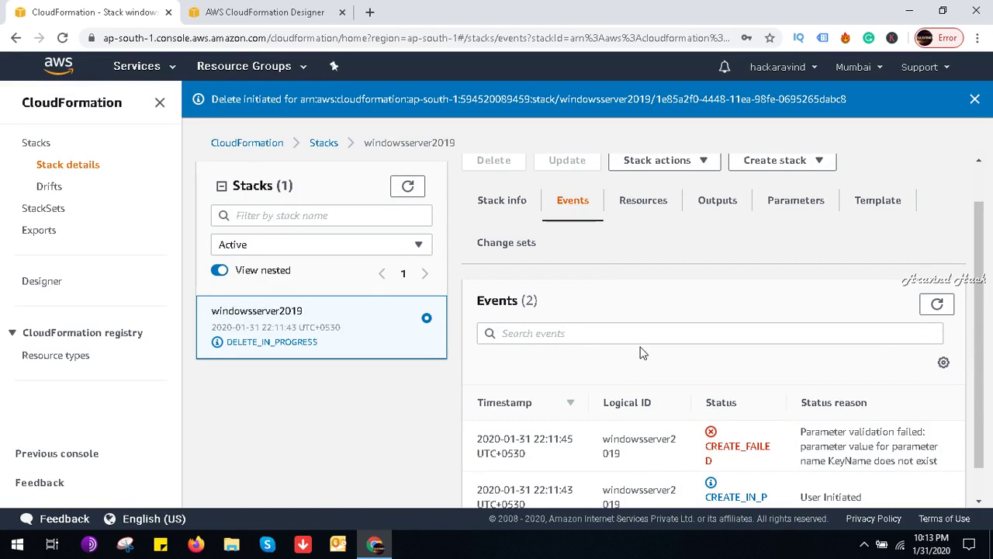
Step: Dismiss the Delete initiated banner and return to the Management Console home page
{"action": "left_click", "coordinate": [975, 103]}
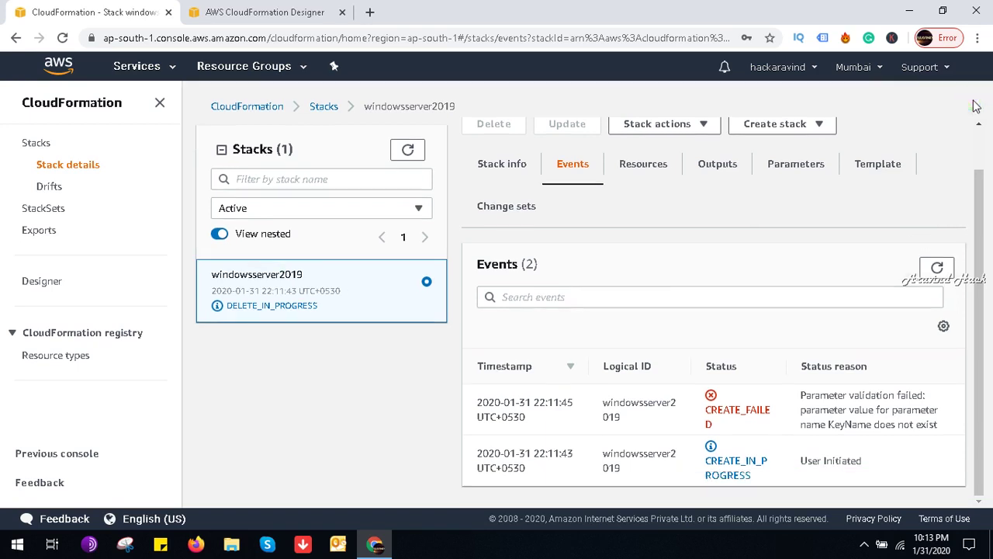
{"action": "left_click", "coordinate": [864, 543]}
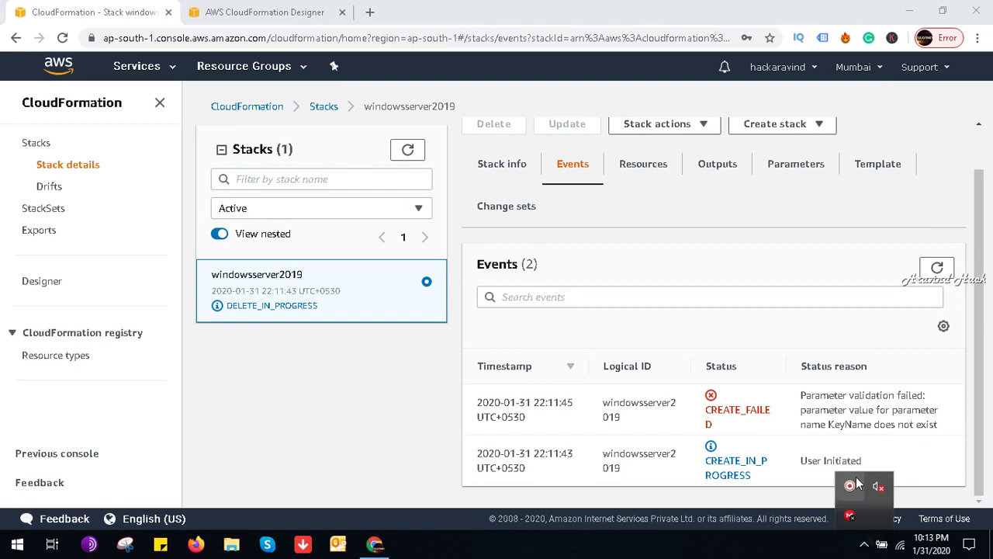
{"action": "left_click", "coordinate": [849, 486]}
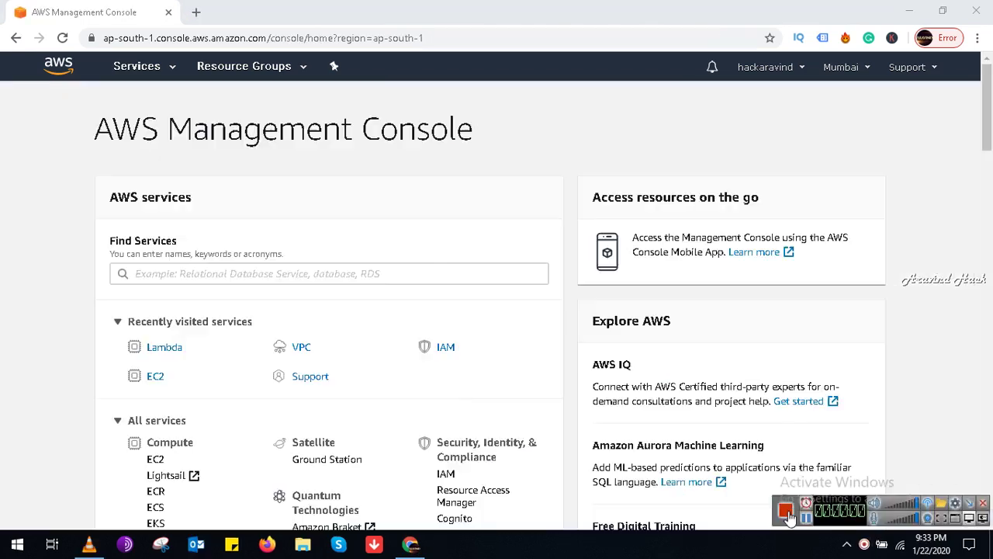
{"action": "left_click", "coordinate": [786, 512]}
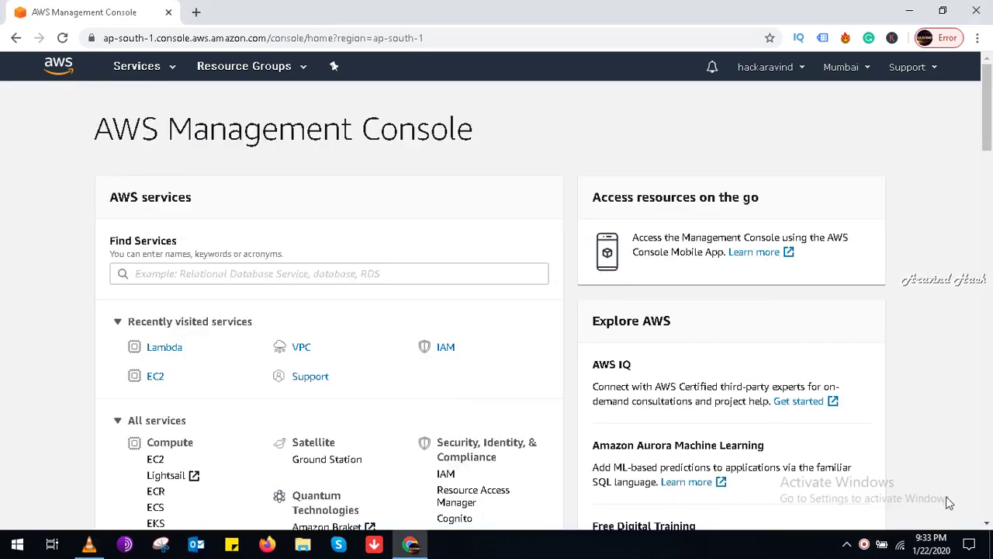
Step: Search for s3, view the empty buckets list, and start a new bucket
{"action": "left_click", "coordinate": [269, 273]}
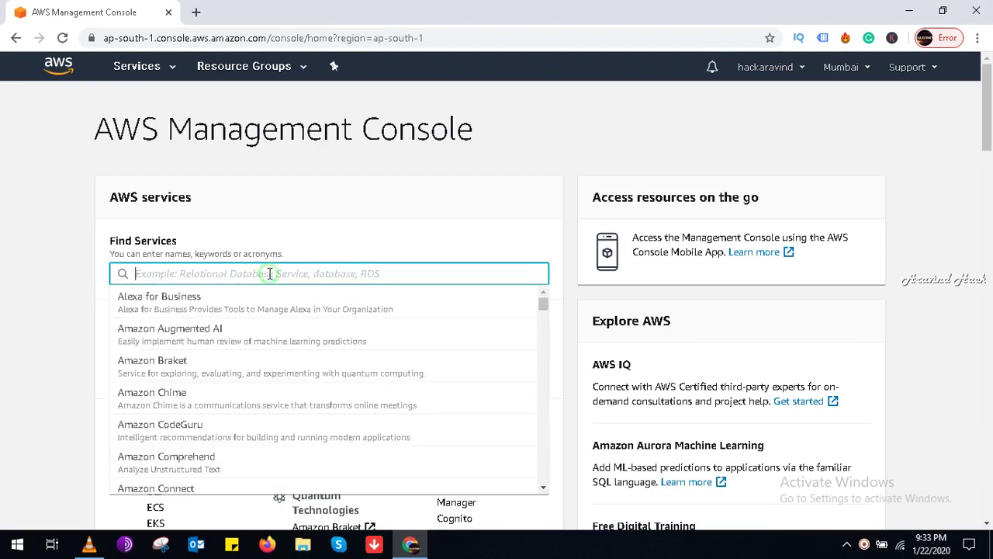
{"action": "type", "text": "s3"}
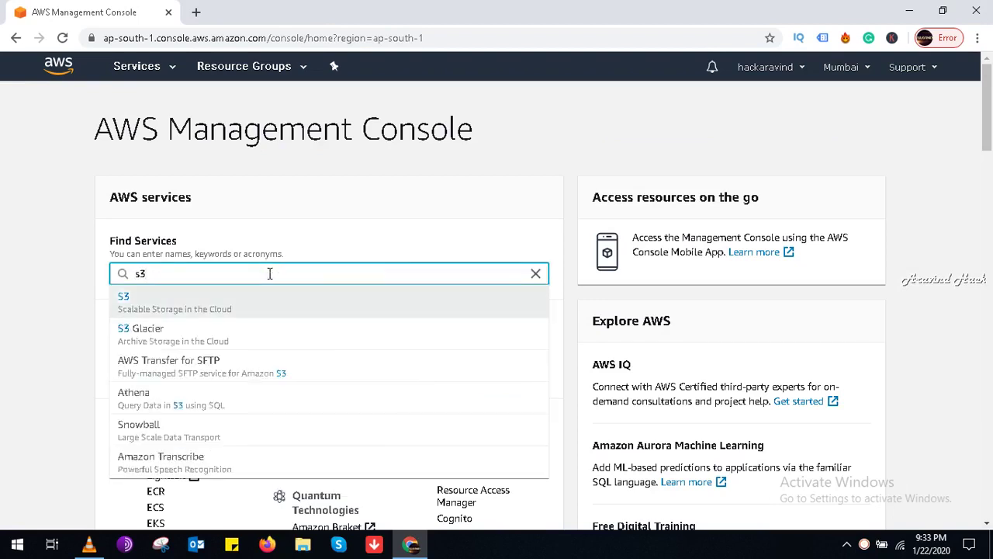
{"action": "left_click", "coordinate": [247, 300]}
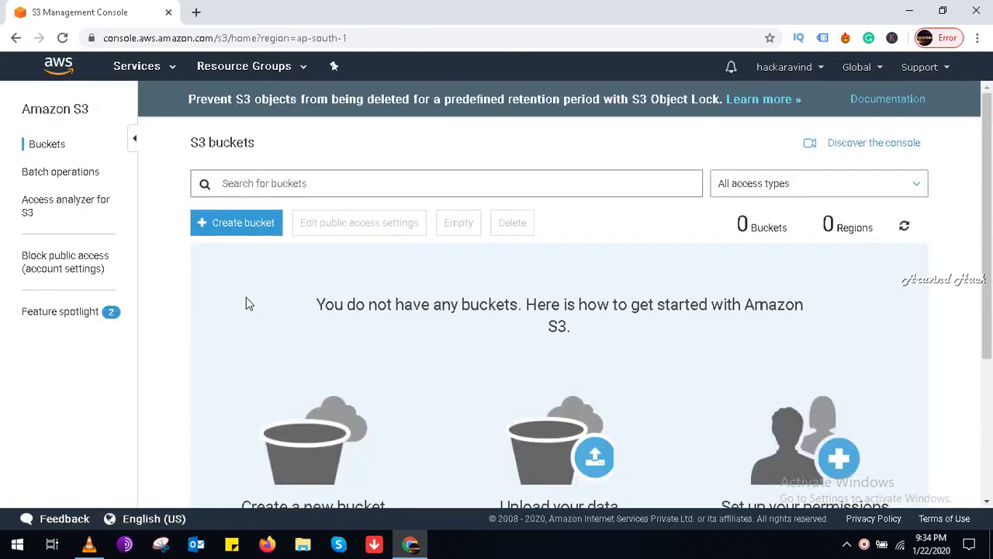
{"action": "left_click_drag", "start_coordinate": [989, 275], "coordinate": [990, 400]}
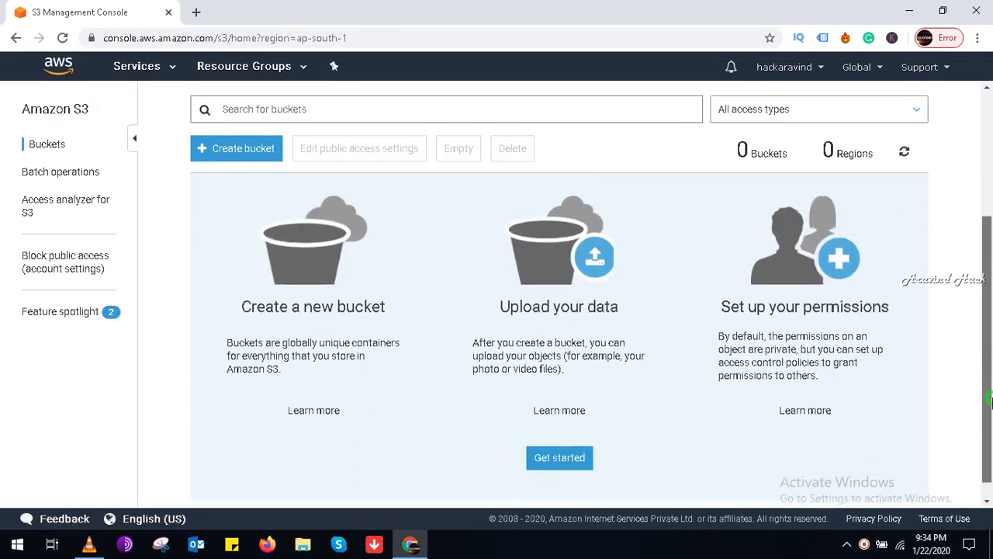
{"action": "scroll", "coordinate": [523, 204], "scroll_direction": "up", "scroll_amount": 3}
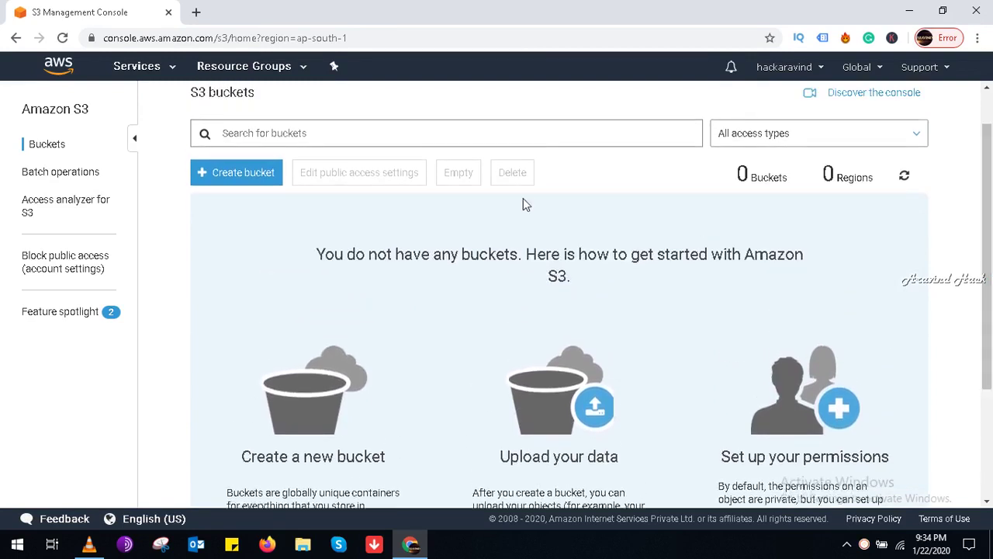
{"action": "left_click", "coordinate": [254, 175]}
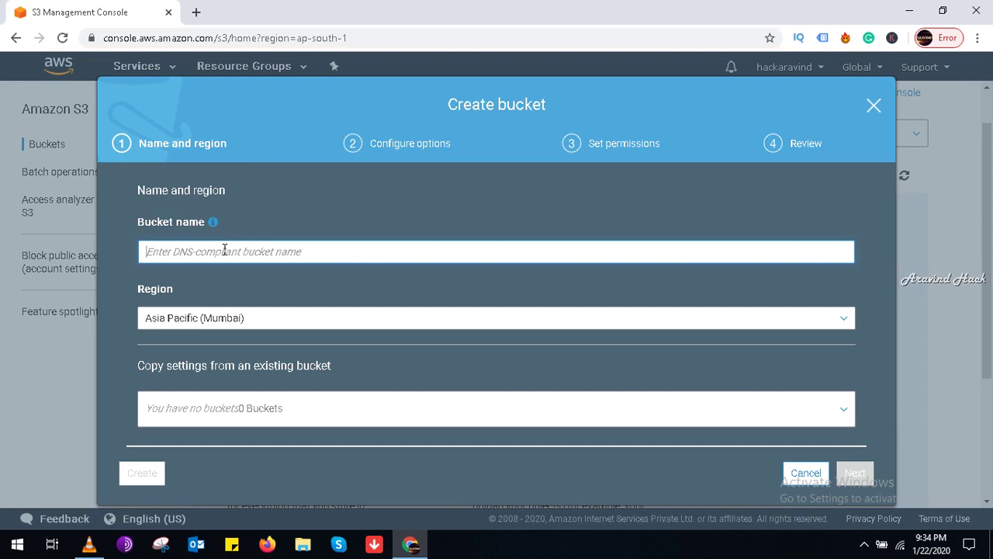
Step: Name the bucket 'myitaravind' in Asia Pacific (Mumbai) and enable versioning
{"action": "type", "text": "aravind"}
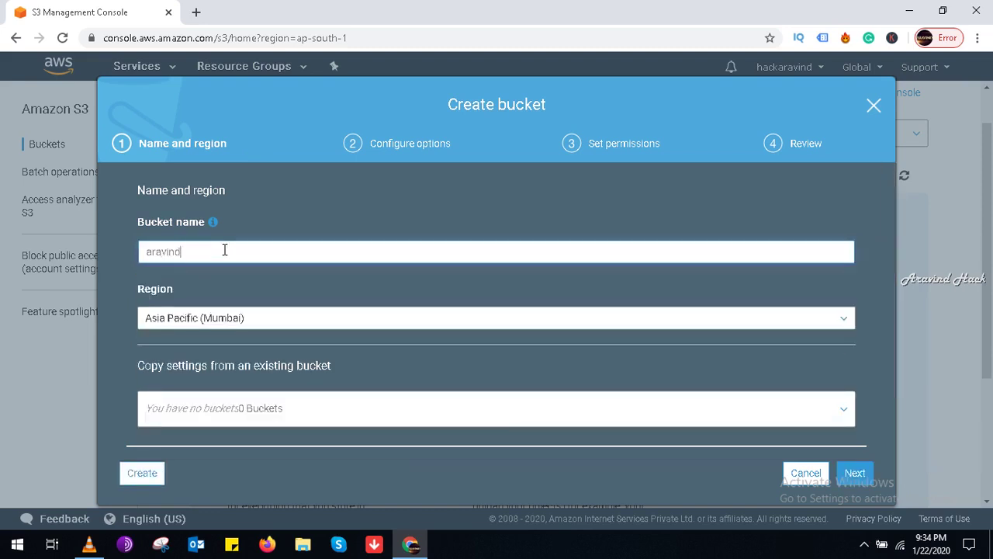
{"action": "key", "text": "BackSpace"}
{"action": "key", "text": "BackSpace"}
{"action": "key", "text": "BackSpace"}
{"action": "key", "text": "BackSpace"}
{"action": "key", "text": "BackSpace"}
{"action": "key", "text": "BackSpace"}
{"action": "key", "text": "BackSpace"}
{"action": "type", "text": "myntaravind"}
{"action": "left_click", "coordinate": [858, 470]}
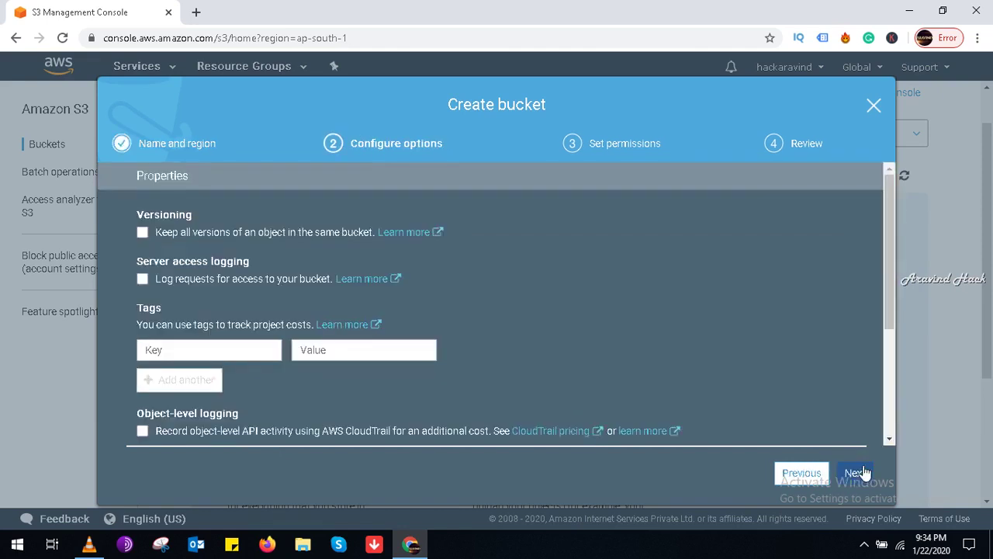
{"action": "left_click", "coordinate": [142, 234]}
{"action": "left_click", "coordinate": [847, 476]}
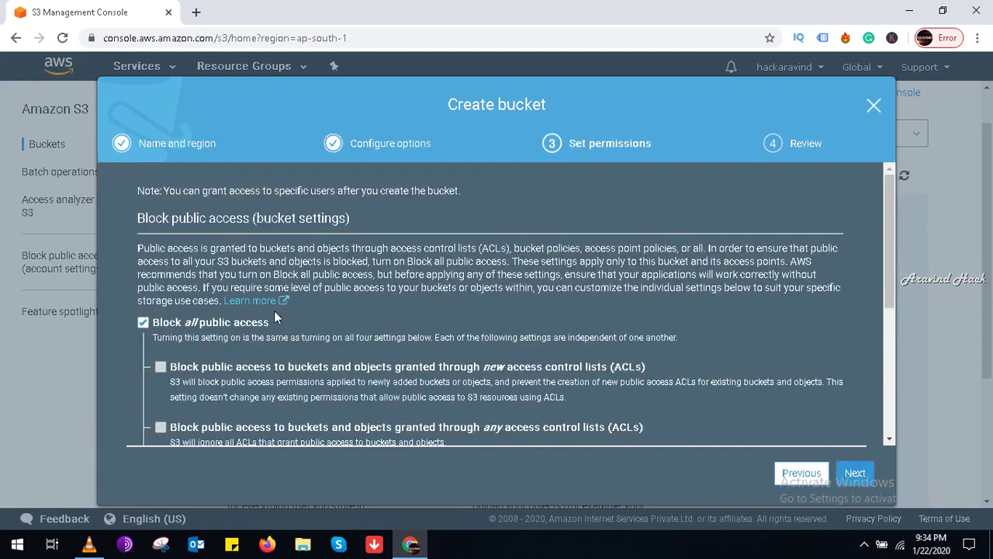
Step: Turn off Block all public access and try the Log Delivery write-access options
{"action": "left_click", "coordinate": [143, 322]}
{"action": "scroll", "coordinate": [142, 326], "scroll_direction": "down", "scroll_amount": 2}
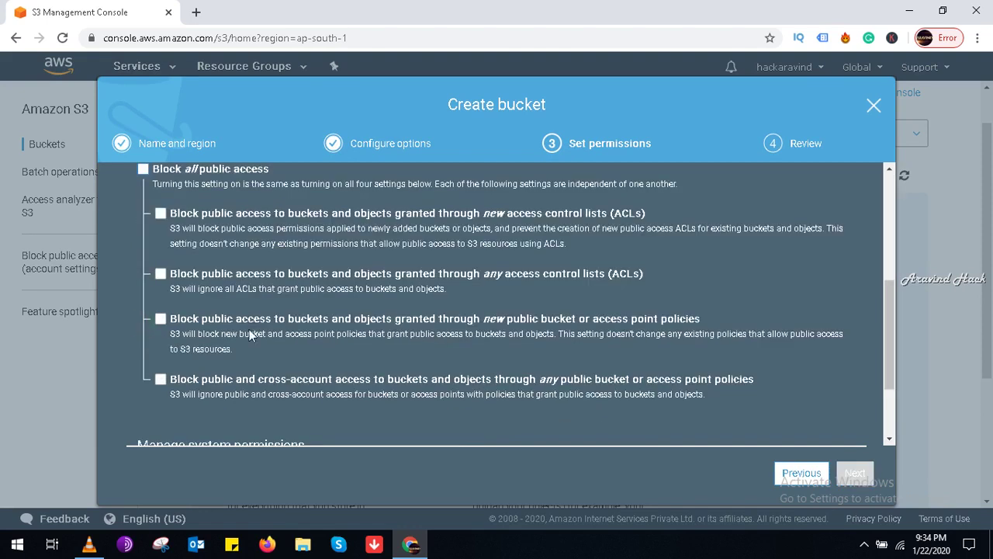
{"action": "left_click_drag", "start_coordinate": [889, 365], "coordinate": [892, 427]}
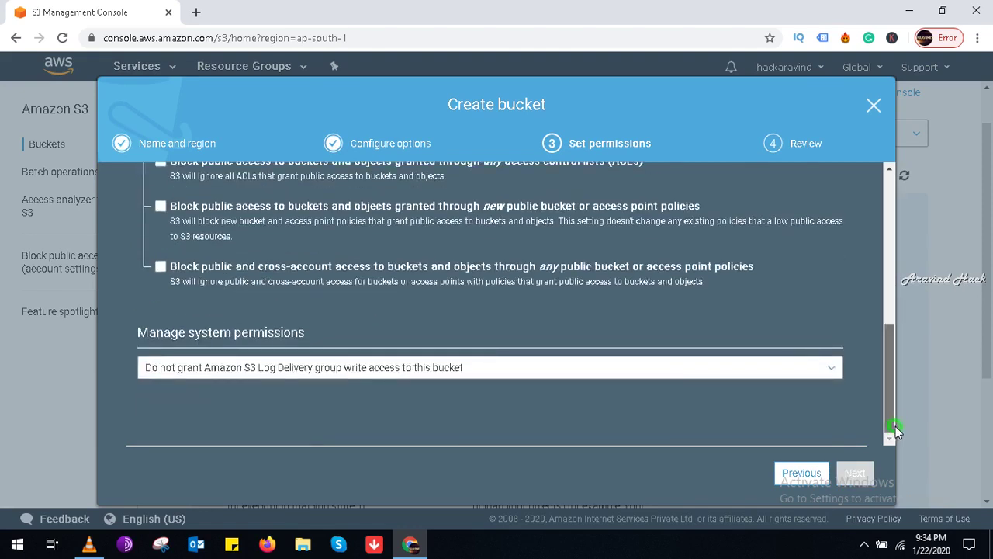
{"action": "left_click", "coordinate": [624, 369]}
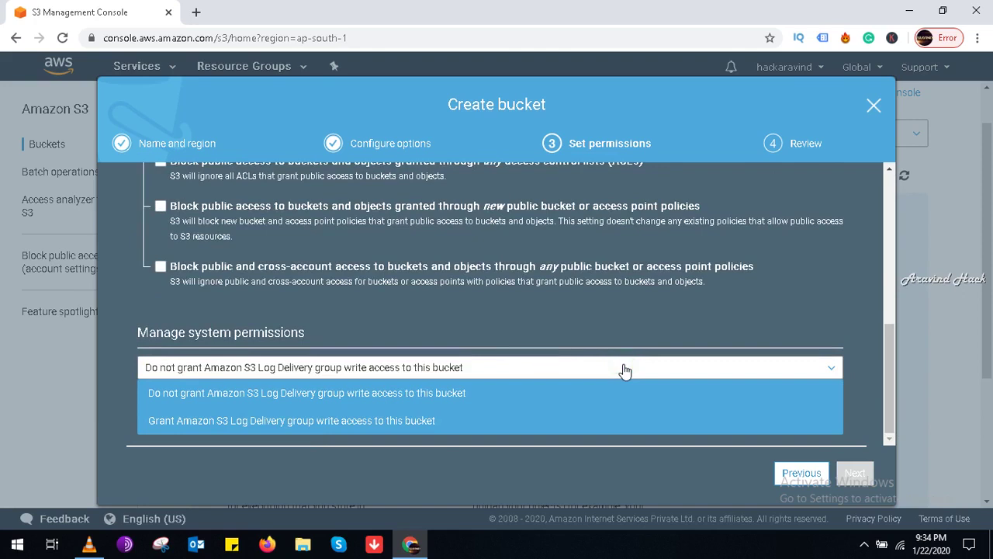
{"action": "left_click", "coordinate": [625, 370]}
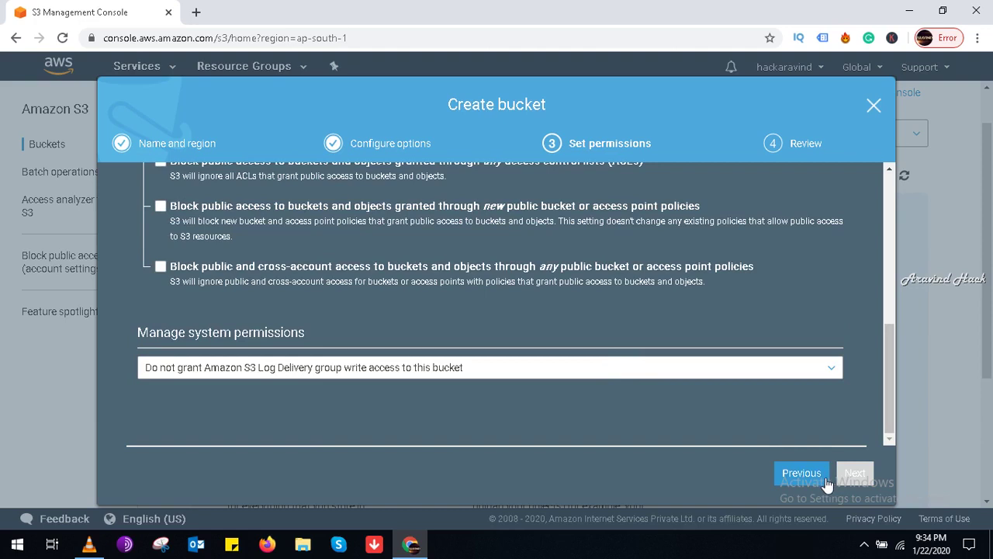
{"action": "left_click", "coordinate": [667, 371]}
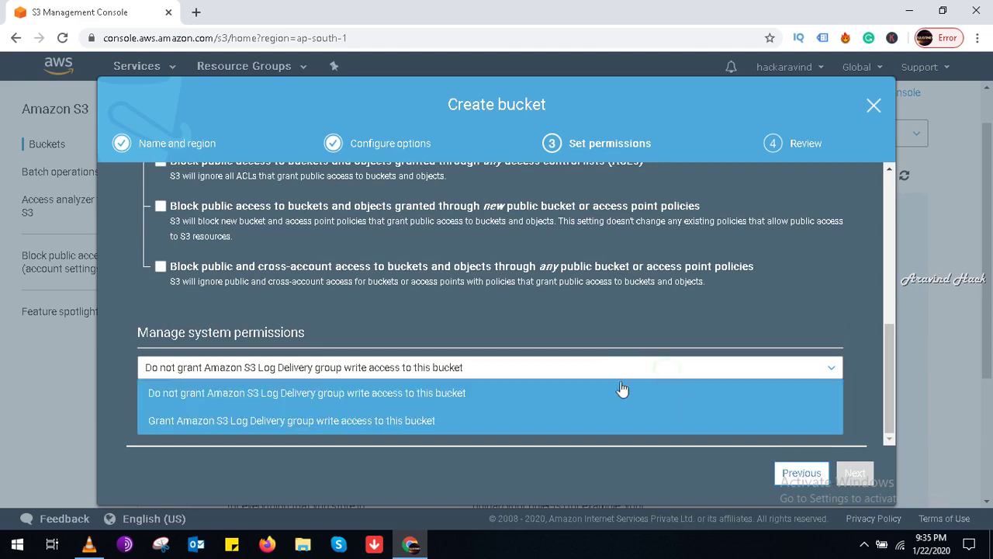
{"action": "left_click", "coordinate": [548, 422]}
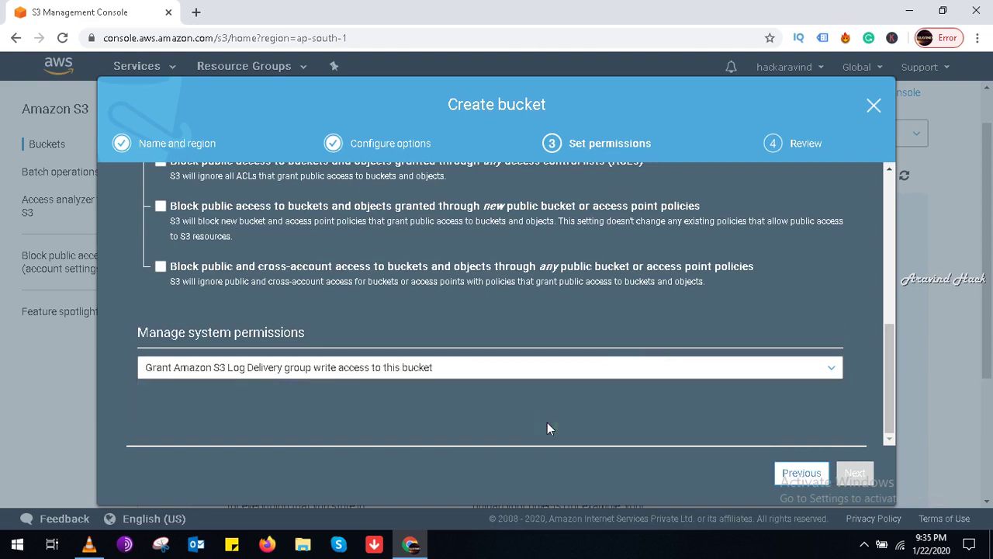
{"action": "left_click_drag", "start_coordinate": [882, 384], "coordinate": [880, 311]}
{"action": "left_click_drag", "start_coordinate": [891, 232], "coordinate": [890, 225]}
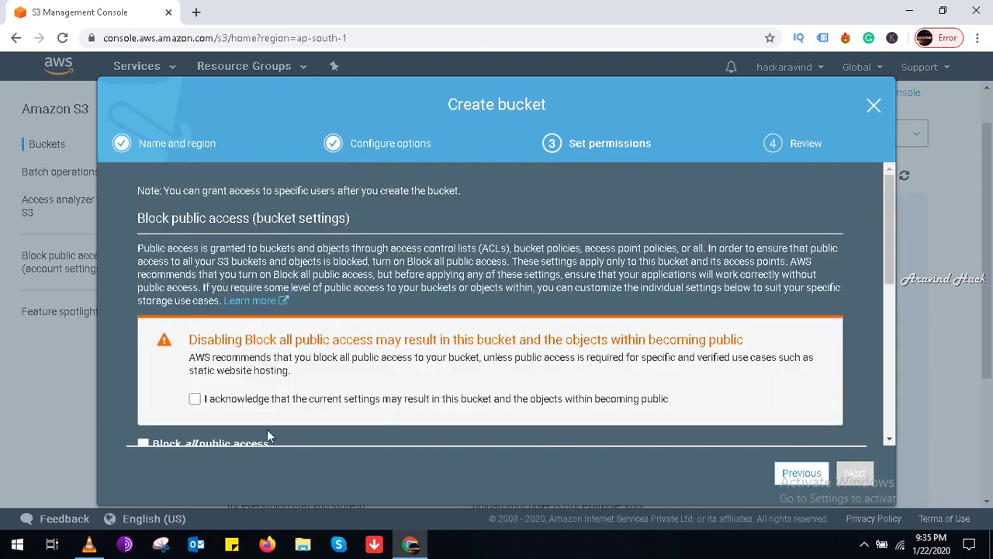
Step: Acknowledge the public-access warning, keep Log Delivery access ungranted, and proceed to review
{"action": "left_click", "coordinate": [195, 399]}
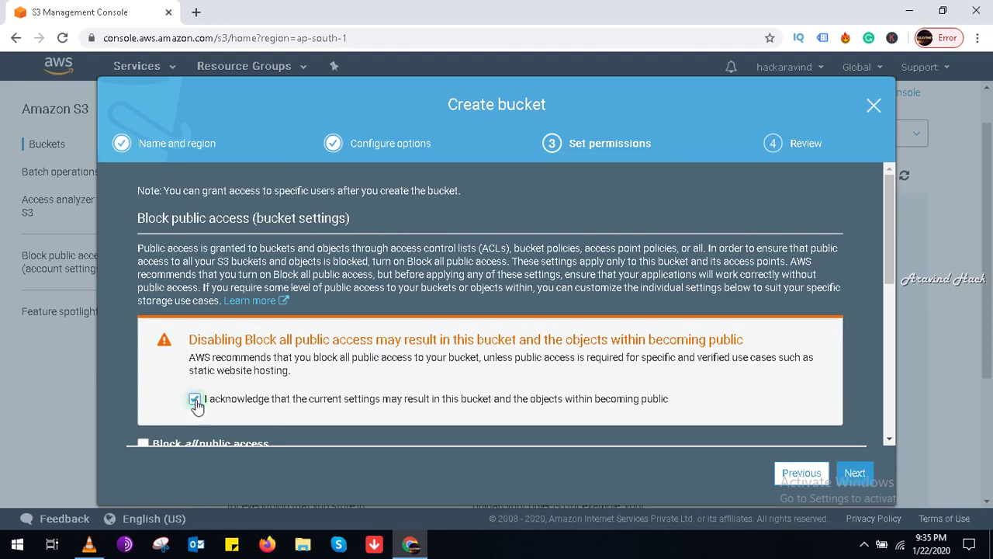
{"action": "left_click_drag", "start_coordinate": [888, 258], "coordinate": [907, 403]}
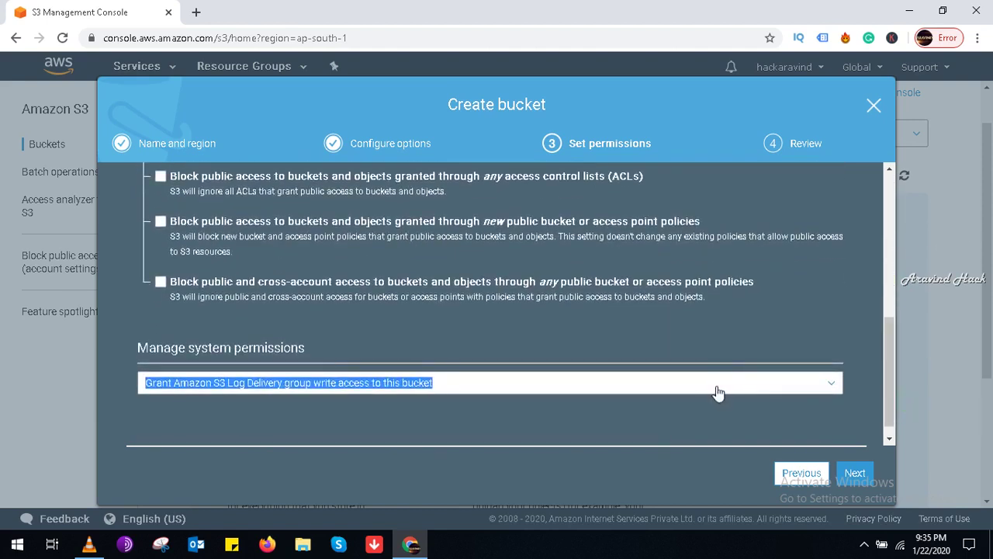
{"action": "left_click", "coordinate": [713, 385]}
{"action": "left_click", "coordinate": [553, 399]}
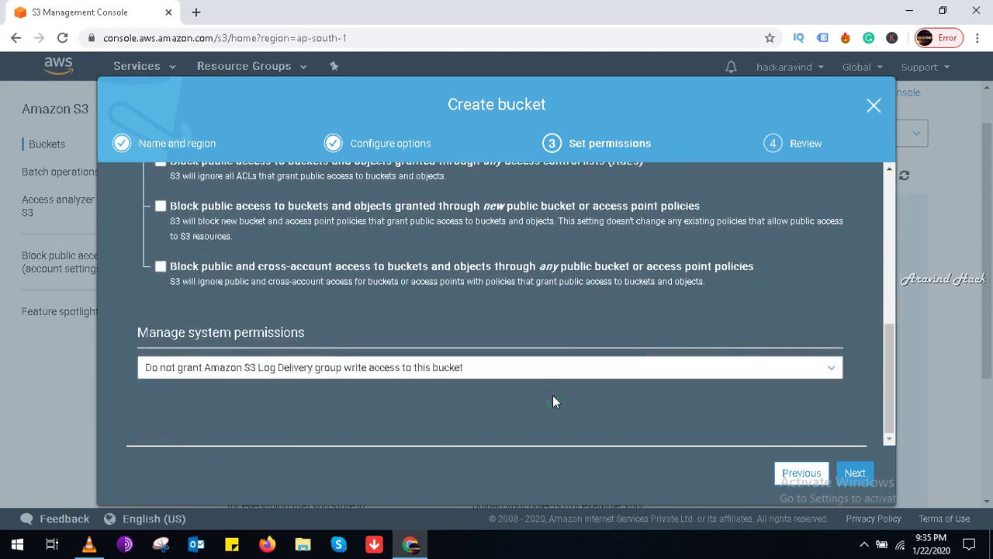
{"action": "left_click", "coordinate": [853, 474]}
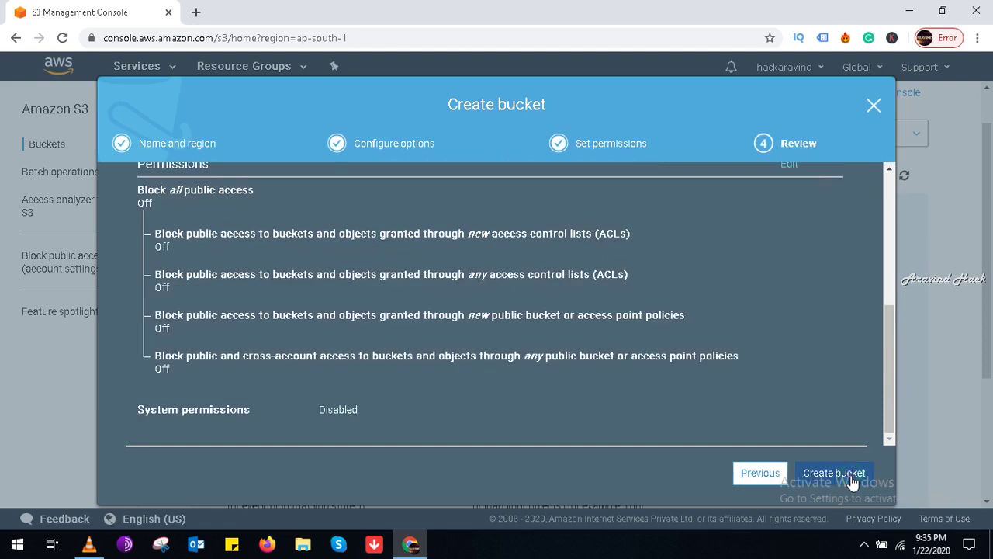
{"action": "left_click_drag", "start_coordinate": [889, 345], "coordinate": [918, 403]}
Step: Create the myitaravind bucket, open its details panel, and copy its ARN
{"action": "left_click", "coordinate": [846, 474]}
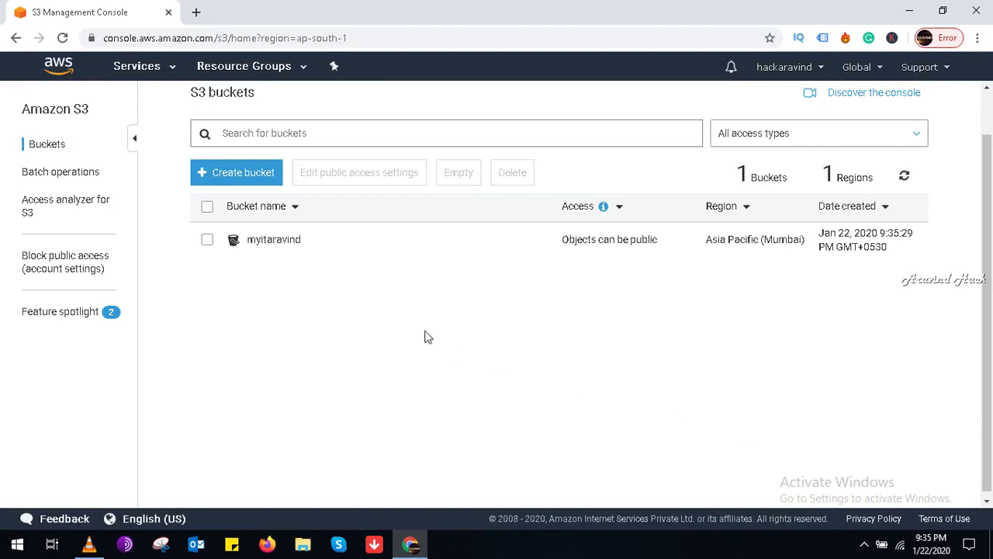
{"action": "left_click", "coordinate": [206, 243]}
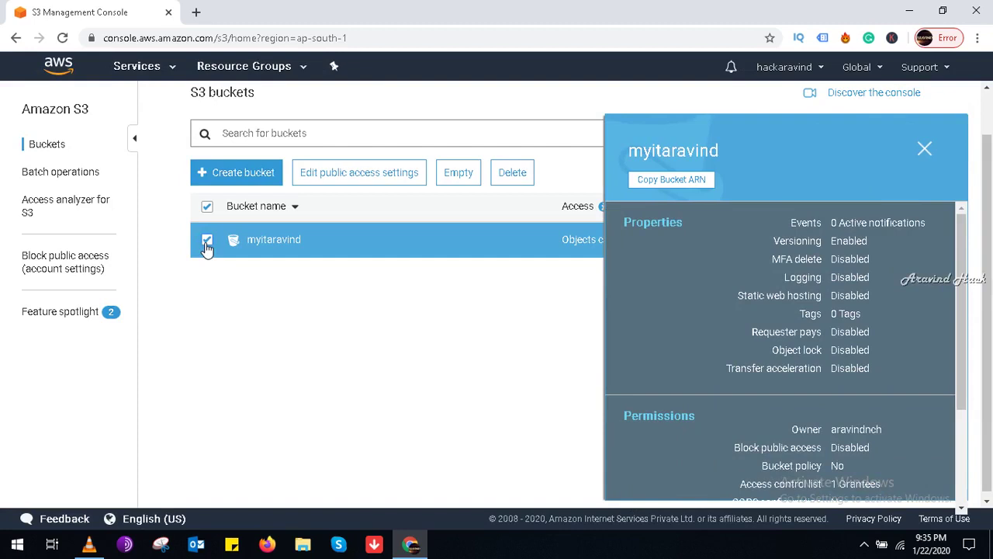
{"action": "left_click_drag", "start_coordinate": [958, 283], "coordinate": [955, 259]}
{"action": "left_click", "coordinate": [496, 342]}
{"action": "left_click", "coordinate": [481, 328]}
{"action": "left_click", "coordinate": [655, 183]}
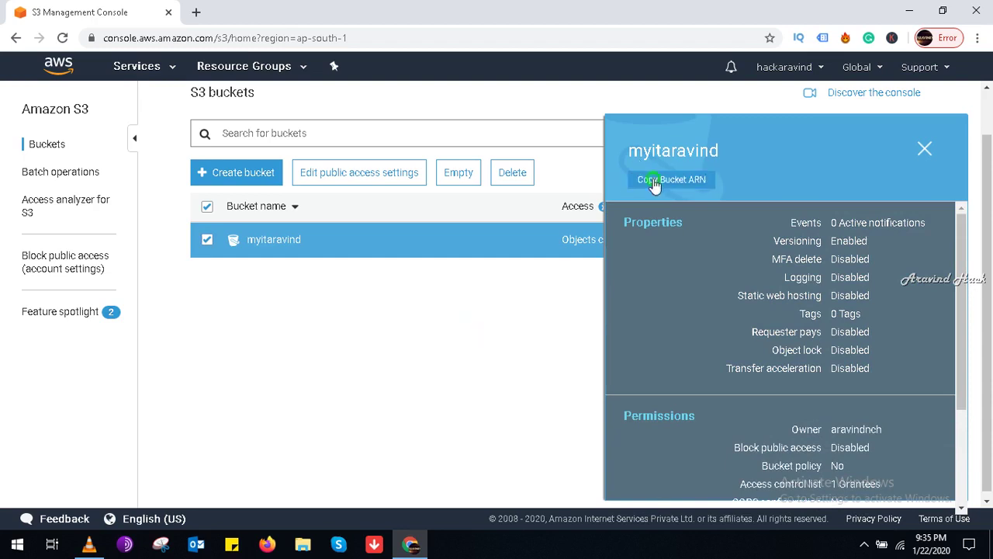